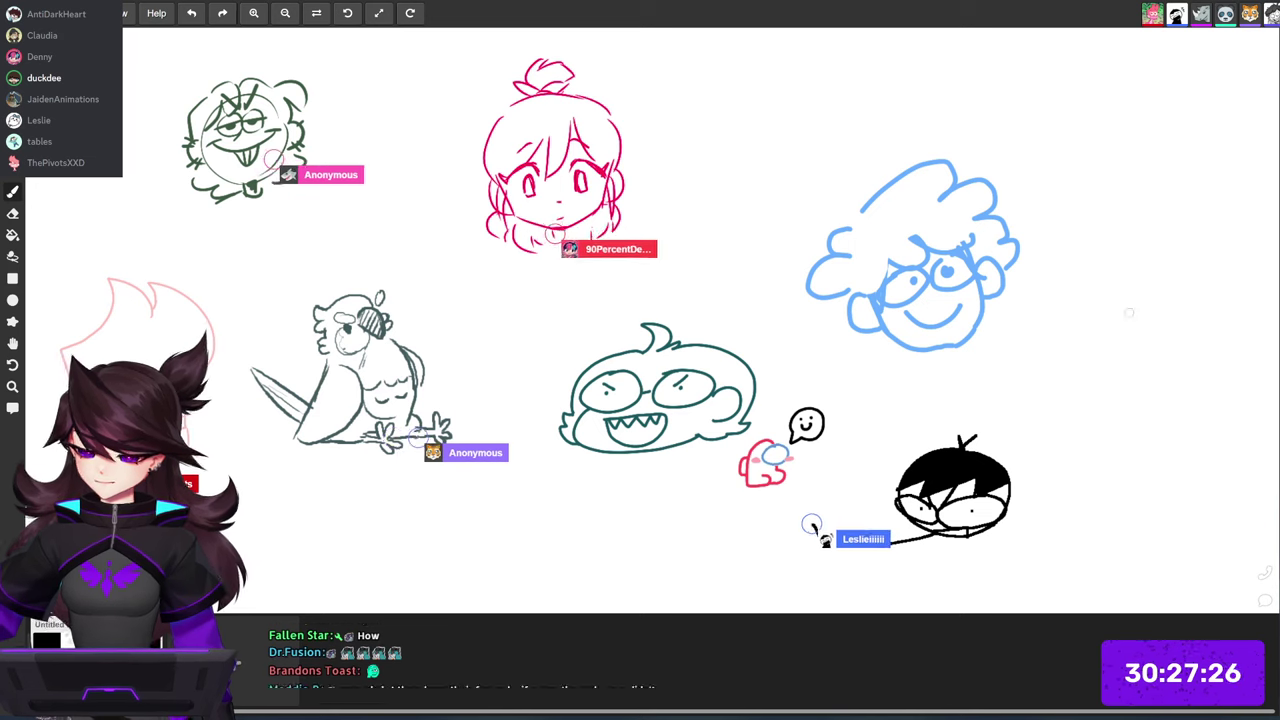
Step: Sketch a purple round head with pointed bangs in the empty space beside the blue curly-haired face, undoing unsatisfactory strokes
mouse_move(1075, 323)
left_mouse_down()
mouse_move(1163, 374)
mouse_move(1198, 345)
left_mouse_up()
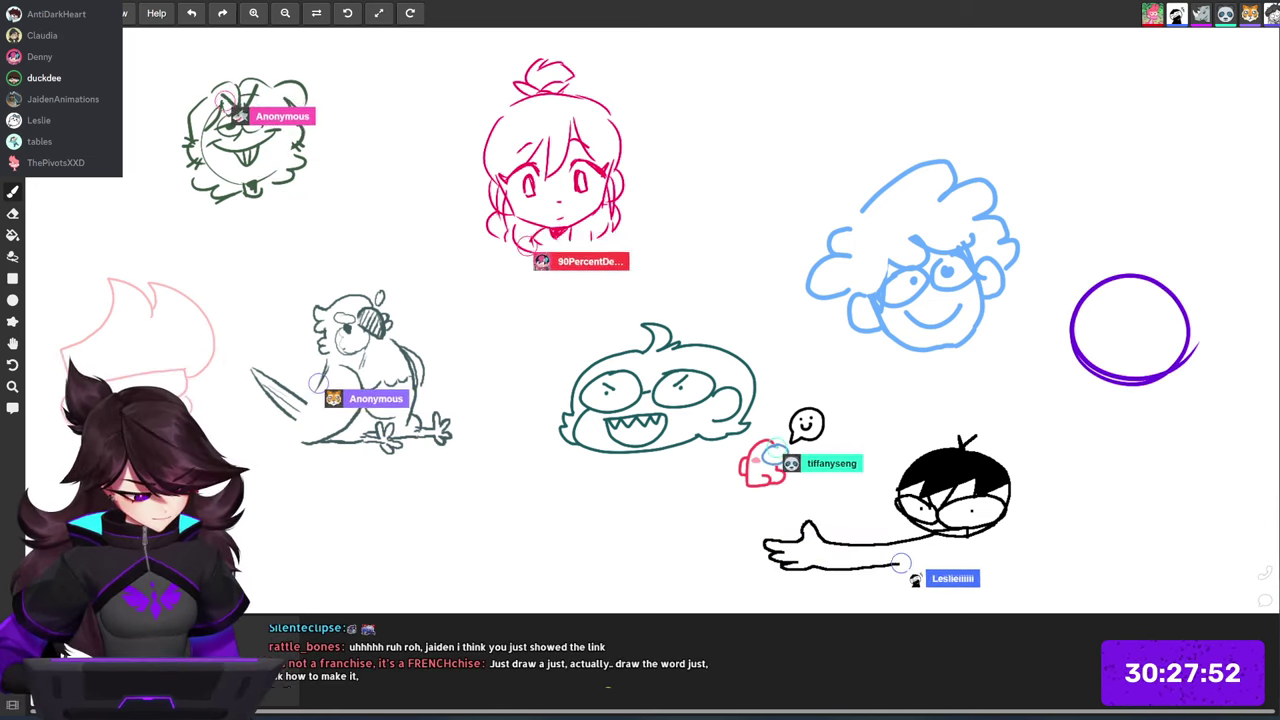
key("ctrl+z")
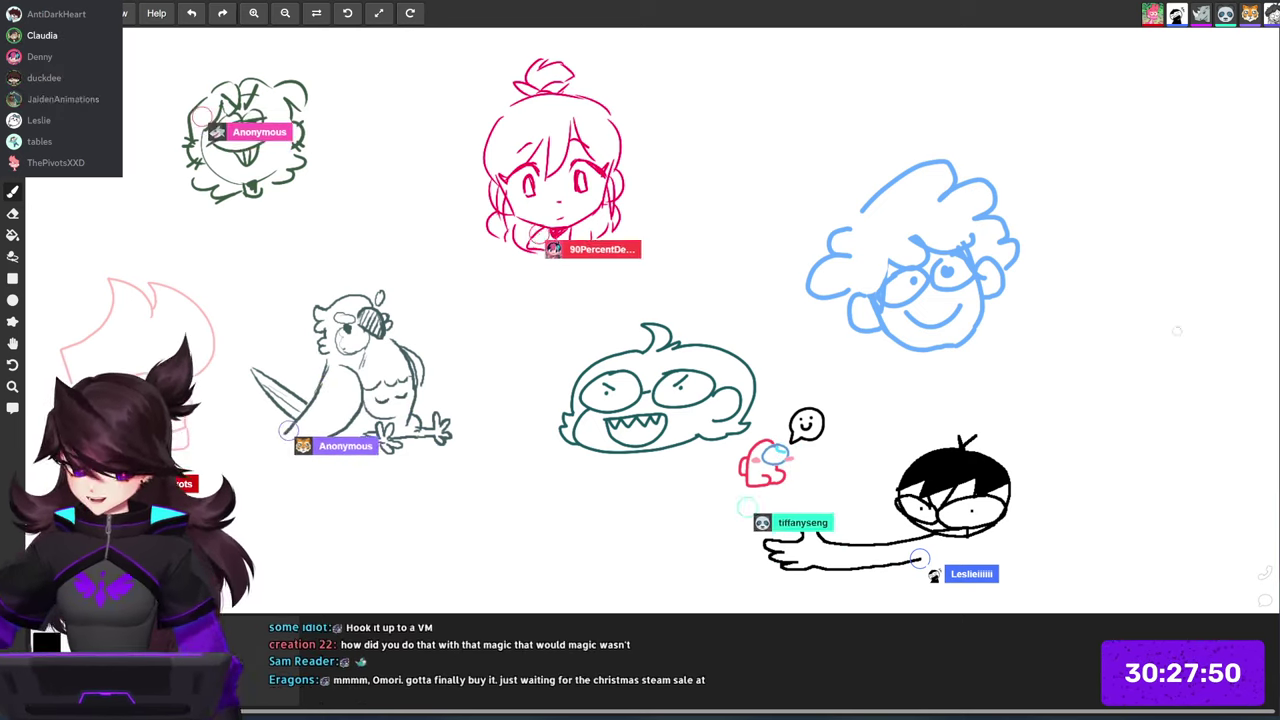
mouse_move(1097, 337)
left_mouse_down()
mouse_move(1200, 371)
mouse_move(1100, 330)
mouse_move(1095, 400)
mouse_move(1160, 305)
mouse_move(1110, 268)
mouse_move(1157, 372)
left_mouse_up()
key("ctrl+z")
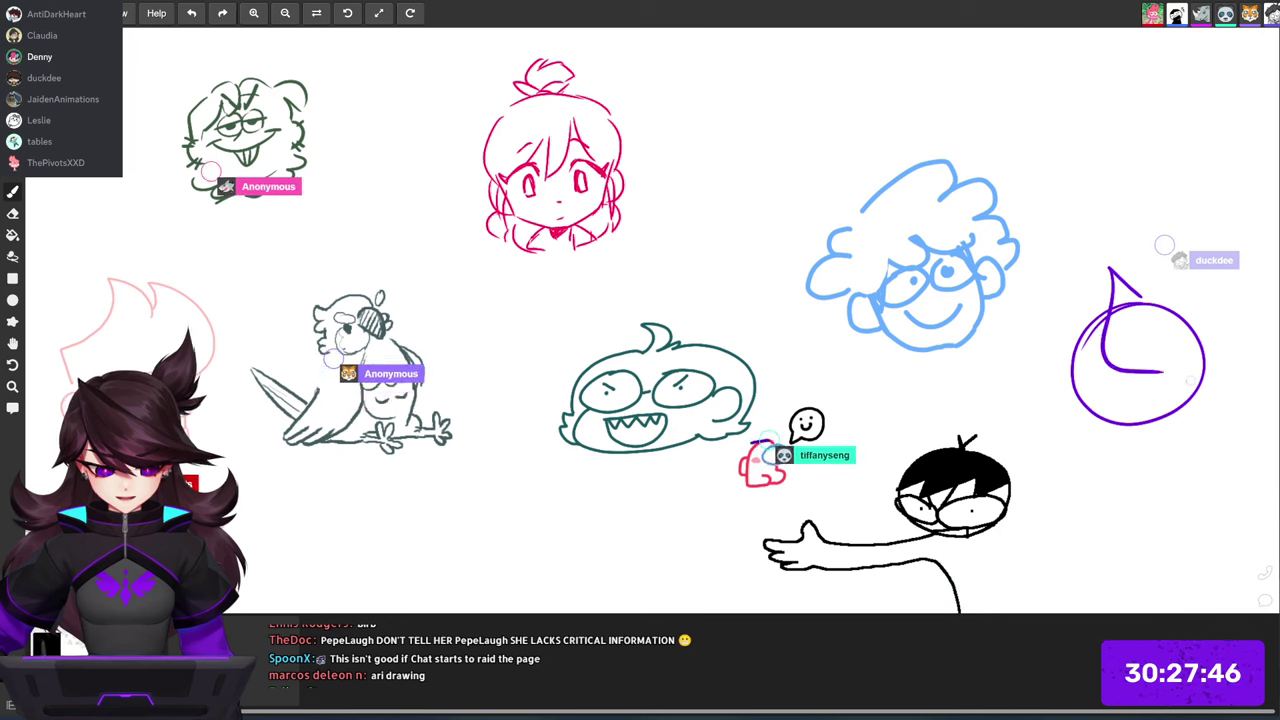
mouse_move(1138, 305)
left_mouse_down()
mouse_move(1172, 373)
mouse_move(1202, 358)
left_mouse_up()
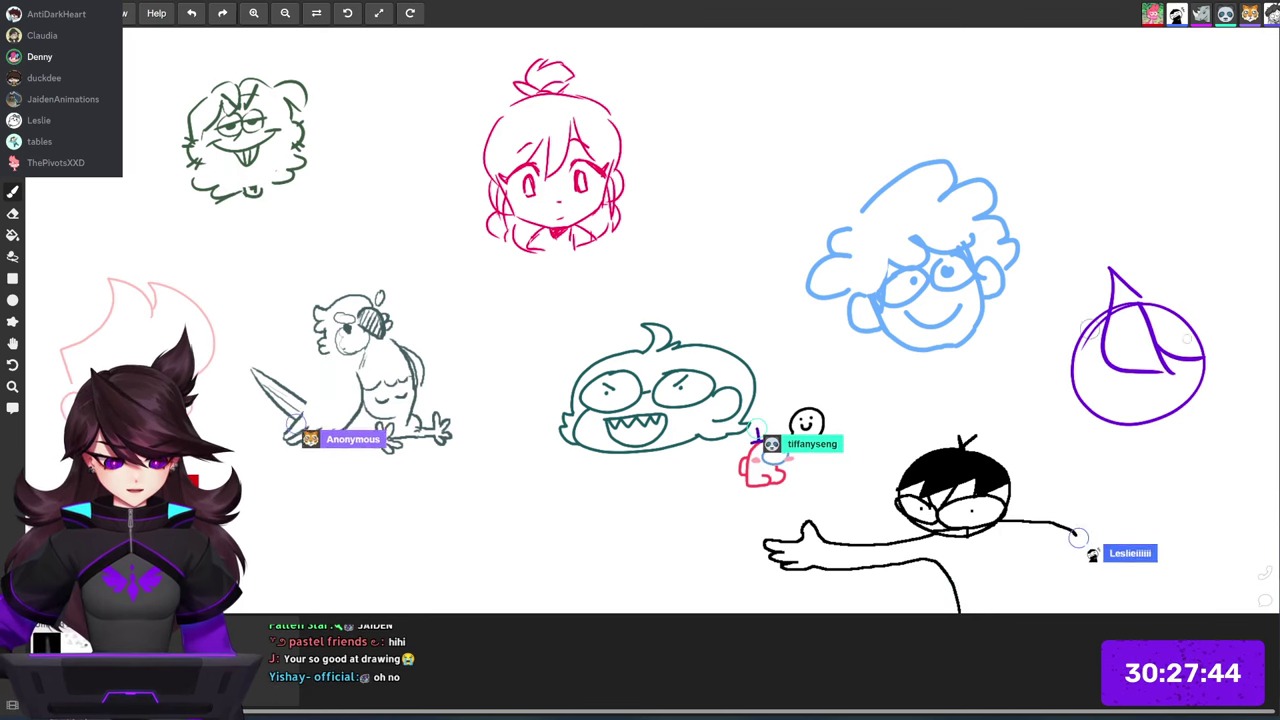
left_click_drag(1048, 345, 1105, 368)
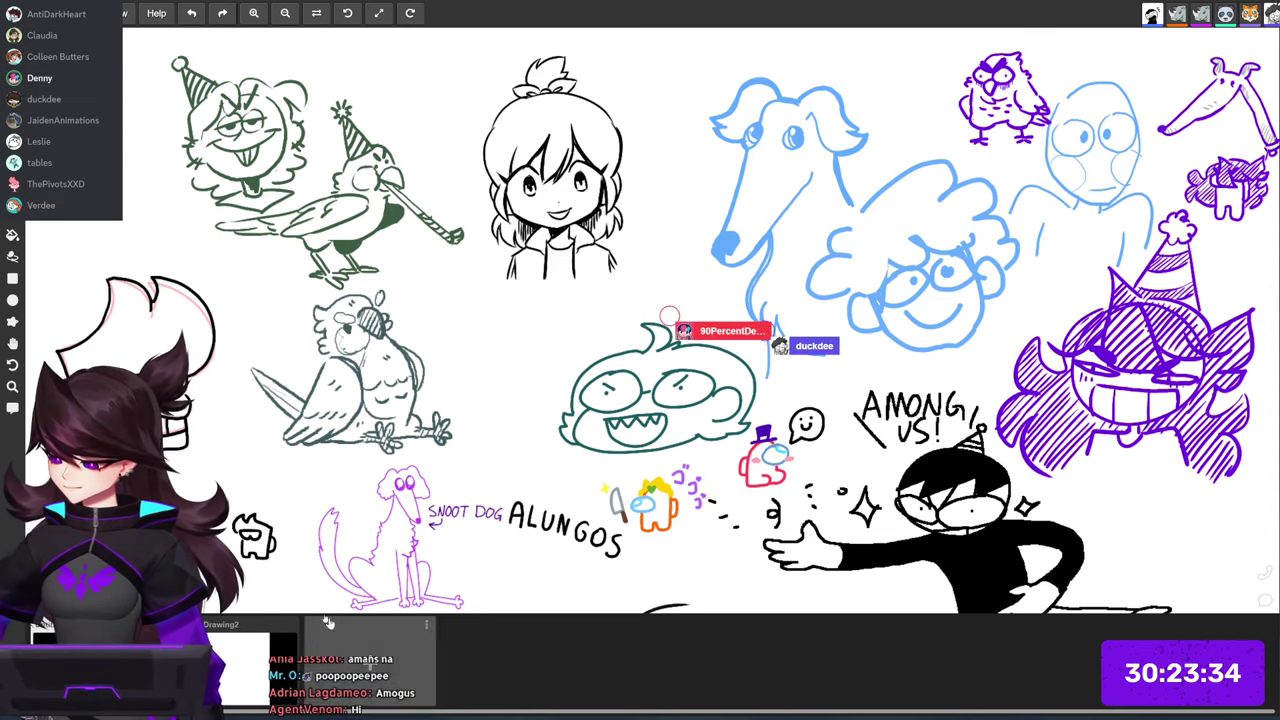
Step: Open the second drawing and sketch a purple round head with the beginning of its hair near the canvas's upper right corner
left_click(272, 655)
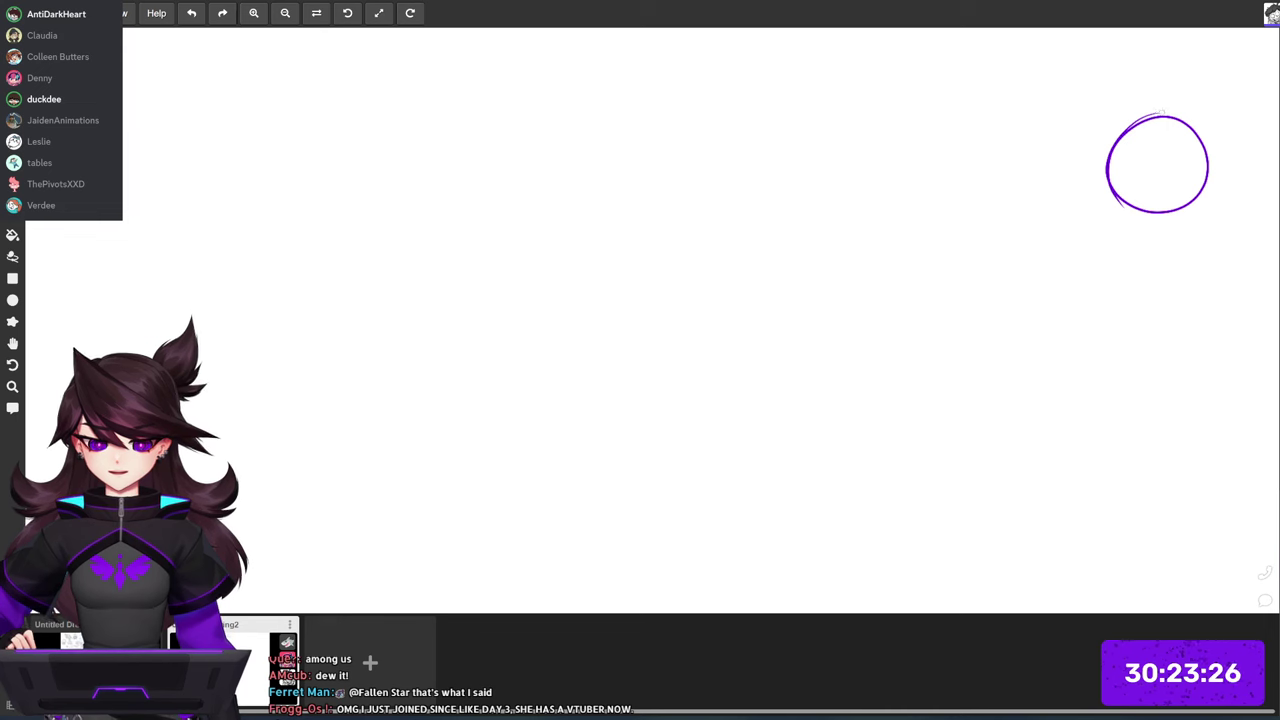
left_click_drag(1161, 113, 1133, 92)
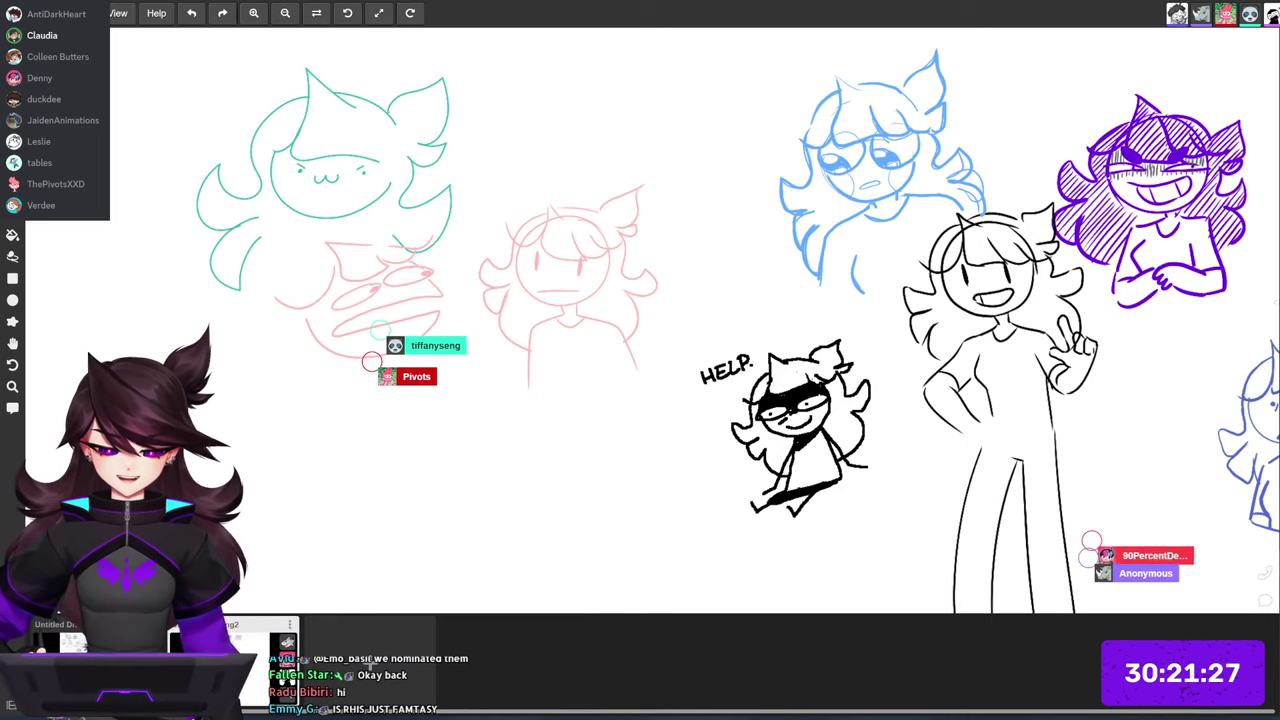
Step: Sketch a small purple bird face beside the purple character with crossed arms, undoing and redrawing the first strokes
left_click_drag(1266, 290, 999, 289)
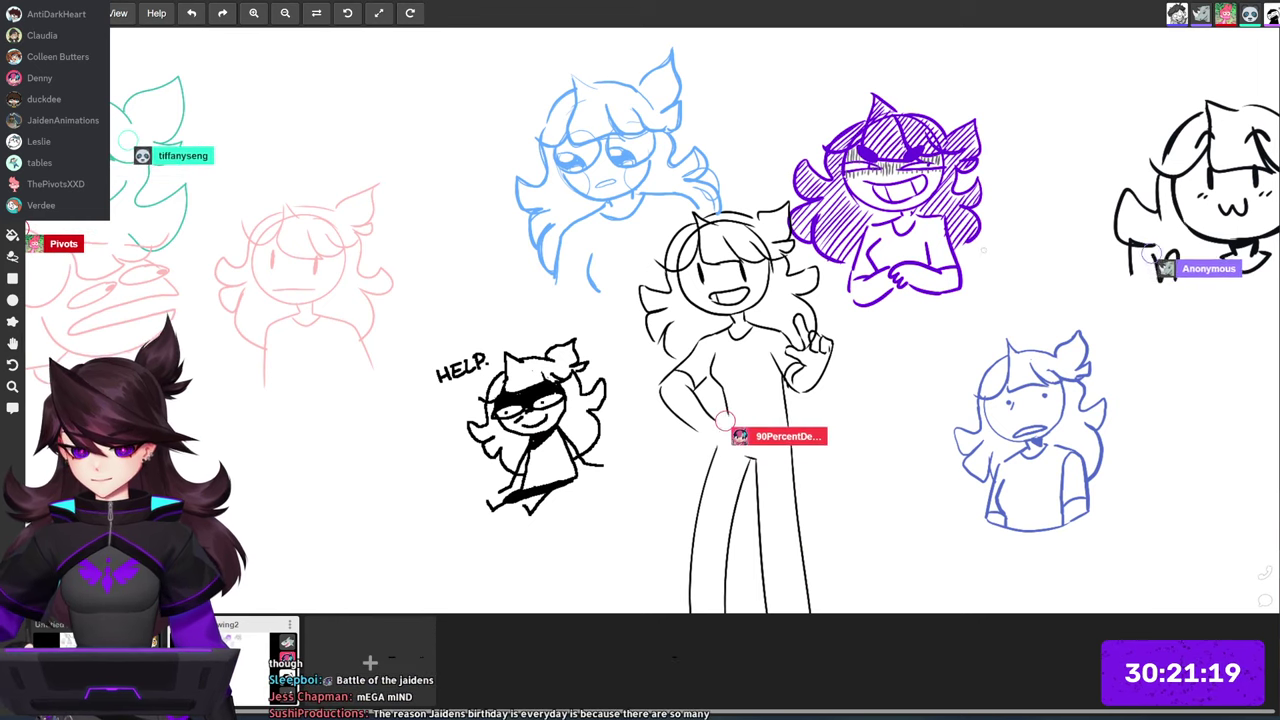
left_click_drag(981, 257, 988, 255)
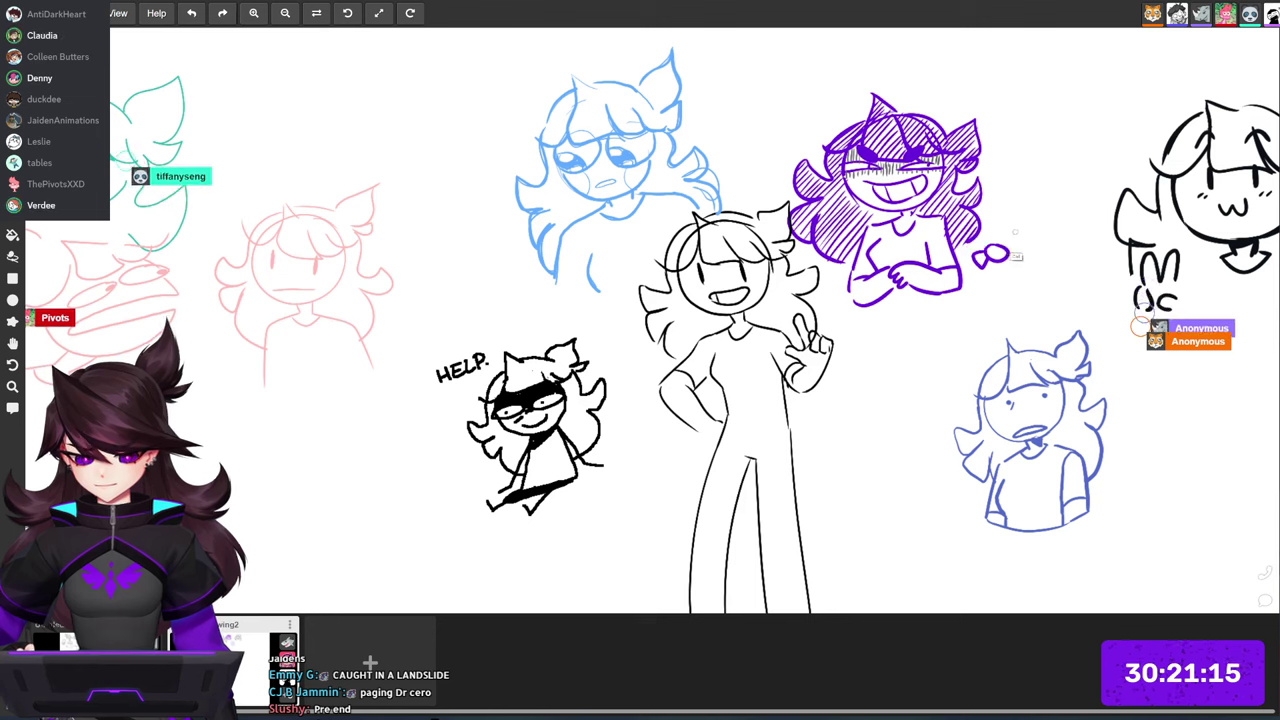
key("ctrl+z")
key("ctrl+z")
mouse_move(995, 254)
left_mouse_down()
mouse_move(986, 264)
mouse_move(1013, 259)
left_mouse_up()
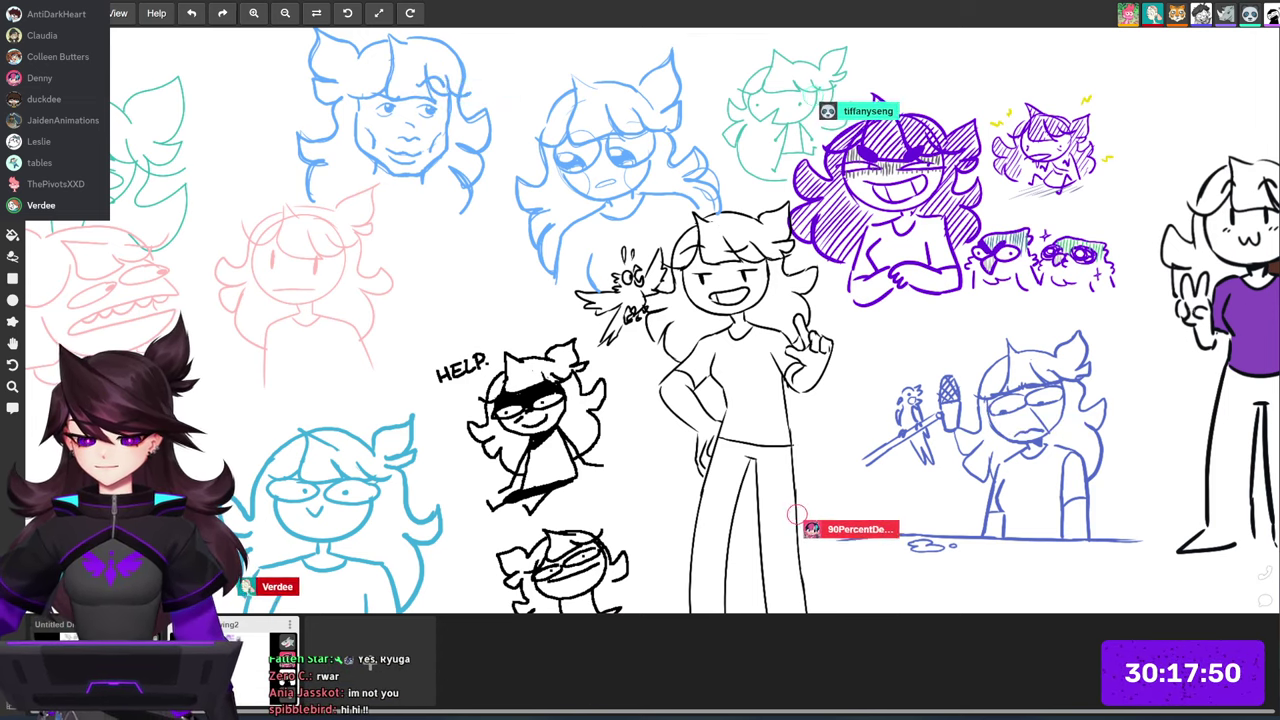
Step: Look over the character drawings across the canvas, from the blue portraits to the standing figure in the purple shirt
left_click_drag(1279, 339, 1156, 329)
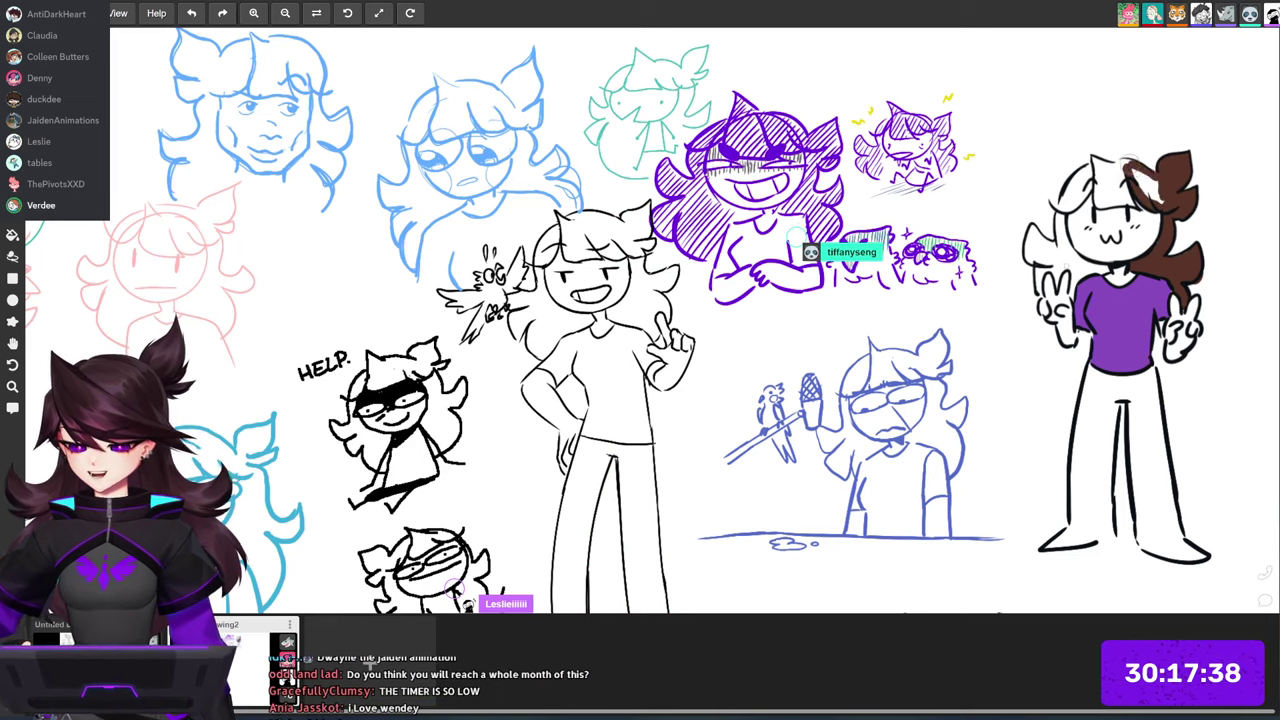
scroll(650, 320, "left", 3)
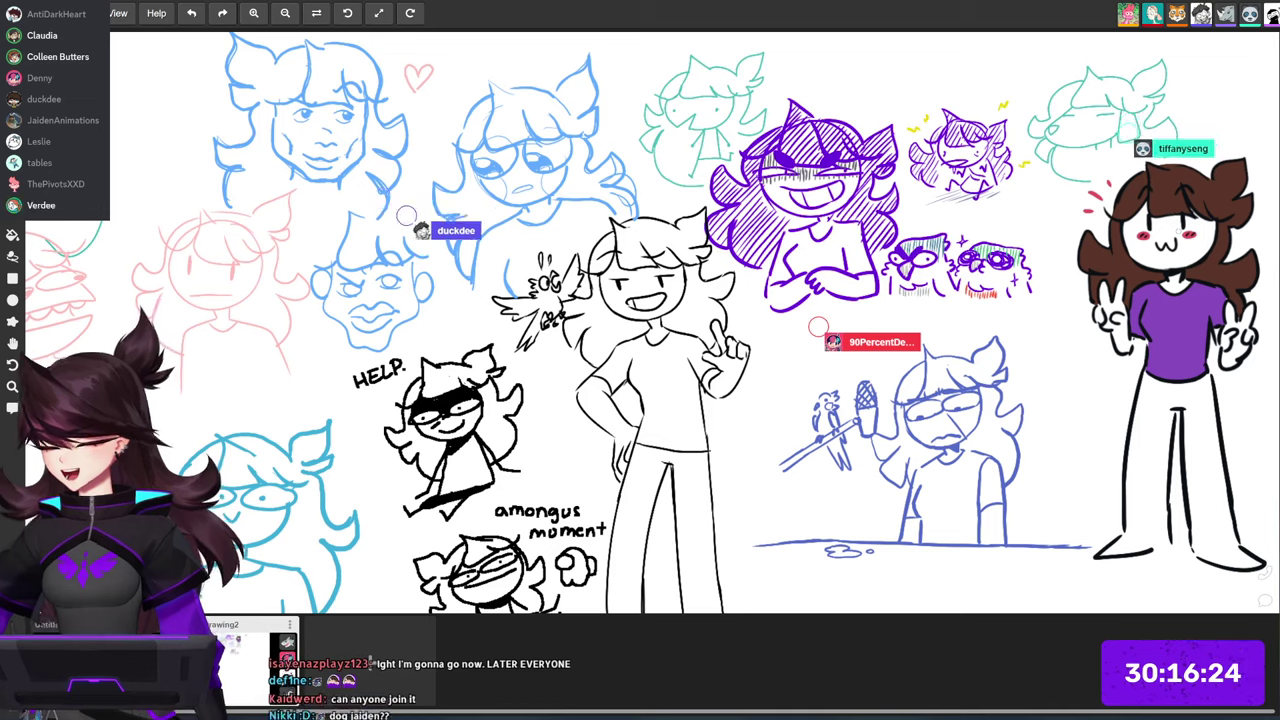
scroll(650, 320, "left", 3)
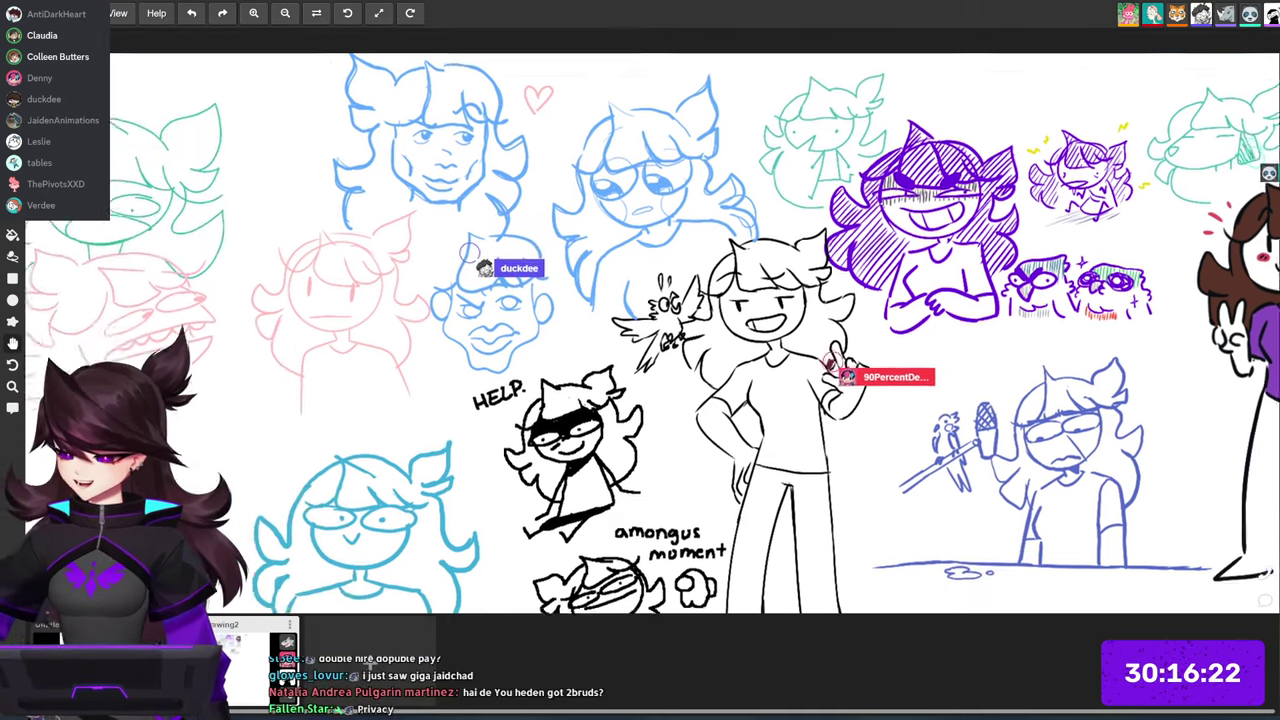
left_click_drag(650, 333, 760, 282)
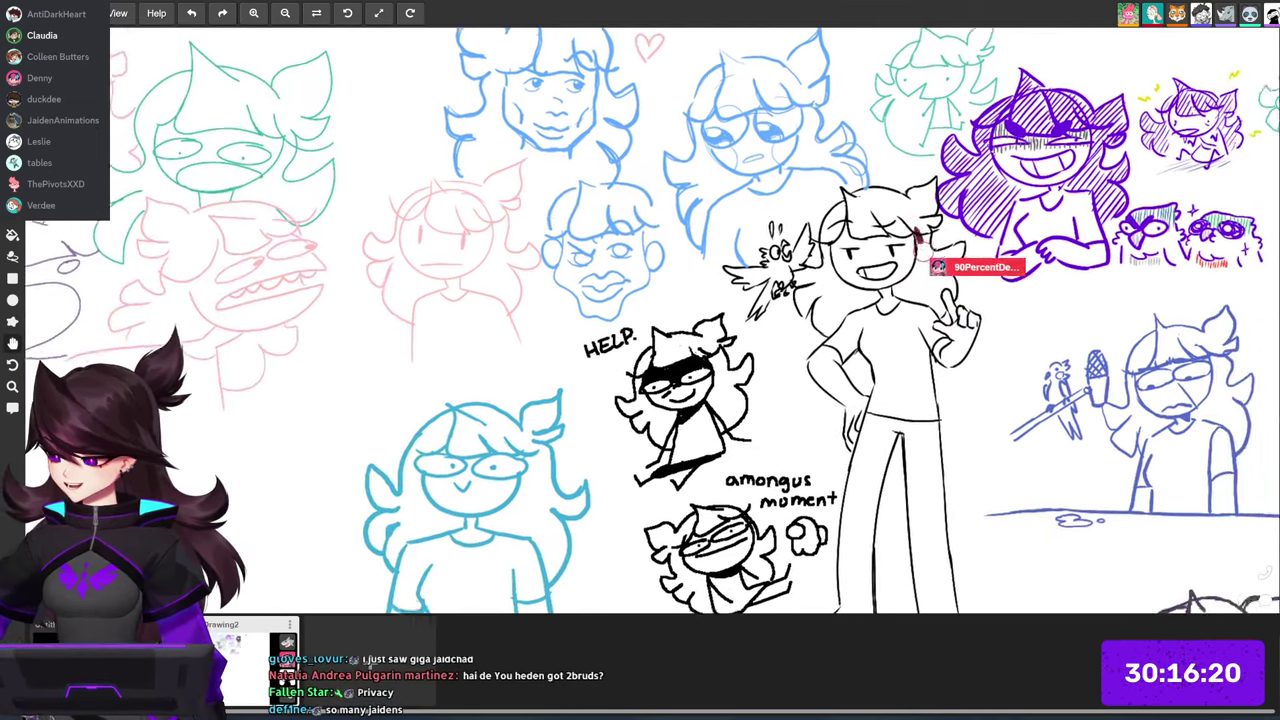
mouse_move(1248, 318)
left_mouse_down()
mouse_move(1026, 304)
mouse_move(1036, 330)
left_mouse_up()
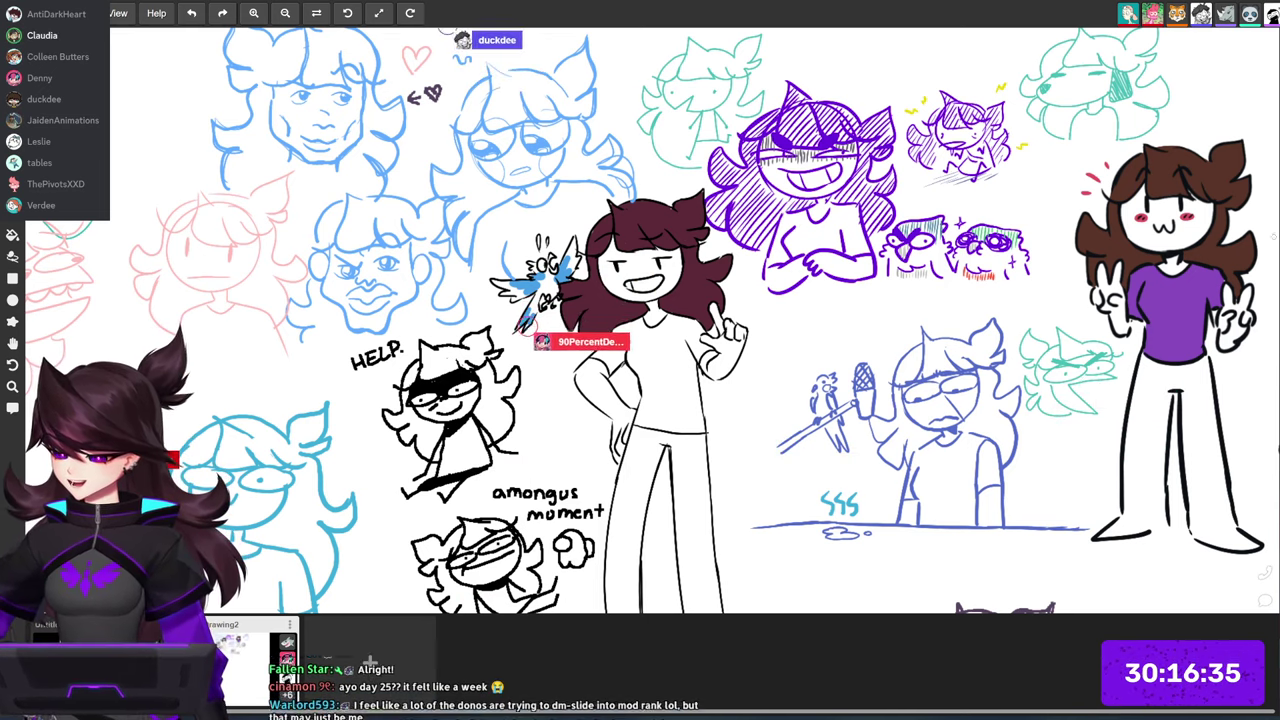
left_click_drag(640, 320, 743, 263)
left_click_drag(1098, 254, 968, 285)
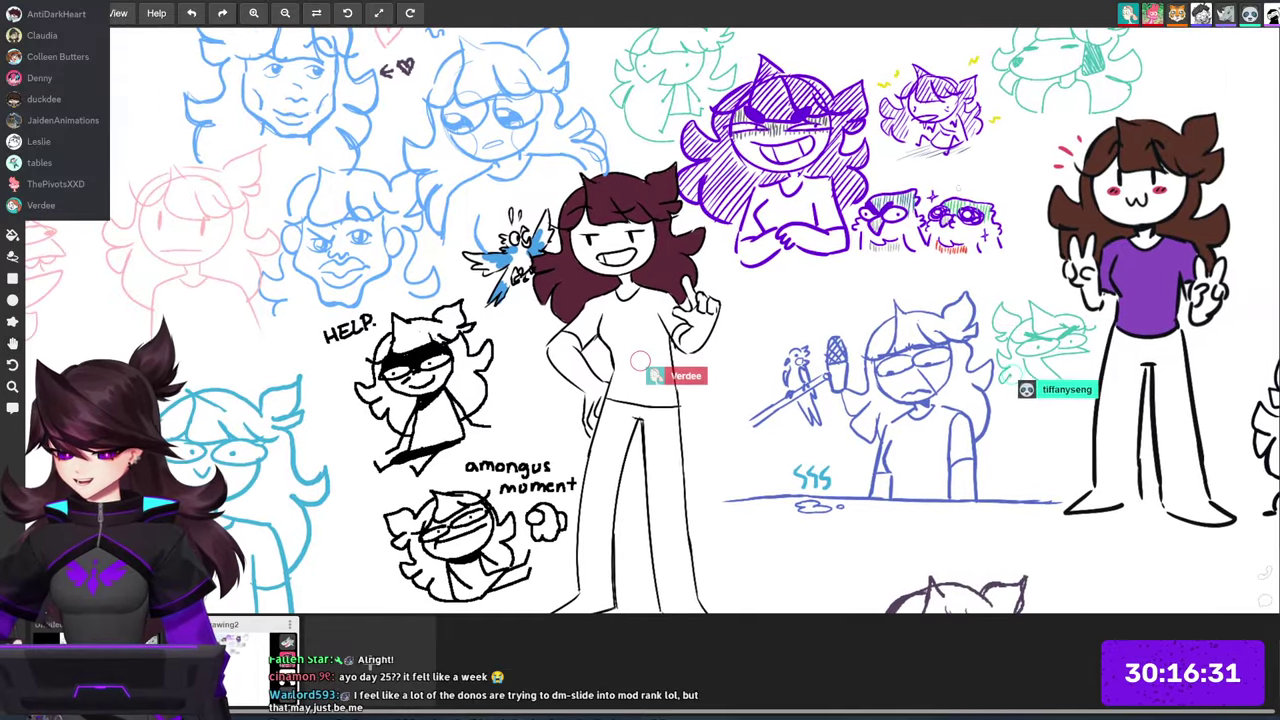
scroll(640, 360, "up", 2)
scroll(640, 360, "right", 1)
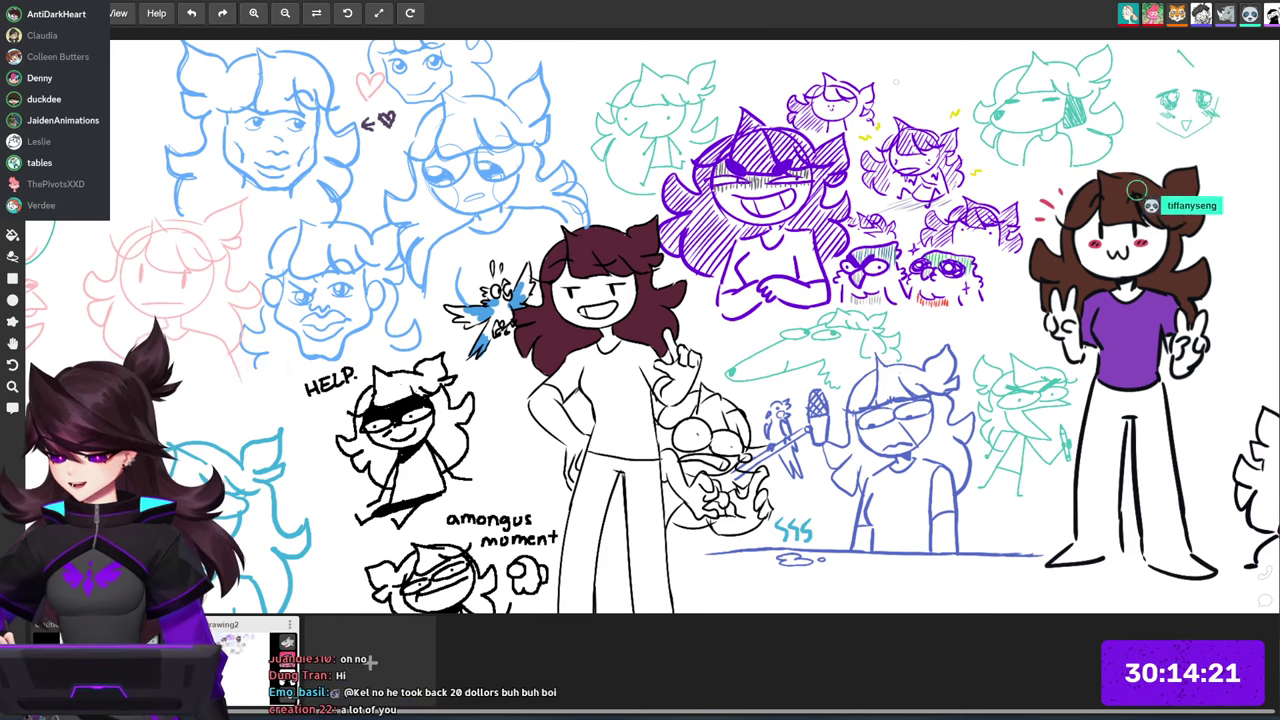
Step: Examine the sketches in the lower part of the canvas, below the standing figures
left_click_drag(896, 82, 872, 70)
mouse_move(660, 500)
left_mouse_down()
mouse_move(915, 322)
mouse_move(722, 125)
mouse_move(642, 109)
mouse_move(568, 124)
mouse_move(637, 388)
mouse_move(578, 574)
mouse_move(511, 468)
mouse_move(578, 394)
mouse_move(750, 264)
mouse_move(920, 206)
mouse_move(926, 394)
mouse_move(695, 506)
left_mouse_up()
scroll(640, 320, "up", 3)
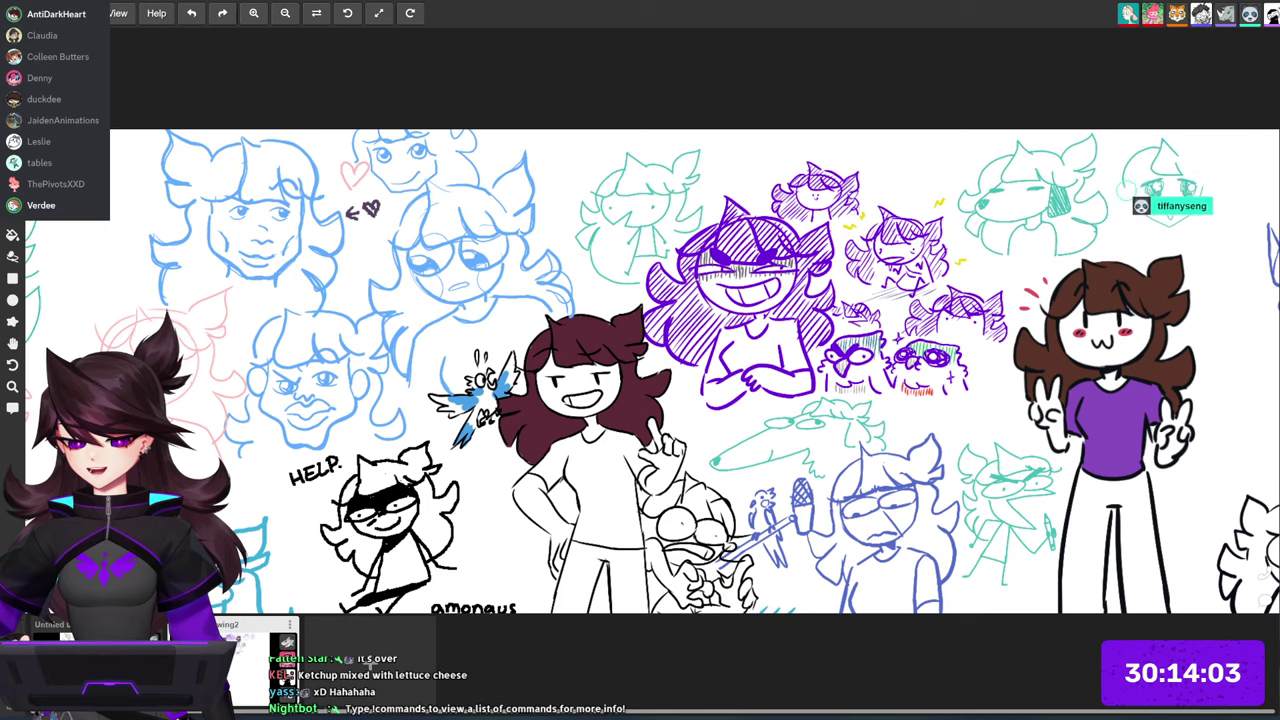
left_click_drag(1022, 463, 974, 126)
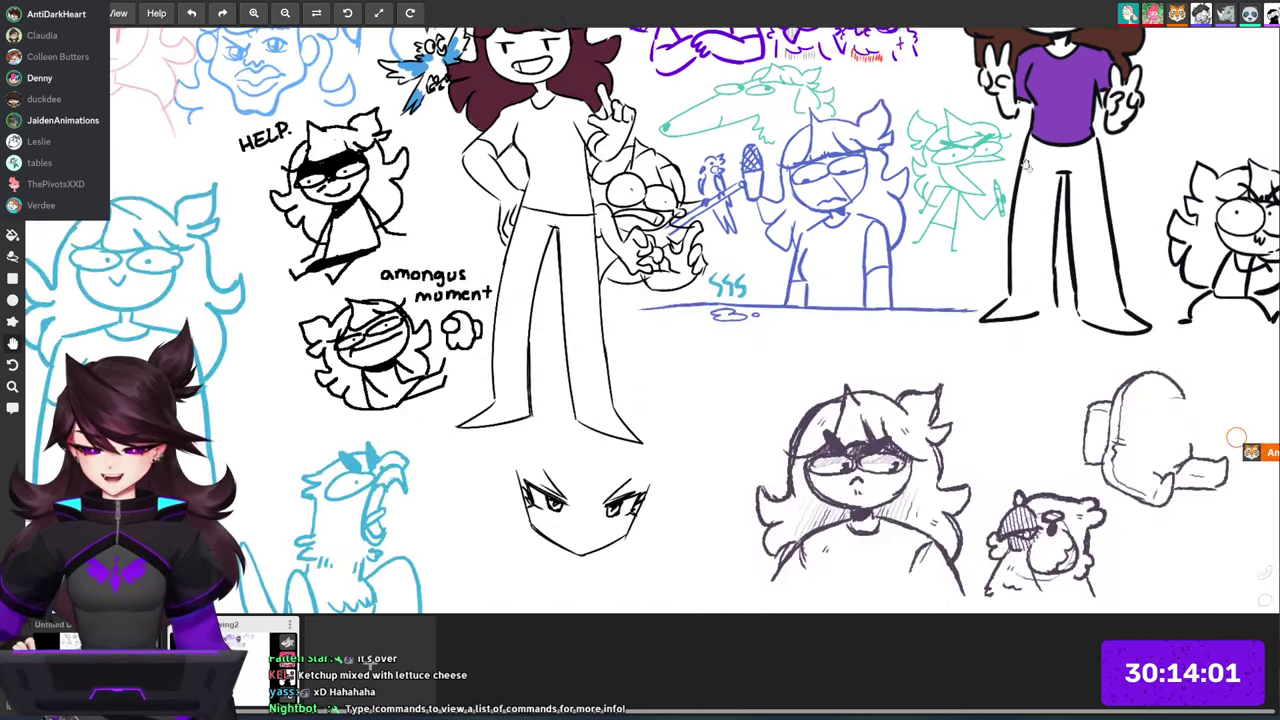
left_click_drag(1119, 409, 1002, 209)
scroll(631, 449, "down", 6)
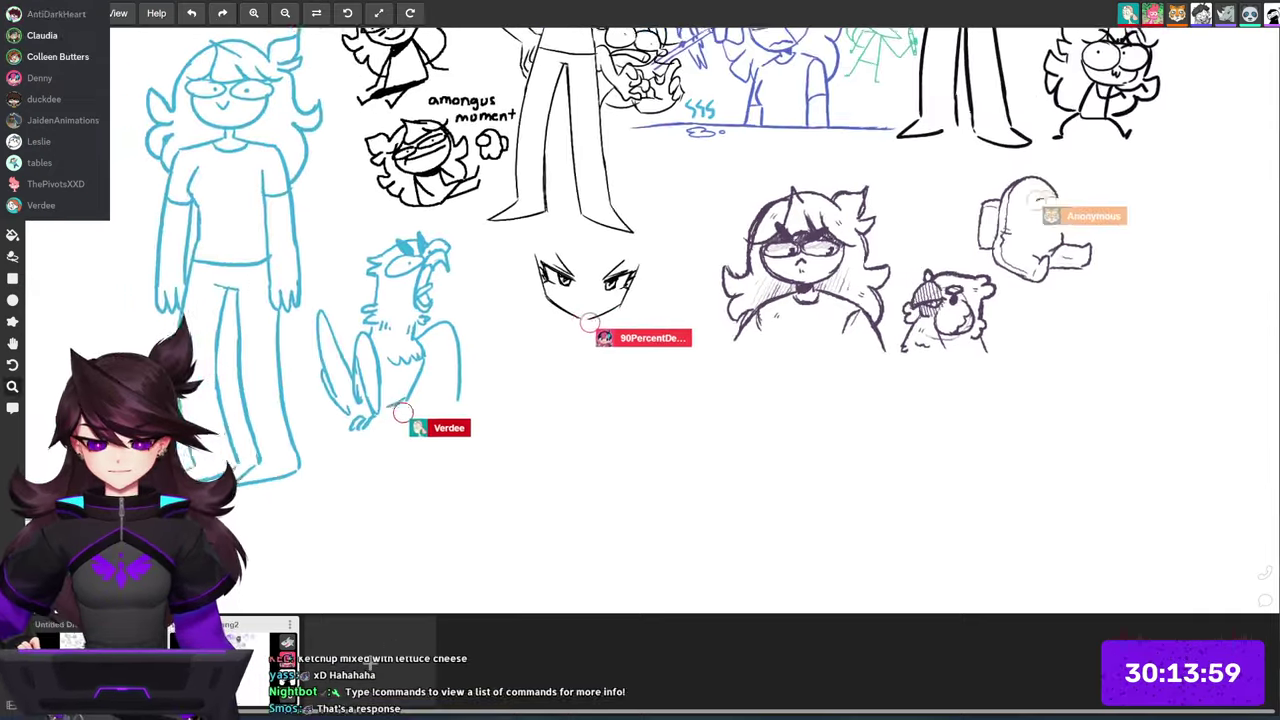
left_click_drag(867, 319, 927, 287)
mouse_move(984, 356)
left_mouse_down()
mouse_move(982, 340)
mouse_move(989, 354)
left_mouse_up()
key("ctrl+space")
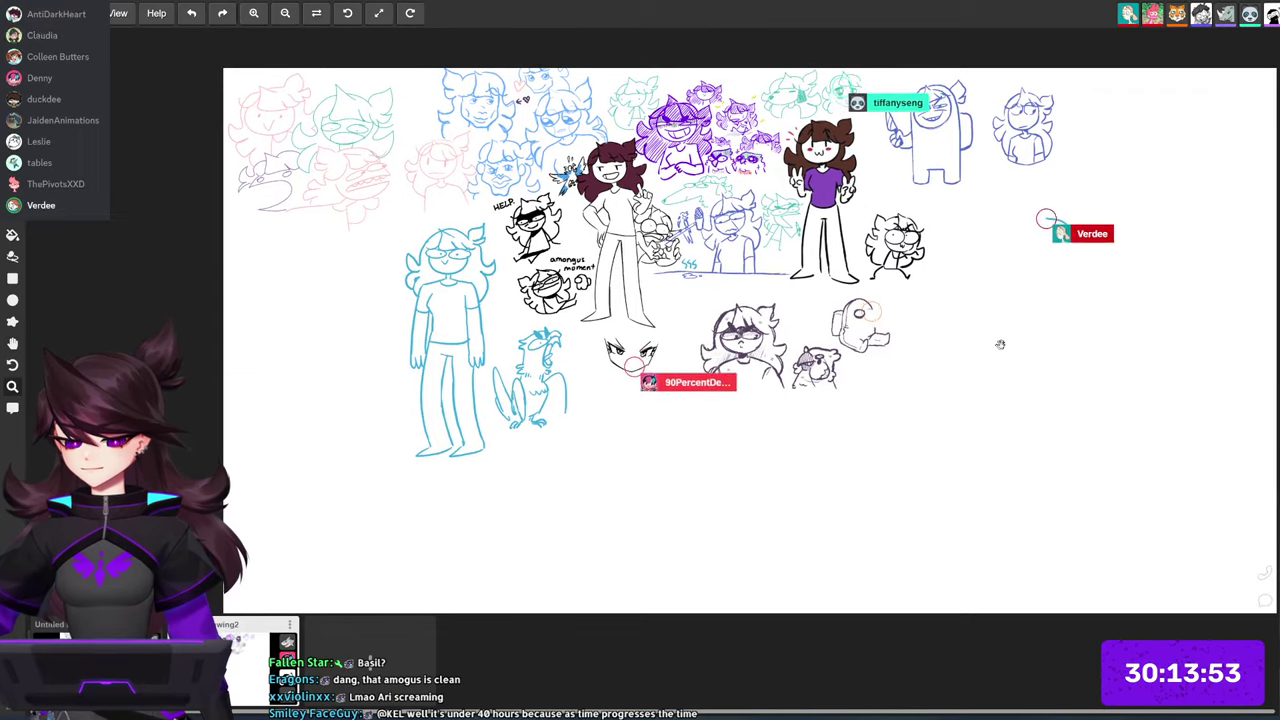
Step: Examine the emptier right part of the canvas, especially the blue circle with the red oval eye
scroll(1000, 344, "up", 1)
scroll(1072, 251, "up", 3)
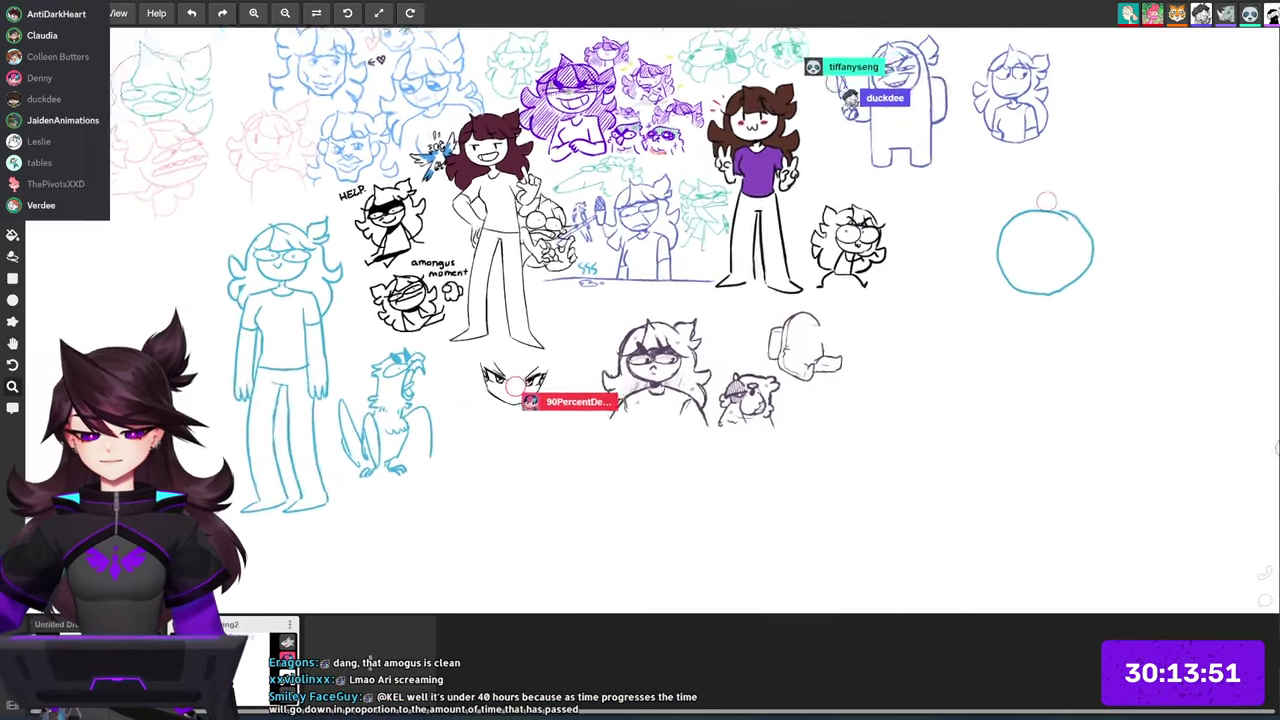
key("space")
left_click_drag(1072, 251, 900, 334)
key("ctrl+space")
key("space")
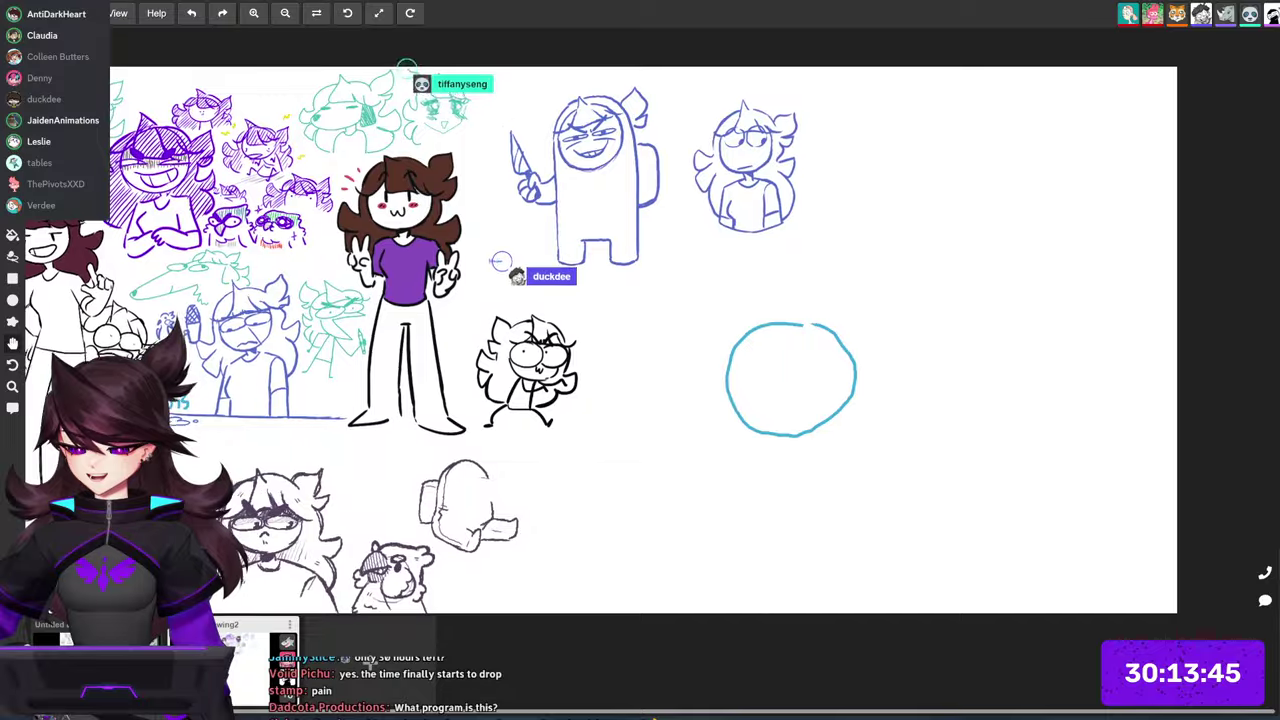
left_click_drag(799, 406, 903, 349)
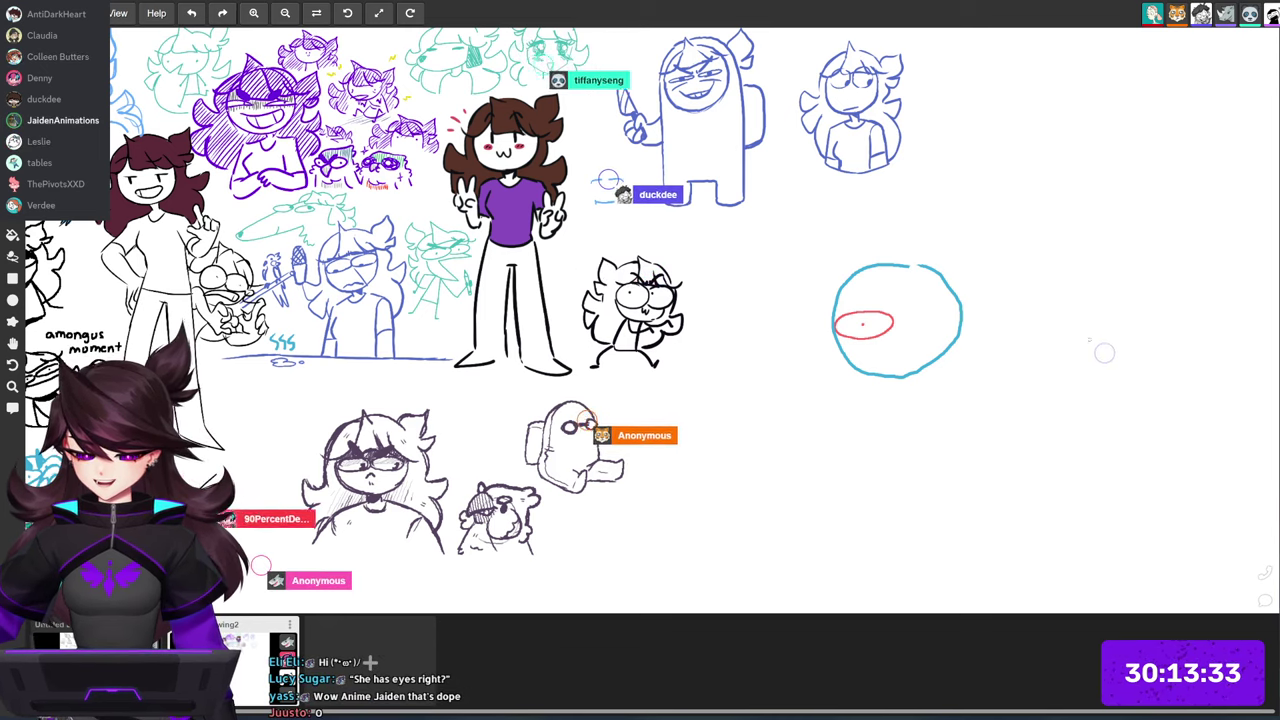
scroll(925, 318, "up", 3)
scroll(921, 322, "up", 2)
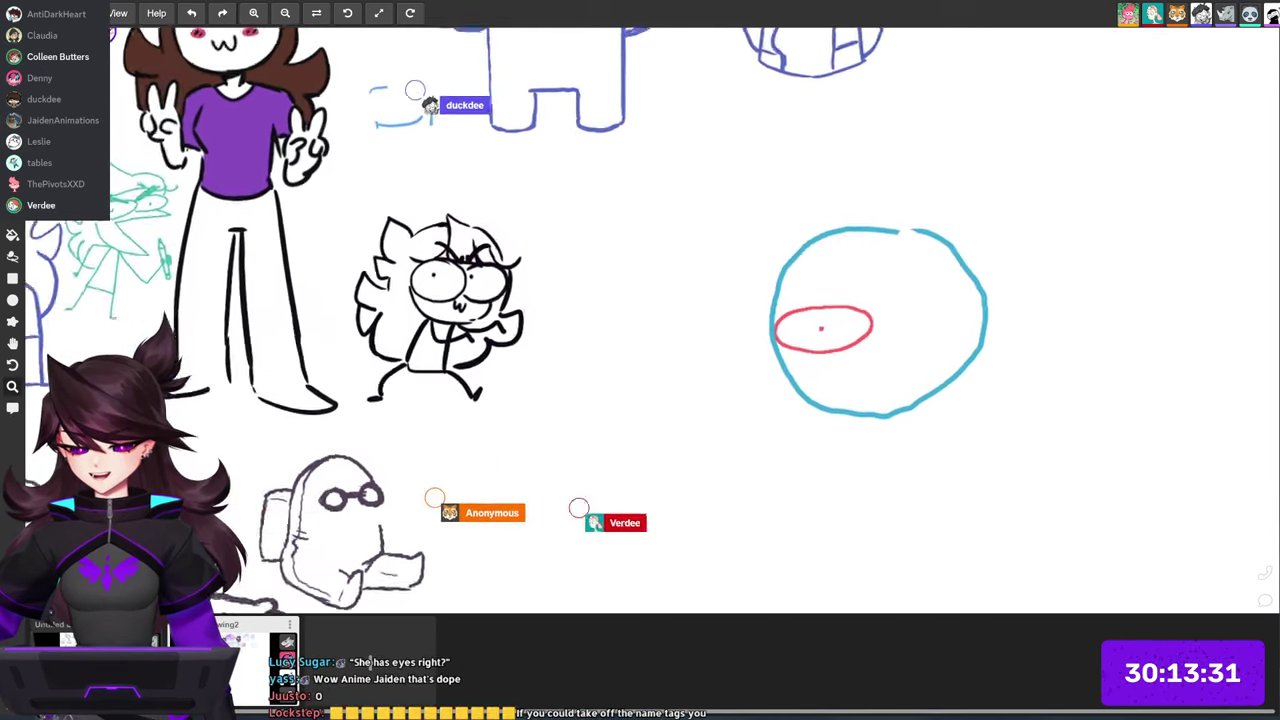
left_click_drag(909, 322, 909, 360)
key("ctrl+z")
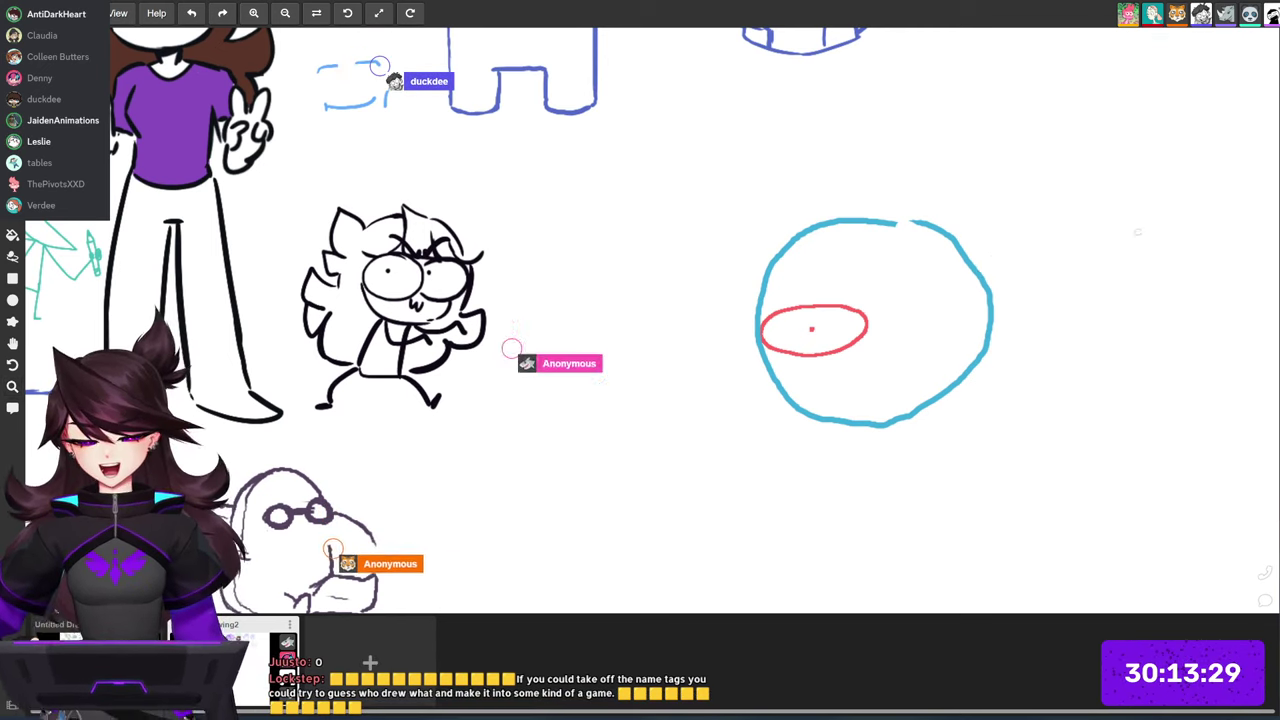
left_click_drag(1065, 367, 915, 337)
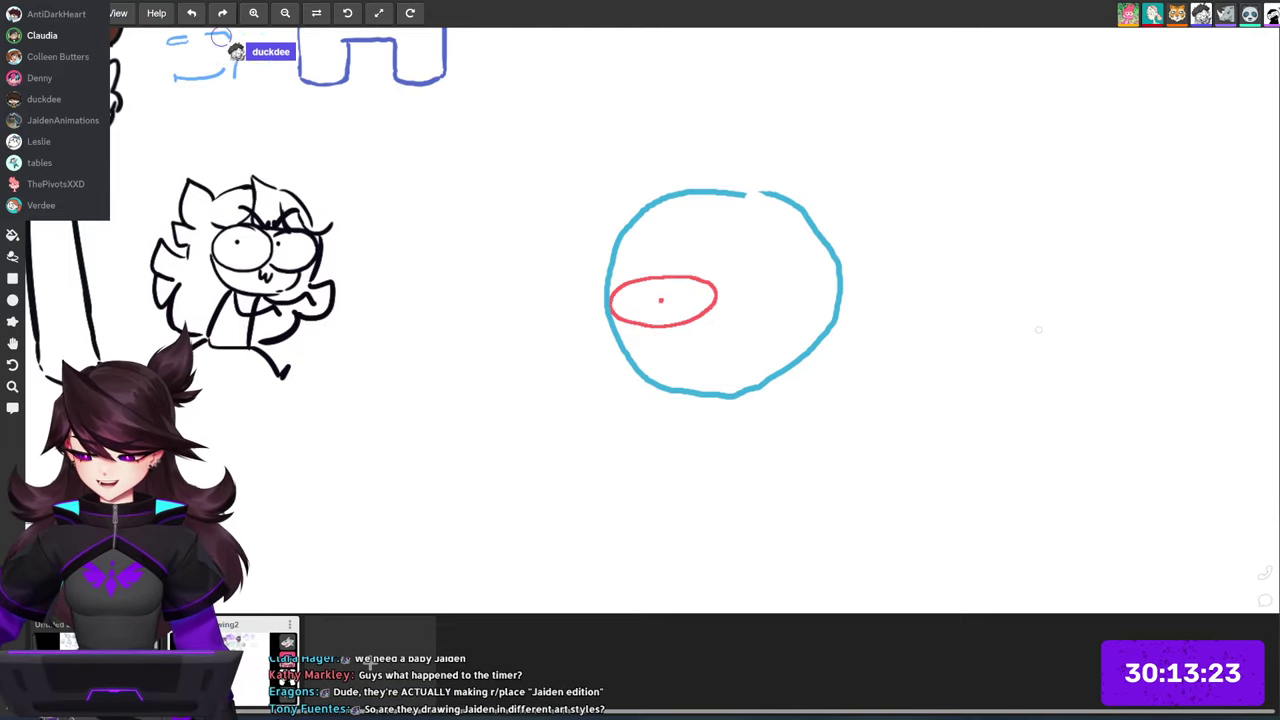
scroll(1014, 357, "down", 4)
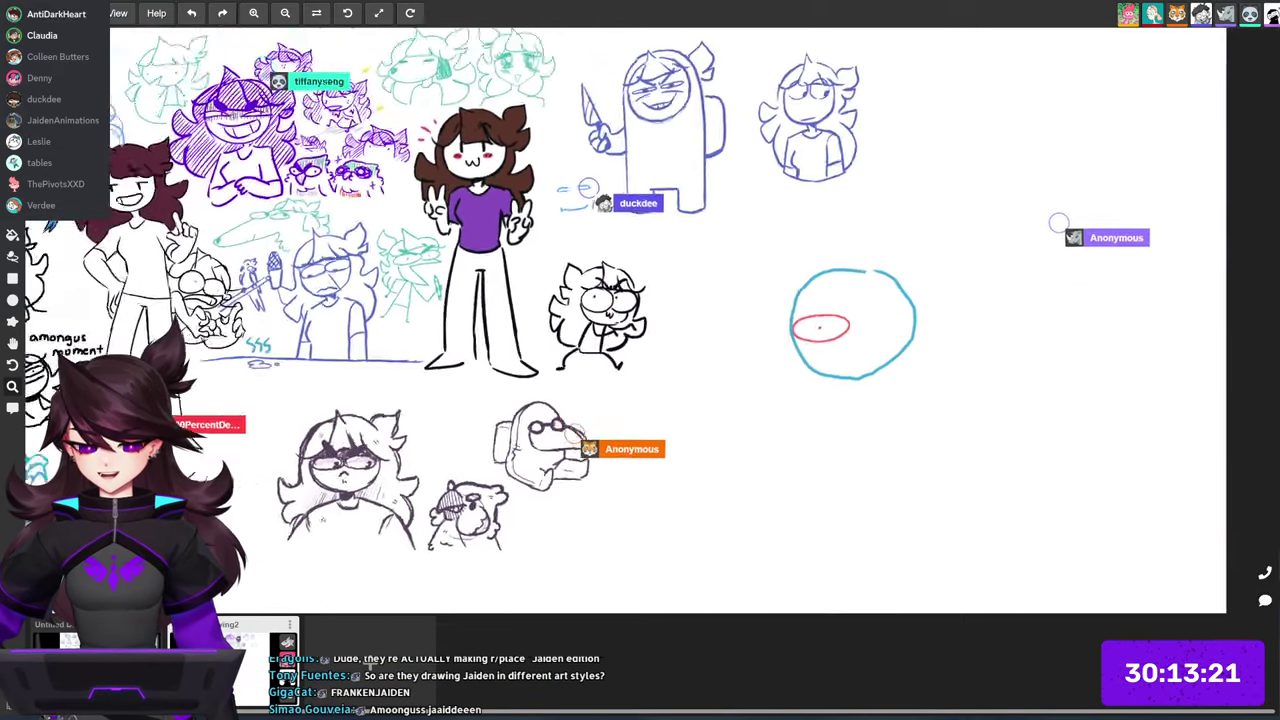
Step: Inspect the seated crewmate sketch with glasses up close, and return to the blue circle face in the emptier area
left_click_drag(1014, 357, 990, 385)
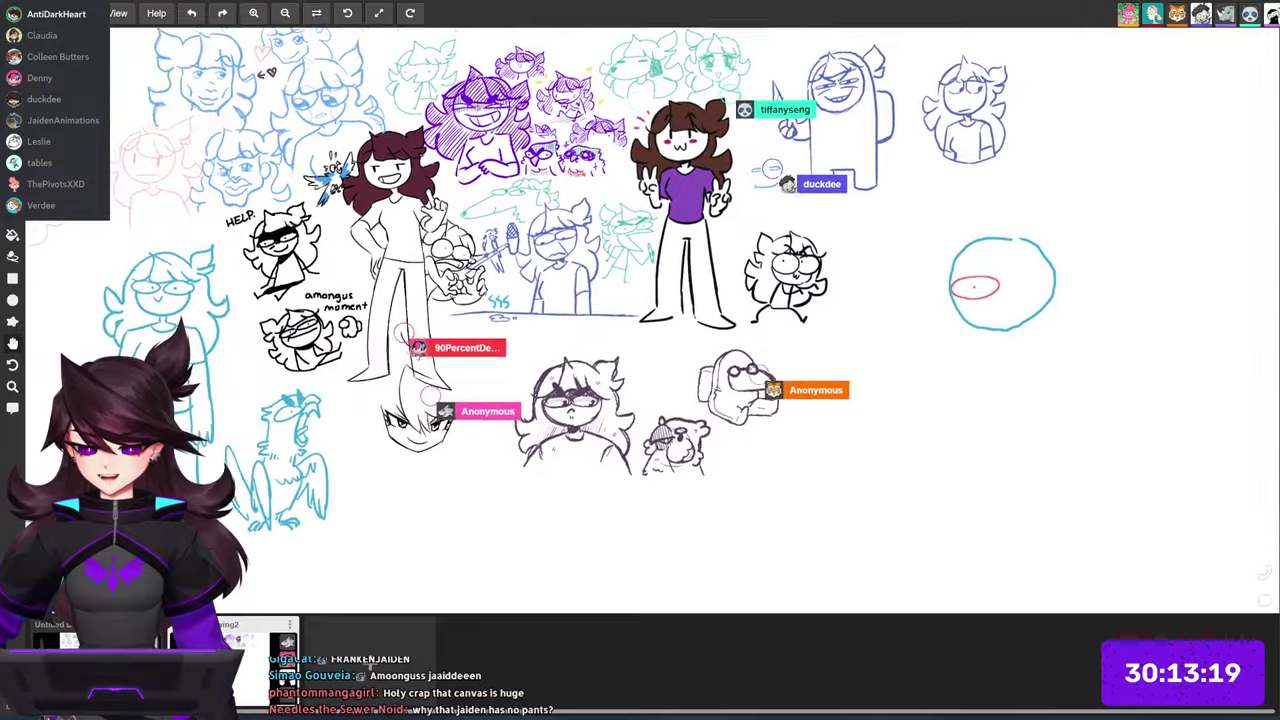
left_click_drag(848, 404, 864, 438)
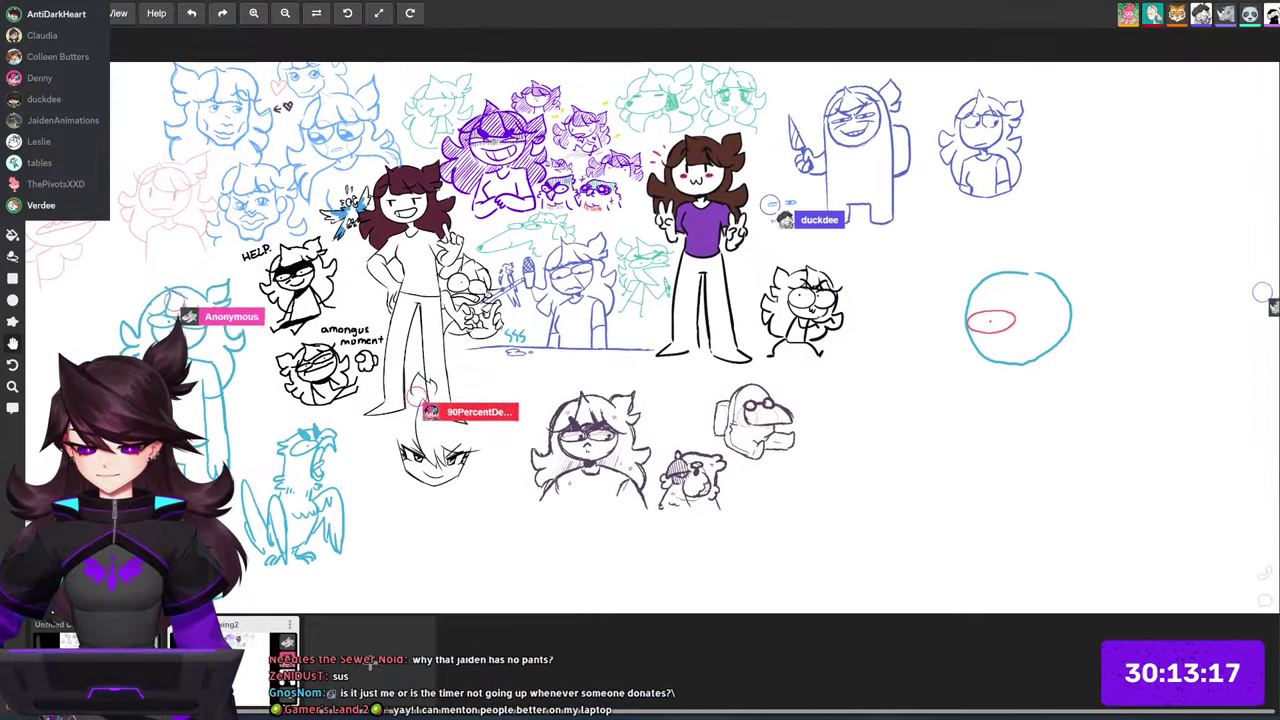
scroll(760, 490, "up", 4)
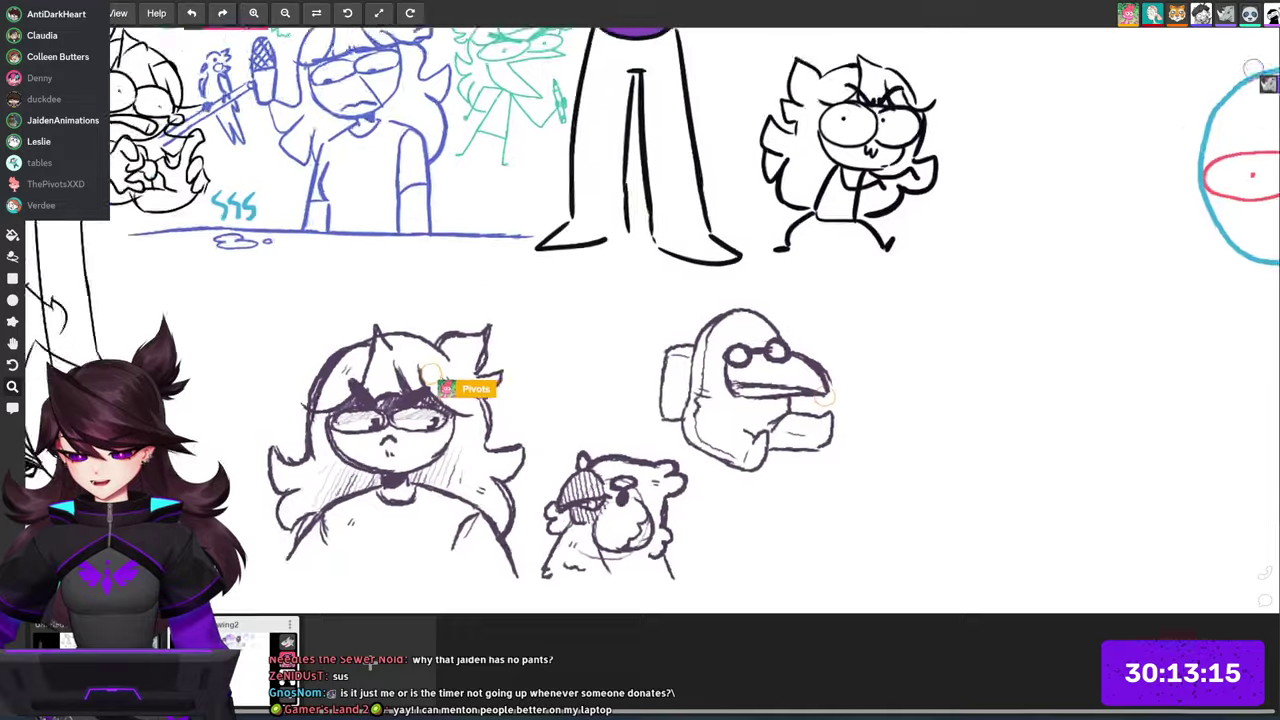
scroll(762, 451, "up", 1)
scroll(762, 451, "down", 1)
scroll(762, 451, "up", 3)
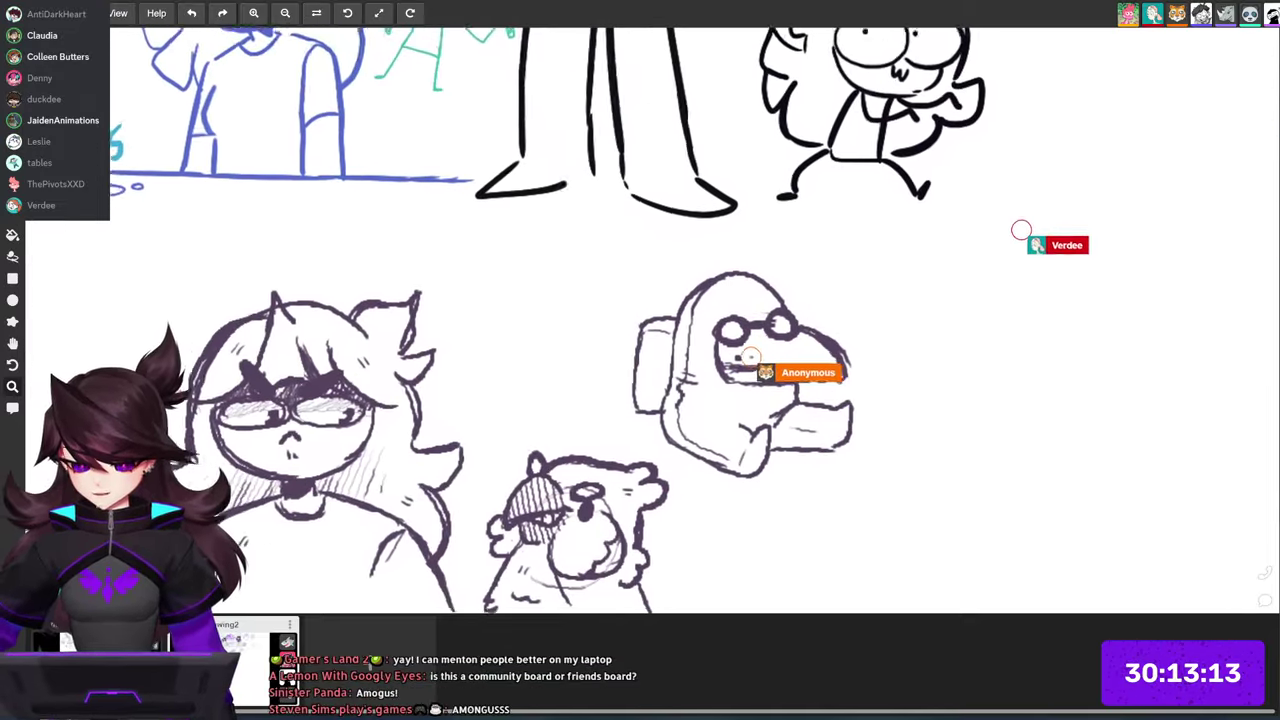
scroll(762, 445, "up", 1)
scroll(935, 437, "down", 6)
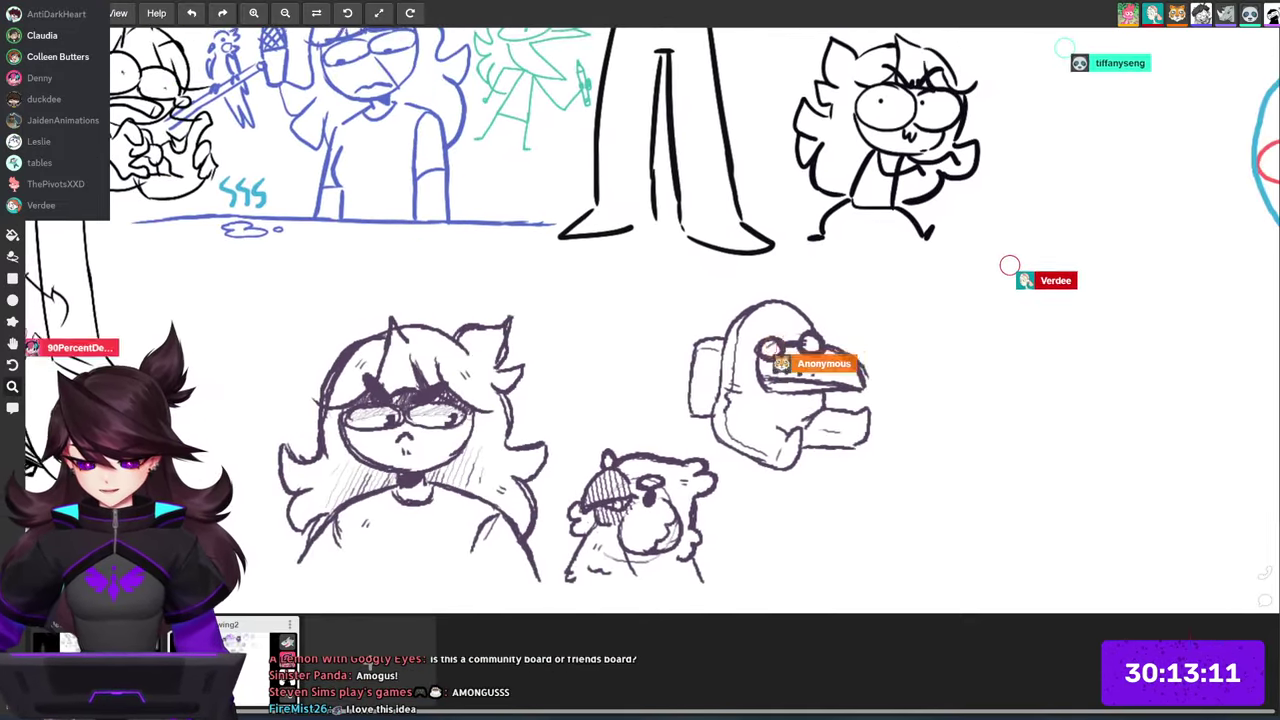
scroll(950, 432, "down", 2)
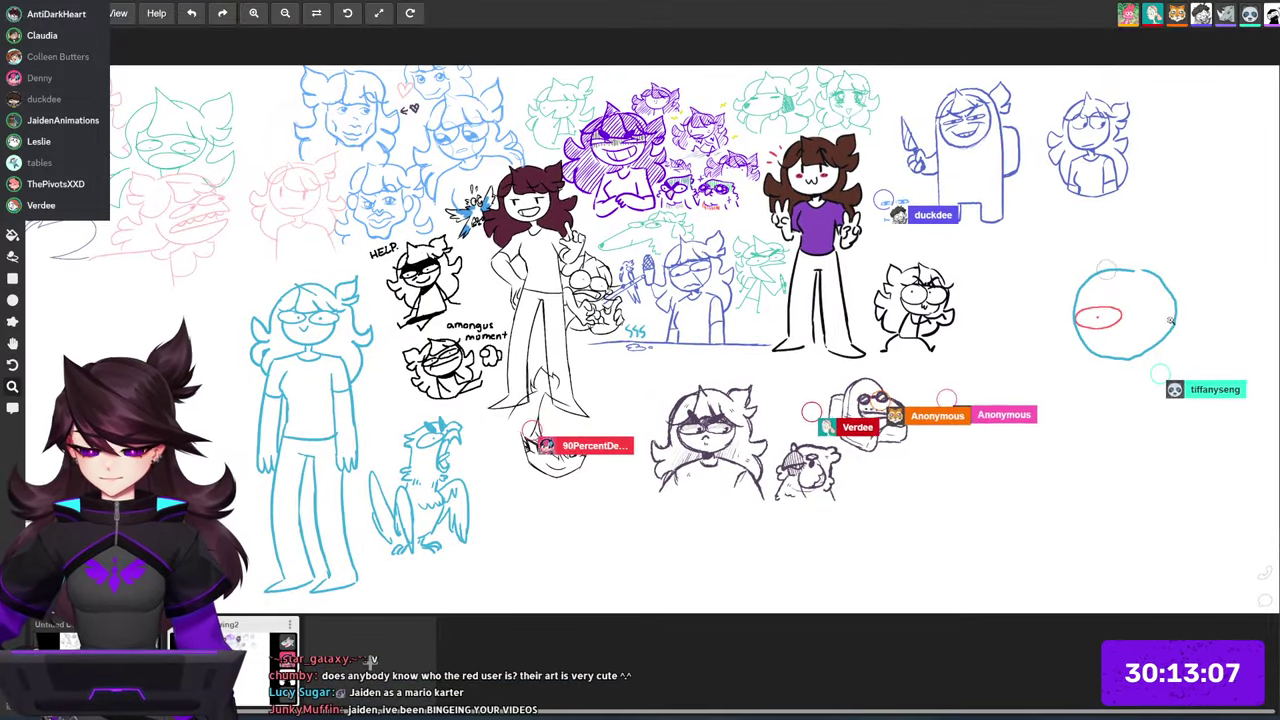
left_click_drag(1136, 396, 915, 440)
scroll(914, 384, "up", 5)
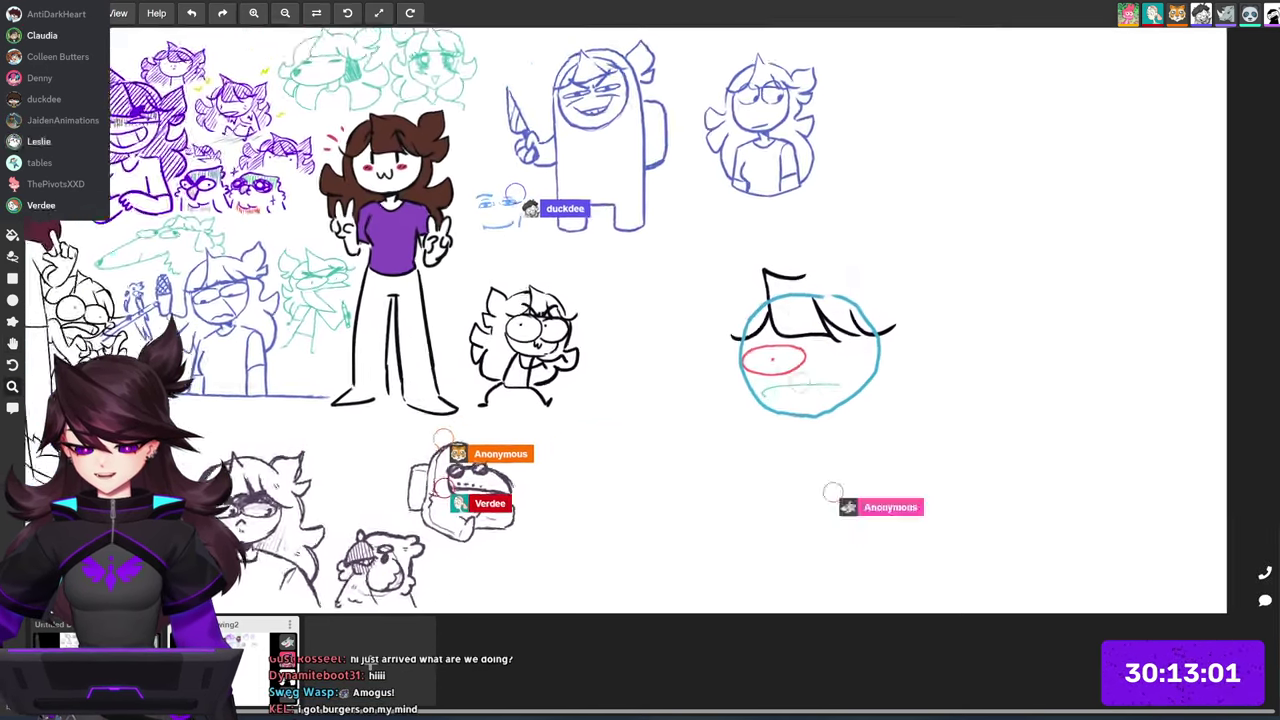
Step: Draw a purple half-closed second eye with a pupil dot on the blue circle face
left_click_drag(1032, 341, 1043, 339)
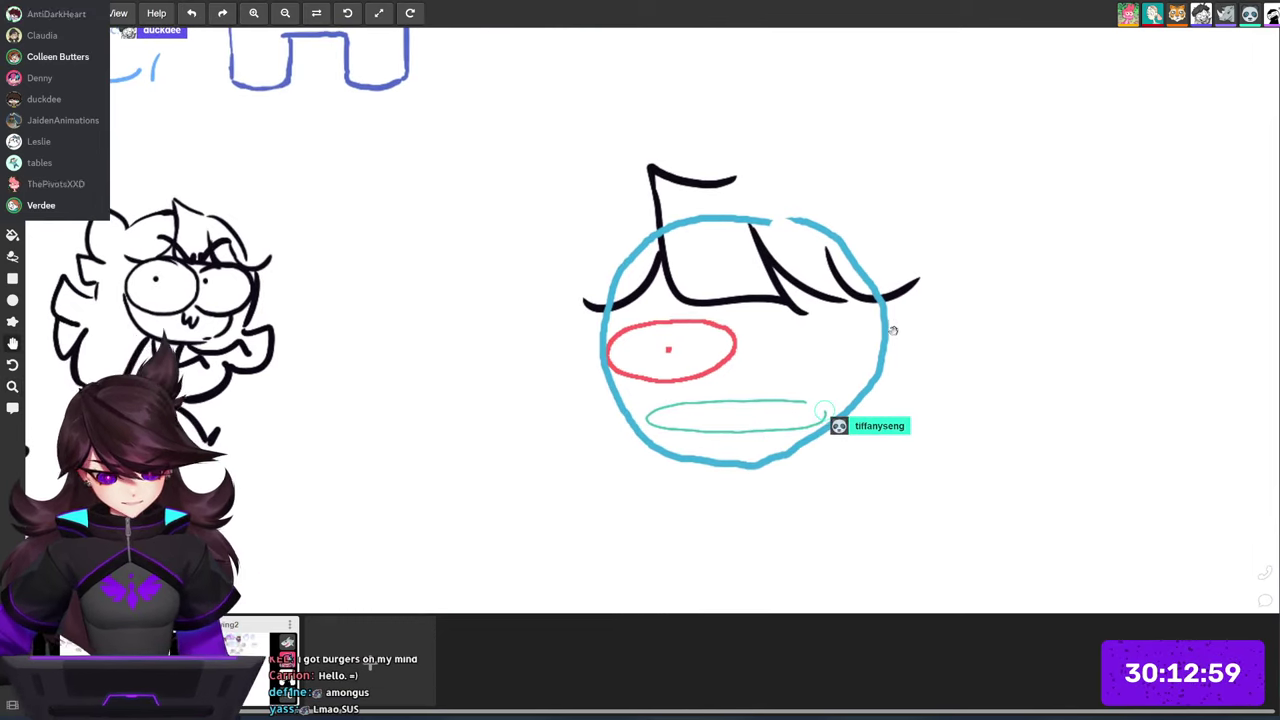
mouse_move(893, 330)
left_mouse_down()
mouse_move(1159, 320)
mouse_move(1119, 303)
mouse_move(1031, 333)
mouse_move(1150, 326)
left_mouse_up()
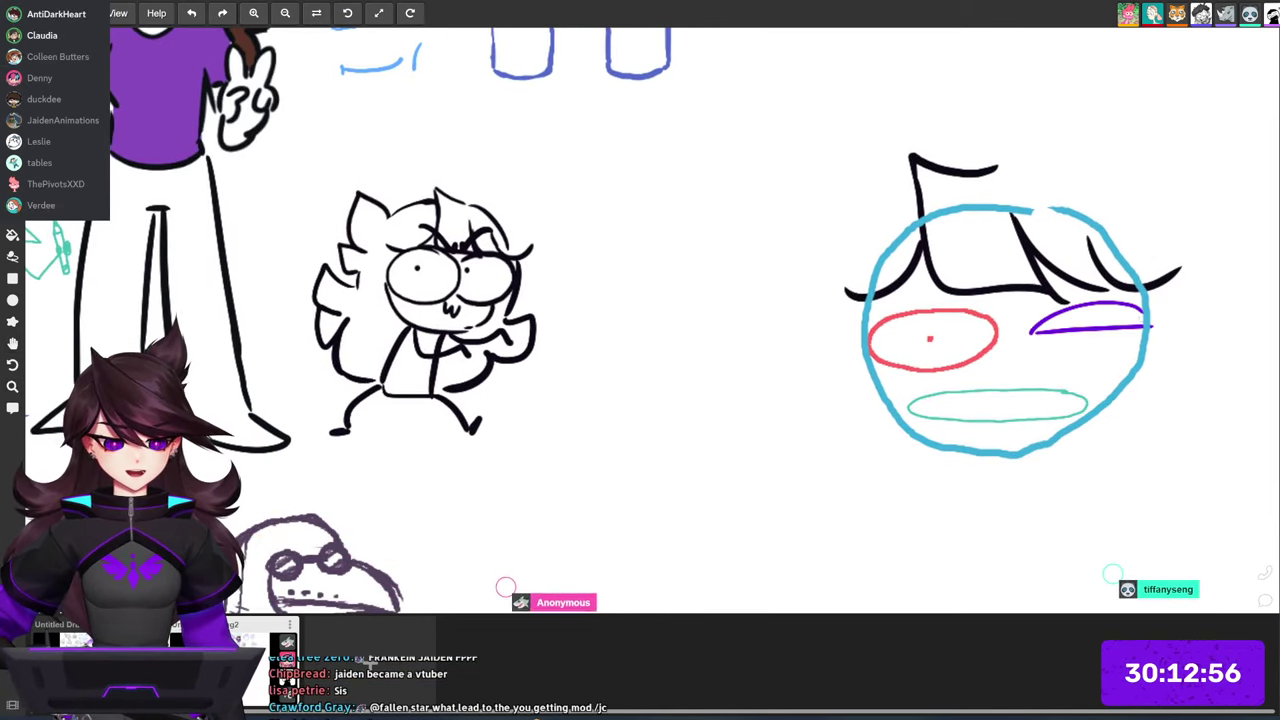
left_click(1105, 320)
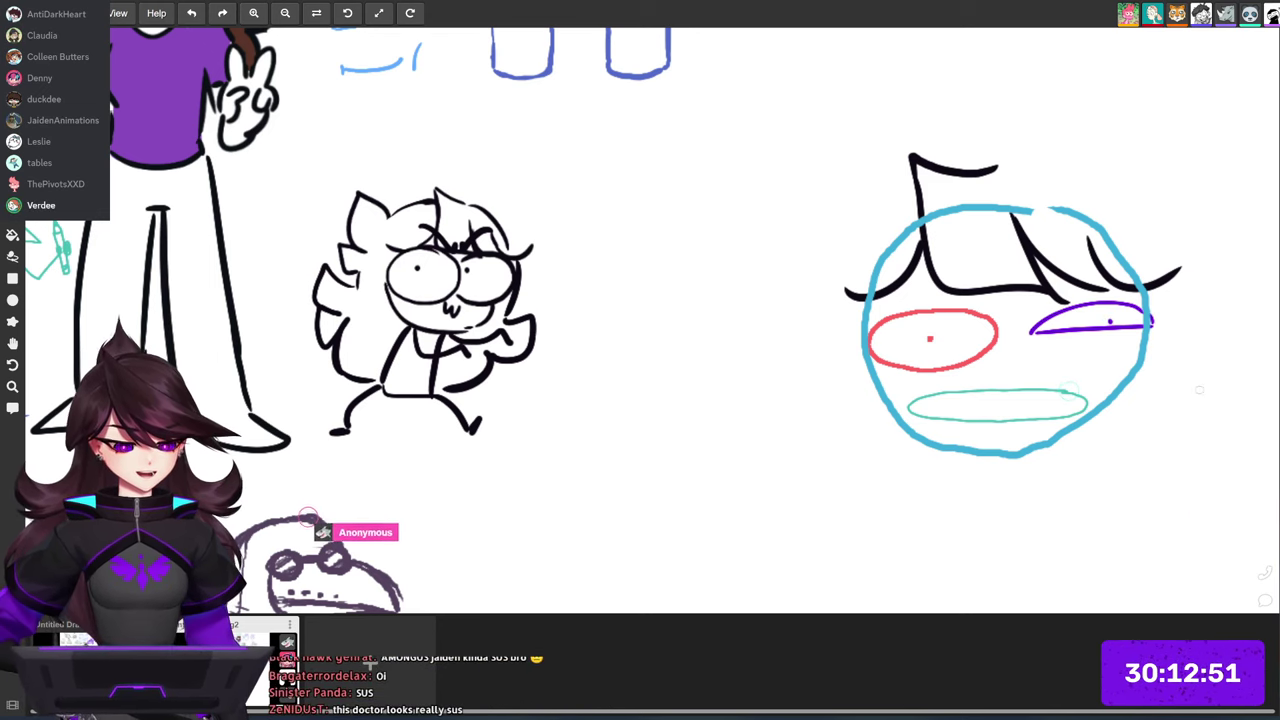
Step: Look over the blue circle face together with the character drawings surrounding it on the canvas
left_click_drag(1196, 401, 1090, 401)
key("space")
left_click_drag(1171, 345, 1004, 281)
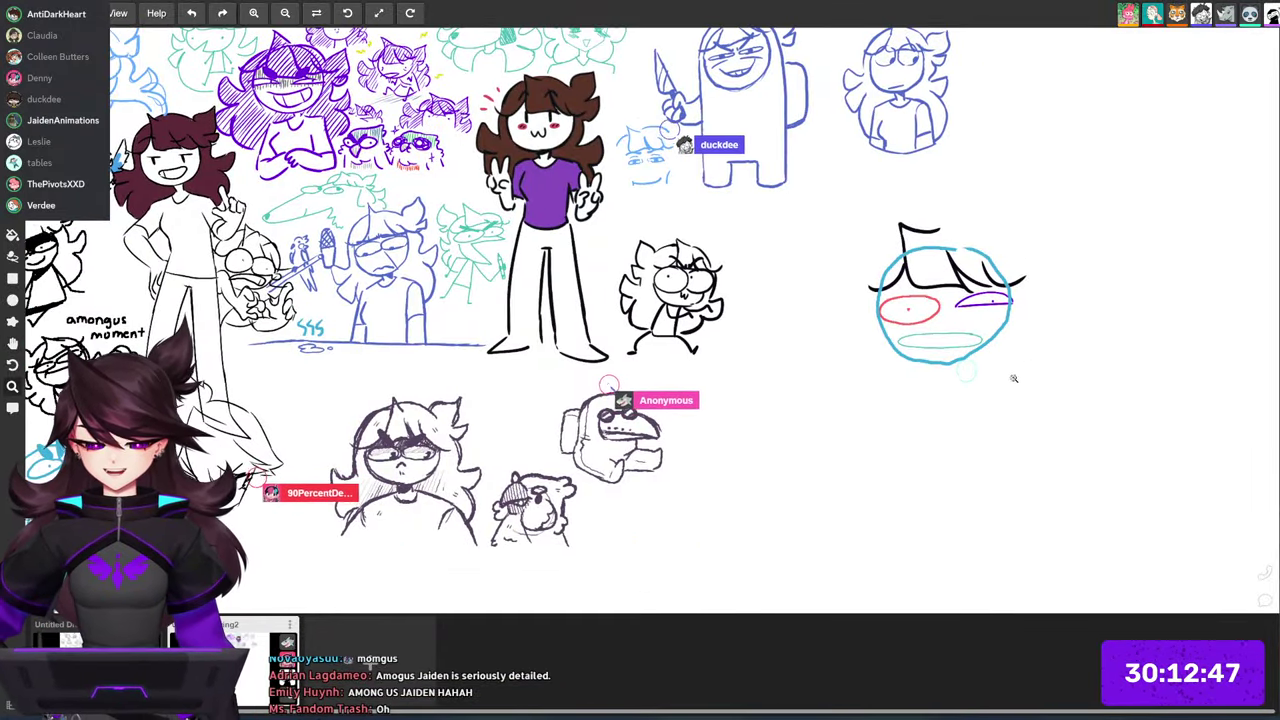
key("space")
left_click_drag(1022, 396, 1062, 368)
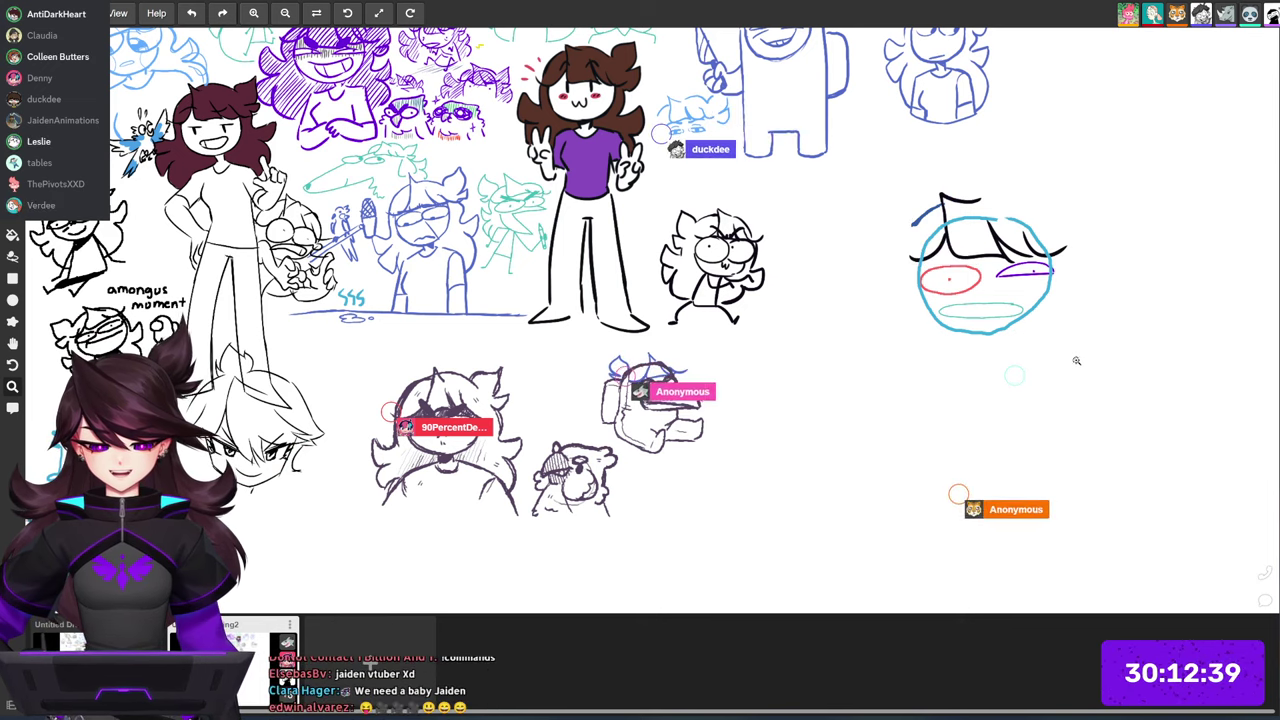
left_click_drag(1152, 343, 970, 366)
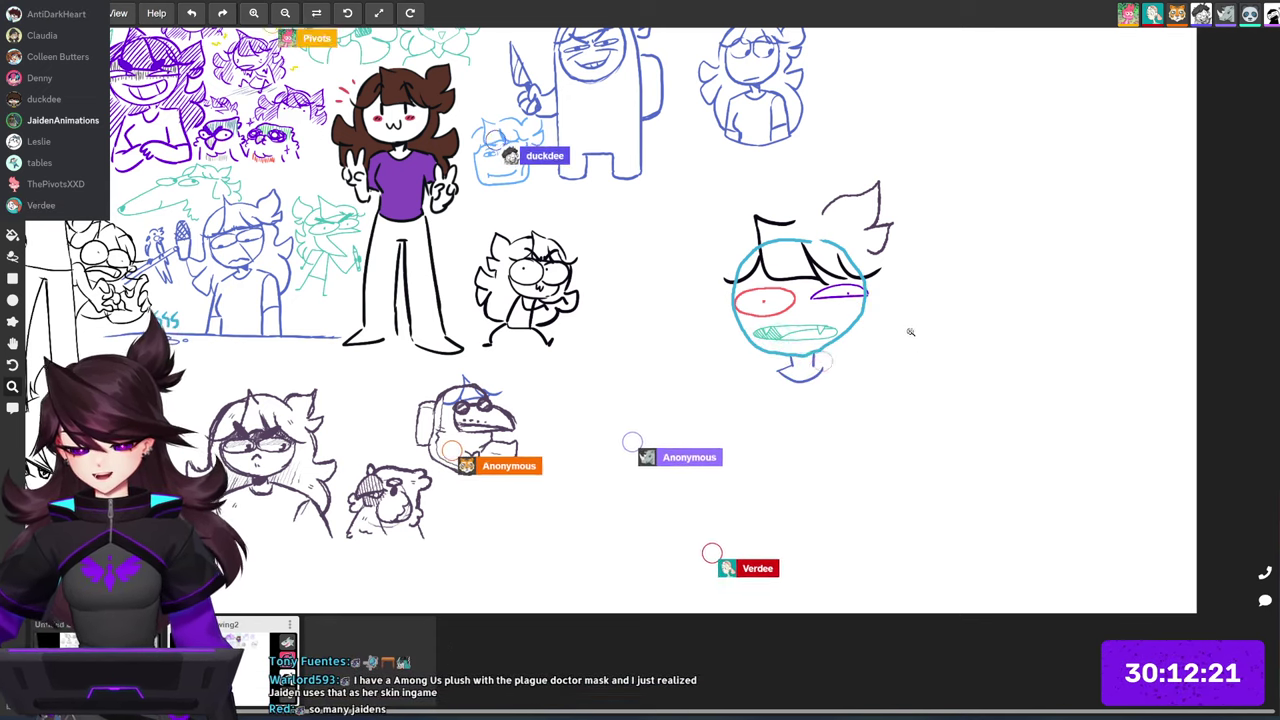
Step: Examine the sketches around the blue circle face up close, including the small navy head and the round figure with outstretched arms
scroll(842, 312, "up", 5)
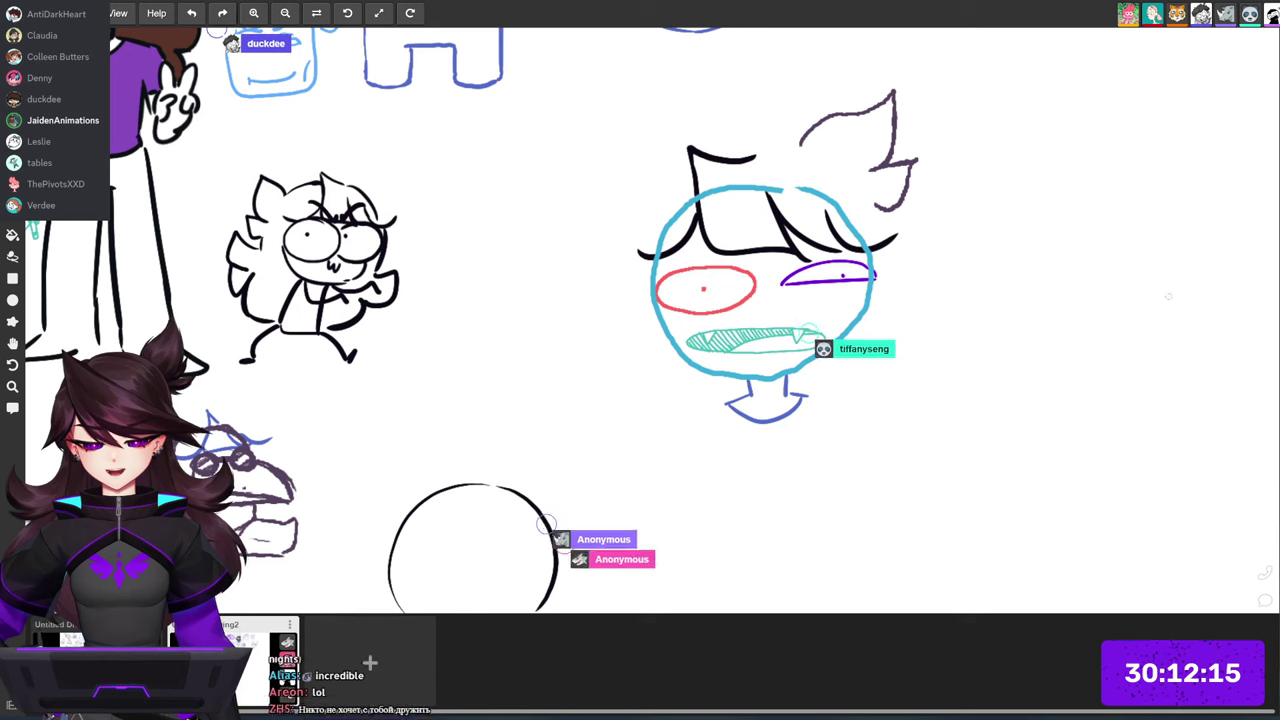
mouse_move(1199, 151)
left_mouse_down()
mouse_move(1157, 171)
mouse_move(1141, 206)
mouse_move(1199, 208)
mouse_move(1205, 152)
mouse_move(1198, 197)
mouse_move(1173, 223)
left_mouse_up()
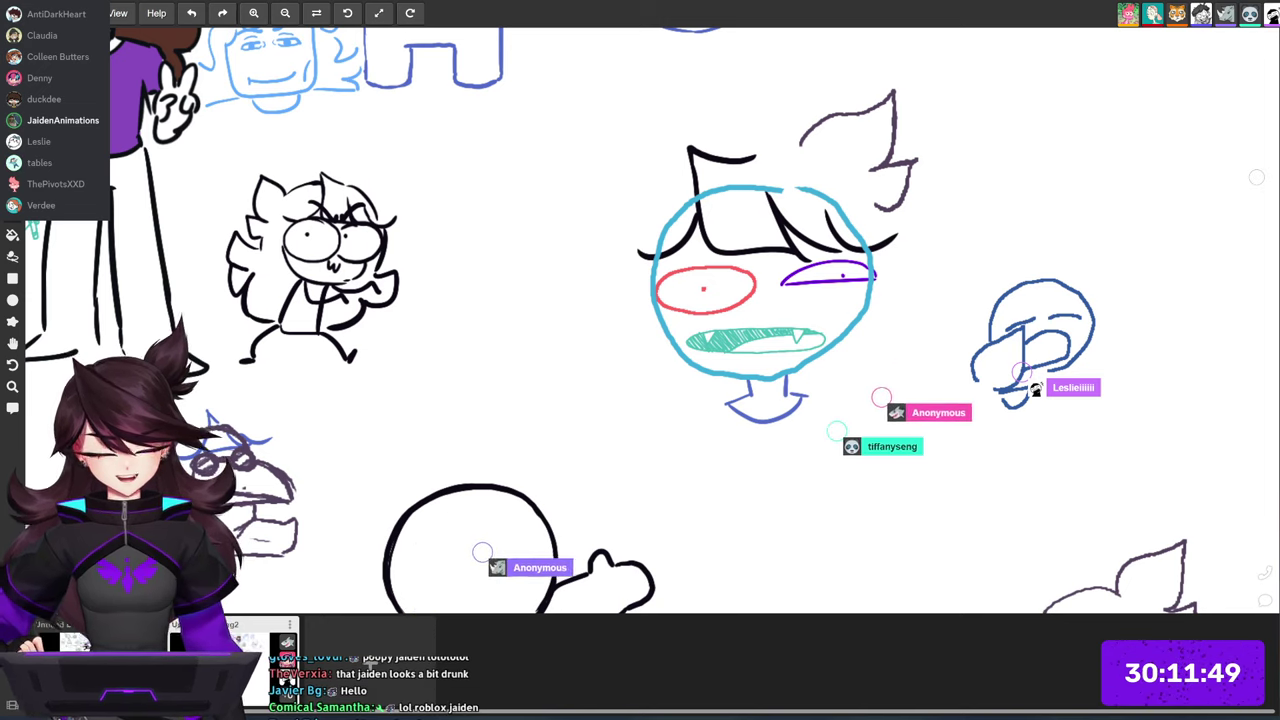
left_click_drag(1203, 239, 1250, 129)
mouse_move(1102, 285)
left_mouse_down()
mouse_move(1161, 325)
mouse_move(1150, 325)
left_mouse_up()
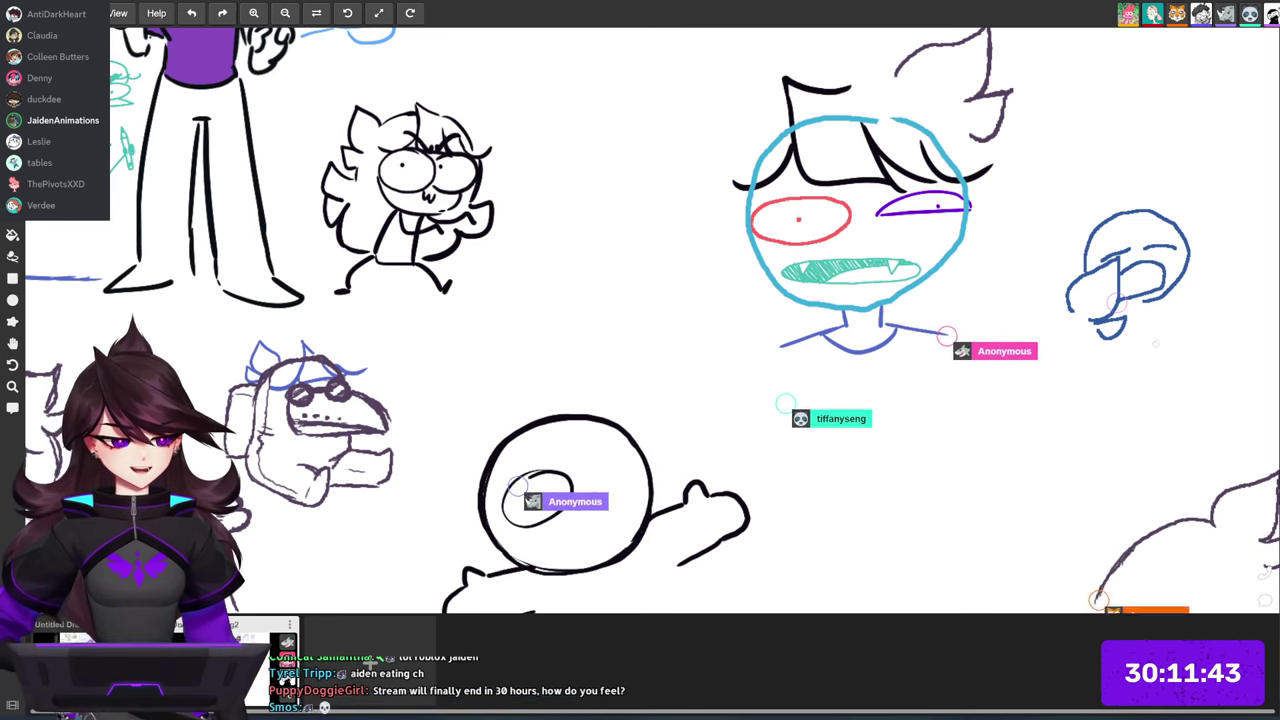
mouse_move(1186, 297)
left_mouse_down()
mouse_move(1029, 411)
mouse_move(1067, 410)
mouse_move(1008, 422)
left_mouse_up()
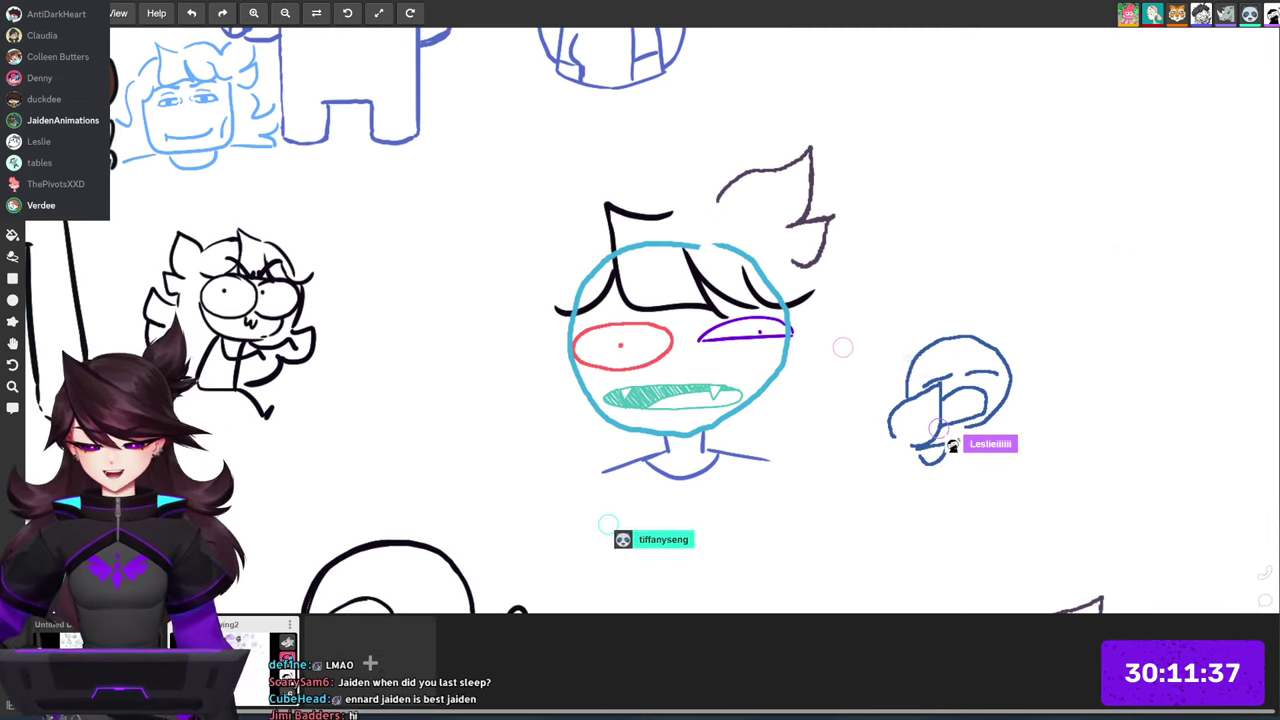
mouse_move(872, 409)
left_mouse_down()
mouse_move(1111, 232)
mouse_move(1147, 233)
left_mouse_up()
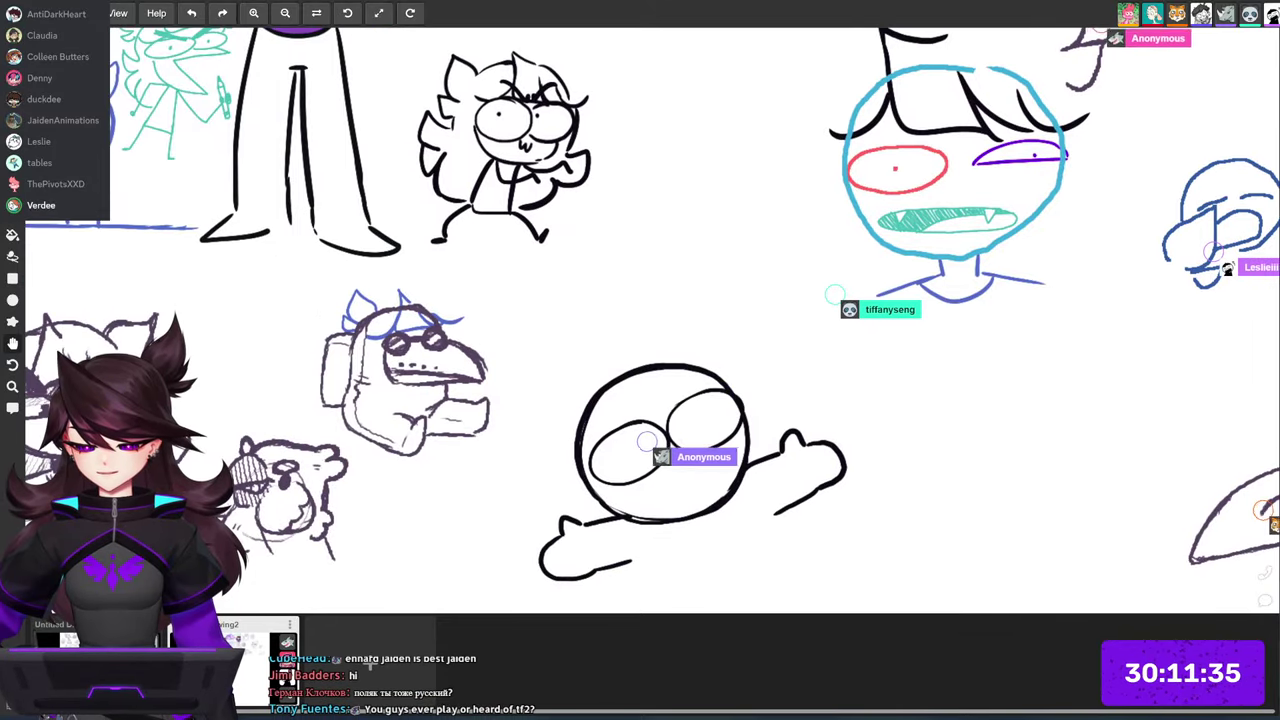
left_click_drag(1123, 320, 1101, 342)
left_click_drag(1160, 301, 1046, 369)
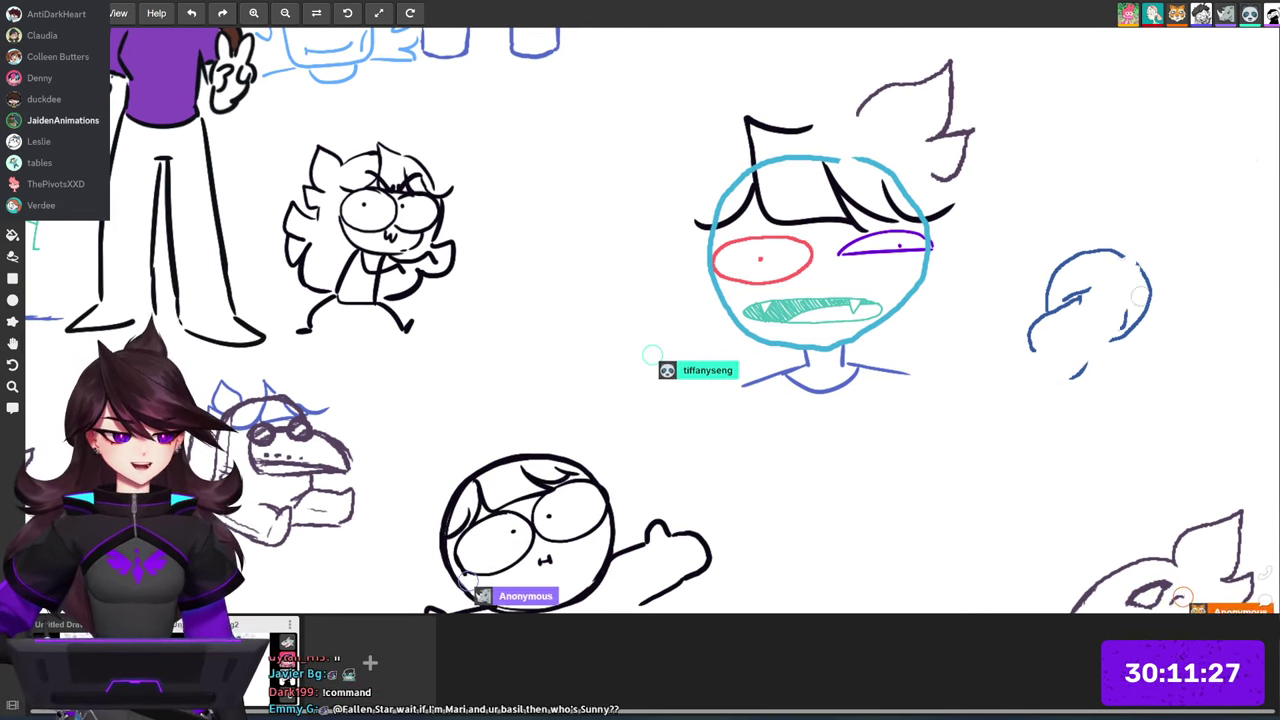
scroll(640, 320, "right", 4)
scroll(640, 320, "up", 5)
scroll(640, 320, "left", 6)
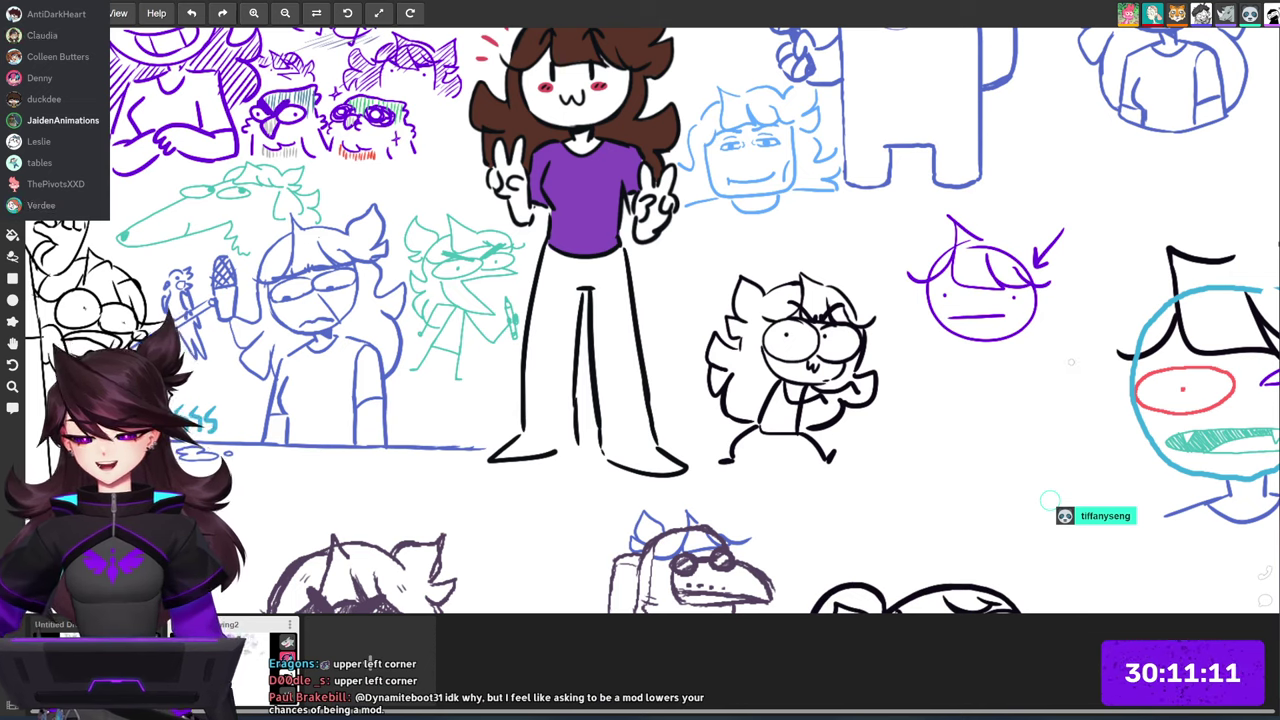
Step: Look over the whole canvas of character doodles and focus on the empty area beside the blue bust portrait
scroll(1071, 362, "down", 2)
left_click_drag(1071, 362, 850, 295)
left_click_drag(1100, 412, 1030, 214)
scroll(1037, 363, "down", 2)
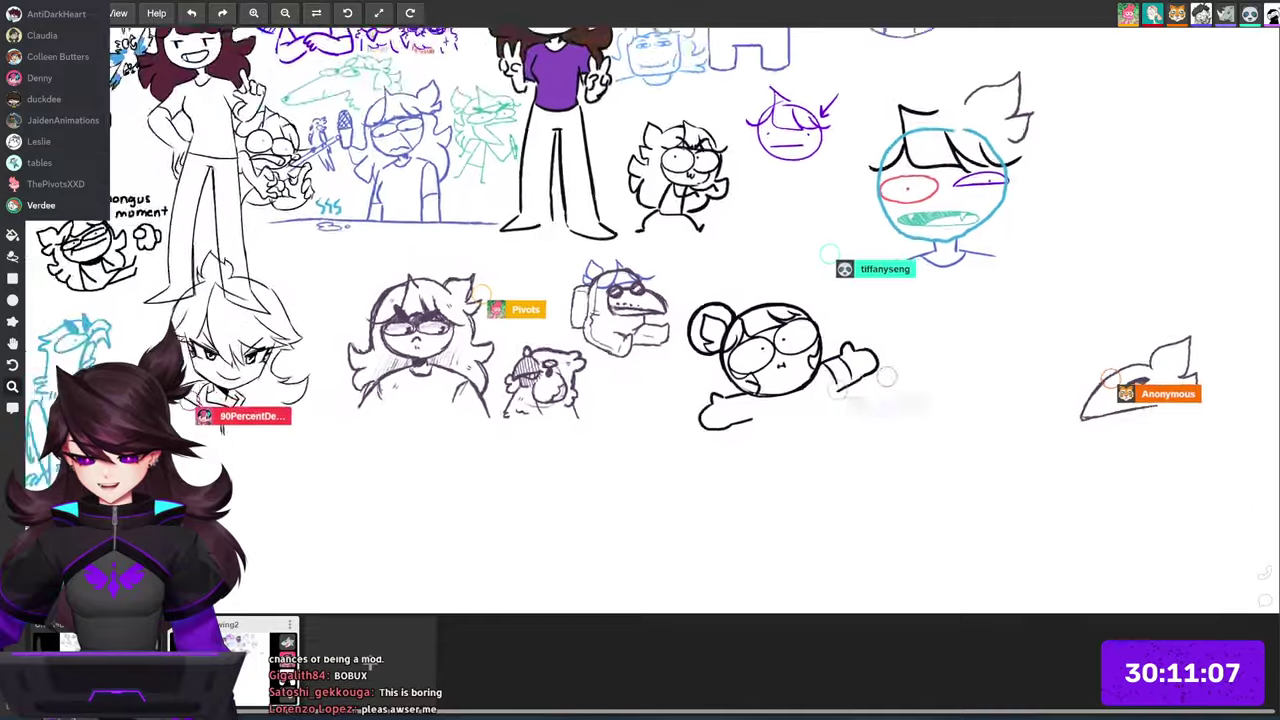
scroll(887, 376, "down", 1)
left_click_drag(887, 376, 1050, 515)
scroll(1010, 450, "down", 1)
left_click_drag(1010, 450, 1015, 438)
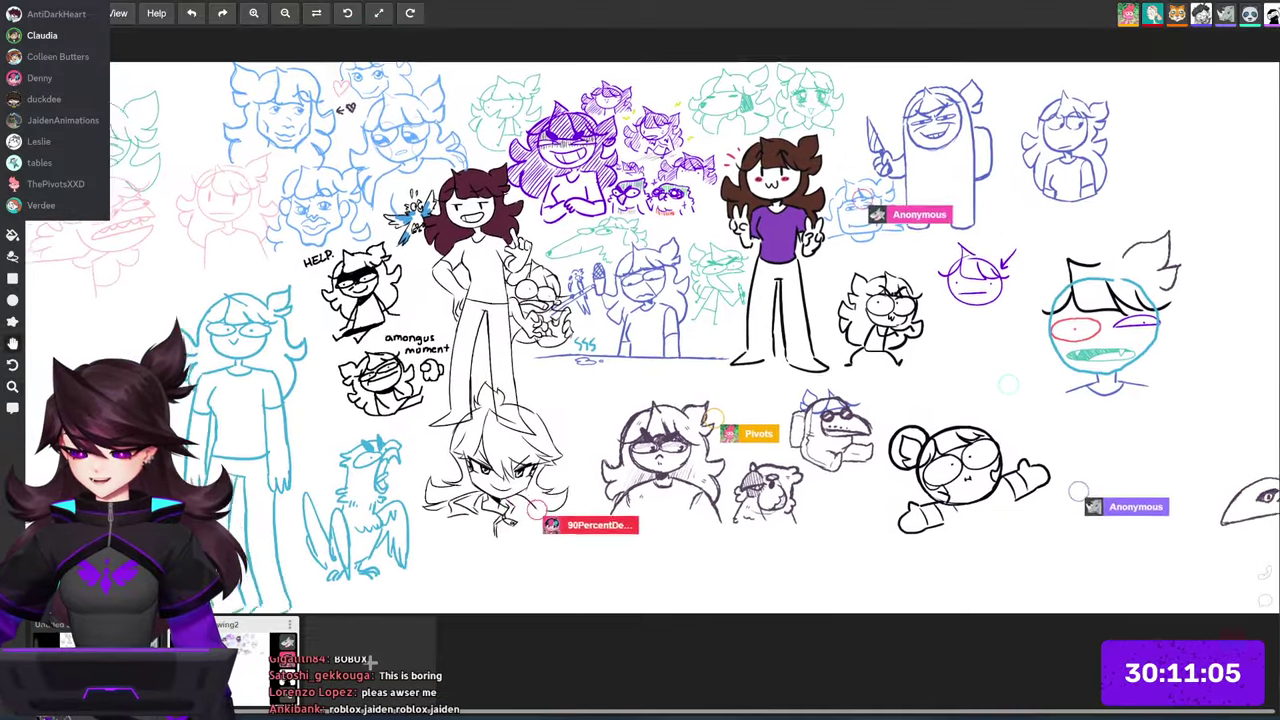
left_click_drag(1064, 313, 1071, 281)
key("z")
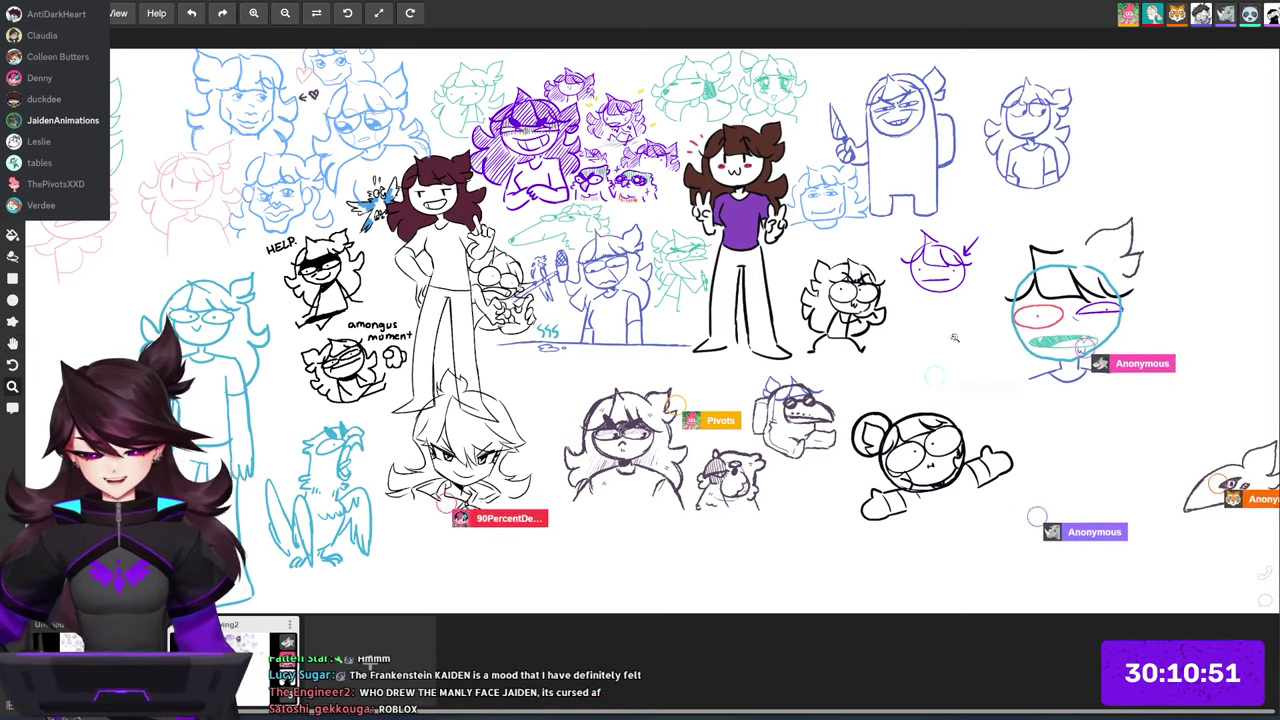
left_click_drag(929, 329, 923, 240)
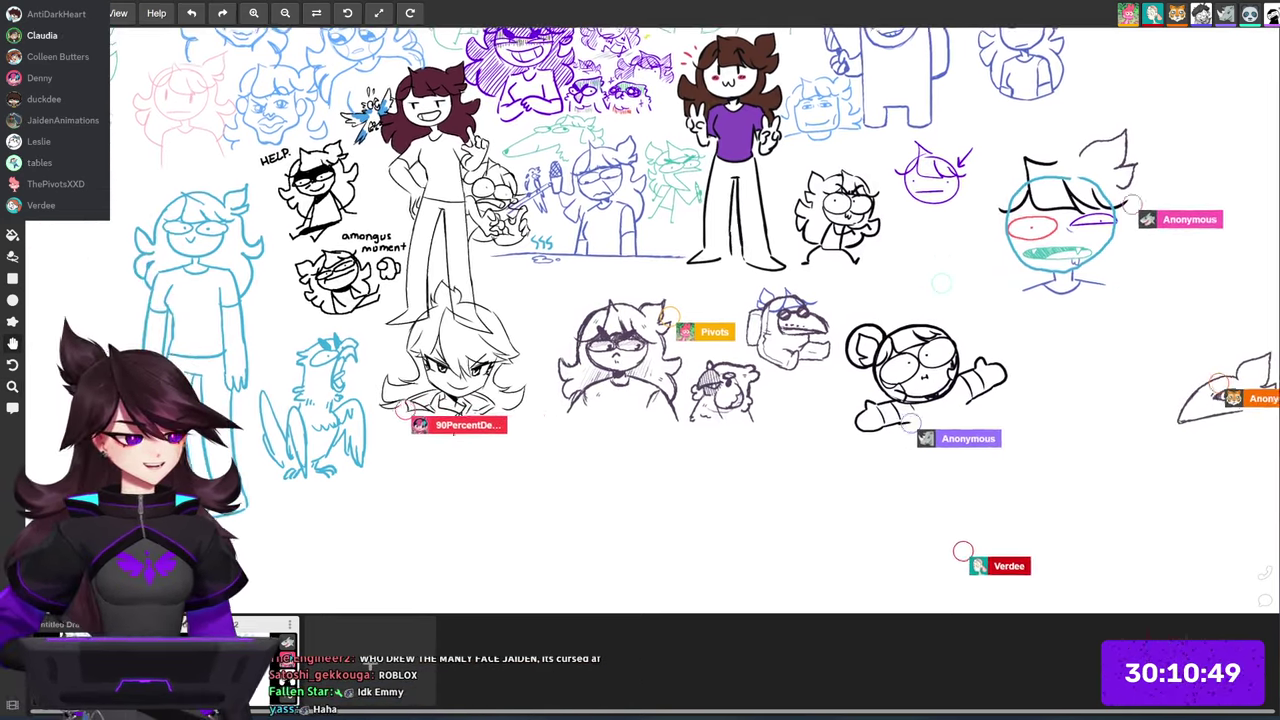
left_click_drag(1142, 106, 858, 346)
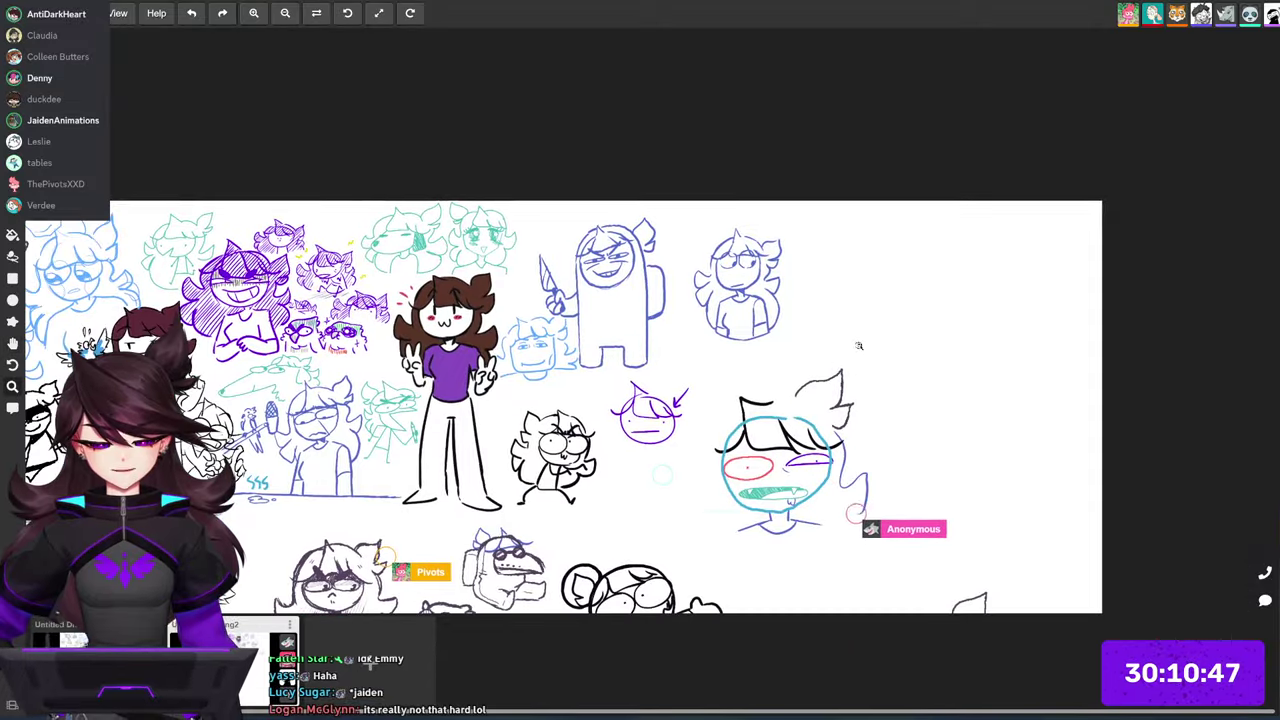
left_click_drag(864, 293, 985, 293)
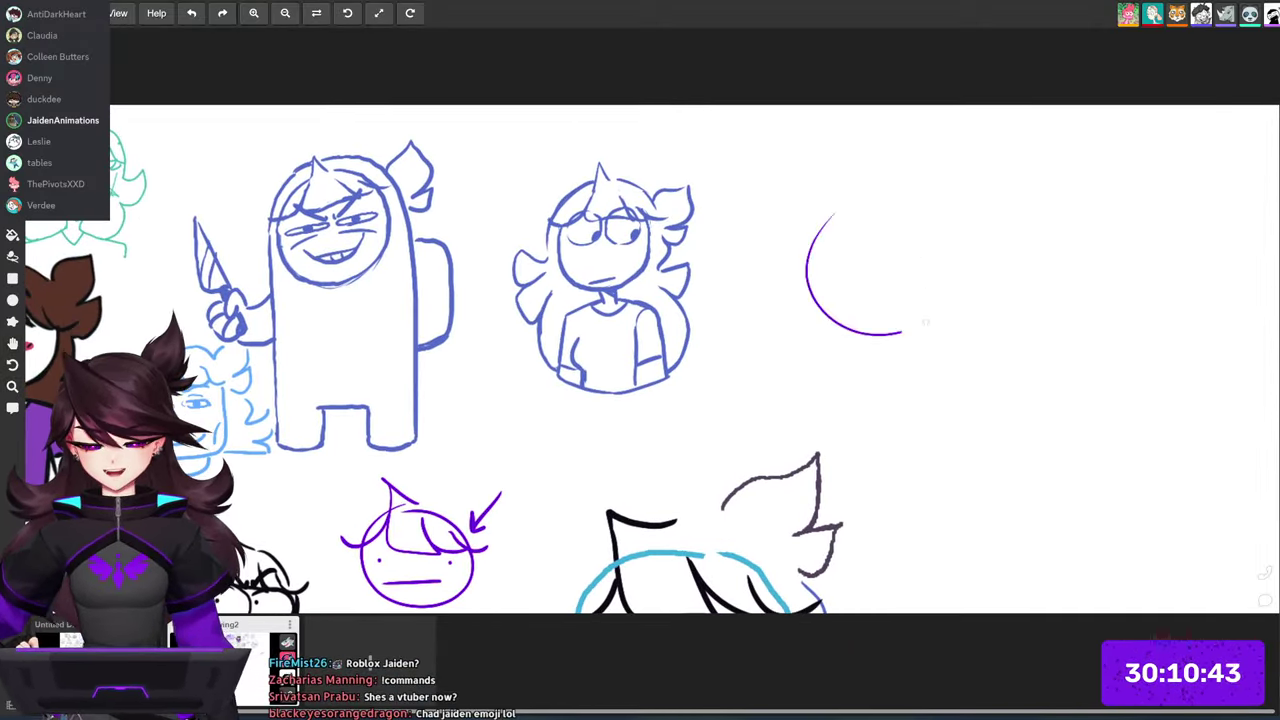
left_click_drag(926, 322, 890, 332)
mouse_move(856, 198)
left_mouse_down()
mouse_move(952, 335)
mouse_move(852, 278)
left_mouse_up()
key("ctrl+z")
key("ctrl+z")
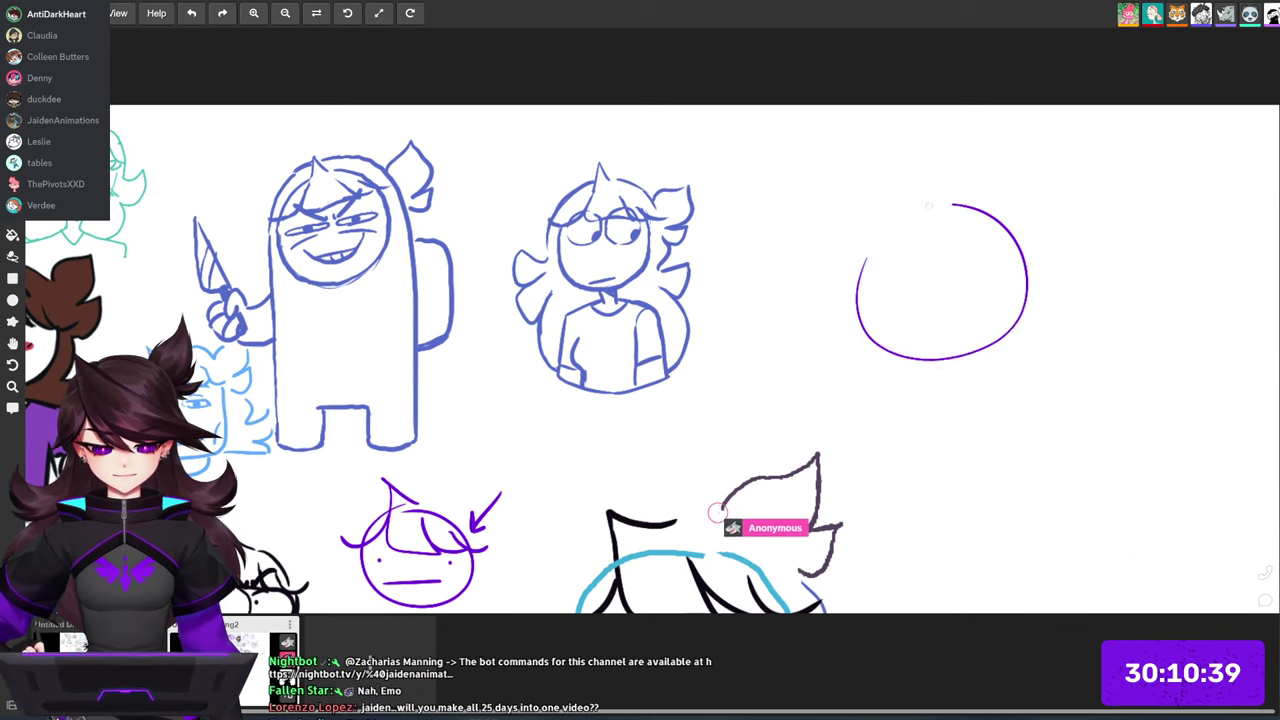
left_click_drag(928, 205, 900, 354)
key("ctrl+z")
key("ctrl+z")
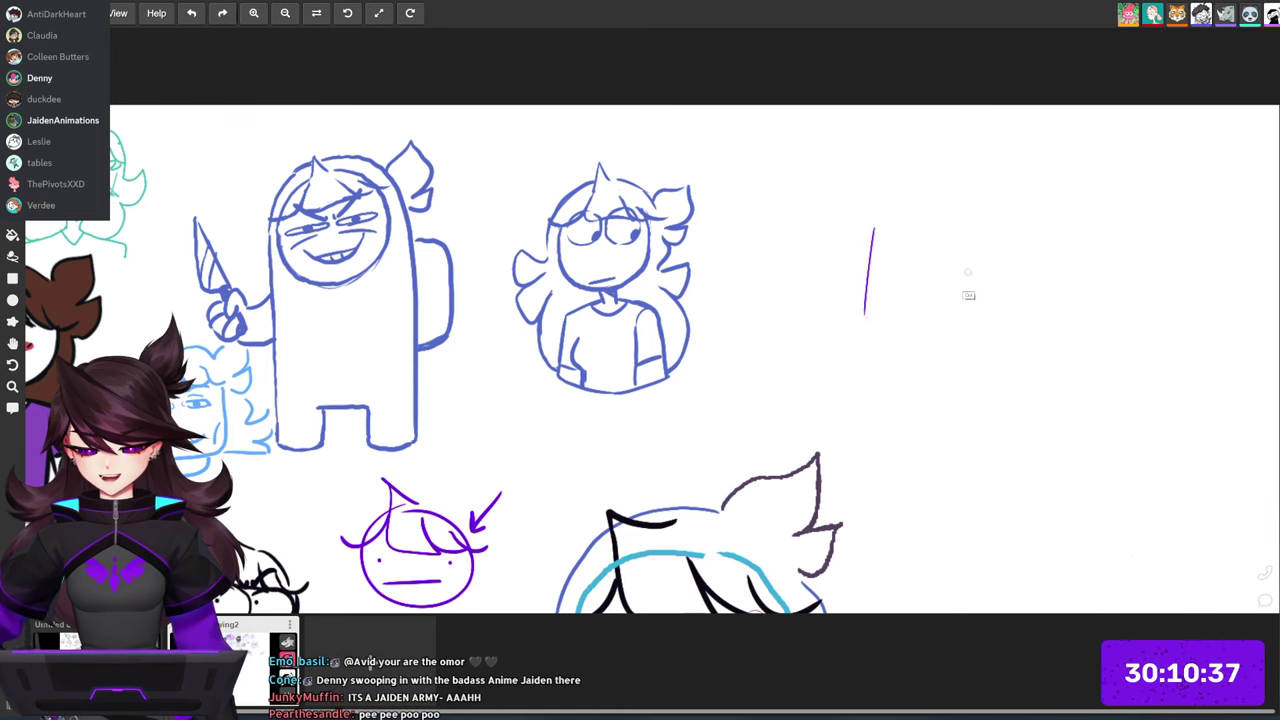
mouse_move(917, 198)
left_mouse_down()
mouse_move(935, 206)
mouse_move(850, 366)
left_mouse_up()
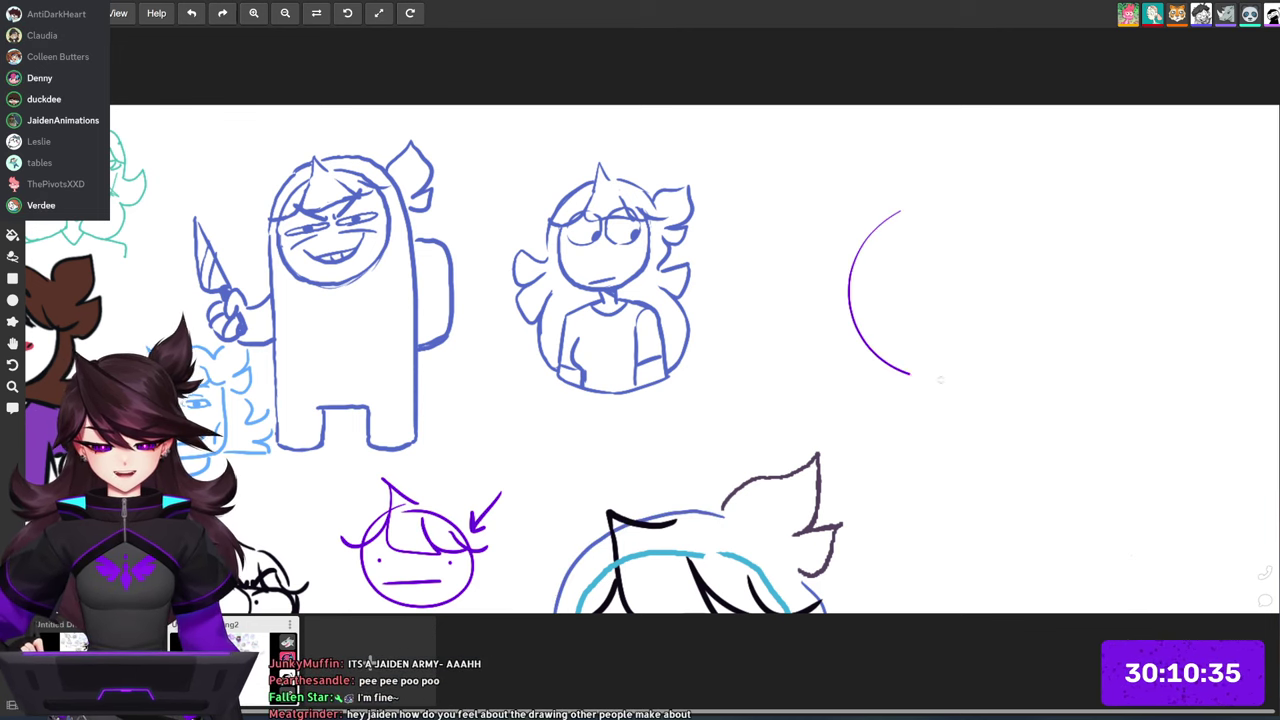
mouse_move(940, 378)
left_mouse_down()
mouse_move(958, 196)
mouse_move(879, 279)
left_mouse_up()
key("ctrl+z")
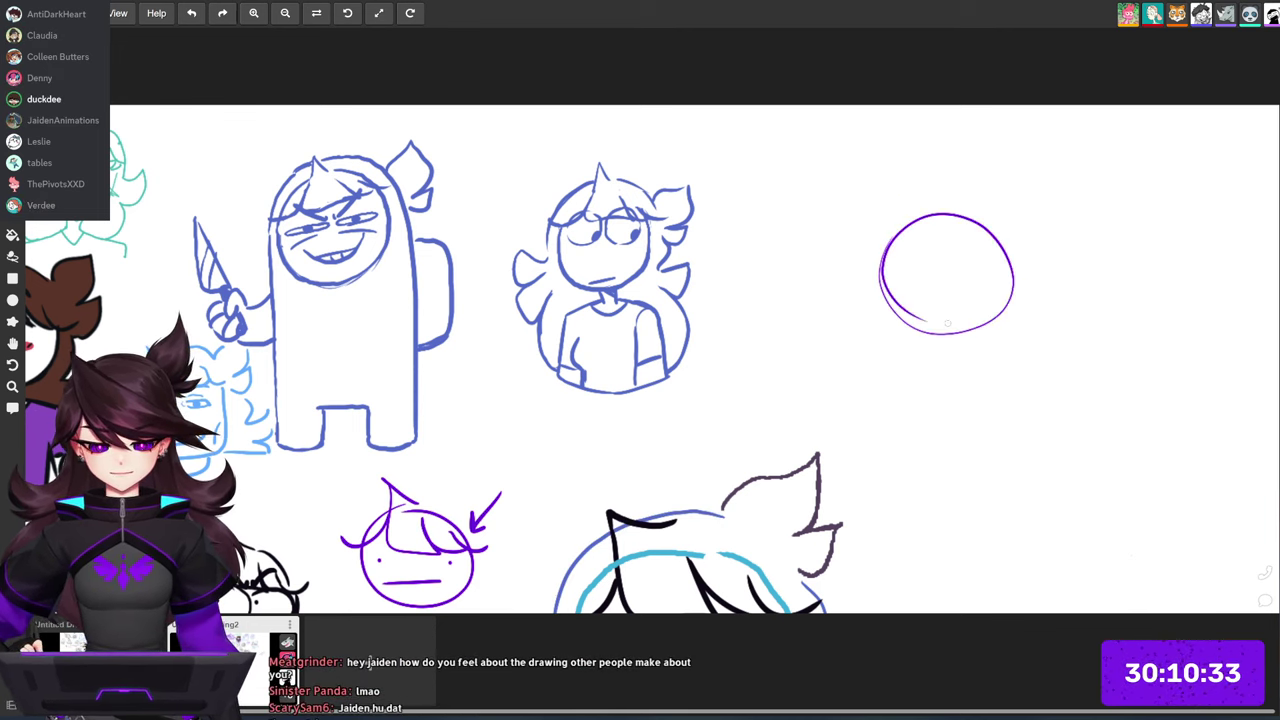
Step: Sketch a purple head outline with a narrow chin and crossed face guidelines in the empty area beside the blue bust portrait
left_click_drag(1000, 272, 888, 310)
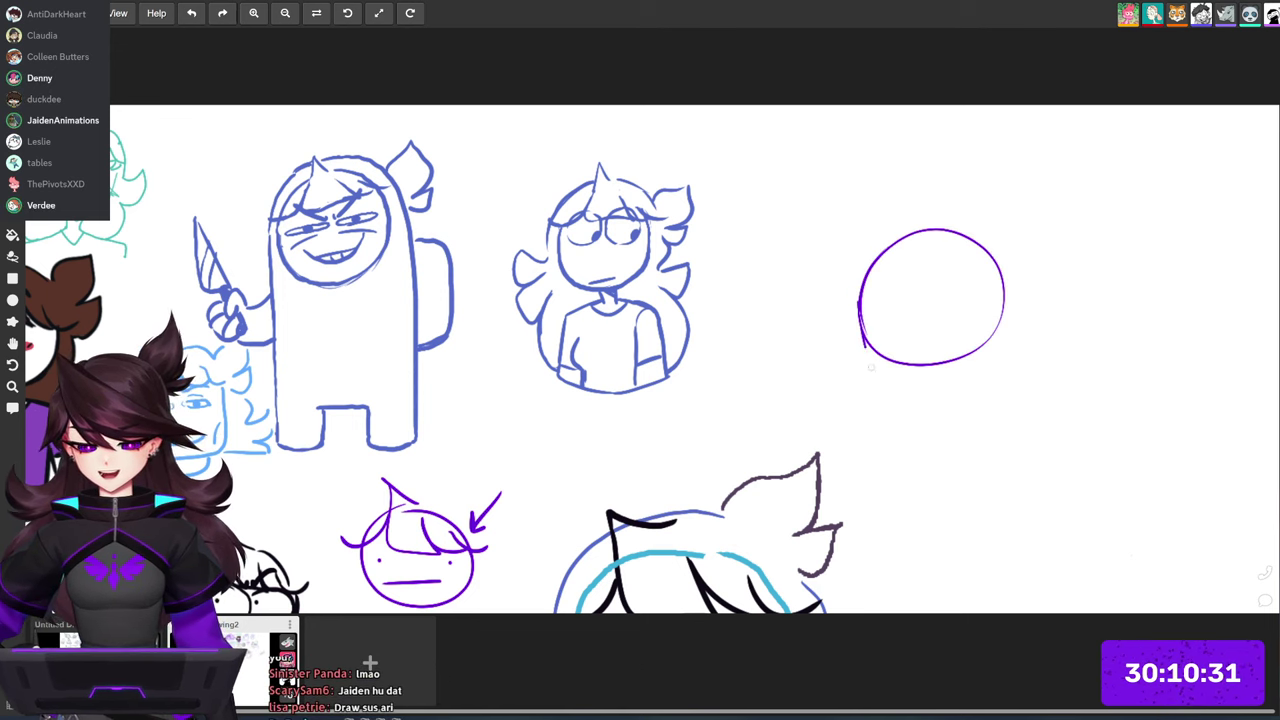
left_click_drag(918, 396, 932, 395)
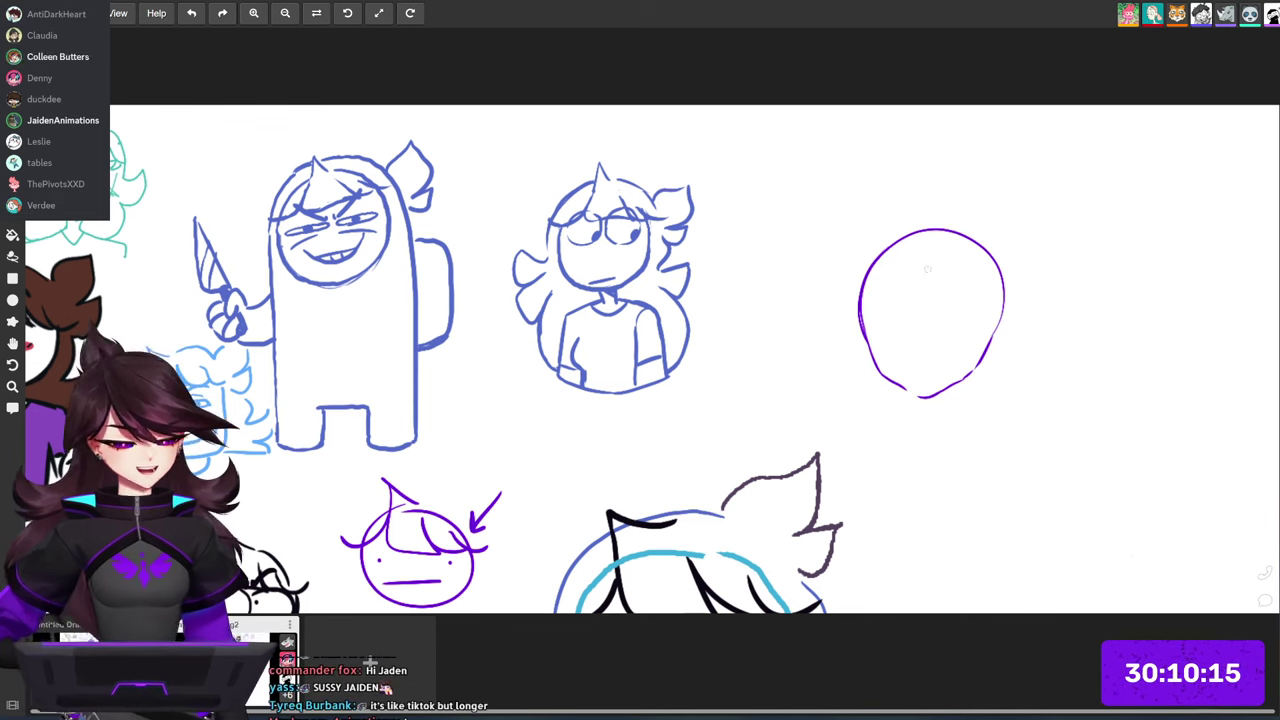
left_click_drag(942, 282, 997, 349)
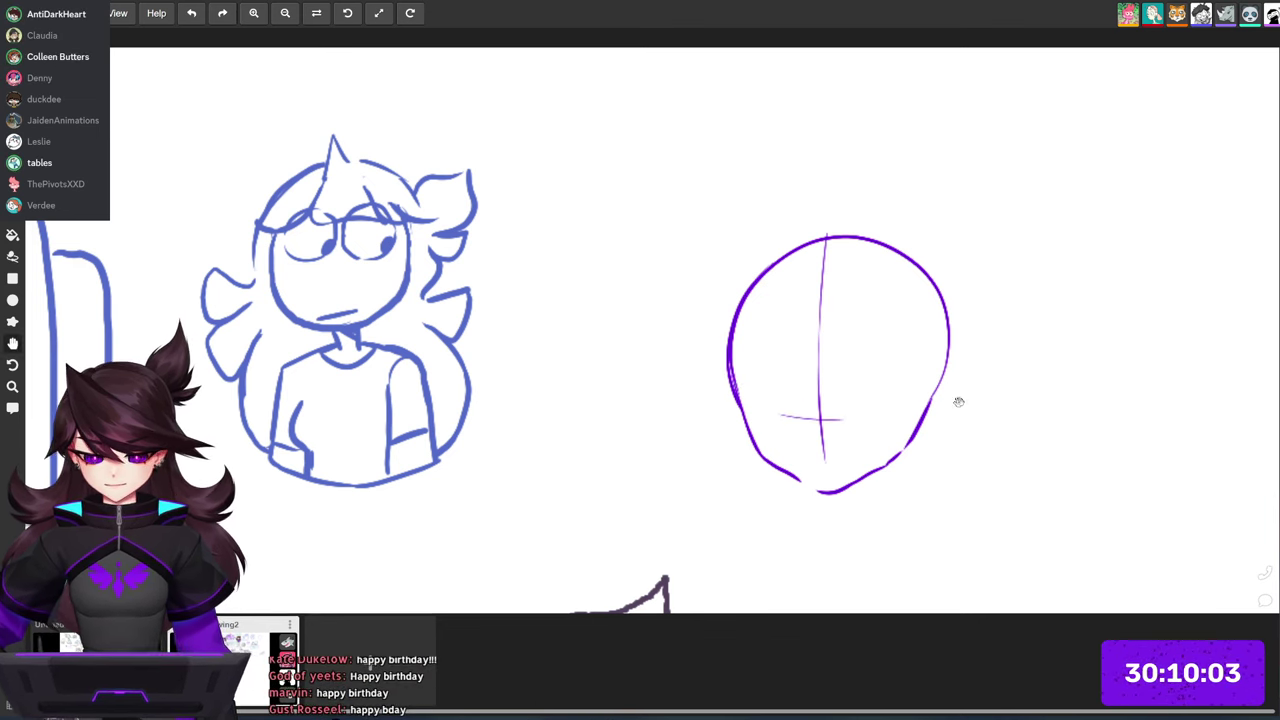
left_click_drag(958, 401, 1032, 310)
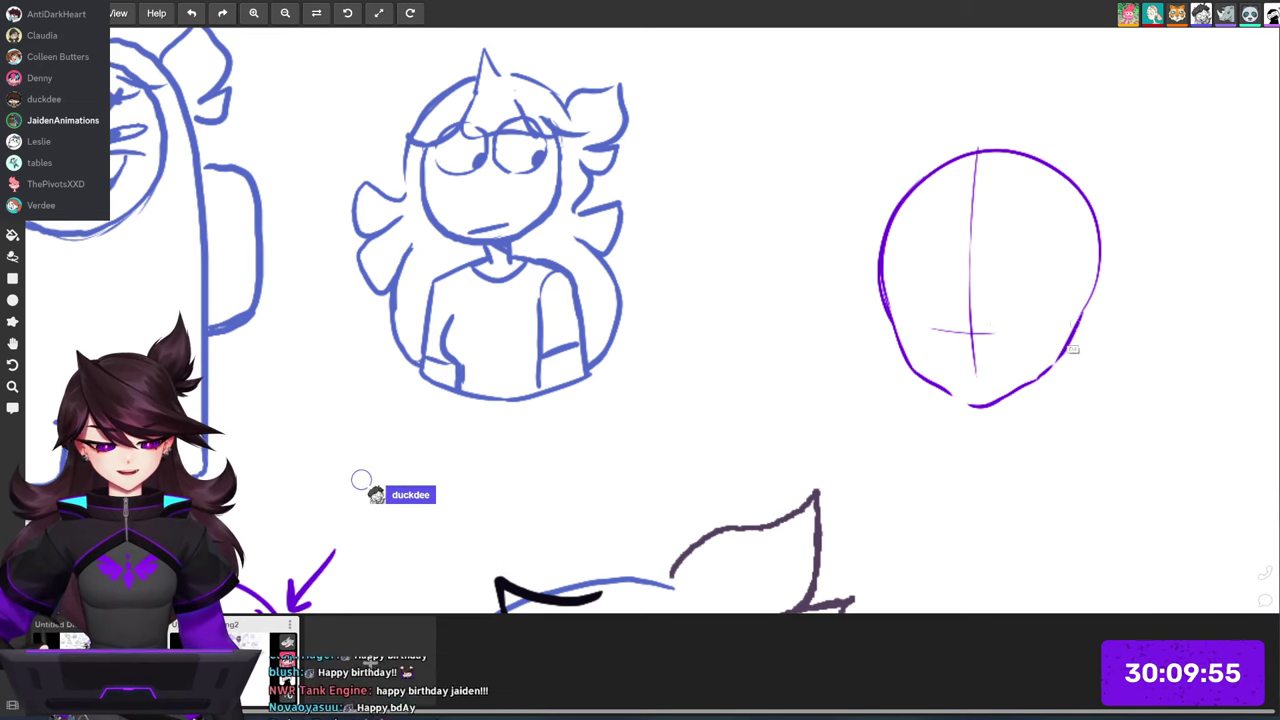
Step: Draw a pointed hair tuft and long swept bangs over the purple head outline
left_click_drag(868, 276, 756, 330)
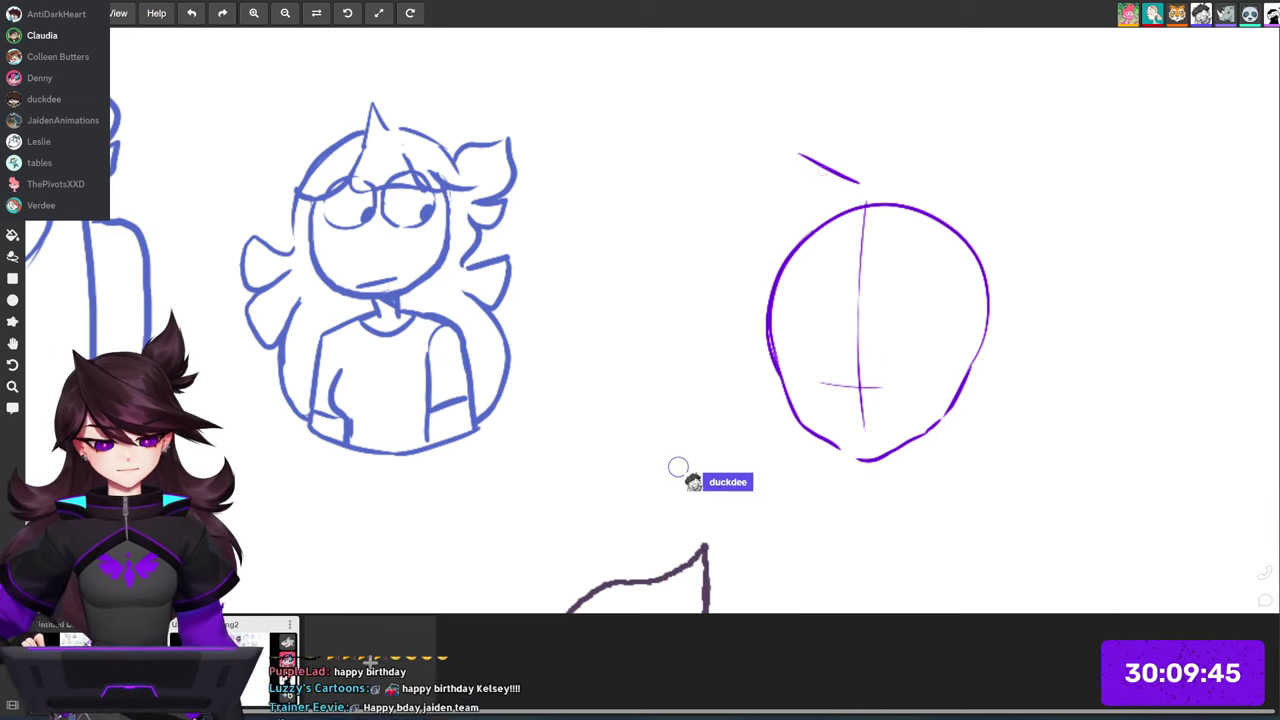
mouse_move(796, 215)
left_mouse_down()
mouse_move(933, 338)
mouse_move(1072, 396)
mouse_move(900, 228)
left_mouse_up()
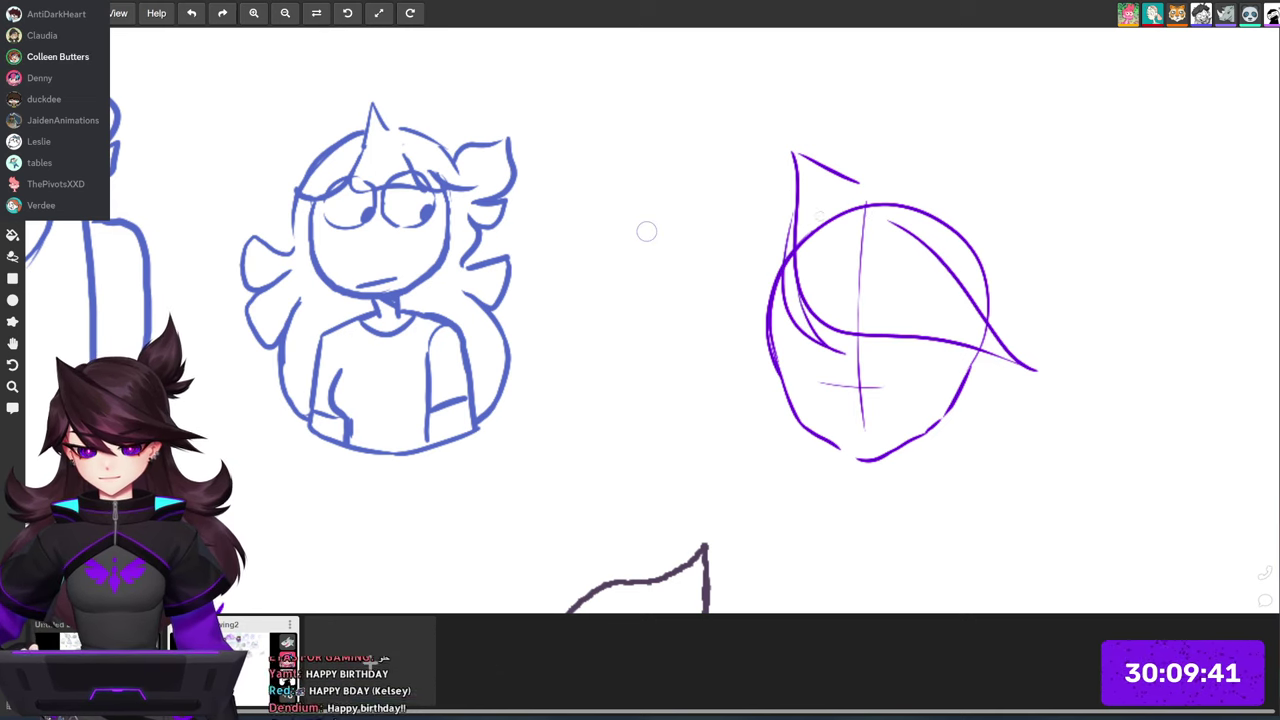
mouse_move(929, 335)
left_mouse_down()
mouse_move(840, 350)
mouse_move(880, 400)
mouse_move(930, 405)
mouse_move(938, 429)
mouse_move(850, 285)
mouse_move(768, 373)
mouse_move(774, 411)
left_mouse_up()
scroll(993, 181, "up", 5)
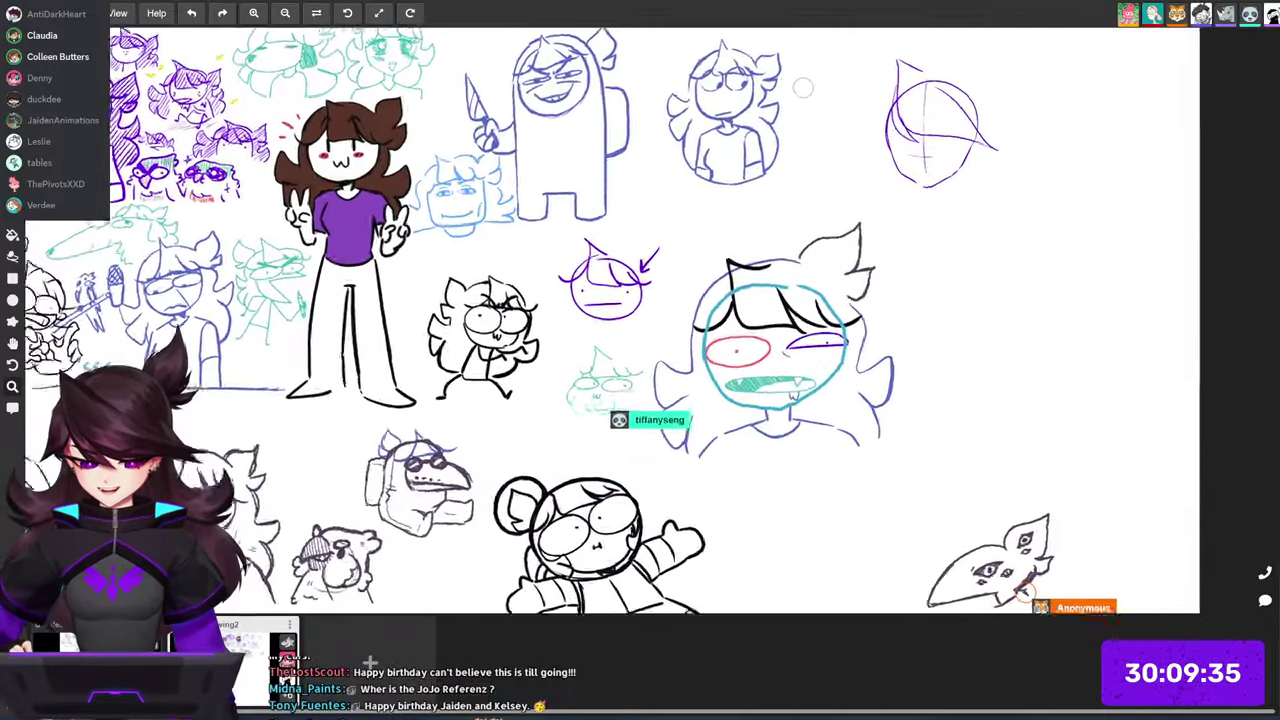
scroll(940, 380, "up", 1)
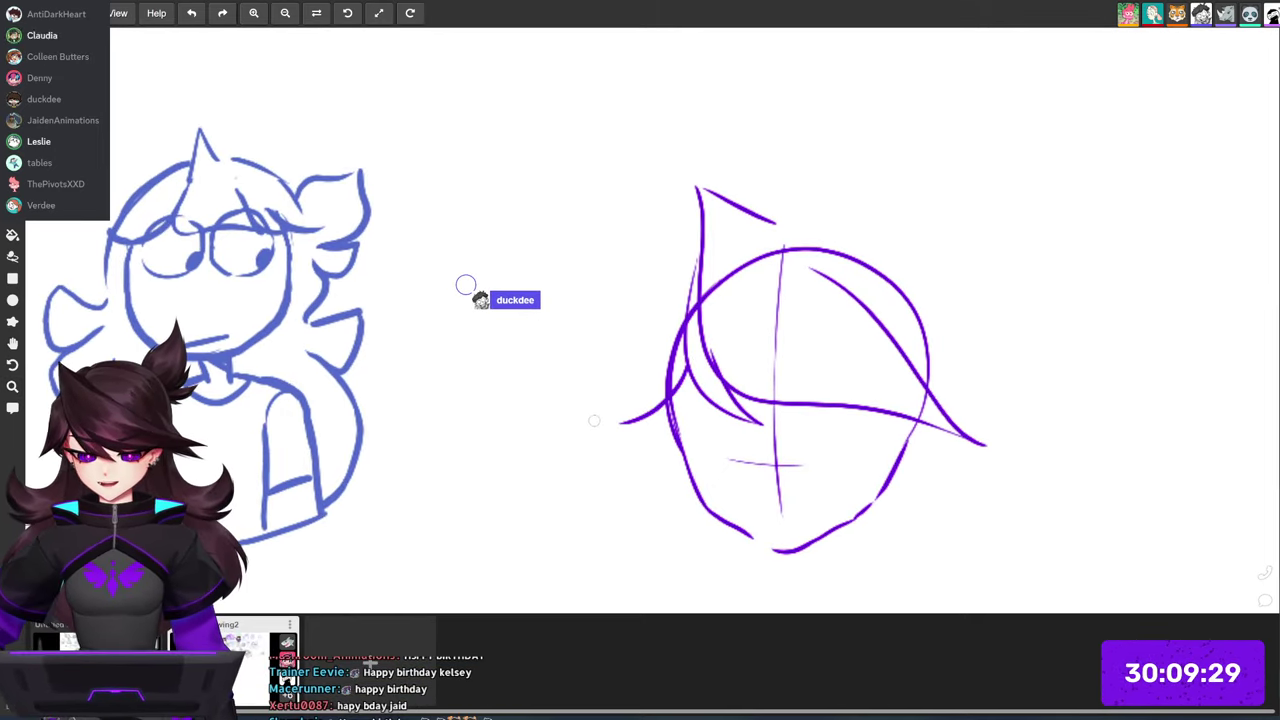
Step: Rework the flicked side strand and sketch light curves for the outer hair beside the purple head
left_click_drag(608, 419, 664, 339)
key("ctrl+z")
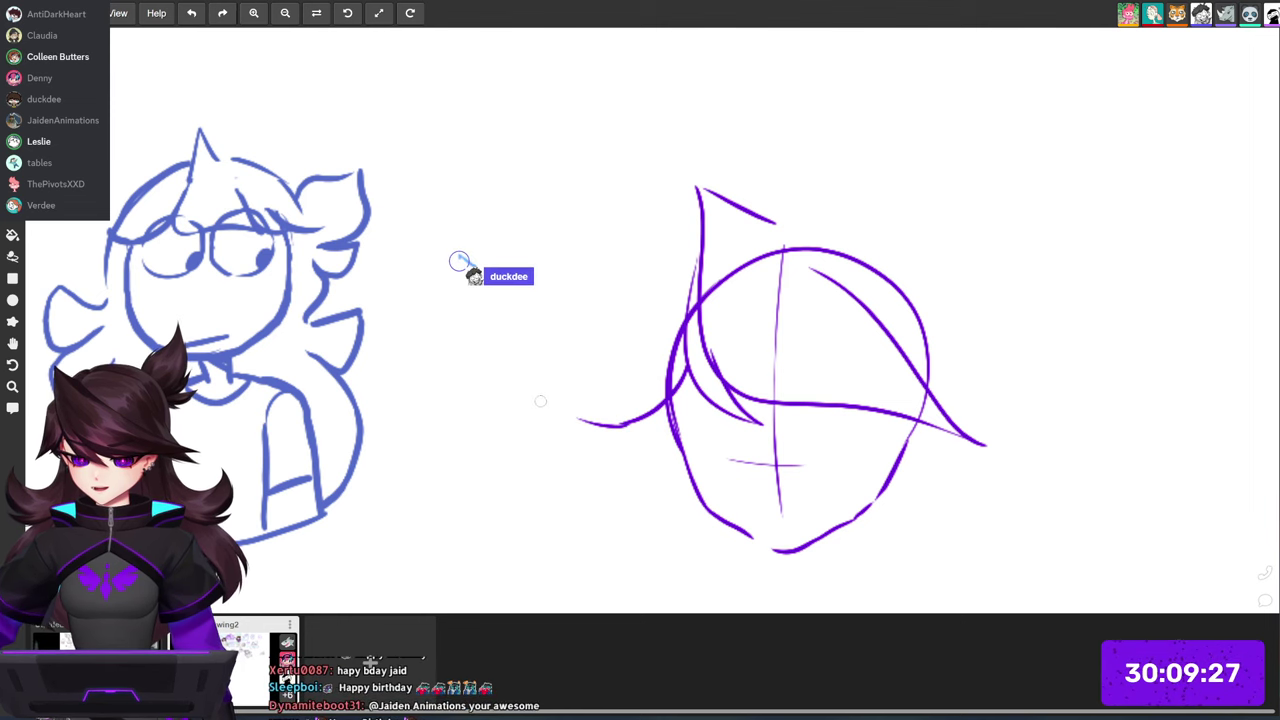
key("ctrl+z")
left_click_drag(679, 278, 660, 293)
left_click_drag(614, 383, 645, 450)
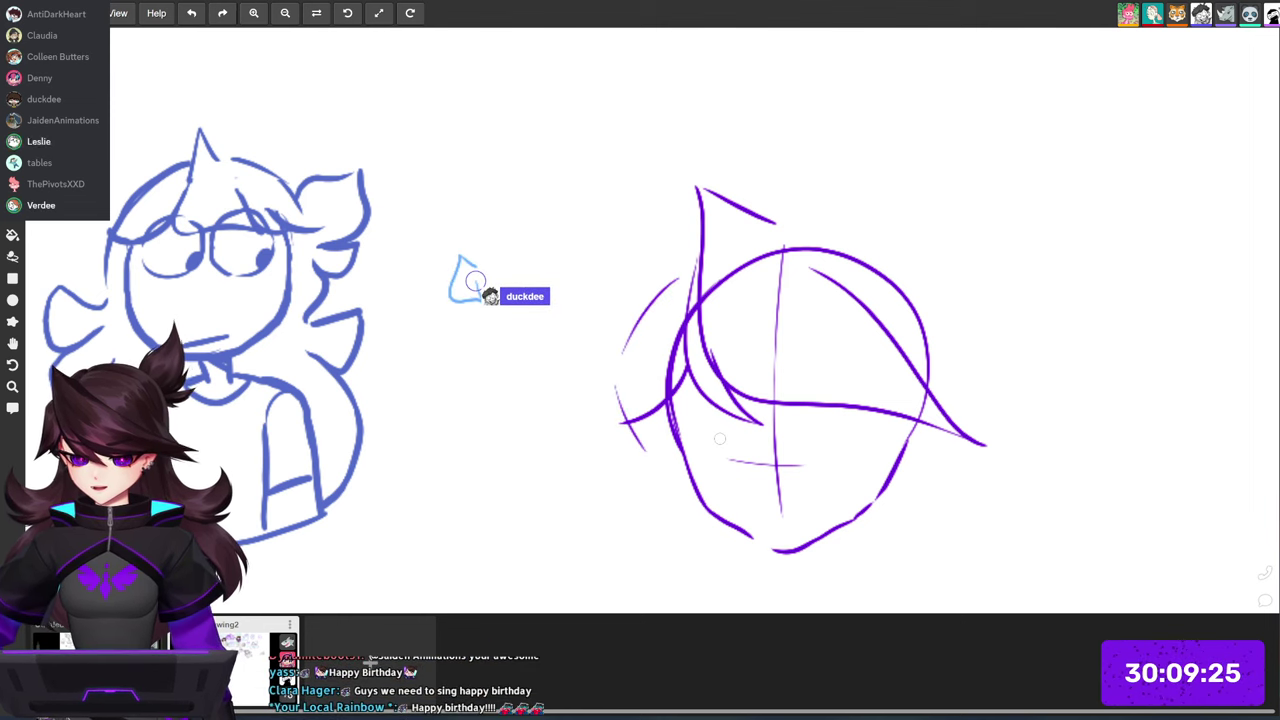
Step: Draw narrowed eyes with heavy lash lines, a small nose and a short flat mouth on the purple face
mouse_move(795, 414)
left_mouse_down()
mouse_move(1006, 313)
mouse_move(1016, 292)
mouse_move(1059, 309)
left_mouse_up()
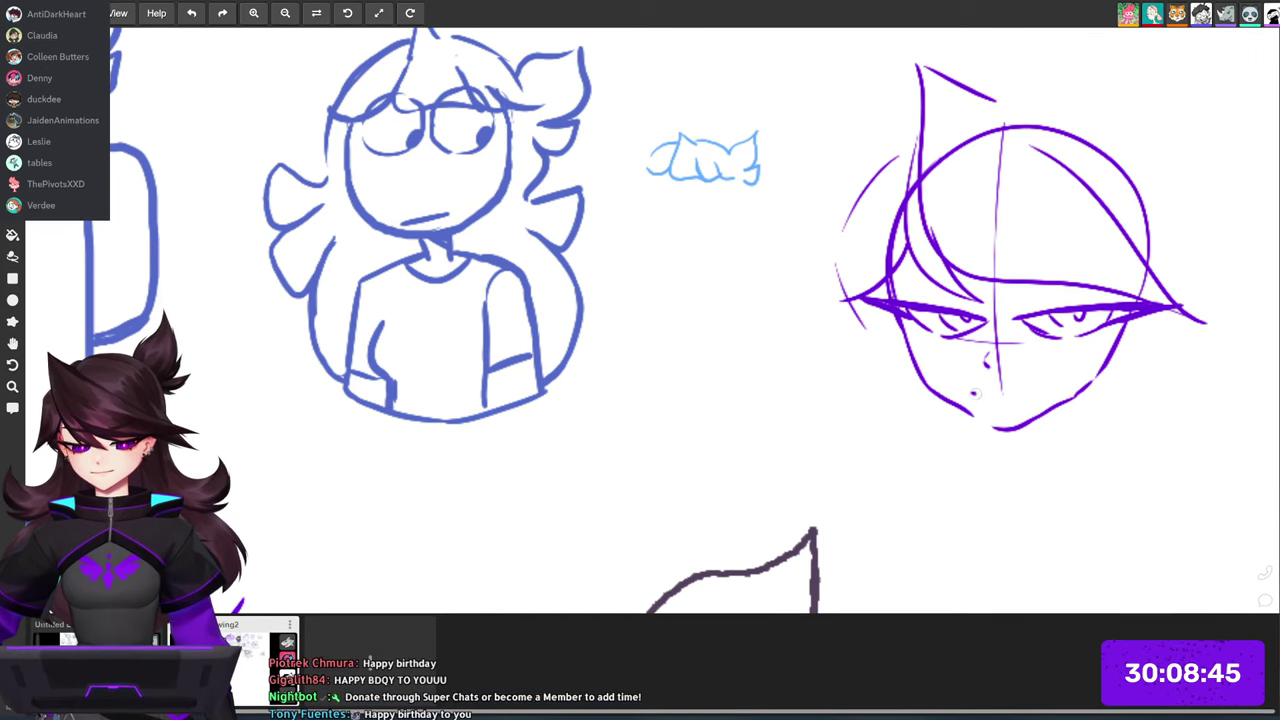
left_click_drag(972, 394, 1003, 392)
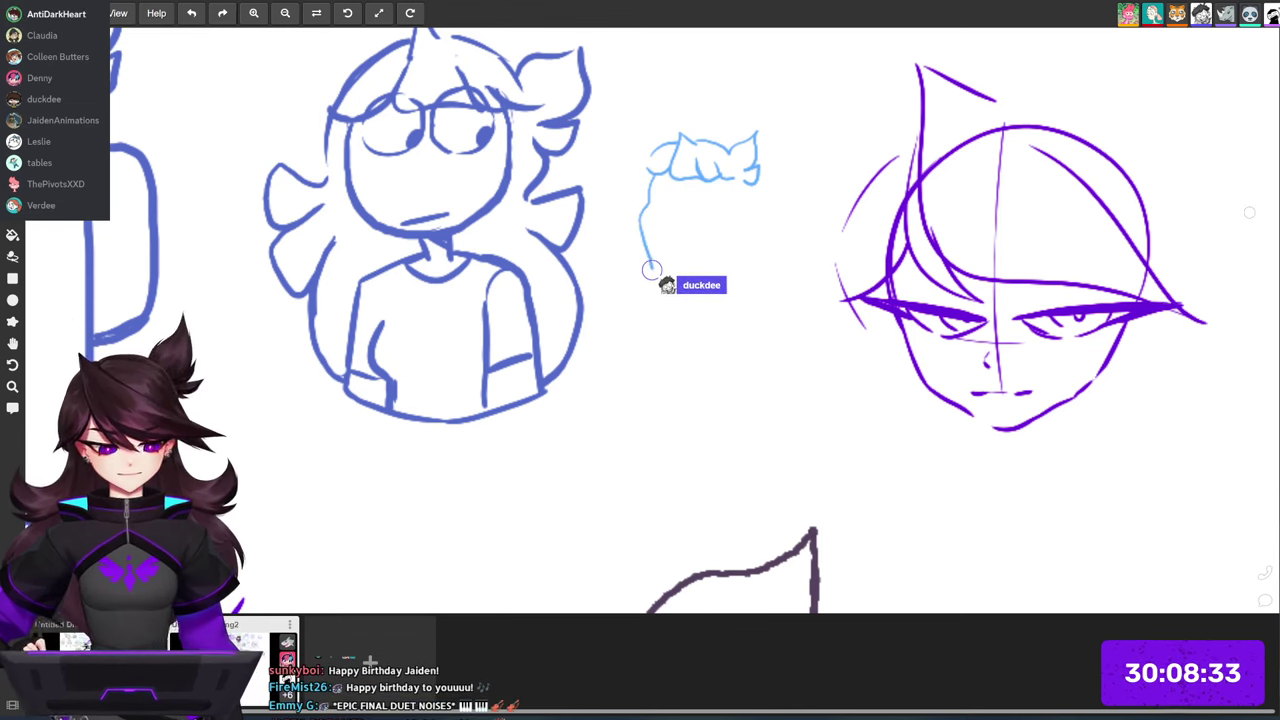
Step: Look over the shared canvas, examining the astronaut doodle, the multi-eyed beaked figure and the multicoloured collaborative face
scroll(1120, 330, "down", 5)
left_click_drag(1120, 330, 1205, 125)
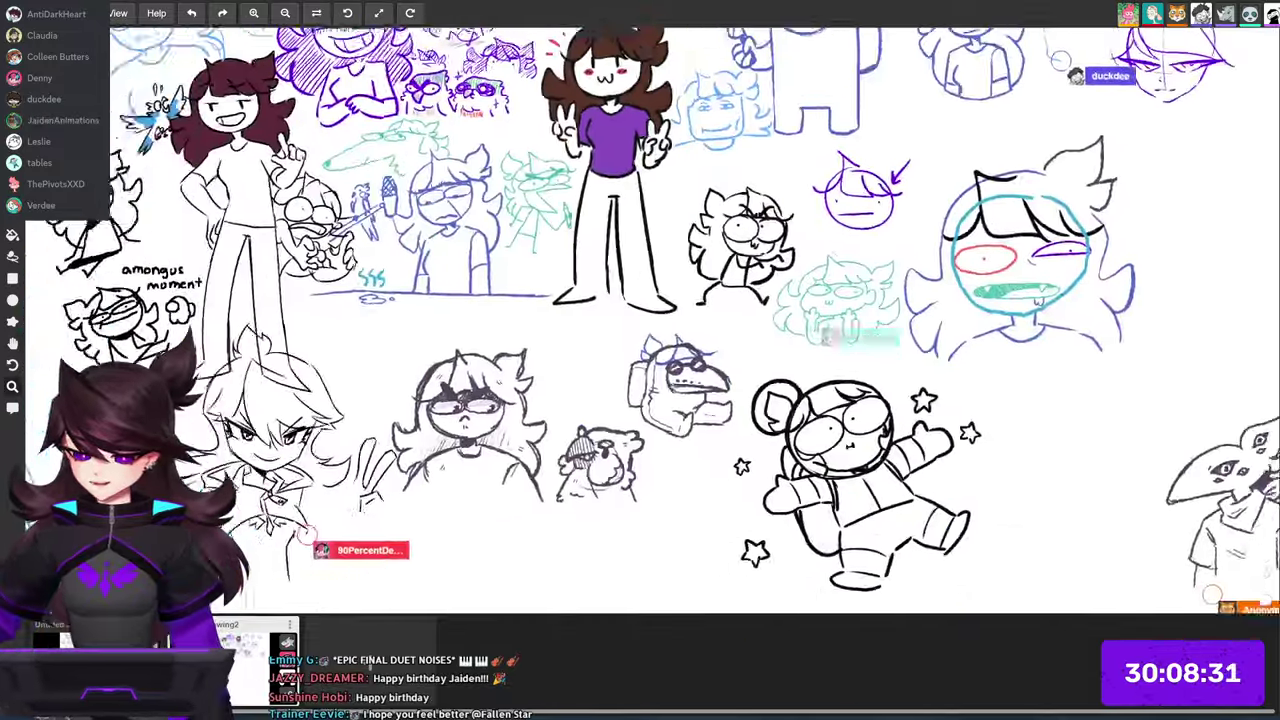
scroll(1070, 300, "down", 2)
mouse_move(1070, 300)
left_mouse_down()
mouse_move(1165, 248)
mouse_move(1205, 335)
mouse_move(1250, 350)
mouse_move(1065, 233)
mouse_move(940, 200)
mouse_move(927, 321)
left_mouse_up()
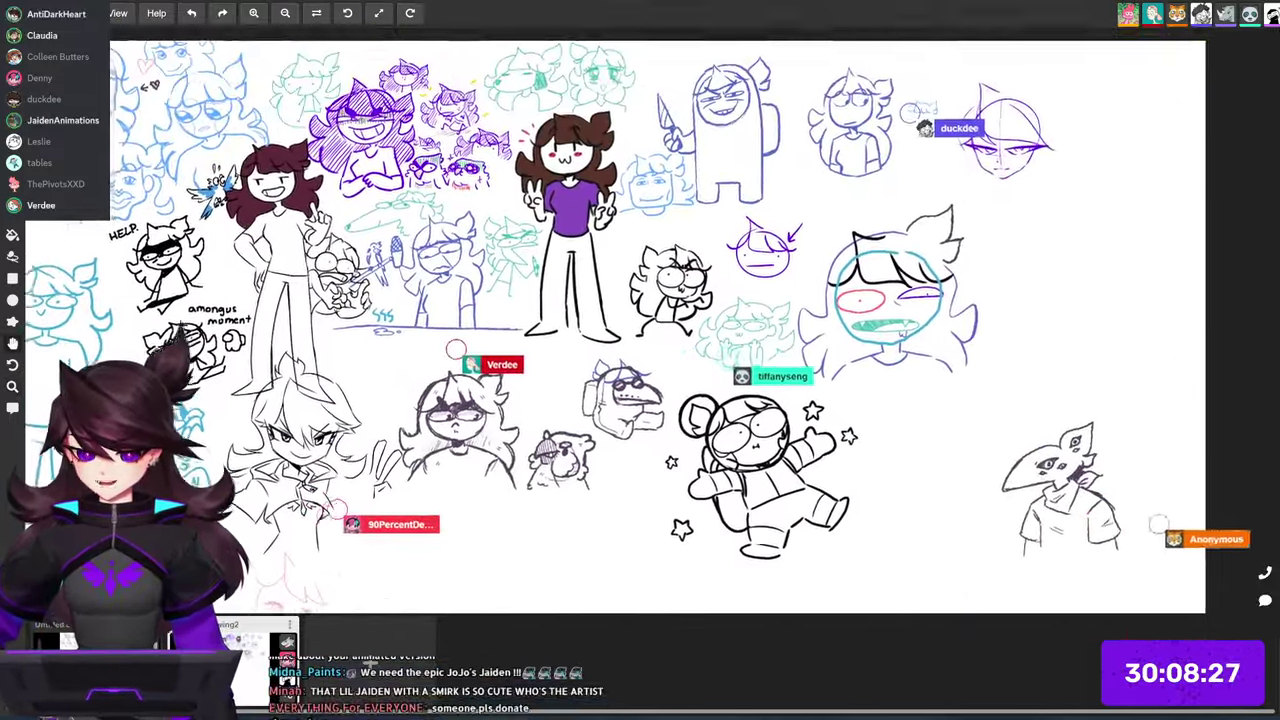
mouse_move(927, 421)
left_mouse_down()
mouse_move(1067, 376)
mouse_move(940, 116)
mouse_move(814, 60)
mouse_move(720, 111)
left_mouse_up()
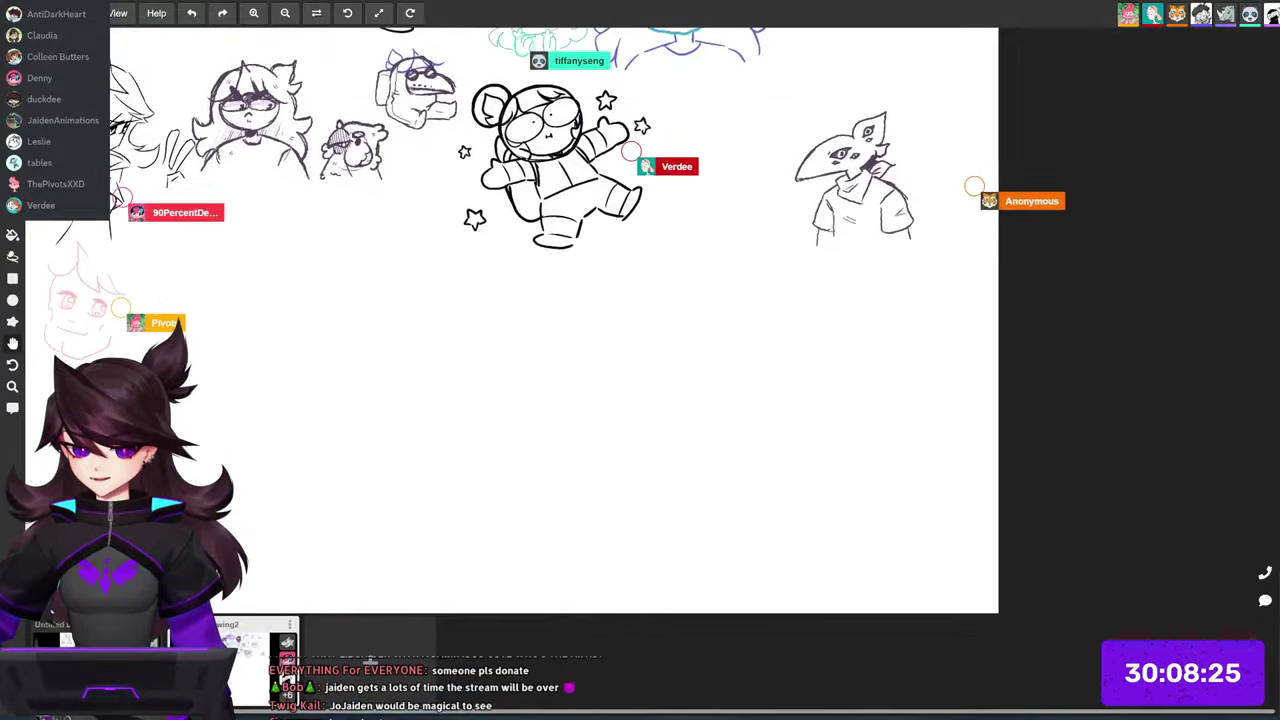
scroll(1023, 337, "up", 5)
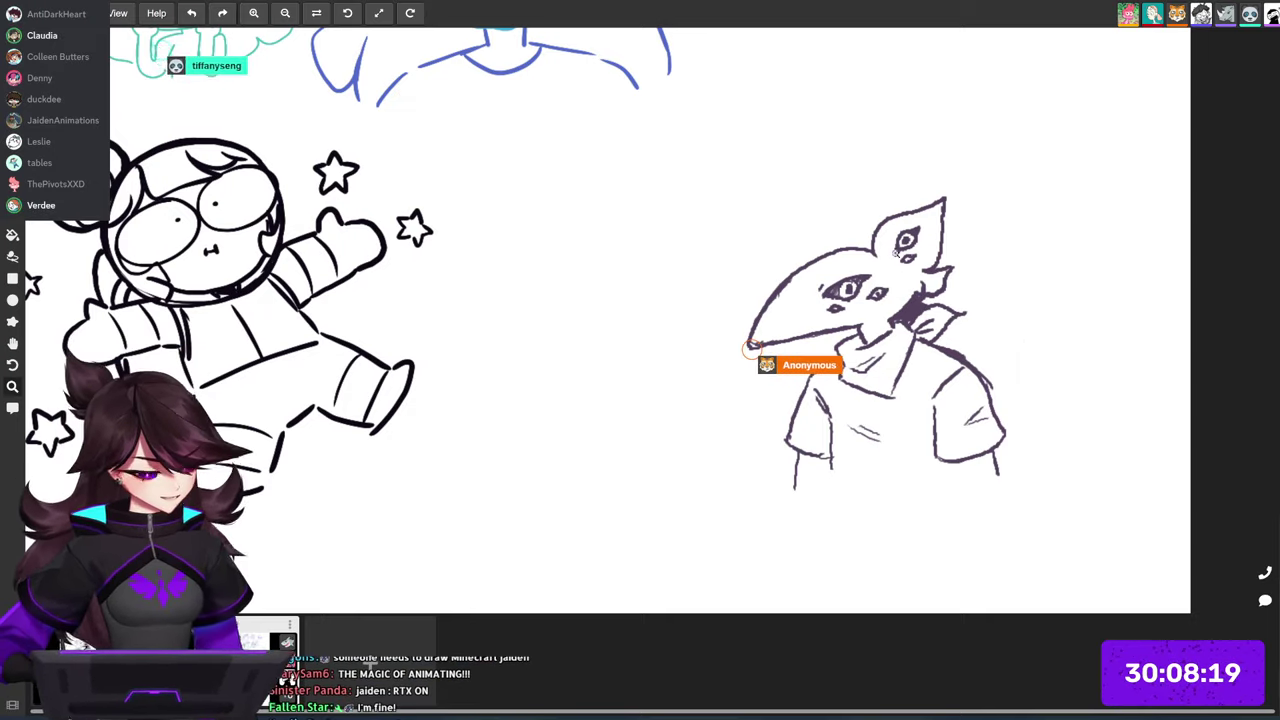
left_click_drag(921, 227, 827, 279)
left_click_drag(949, 73, 971, 229)
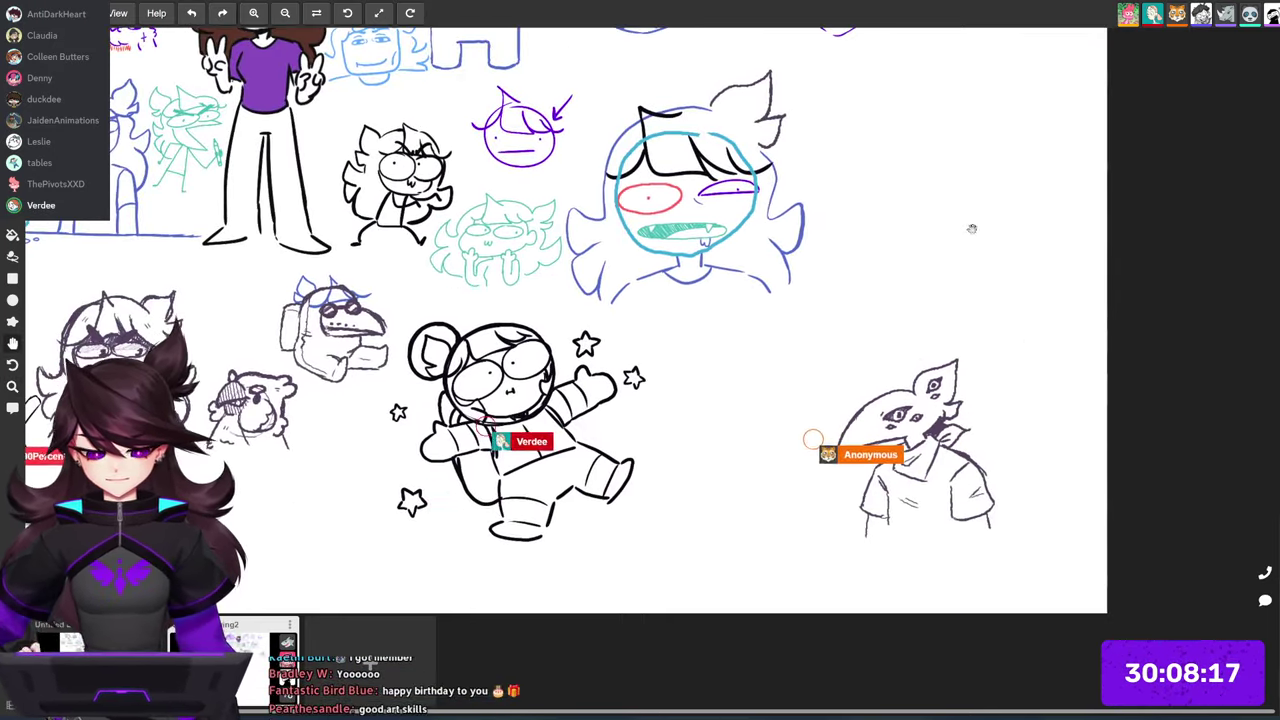
left_click_drag(942, 401, 1210, 393)
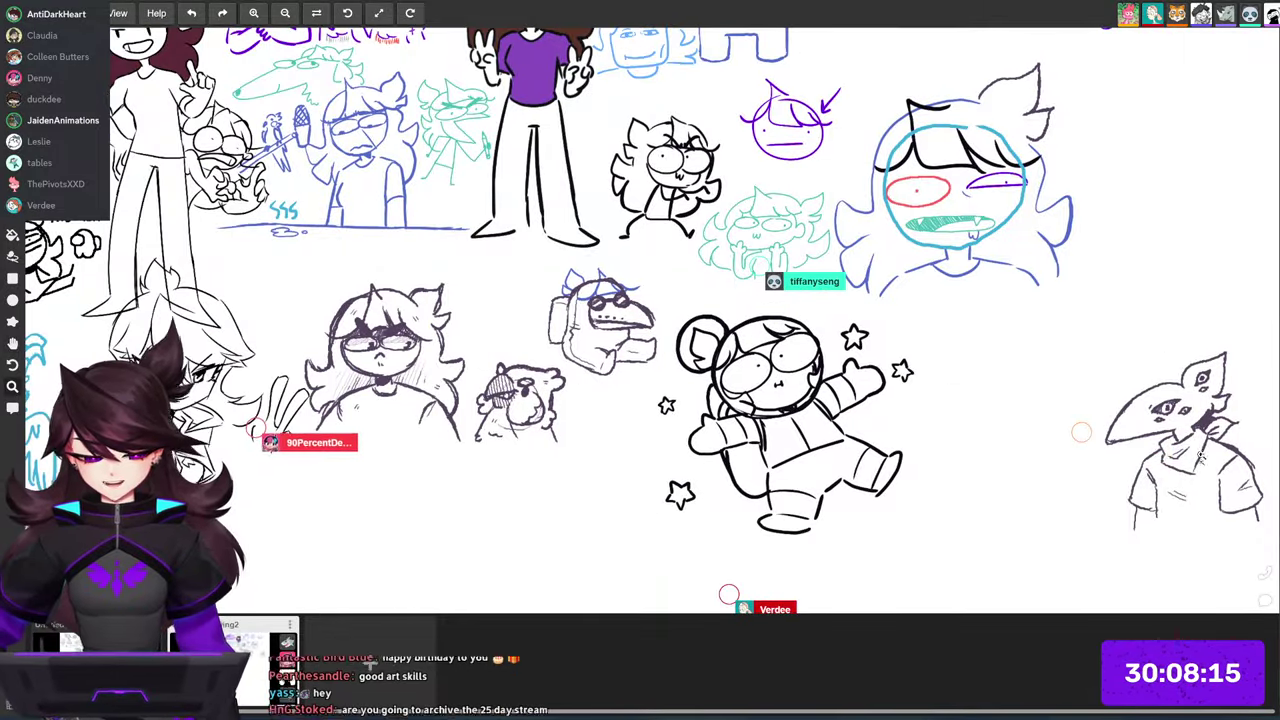
Step: Erase the narrowed eyes from the purple portrait and try out a new eye shape on the blank face
left_click_drag(1040, 65, 750, 512)
scroll(1006, 363, "up", 3)
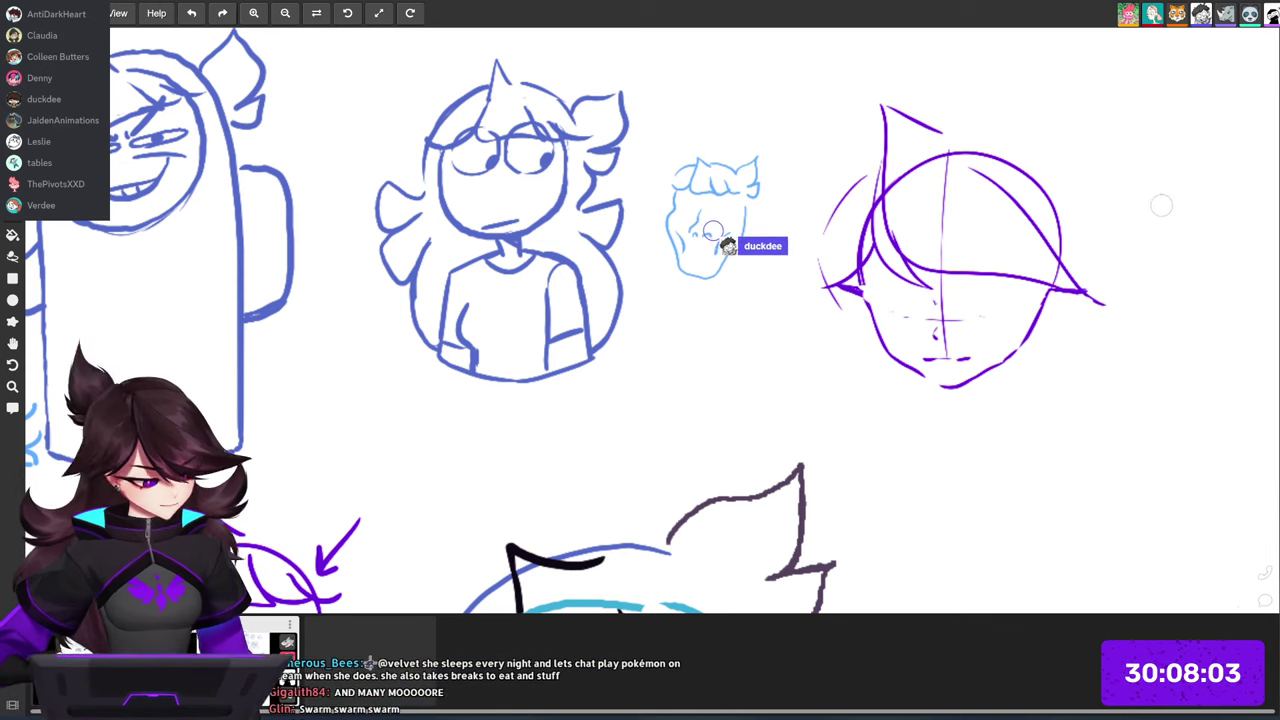
left_click_drag(970, 308, 1153, 336)
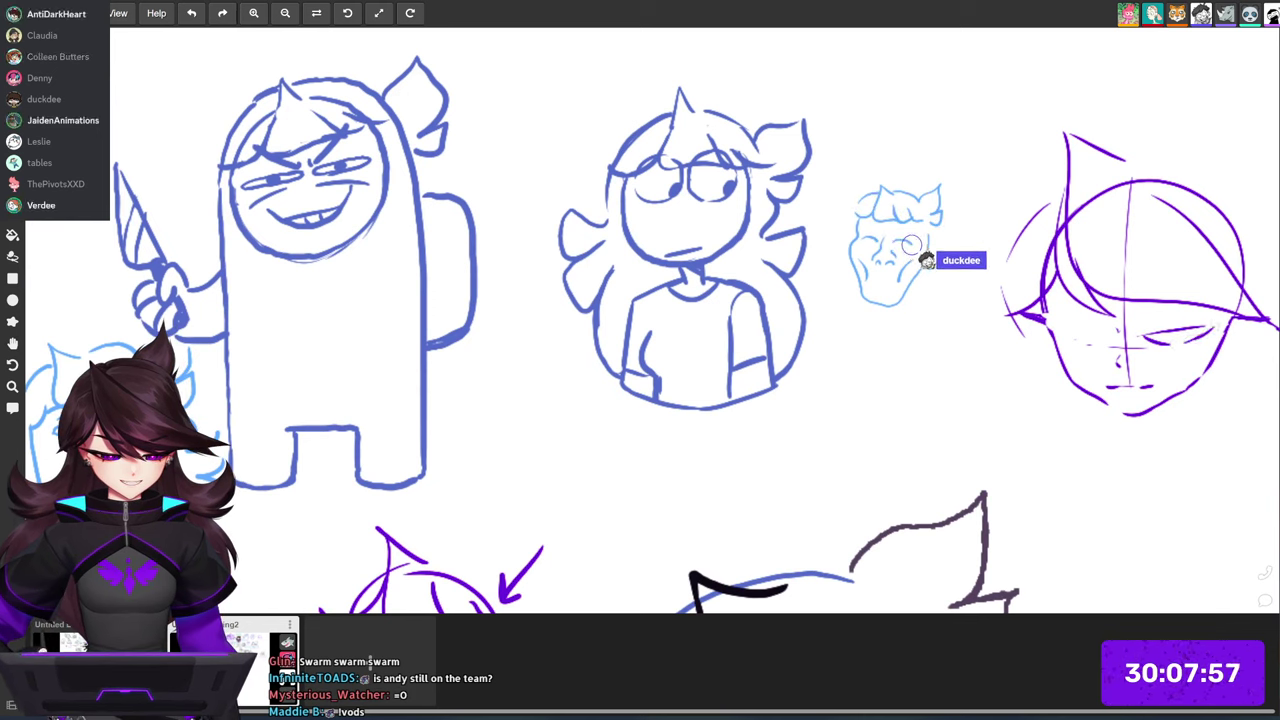
left_click_drag(1251, 334, 1142, 371)
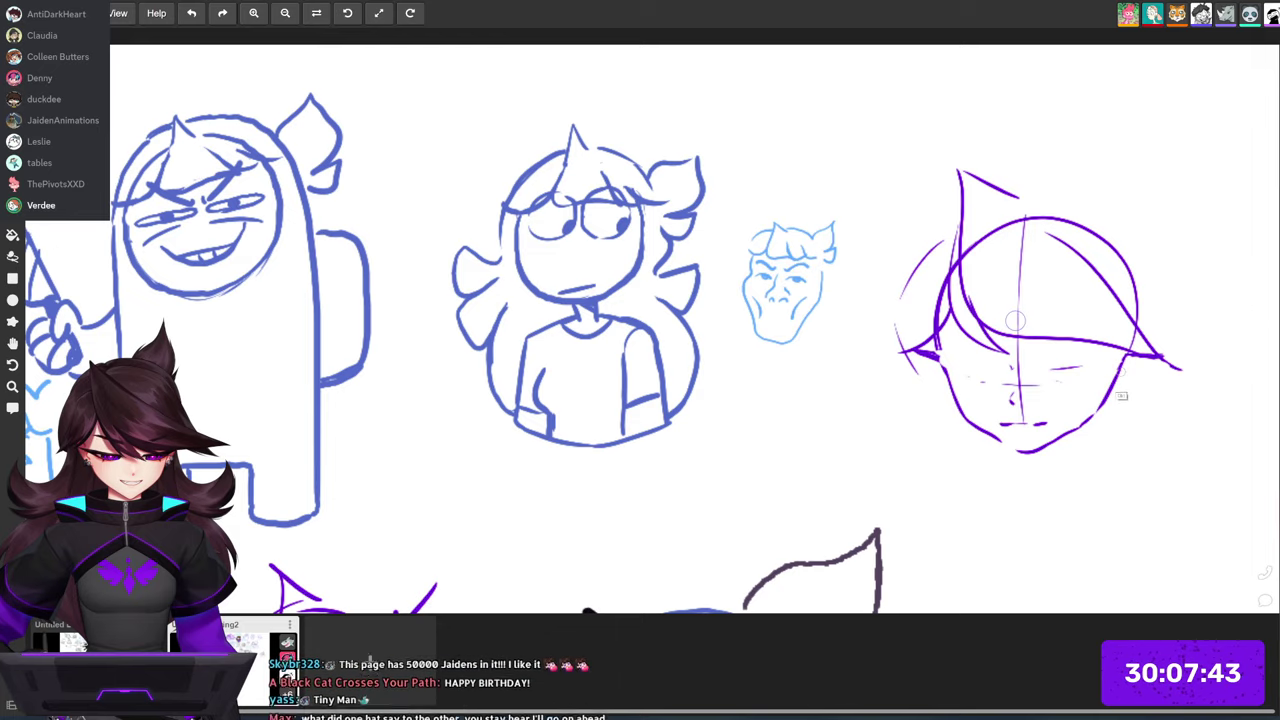
Step: Look over all the artists' sketches and examine the dark bird doodle with the feather crest and open beak
scroll(1121, 396, "down", 5)
left_click_drag(1077, 466, 1037, 135)
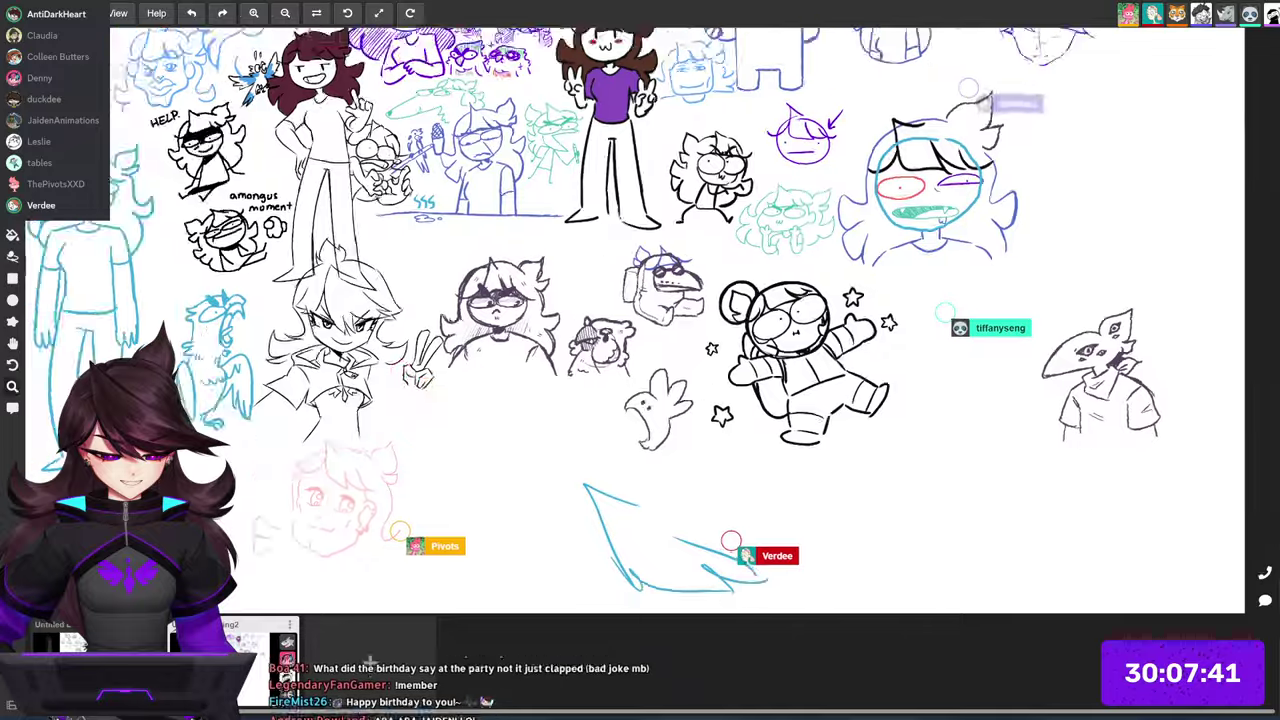
scroll(1126, 464, "down", 2)
scroll(1030, 163, "up", 1)
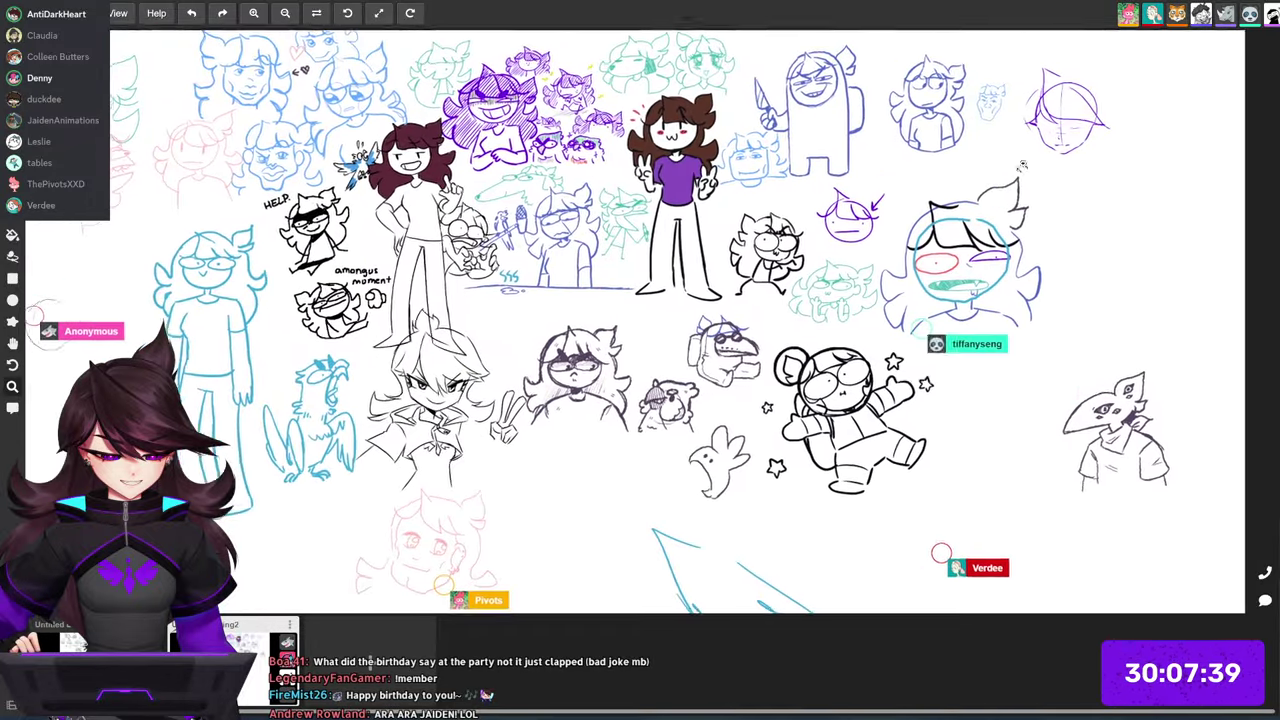
left_click_drag(668, 485, 945, 311)
left_click_drag(945, 311, 1132, 218)
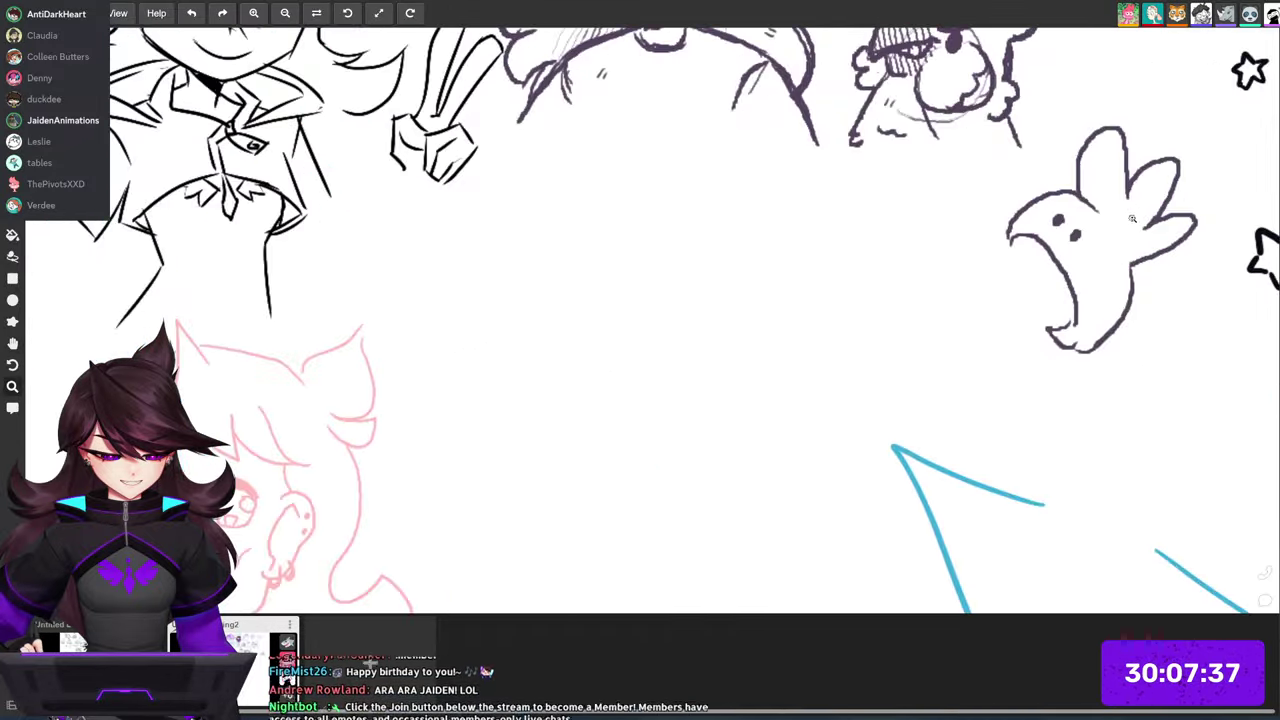
scroll(1132, 218, "down", 5)
scroll(1141, 283, "up", 5)
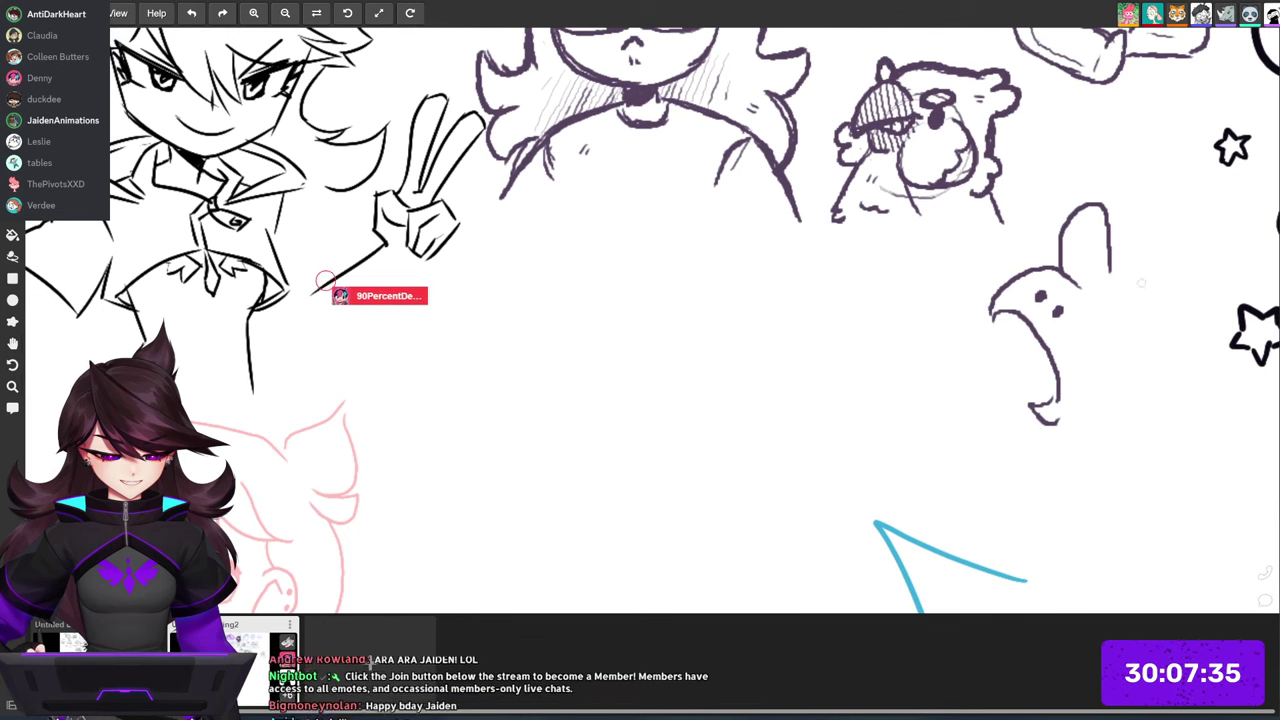
Step: Draw a purple bird face with a hooked, wide-open beak and two dot eyes beside the dark crested bird
left_click_drag(909, 306, 845, 278)
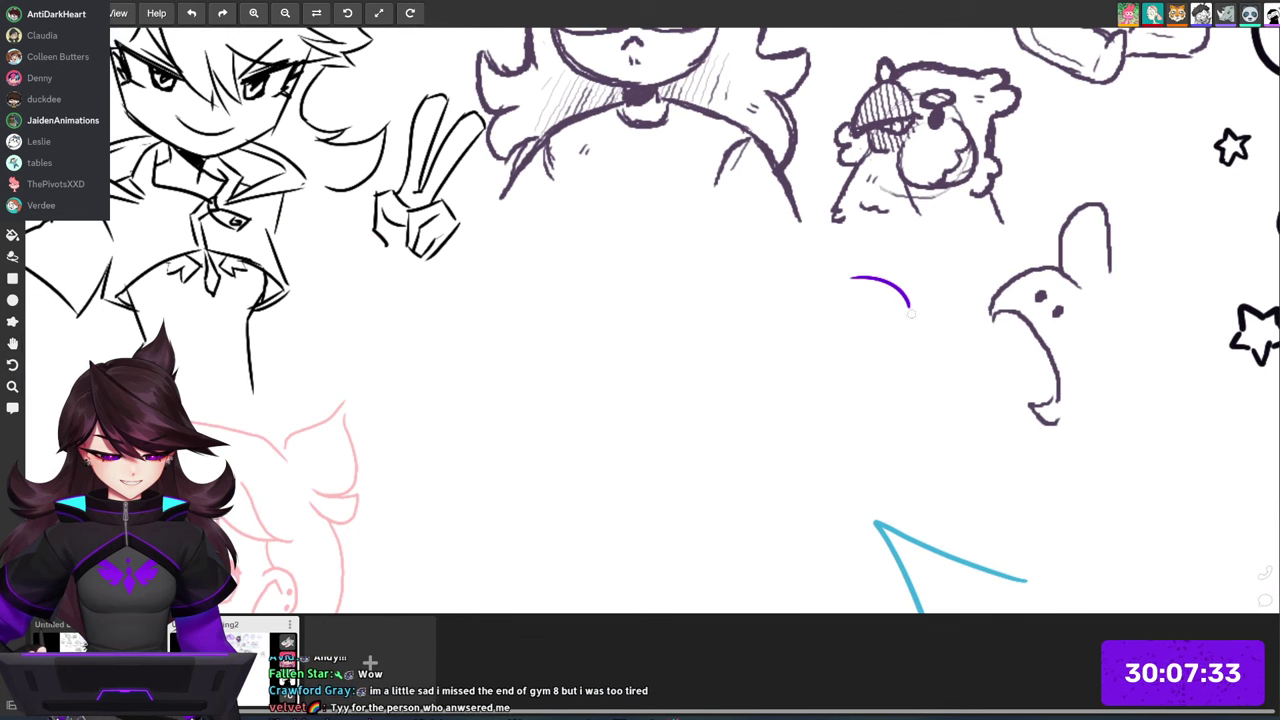
key("ctrl+z")
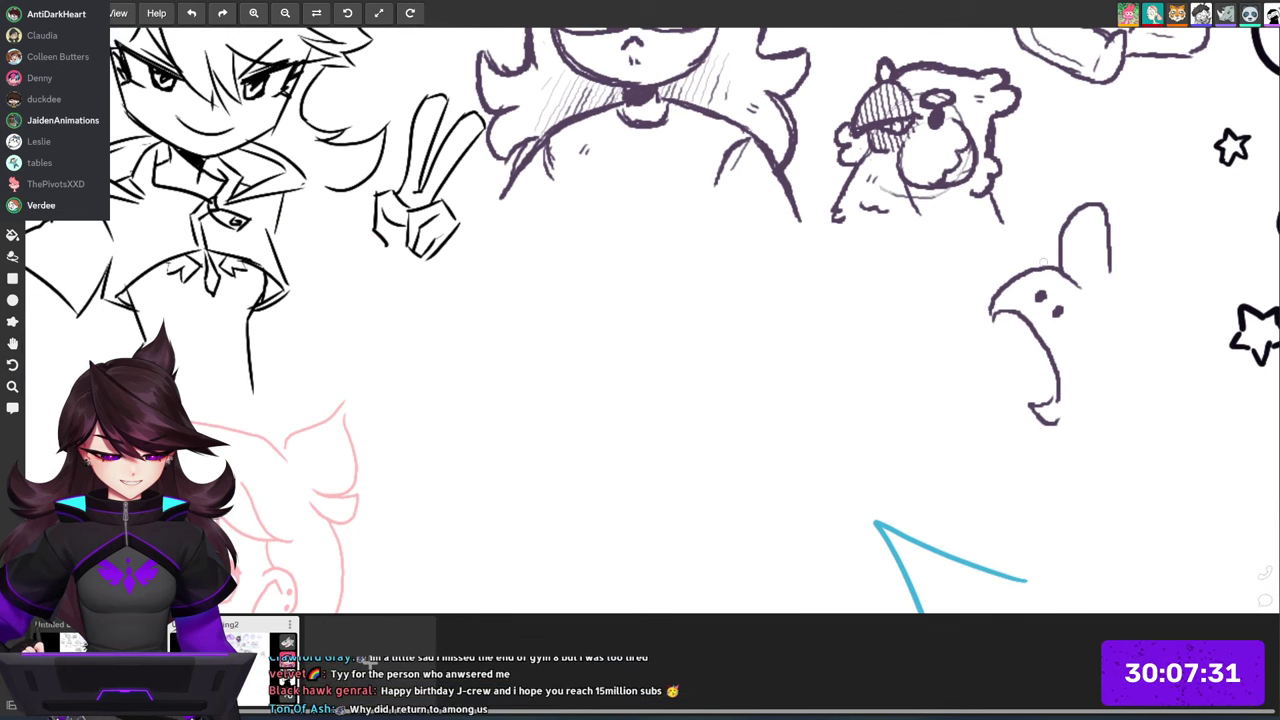
left_click_drag(911, 311, 886, 280)
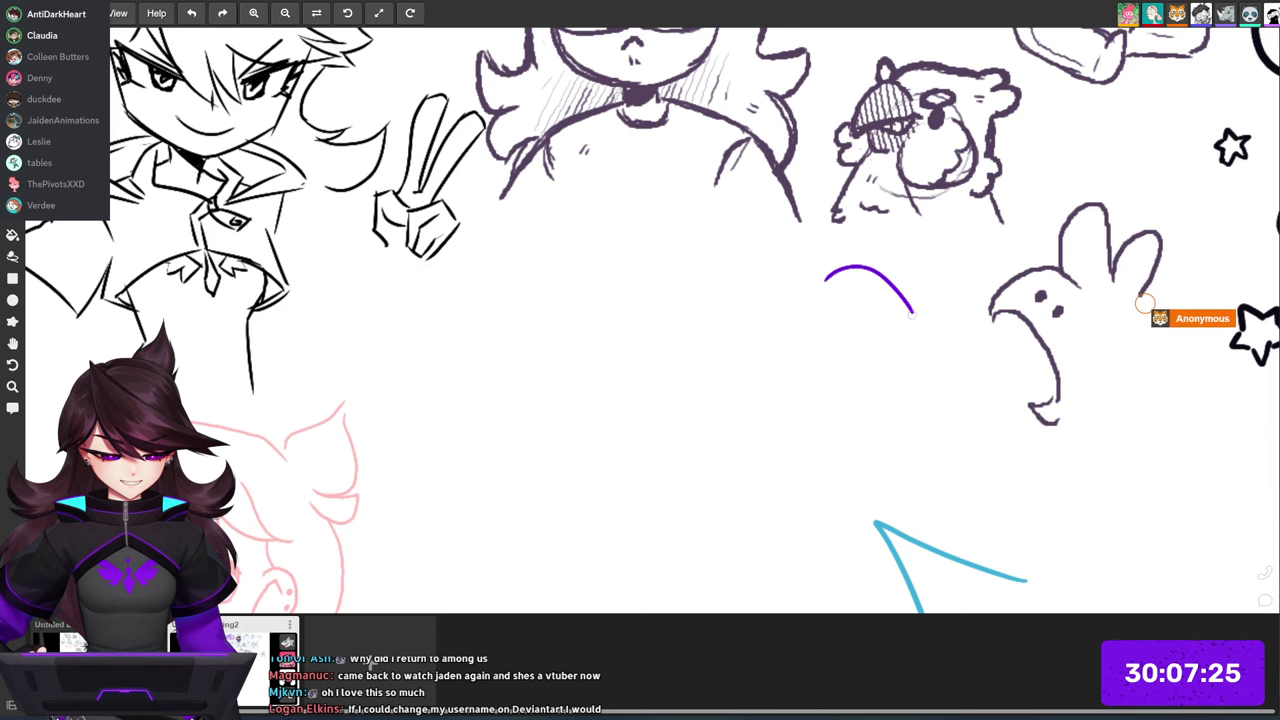
left_click_drag(911, 311, 836, 428)
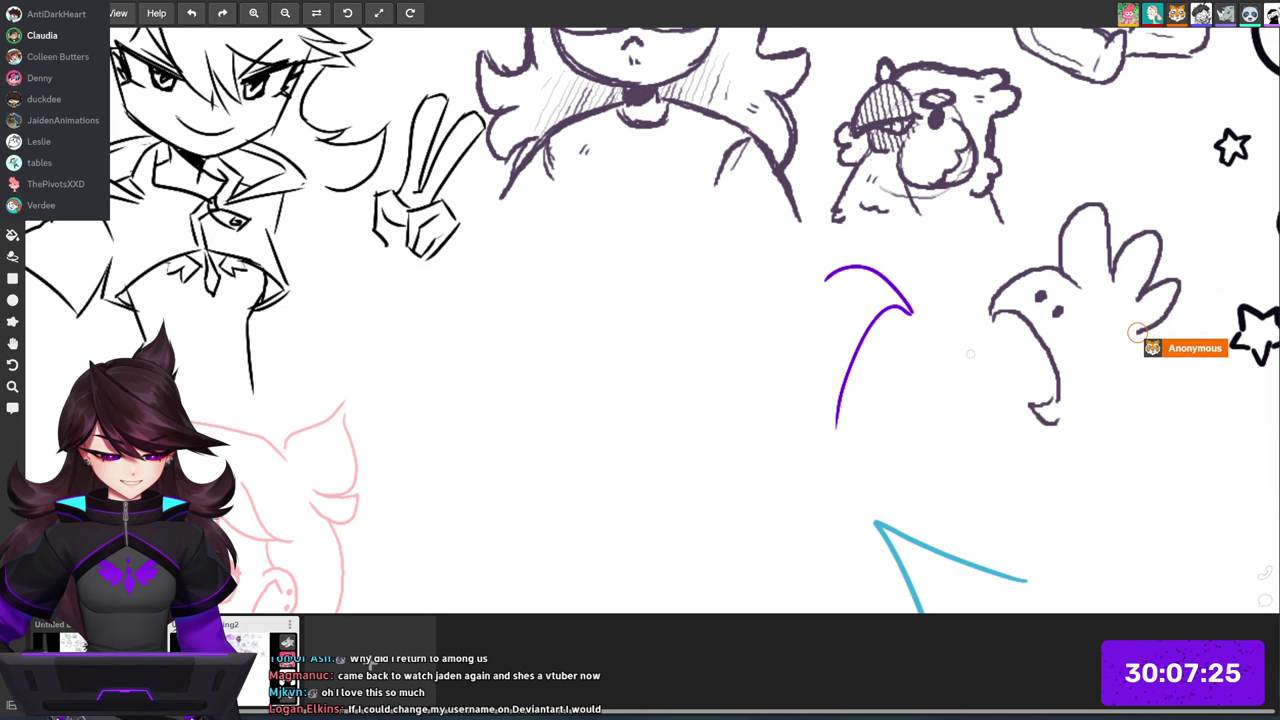
mouse_move(868, 314)
left_mouse_down()
mouse_move(835, 437)
mouse_move(869, 434)
mouse_move(864, 462)
left_mouse_up()
left_click(843, 314)
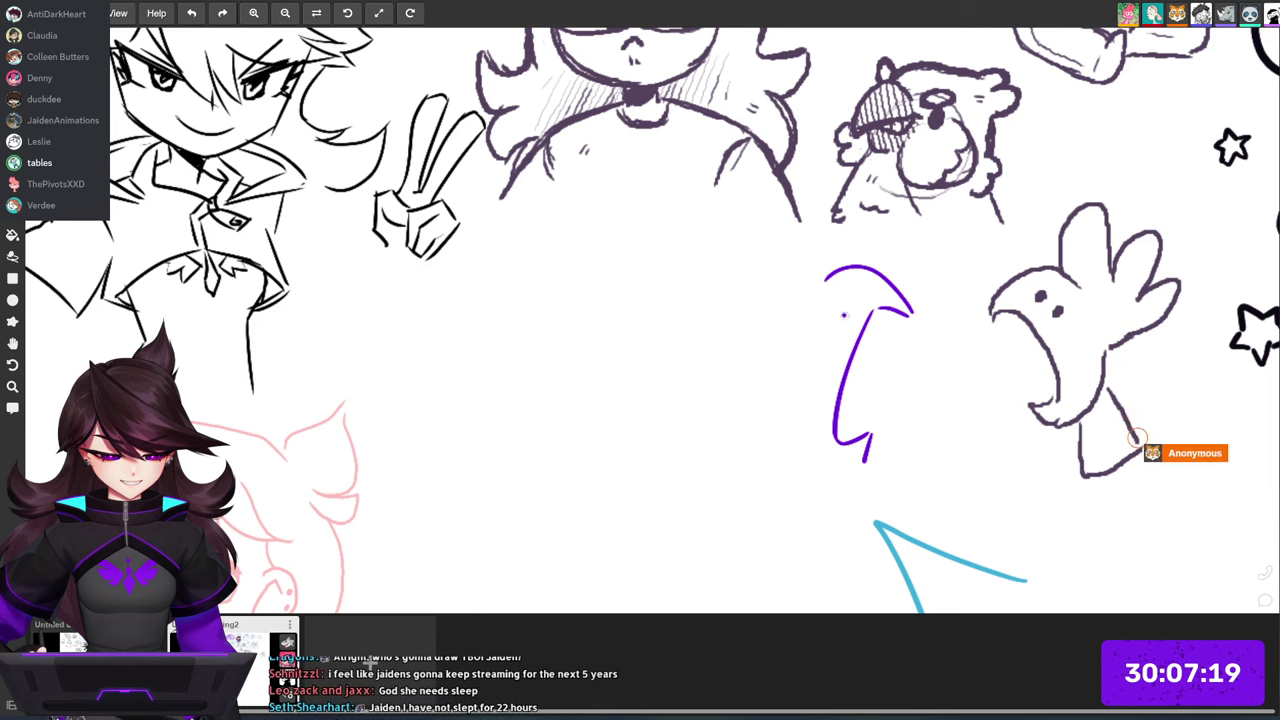
left_click(864, 291)
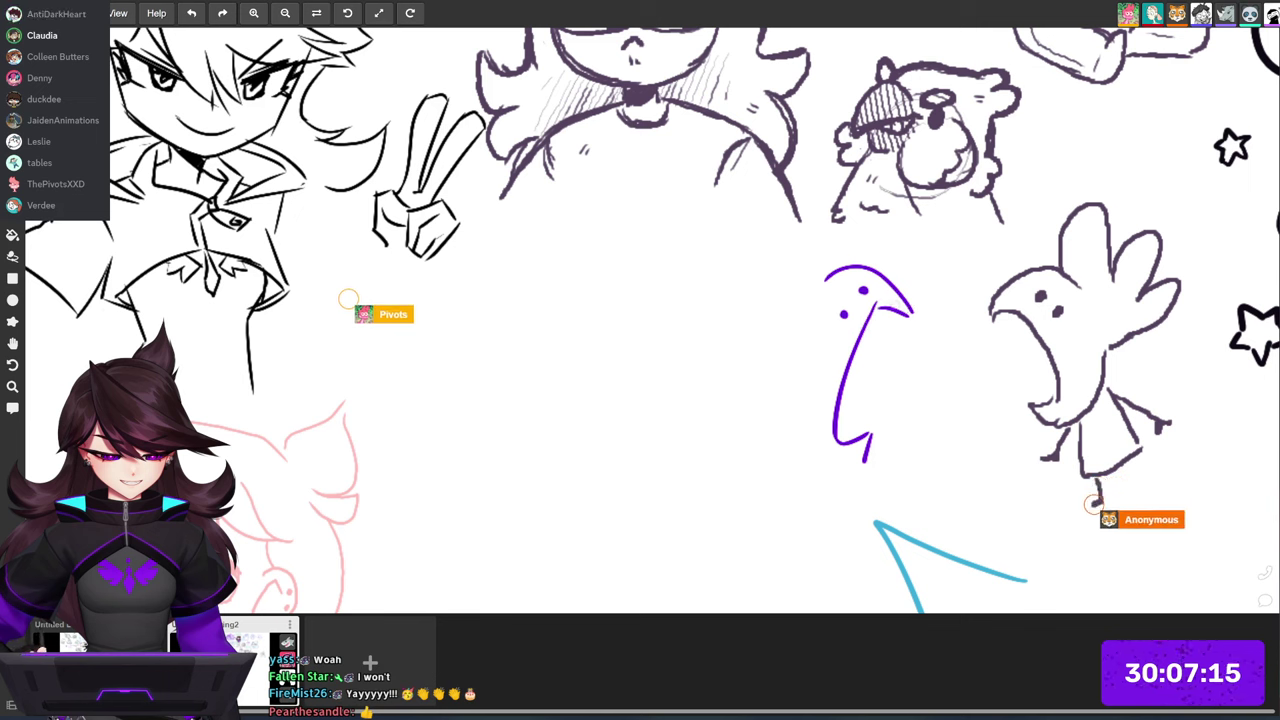
Step: Add pointed bangs, the back of the neck, wavy back hair and a curled hair tuft to the purple bird
mouse_move(835, 262)
left_mouse_down()
mouse_move(795, 255)
mouse_move(817, 301)
mouse_move(883, 285)
mouse_move(841, 276)
left_mouse_up()
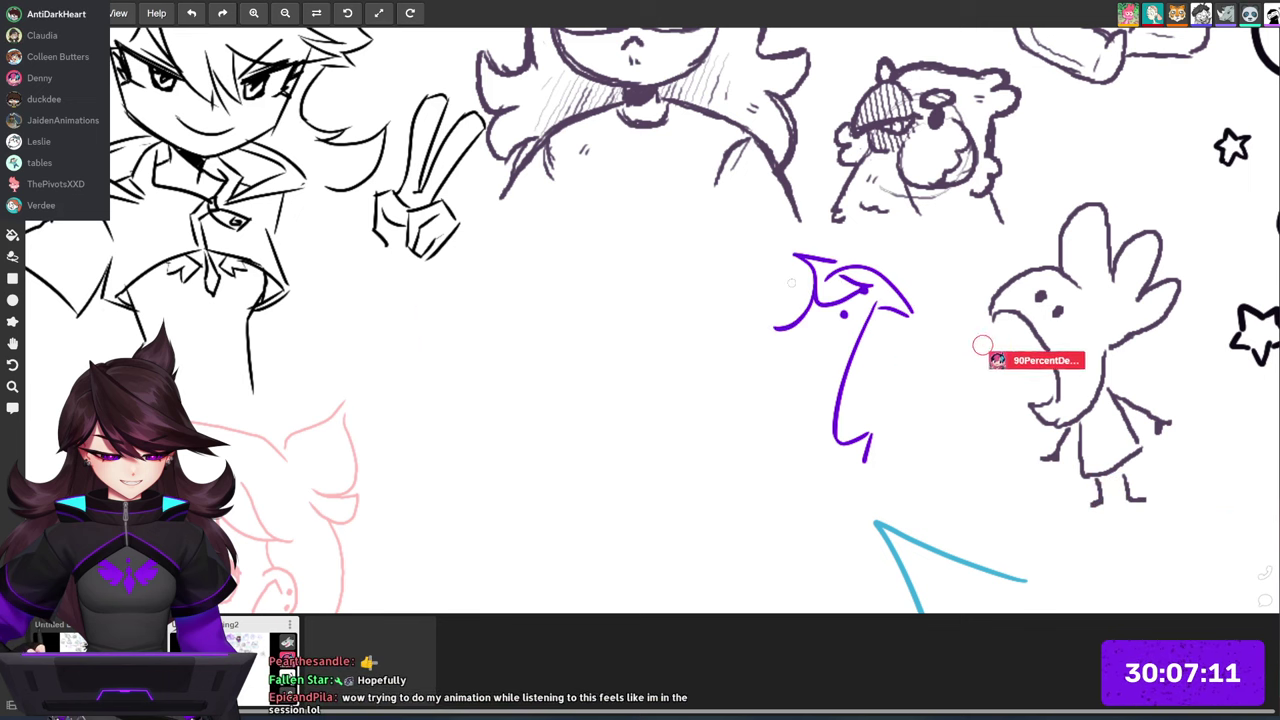
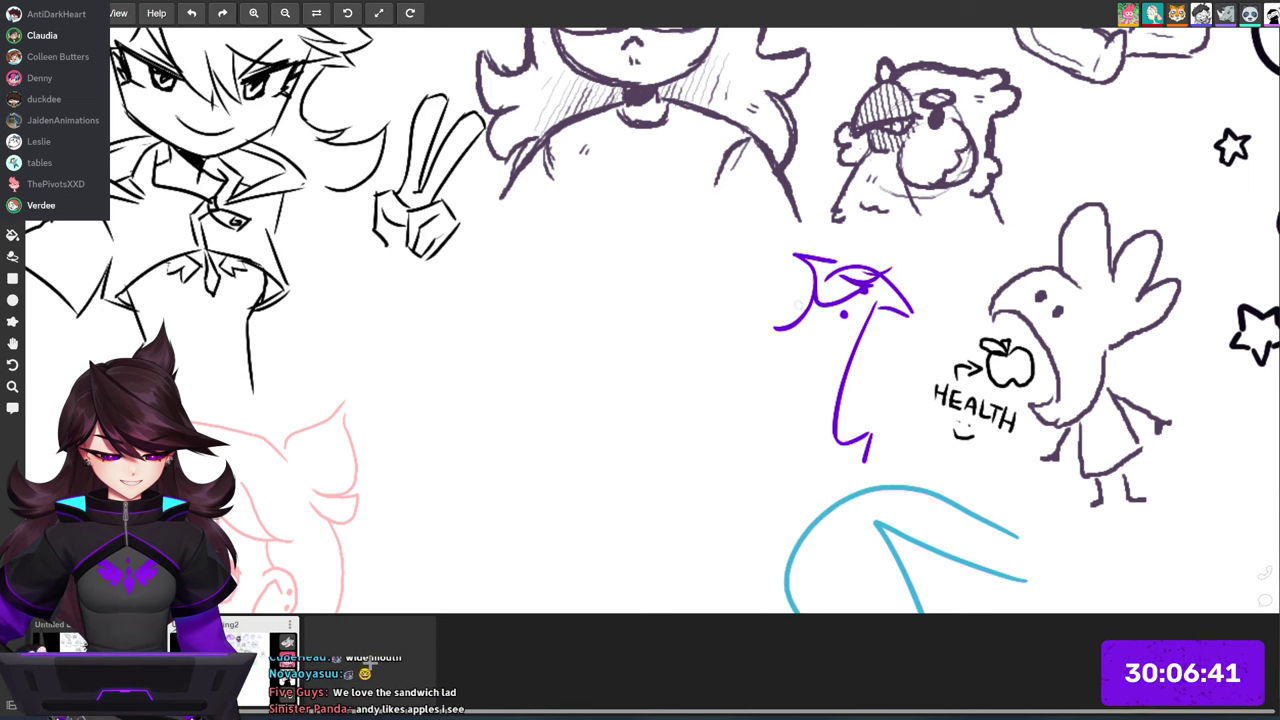
left_click_drag(781, 412, 823, 458)
mouse_move(800, 322)
left_mouse_down()
mouse_move(825, 463)
mouse_move(868, 442)
left_mouse_up()
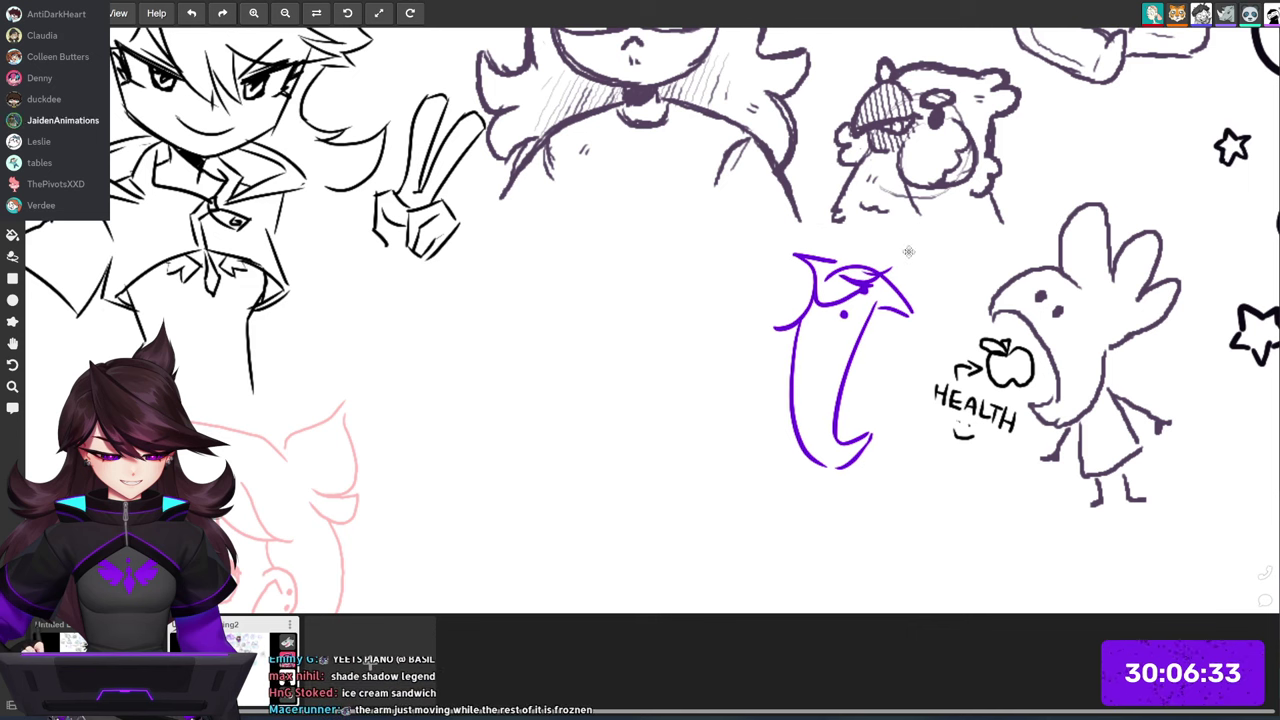
mouse_move(776, 301)
left_mouse_down()
mouse_move(754, 290)
mouse_move(751, 347)
mouse_move(705, 348)
mouse_move(728, 485)
left_mouse_up()
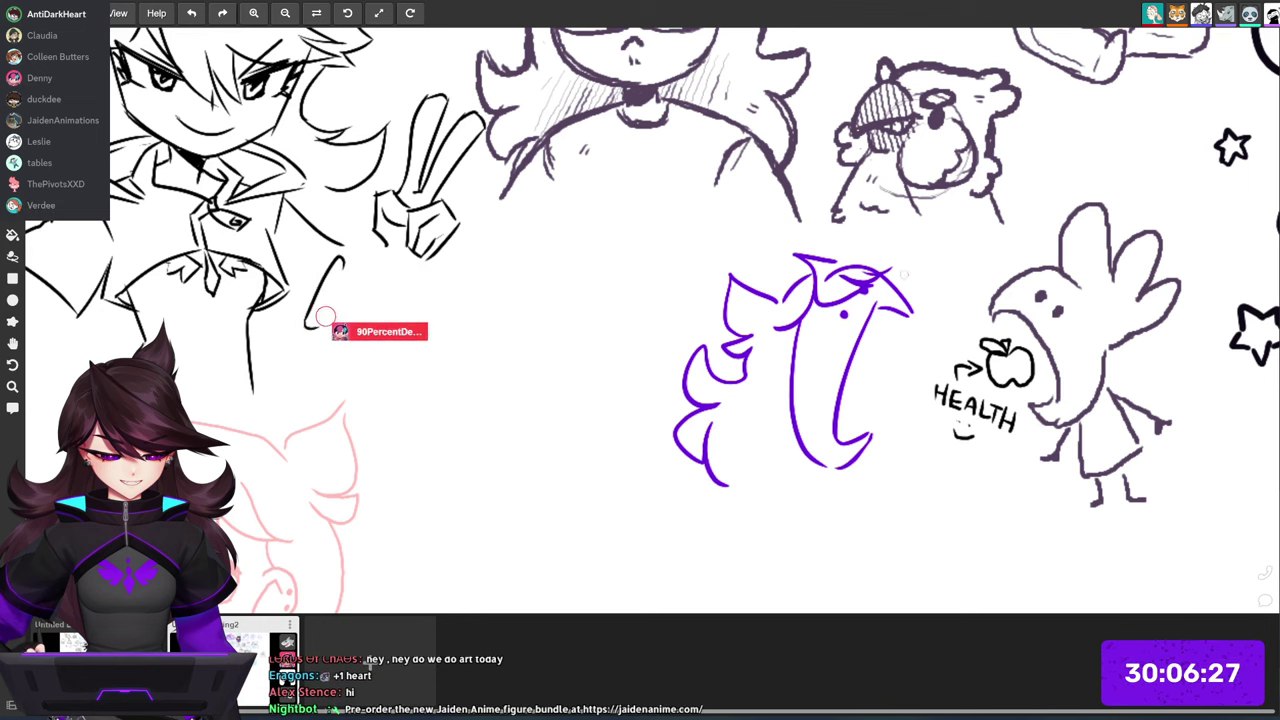
left_click_drag(906, 270, 935, 292)
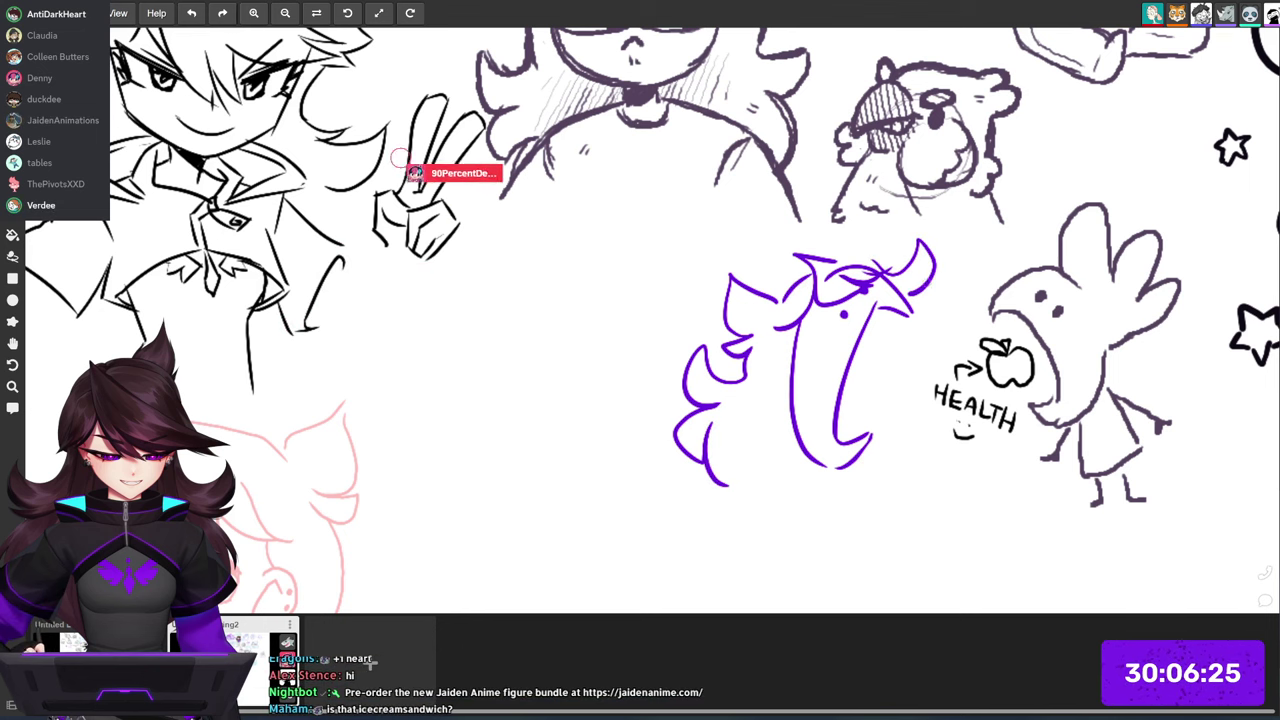
Step: Draw a small dress-shaped body with stubby arms and two short legs under the purple bird's head
left_click_drag(800, 455, 768, 492)
mouse_move(834, 468)
left_mouse_down()
mouse_move(821, 530)
mouse_move(841, 514)
left_mouse_up()
key("ctrl+z")
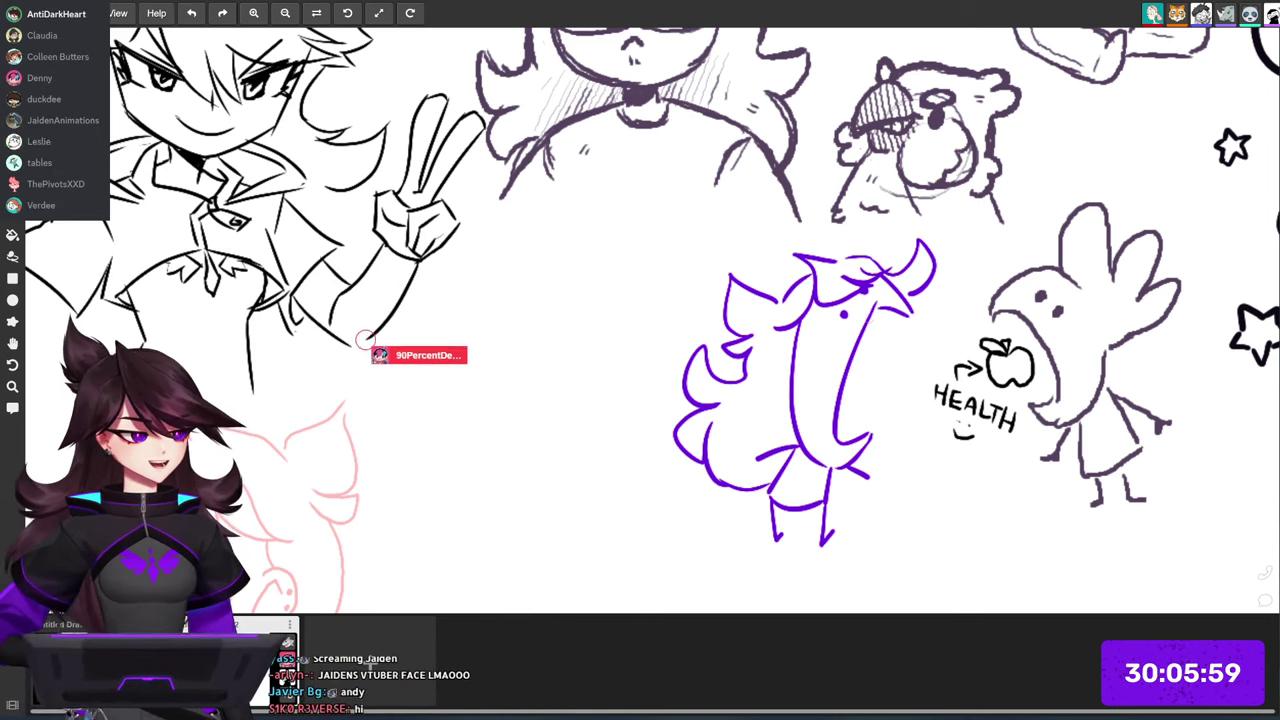
Step: Shade the purple bird's back hair locks and bangs with fine diagonal hatching
scroll(640, 320, "down", 3)
scroll(640, 320, "left", 2)
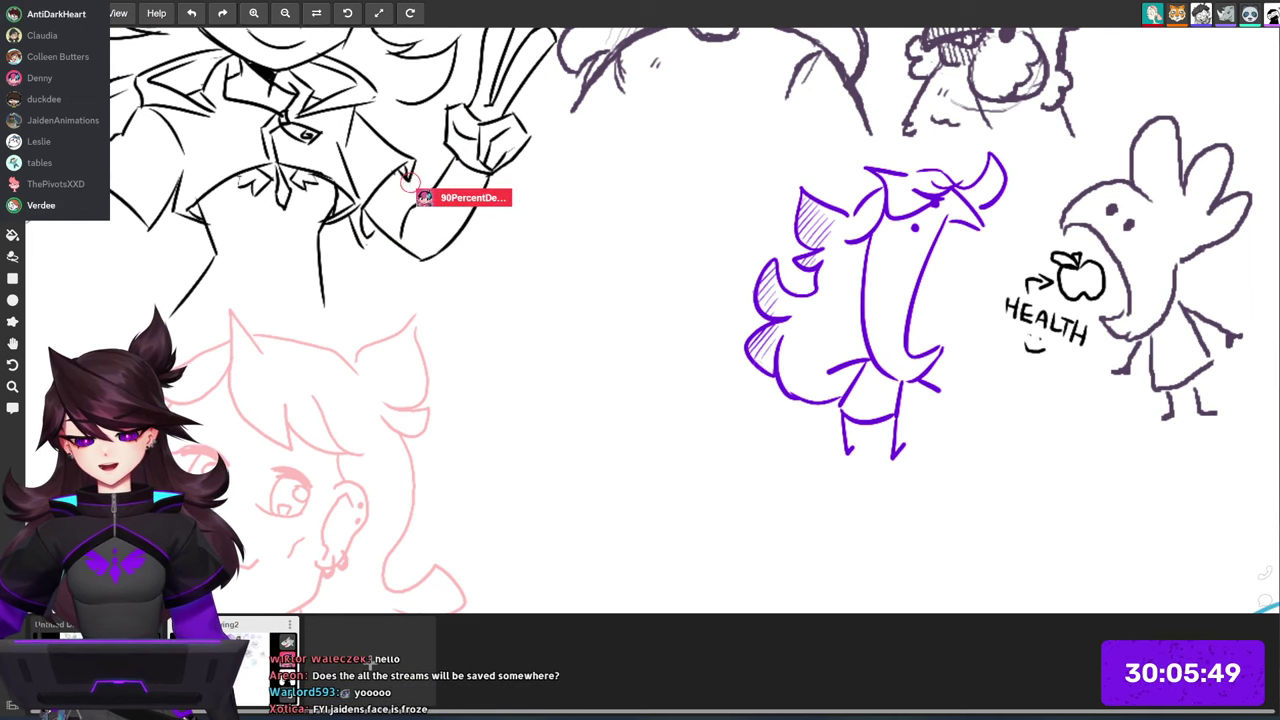
left_click_drag(1025, 312, 797, 400)
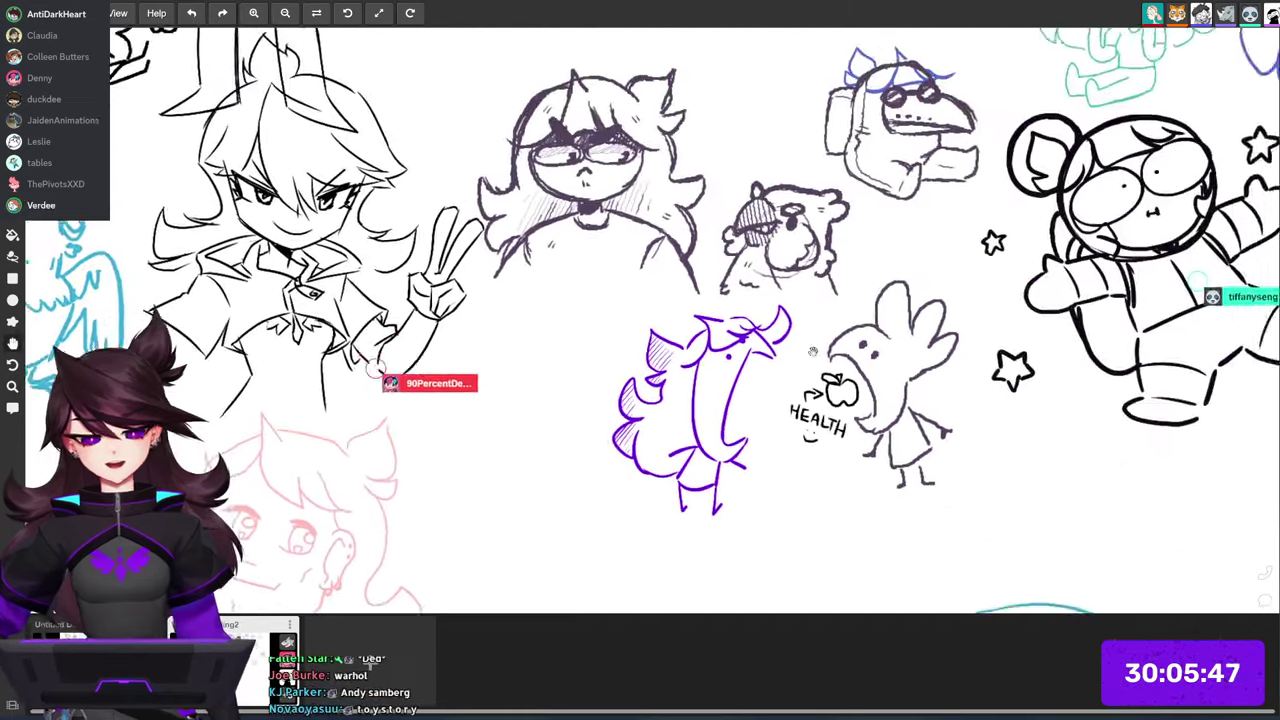
scroll(755, 300, "up", 2)
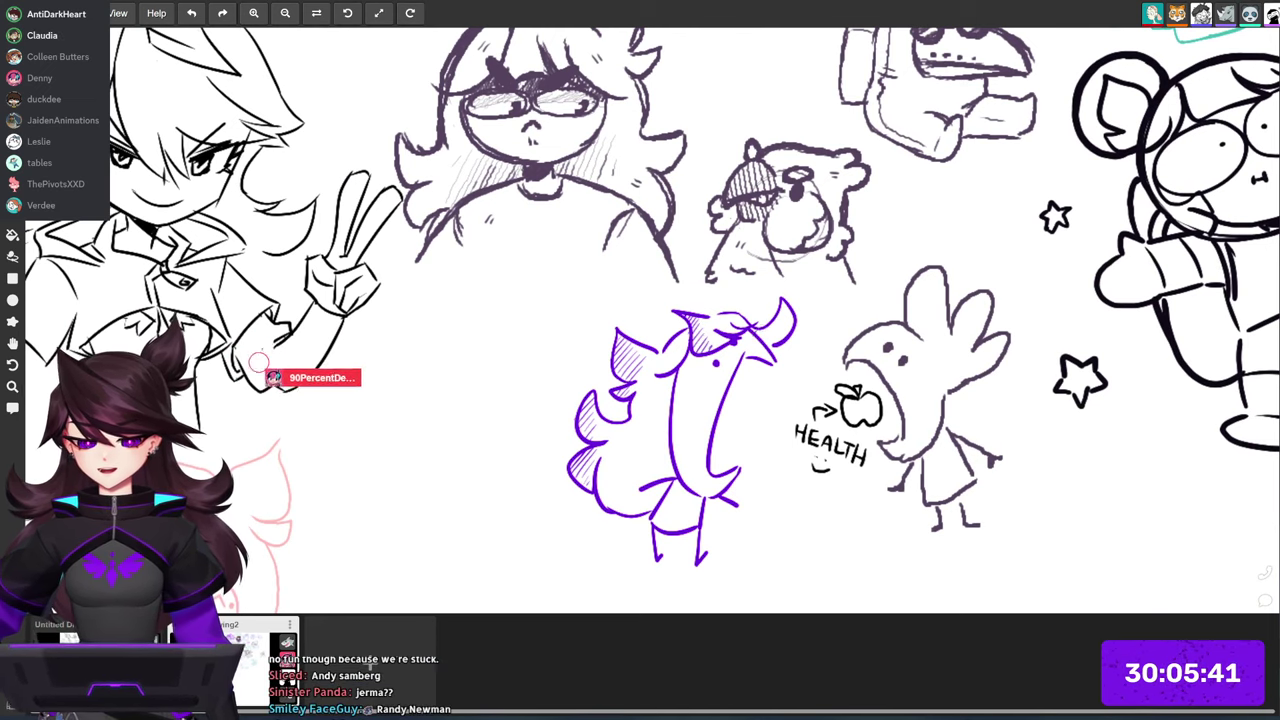
Step: Look over the whole shared canvas, examining the additions around the purple bird and the other artists' new sketches
key("z")
scroll(822, 256, "down", 5)
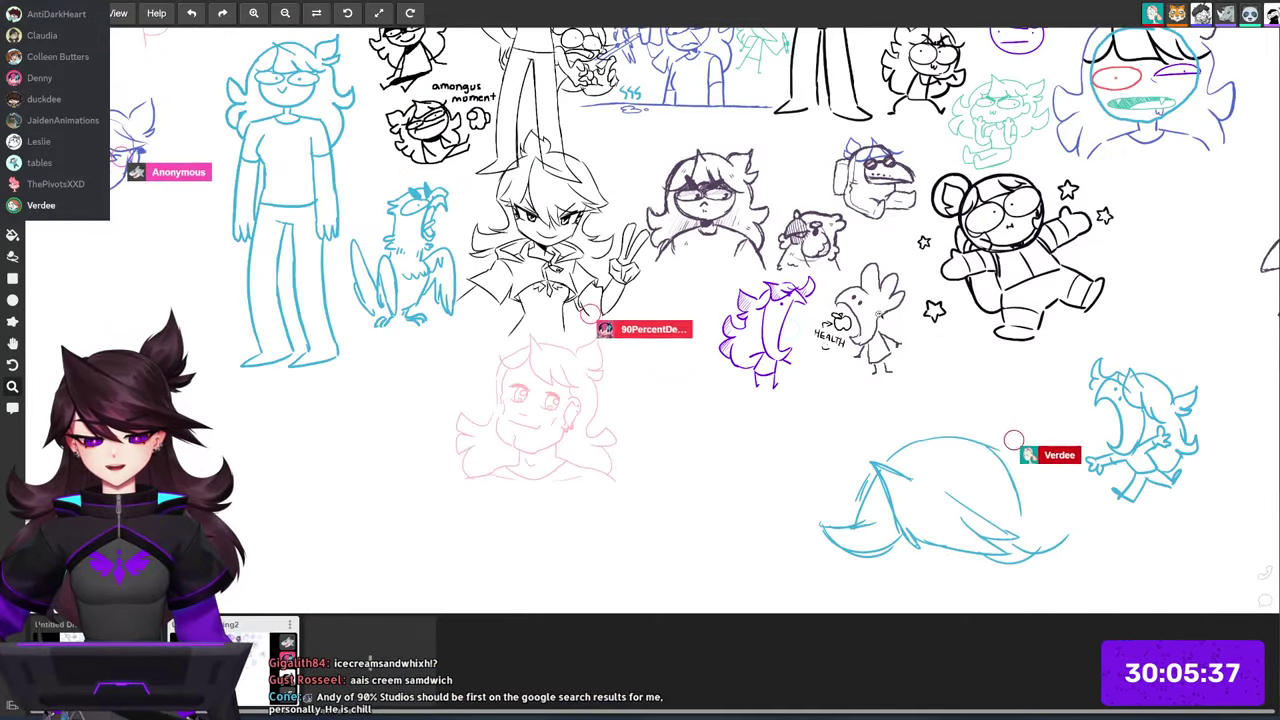
scroll(897, 330, "down", 1)
scroll(1008, 203, "down", 3)
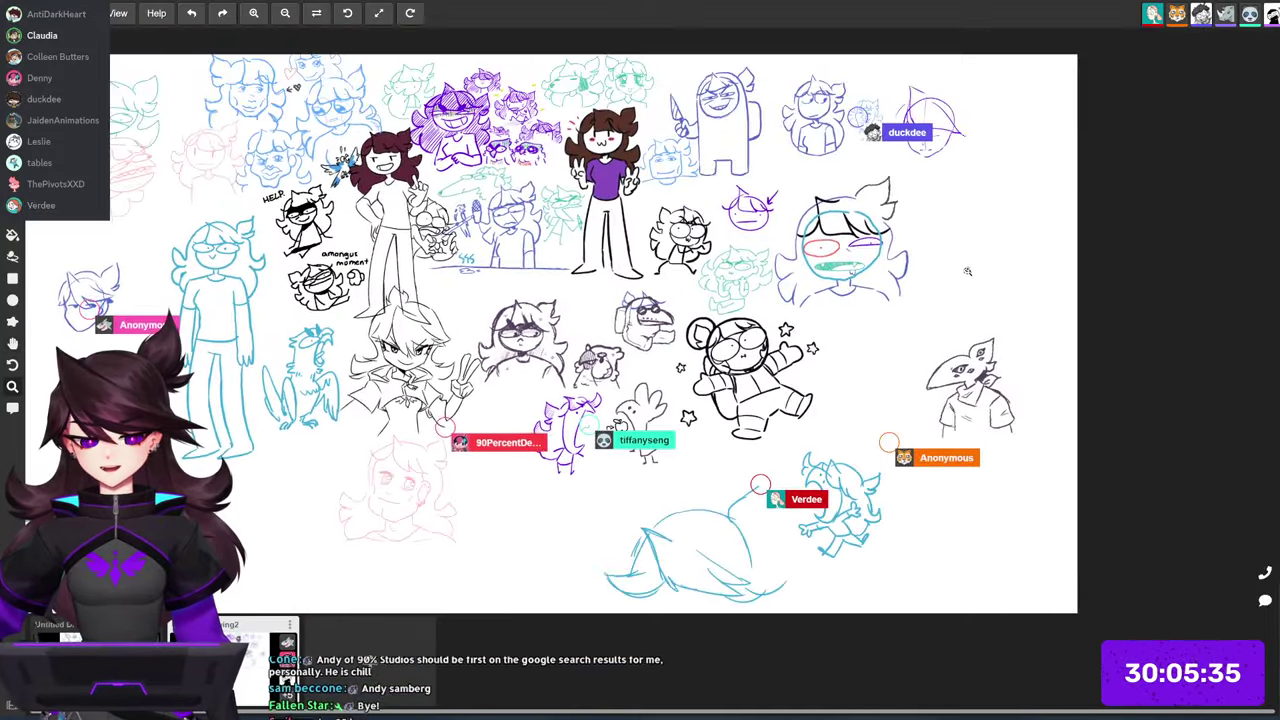
left_click_drag(1008, 203, 1111, 180)
key("z")
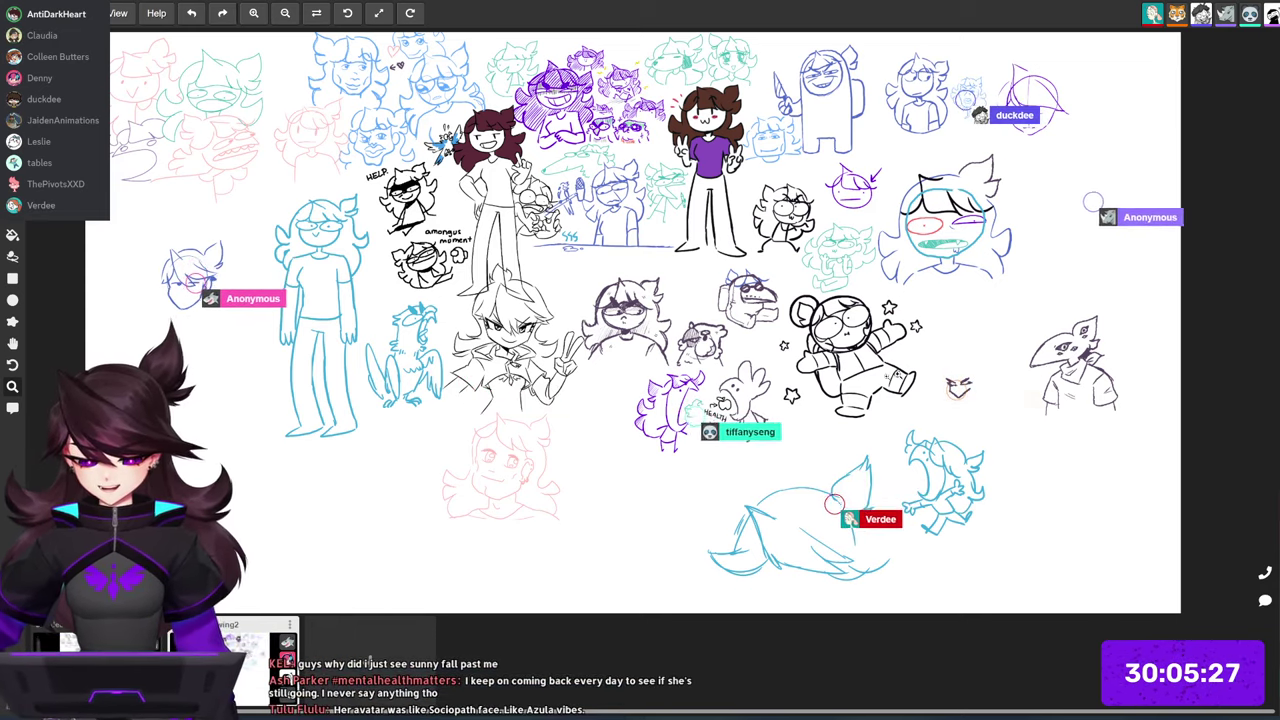
scroll(675, 439, "up", 2)
scroll(680, 440, "up", 3)
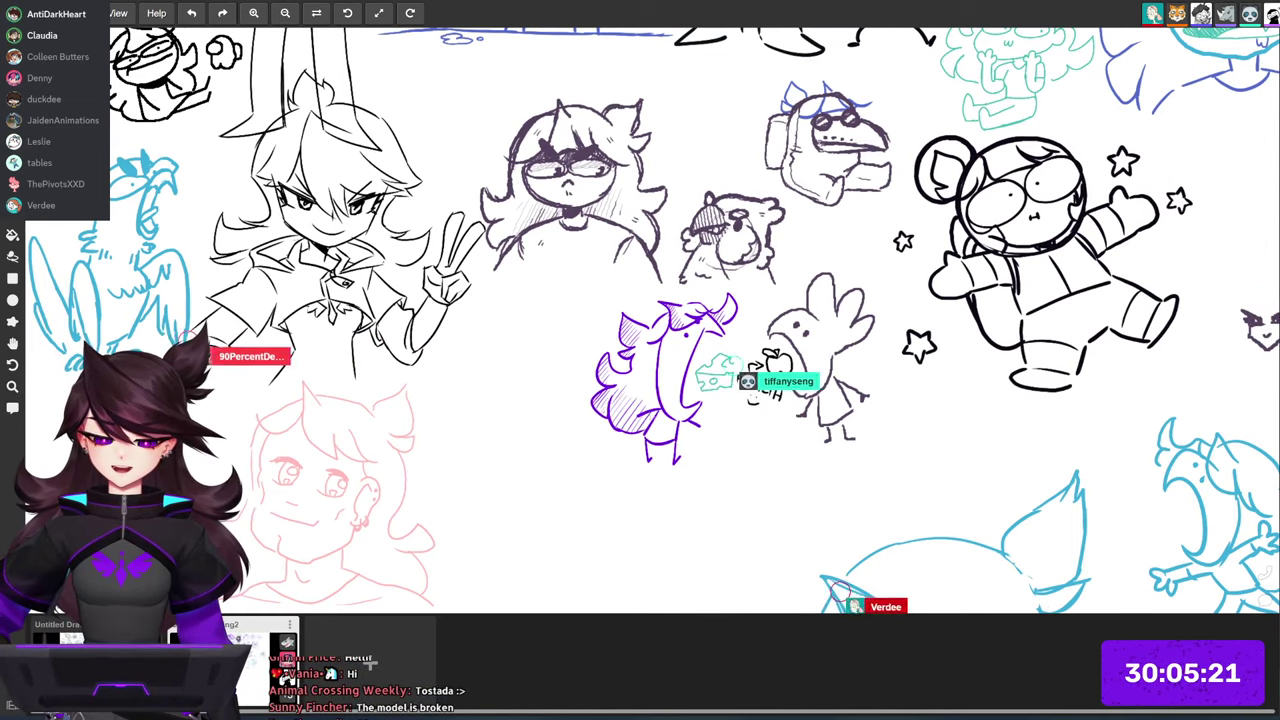
scroll(810, 382, "down", 3)
left_click_drag(1052, 321, 938, 343)
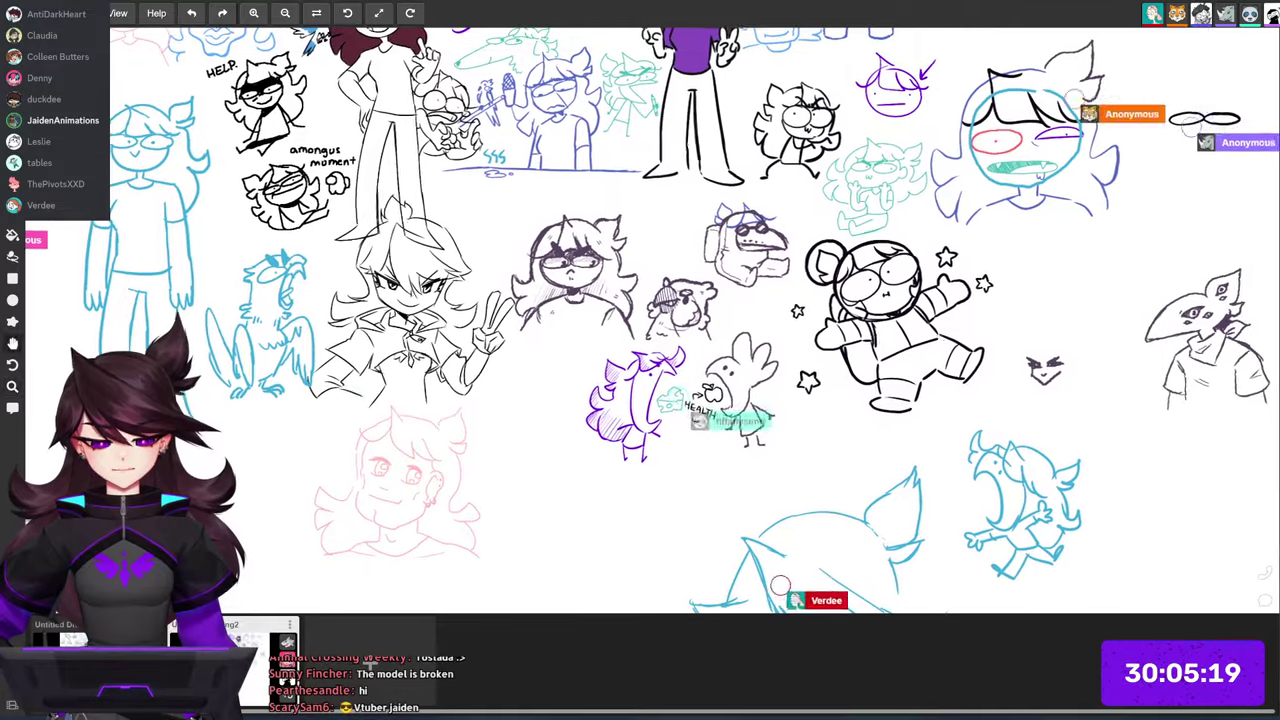
scroll(1075, 205, "down", 4)
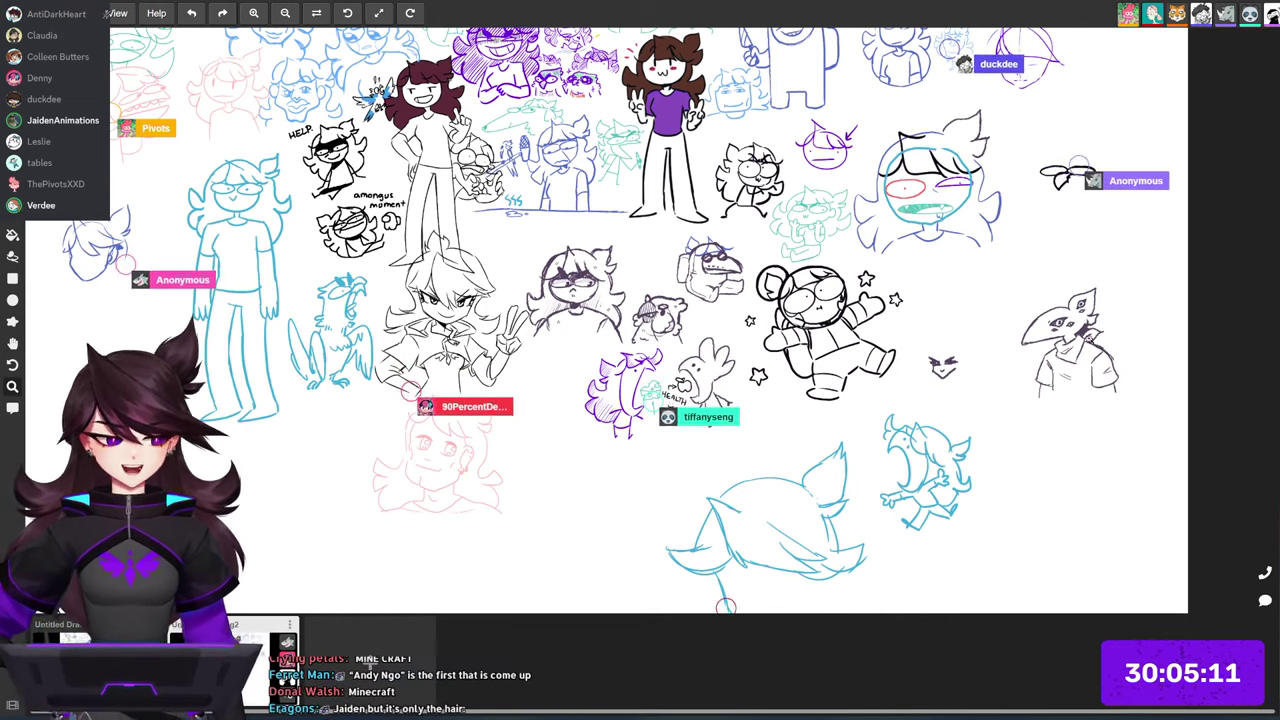
left_click_drag(640, 320, 650, 349)
left_click_drag(1086, 230, 1106, 345)
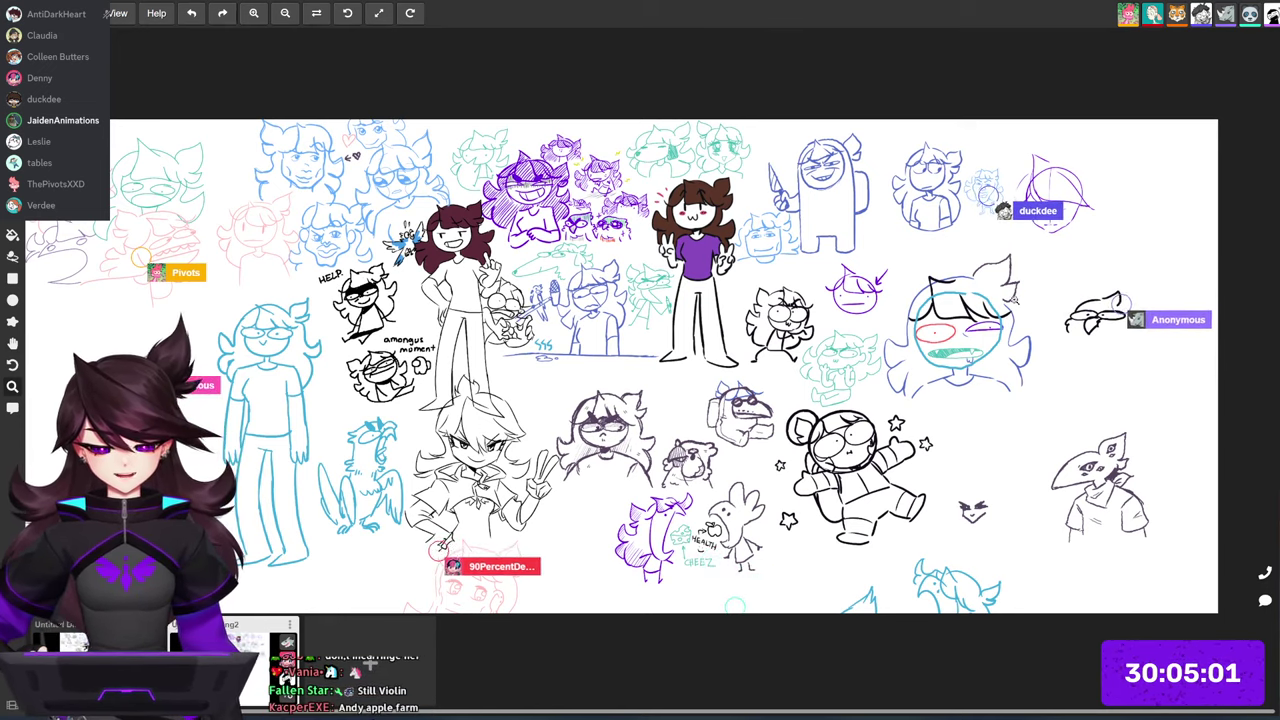
Step: Draw a sharp half-lidded eye with an iris beneath the long bangs of the purple face with construction lines
scroll(1100, 221, "up", 10)
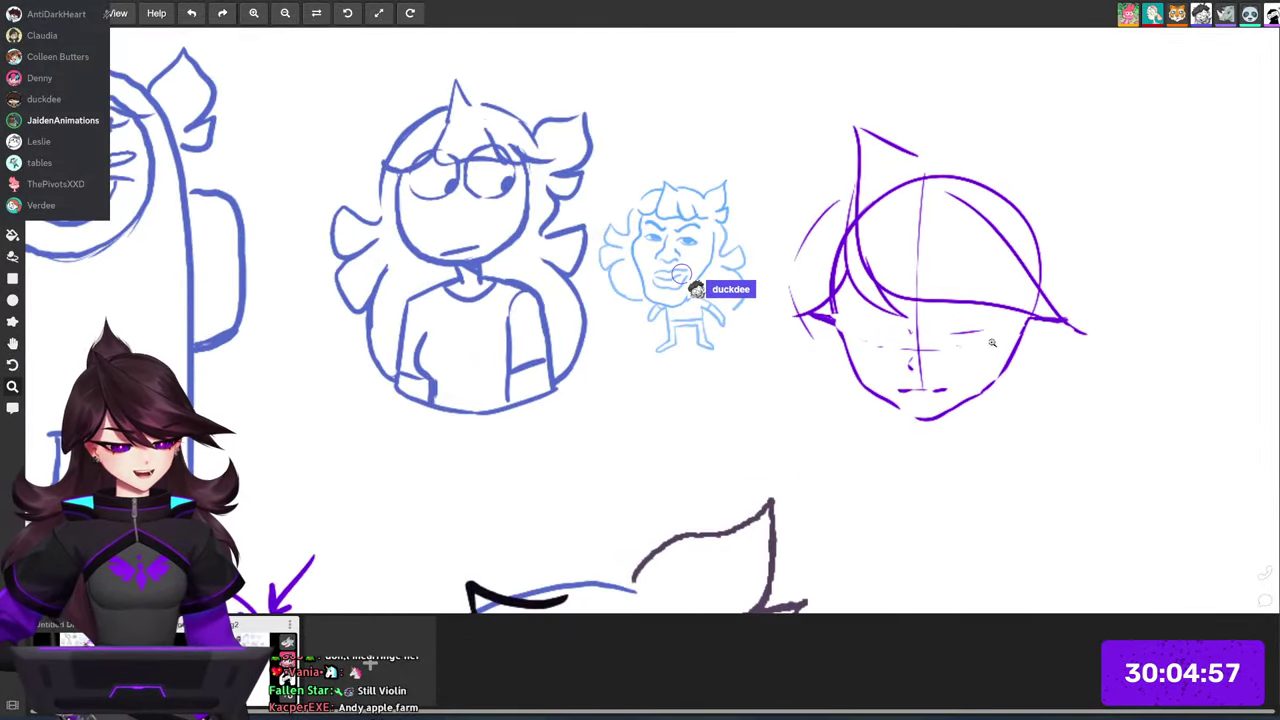
scroll(992, 343, "up", 5)
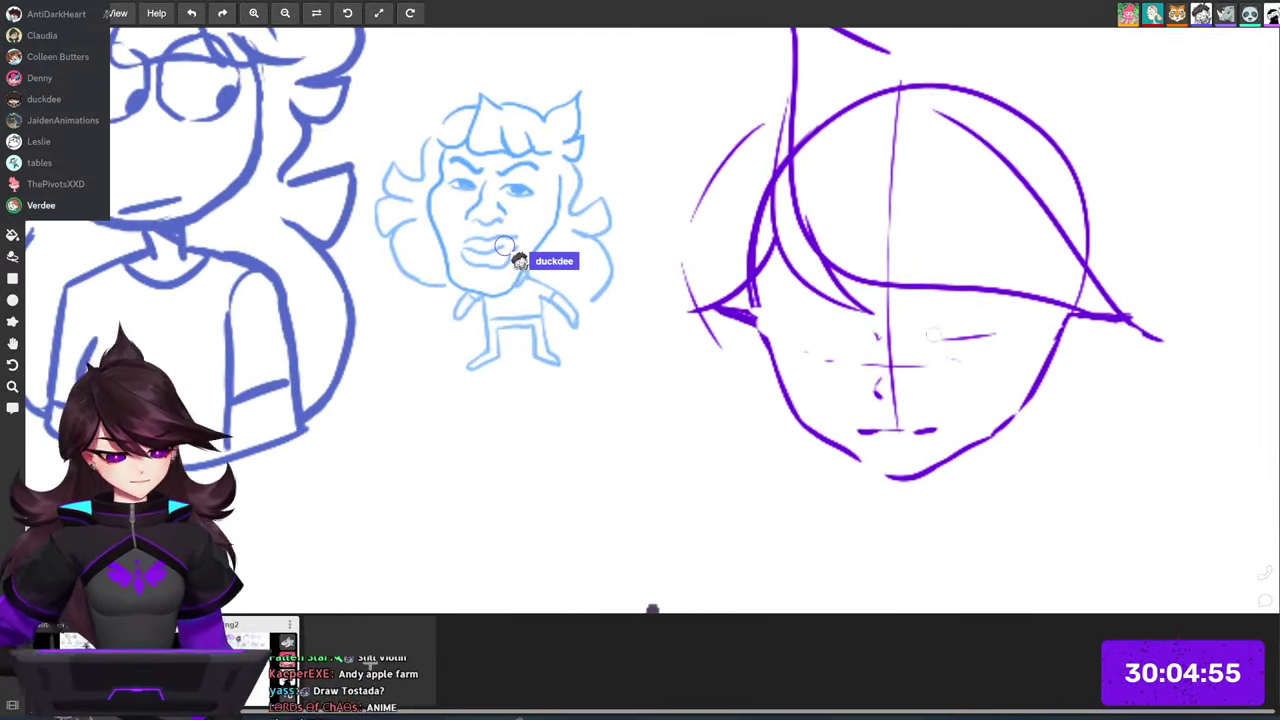
left_click_drag(918, 342, 965, 372)
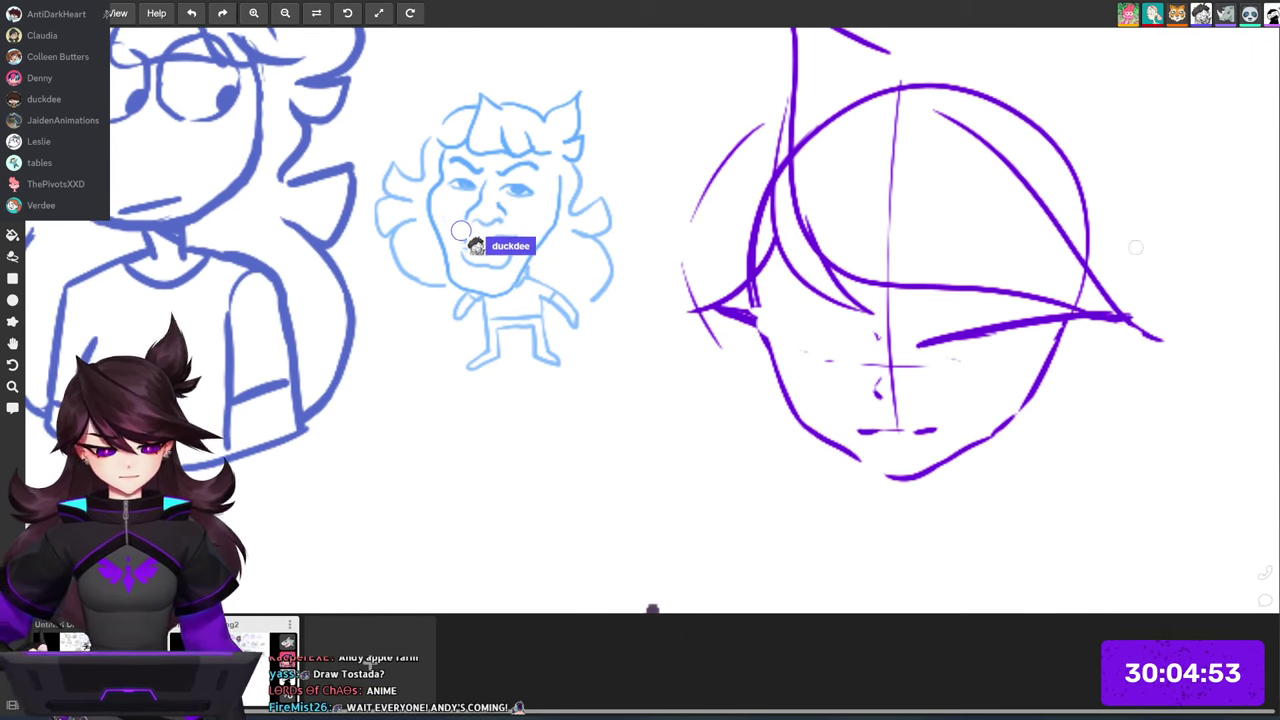
key("ctrl+z")
mouse_move(914, 325)
left_mouse_down()
mouse_move(972, 356)
mouse_move(1042, 342)
left_mouse_up()
mouse_move(700, 350)
left_mouse_down()
mouse_move(977, 306)
mouse_move(1032, 277)
mouse_move(1118, 274)
left_mouse_up()
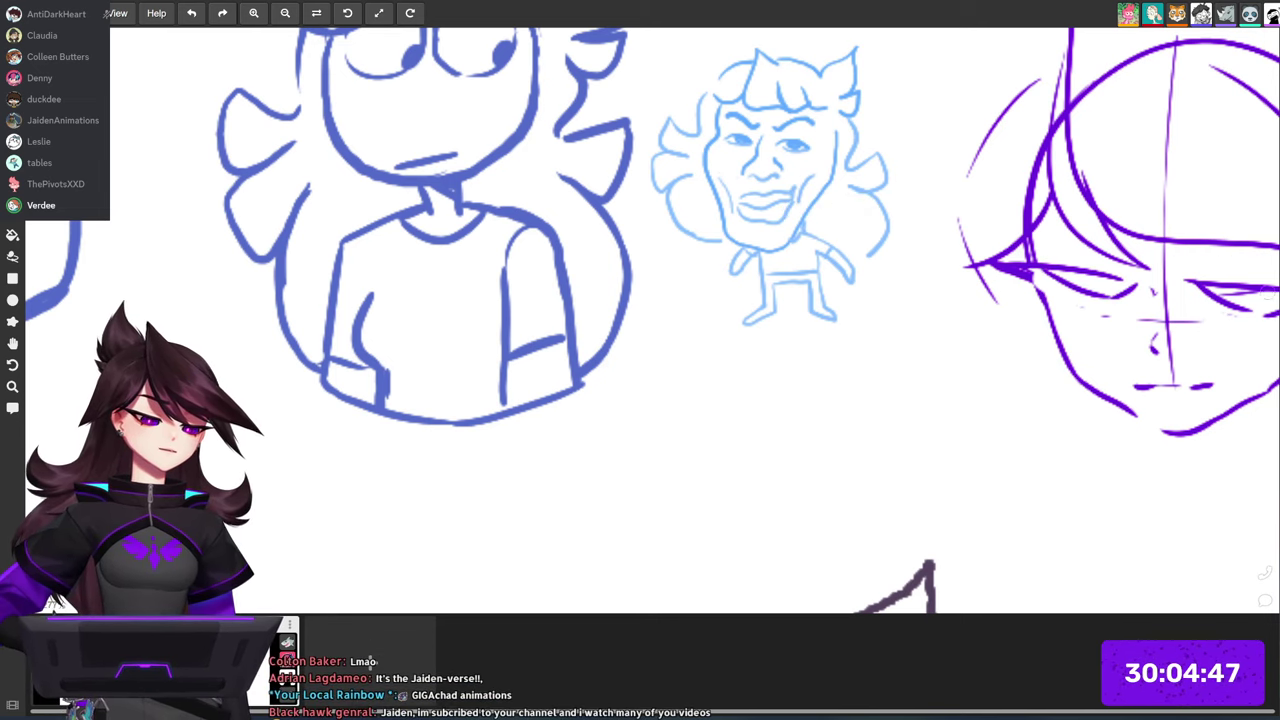
mouse_move(1195, 373)
left_mouse_down()
mouse_move(1110, 373)
mouse_move(980, 286)
mouse_move(920, 264)
left_mouse_up()
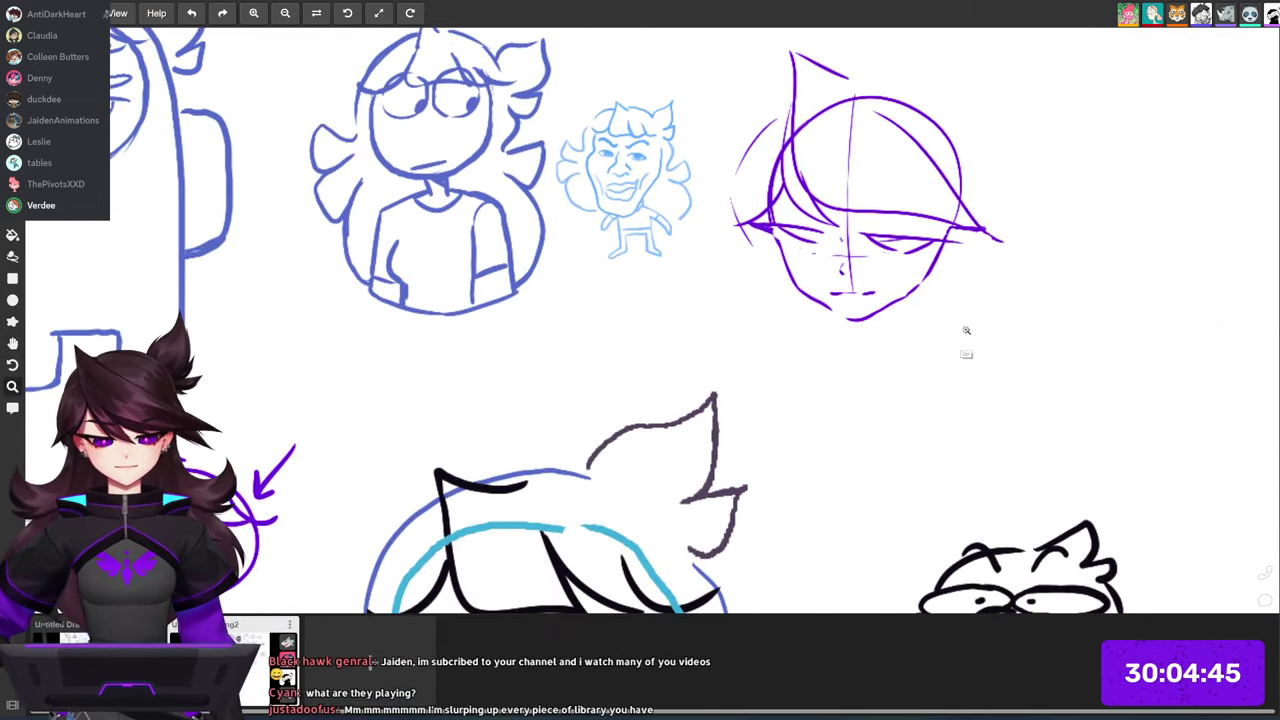
scroll(954, 328, "up", 4)
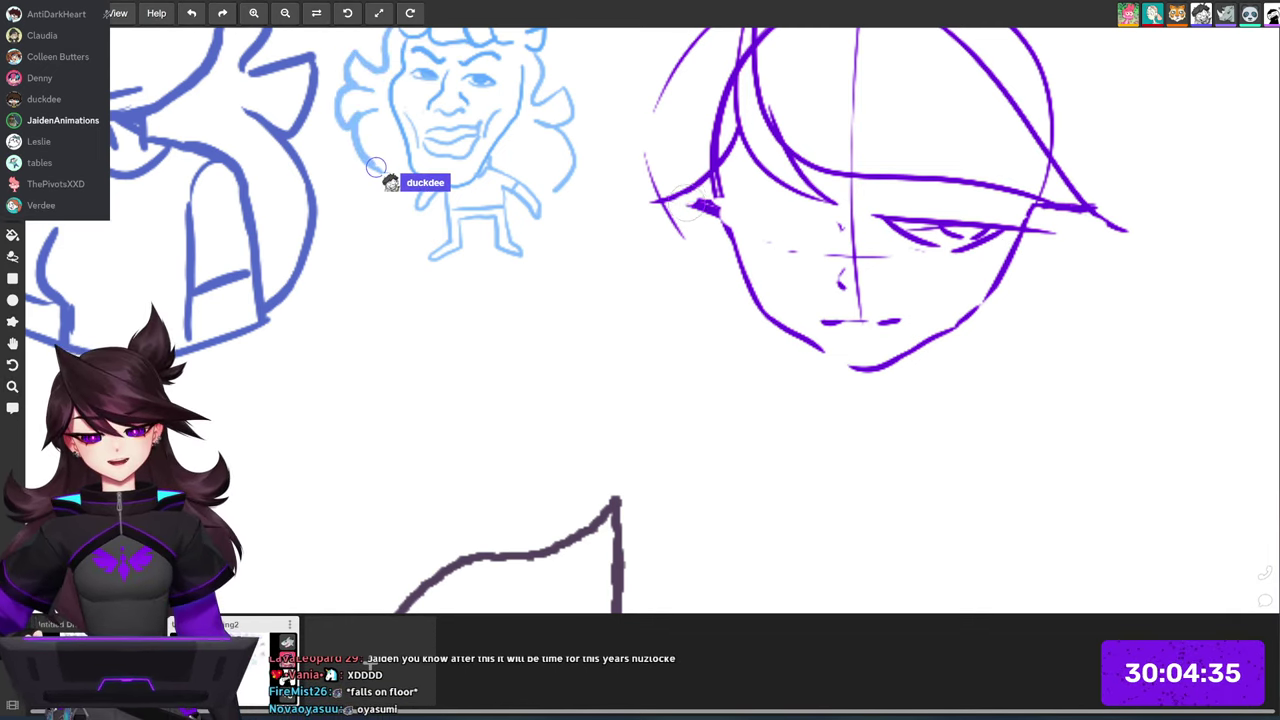
left_click_drag(704, 216, 712, 204)
scroll(960, 390, "down", 4)
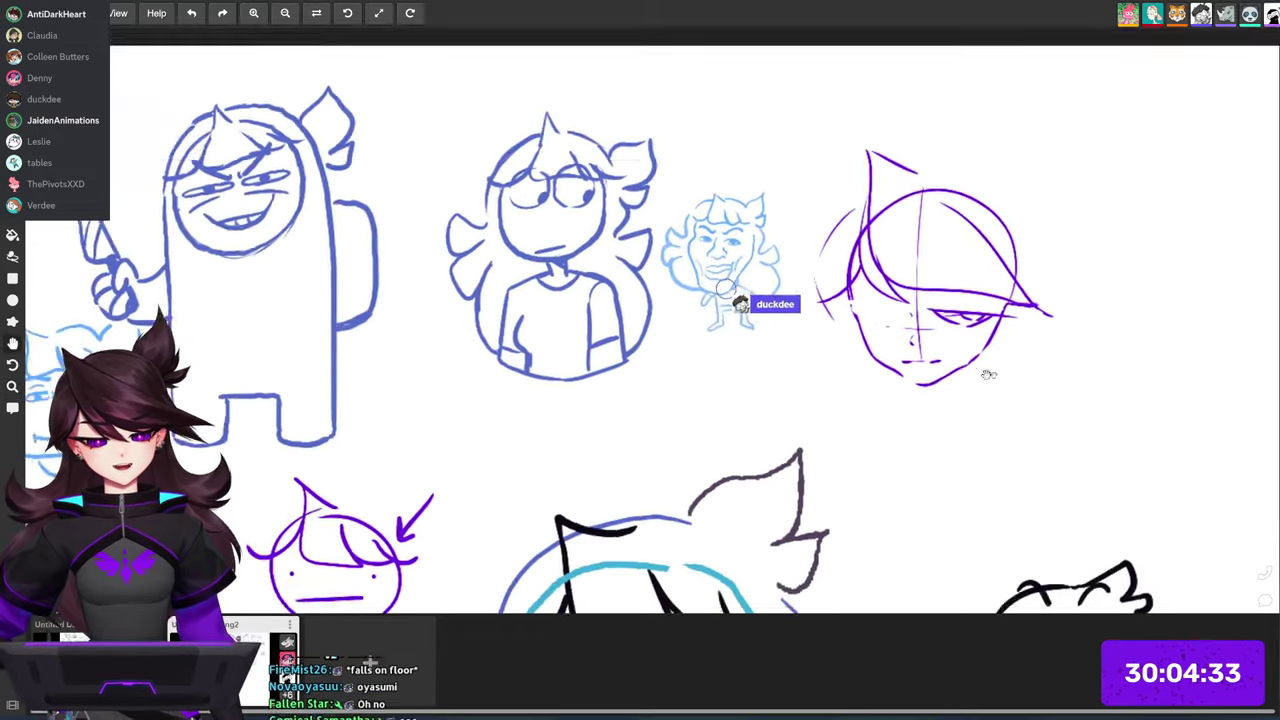
mouse_move(988, 374)
left_mouse_down()
mouse_move(1026, 291)
mouse_move(1126, 175)
left_mouse_up()
scroll(1014, 326, "down", 3)
scroll(1140, 300, "down", 4)
left_click_drag(1115, 375, 850, 460)
scroll(1052, 285, "up", 3)
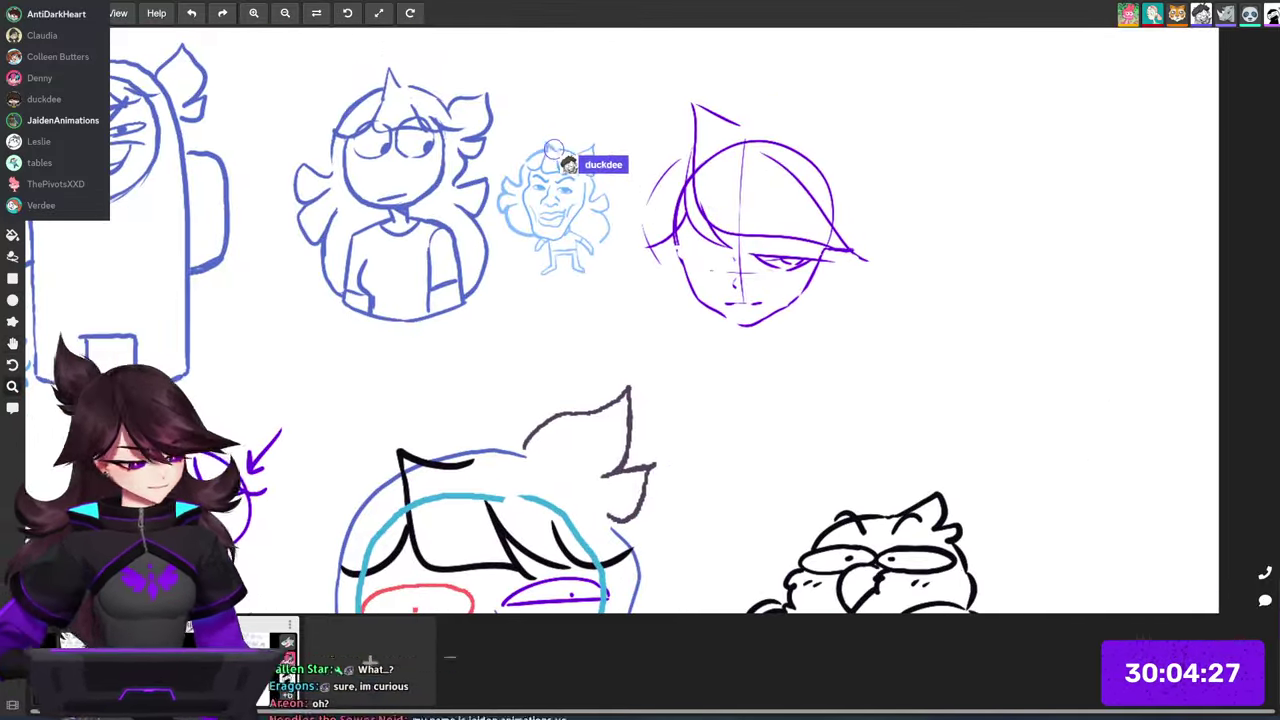
mouse_move(973, 176)
left_mouse_down()
mouse_move(935, 245)
mouse_move(975, 150)
mouse_move(1092, 330)
left_mouse_up()
key("ctrl+z")
left_click_drag(928, 240, 1141, 282)
key("ctrl+z")
key("ctrl+z")
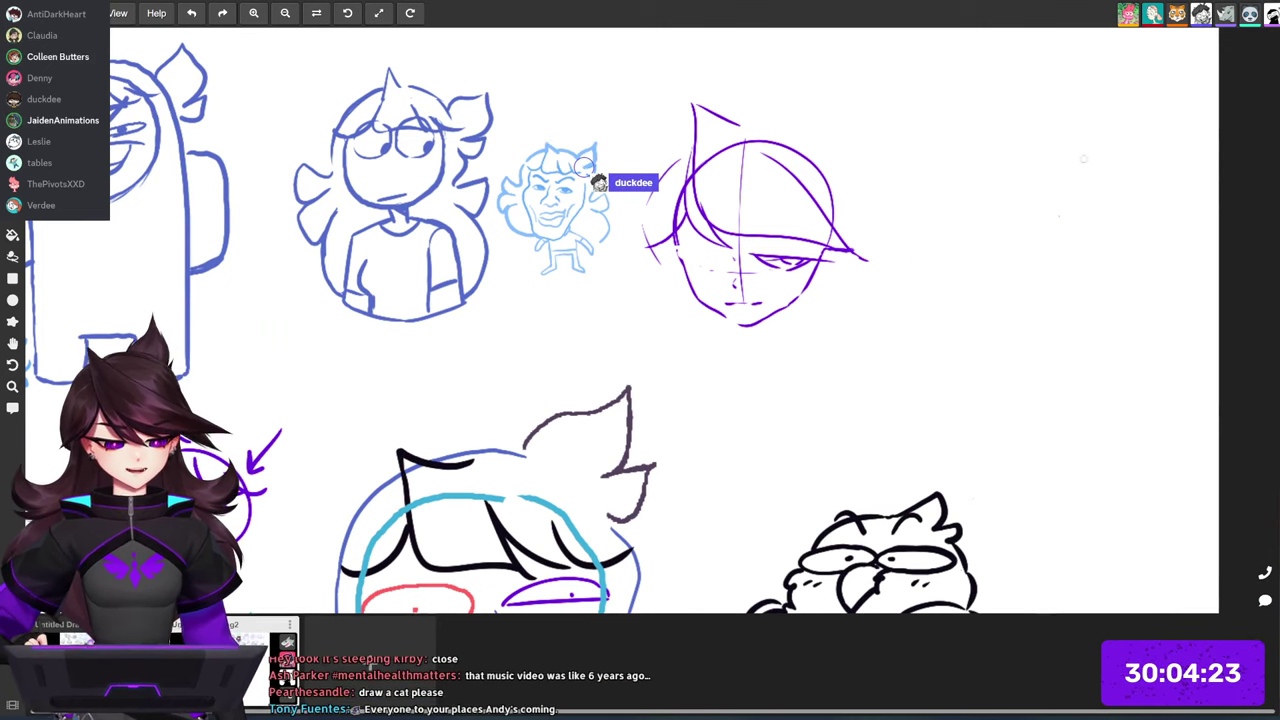
key("ctrl+z")
Step: Draw an open-mouthed purple character with side-swept bangs, long side locks and shoulders, shift it left and outline a wavy ponytail
left_click_drag(996, 135, 1138, 198)
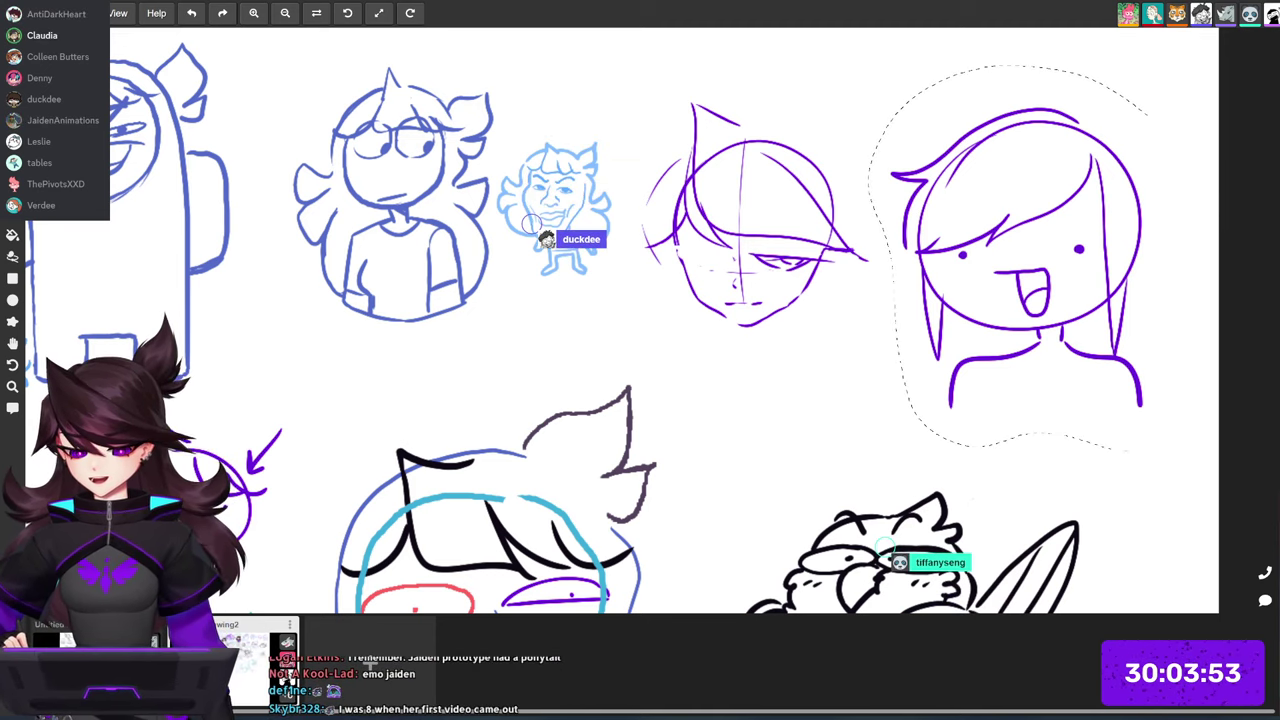
key("ctrl+t")
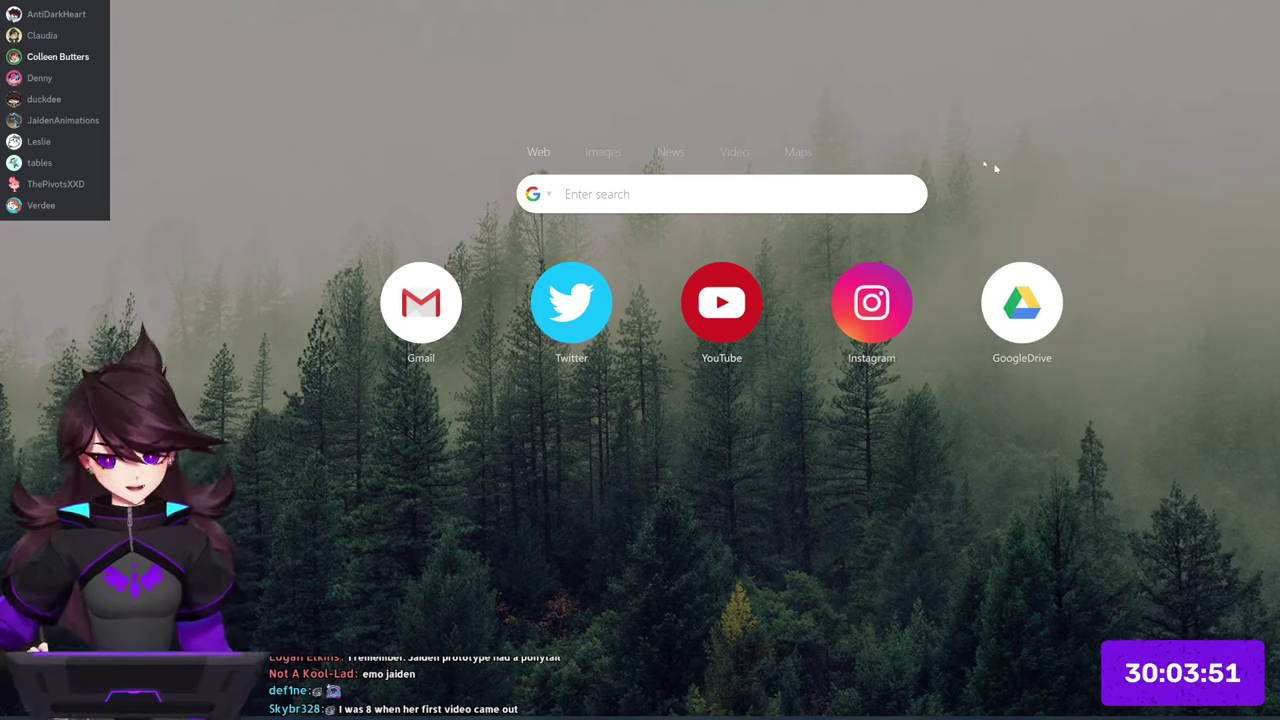
key("ctrl+w")
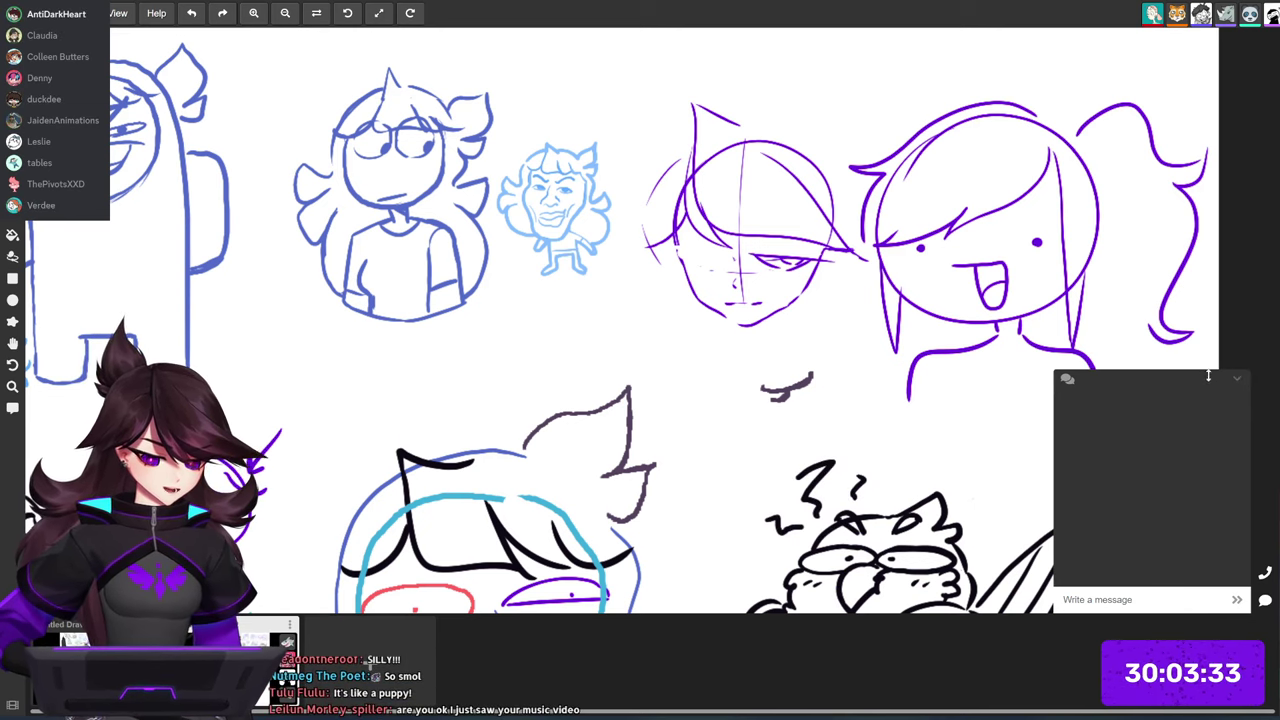
left_click(1263, 599)
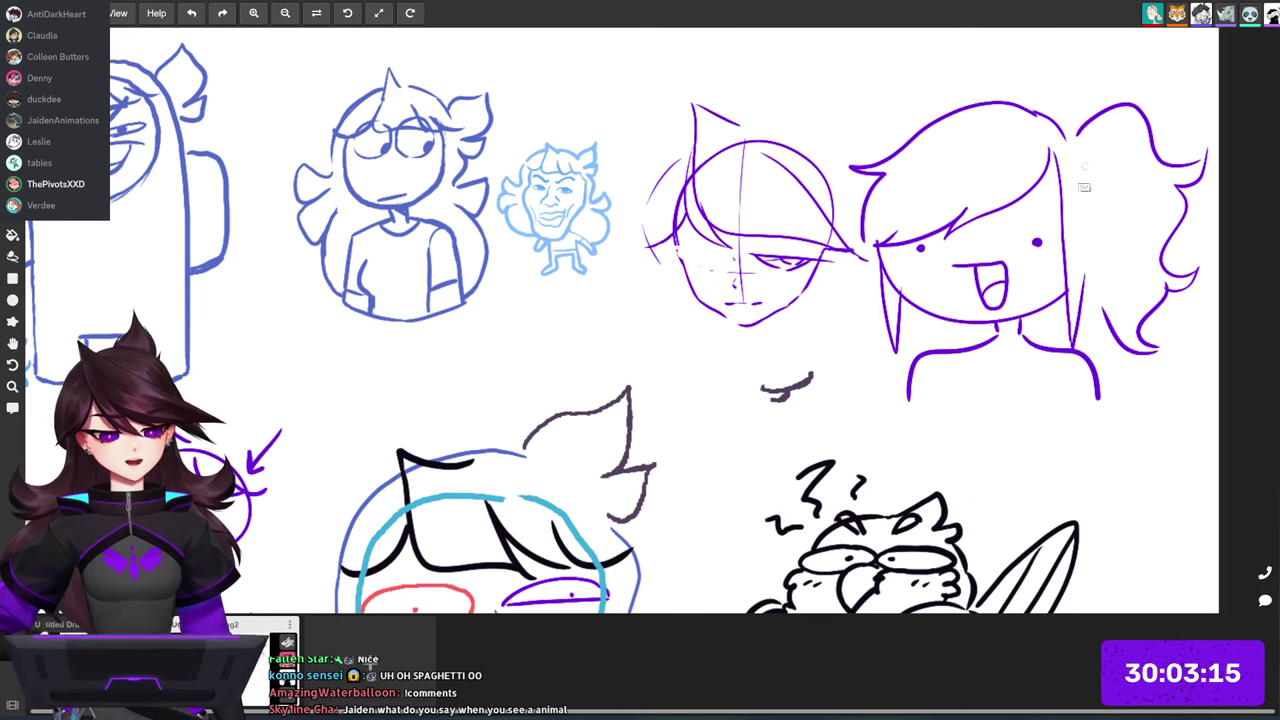
Step: Finish the ponytailed character with a back-of-head line, an ear and a collar, and add an arrow pointing at its hair
mouse_move(1084, 160)
left_mouse_down()
mouse_move(1092, 214)
mouse_move(1122, 240)
mouse_move(1088, 274)
left_mouse_up()
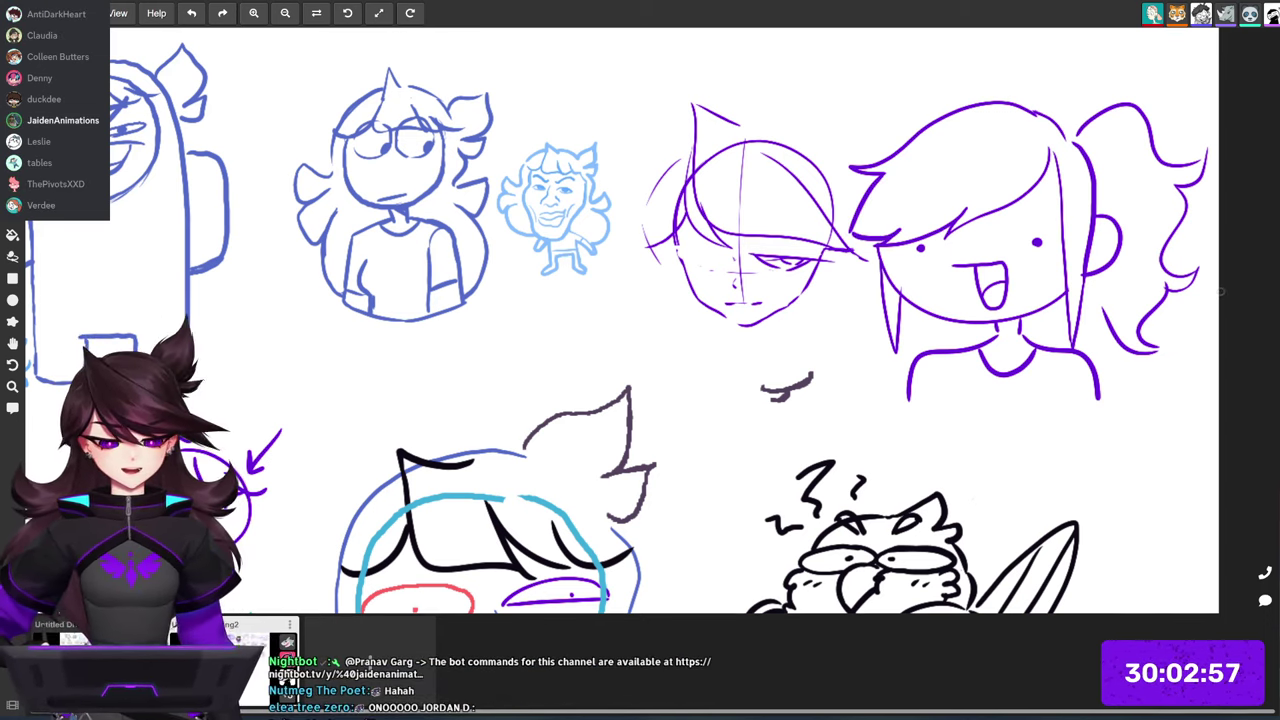
key("z")
mouse_move(1082, 338)
left_mouse_down()
mouse_move(1030, 370)
mouse_move(1190, 212)
left_mouse_up()
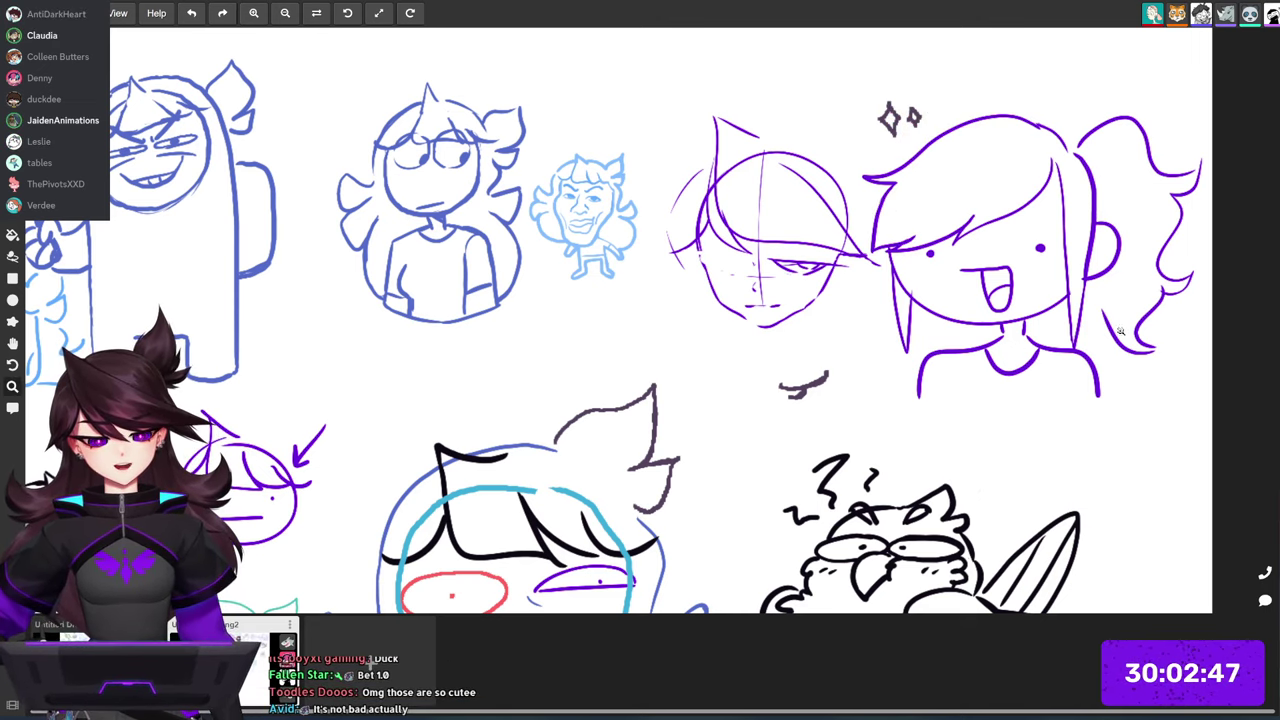
left_click_drag(1120, 331, 963, 238)
key("space")
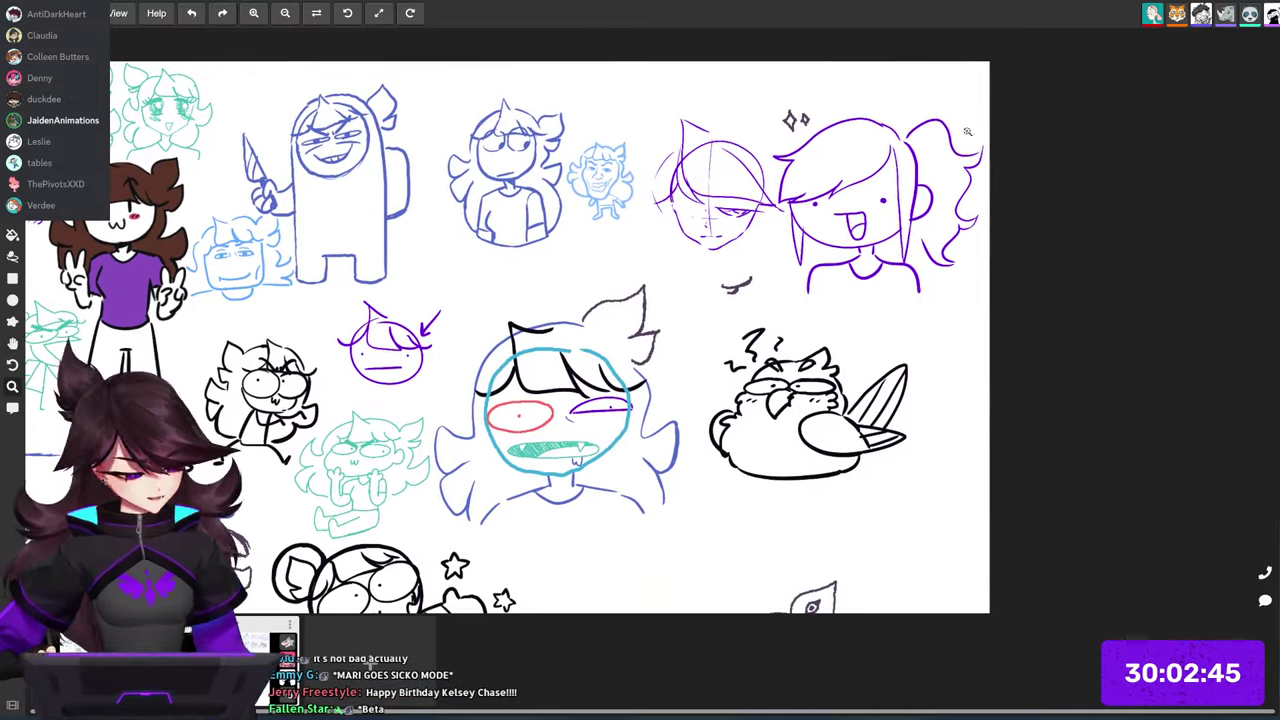
left_click_drag(966, 368, 1086, 332)
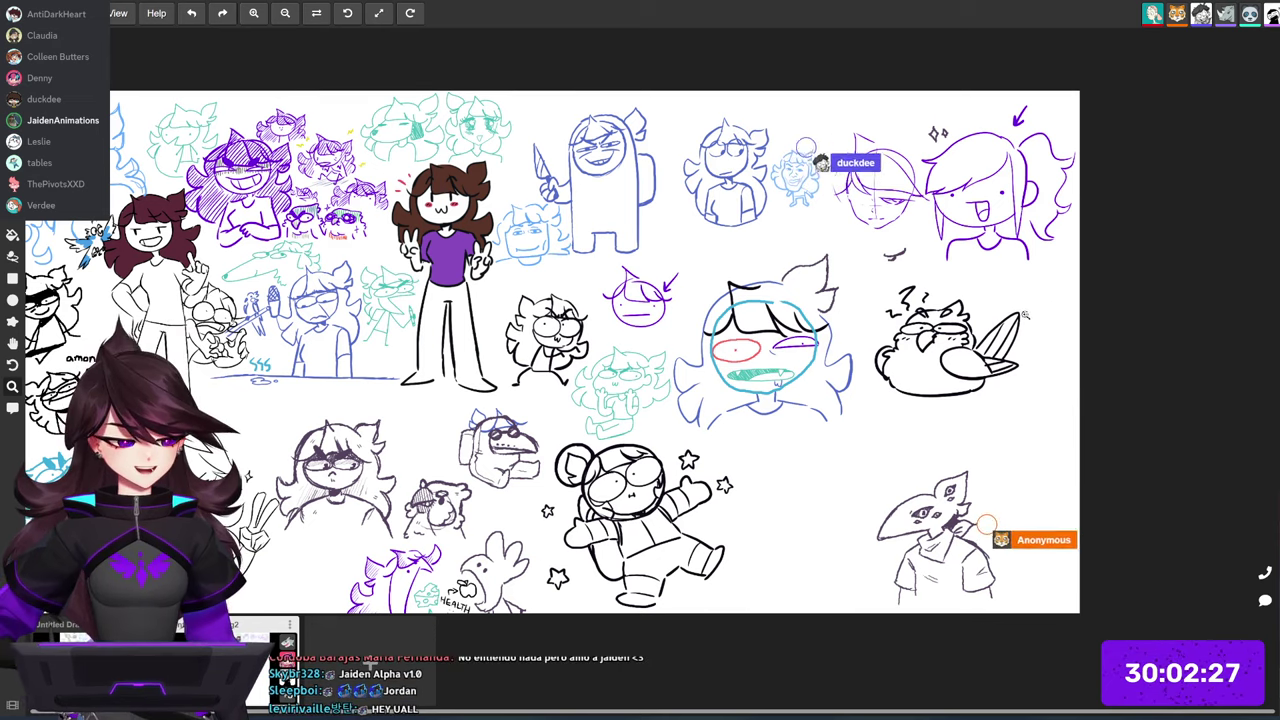
mouse_move(1023, 310)
left_mouse_down()
mouse_move(961, 324)
mouse_move(969, 317)
left_mouse_up()
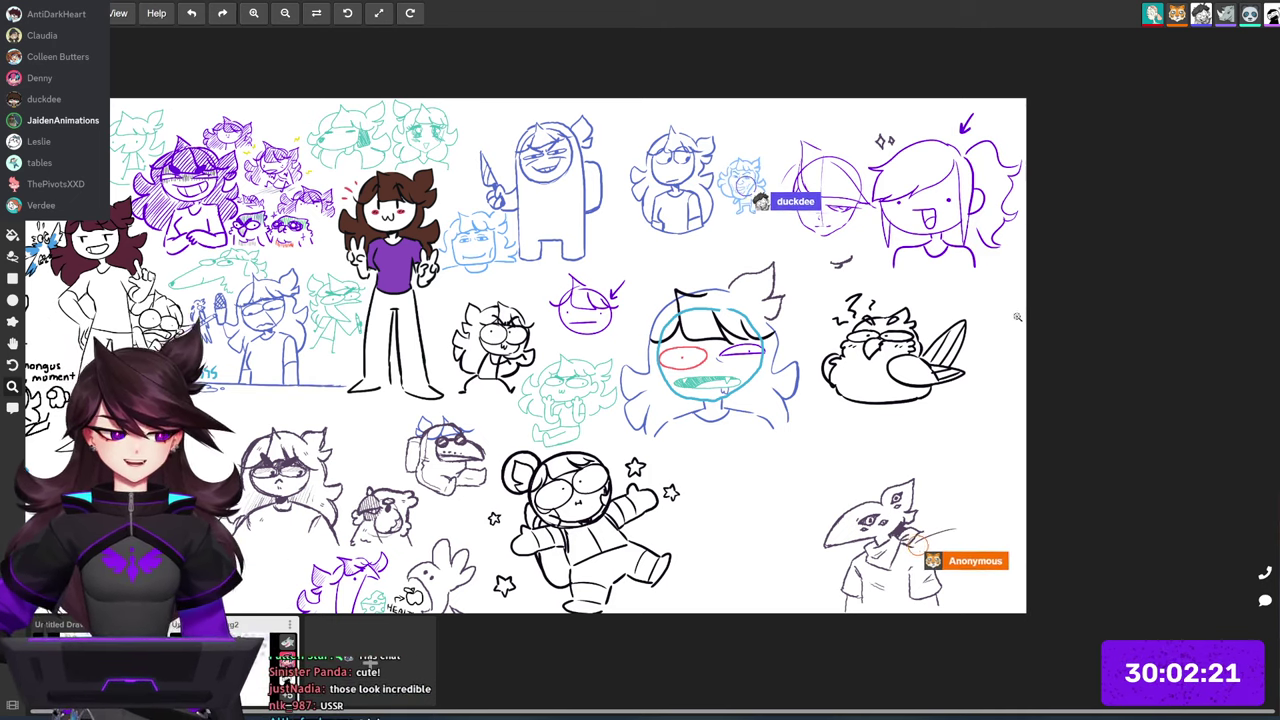
Step: Erase the purple face with construction lines and draw a small smiling character with parted bangs and wavy hair in its place
left_click_drag(899, 216, 997, 137)
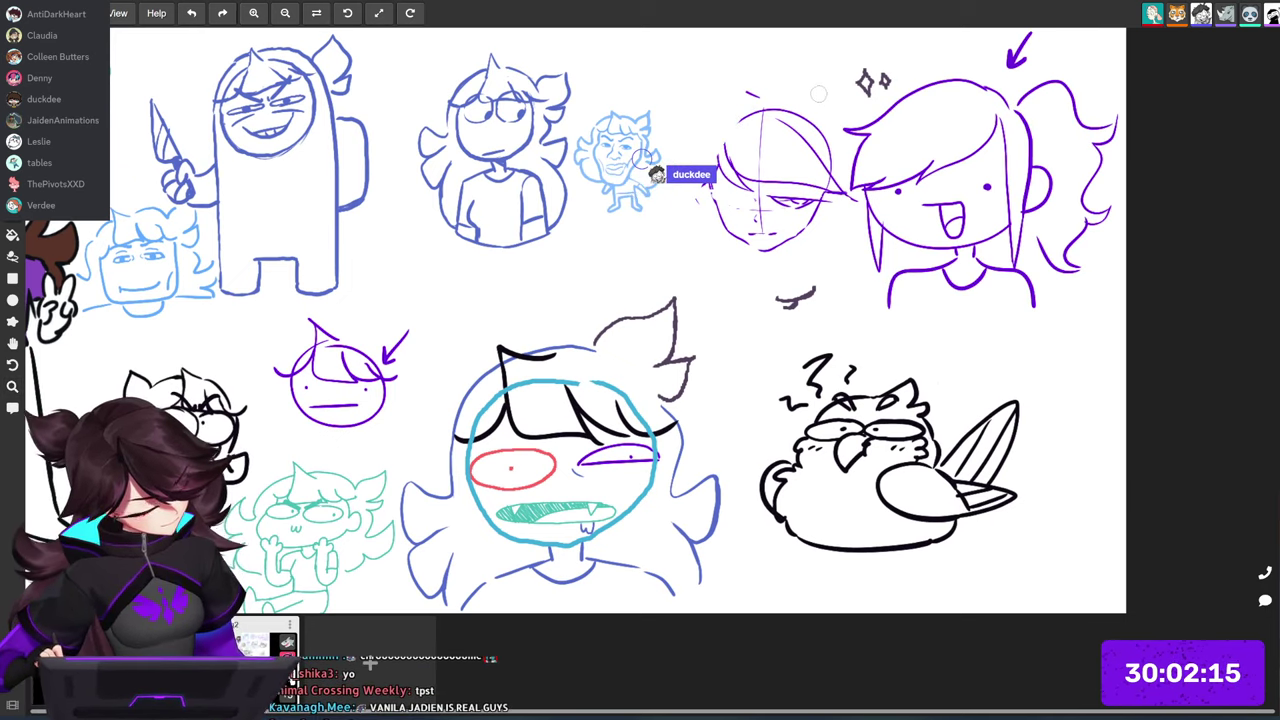
mouse_move(771, 83)
left_mouse_down()
mouse_move(803, 90)
mouse_move(802, 140)
mouse_move(816, 146)
mouse_move(826, 231)
left_mouse_up()
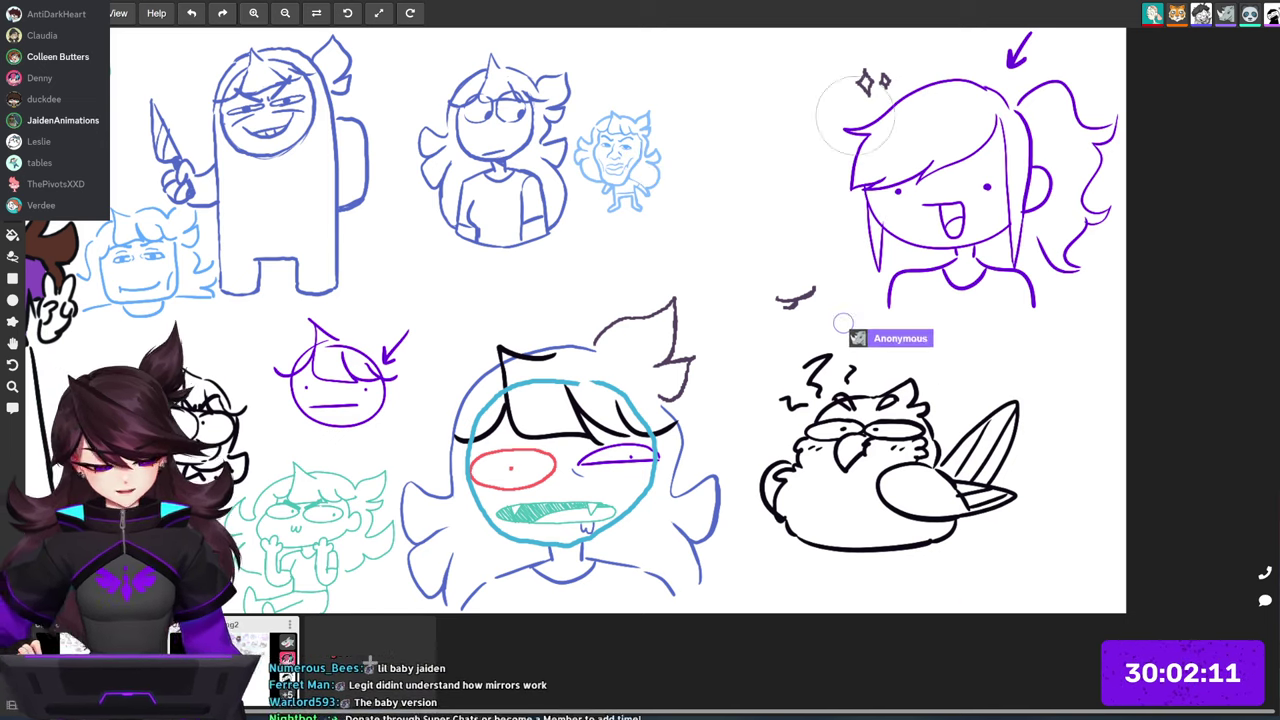
key("space")
left_click_drag(1043, 214, 1155, 274)
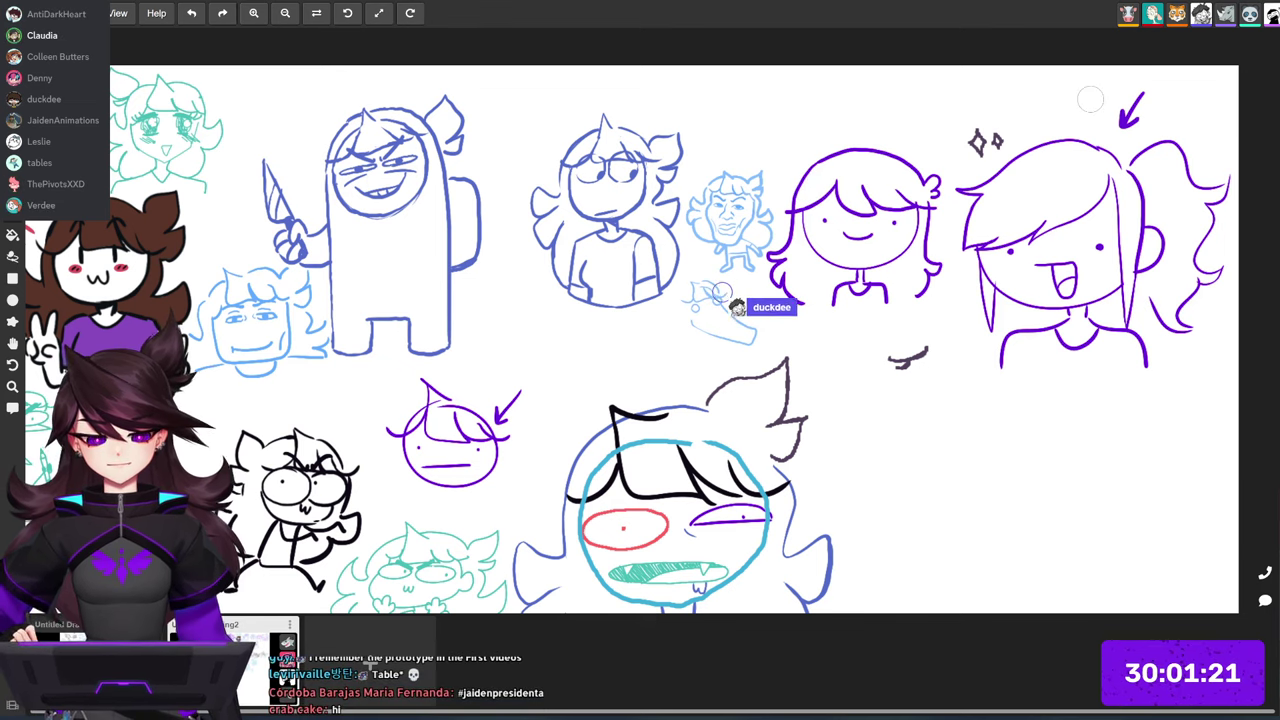
Step: Try adding an arrow above the smiling wavy-haired character
scroll(953, 262, "down", 3)
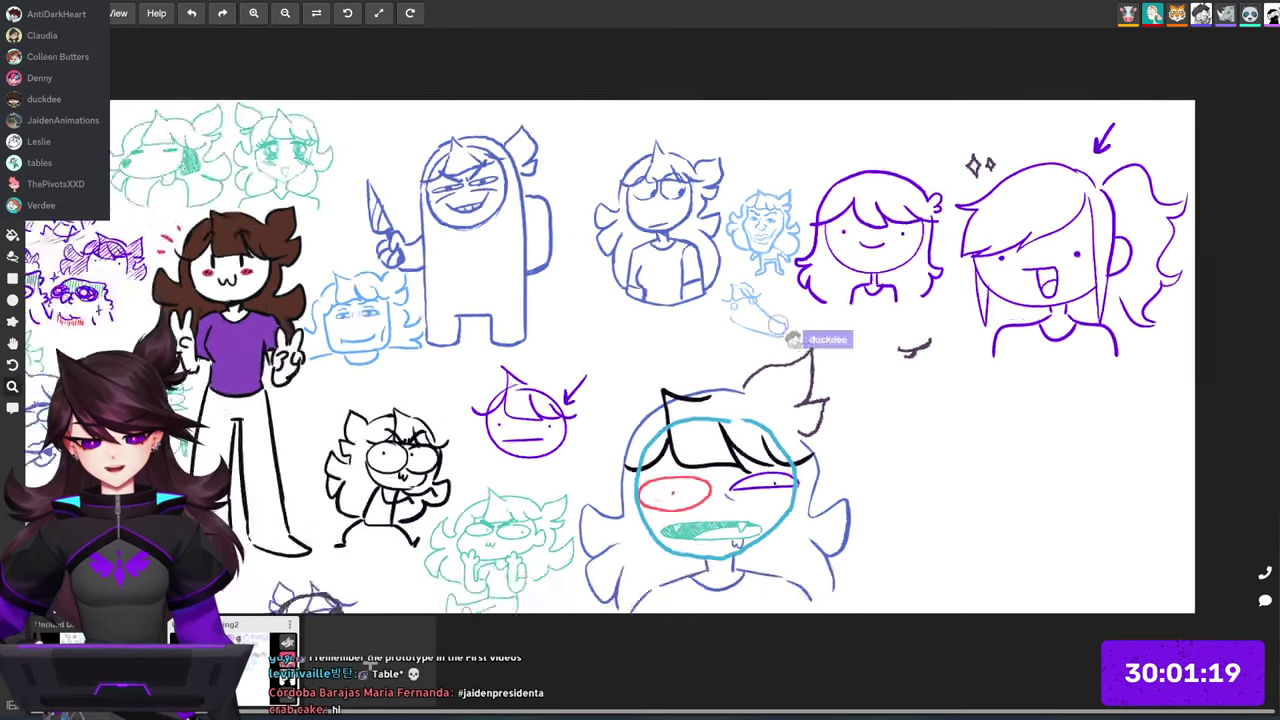
left_click_drag(1028, 336, 1029, 199)
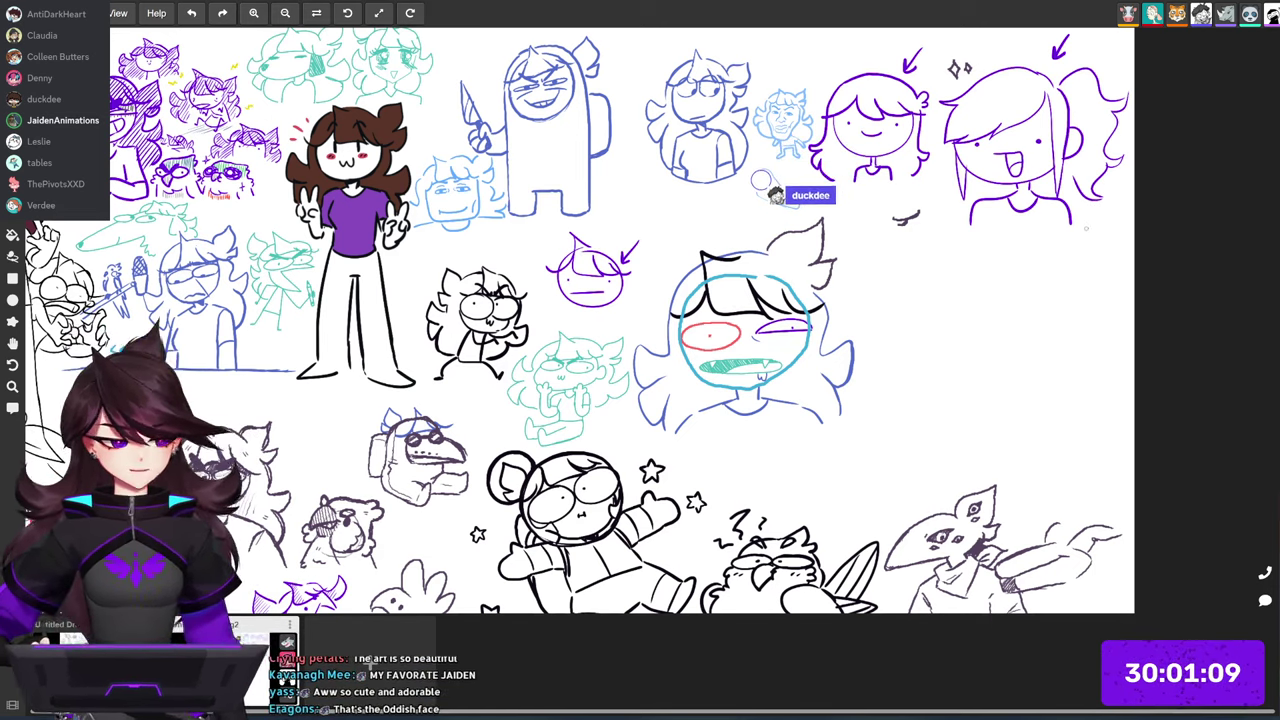
left_click_drag(1085, 212, 1045, 258)
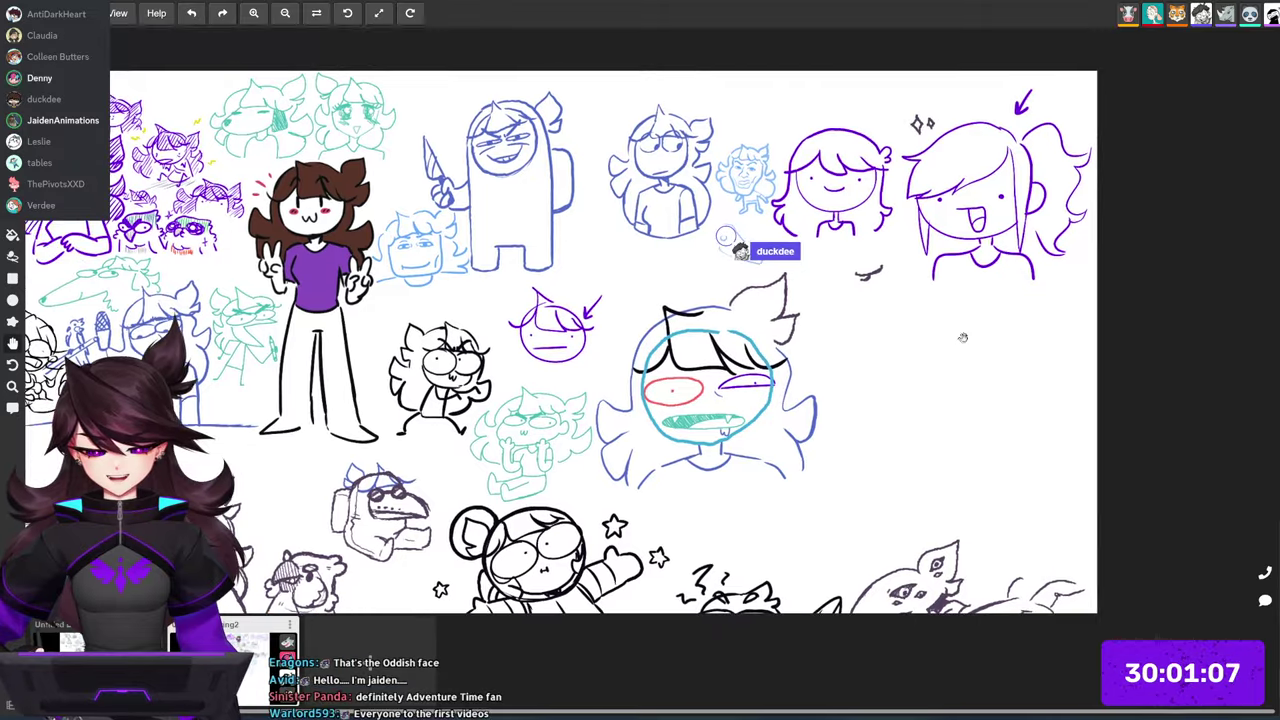
mouse_move(963, 337)
left_mouse_down()
mouse_move(963, 317)
mouse_move(980, 332)
left_mouse_up()
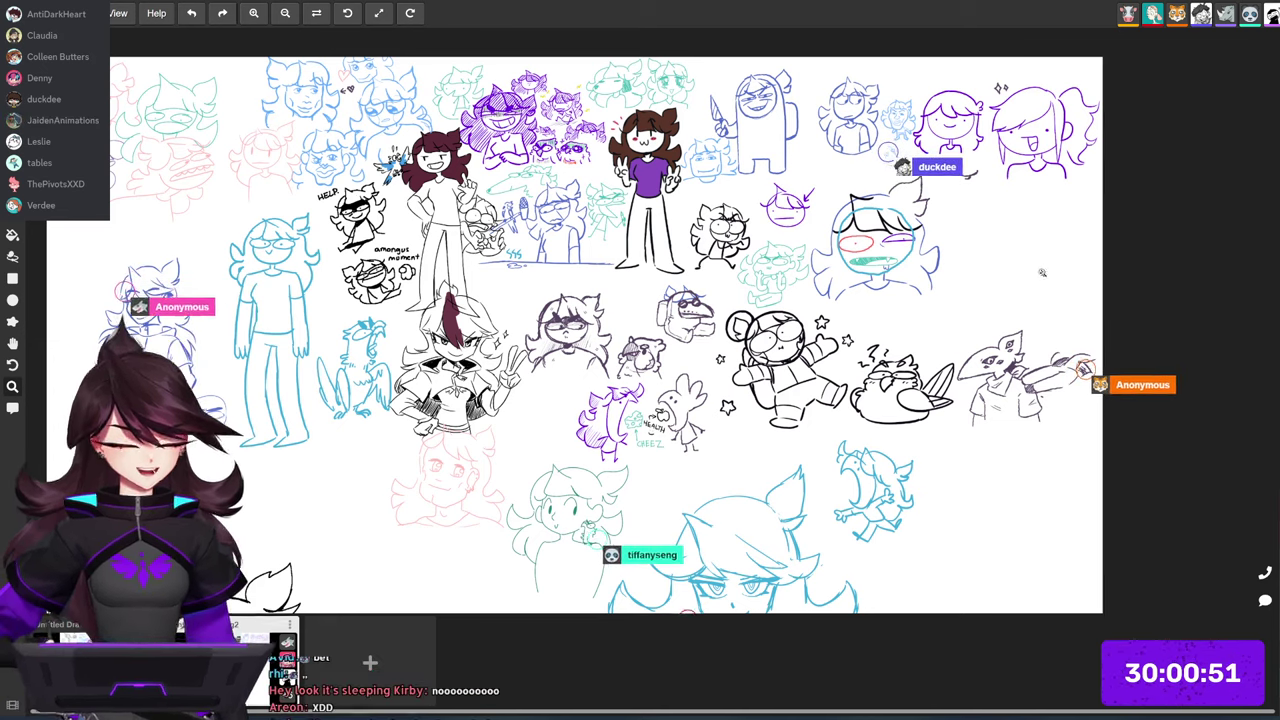
Step: Sketch a purple round head with a pointed chin, sharp half-lidded eyes, nose and small mouth in the blank area below the ponytailed character
key("space")
left_click_drag(989, 314, 1036, 288)
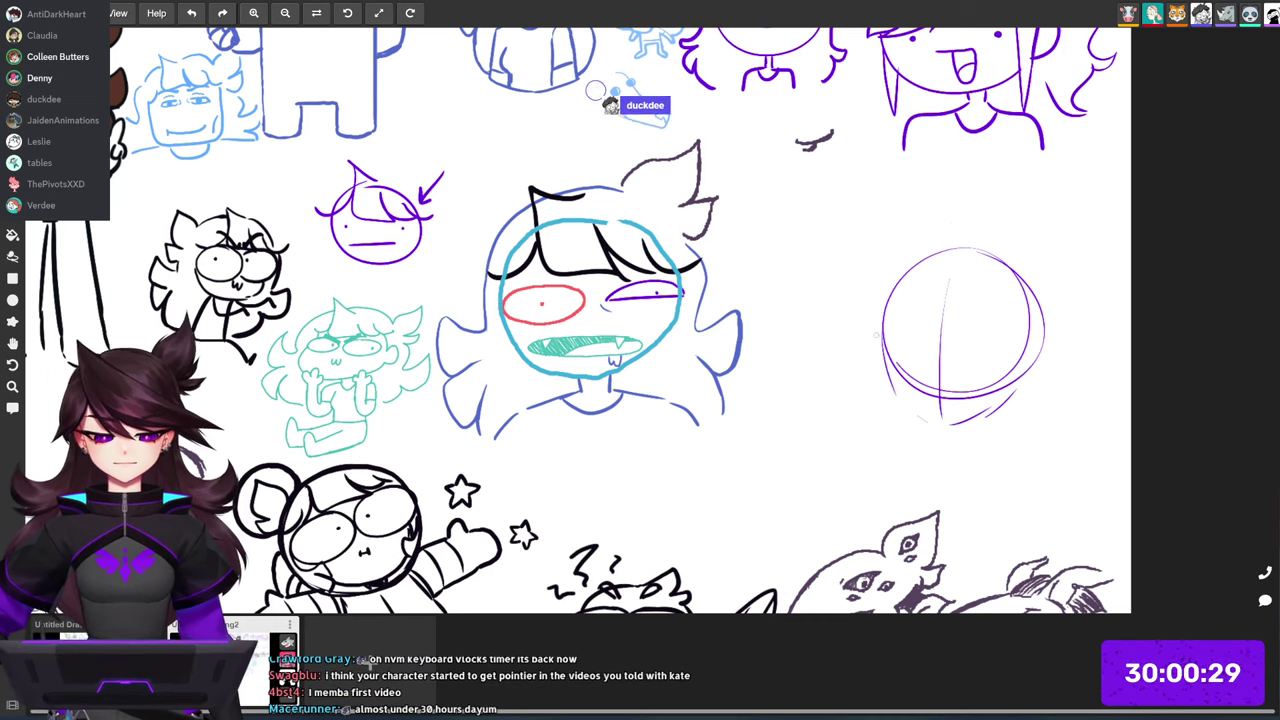
left_click_drag(1027, 380, 1088, 311)
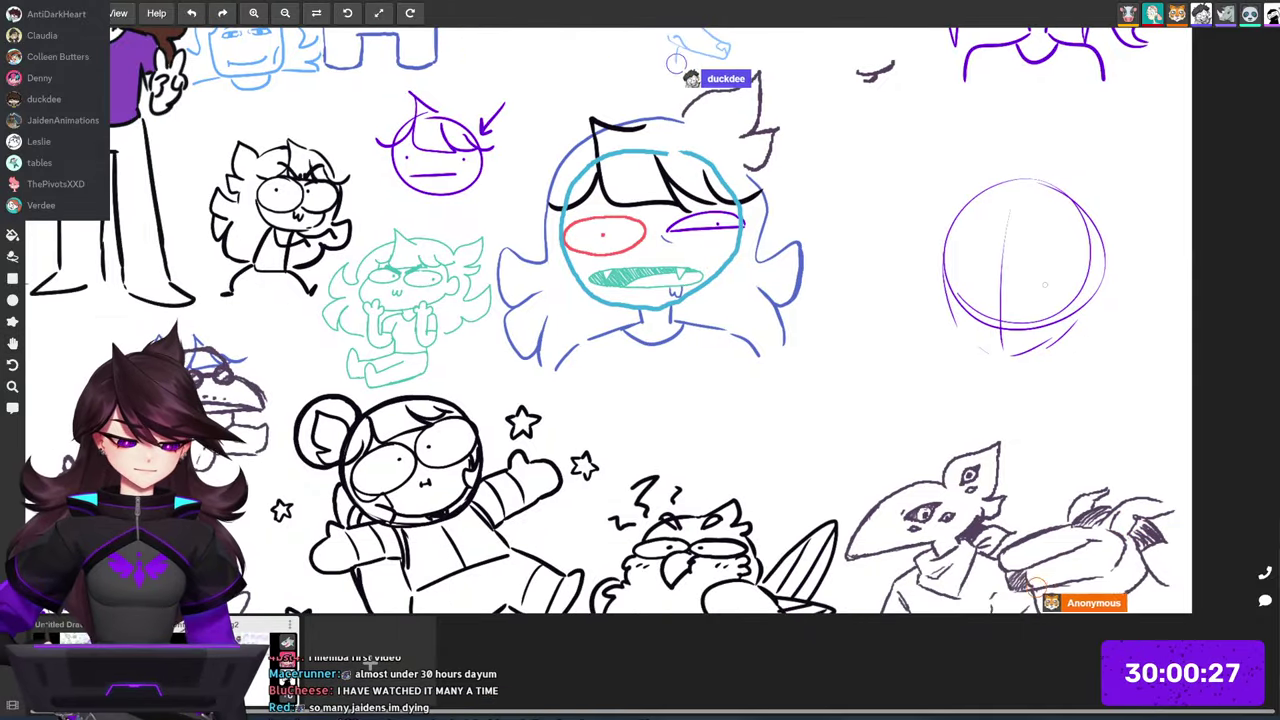
left_click_drag(1023, 278, 1125, 288)
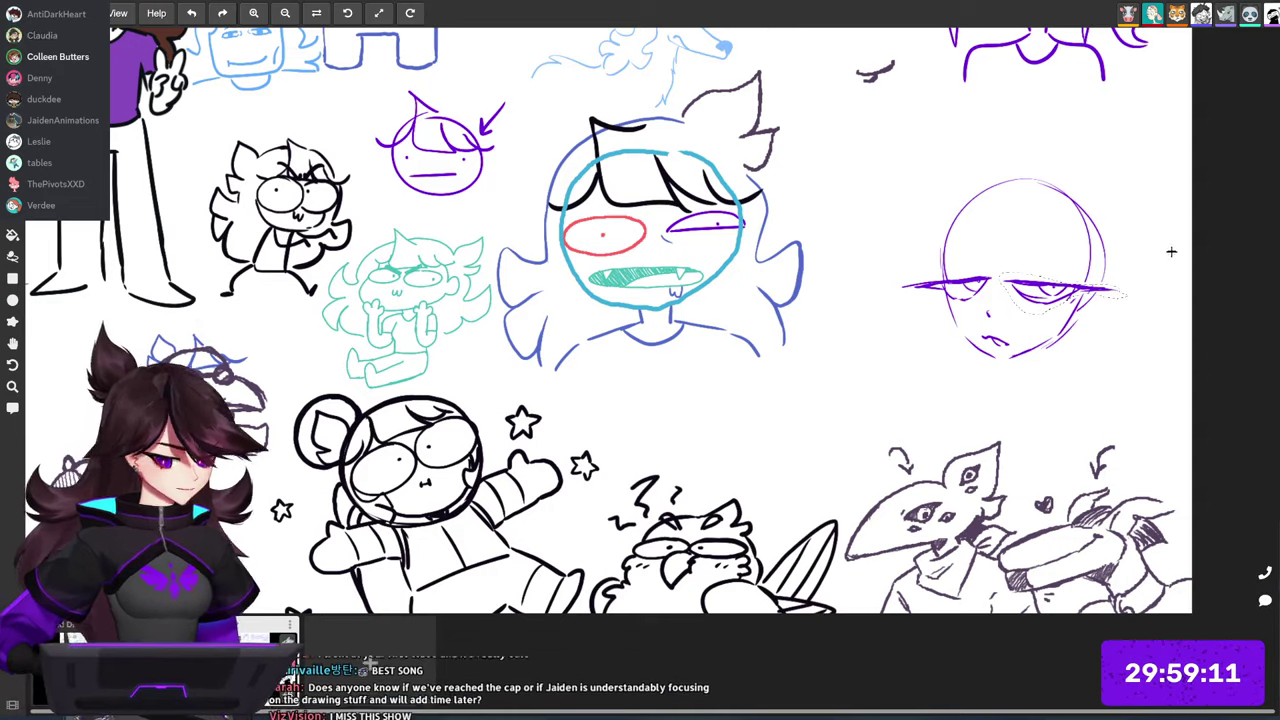
Step: Look over the whole shared canvas, comparing the new purple head with the other artists' sketches
scroll(1040, 390, "down", 3)
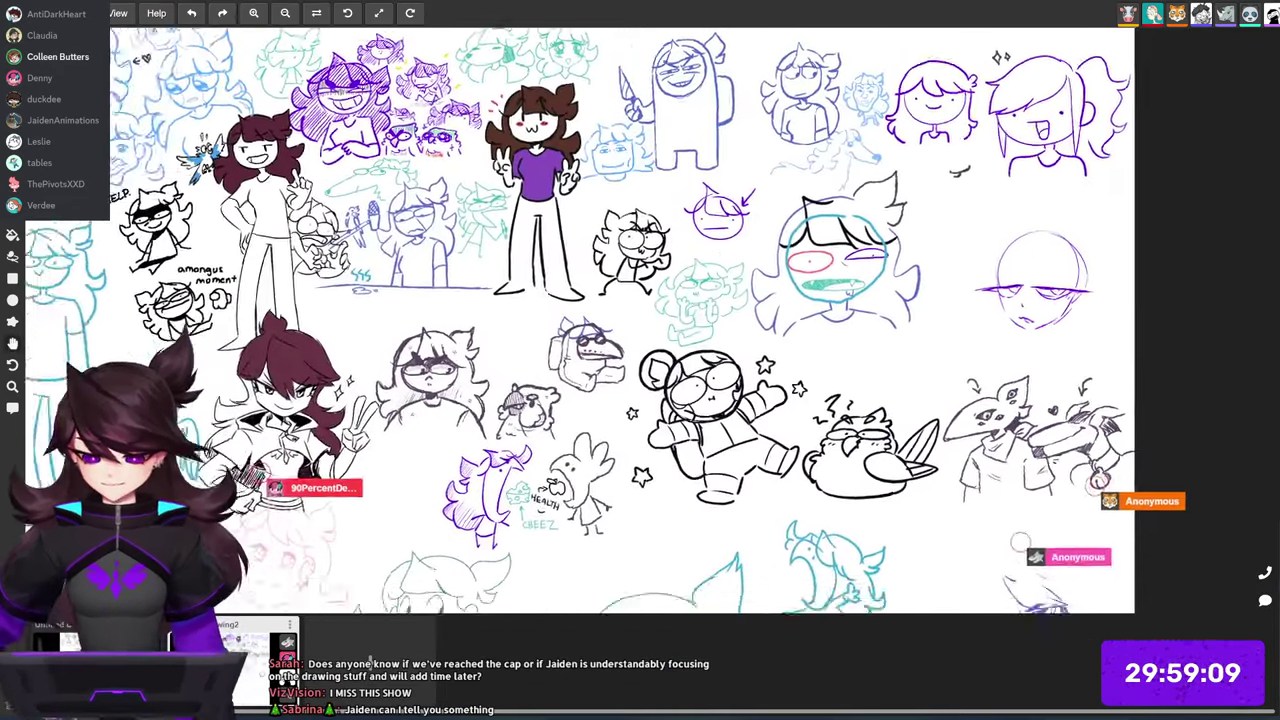
left_click_drag(1066, 410, 1120, 292)
scroll(1120, 292, "down", 2)
mouse_move(1092, 337)
left_mouse_down()
mouse_move(1134, 301)
mouse_move(1240, 305)
mouse_move(1237, 325)
mouse_move(1245, 112)
mouse_move(1221, 104)
mouse_move(1093, 370)
mouse_move(1018, 469)
left_mouse_up()
key("z")
Step: Draw a pointed tuft above the half-lidded purple head and long bangs sweeping down over both eyes
scroll(1036, 355, "up", 5)
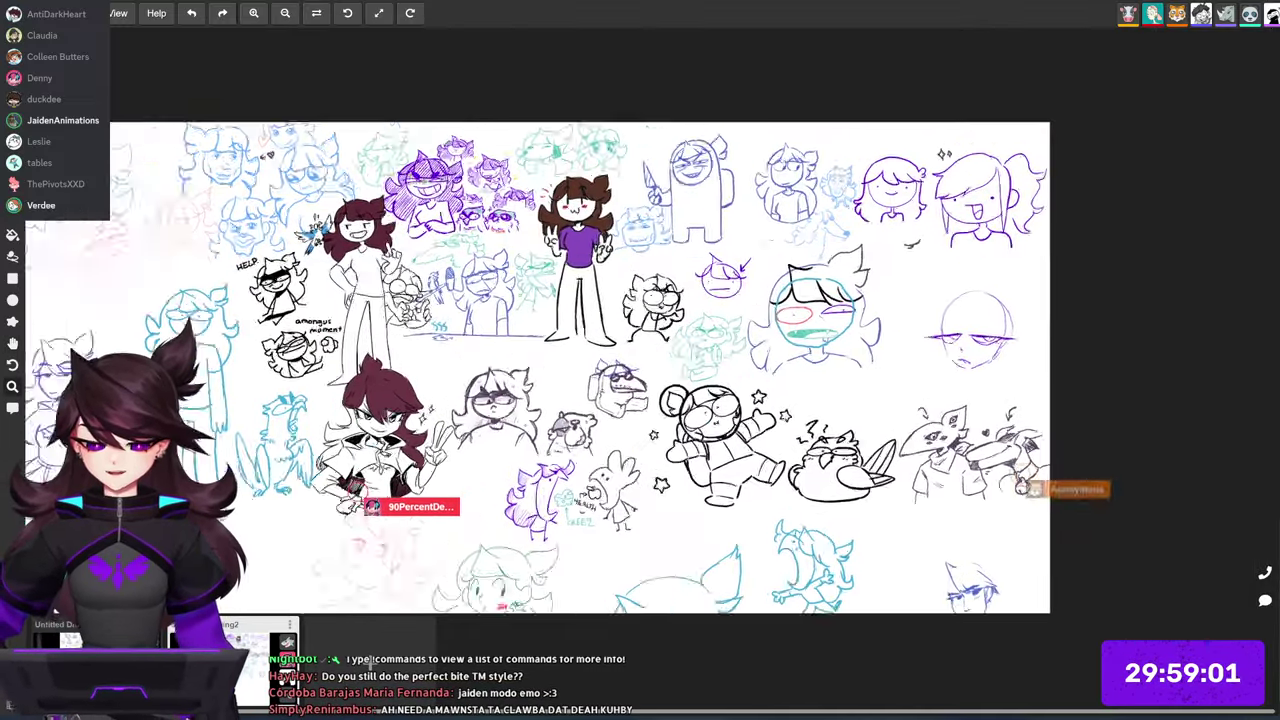
scroll(1050, 350, "up", 2)
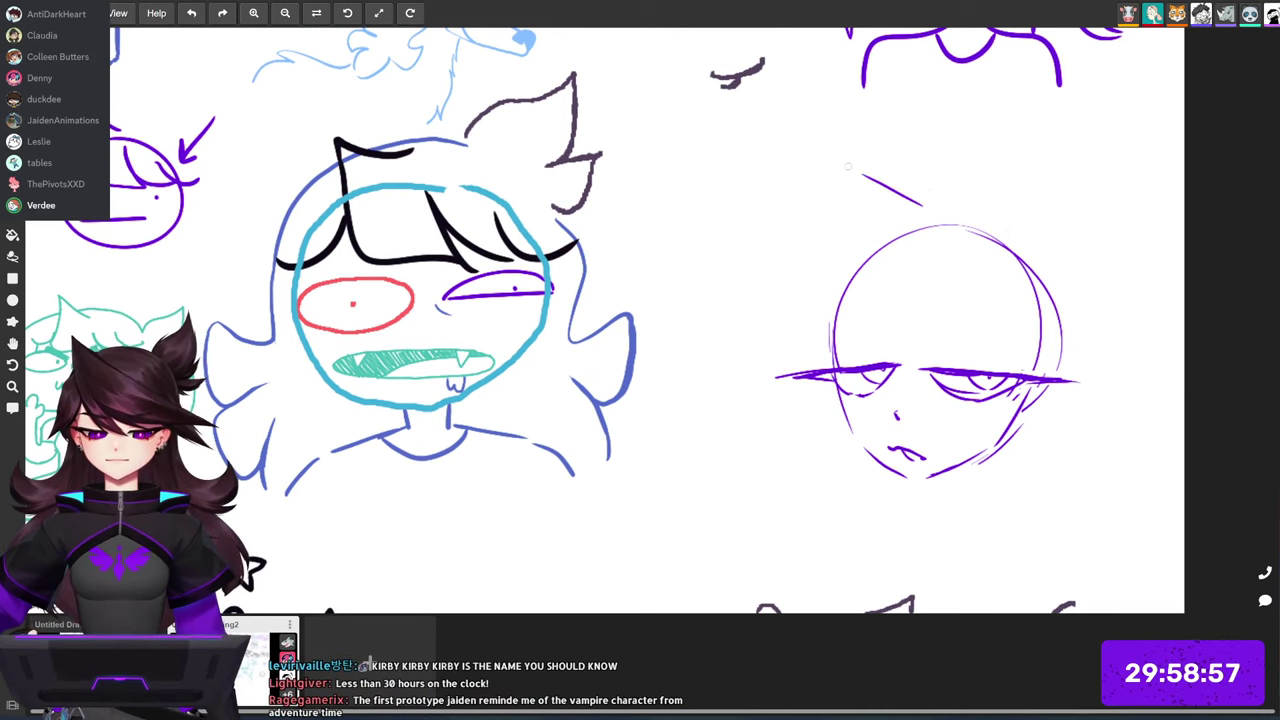
left_click_drag(862, 176, 838, 320)
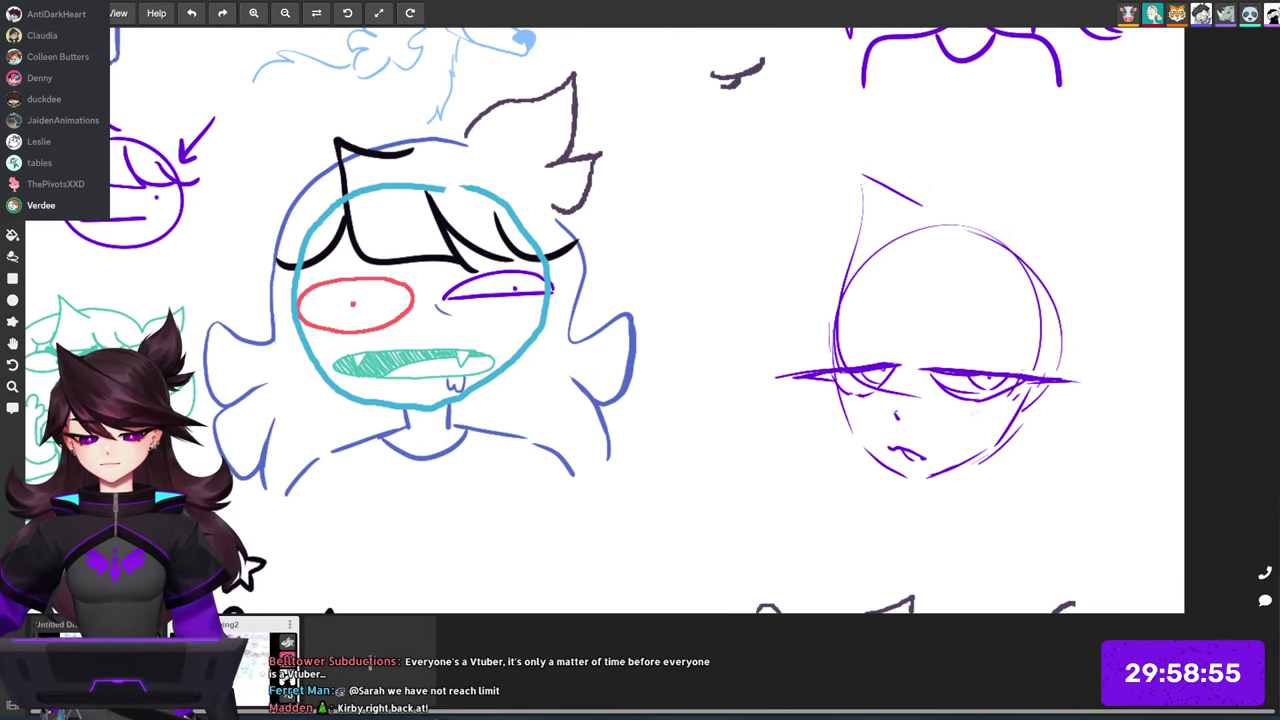
key("ctrl+z")
mouse_move(862, 178)
left_mouse_down()
mouse_move(860, 252)
mouse_move(910, 356)
left_mouse_up()
key("ctrl+z")
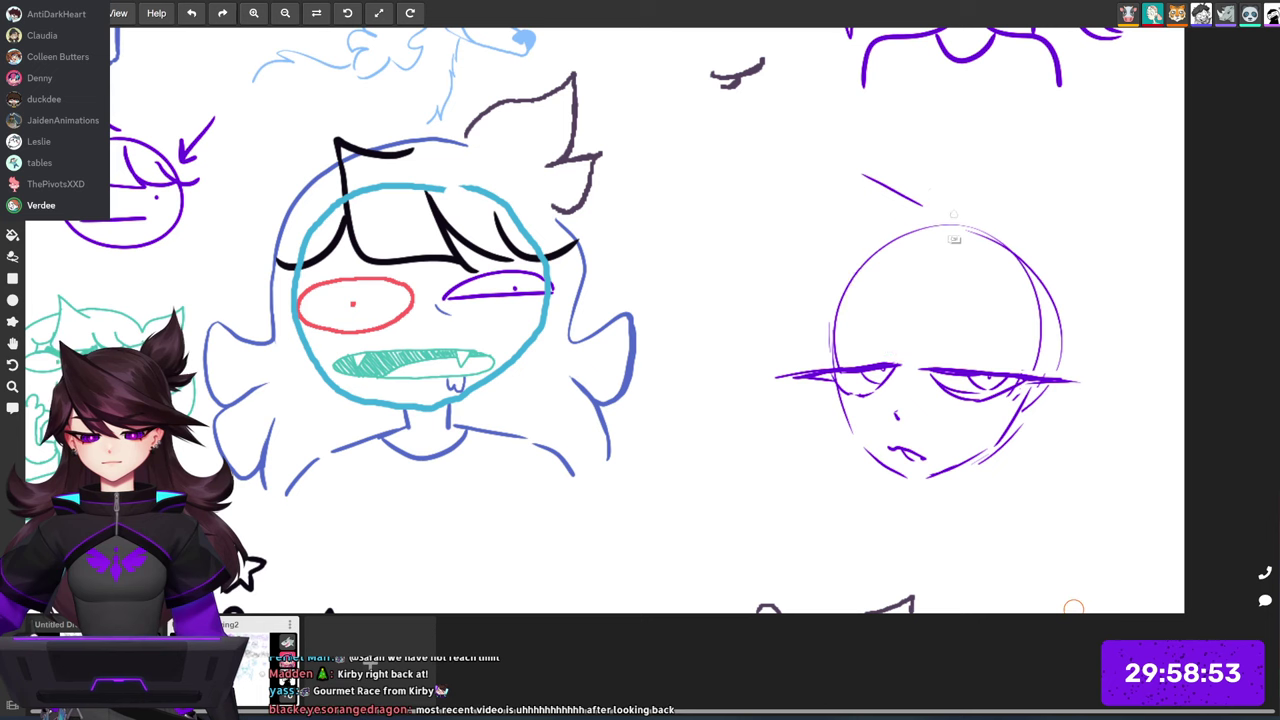
key("ctrl+z")
left_click_drag(863, 226, 900, 362)
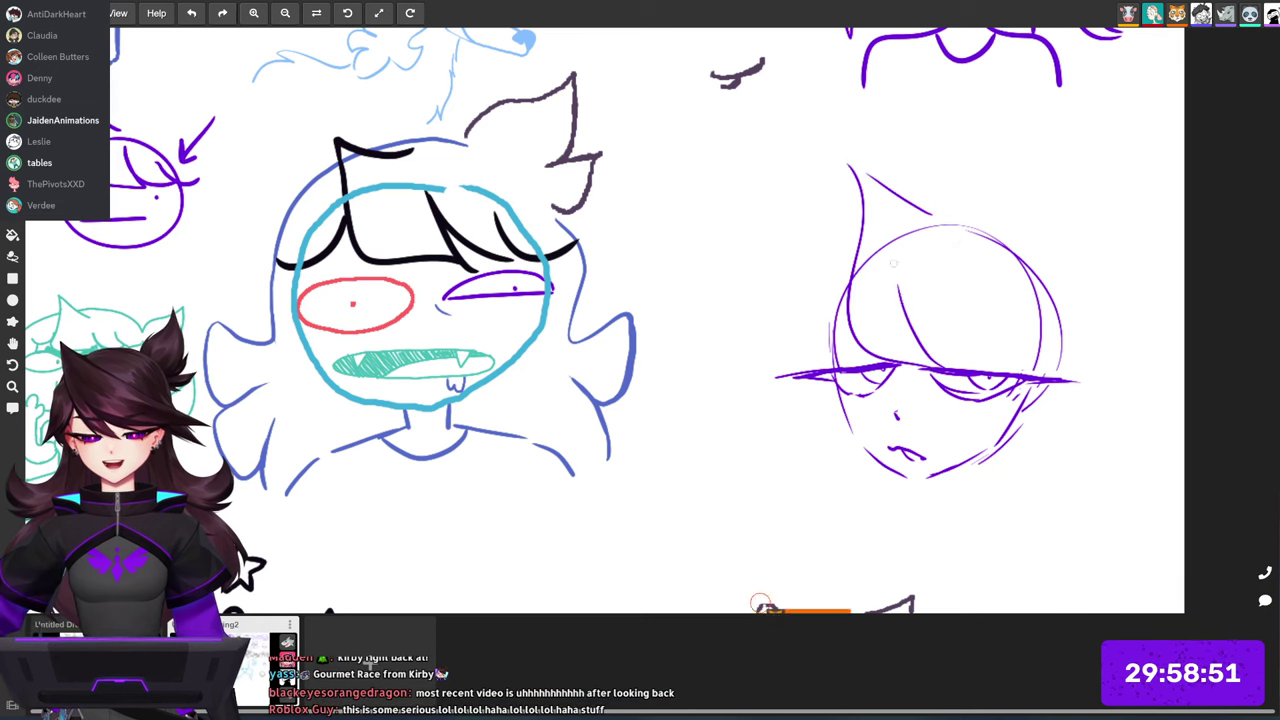
mouse_move(886, 295)
left_mouse_down()
mouse_move(1055, 376)
mouse_move(952, 253)
left_mouse_up()
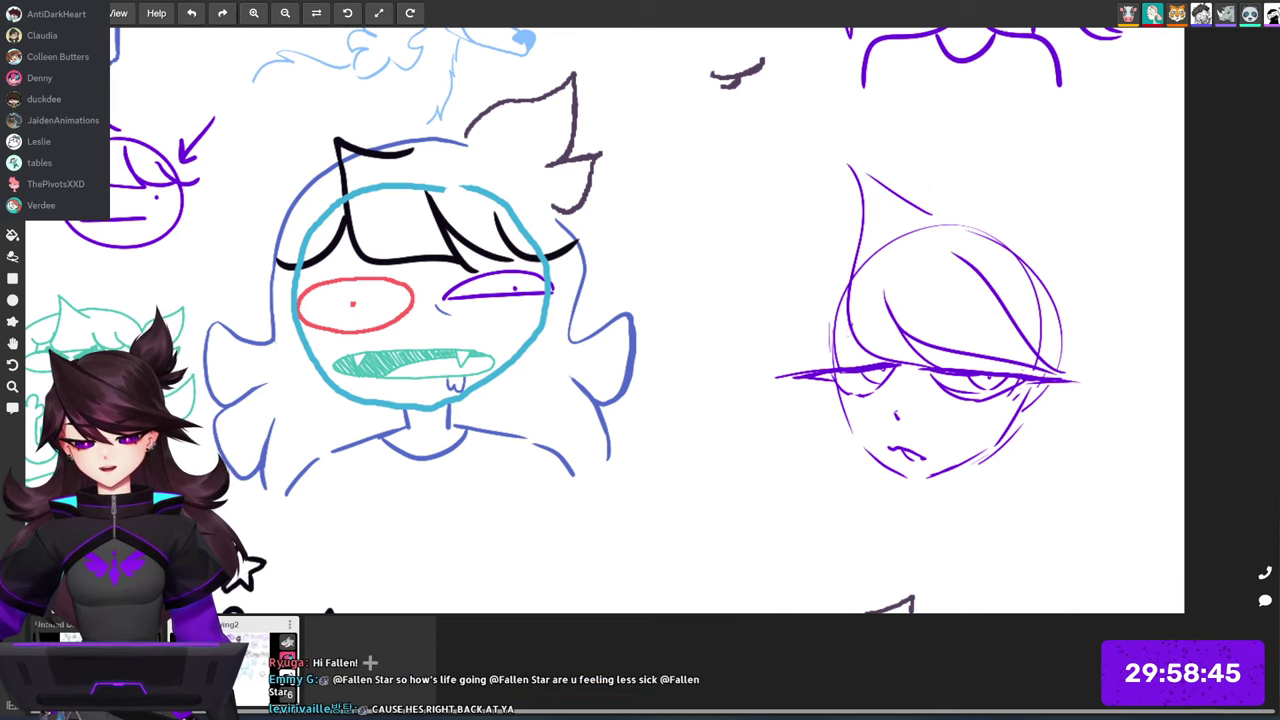
Step: Draw a flared lock beside the purple portrait's far eye and shade grey bags under both eyes
left_click_drag(775, 366, 828, 320)
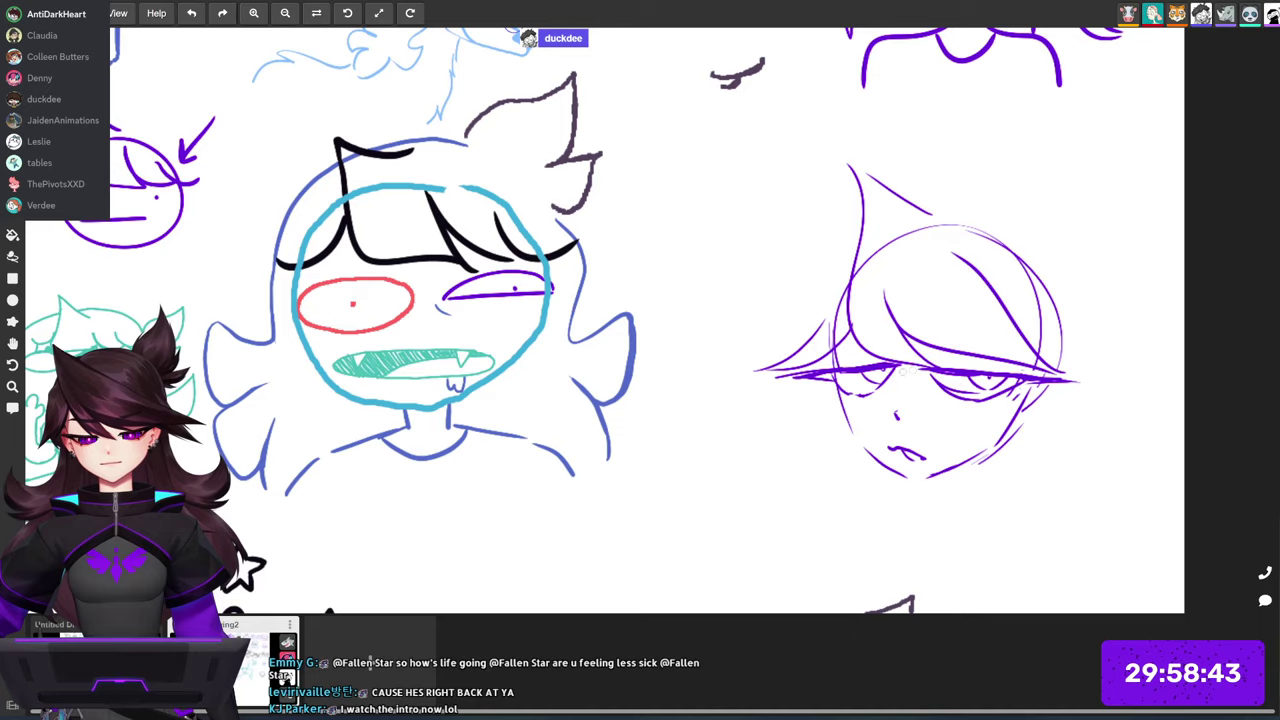
left_click_drag(903, 371, 1190, 307)
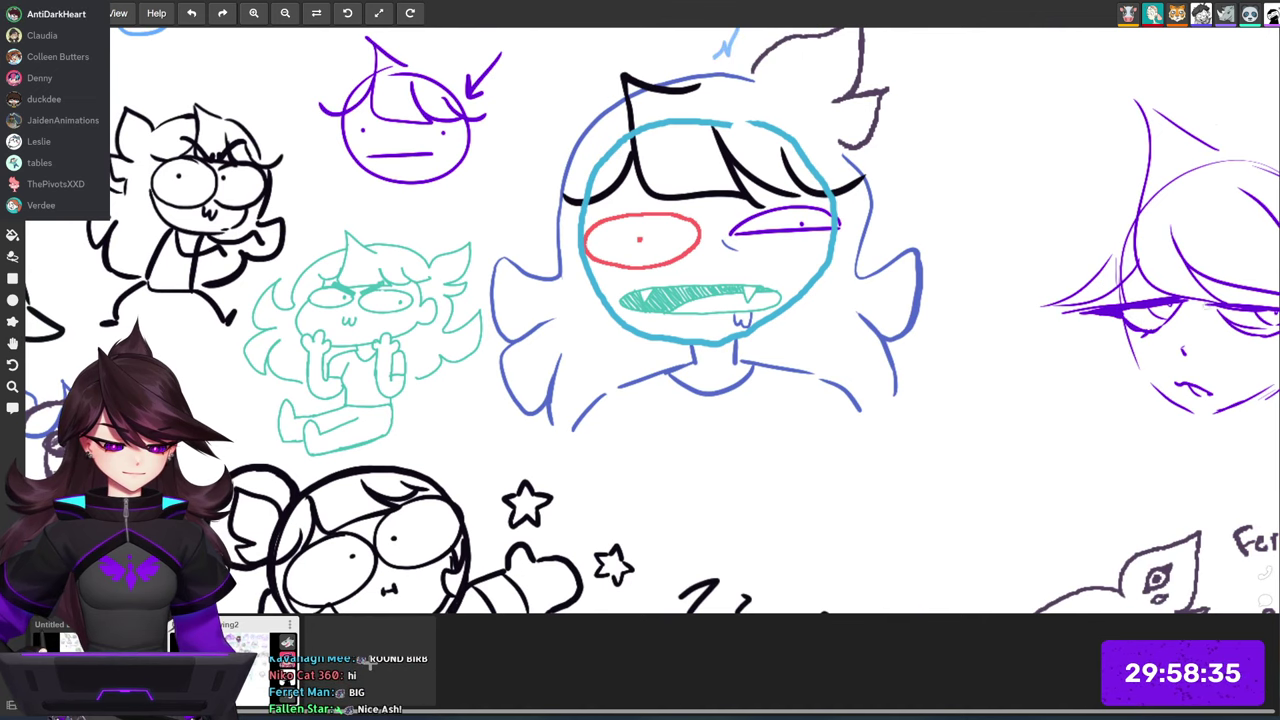
scroll(652, 320, "right", 2)
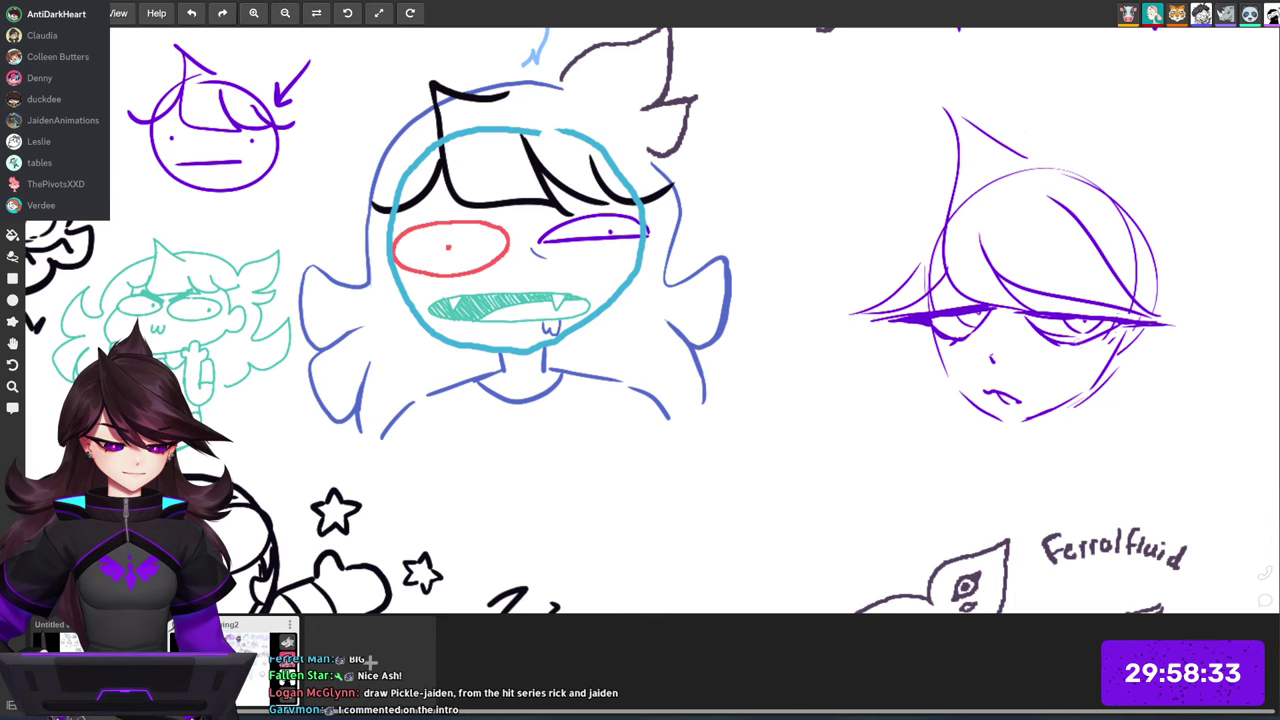
scroll(652, 320, "left", 2)
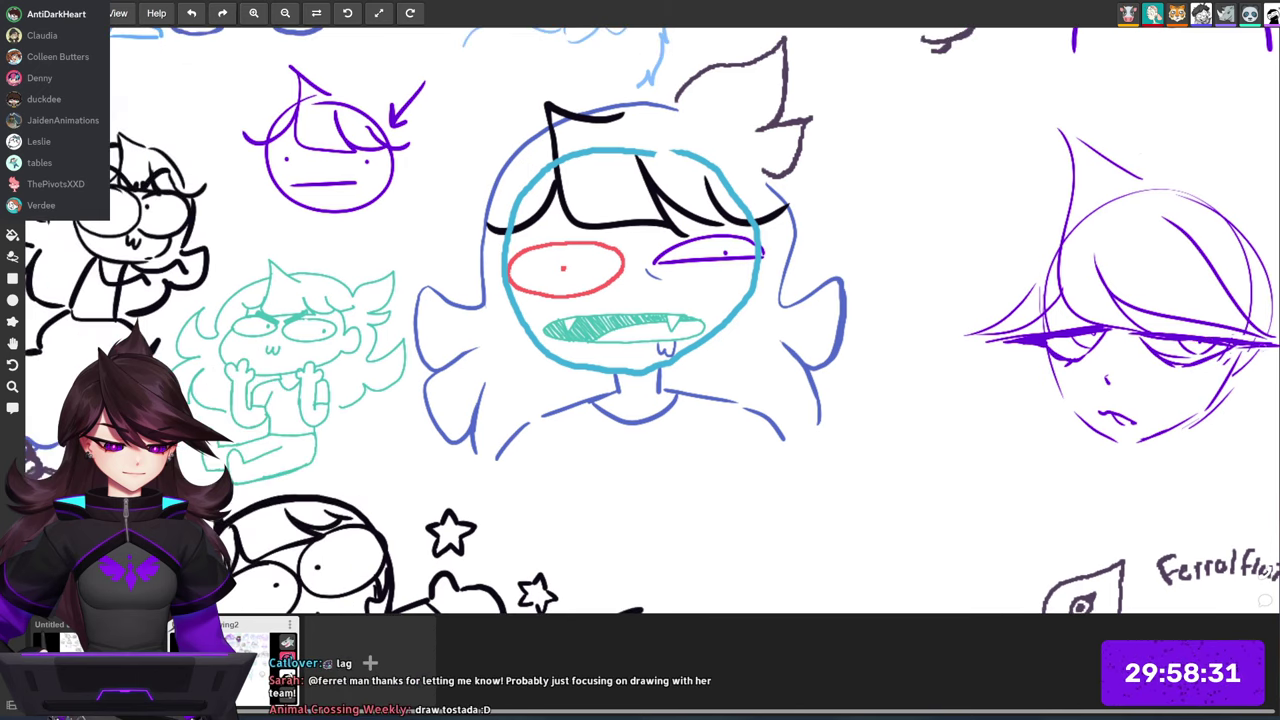
scroll(652, 320, "right", 1)
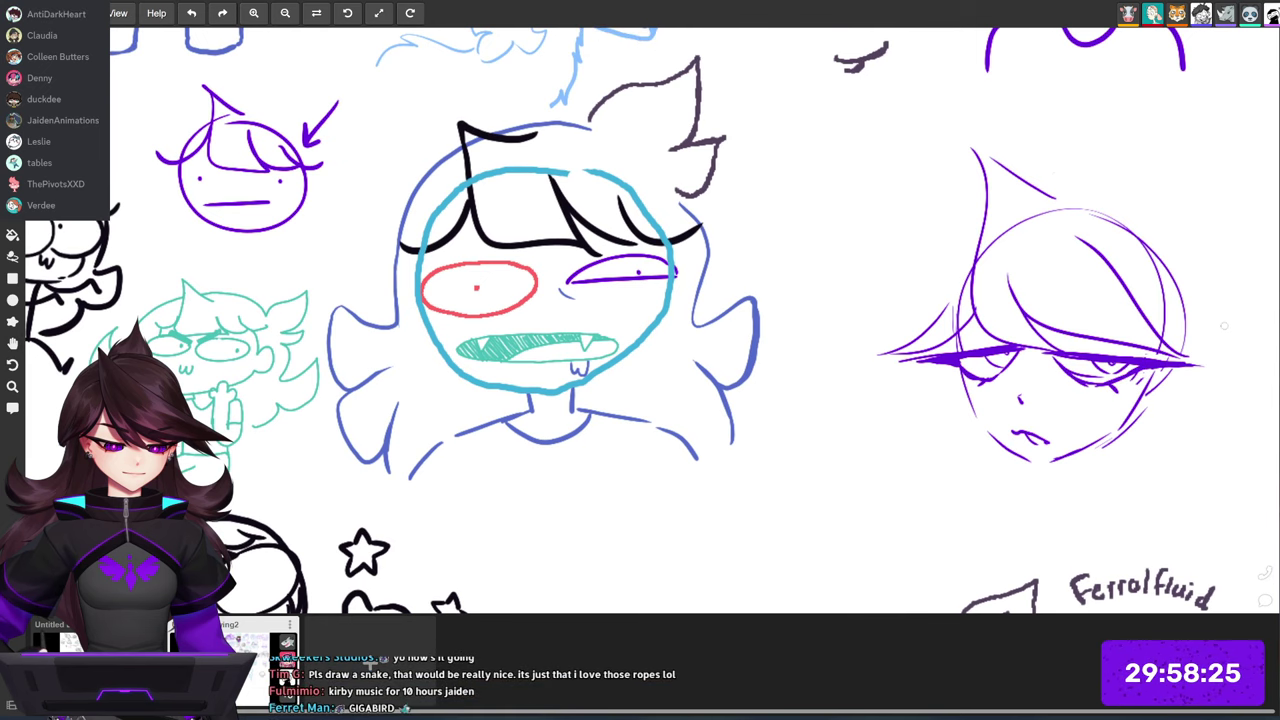
left_click_drag(1214, 337, 1130, 292)
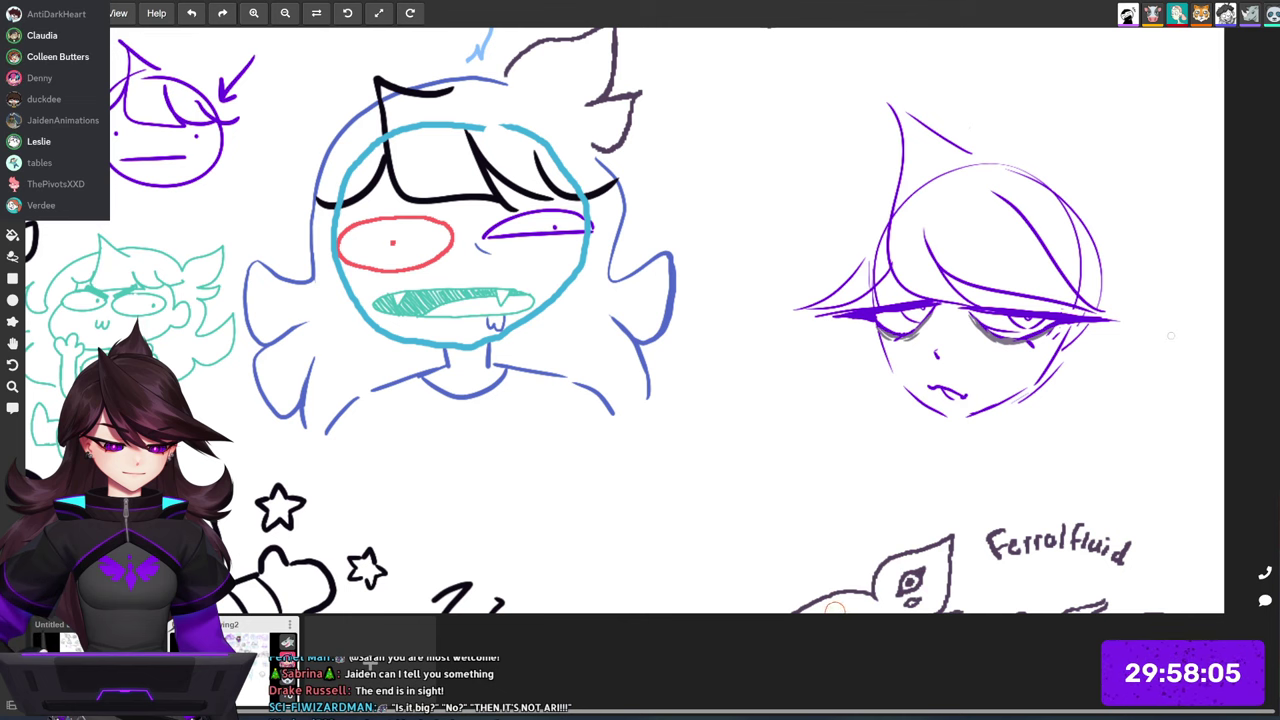
Step: Draw a pointed side lock sweeping outward from the bangs on the near side of the purple head
left_click_drag(1099, 184, 955, 175)
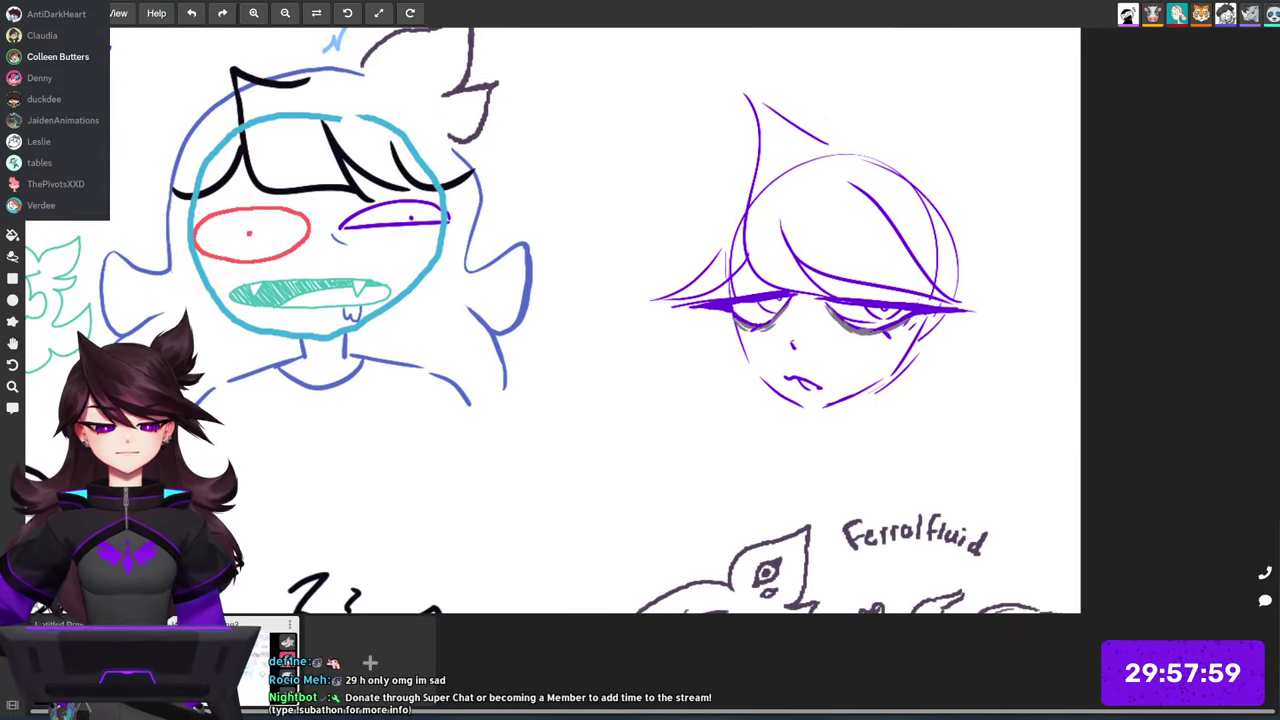
left_click_drag(947, 243, 1046, 334)
left_click_drag(940, 318, 1027, 337)
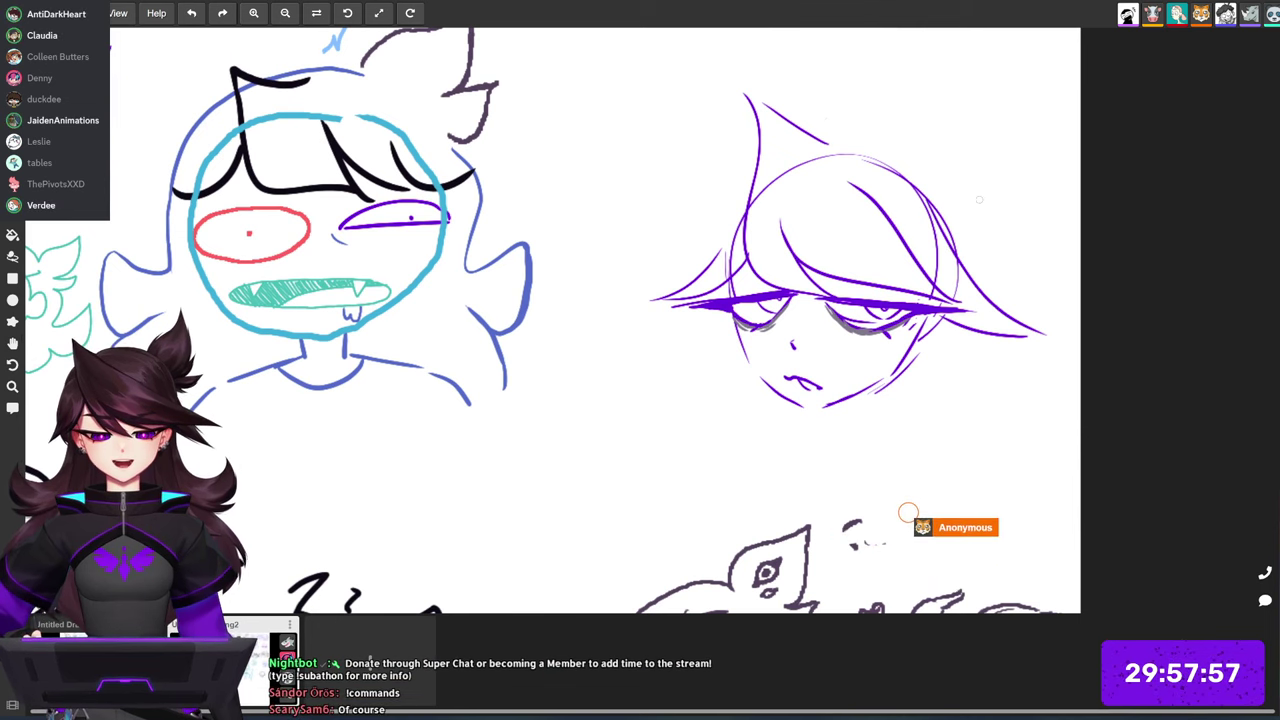
mouse_move(967, 205)
left_mouse_down()
mouse_move(1082, 134)
mouse_move(1006, 247)
left_mouse_up()
key("ctrl+z")
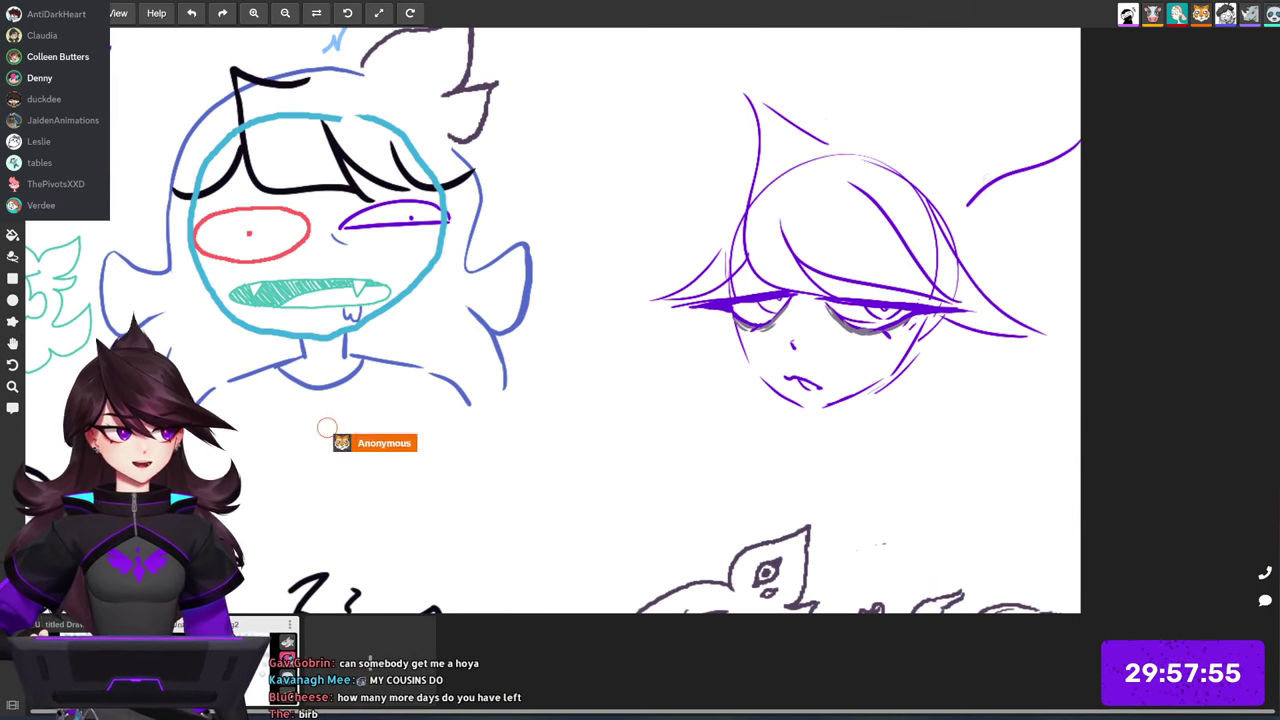
key("ctrl+z")
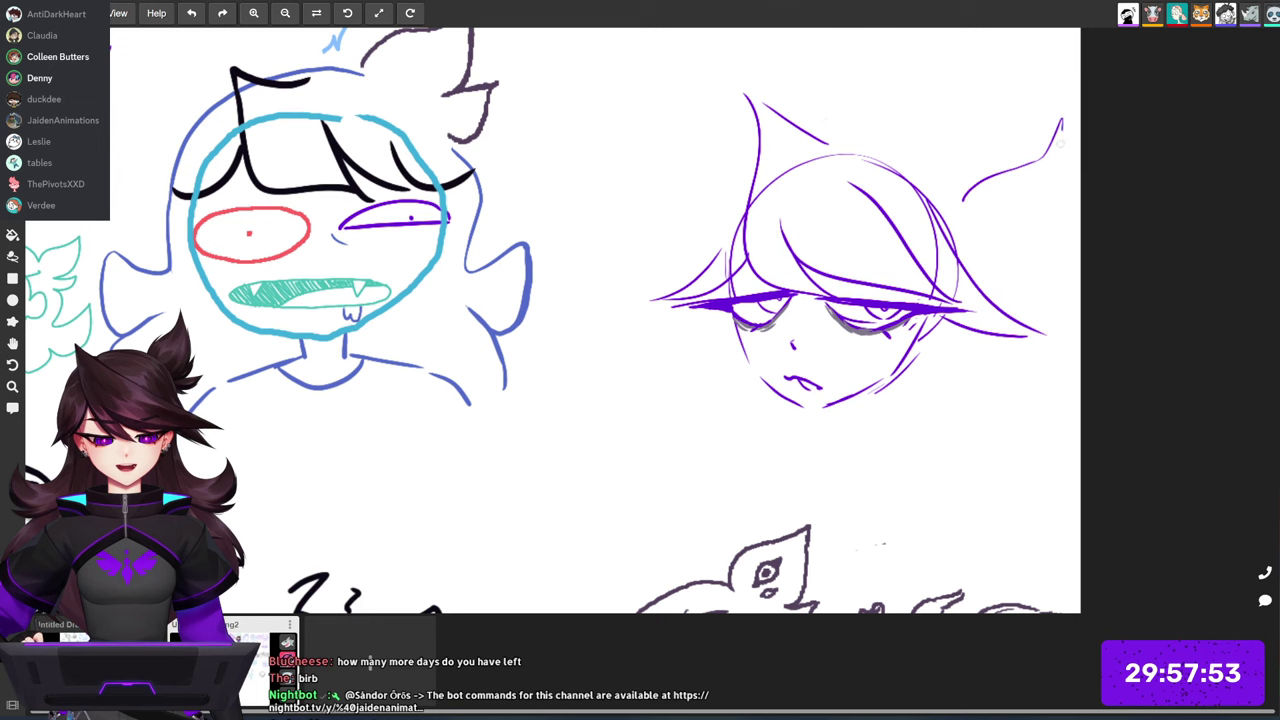
key("ctrl+z")
Step: Draw a wavy ponytail flowing from the back of the purple head to the canvas edge, with curved strands along its underside
mouse_move(952, 186)
left_mouse_down()
mouse_move(1024, 154)
mouse_move(1102, 166)
mouse_move(1016, 246)
left_mouse_up()
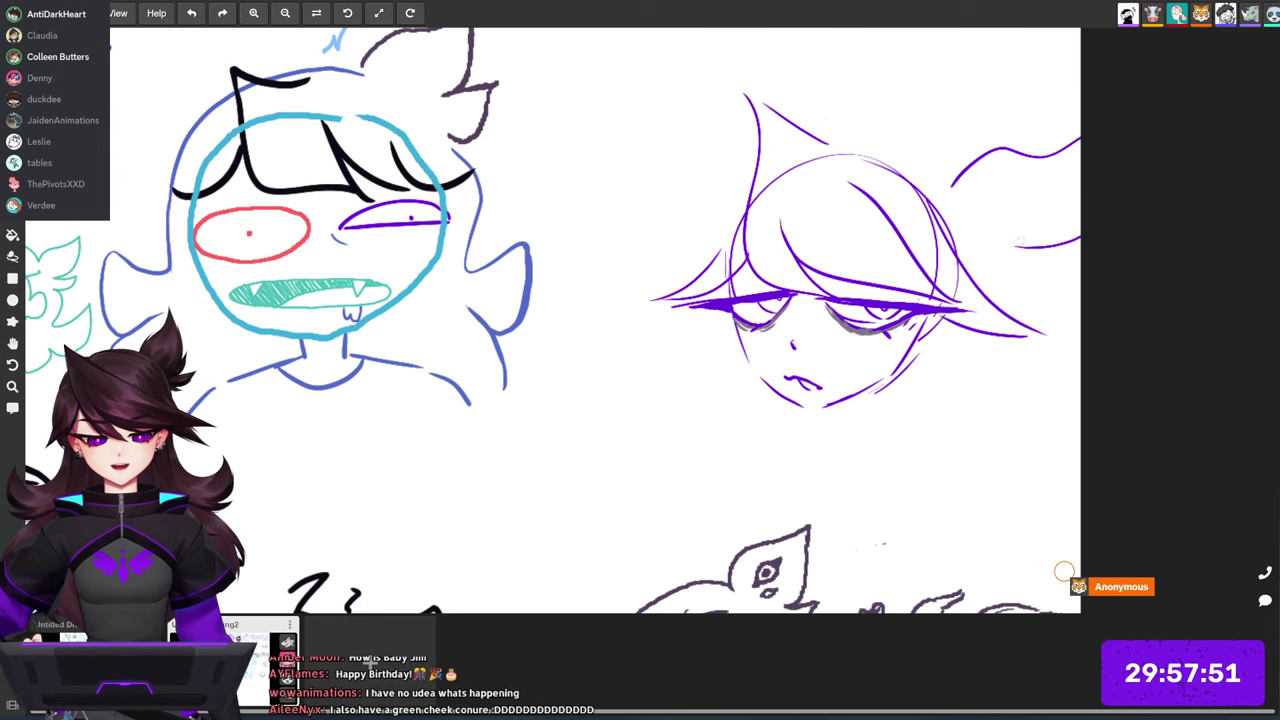
left_click_drag(1078, 285, 1030, 300)
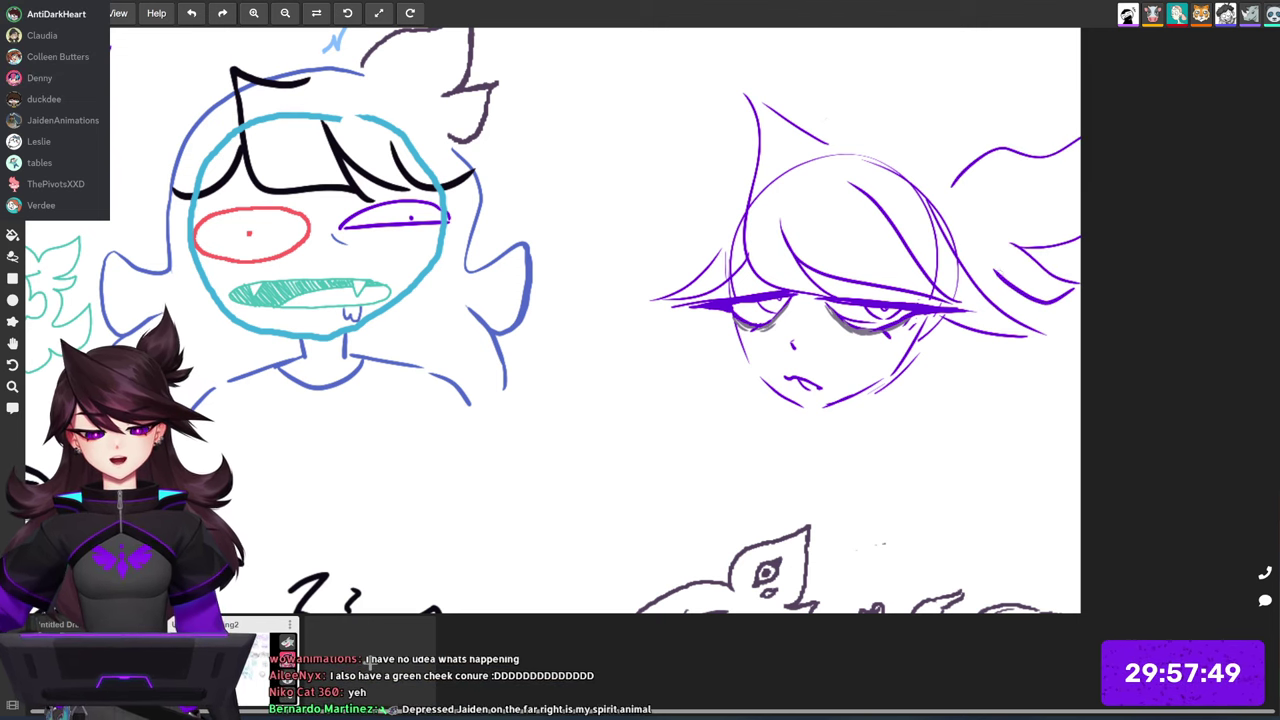
key("ctrl+z")
key("ctrl+z")
key("ctrl+z")
left_click_drag(1080, 237, 1008, 262)
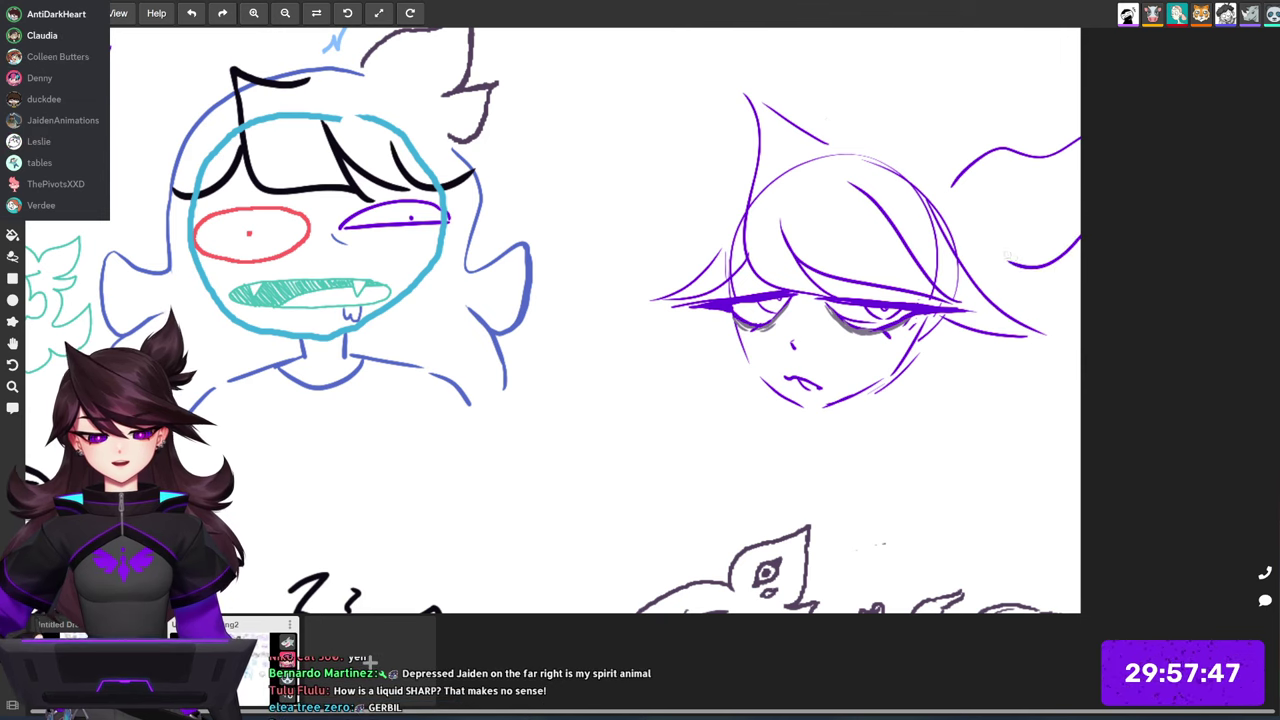
mouse_move(1081, 279)
left_mouse_down()
mouse_move(1030, 299)
mouse_move(1010, 283)
mouse_move(1026, 311)
mouse_move(998, 292)
left_mouse_up()
key("ctrl+z")
key("ctrl+z")
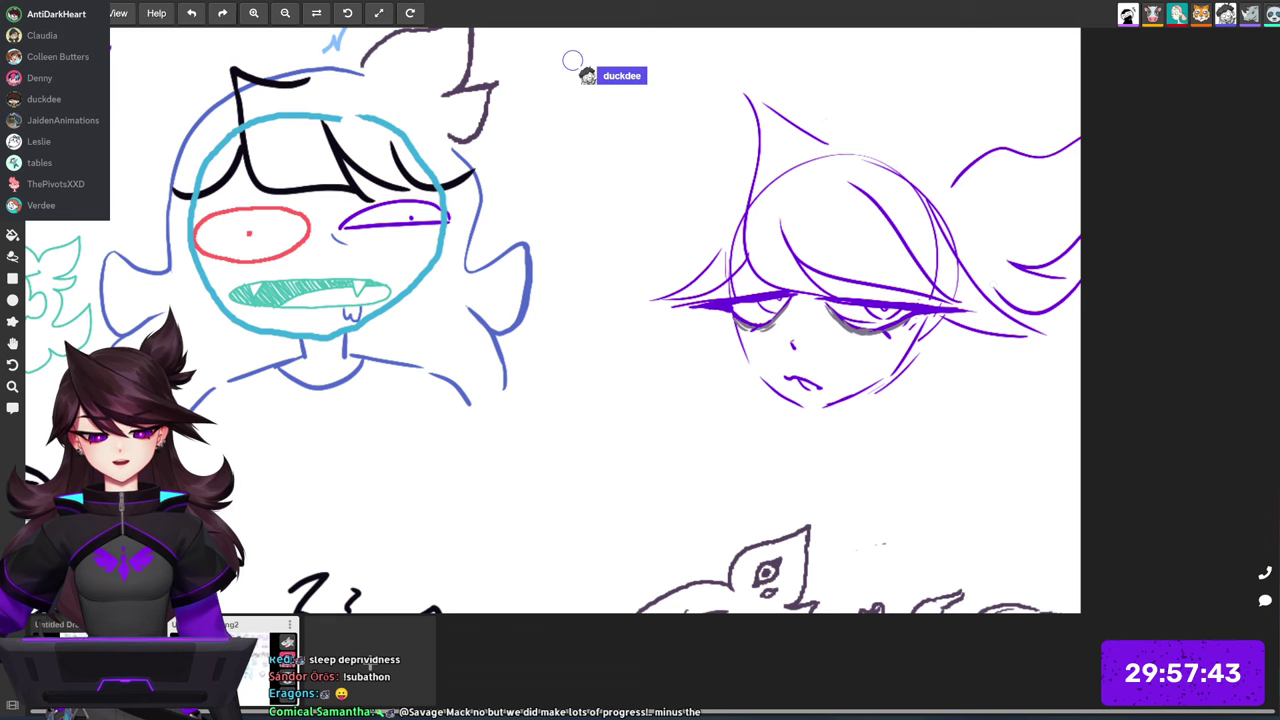
Step: Outline the crown from the pointed tuft to the ponytail and the rounded hair on the far side of the face
left_click_drag(951, 186, 1003, 137)
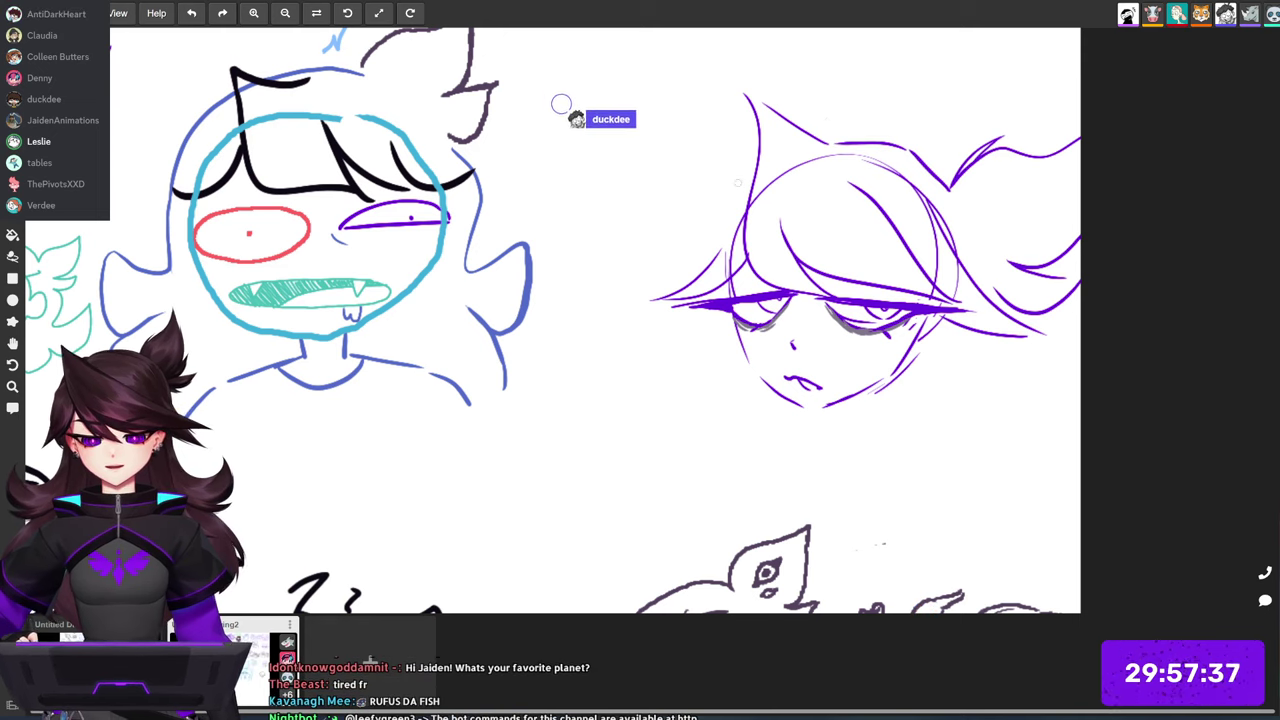
left_click_drag(748, 174, 695, 278)
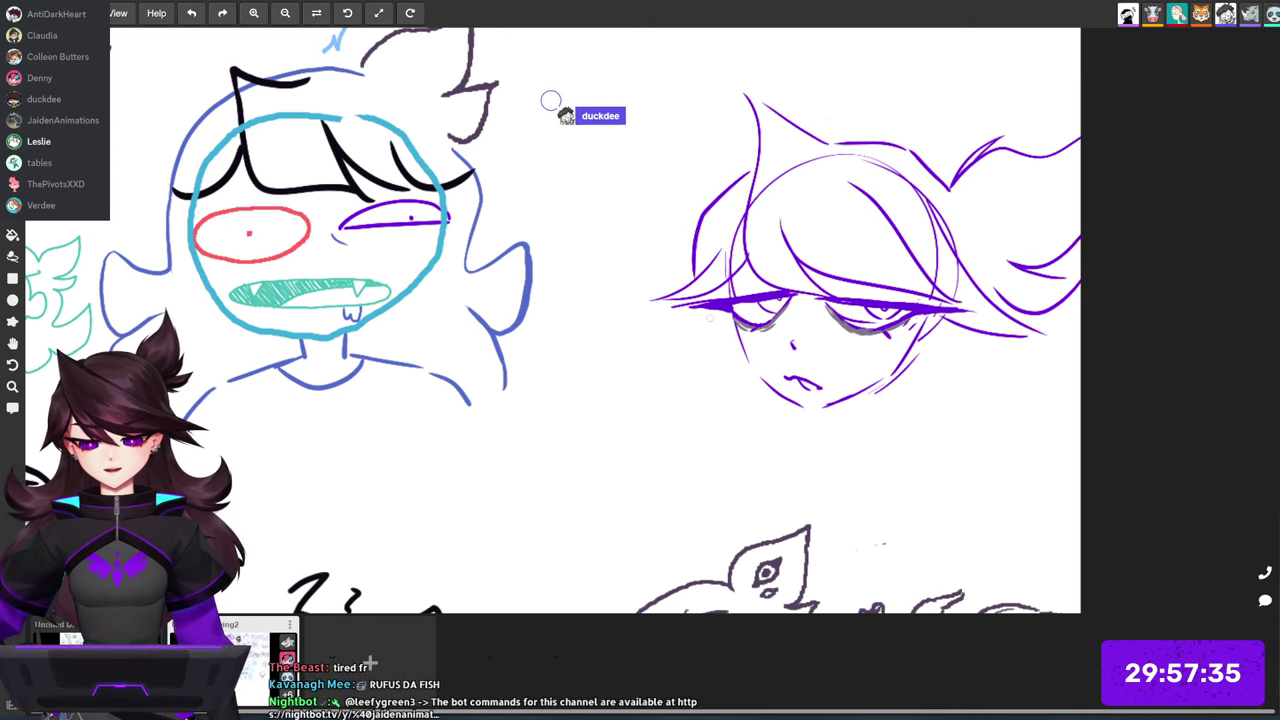
Step: Draw a high open collar with a zipper pull around the portrait's neck, and add sleeve and shoulder lines on both sides
mouse_move(828, 413)
left_mouse_down()
mouse_move(922, 315)
mouse_move(911, 341)
left_mouse_up()
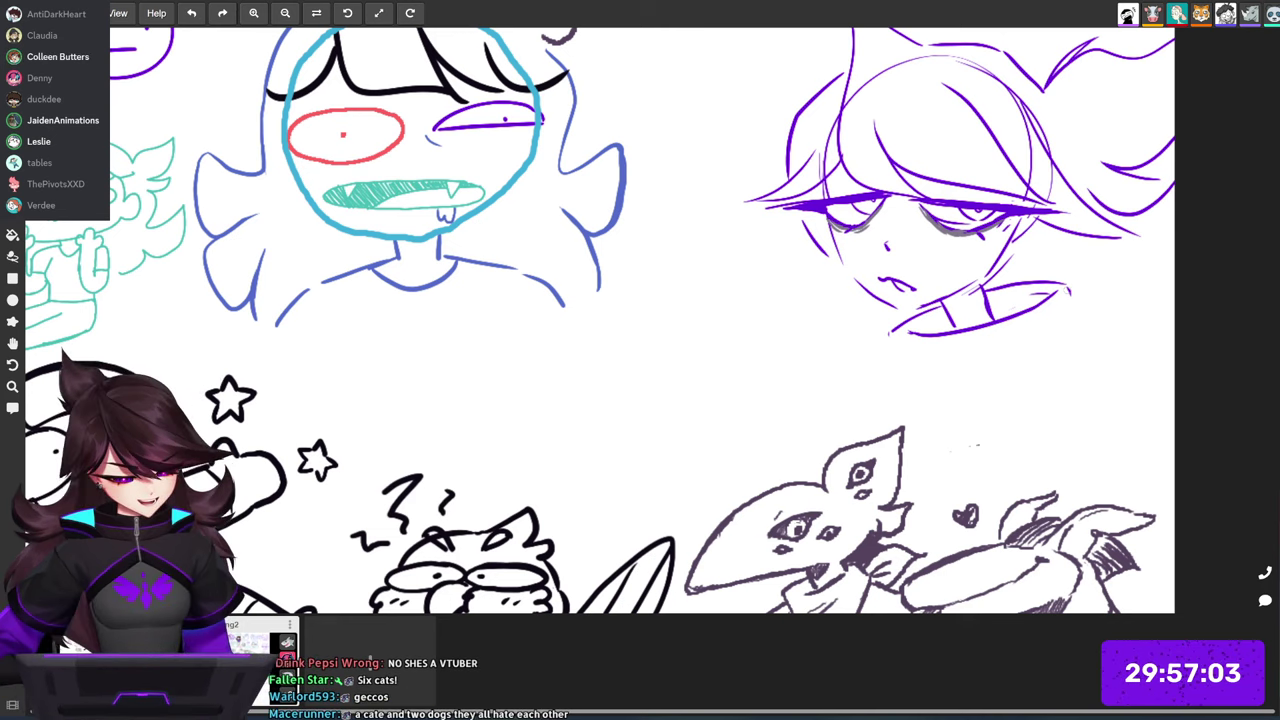
left_click_drag(1066, 286, 1088, 336)
left_click_drag(907, 362, 911, 378)
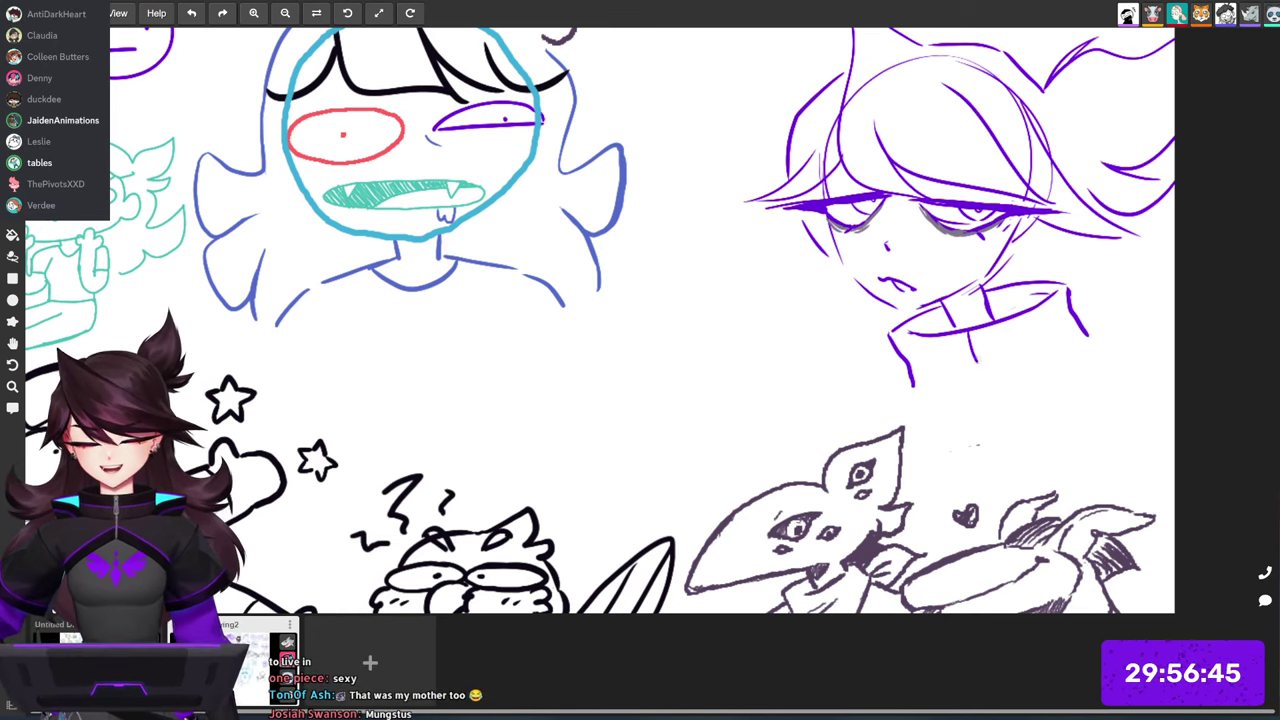
left_click_drag(985, 335, 992, 355)
key("ctrl+z")
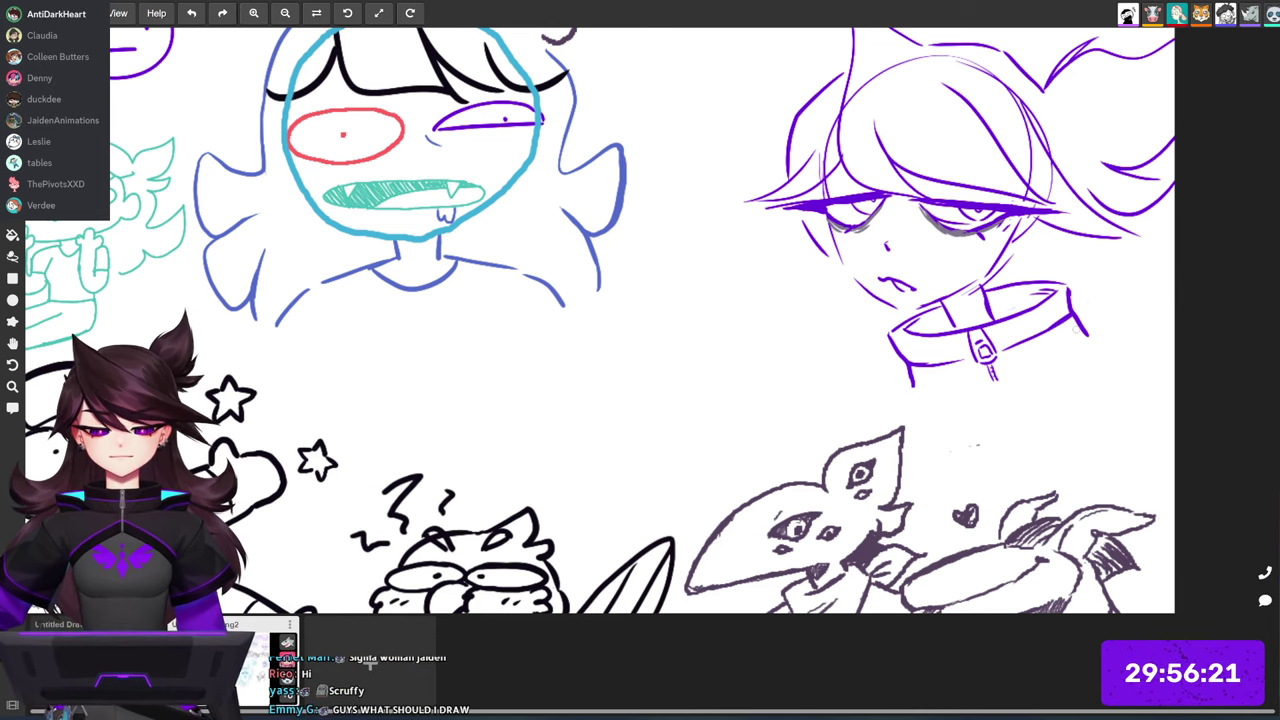
mouse_move(893, 387)
left_mouse_down()
mouse_move(842, 352)
mouse_move(862, 343)
left_mouse_up()
mouse_move(1082, 281)
left_mouse_down()
mouse_move(1125, 277)
mouse_move(1160, 282)
left_mouse_up()
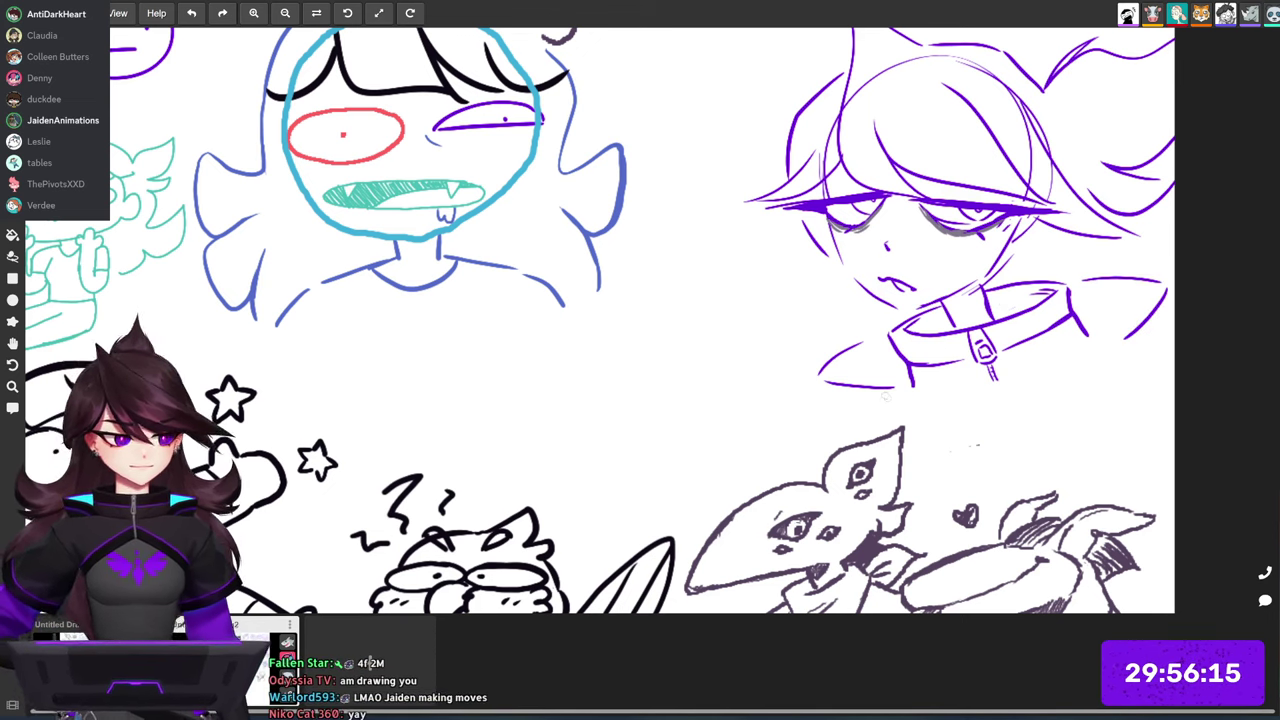
Step: Hatch a grey shadow under the bangs and replace the head's guide circle with a curved hair line along the crown
scroll(885, 398, "up", 3)
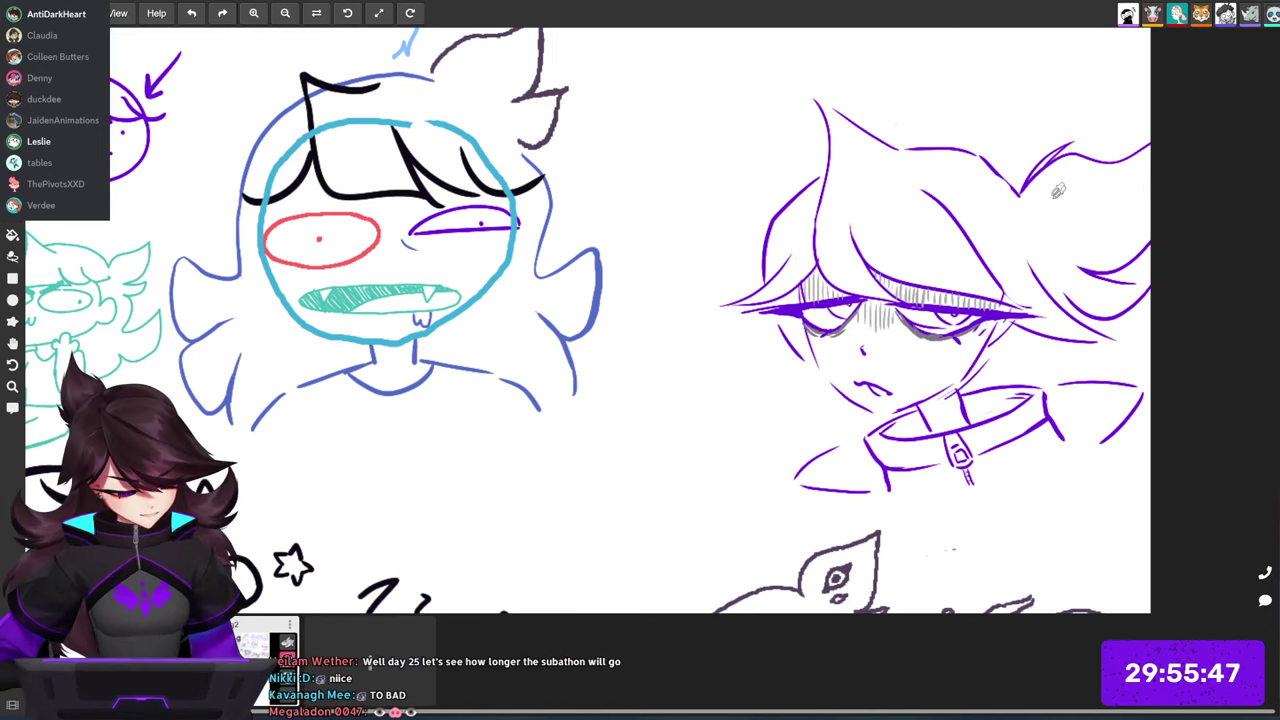
left_click_drag(1020, 248, 956, 164)
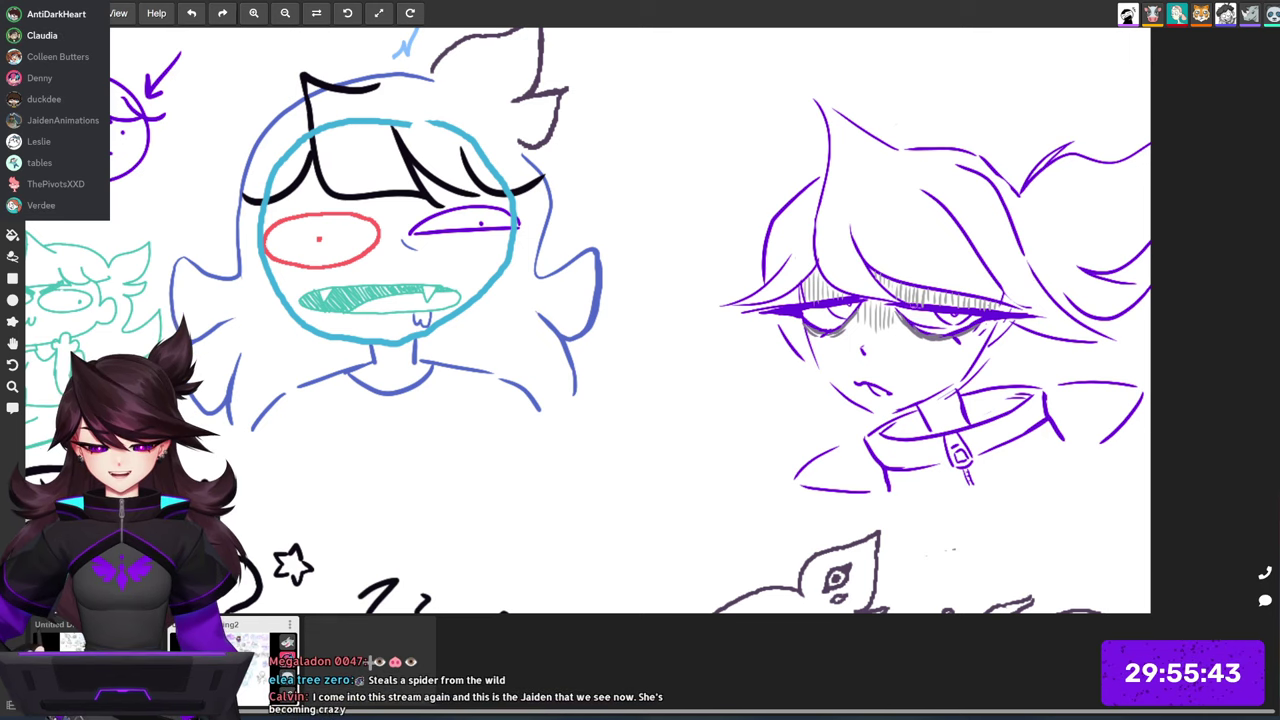
Step: Draw long wavy hair in two large curls falling from the far side of the face to below the shoulder
left_click_drag(1058, 320, 1058, 267)
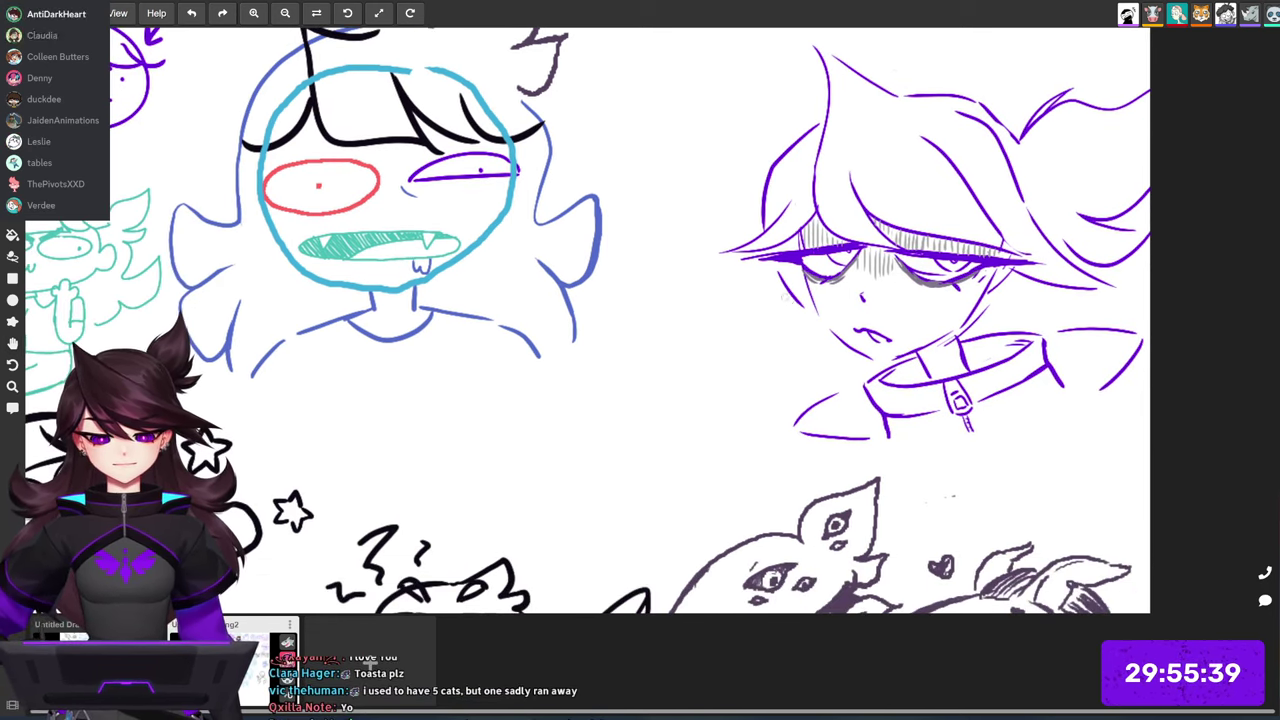
mouse_move(774, 286)
left_mouse_down()
mouse_move(716, 242)
mouse_move(733, 346)
mouse_move(718, 456)
left_mouse_up()
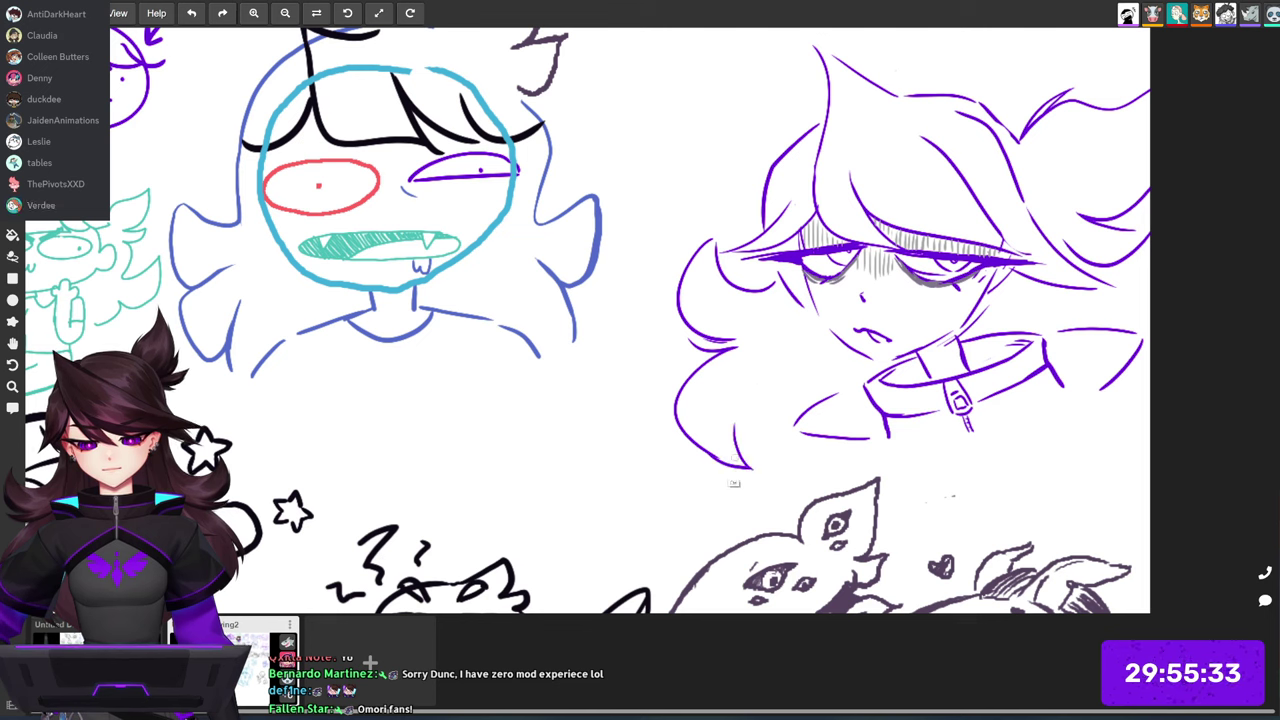
key("ctrl+z")
mouse_move(760, 407)
left_mouse_down()
mouse_move(755, 453)
mouse_move(778, 464)
left_mouse_up()
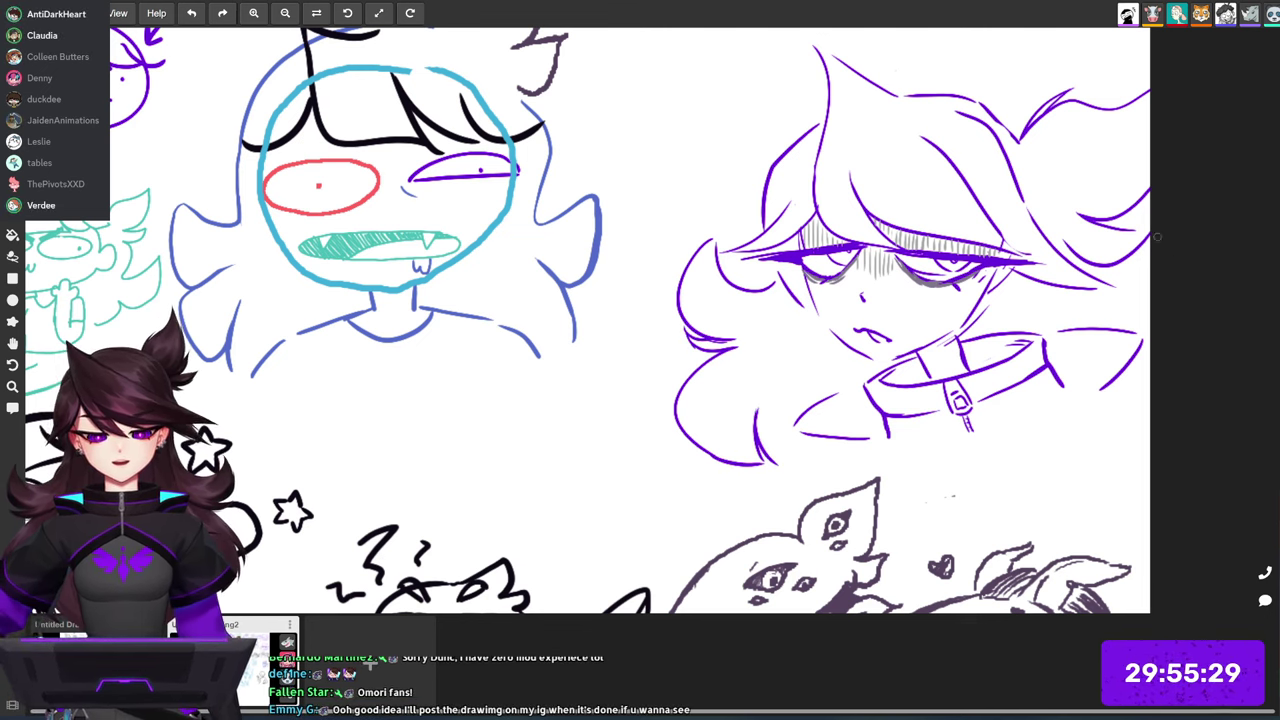
Step: Colour both half-lidded irises of the portrait purple with small light highlights
left_click_drag(1106, 326, 1220, 299)
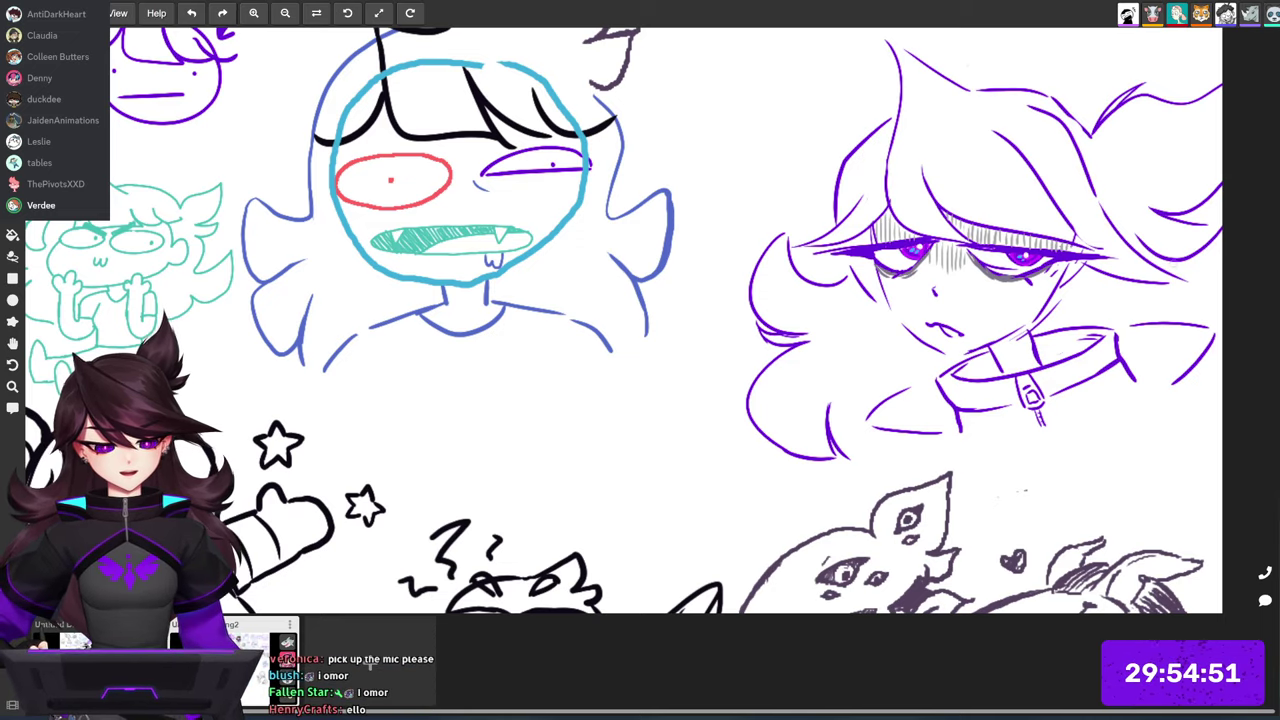
scroll(950, 285, "down", 4)
scroll(950, 270, "up", 4)
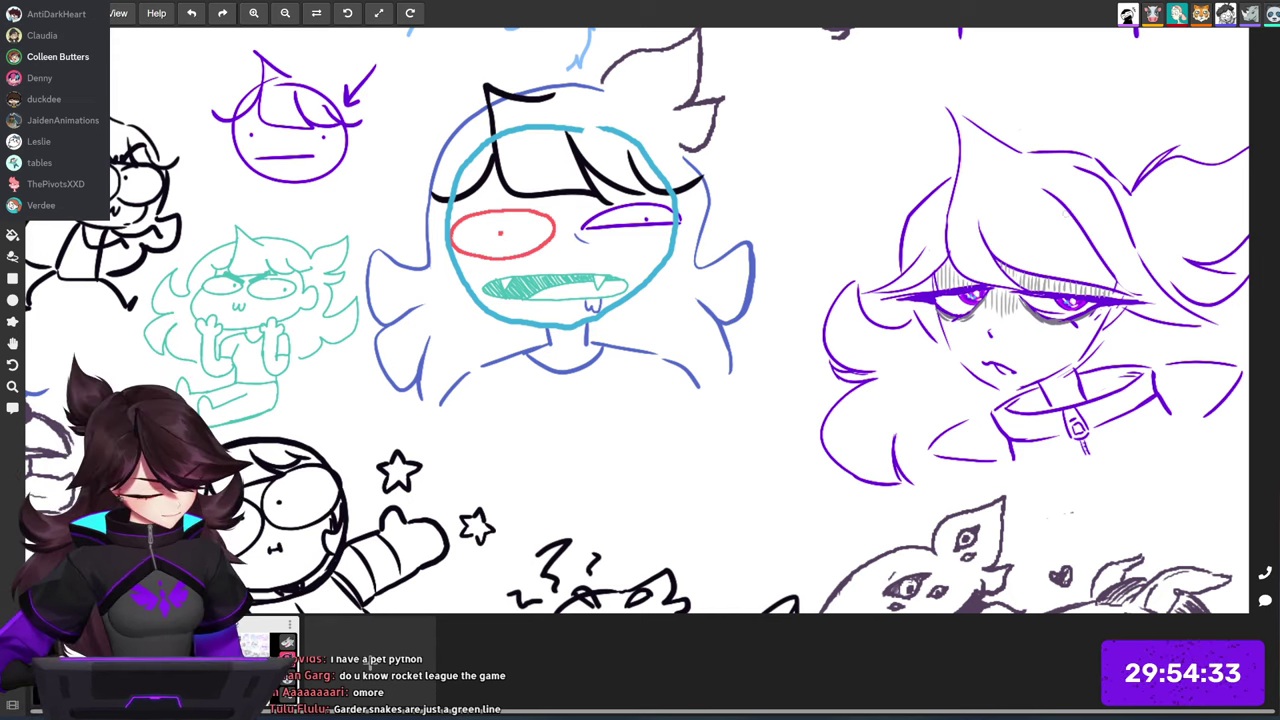
left_click_drag(1042, 310, 1192, 307)
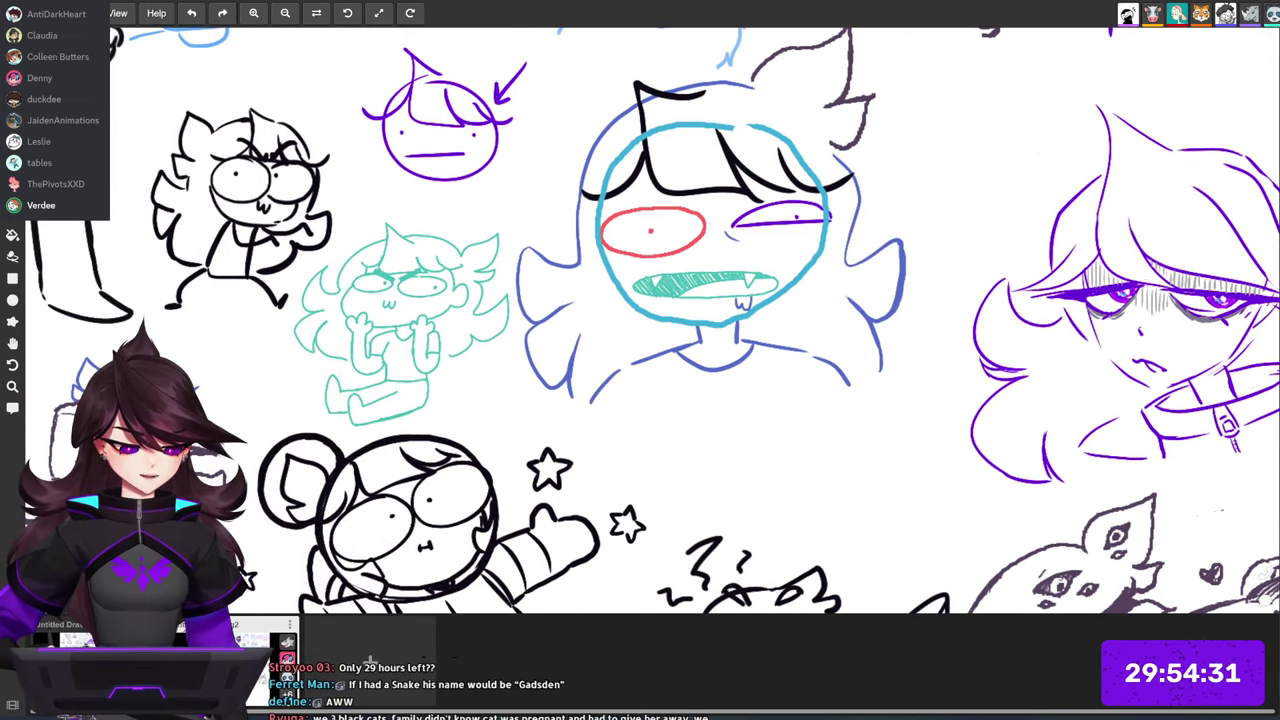
left_click_drag(1231, 365, 1020, 370)
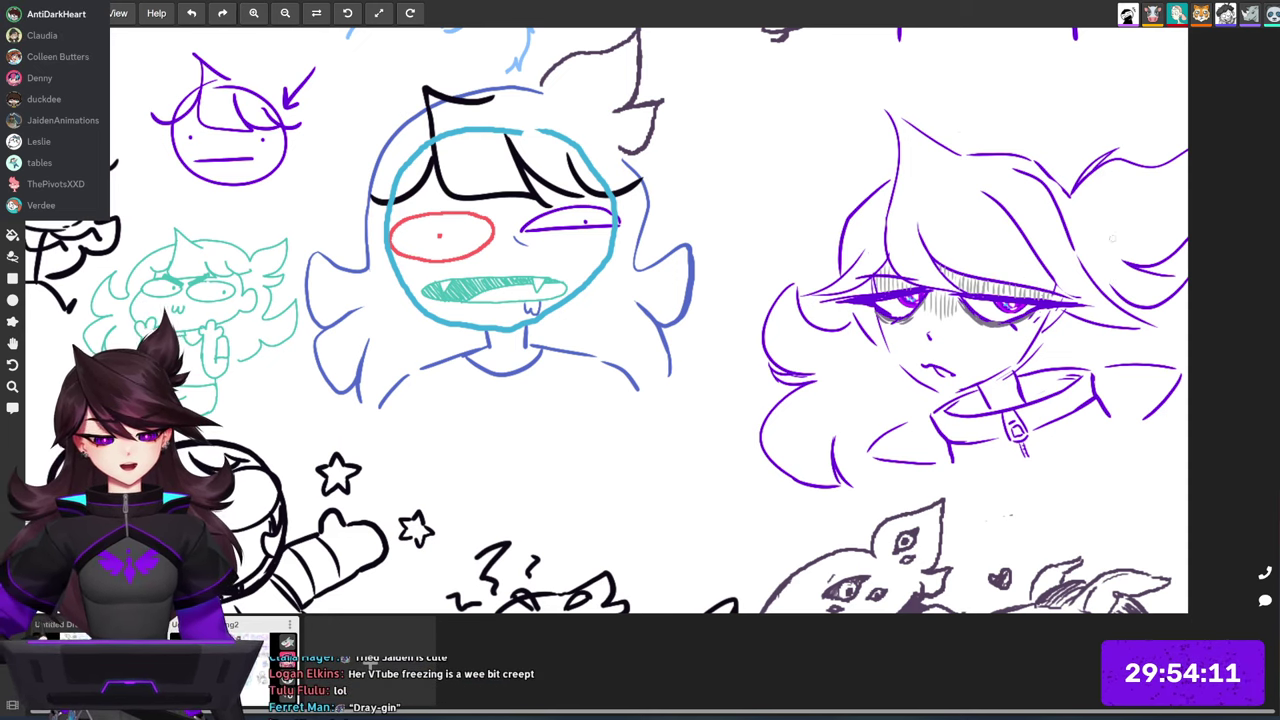
left_click_drag(1112, 238, 1044, 252)
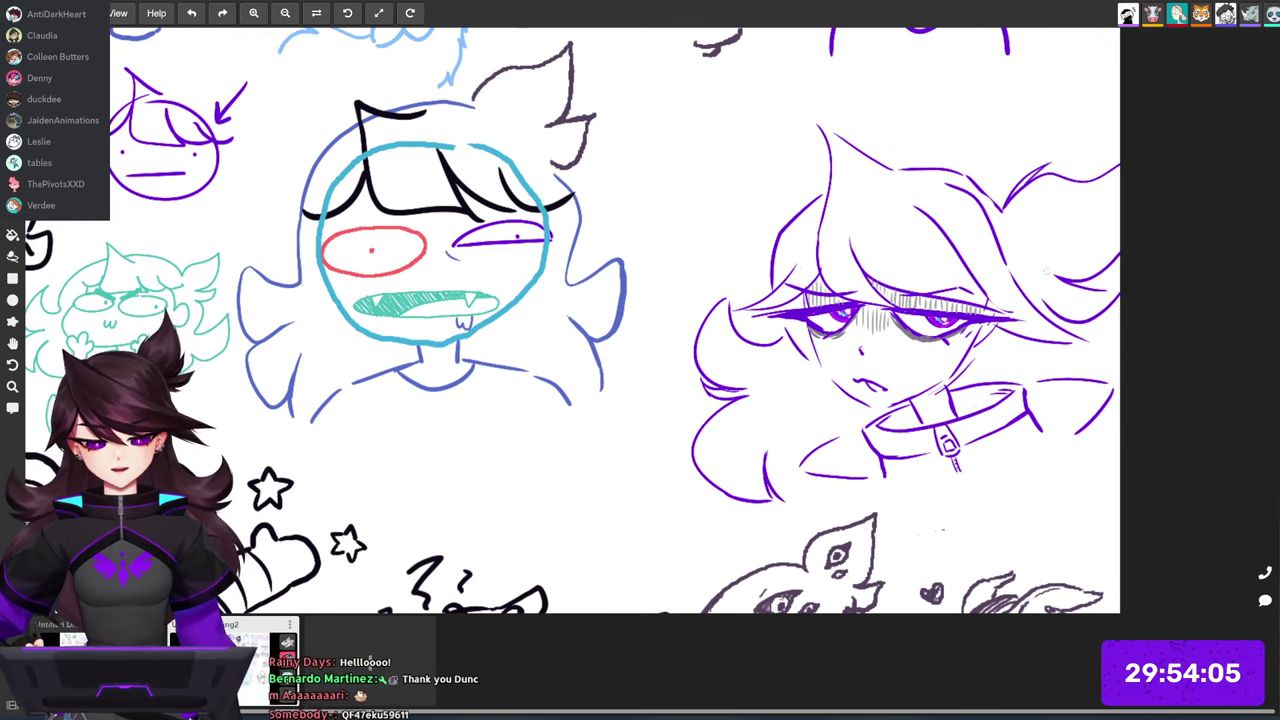
Step: Thicken the outlines of the portrait's pointed tuft and the long bangs sweeping over the eyes
scroll(1074, 303, "down", 5)
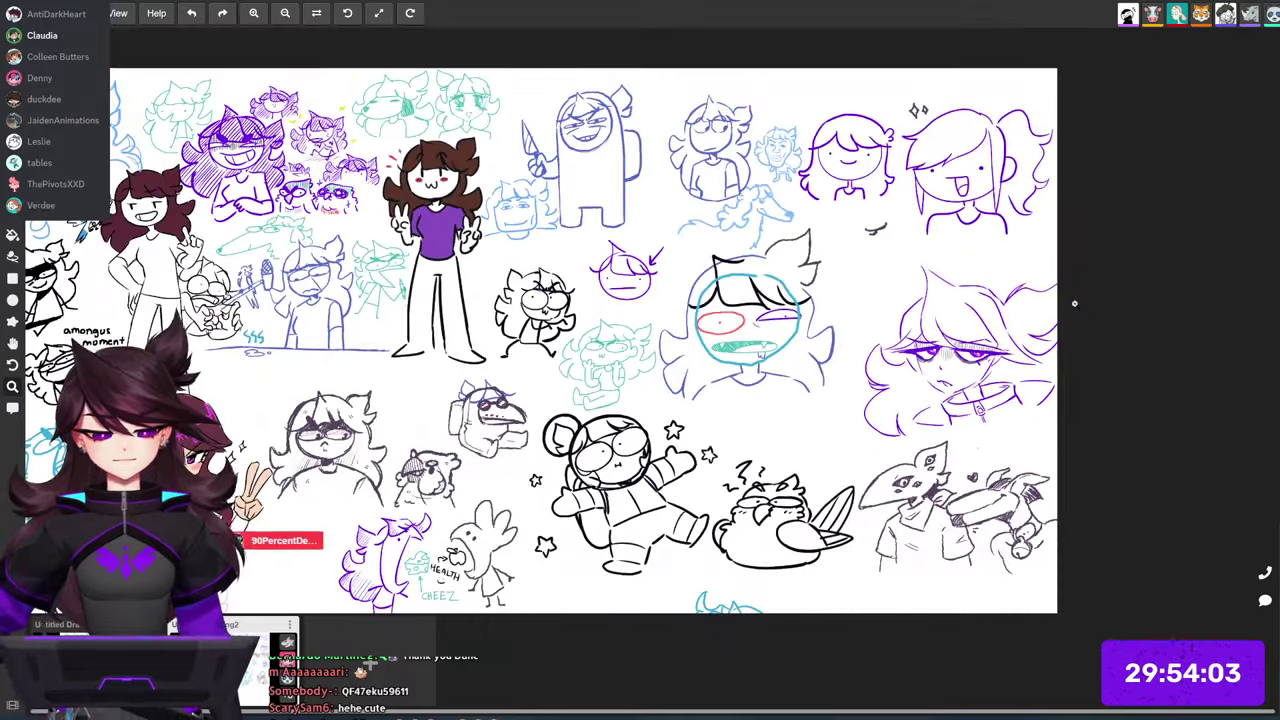
scroll(1074, 303, "up", 5)
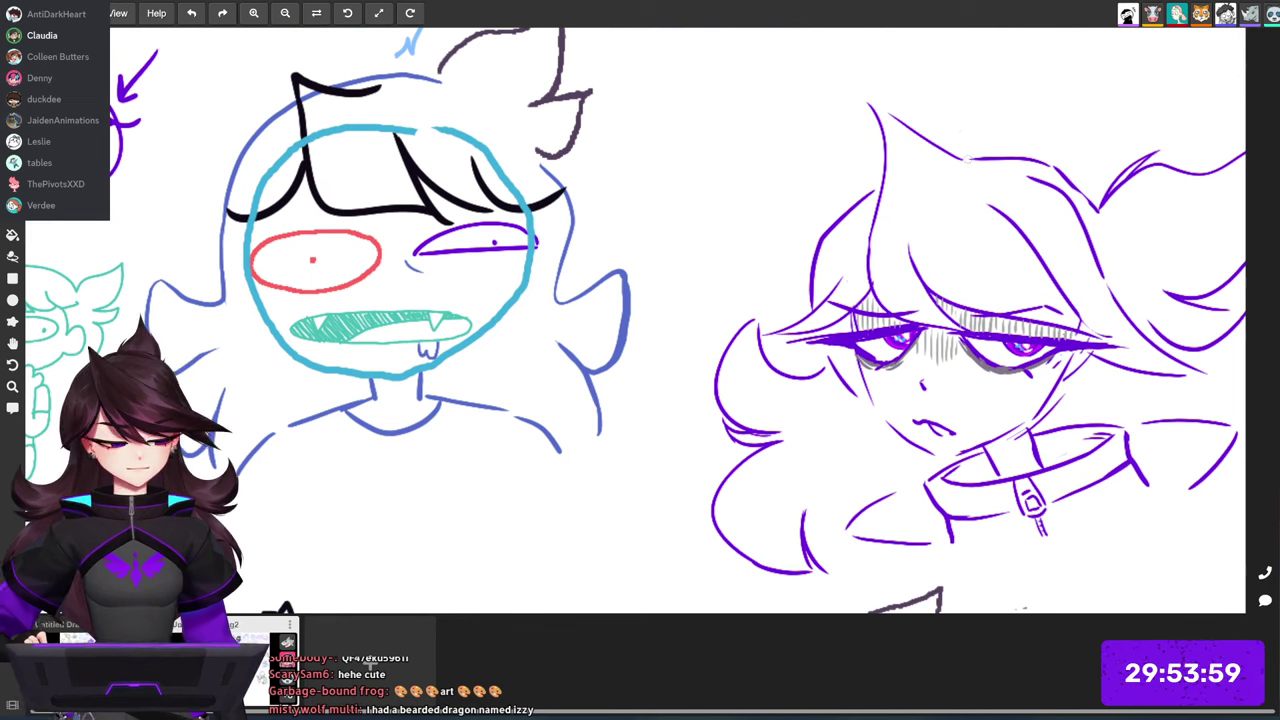
mouse_move(965, 158)
left_mouse_down()
mouse_move(856, 92)
mouse_move(884, 140)
mouse_move(868, 290)
left_mouse_up()
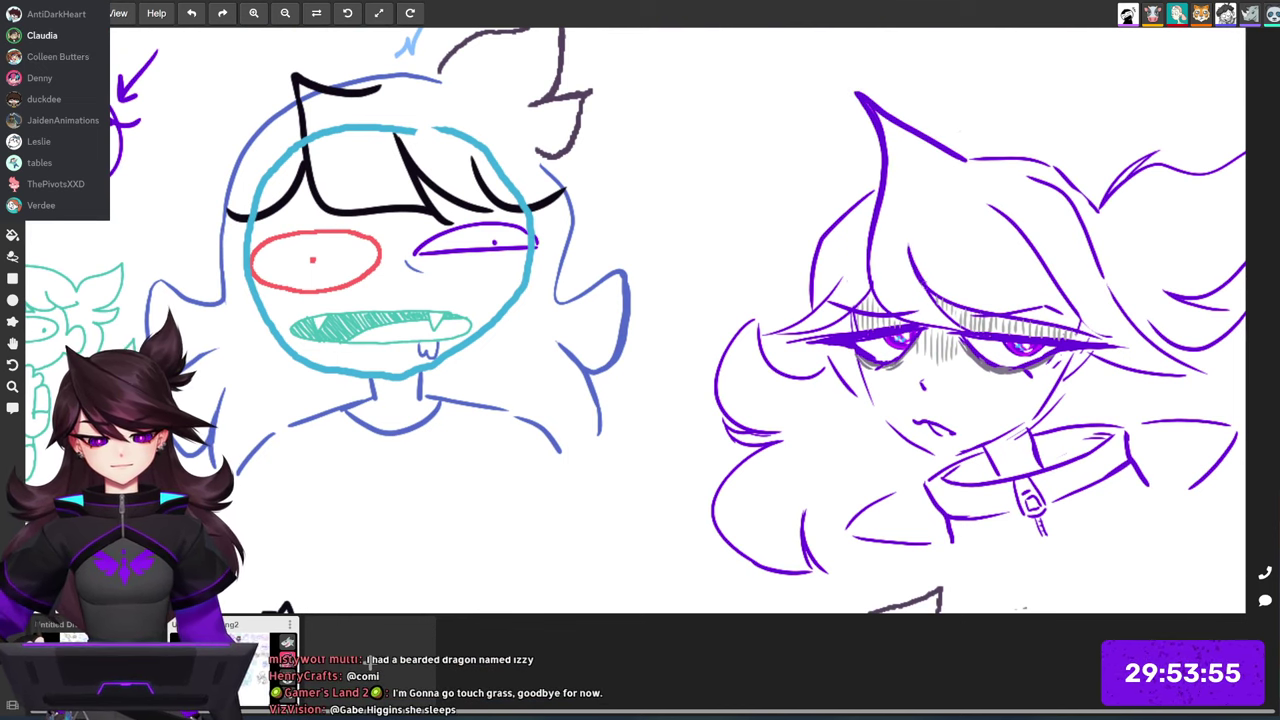
left_click_drag(1086, 289, 916, 223)
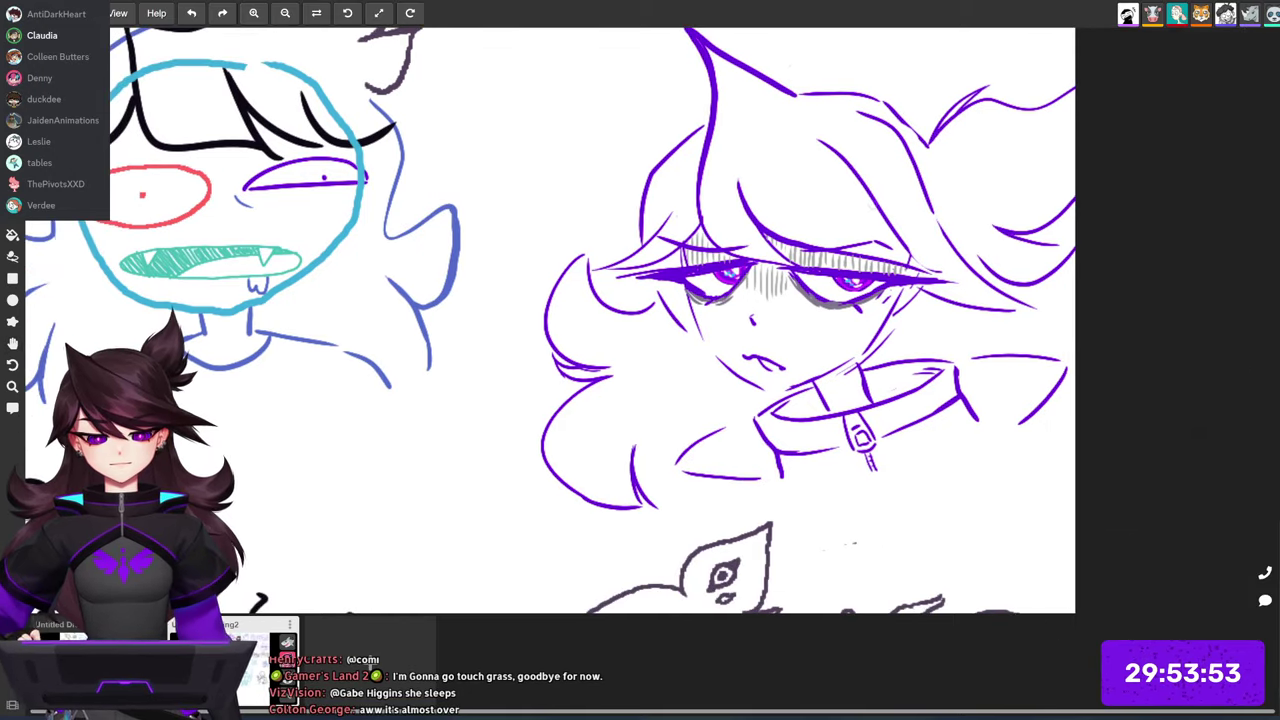
mouse_move(976, 288)
left_mouse_down()
mouse_move(895, 228)
mouse_move(812, 125)
left_mouse_up()
mouse_move(698, 184)
left_mouse_down()
mouse_move(722, 248)
mouse_move(780, 262)
left_mouse_up()
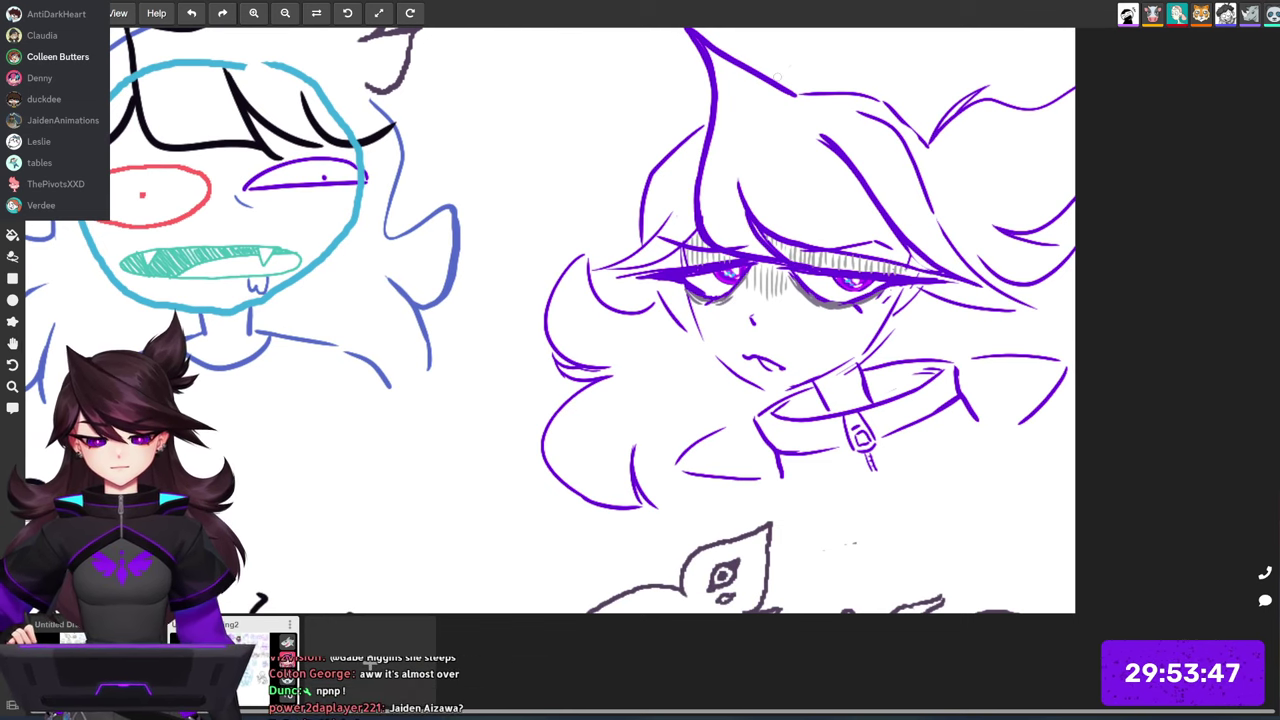
Step: Draw the near-side bang strand sweeping out past the eye and add an ear on each side of the purple portrait's face
left_click_drag(762, 249, 1040, 257)
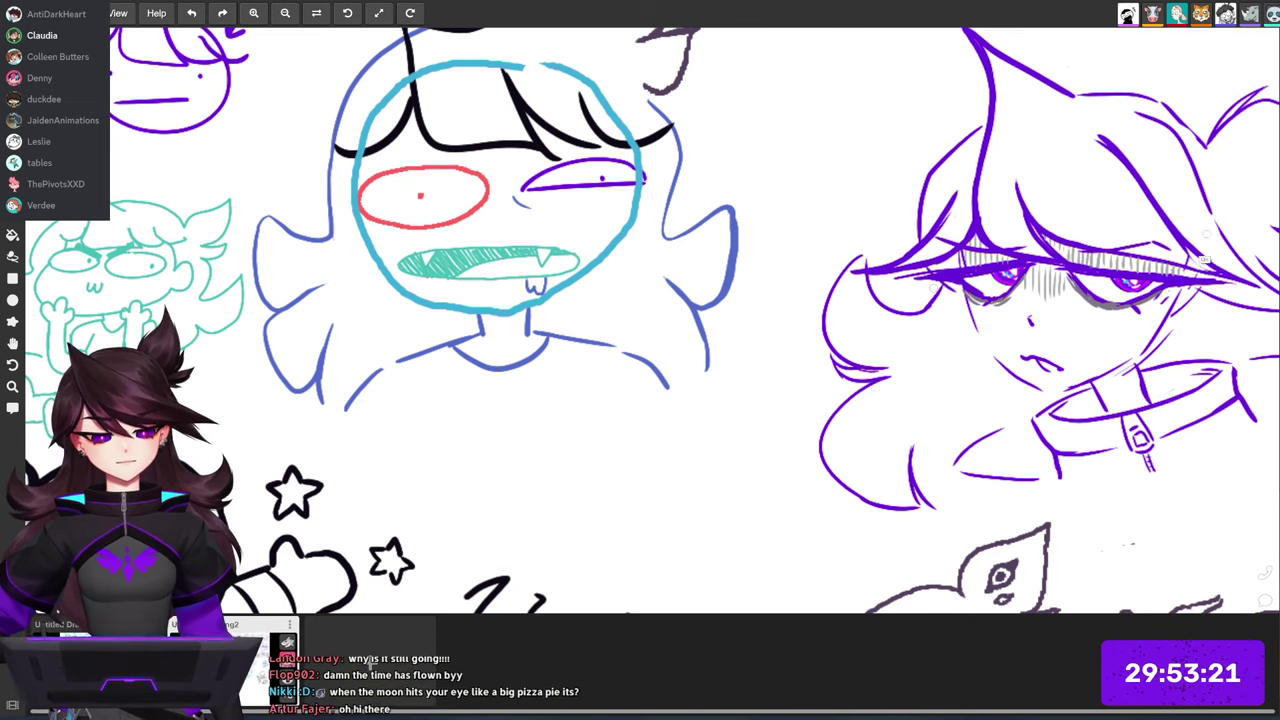
left_click_drag(945, 289, 709, 214)
left_click_drag(1141, 220, 1050, 296)
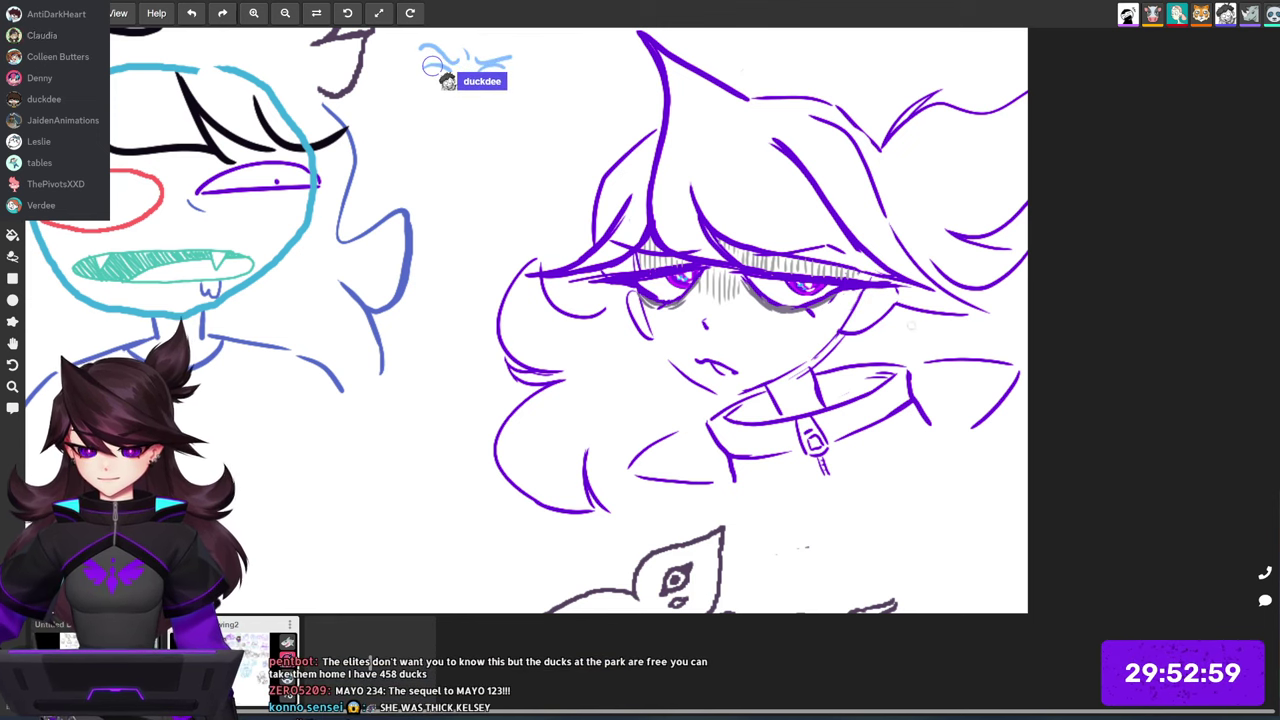
left_click_drag(640, 360, 712, 322)
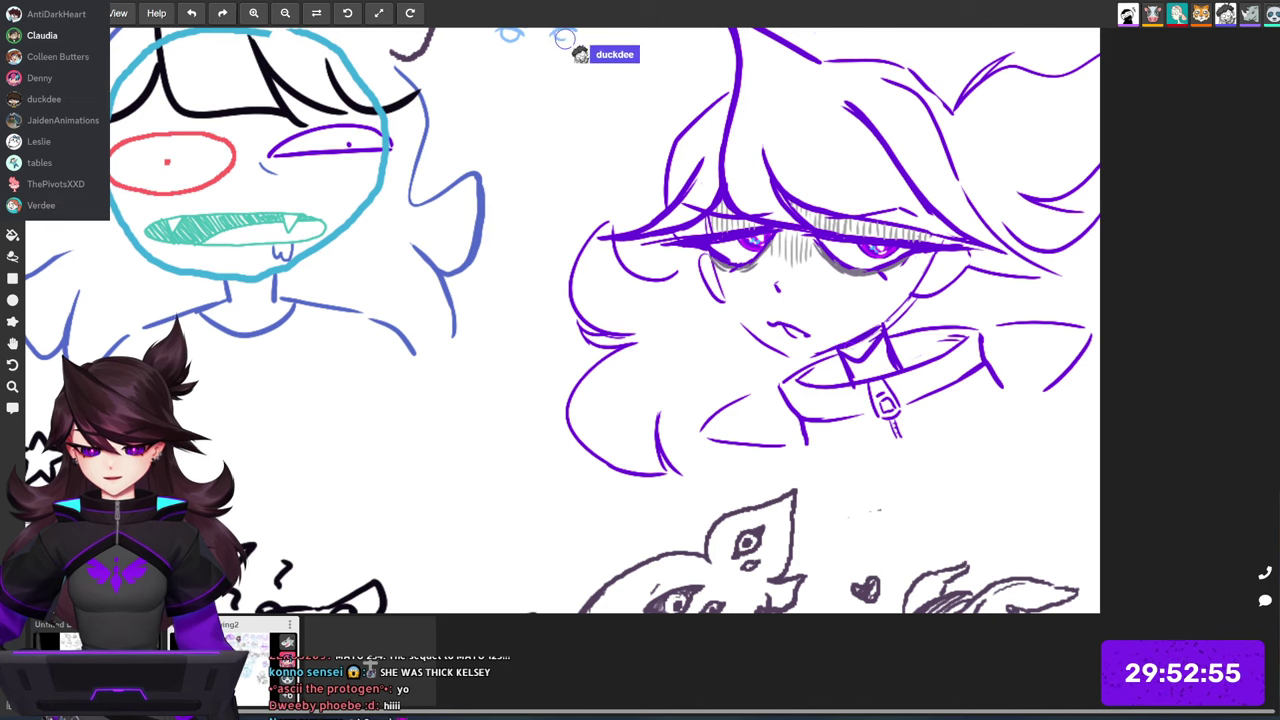
Step: Undo the pointed line on the portrait's neck and fill the shadow under the chin with solid purple
key("ctrl+z")
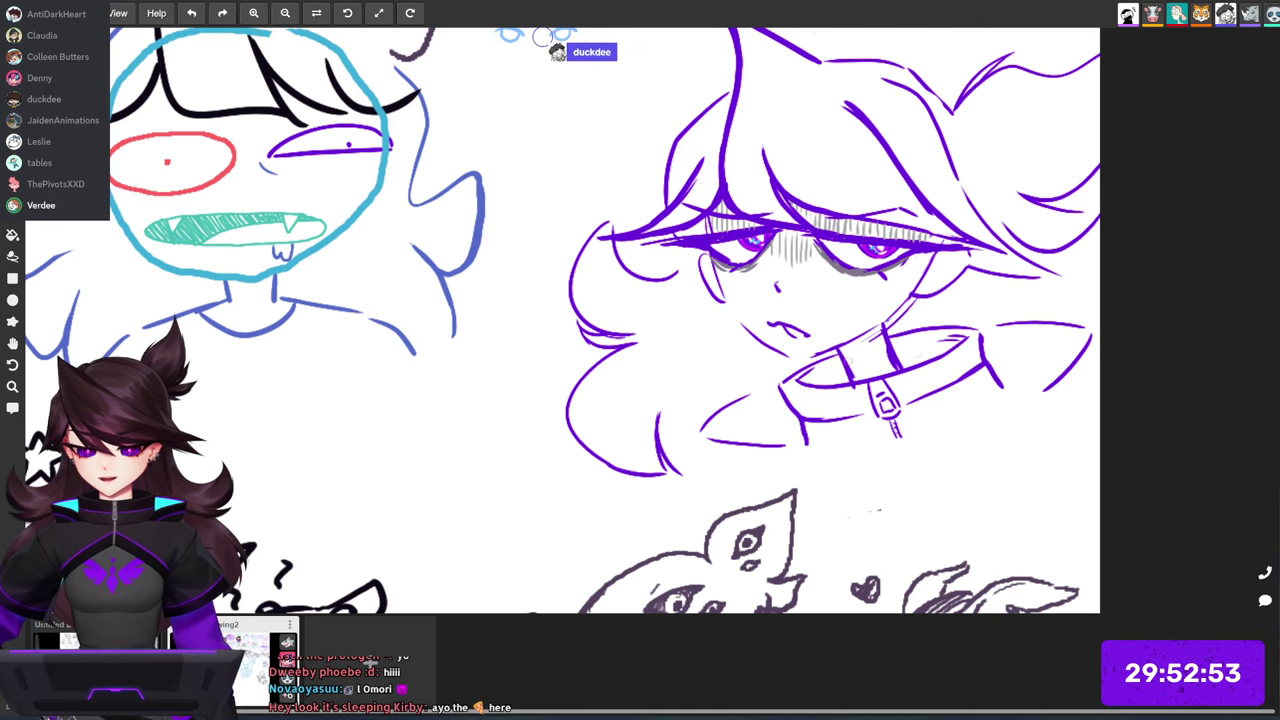
left_click_drag(850, 356, 882, 328)
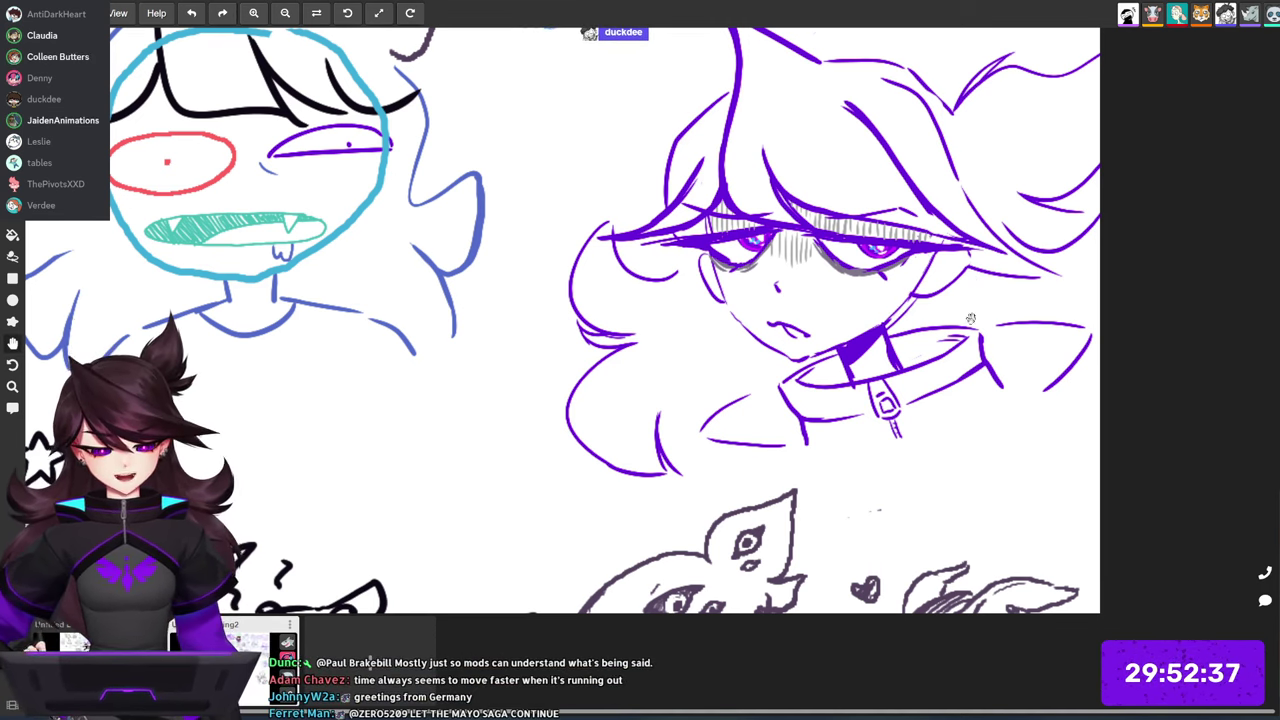
Step: Examine the tired portrait up close and compare it with the neighbouring sketches on the canvas
left_click_drag(972, 318, 1007, 255)
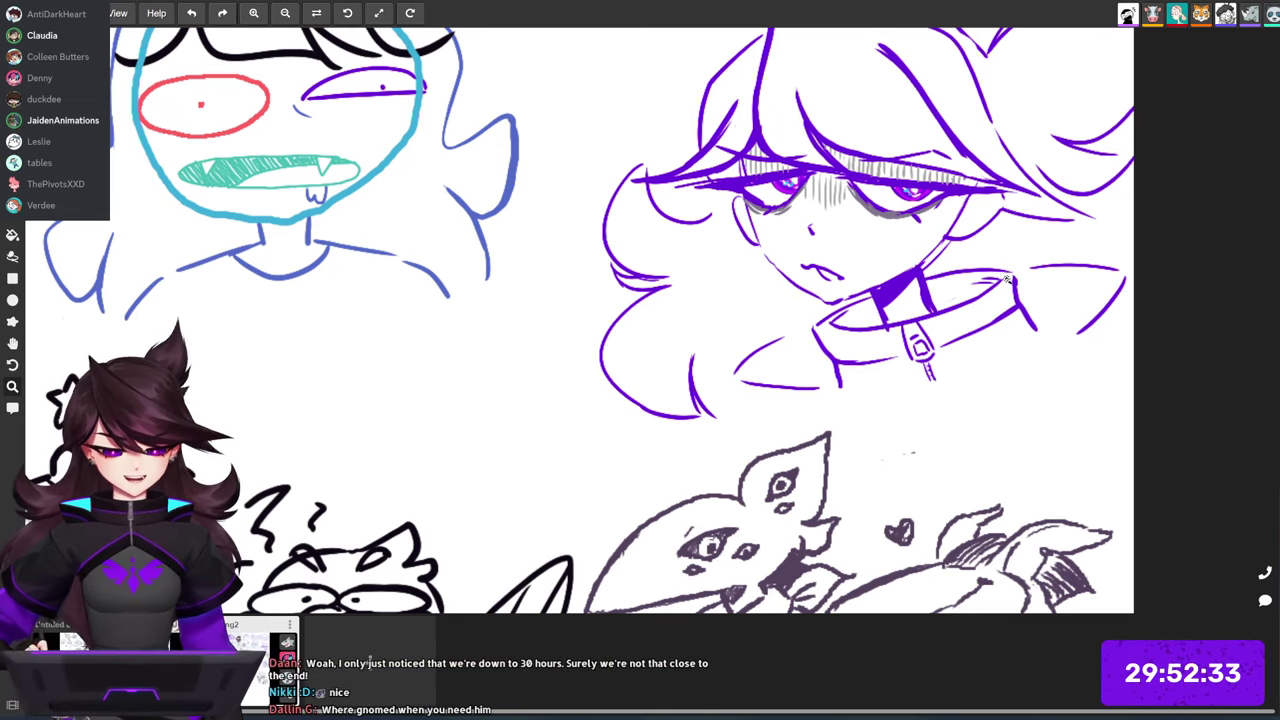
scroll(1007, 280, "down", 3)
left_click_drag(1025, 264, 889, 319)
scroll(888, 318, "up", 3)
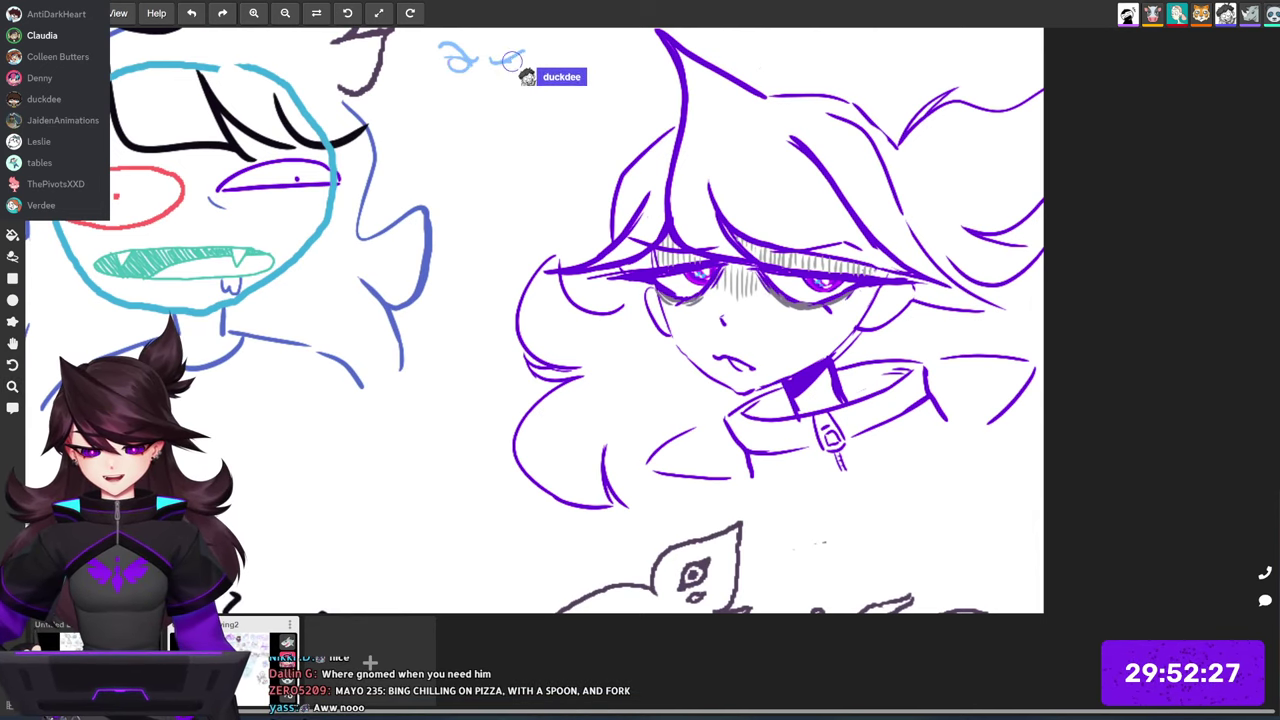
scroll(637, 320, "left", 2)
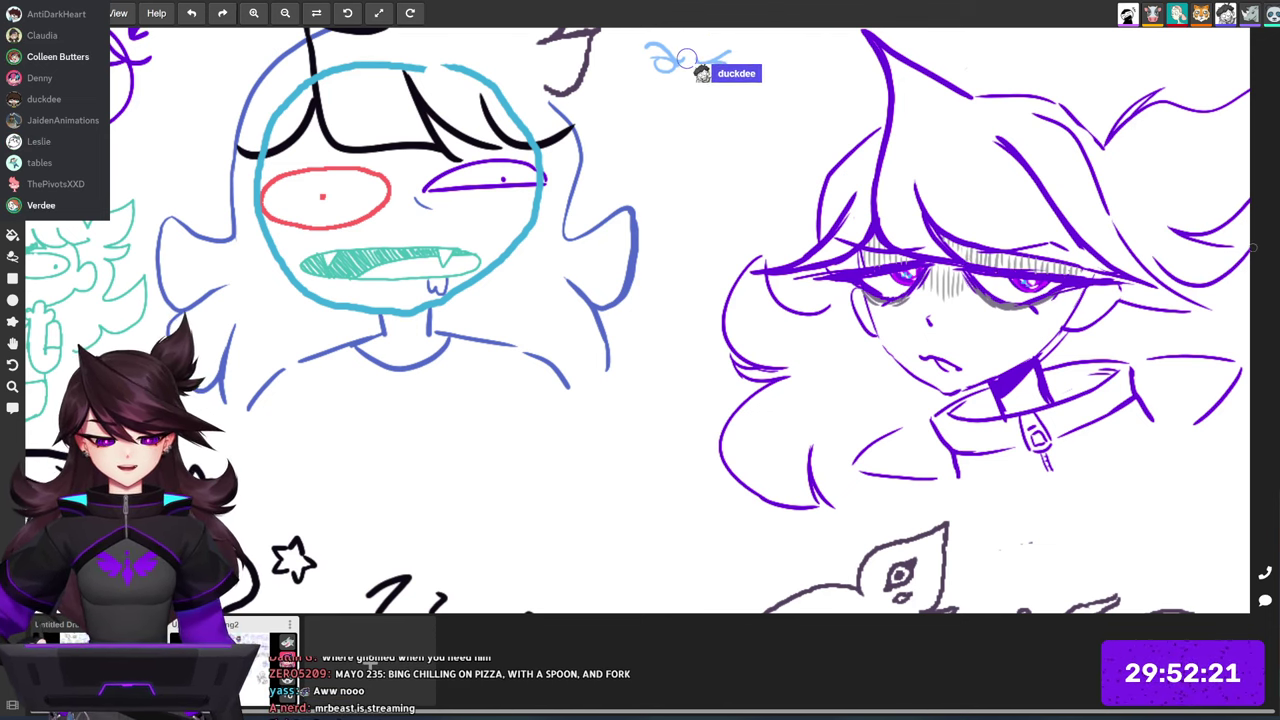
left_click_drag(1088, 317, 978, 351)
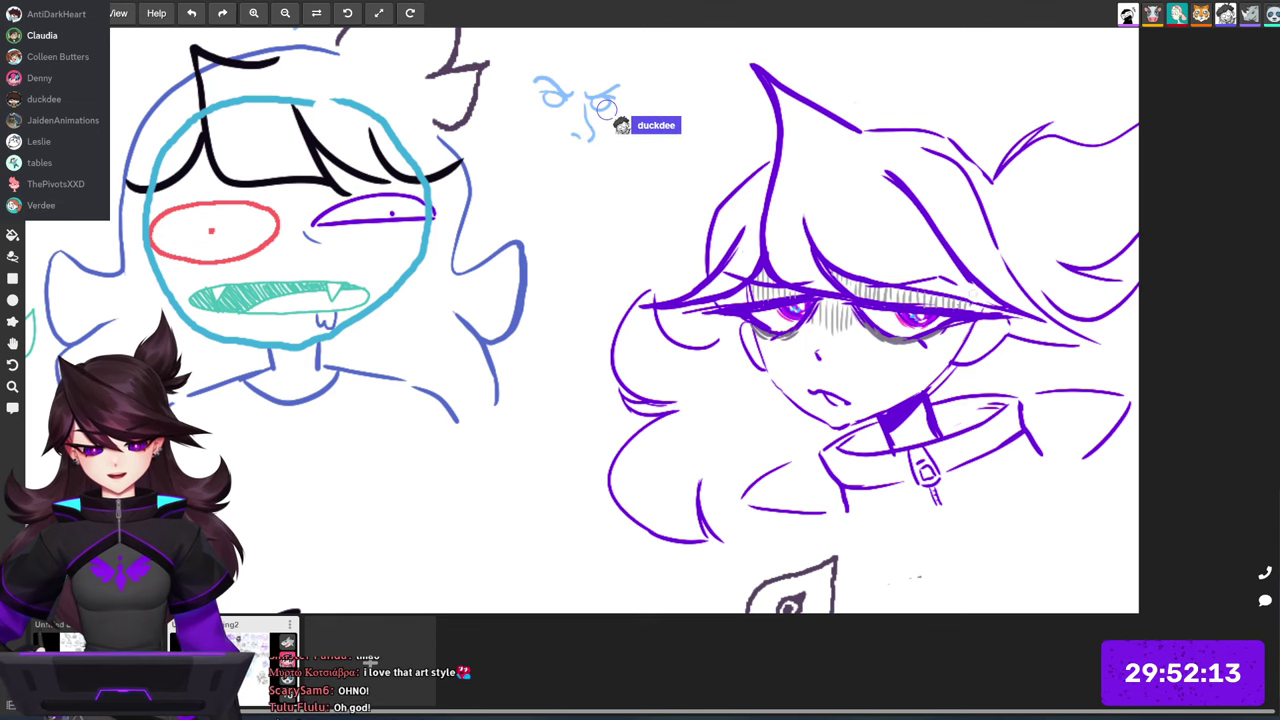
scroll(1049, 371, "down", 4)
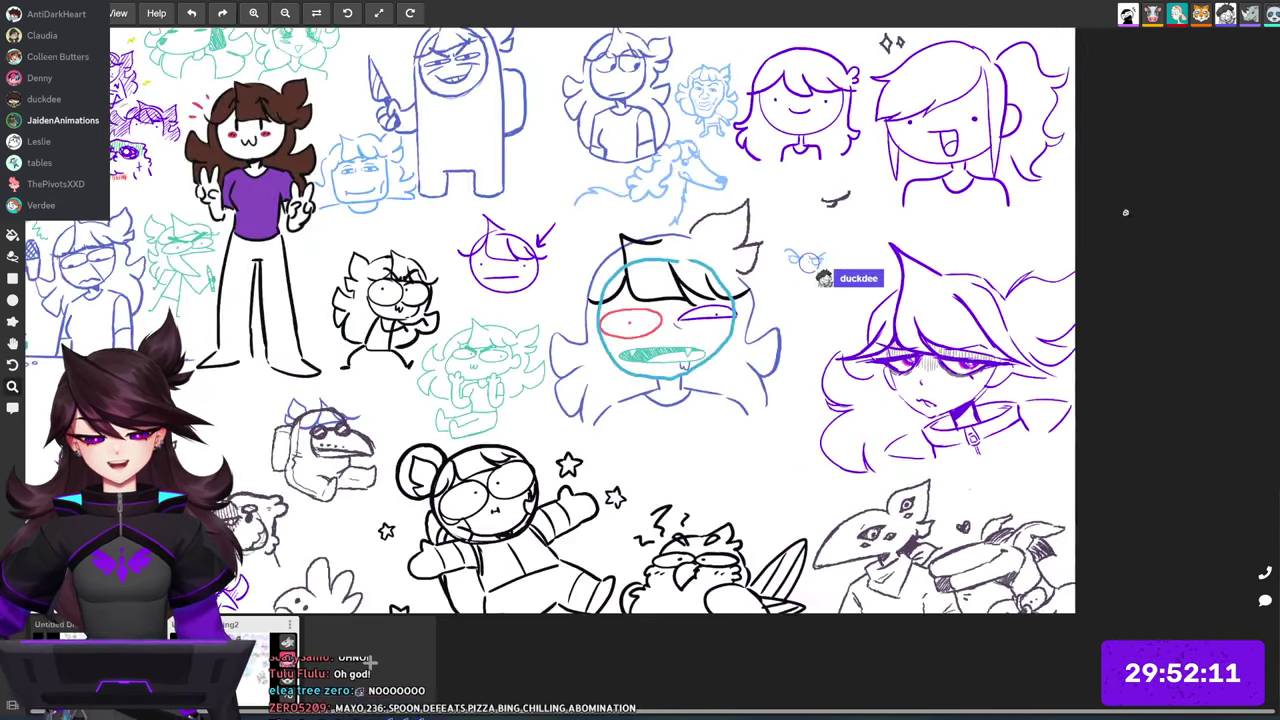
left_click_drag(1133, 390, 1069, 255)
scroll(977, 276, "up", 4)
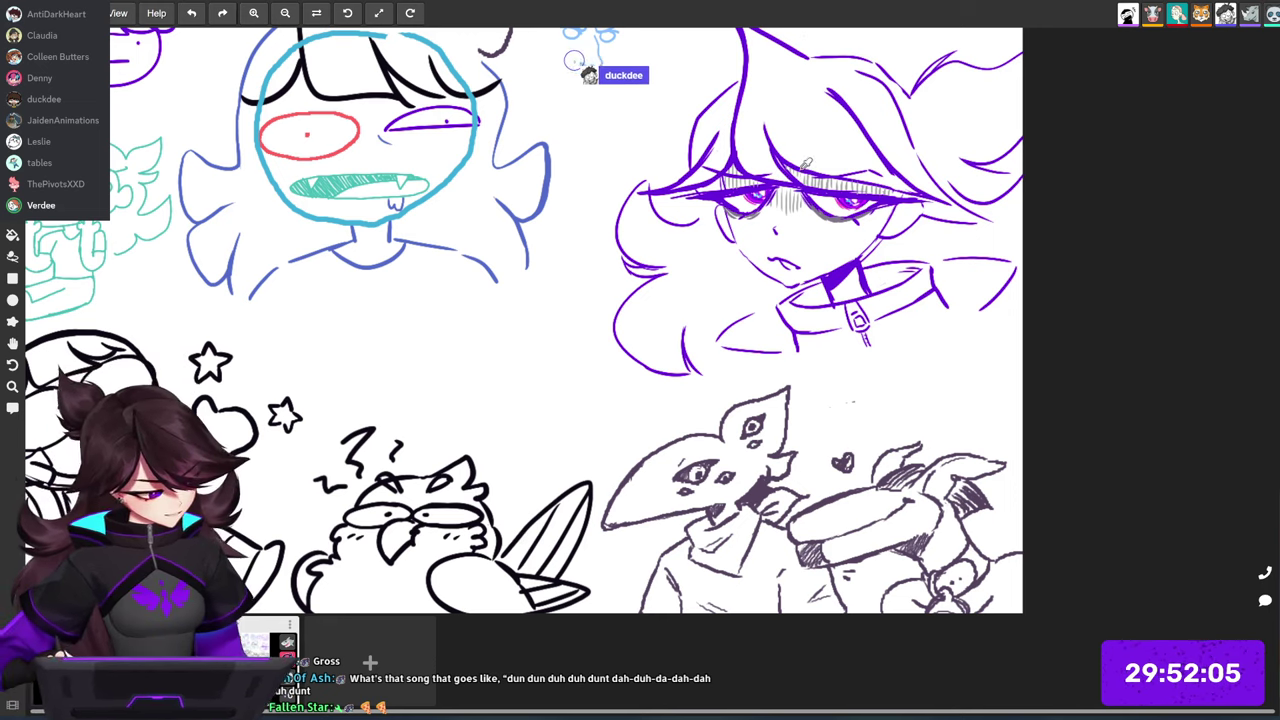
Step: Hatch the portrait's far ear with hair strands behind it and extend the outlines of both shoulders
left_click_drag(1032, 271, 982, 379)
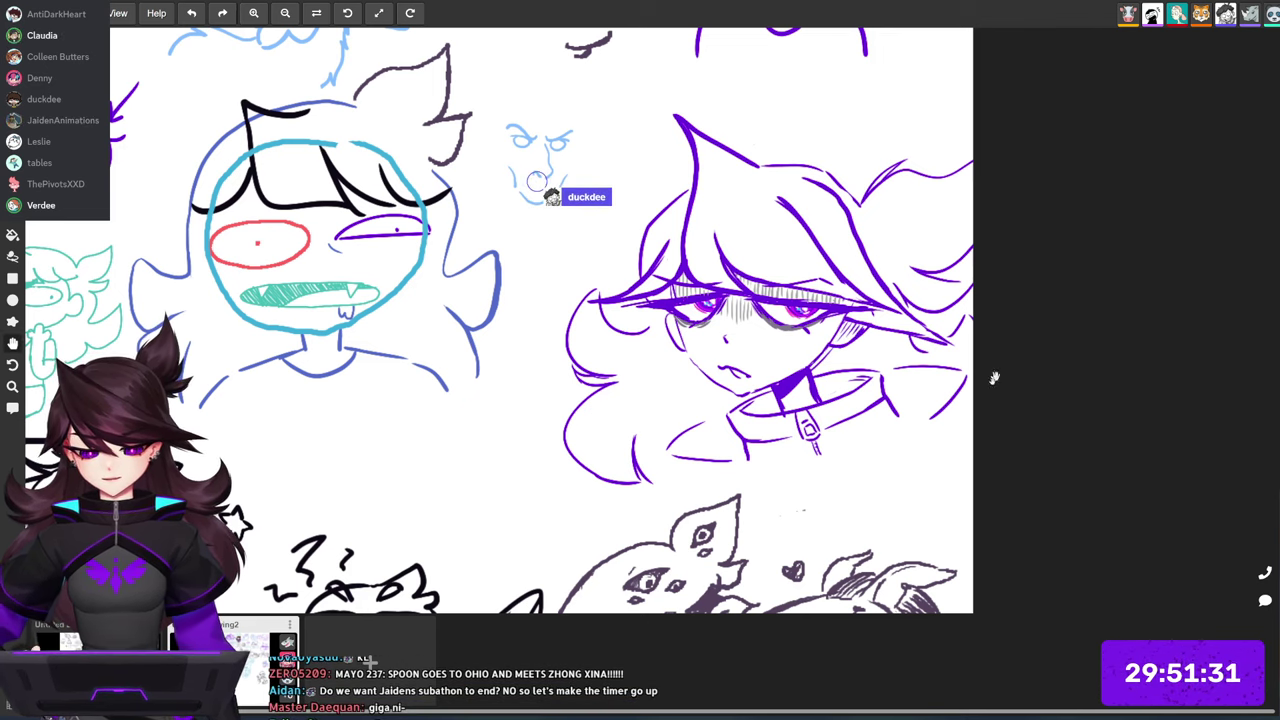
left_click_drag(994, 377, 1112, 277)
left_click_drag(823, 371, 808, 402)
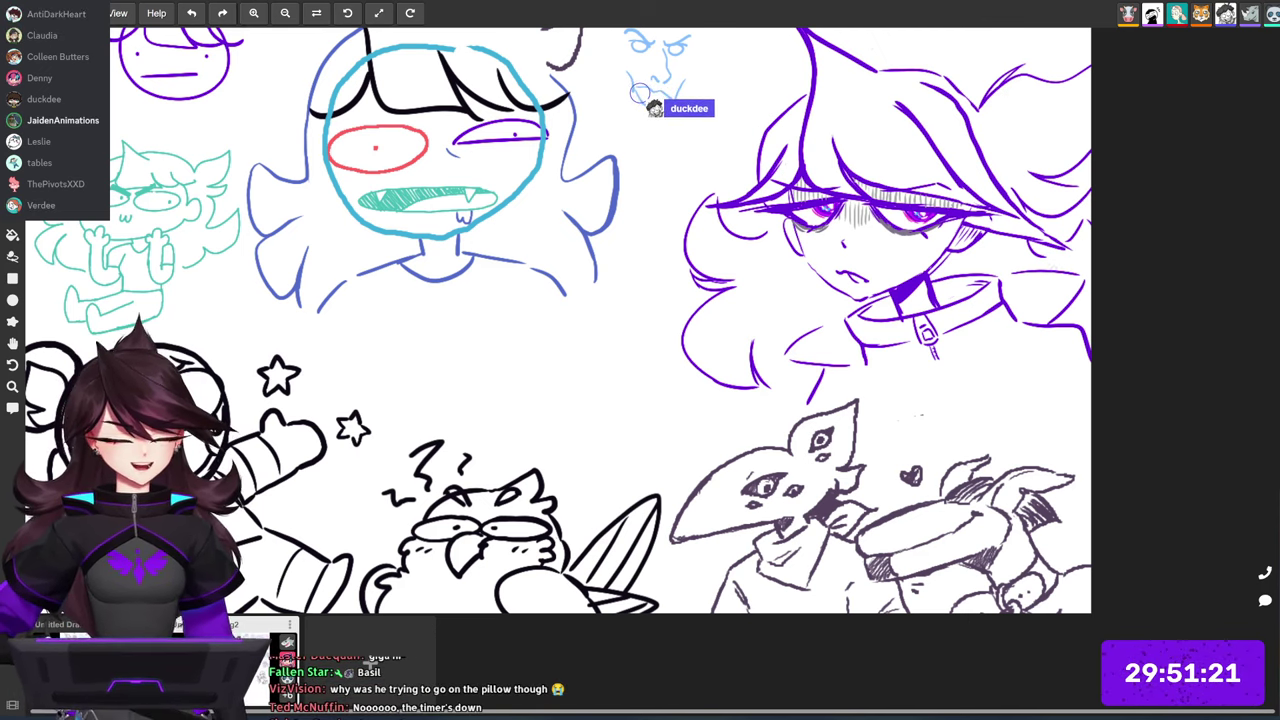
left_click_drag(873, 417, 800, 417)
left_click_drag(921, 434, 937, 392)
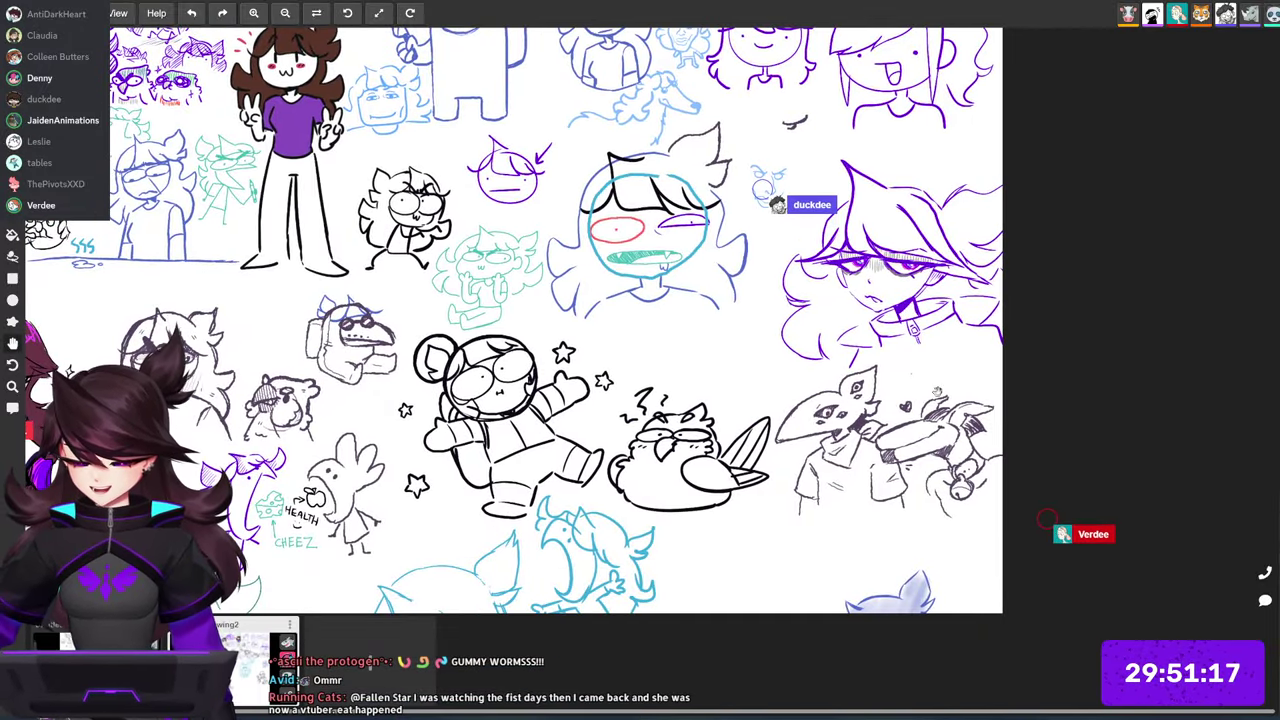
scroll(971, 372, "up", 4)
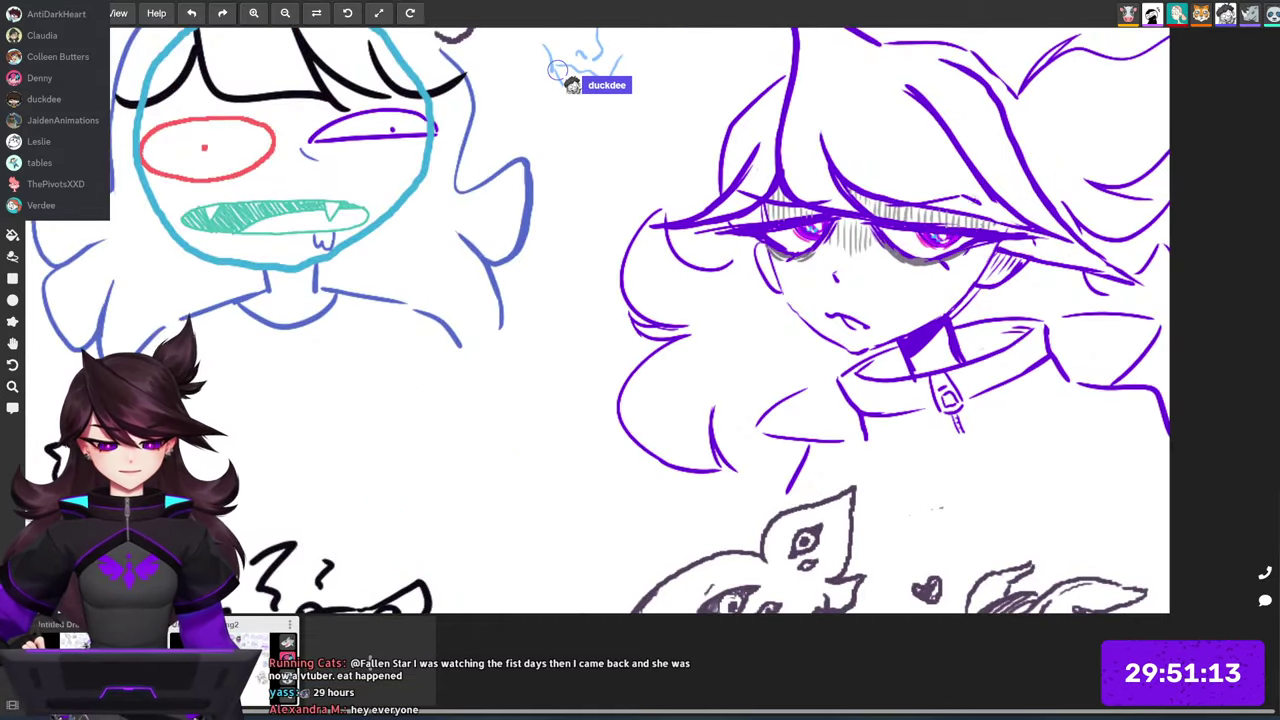
Step: Add fold lines along the lower edge of the bangs and thicken the hair outline running down from the crown
left_click_drag(1066, 209, 1028, 303)
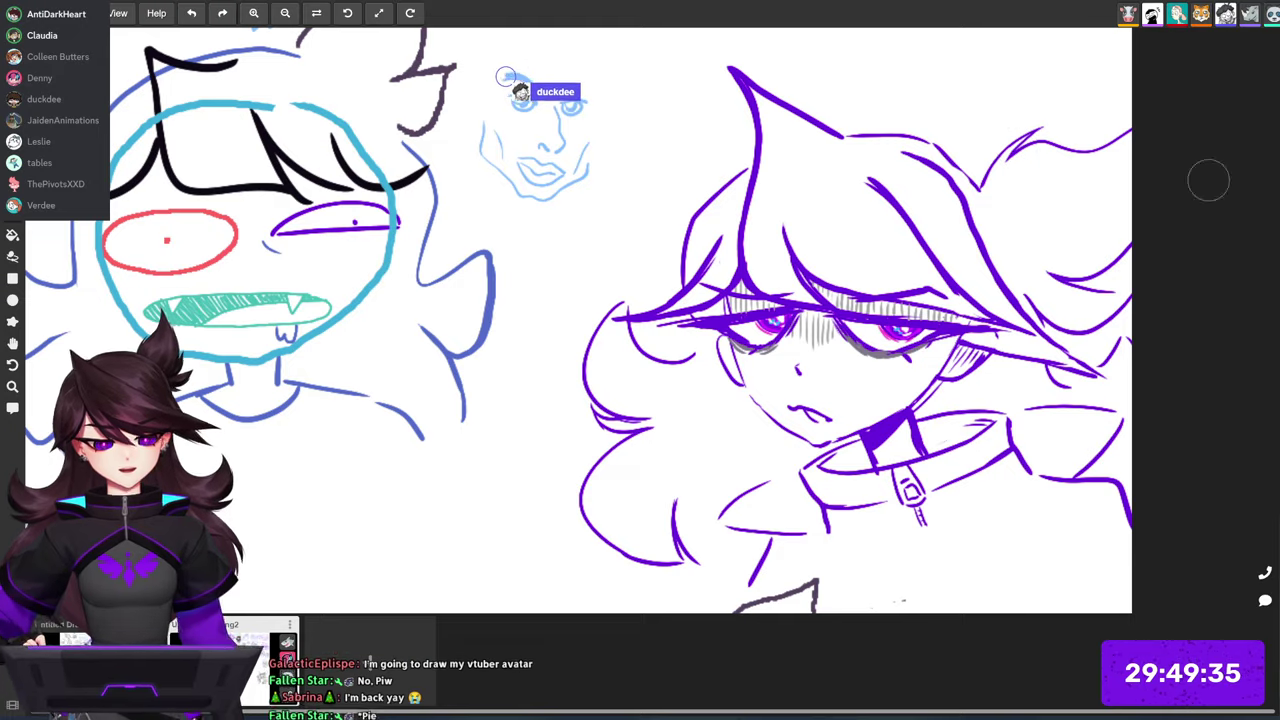
scroll(1130, 331, "down", 3)
left_click_drag(1196, 245, 1124, 234)
key("z")
left_click_drag(881, 264, 1059, 237)
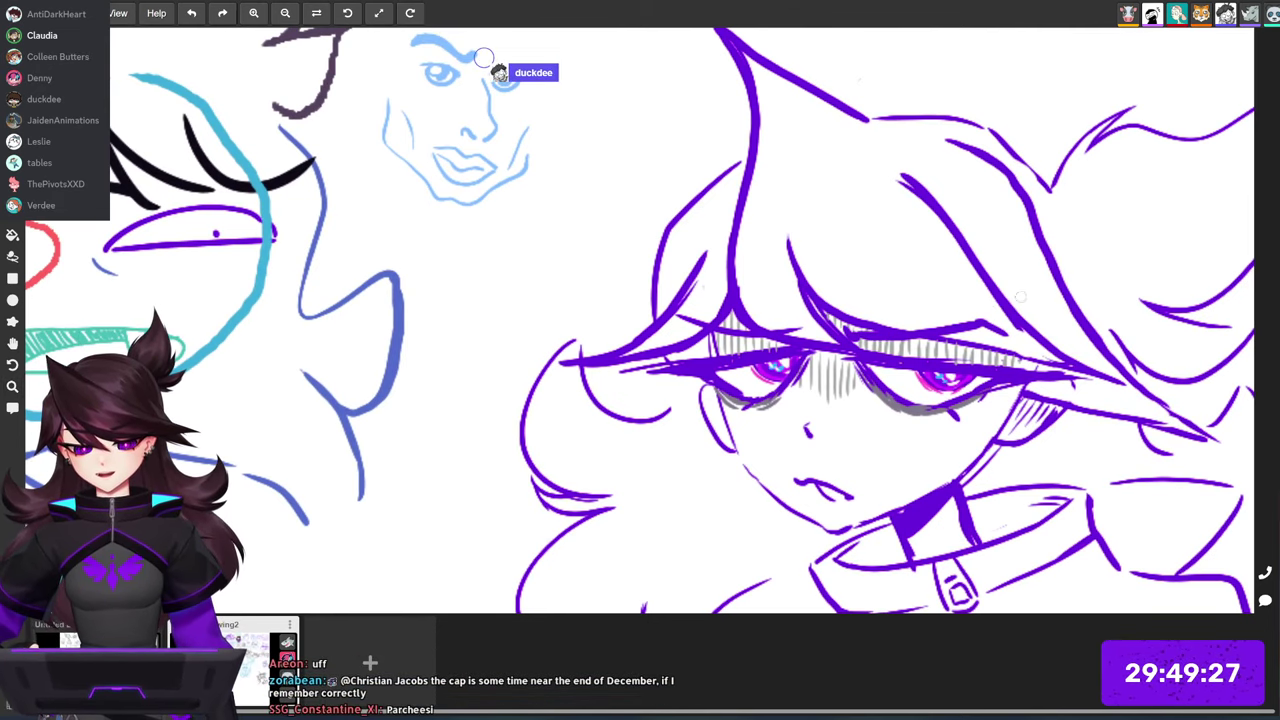
left_click_drag(957, 342, 804, 156)
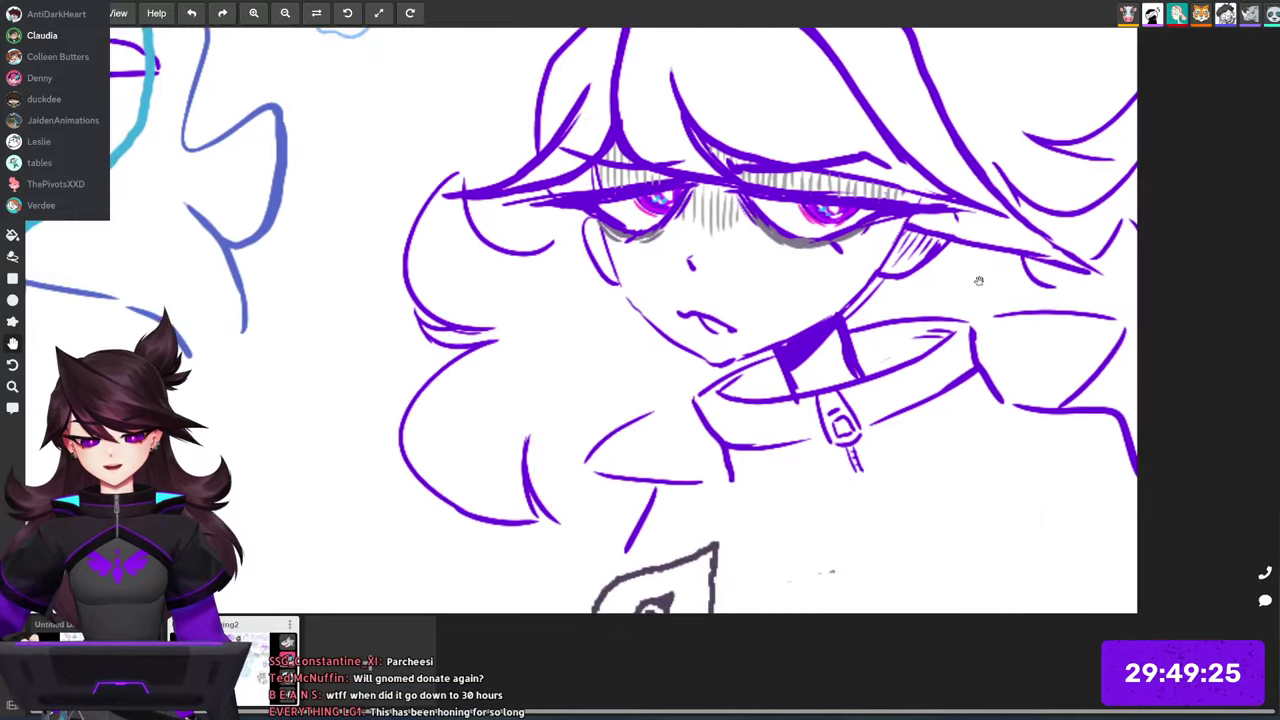
Step: Deepen the grey bags under both of the portrait's eyes
left_click_drag(978, 282, 988, 295)
left_click_drag(1078, 175, 1078, 168)
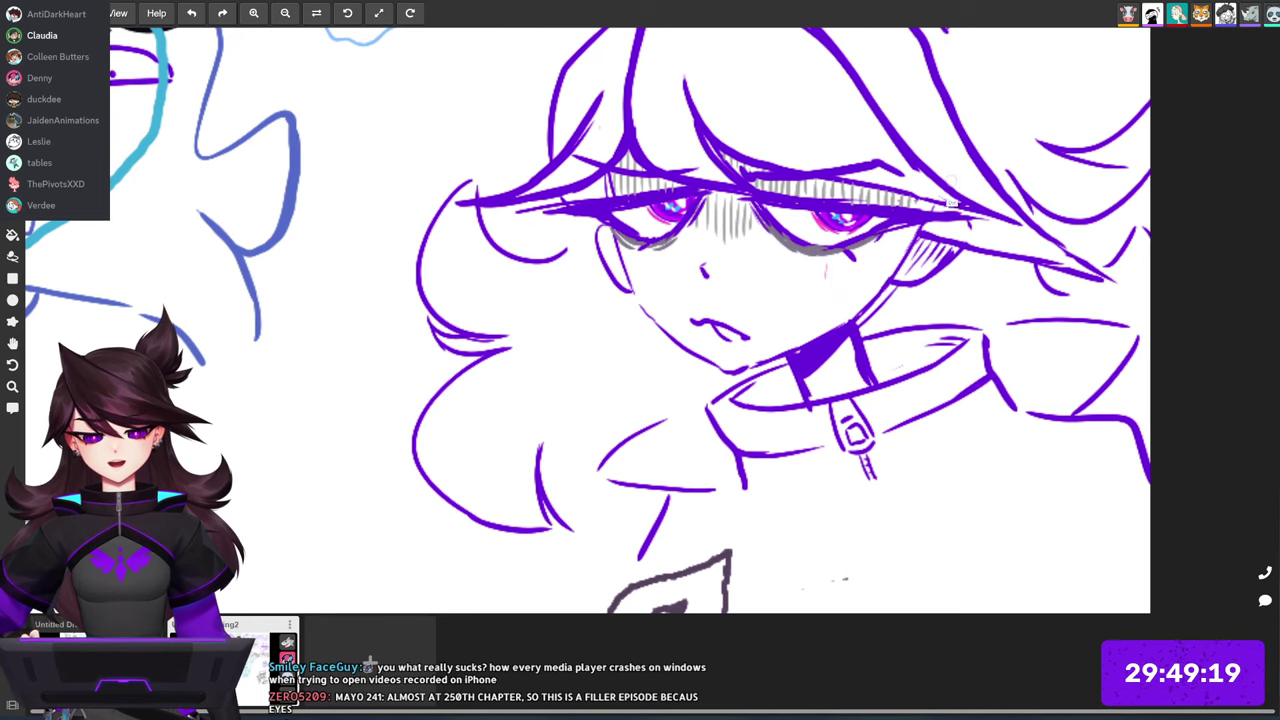
left_click_drag(914, 280, 972, 318)
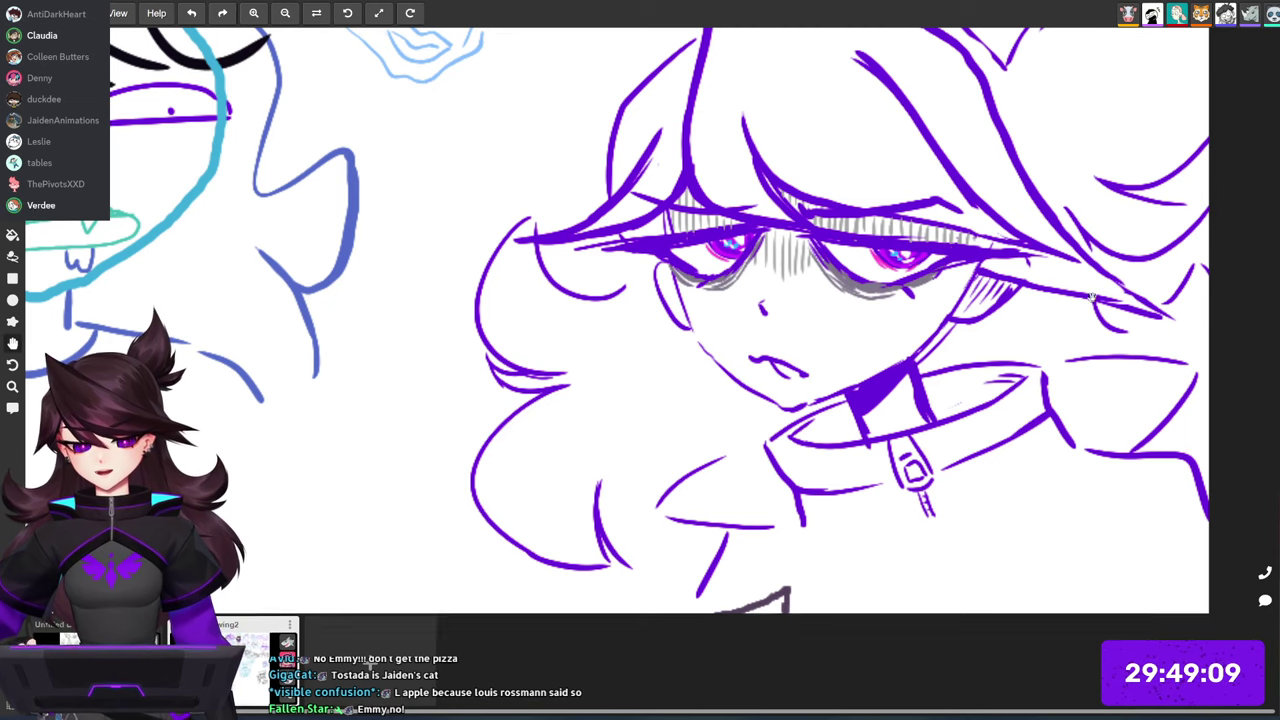
Step: Look over the whole shared canvas and the other artists' character sketches around the purple portrait
left_click_drag(1092, 297, 868, 362)
key("z")
scroll(1000, 241, "down", 5)
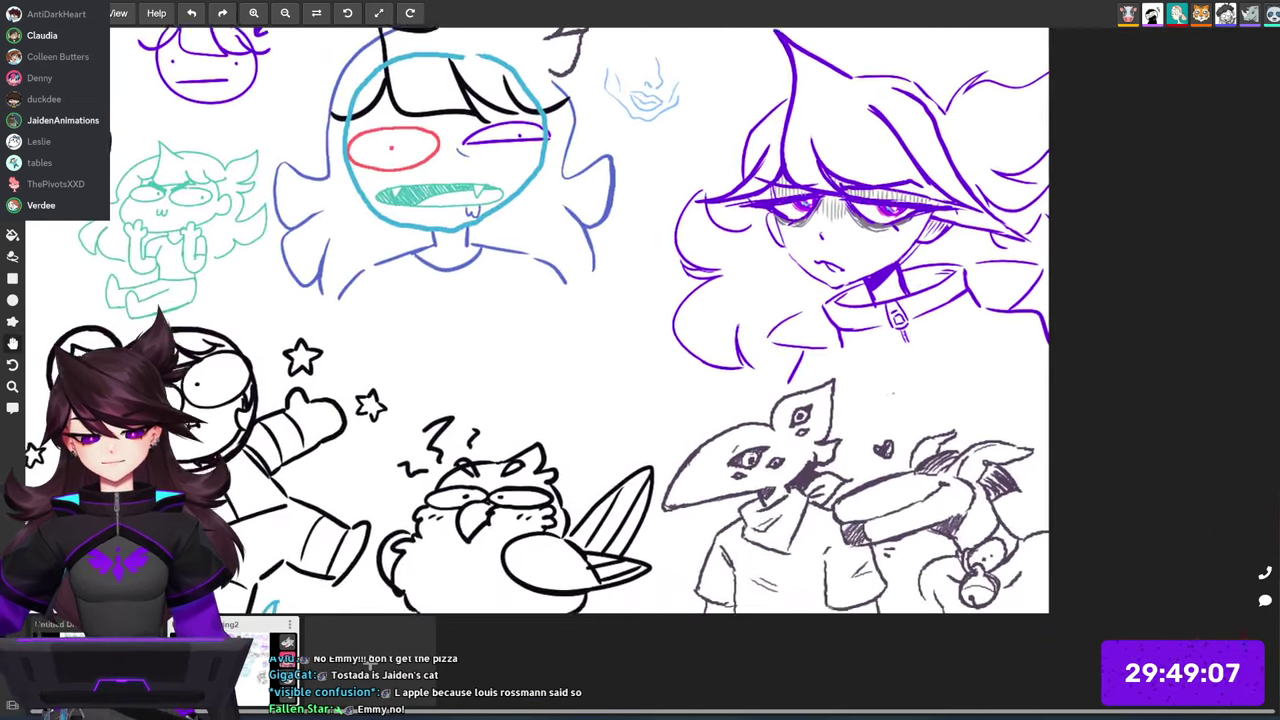
scroll(957, 403, "down", 5)
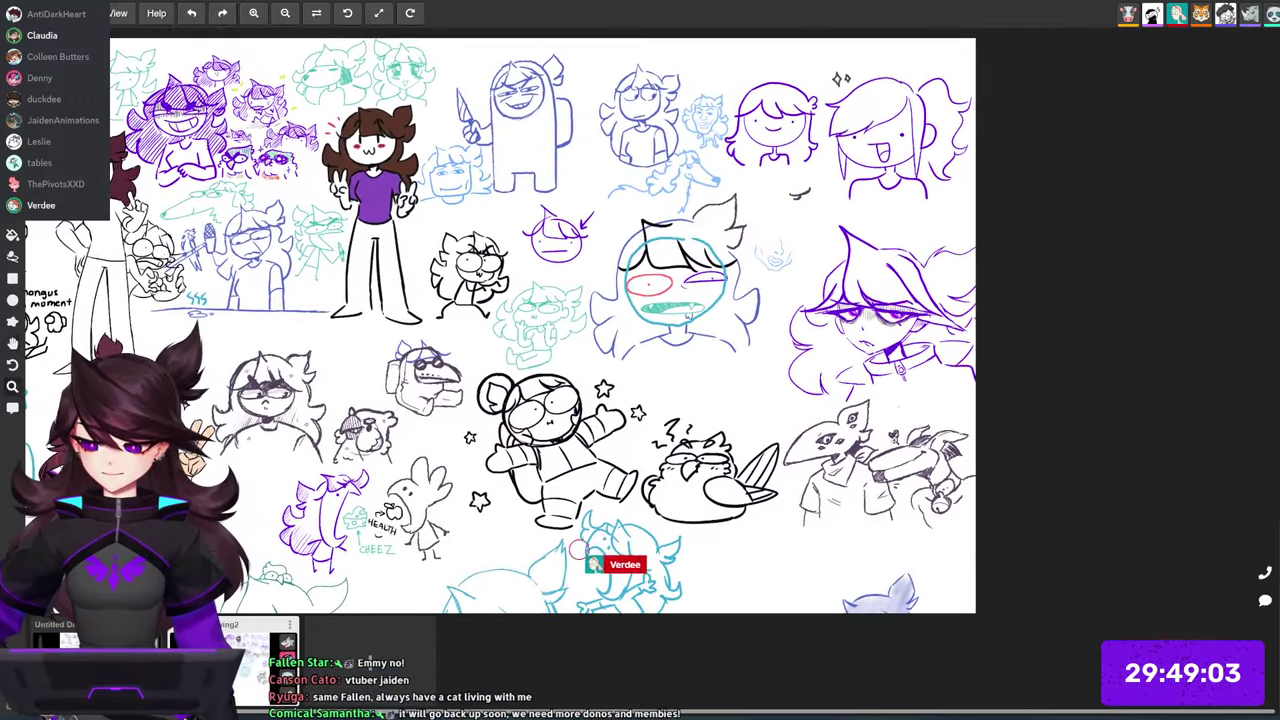
left_click_drag(918, 428, 905, 394)
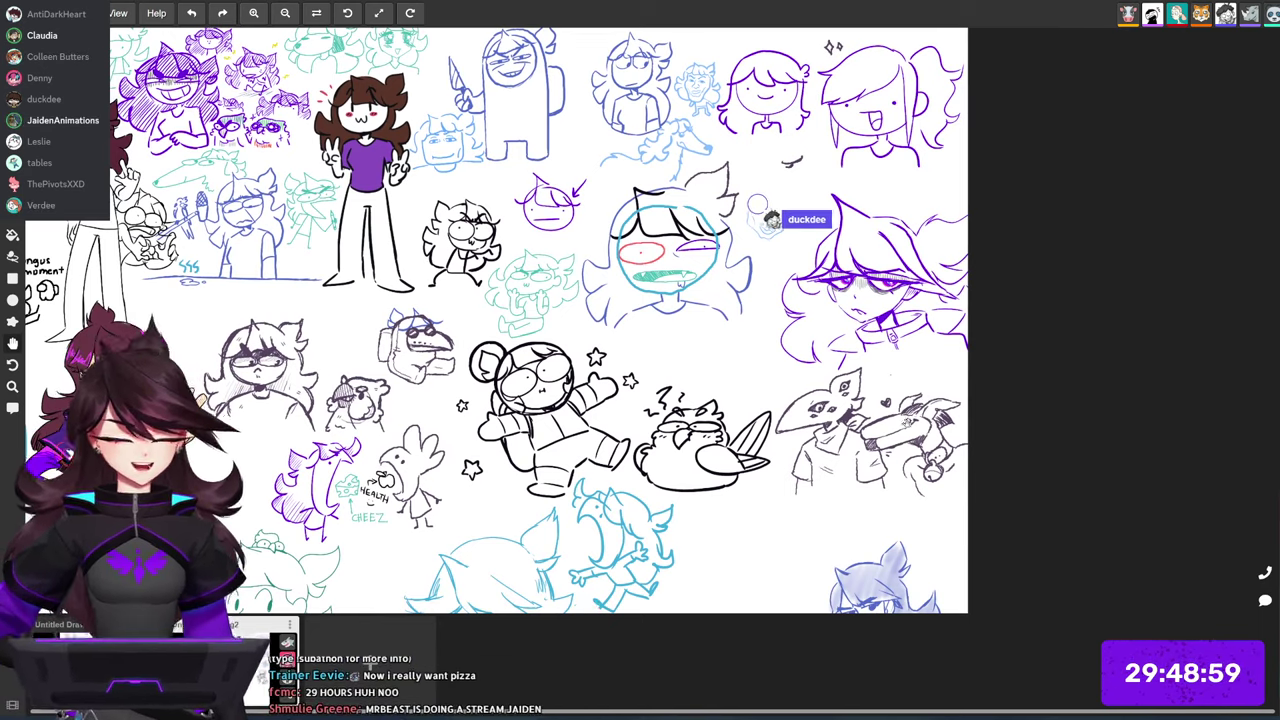
left_click_drag(901, 437, 1035, 425)
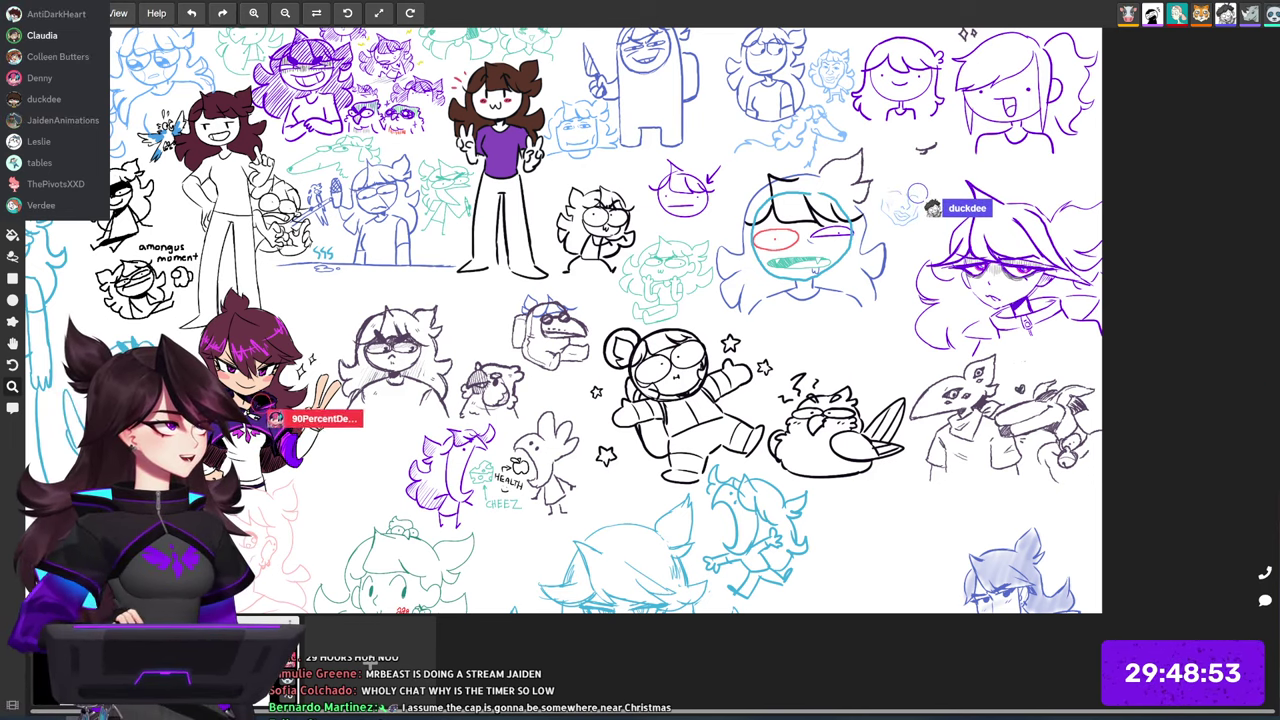
left_click_drag(1091, 302, 903, 398)
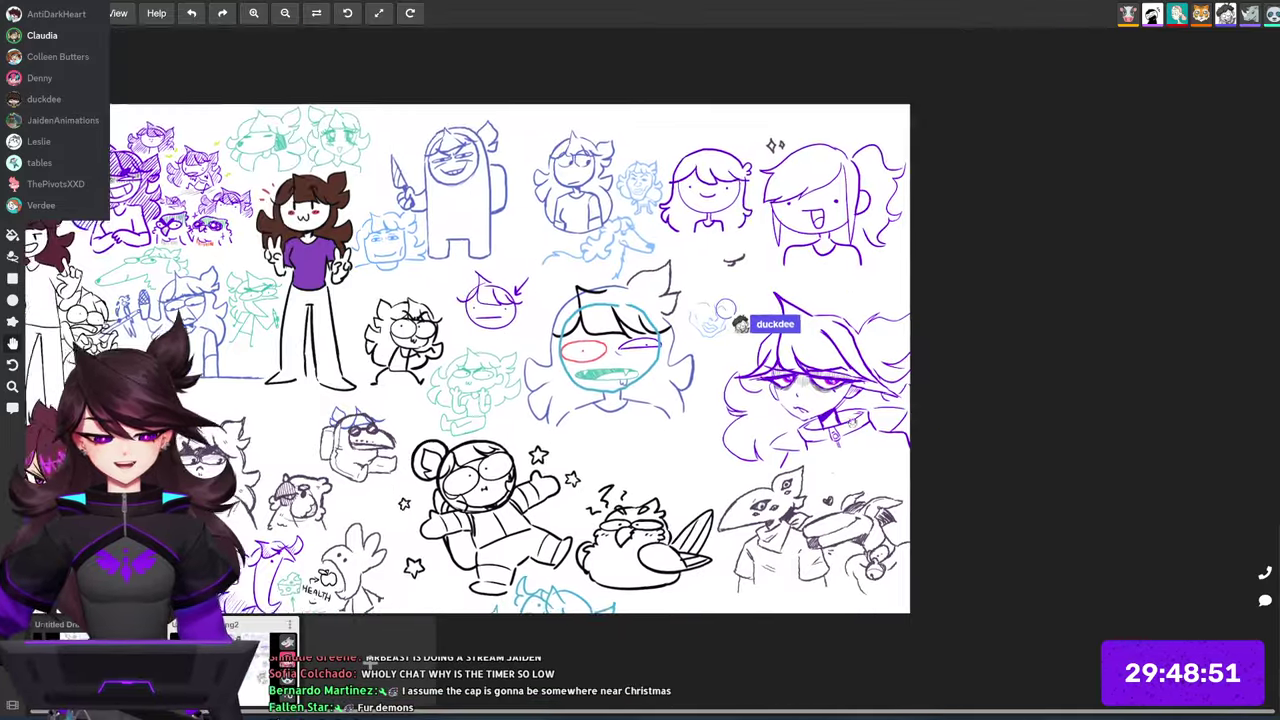
key("z")
Step: Paint jagged cyan highlights across the portrait's bangs and on the ponytail
left_click_drag(840, 315, 975, 315)
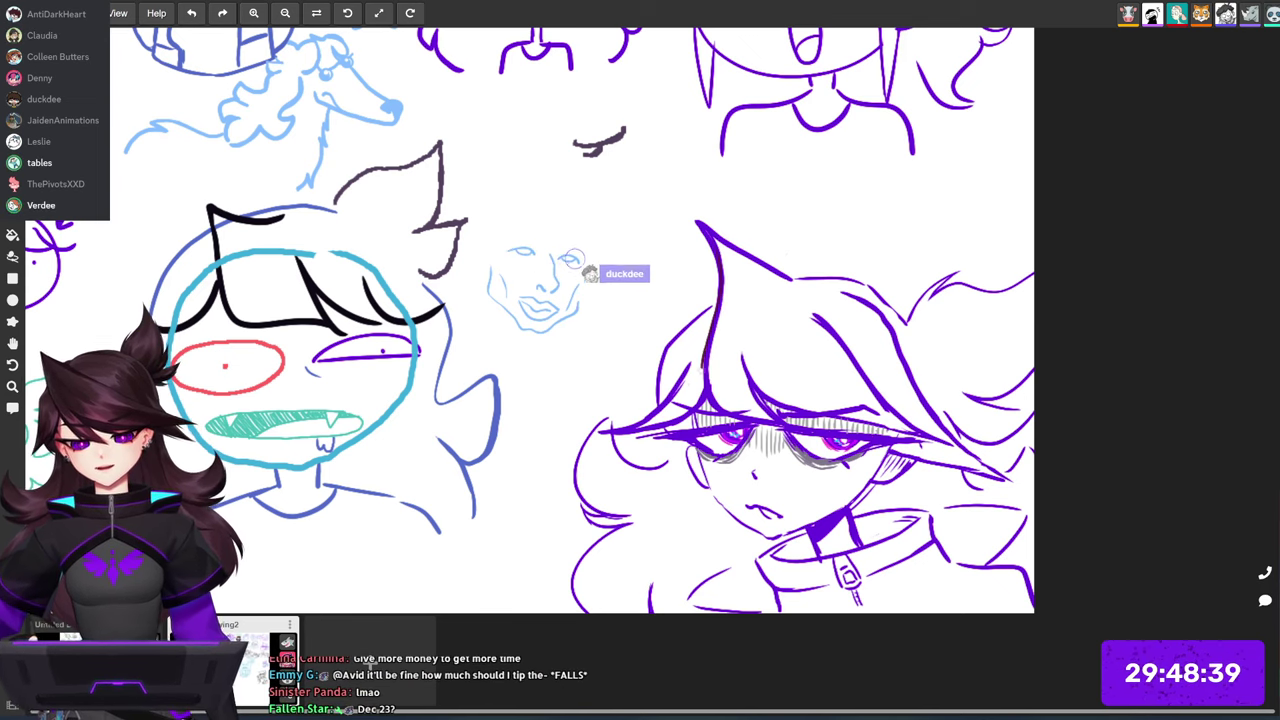
left_click_drag(942, 438, 983, 285)
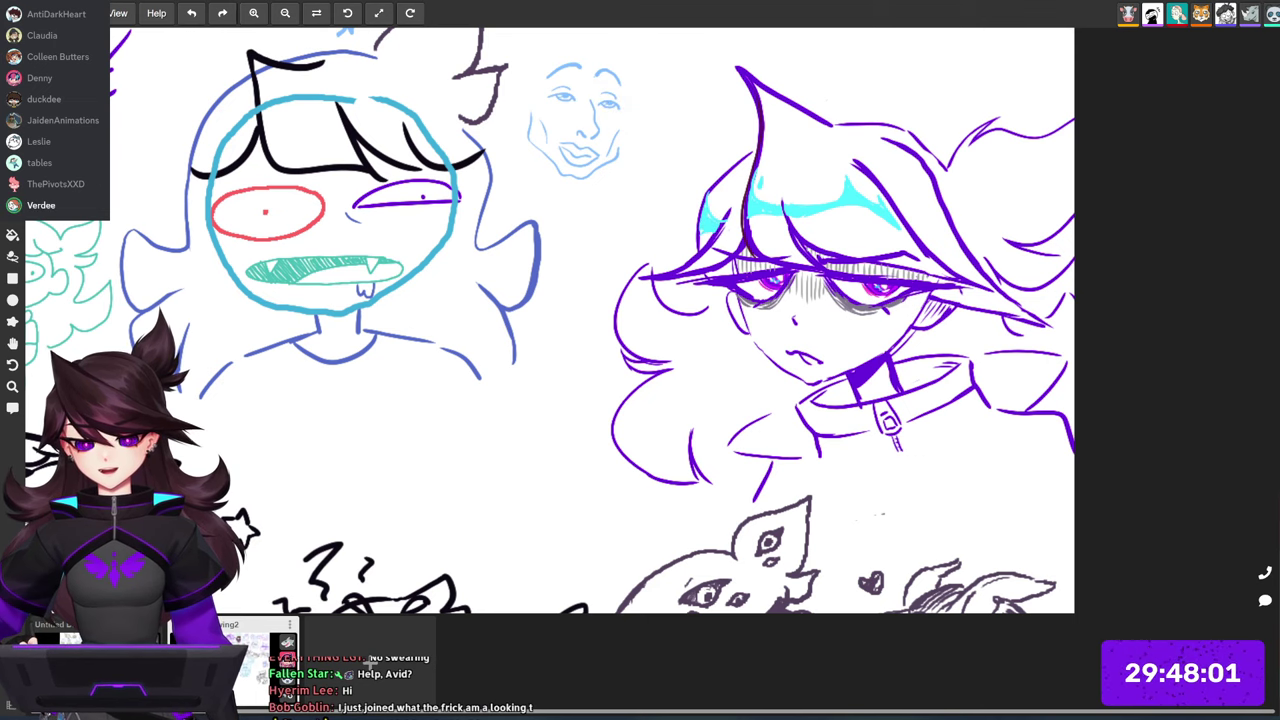
left_click_drag(929, 229, 795, 297)
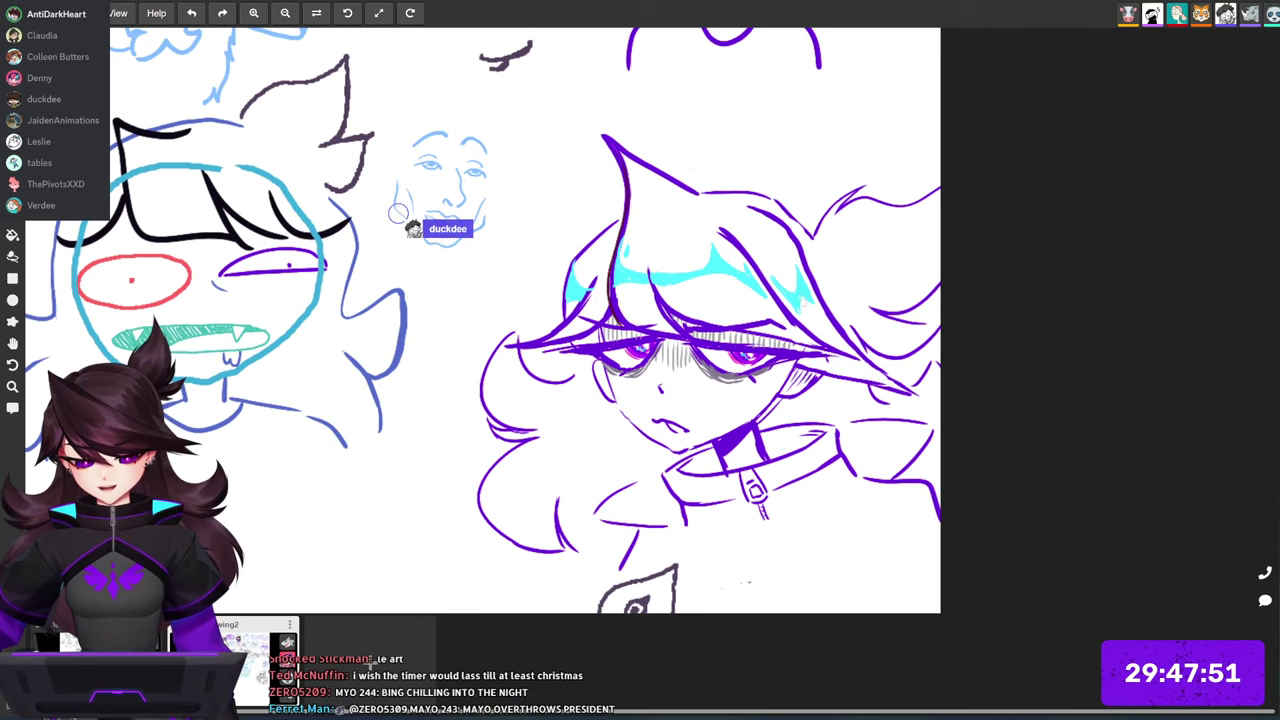
left_click_drag(930, 254, 874, 252)
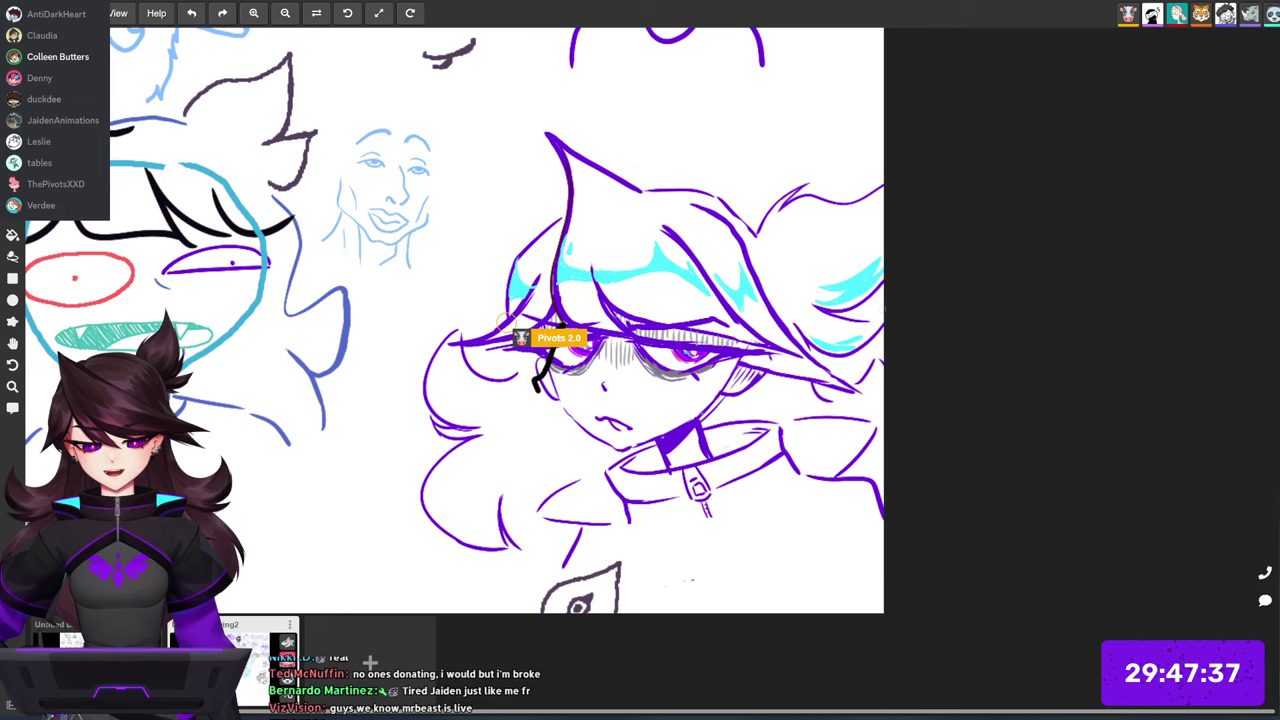
mouse_move(763, 358)
left_mouse_down()
mouse_move(904, 287)
mouse_move(886, 308)
left_mouse_up()
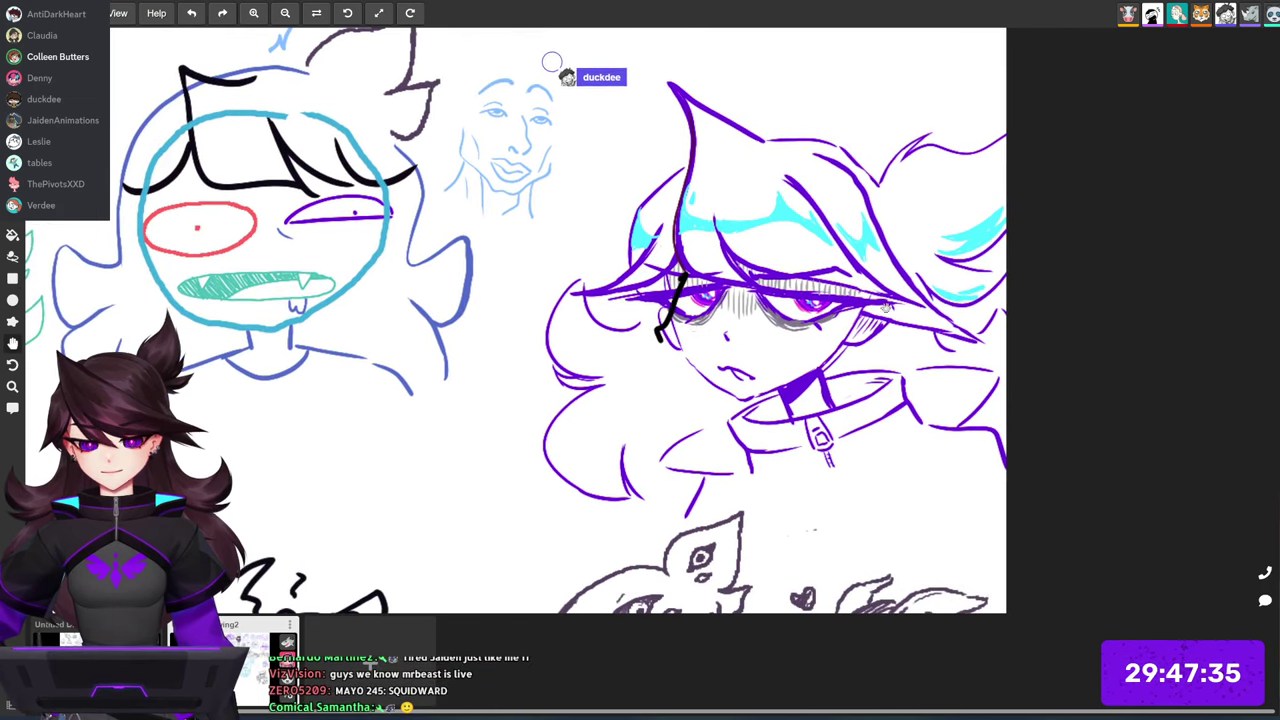
Step: Paint cyan highlights in the two long hair curls beside the portrait's face
left_click_drag(791, 274, 770, 327)
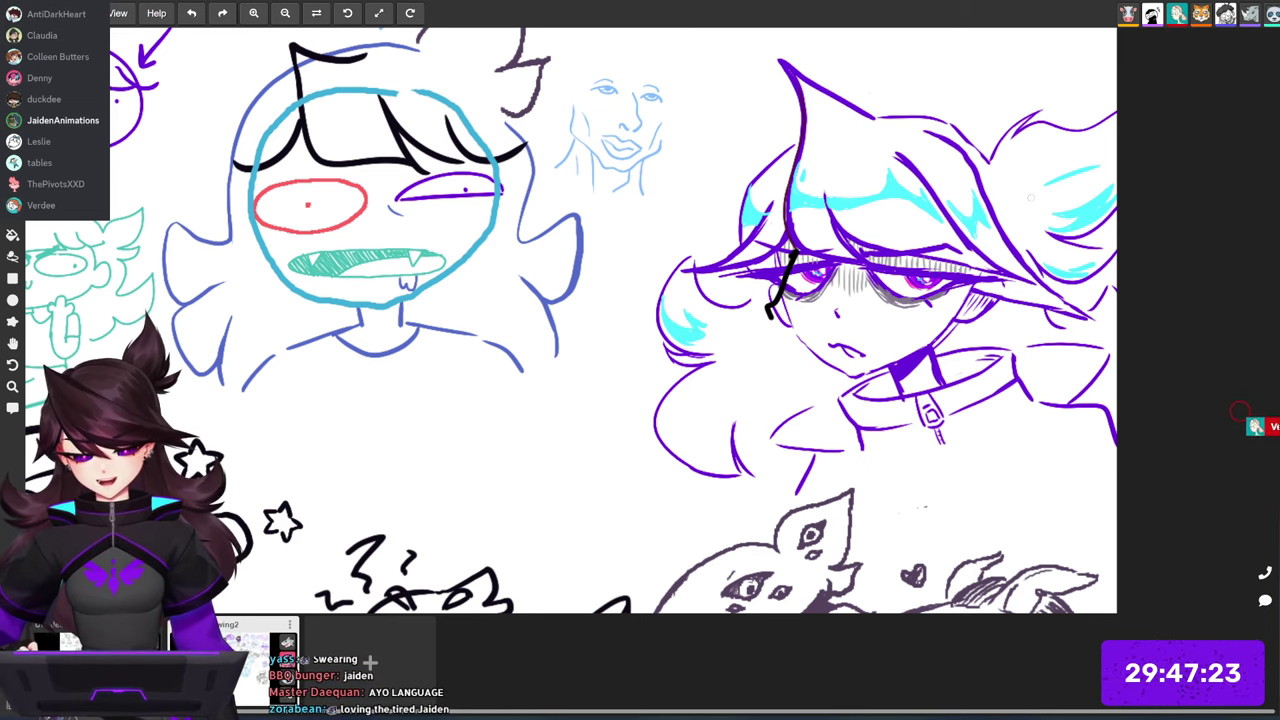
left_click_drag(687, 392, 724, 311)
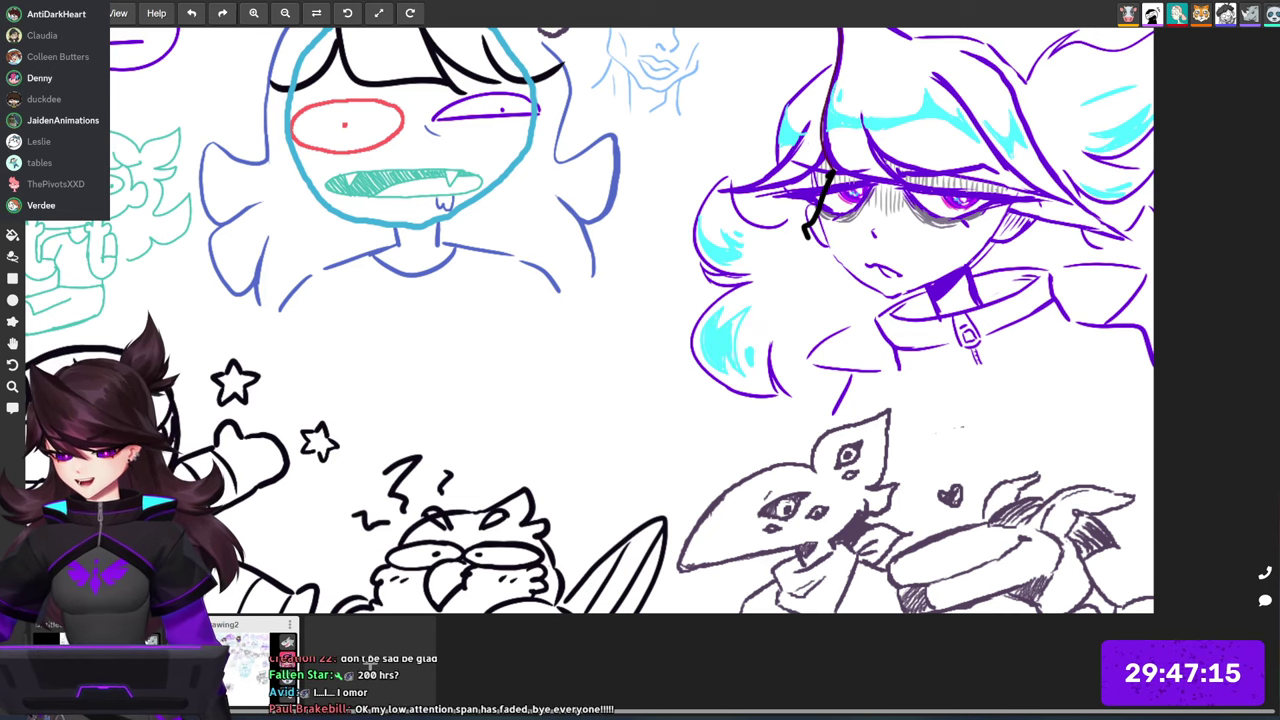
left_click_drag(1054, 389, 843, 394)
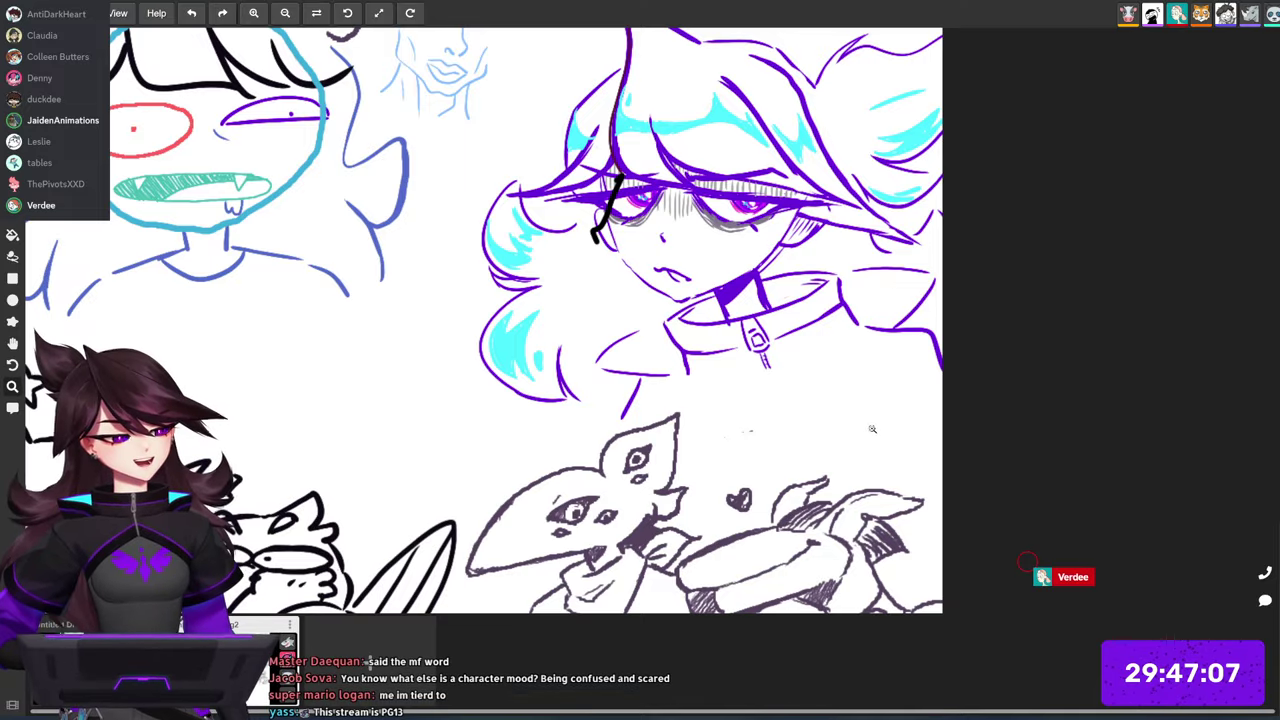
left_click_drag(872, 429, 839, 522)
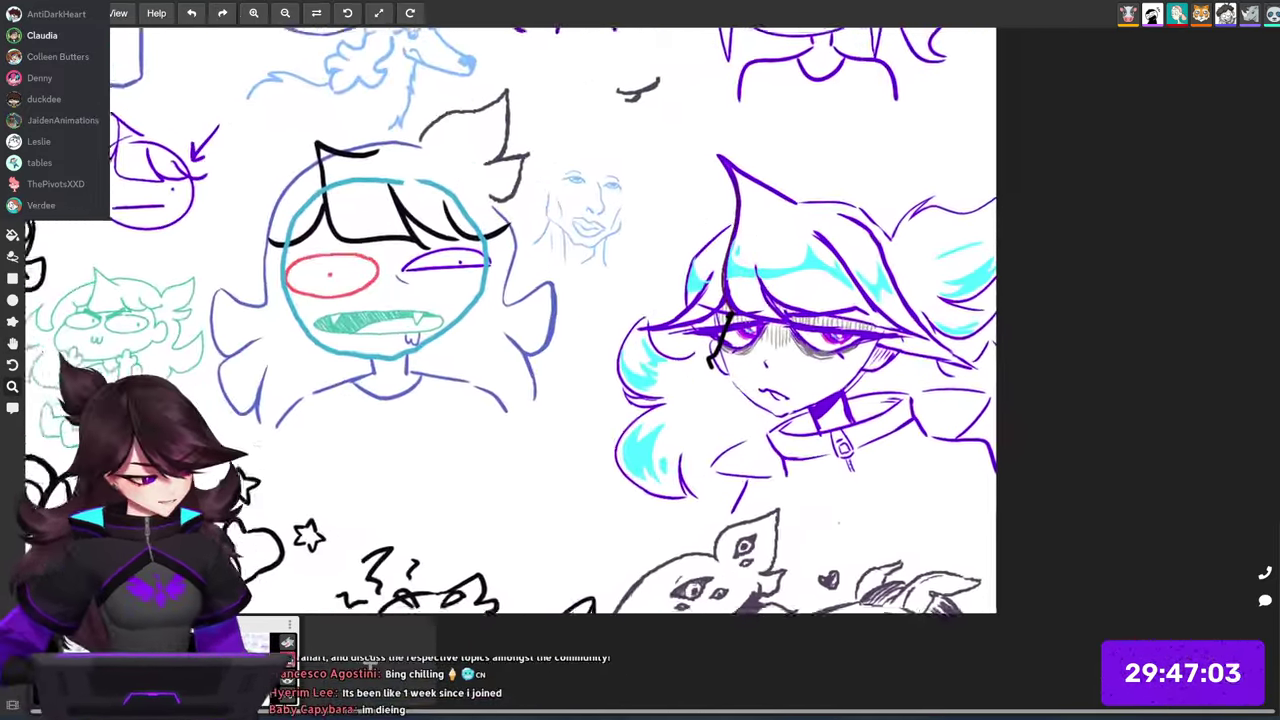
left_click_drag(826, 275, 840, 275)
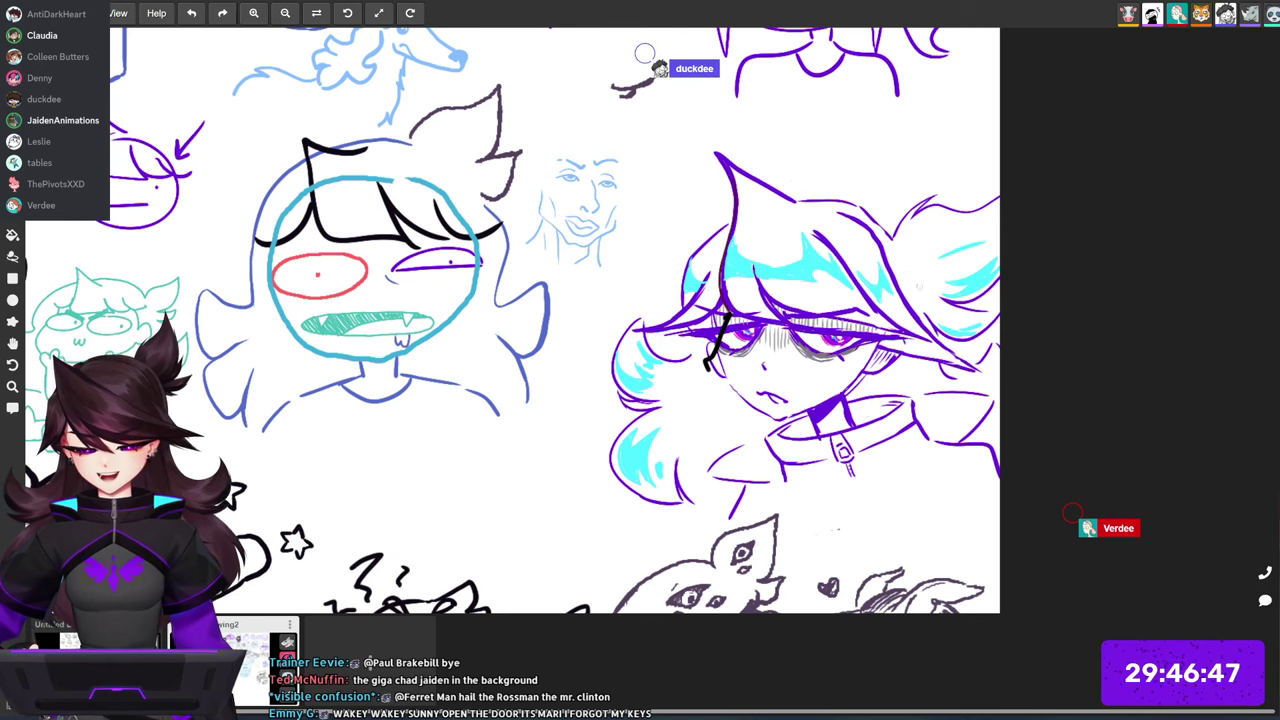
Step: Survey the shared canvas from the cyan-highlighted purple portrait down to the large sketches in the lower area
key("z")
left_click_drag(940, 362, 868, 316)
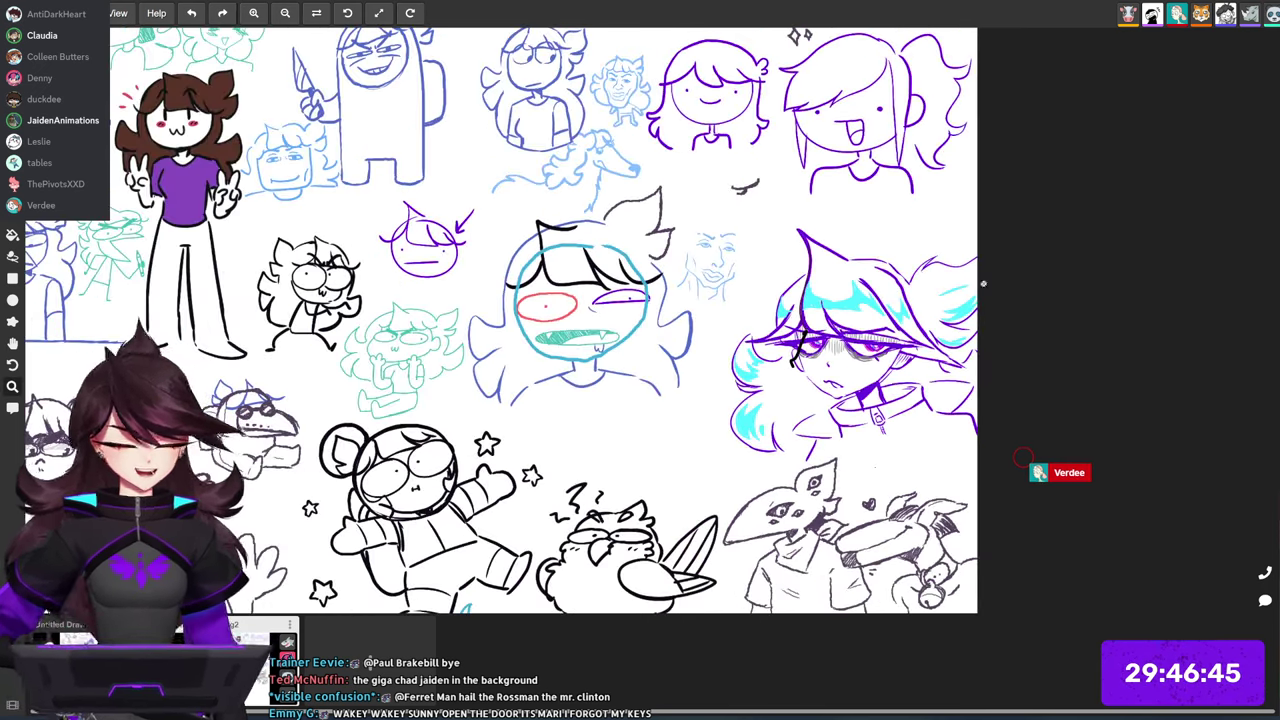
scroll(948, 425, "down", 3)
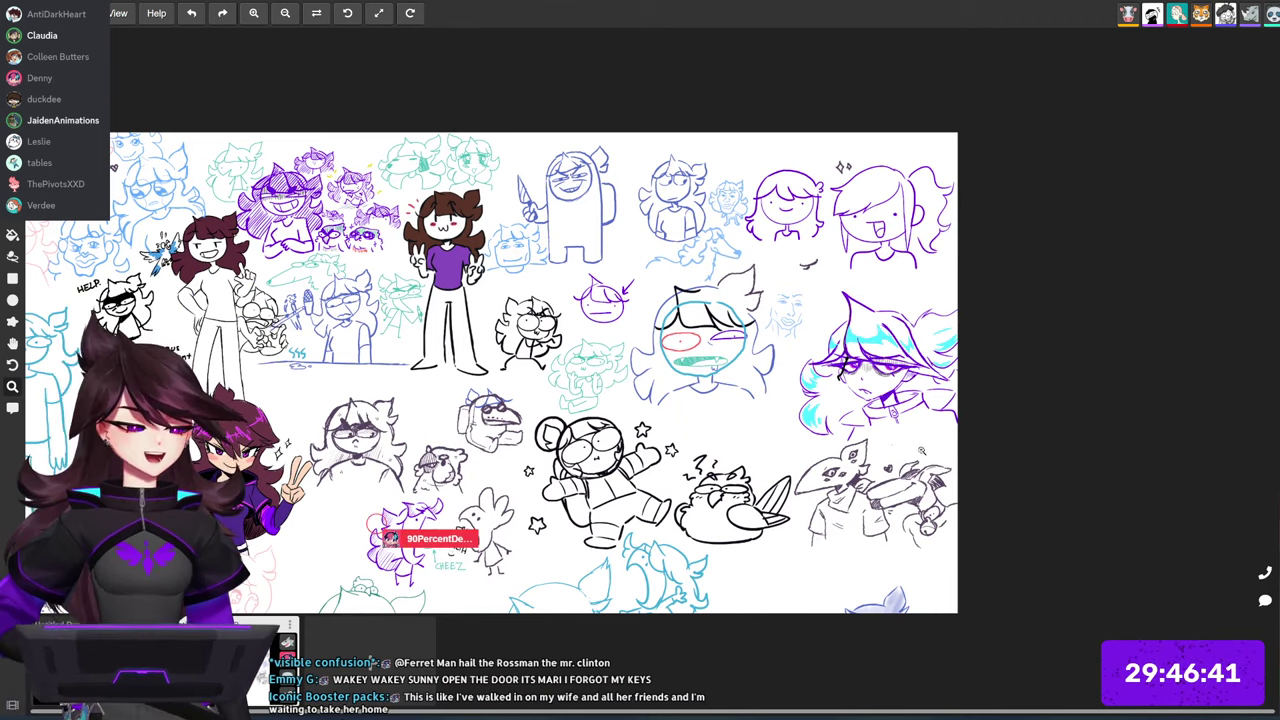
mouse_move(917, 452)
left_mouse_down()
mouse_move(956, 317)
mouse_move(906, 354)
mouse_move(901, 405)
mouse_move(1006, 285)
mouse_move(1040, 278)
left_mouse_up()
left_click_drag(865, 420, 910, 346)
key("z")
scroll(909, 346, "down", 2)
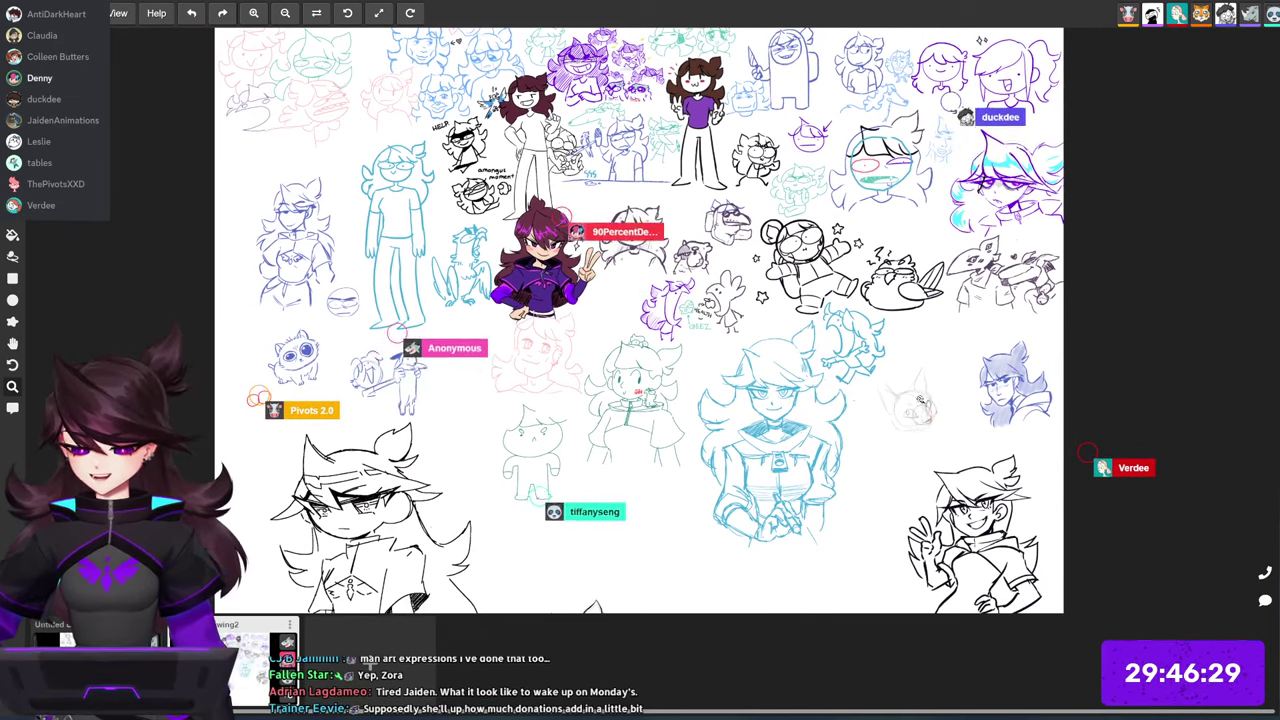
Step: Examine the fully coloured peace-sign character up close and compare it with the sketches surrounding it
left_click_drag(547, 264, 616, 330)
scroll(616, 330, "up", 5)
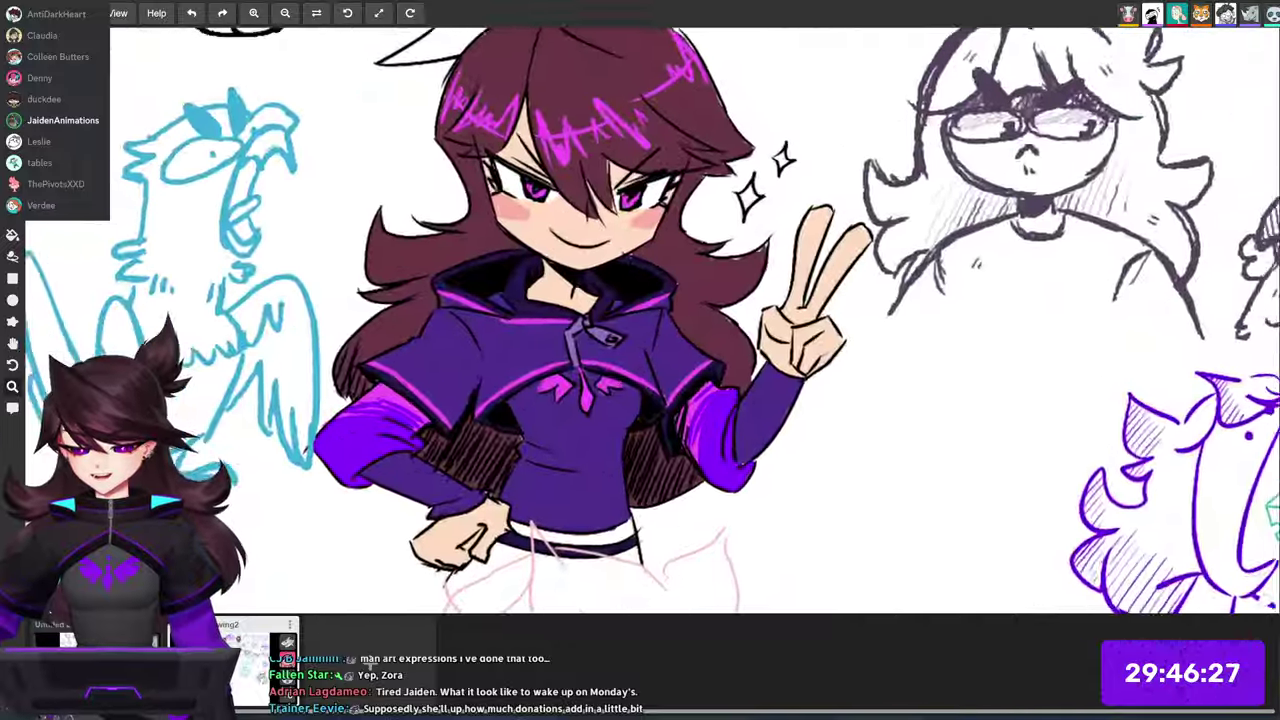
scroll(617, 350, "down", 4)
scroll(617, 350, "up", 2)
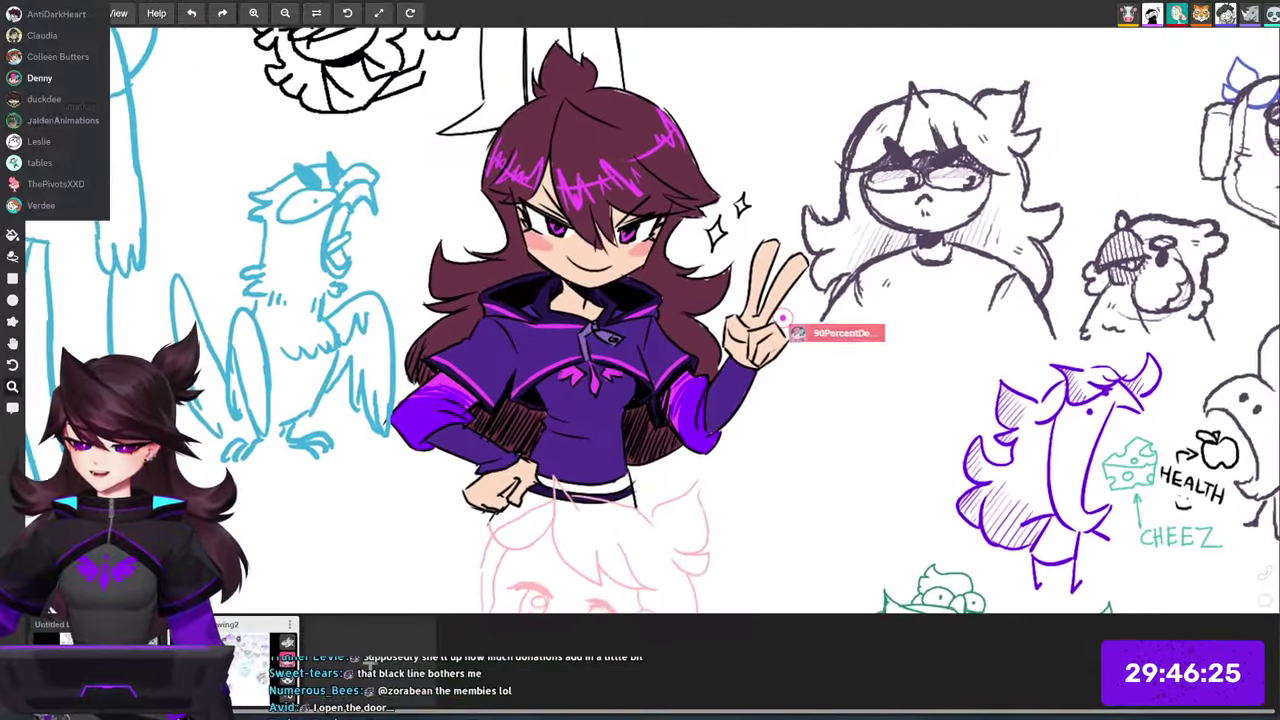
left_click_drag(818, 342, 775, 370)
scroll(907, 396, "down", 5)
scroll(845, 370, "up", 2)
scroll(907, 400, "down", 3)
left_click_drag(907, 400, 810, 343)
scroll(768, 320, "down", 1)
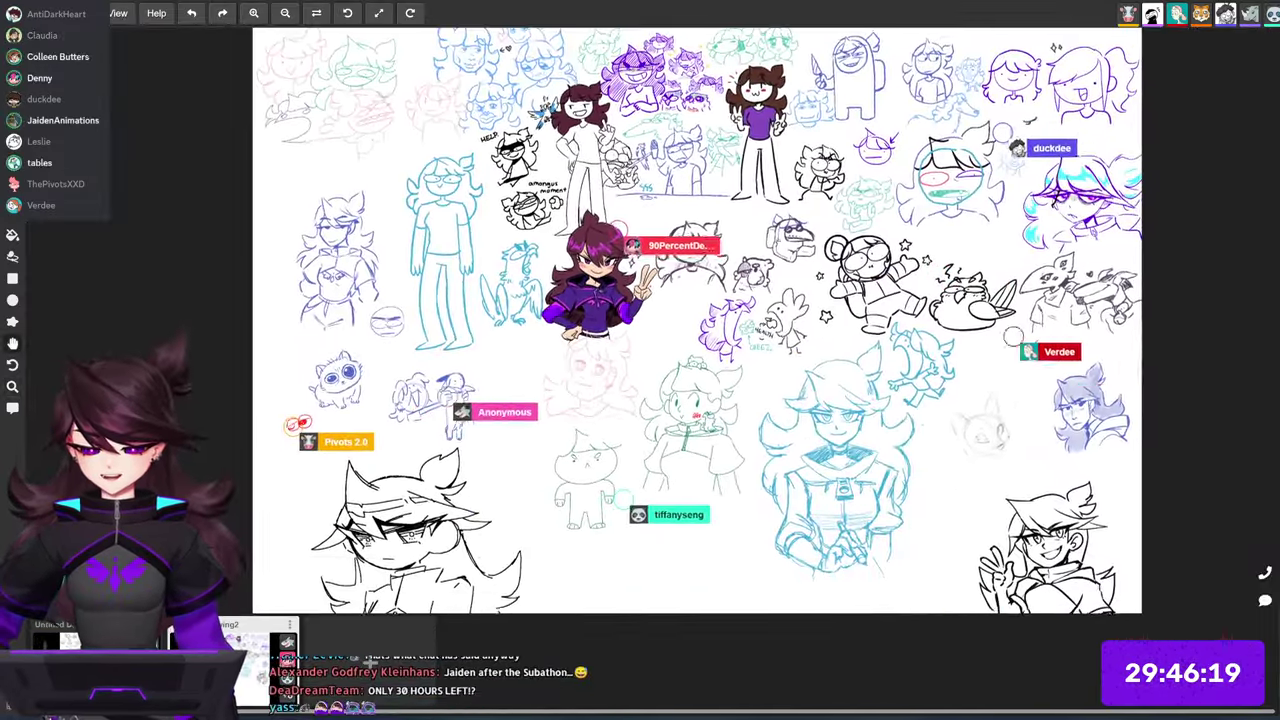
Step: Try a short purple ear-shaped stroke in the empty space between the pencilled cat head and the blue shaded portrait
left_click_drag(835, 441, 736, 451)
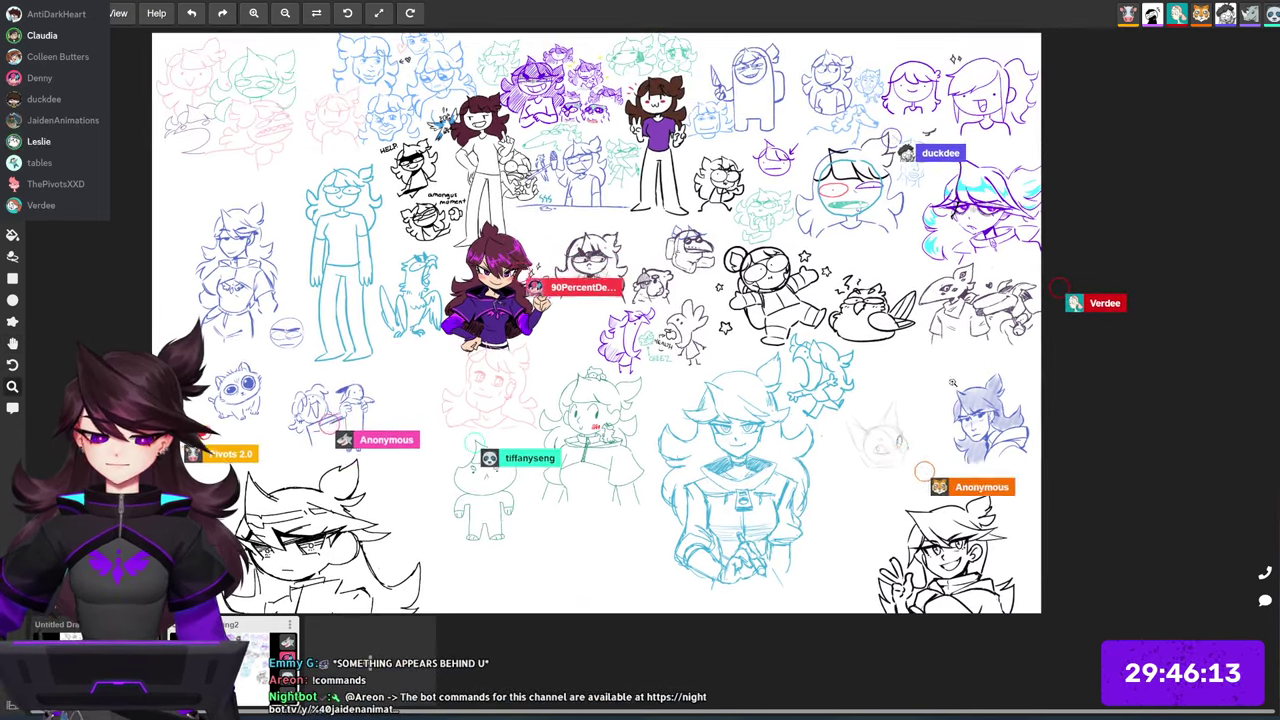
left_click_drag(976, 443, 963, 355)
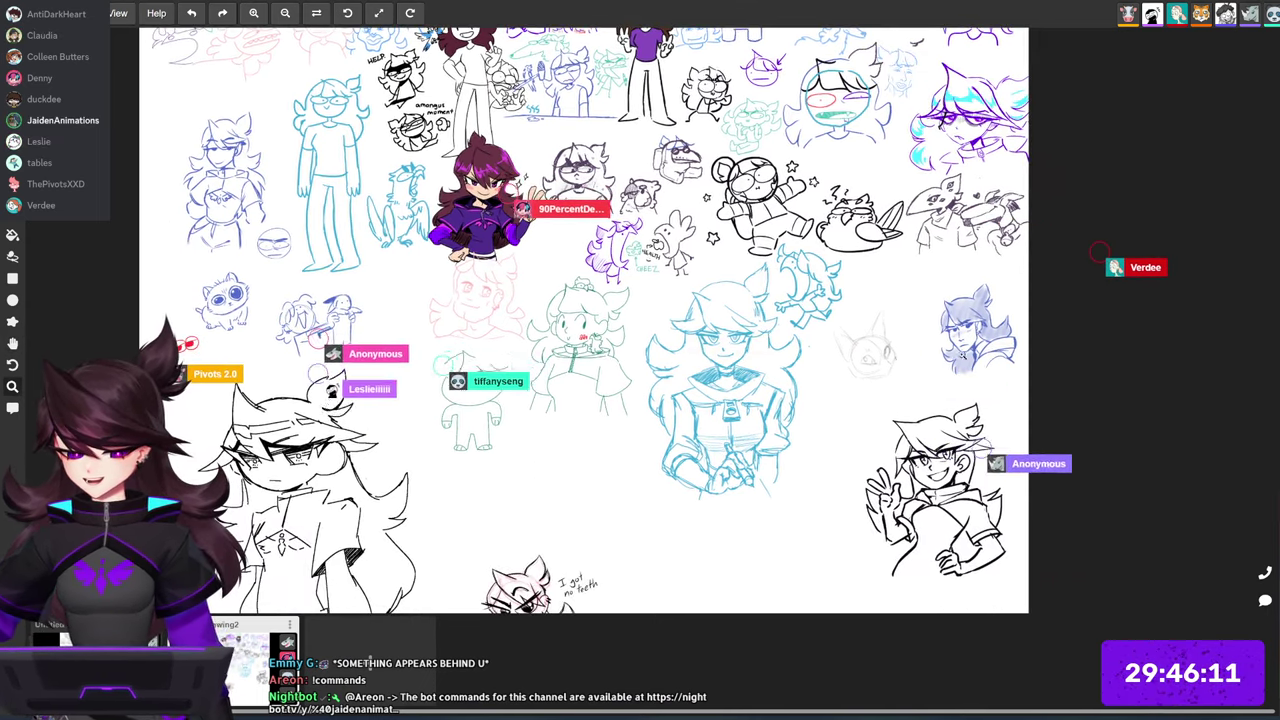
scroll(880, 347, "up", 5)
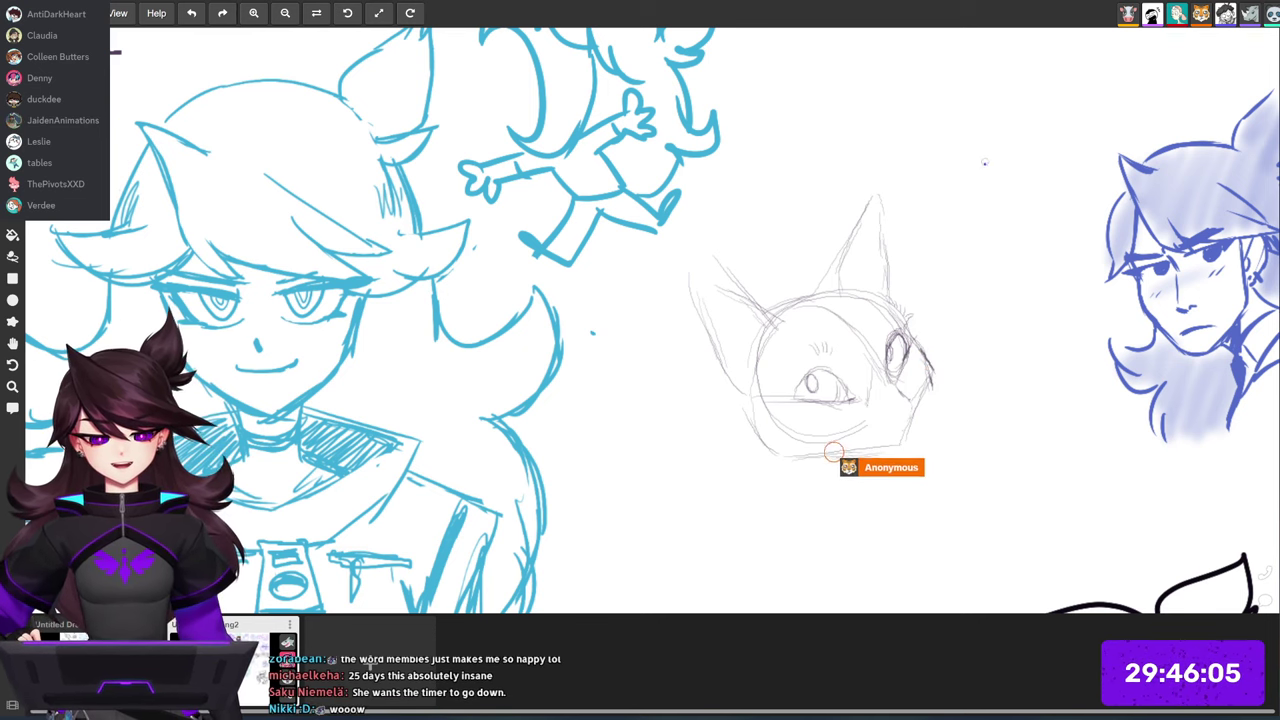
left_click_drag(986, 161, 1031, 157)
key("ctrl+z")
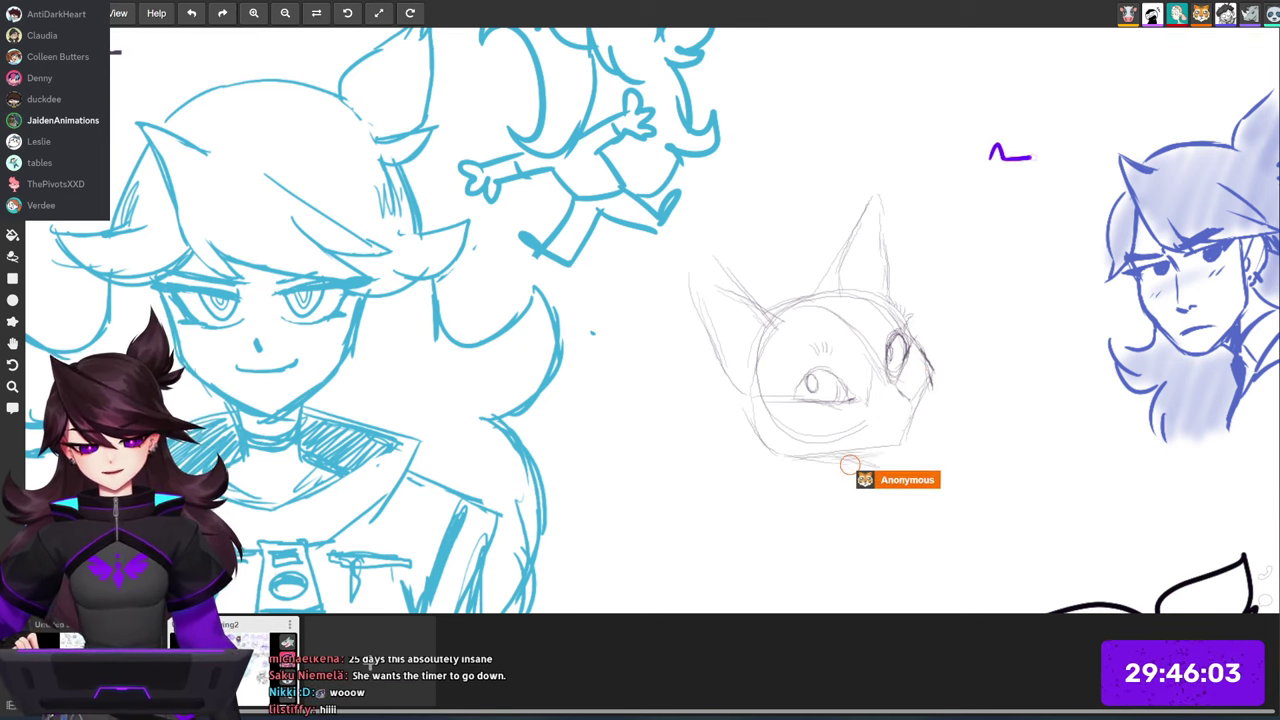
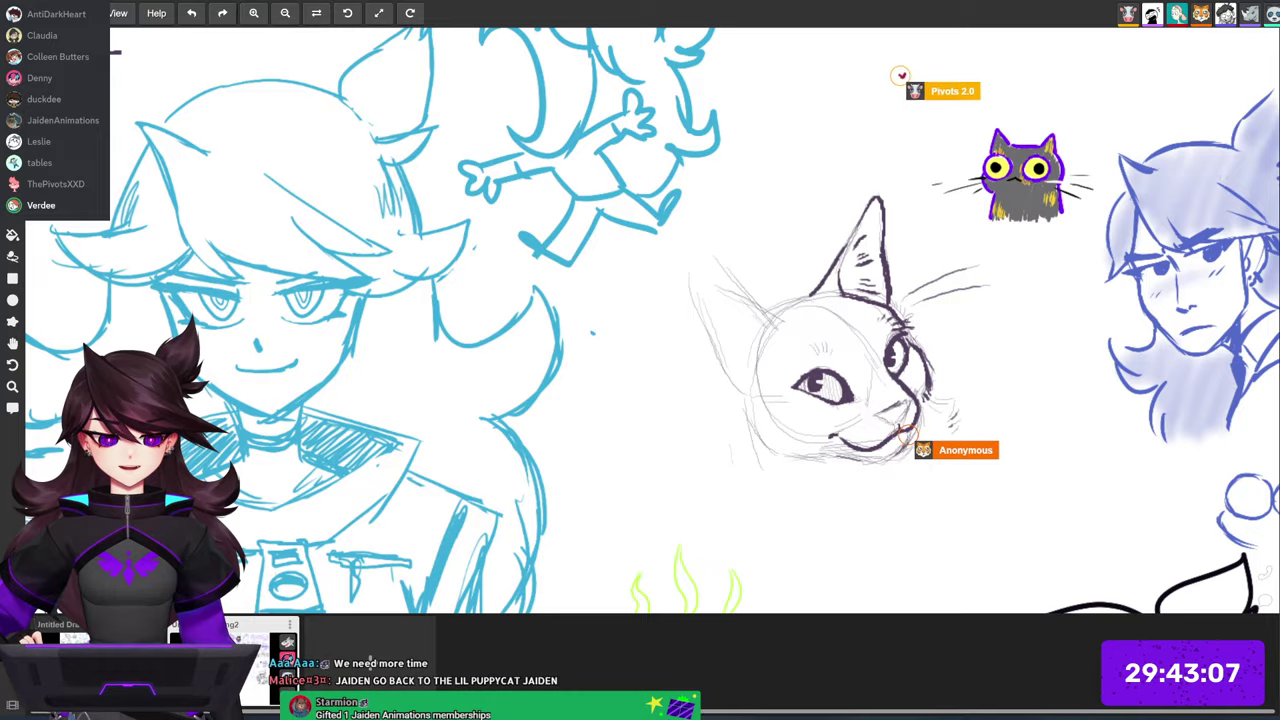
Step: Look over the canvas around the small yellow-eyed grey cat, including the full-body sketches in the lower area
key("z")
mouse_move(1200, 236)
left_mouse_down()
mouse_move(956, 282)
mouse_move(896, 340)
mouse_move(861, 406)
mouse_move(864, 187)
mouse_move(828, 128)
mouse_move(708, 96)
mouse_move(720, 189)
left_mouse_up()
key("space")
mouse_move(955, 96)
left_mouse_down()
mouse_move(983, 230)
mouse_move(1011, 254)
mouse_move(1034, 308)
mouse_move(1023, 374)
mouse_move(1042, 404)
mouse_move(1069, 412)
left_mouse_up()
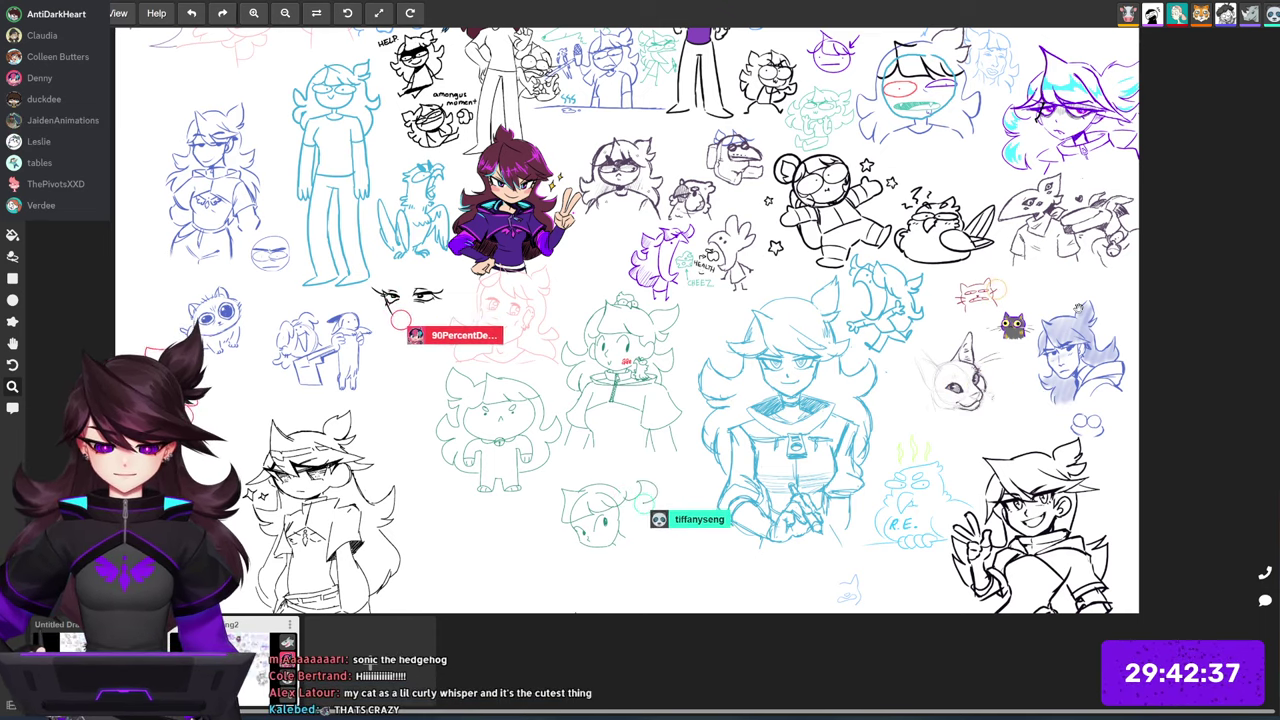
key("space")
left_click_drag(1079, 308, 1097, 289)
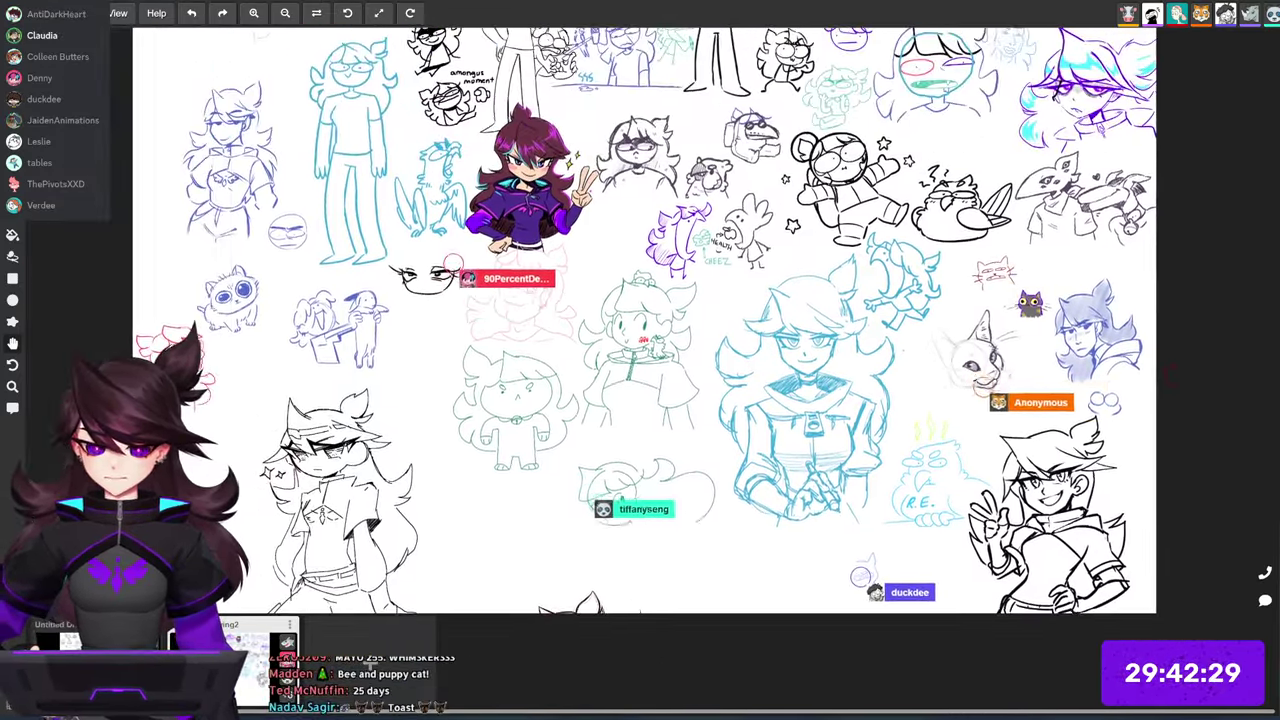
key("z")
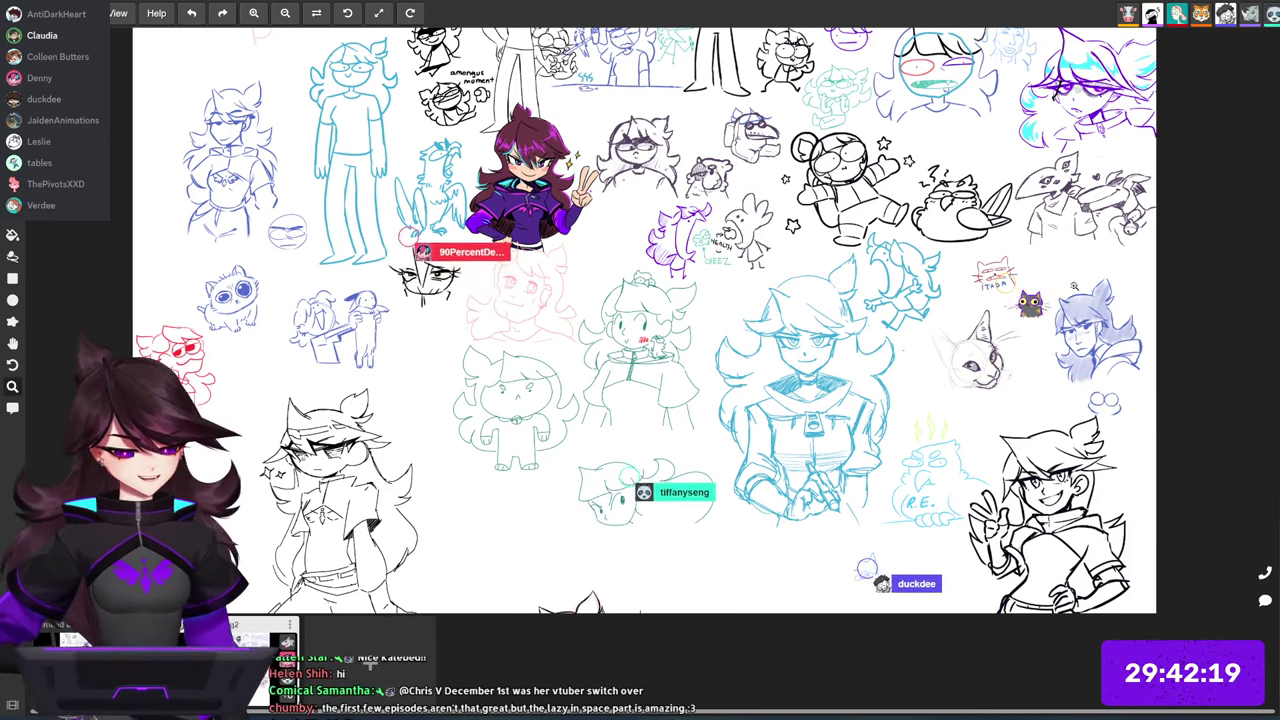
left_click_drag(1113, 266, 1102, 165)
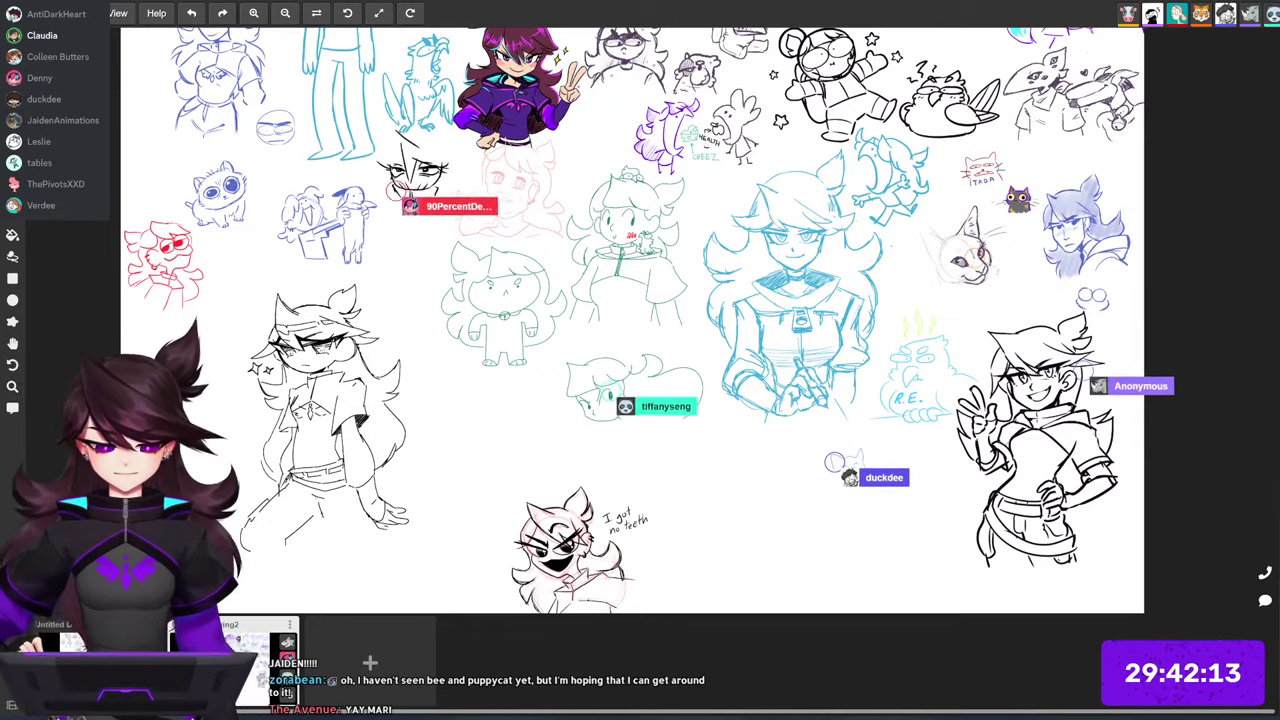
Step: Examine the pencilled cat head, the small cat doodles and the blue shaded portrait up close
mouse_move(1069, 263)
left_mouse_down()
mouse_move(1003, 305)
mouse_move(970, 292)
mouse_move(1040, 292)
left_mouse_up()
key("z")
mouse_move(1115, 326)
left_mouse_down()
mouse_move(1160, 326)
mouse_move(1121, 326)
left_mouse_up()
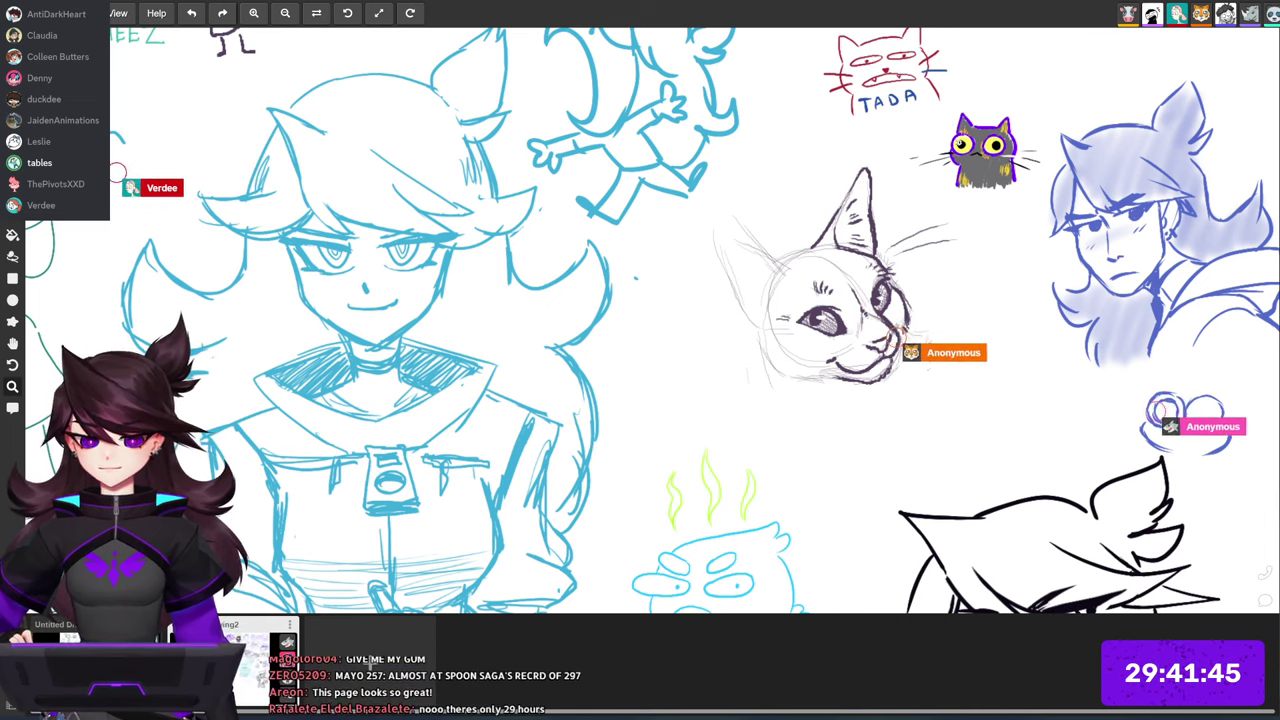
scroll(982, 156, "up", 3)
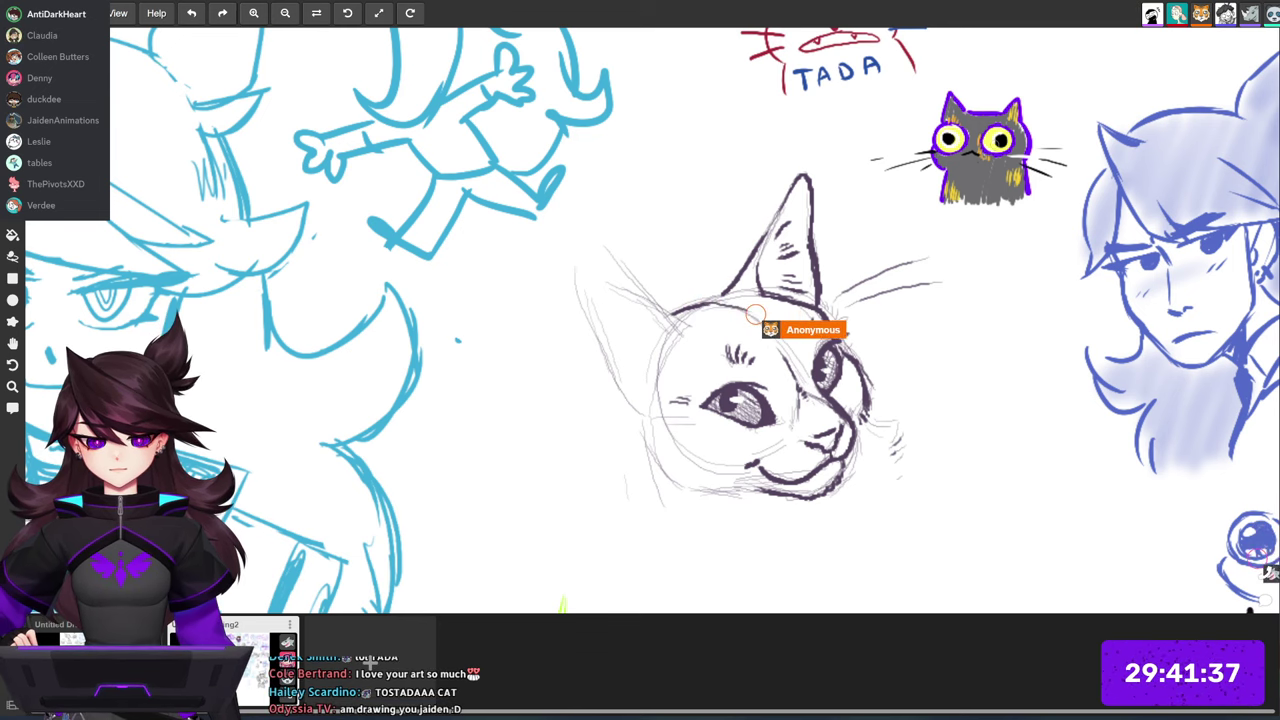
scroll(1000, 240, "down", 3)
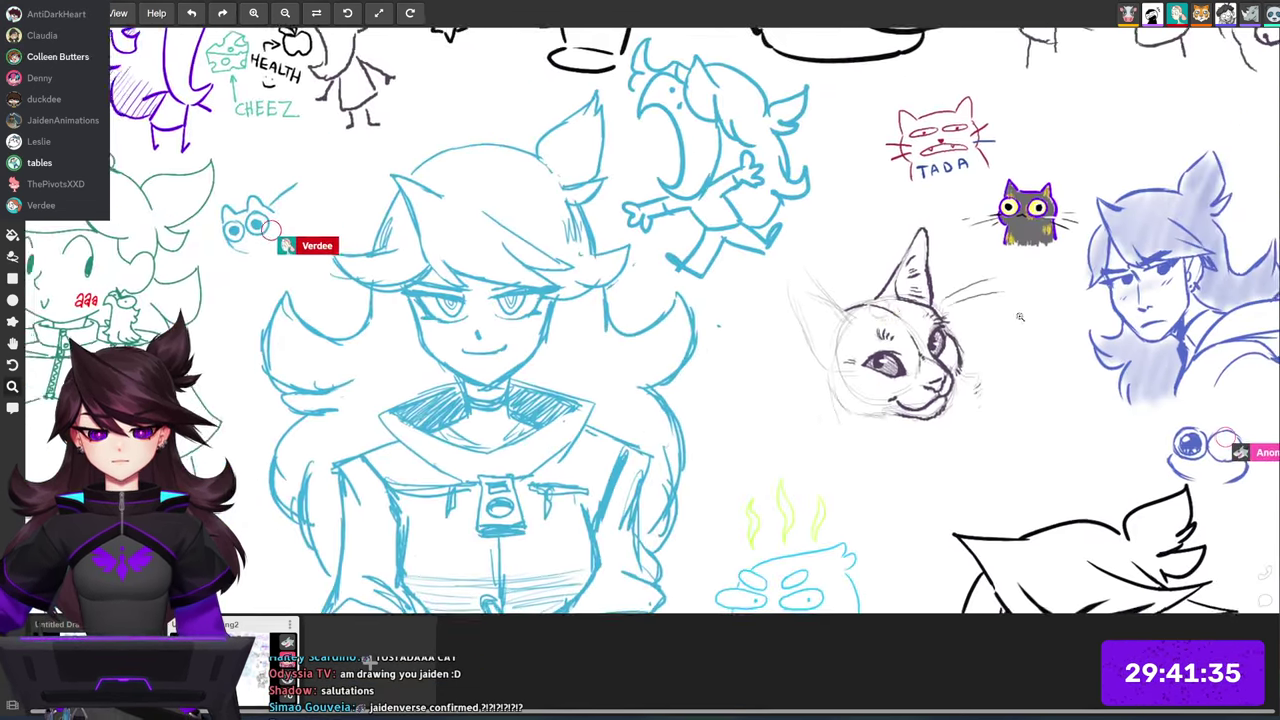
left_click_drag(1189, 292, 1072, 218)
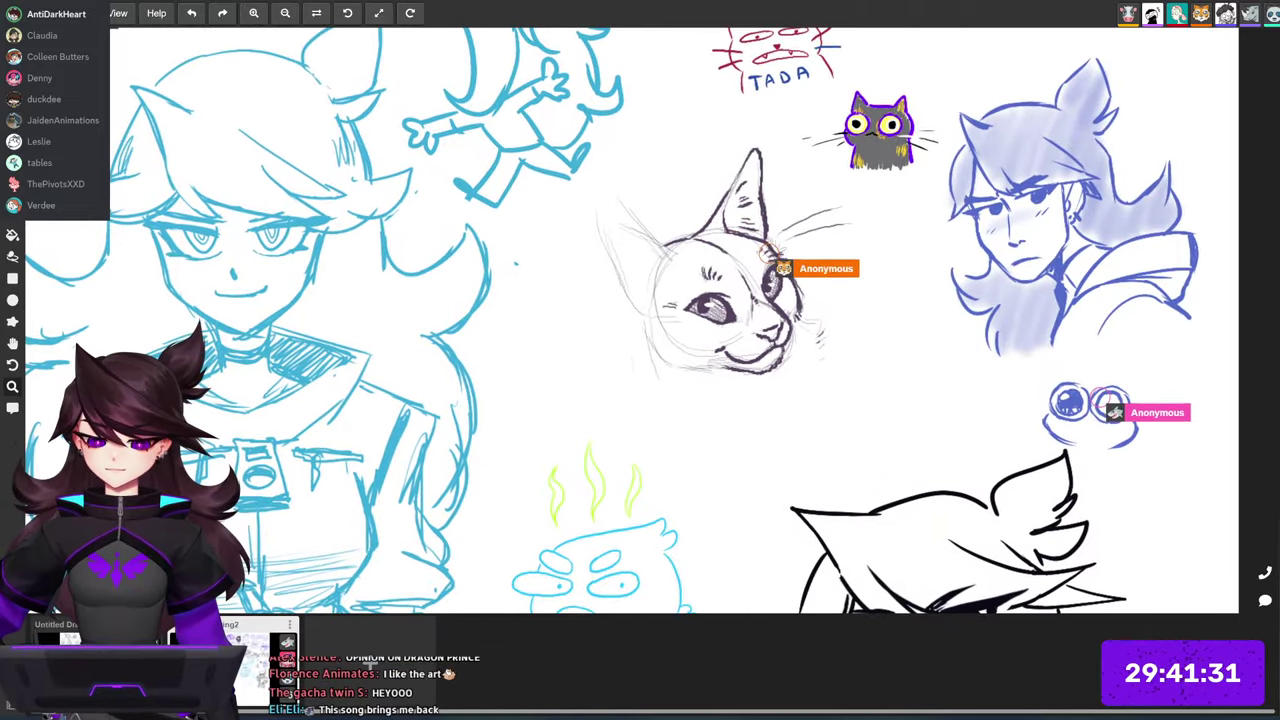
mouse_move(1019, 322)
left_mouse_down()
mouse_move(880, 345)
mouse_move(948, 426)
mouse_move(1088, 283)
mouse_move(1039, 240)
mouse_move(1029, 253)
mouse_move(1037, 220)
mouse_move(919, 256)
mouse_move(899, 277)
left_mouse_up()
left_click_drag(1077, 396, 1044, 454)
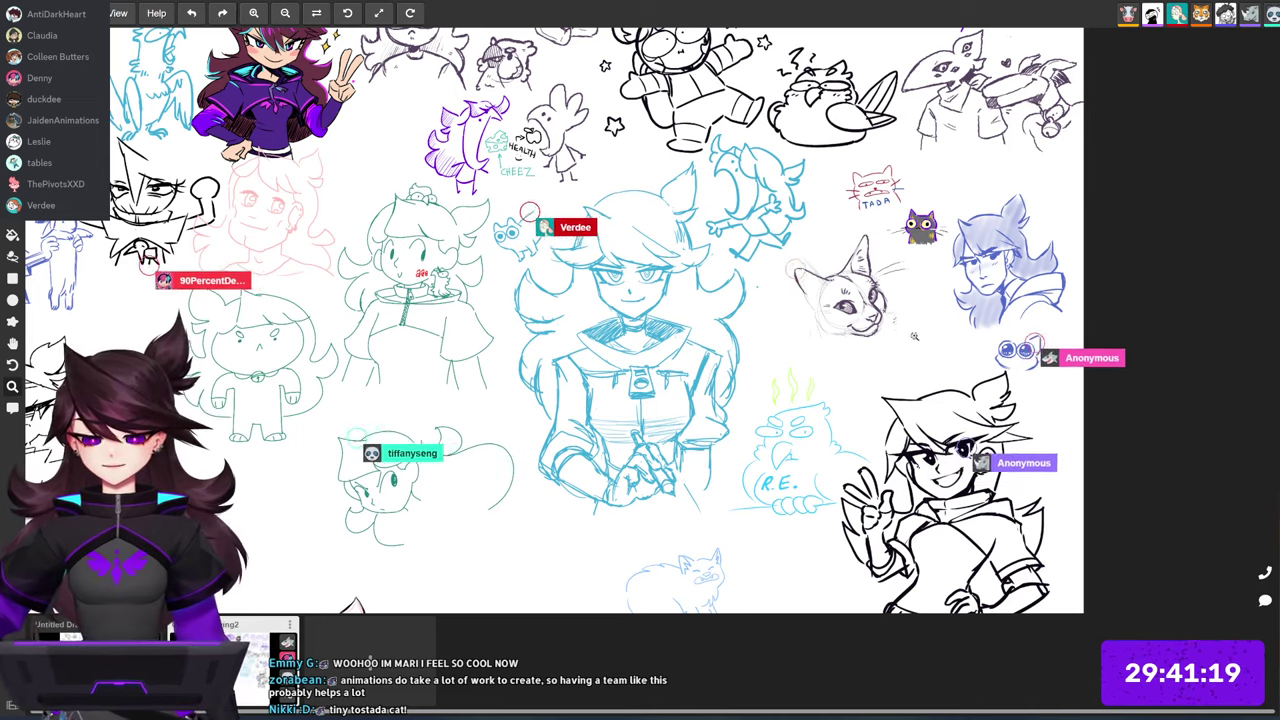
Step: Sketch a small purple closed-eyed character head with flowing curly hair in the empty space above the grumpy bird
scroll(1049, 216, "down", 3)
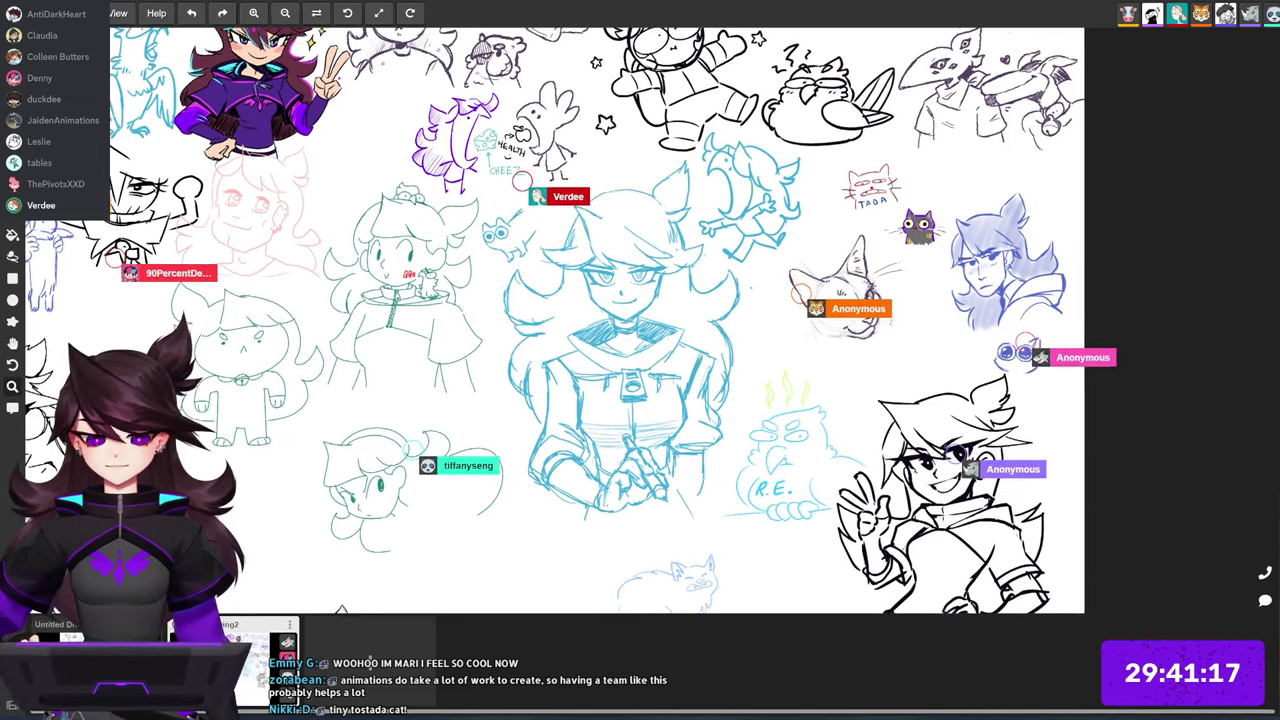
scroll(892, 373, "down", 4)
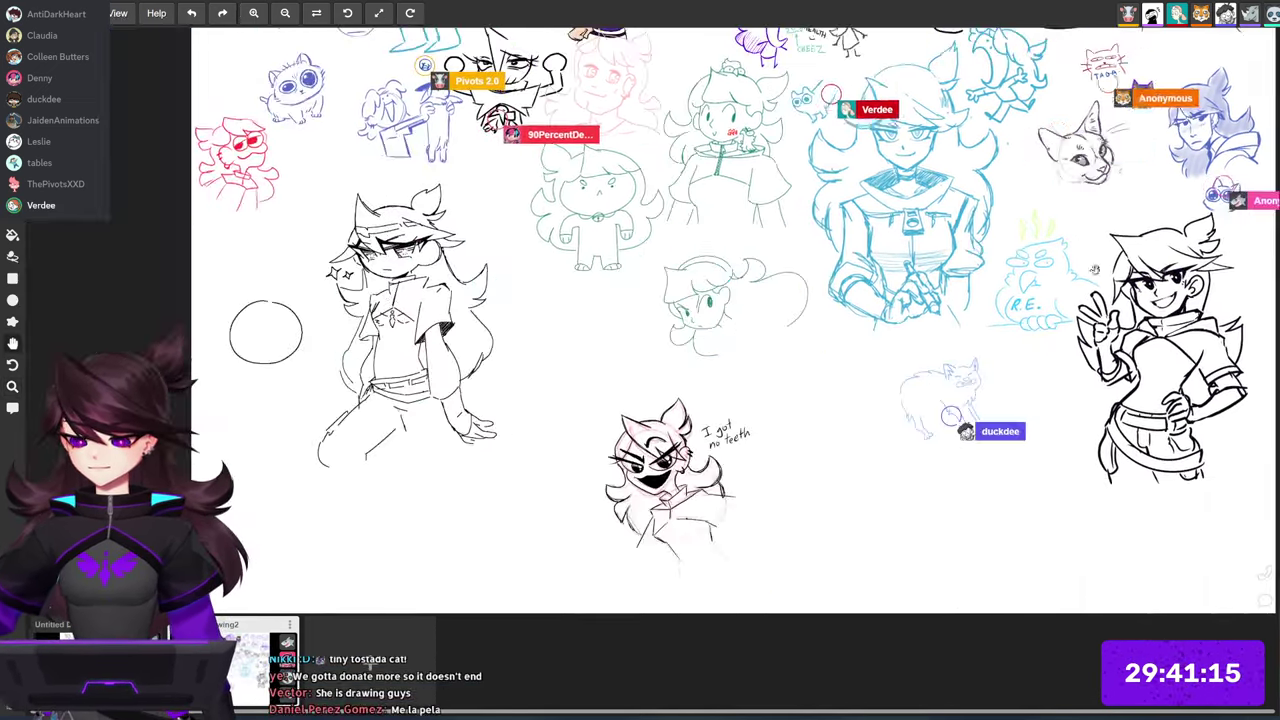
scroll(892, 373, "up", 6)
left_click_drag(1018, 384, 1028, 454)
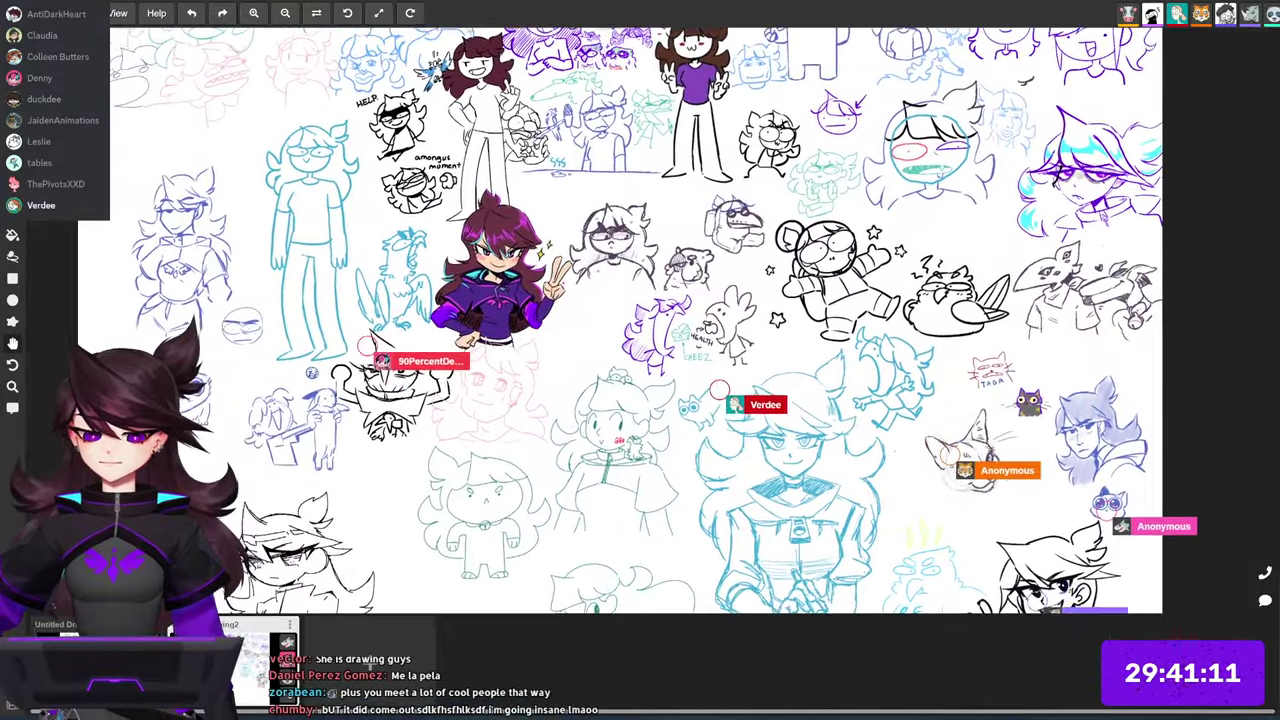
scroll(707, 385, "up", 5)
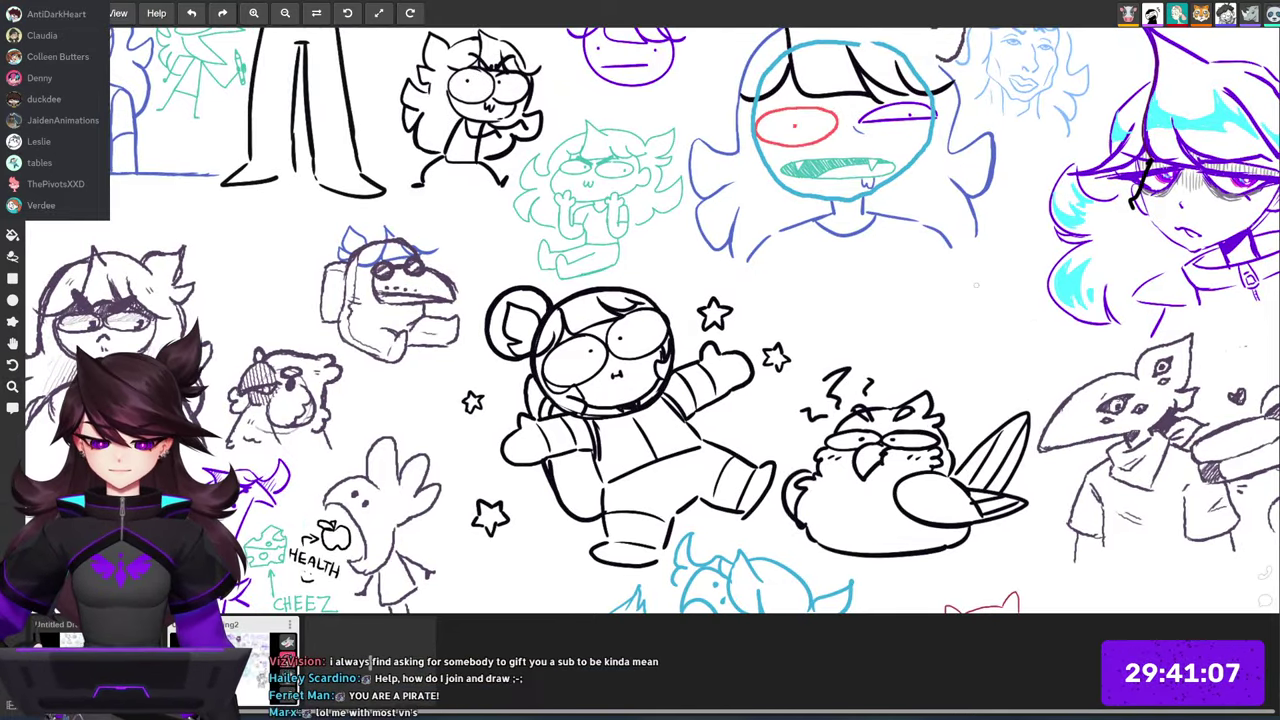
left_click_drag(1029, 322, 1229, 234)
mouse_move(1124, 215)
left_mouse_down()
mouse_move(1152, 176)
mouse_move(1132, 181)
left_mouse_up()
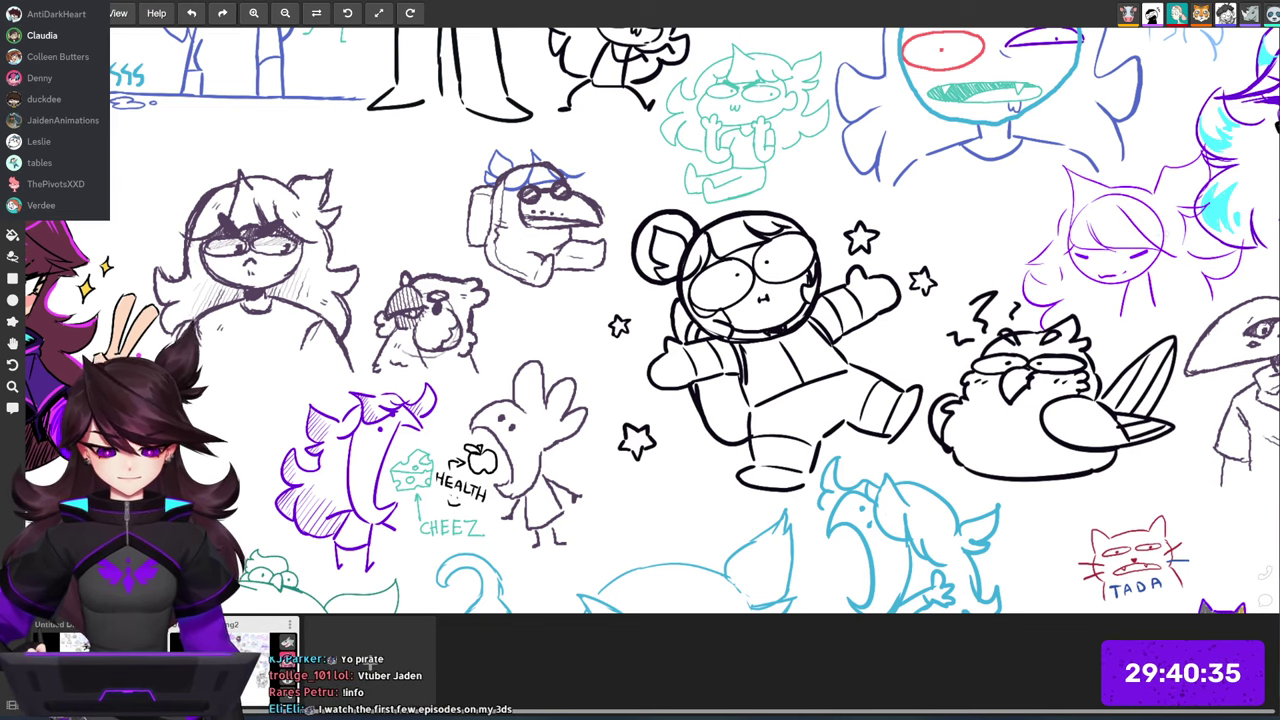
Step: Review the artists' sketches across the canvas and inspect the yellow-eyed grey cat and its neighbouring cat drawings
scroll(652, 320, "down", 4)
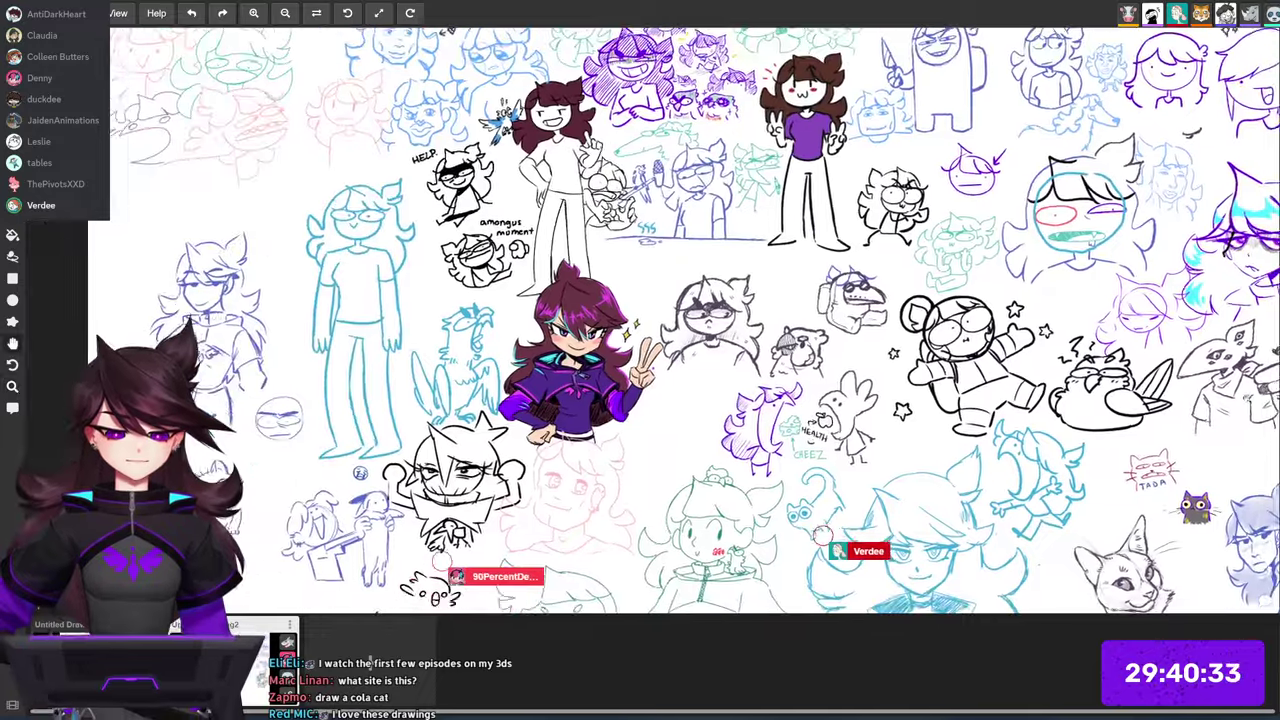
scroll(600, 320, "down", 2)
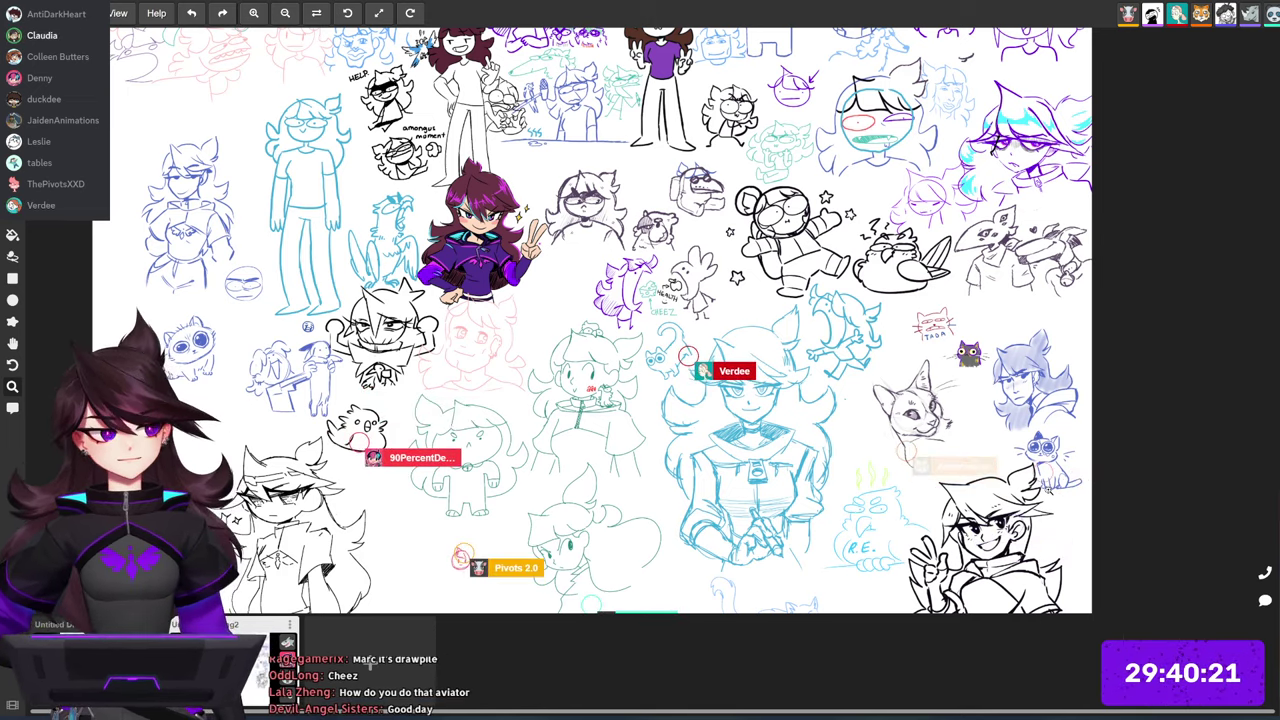
left_click_drag(640, 360, 731, 438)
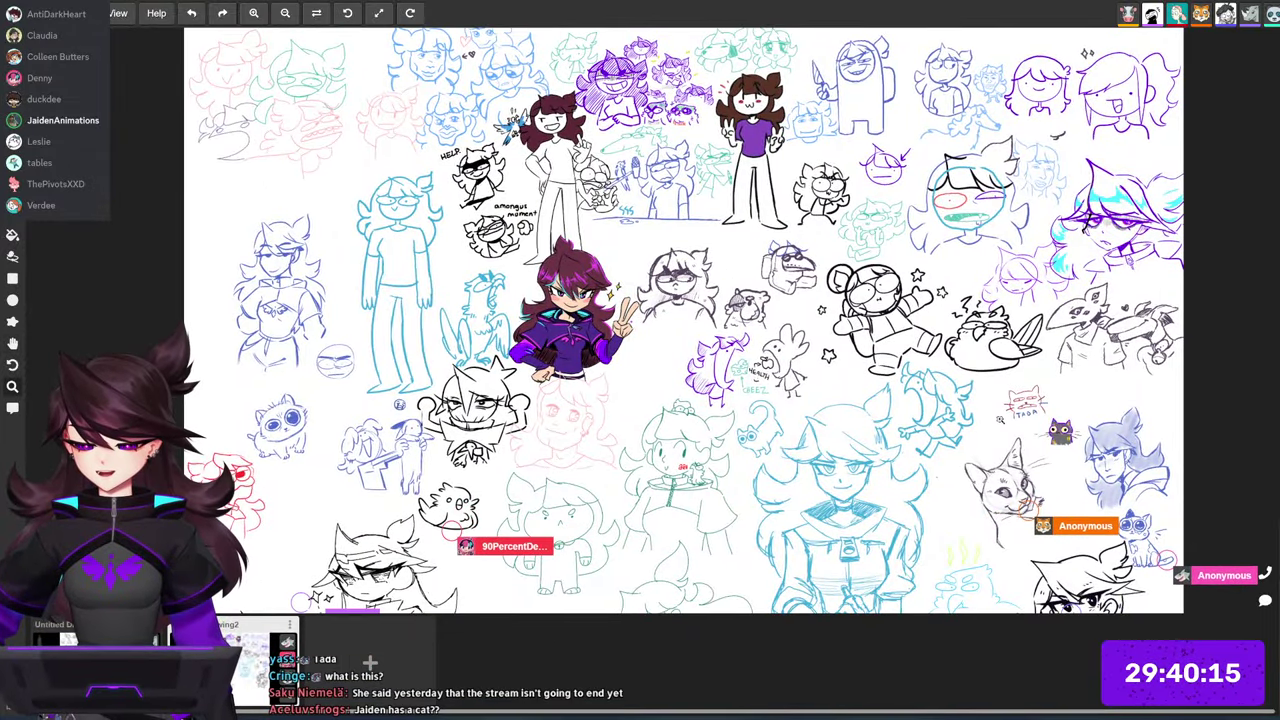
left_click_drag(1004, 429, 1001, 421)
left_click_drag(1117, 412, 1097, 311)
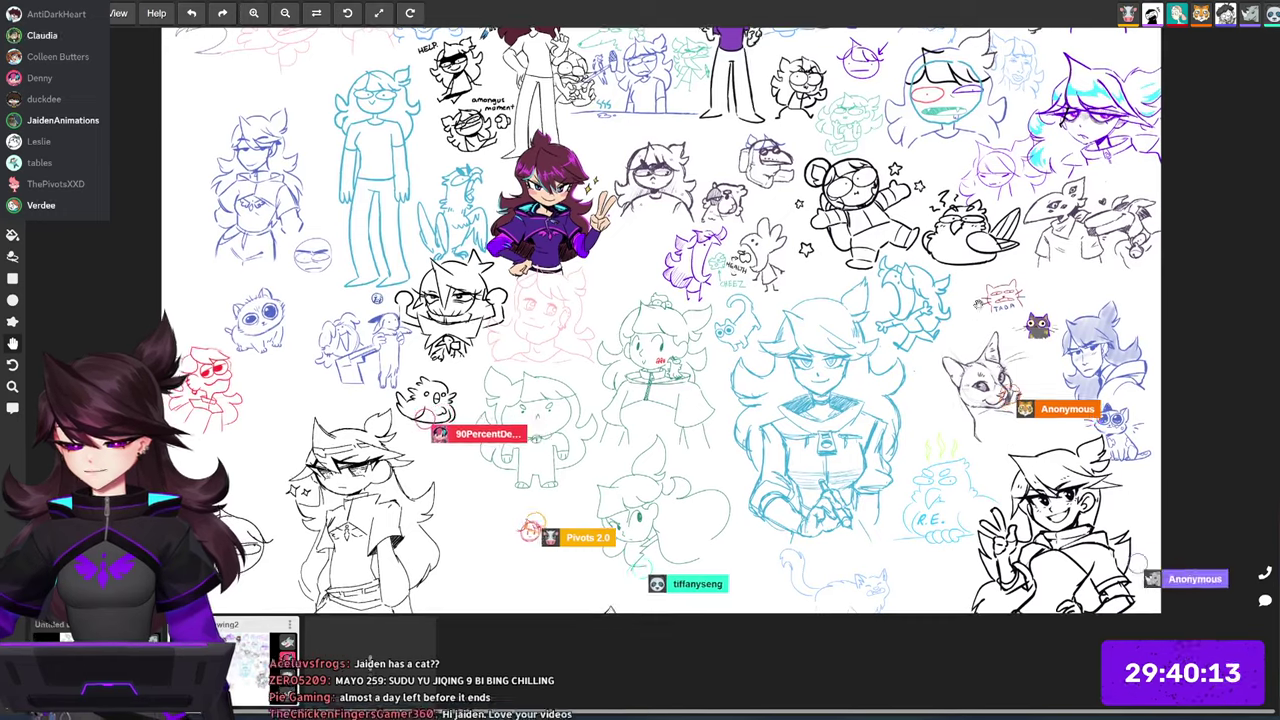
left_click_drag(1115, 409, 1077, 290)
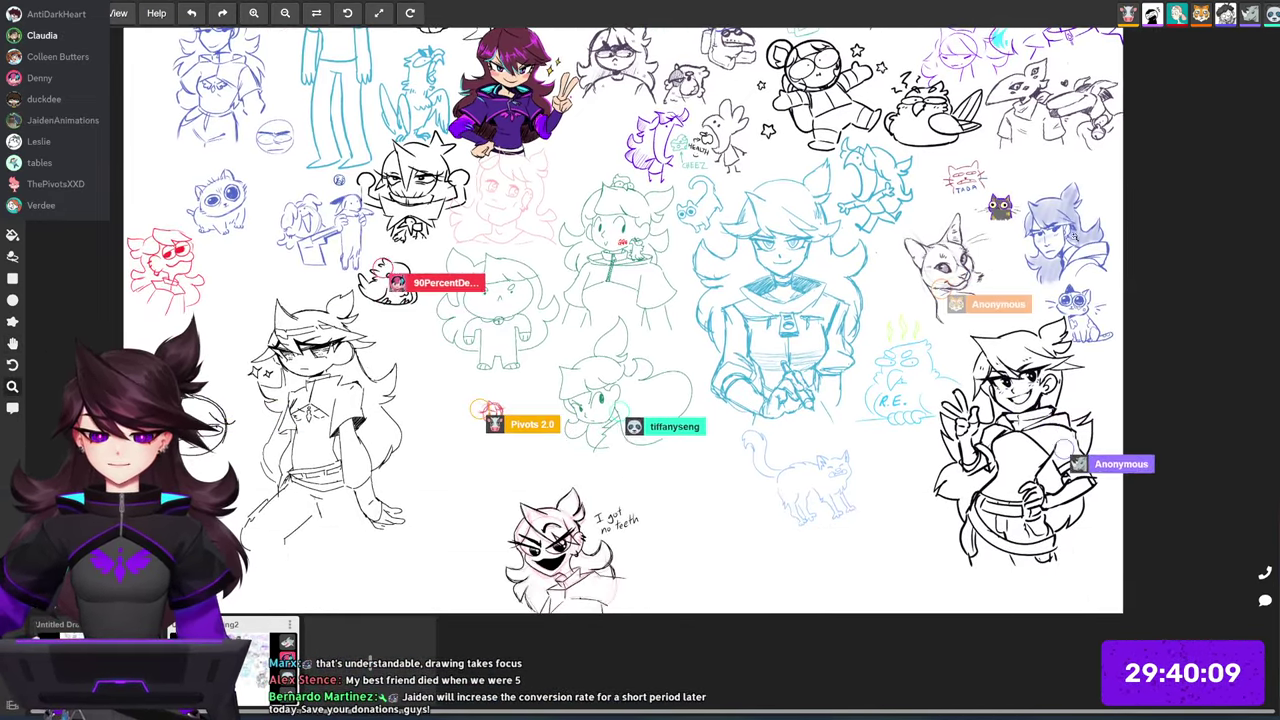
key("z")
left_click_drag(1036, 182, 1062, 182)
scroll(1100, 192, "up", 5)
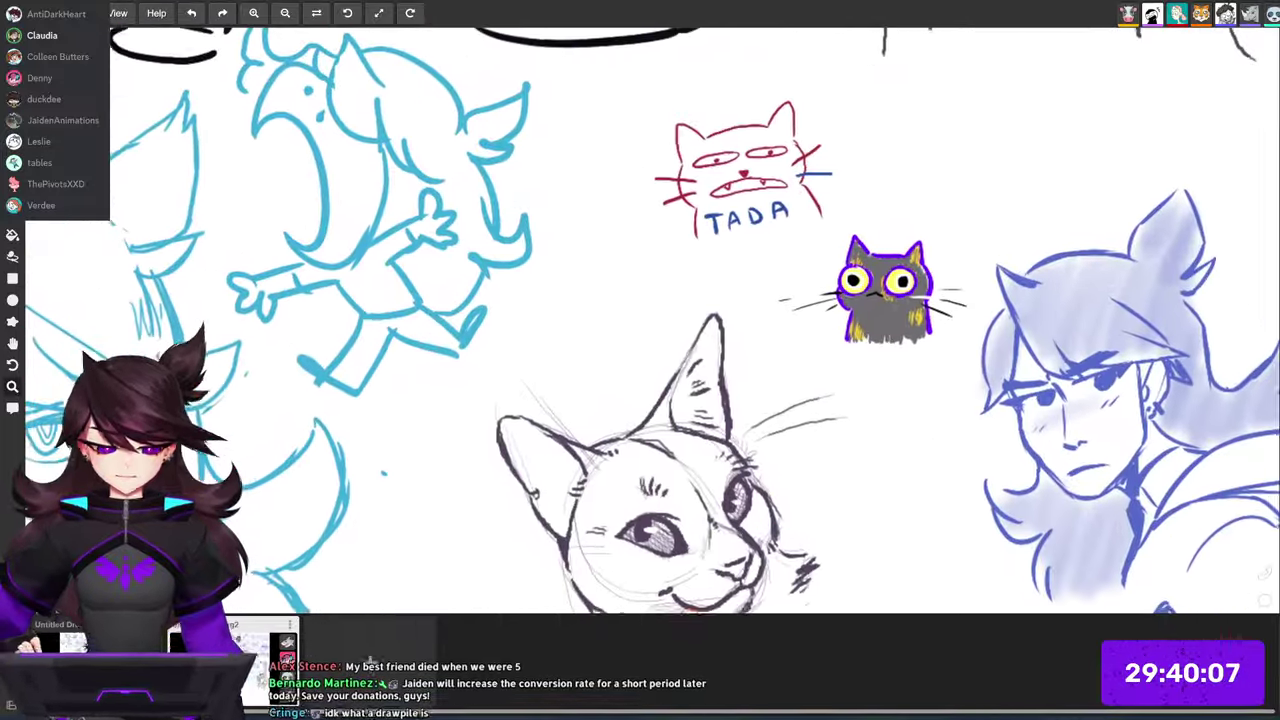
Step: Look over the cat sketches, the bird drawings and the blue portrait on the shared canvas for an empty drawing spot
key("space")
mouse_move(1036, 234)
left_mouse_down()
mouse_move(914, 380)
mouse_move(1064, 104)
mouse_move(1061, 68)
left_mouse_up()
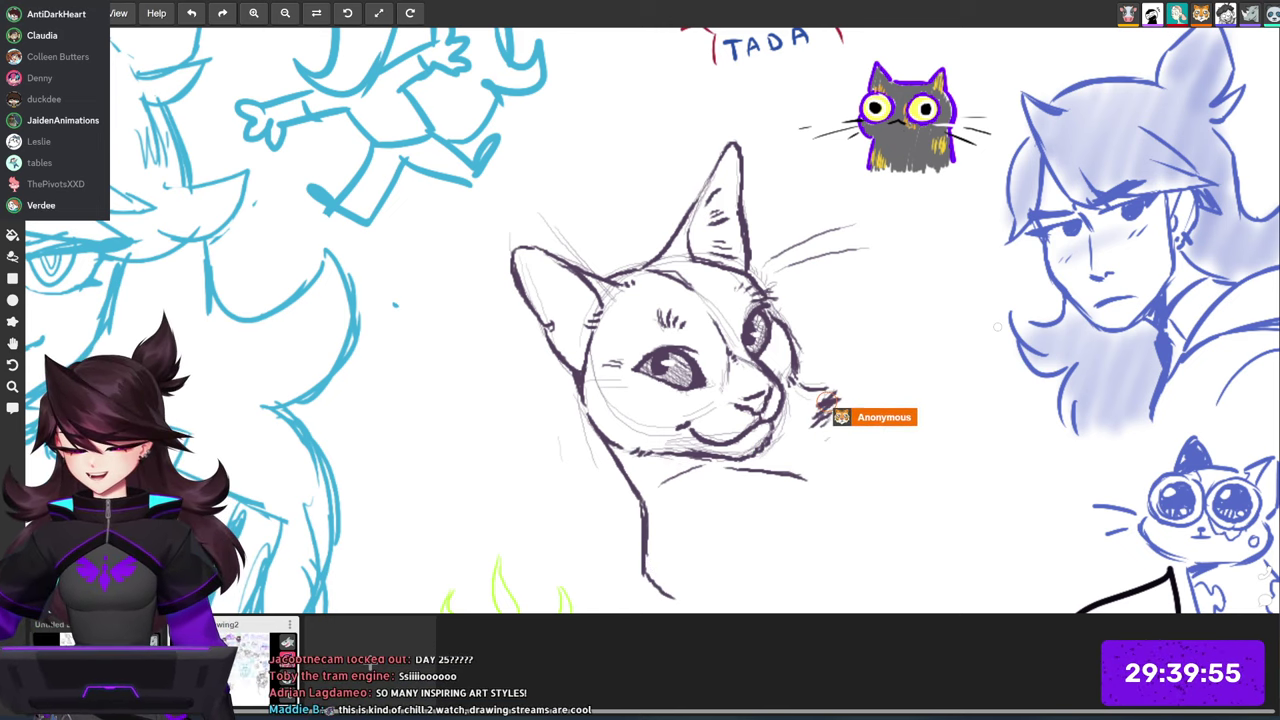
left_click_drag(1083, 268, 1098, 243)
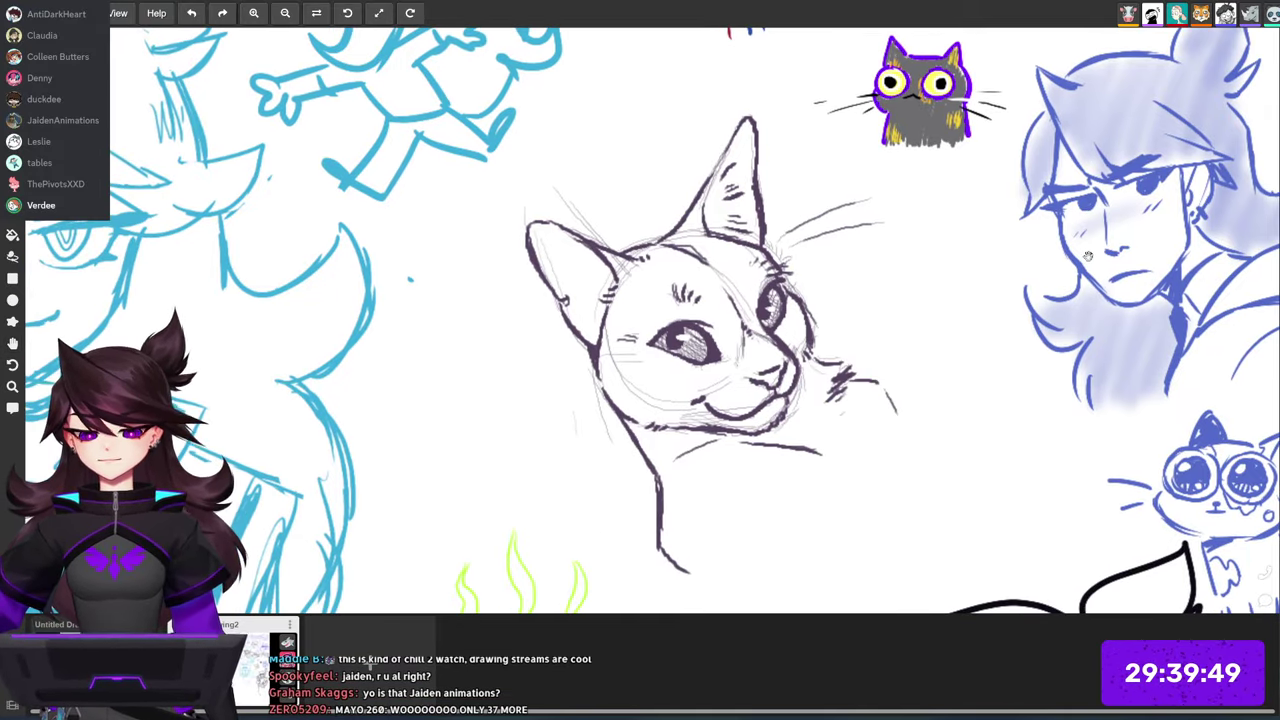
scroll(1095, 305, "down", 3)
left_click_drag(1092, 305, 996, 450)
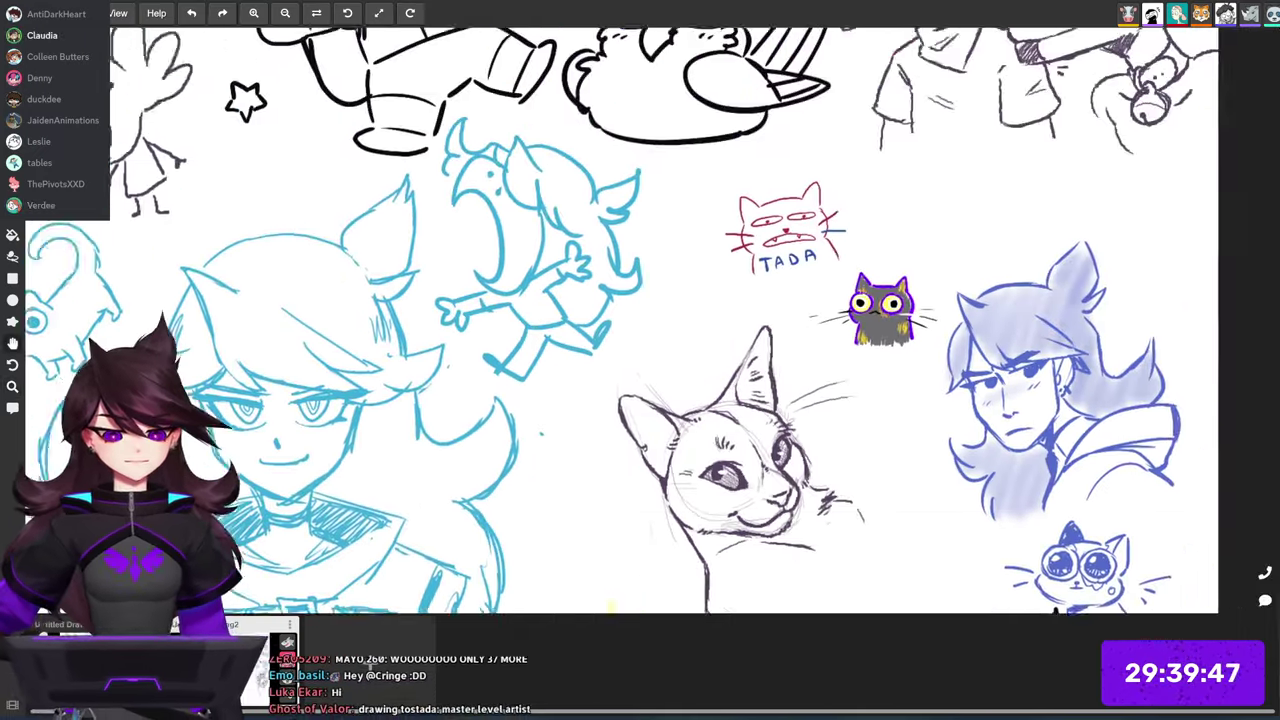
left_click_drag(1022, 327, 963, 439)
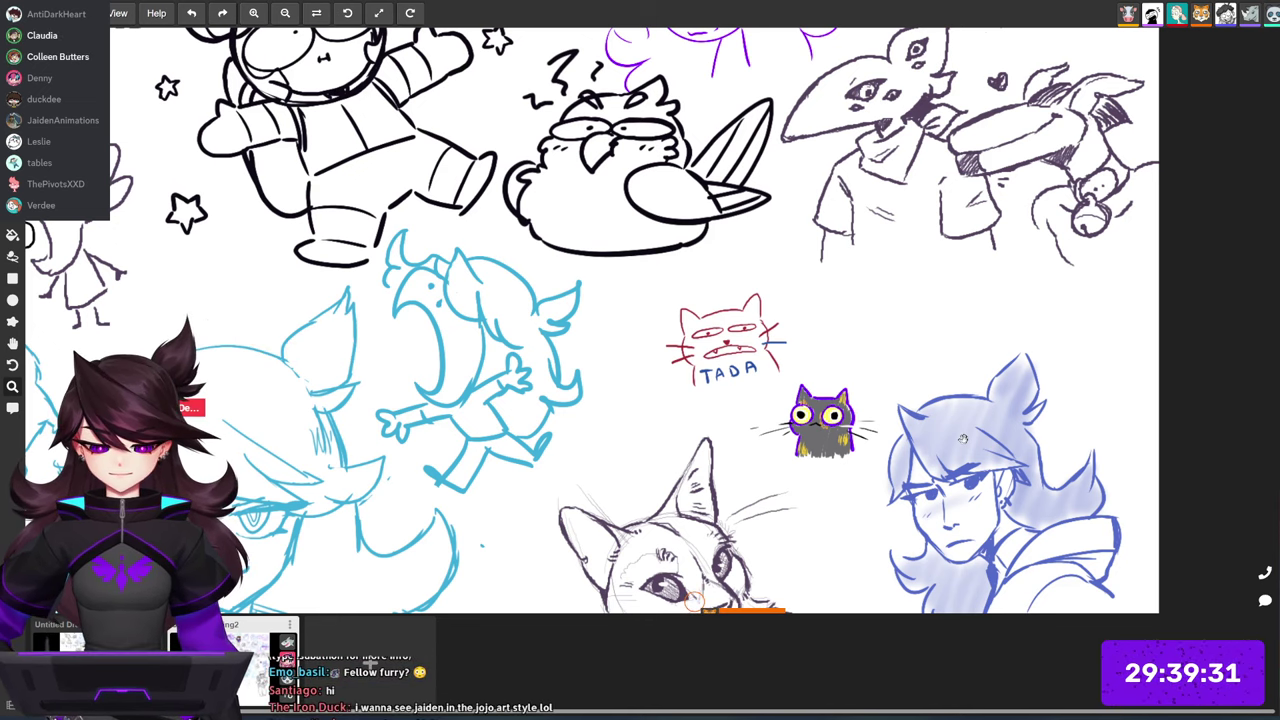
left_click_drag(909, 306, 920, 297)
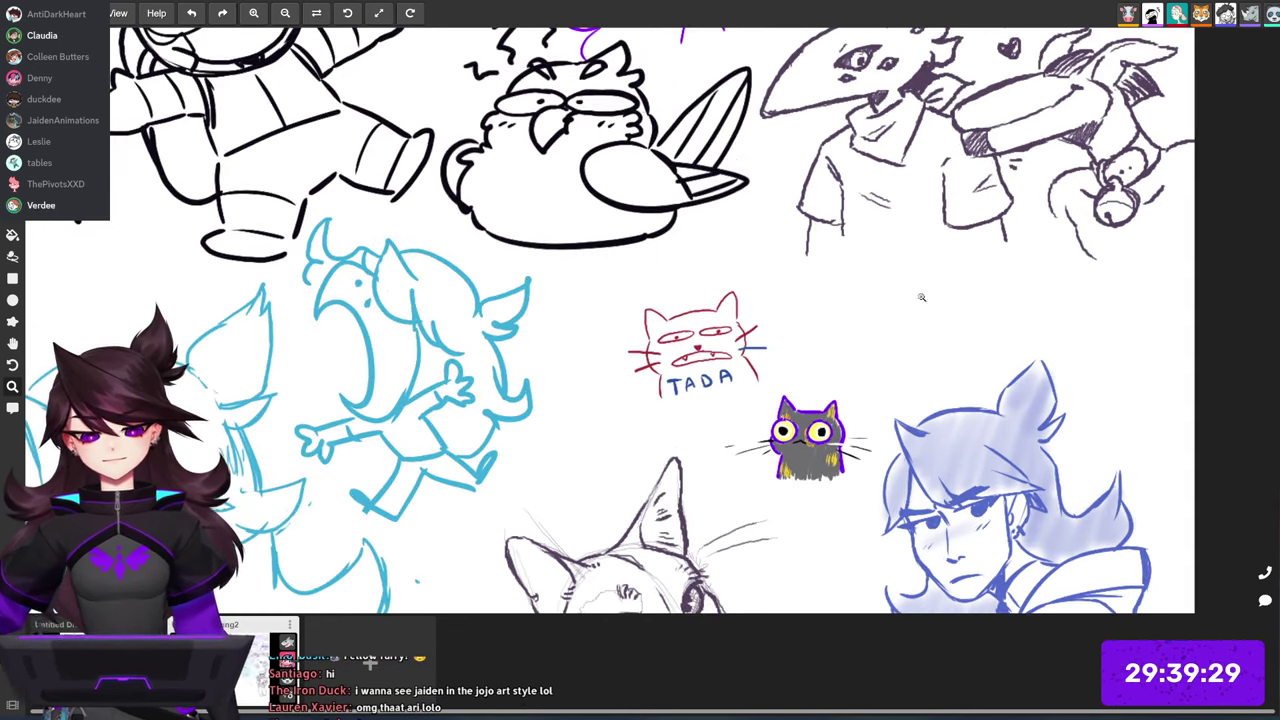
left_click_drag(1008, 185, 865, 176)
Step: Draw an angry purple bird's beak, two round eyes with pupils and thick slanted brows in the empty area above the blue portrait
scroll(797, 263, "up", 2)
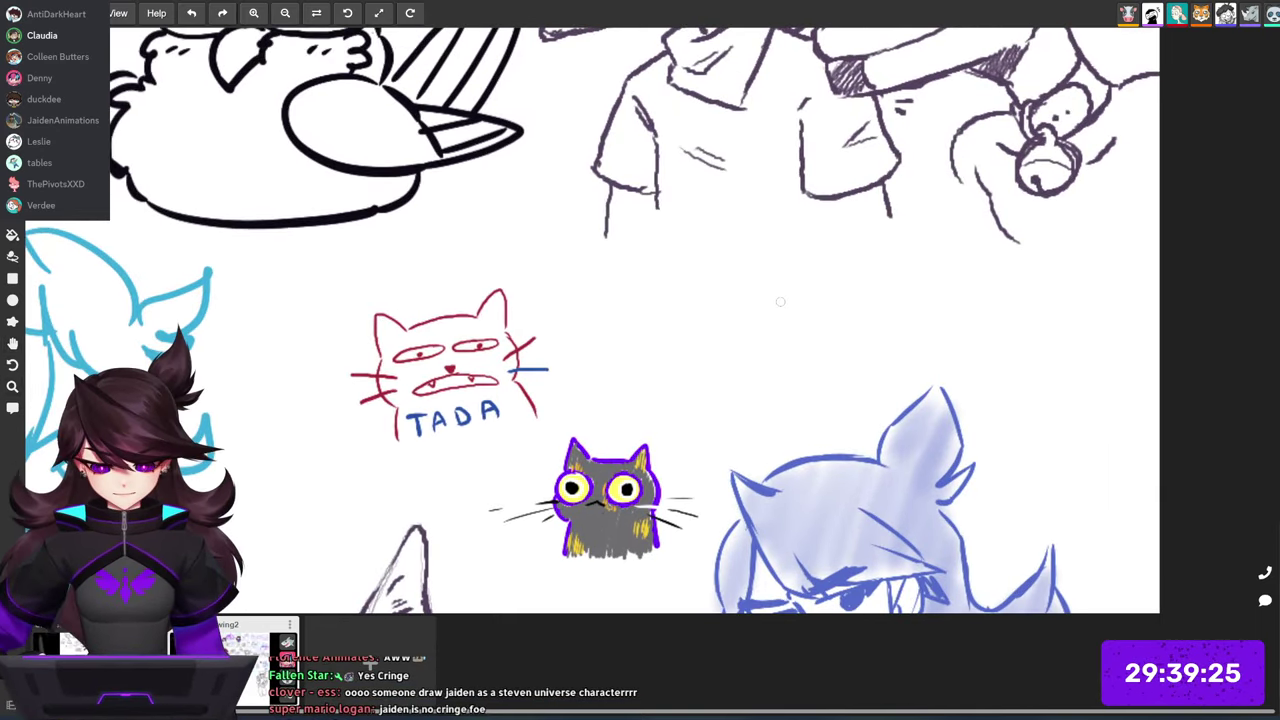
left_click_drag(826, 327, 921, 332)
left_click_drag(846, 342, 852, 310)
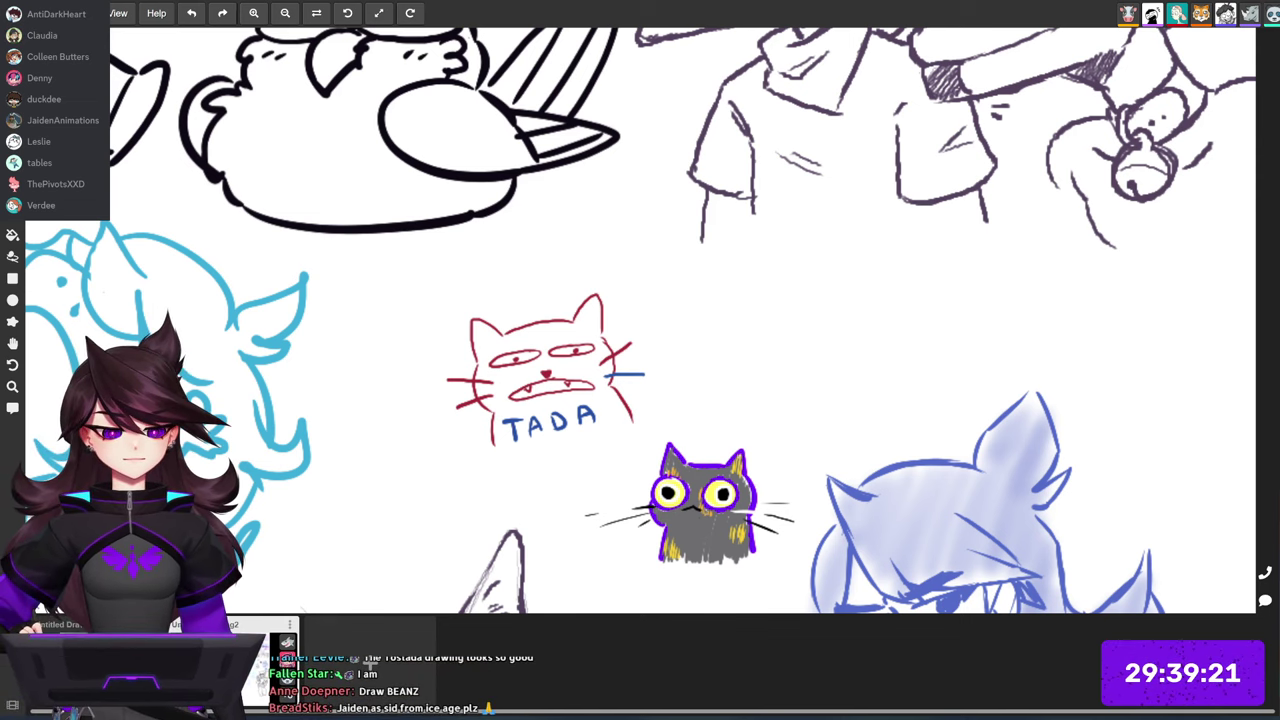
left_click_drag(870, 312, 872, 336)
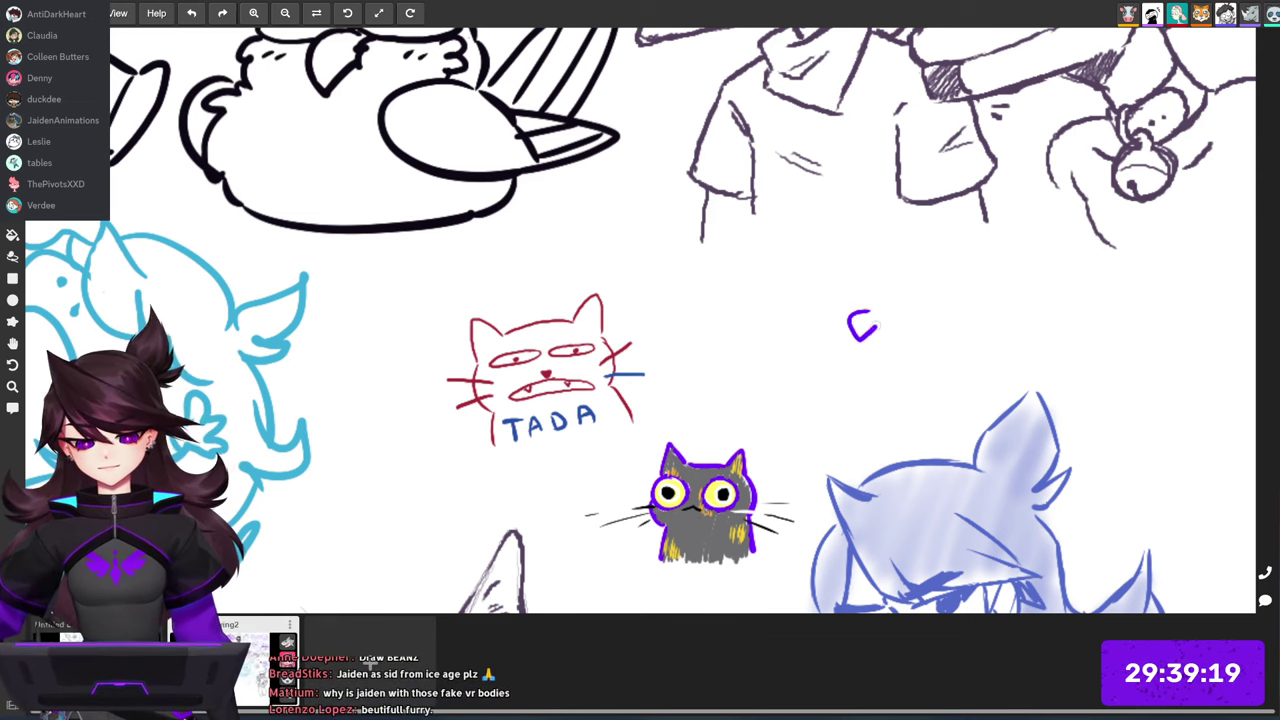
left_click_drag(974, 314, 1205, 298)
mouse_move(1108, 291)
left_mouse_down()
mouse_move(1148, 309)
mouse_move(1136, 285)
mouse_move(1112, 284)
mouse_move(1153, 294)
mouse_move(1082, 309)
left_mouse_up()
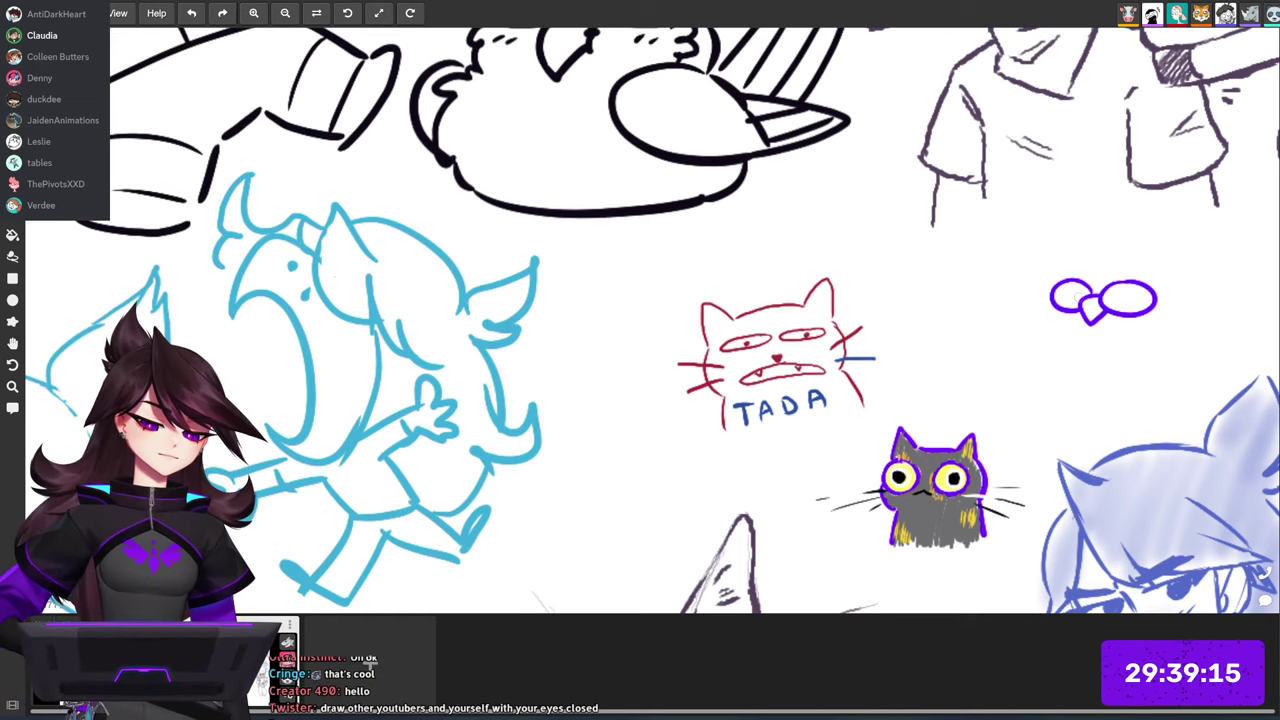
left_click(1070, 297)
left_click(1123, 297)
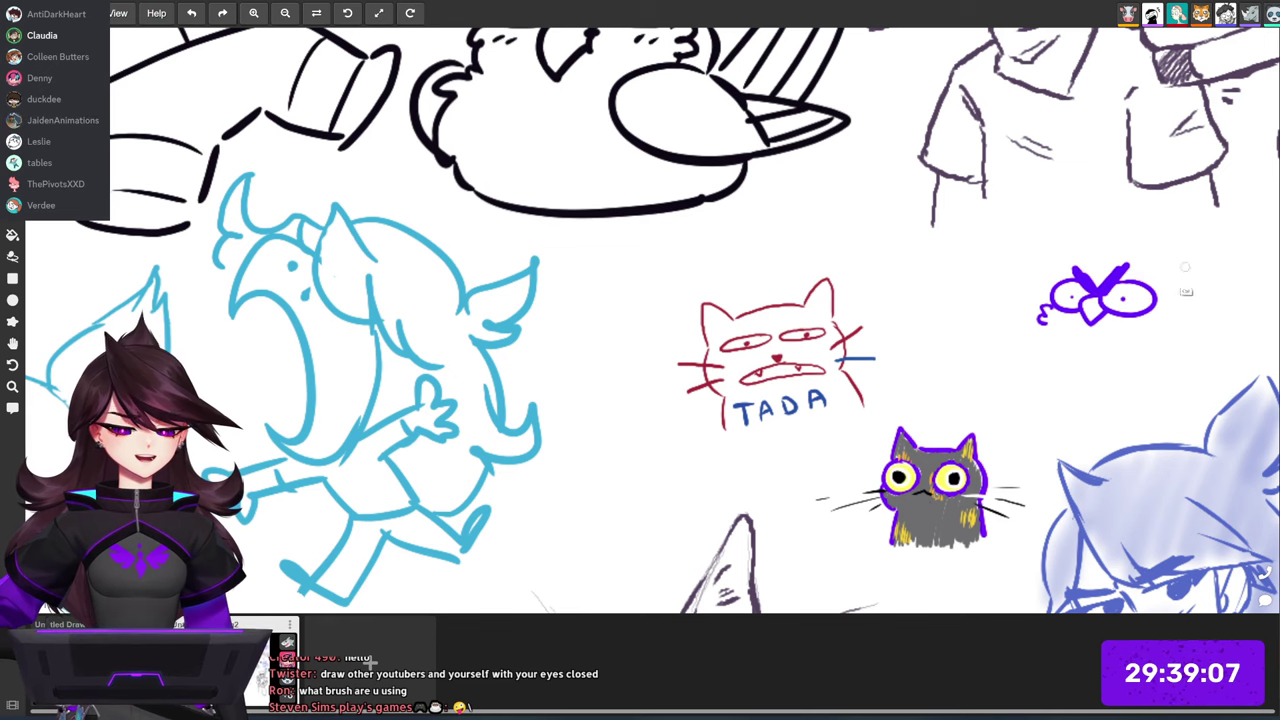
Step: Outline the purple bird's head with ruffled feathers, and add both sides of its body and the chest feather marks
mouse_move(1114, 270)
left_mouse_down()
mouse_move(1169, 274)
mouse_move(1182, 329)
left_mouse_up()
left_click_drag(1050, 330, 1045, 358)
left_click_drag(1180, 336, 1190, 377)
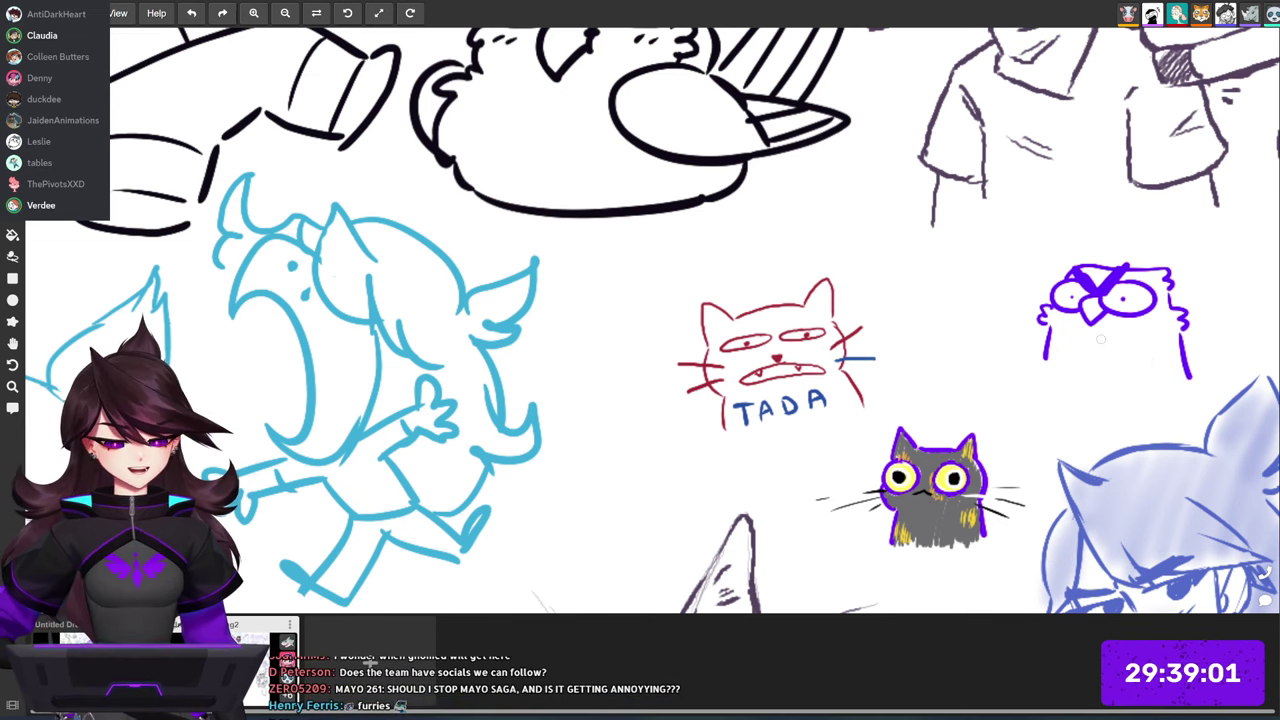
mouse_move(1066, 342)
left_mouse_down()
mouse_move(1140, 372)
mouse_move(1132, 360)
left_mouse_up()
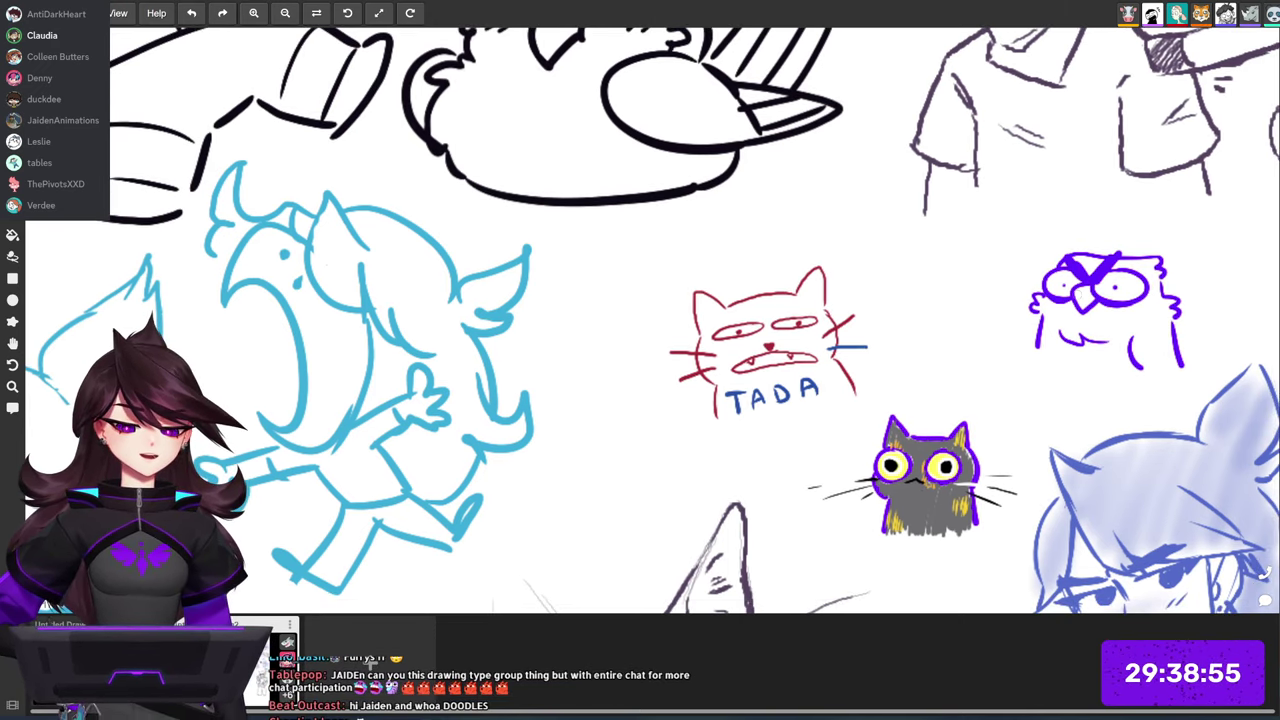
Step: Add a large raised clenched fist and pointed tail feathers to the purple bird in the same purple line
scroll(1160, 367, "down", 3)
key("space")
left_click_drag(1219, 477, 1101, 228)
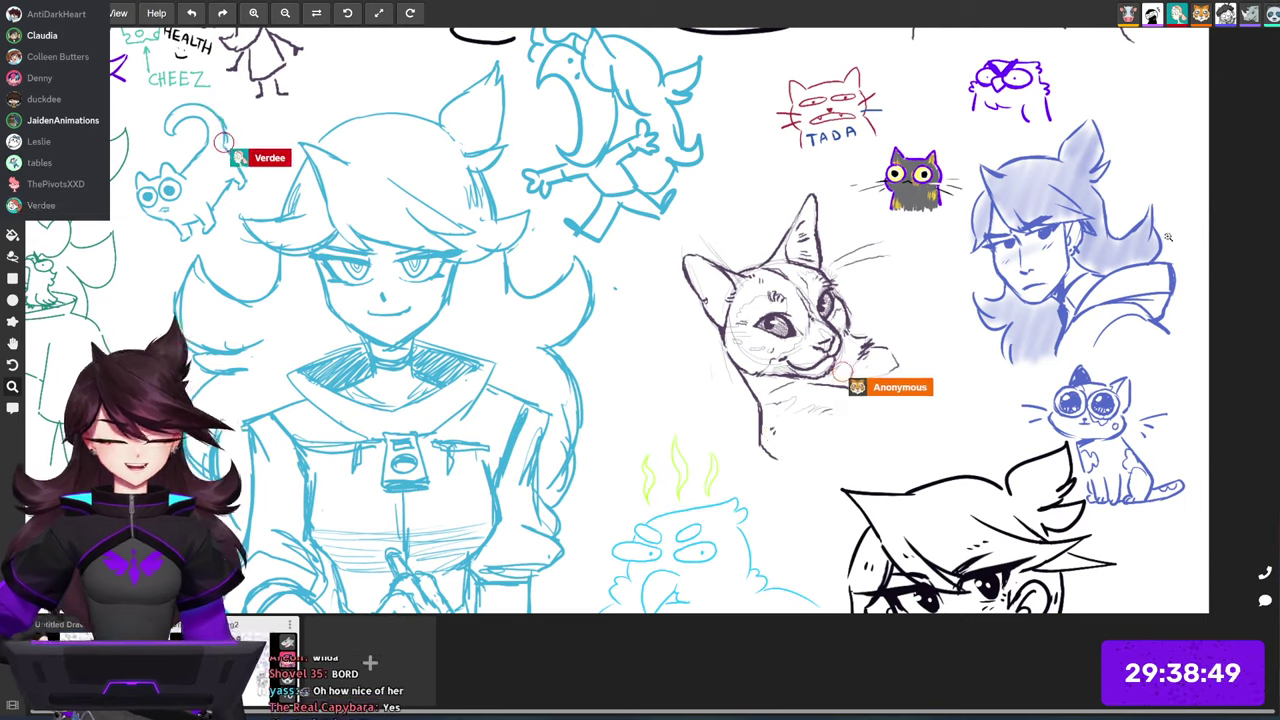
key("space")
left_click_drag(1168, 237, 1122, 310)
key("ctrl+space")
left_click_drag(906, 212, 946, 212)
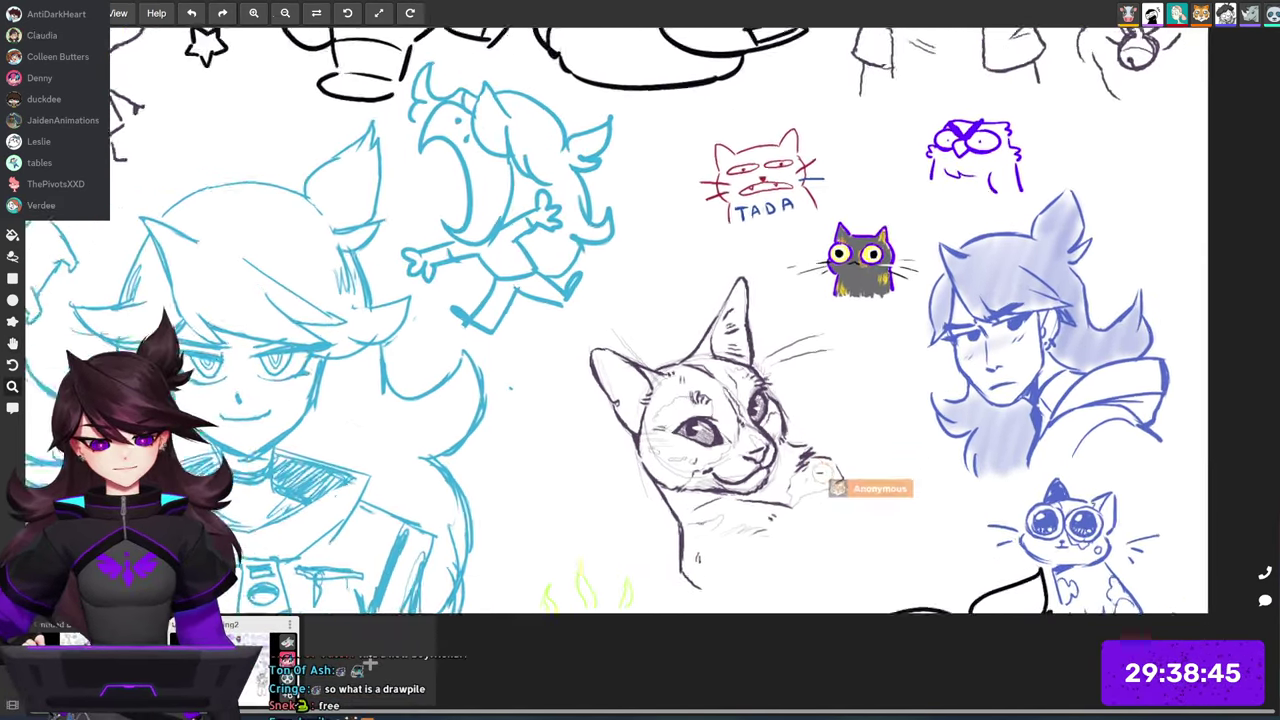
scroll(949, 205, "up", 1)
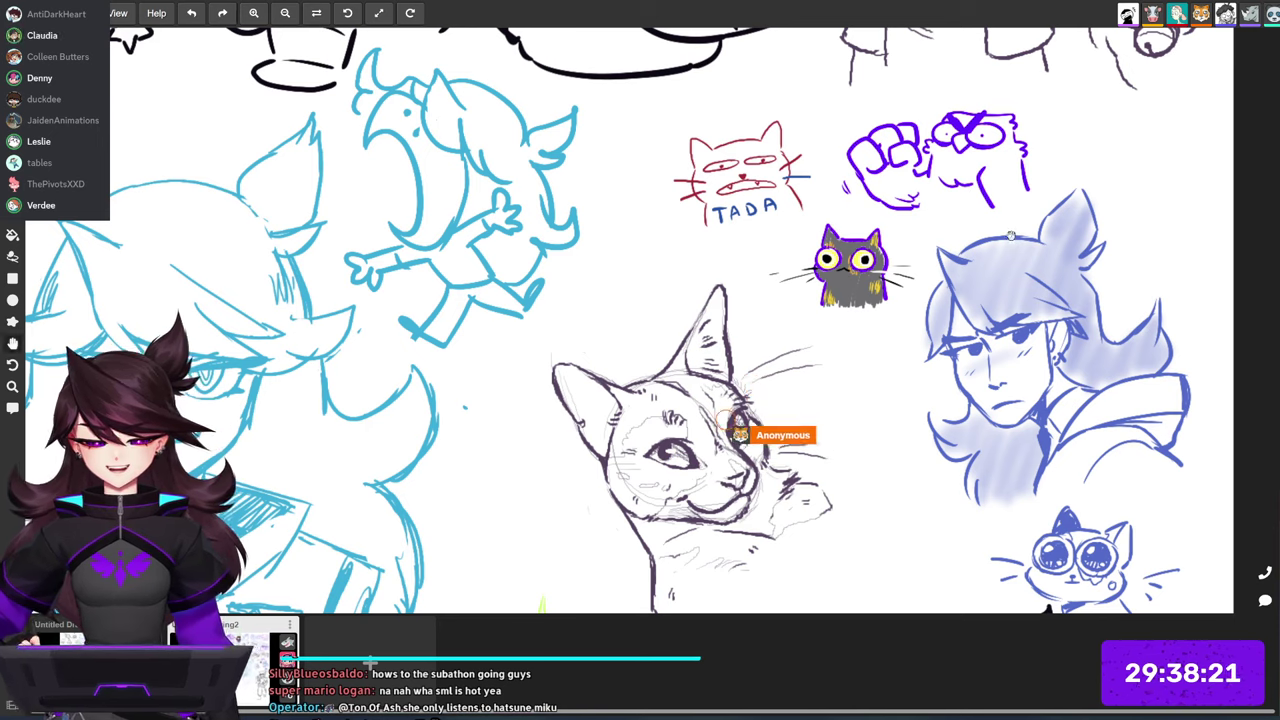
left_click_drag(971, 219, 1023, 253)
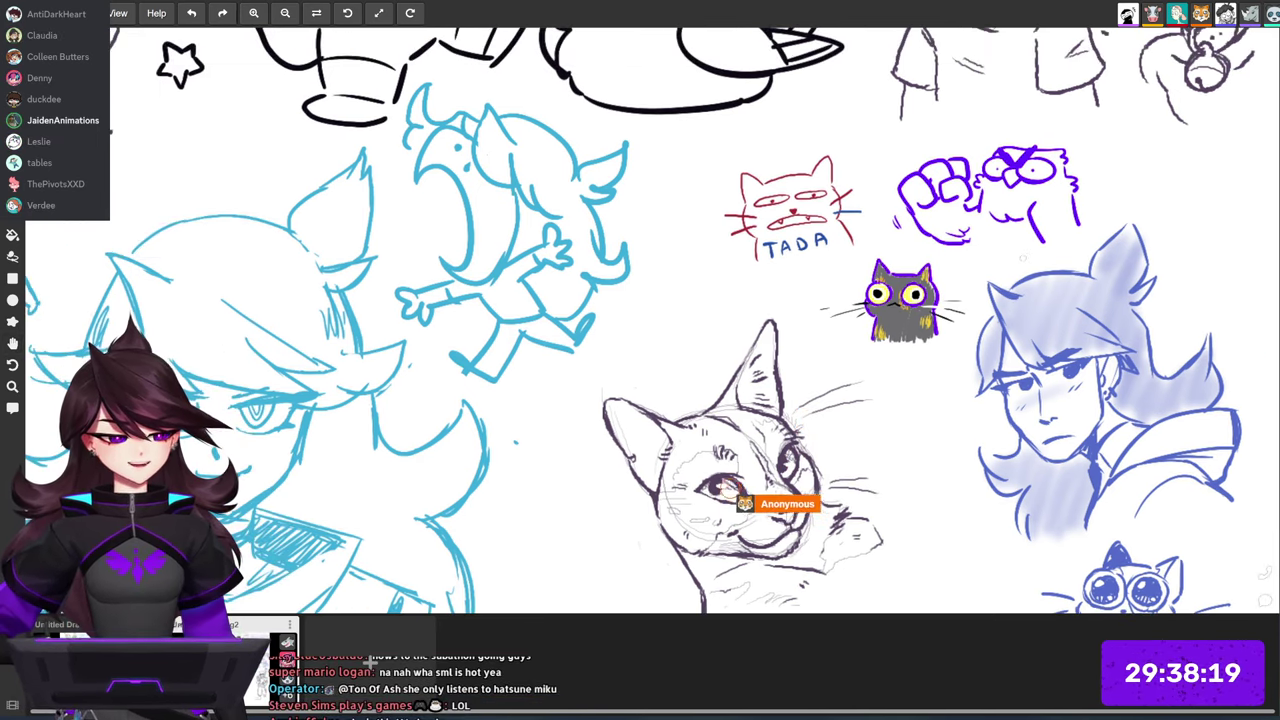
left_click_drag(1046, 260, 970, 285)
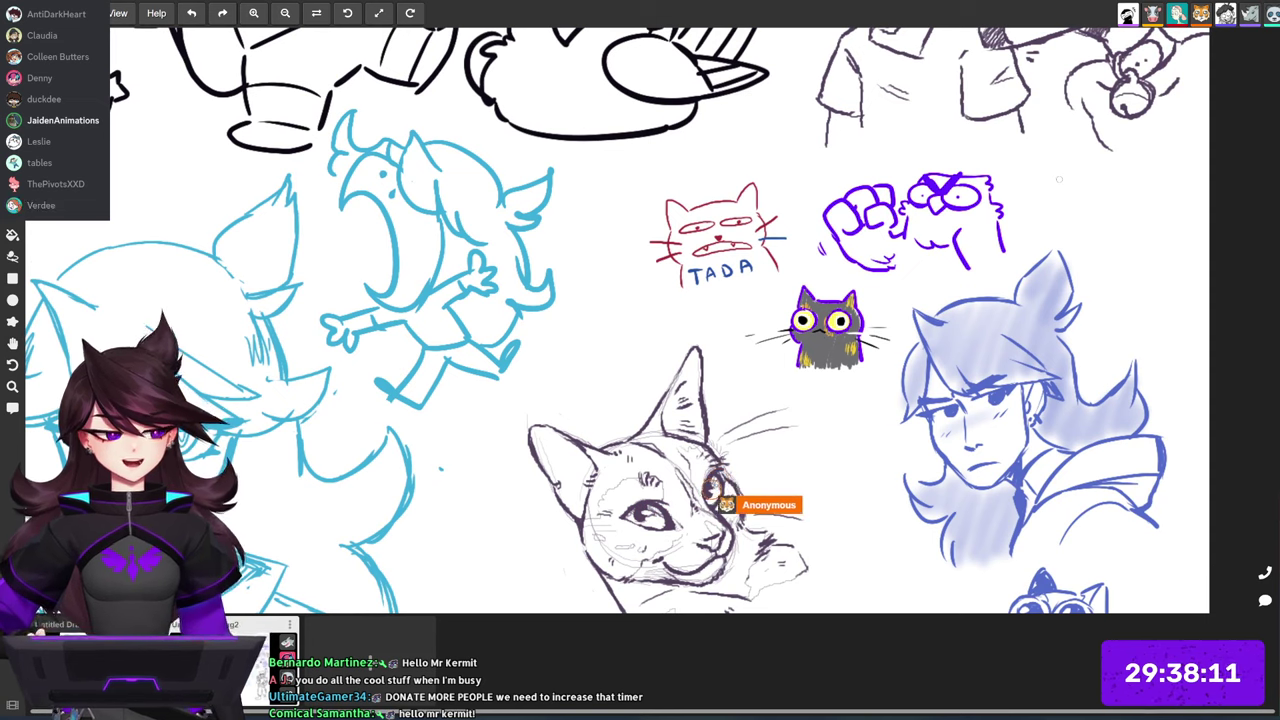
mouse_move(1009, 241)
left_mouse_down()
mouse_move(967, 261)
mouse_move(1003, 238)
mouse_move(975, 272)
left_mouse_up()
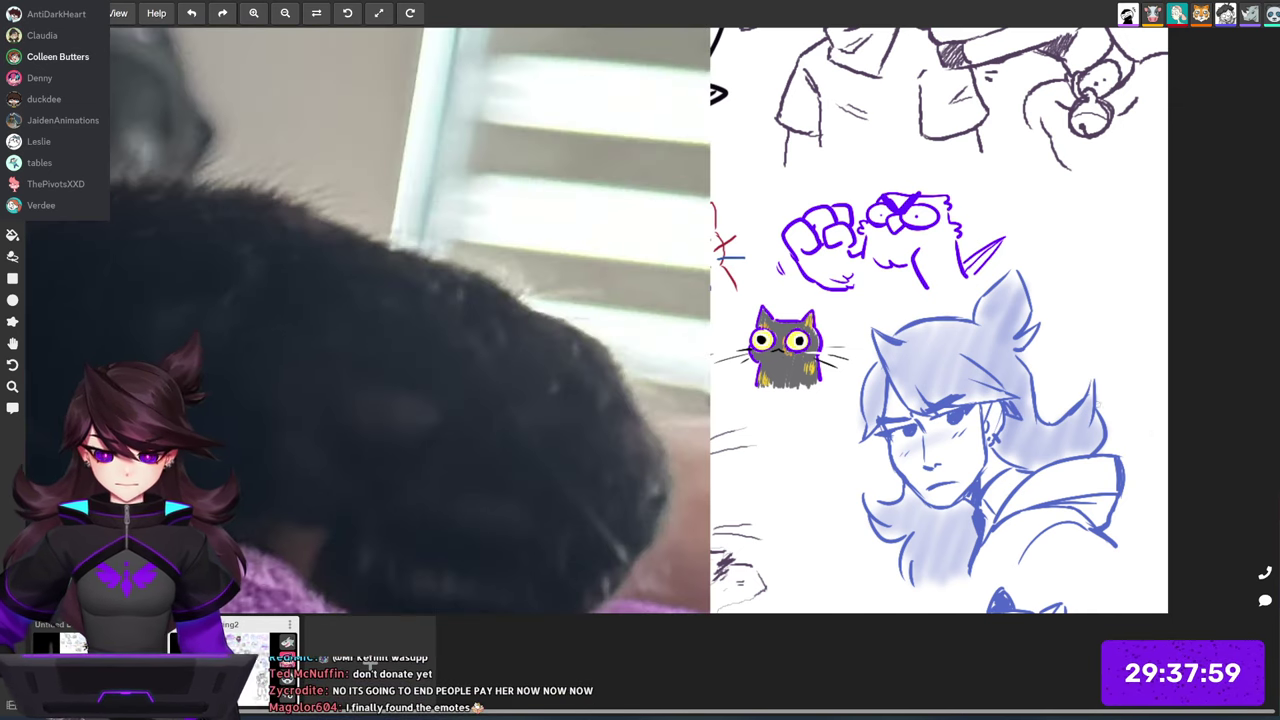
Step: Review the other artists' sketches across the whole shared canvas, including the poster and the seated character beside it
scroll(865, 315, "down", 9)
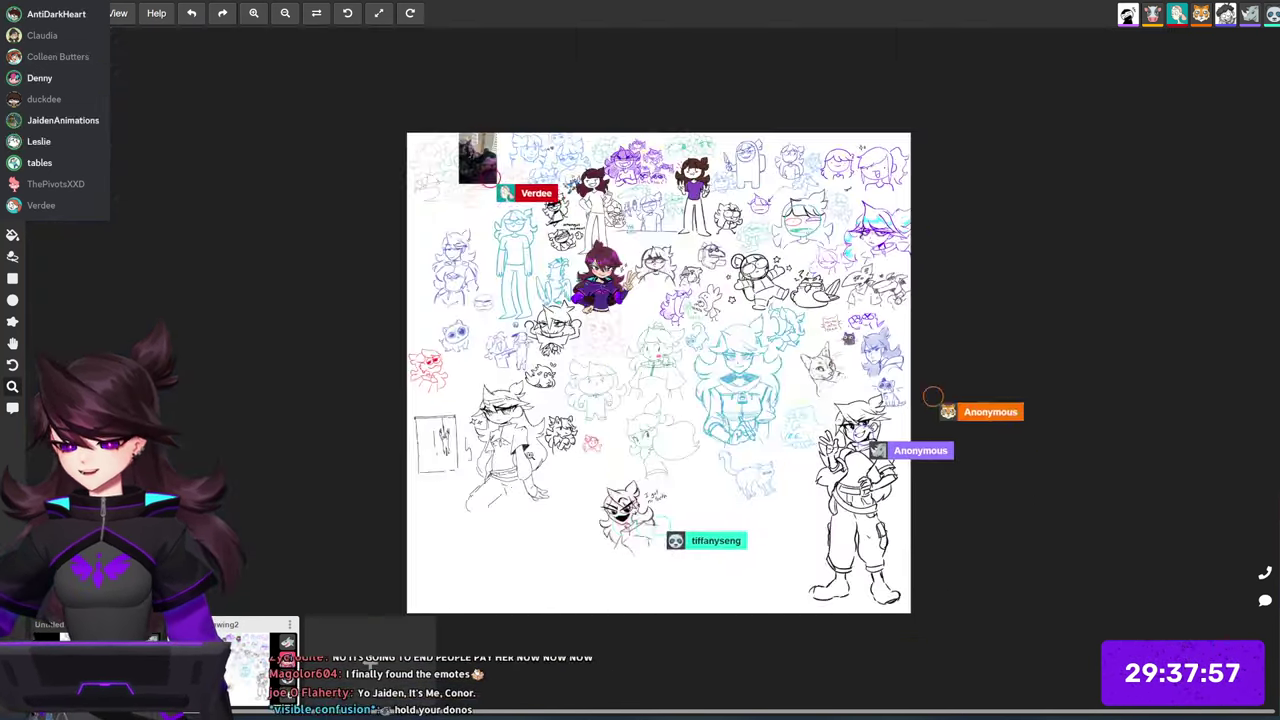
left_click_drag(865, 315, 920, 339)
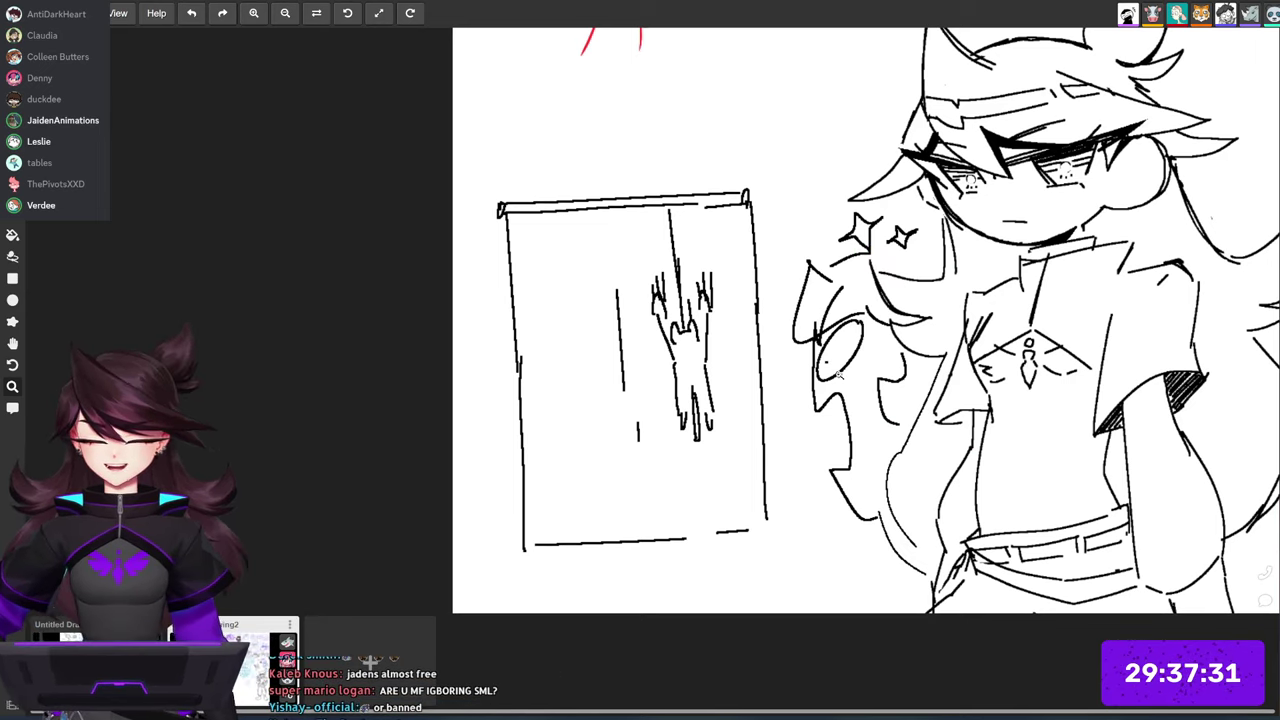
mouse_move(839, 374)
left_mouse_down()
mouse_move(732, 368)
mouse_move(743, 358)
left_mouse_up()
scroll(834, 378, "down", 1)
scroll(827, 374, "up", 1)
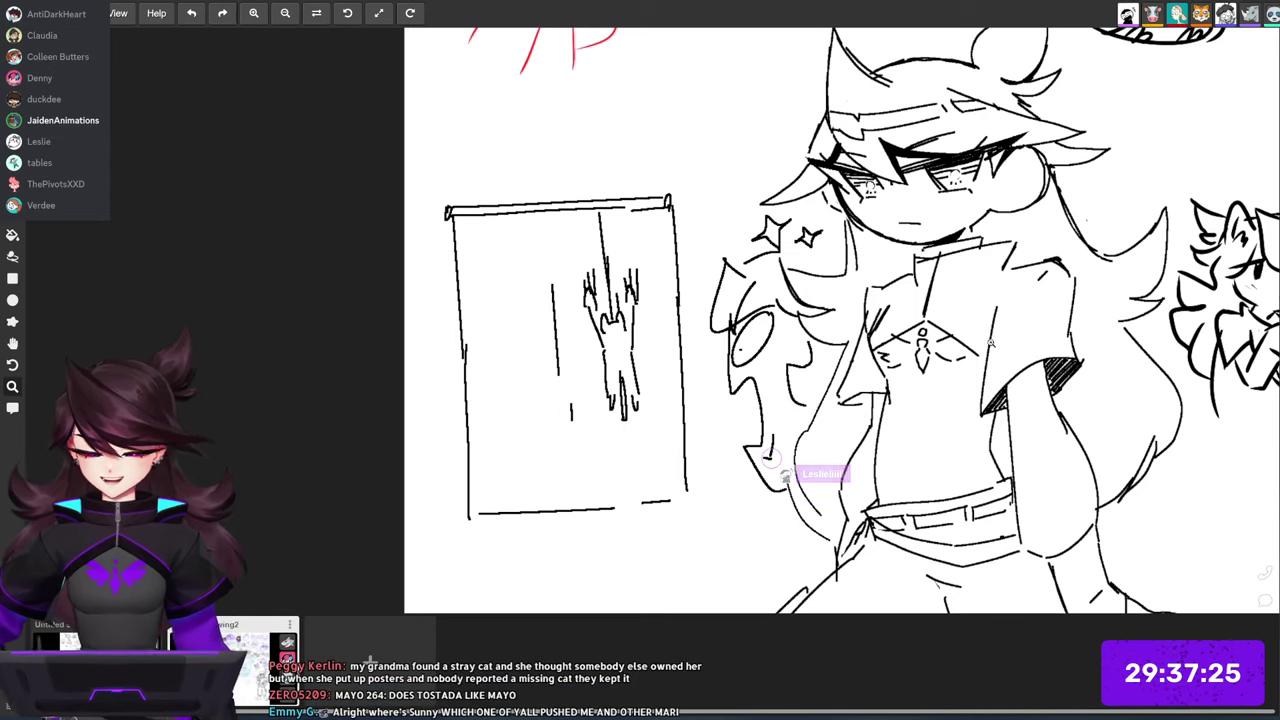
scroll(888, 420, "down", 3)
mouse_move(1279, 289)
left_mouse_down()
mouse_move(1034, 308)
mouse_move(948, 298)
left_mouse_up()
key("space")
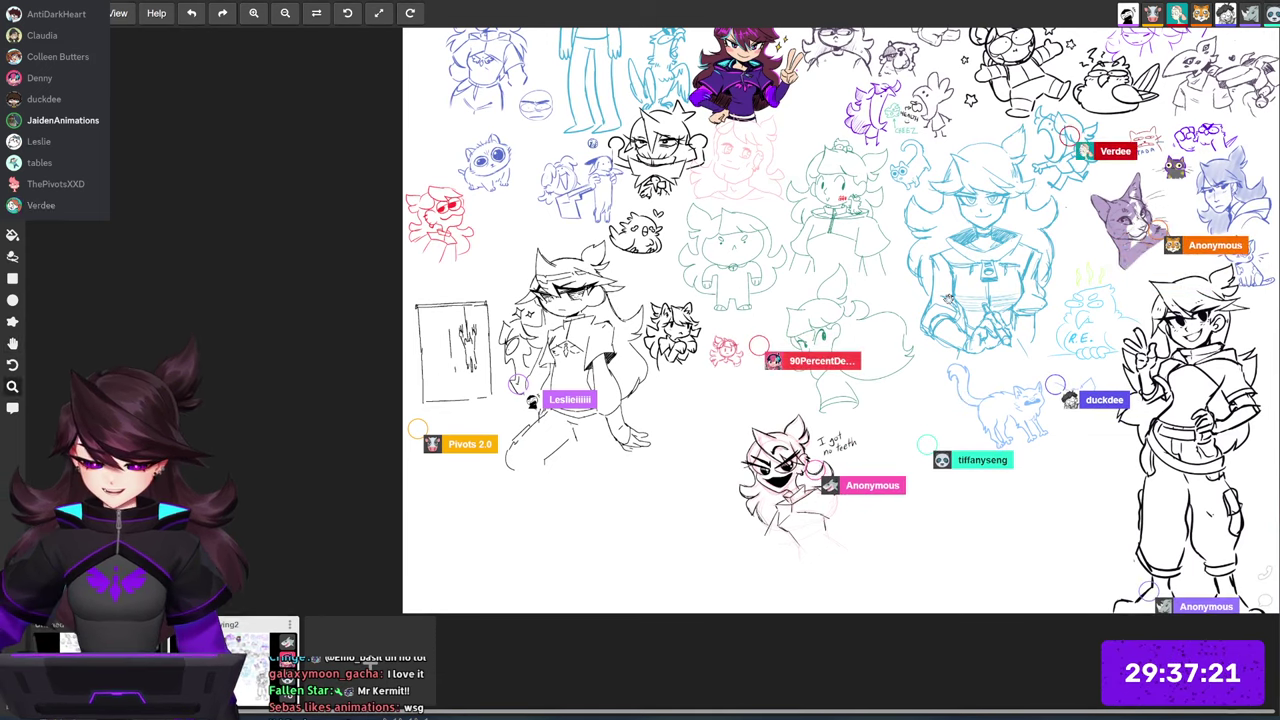
mouse_move(1087, 429)
left_mouse_down()
mouse_move(980, 354)
mouse_move(920, 430)
mouse_move(902, 512)
left_mouse_up()
key("z")
left_click_drag(945, 312, 1019, 122)
left_click_drag(740, 291, 754, 342)
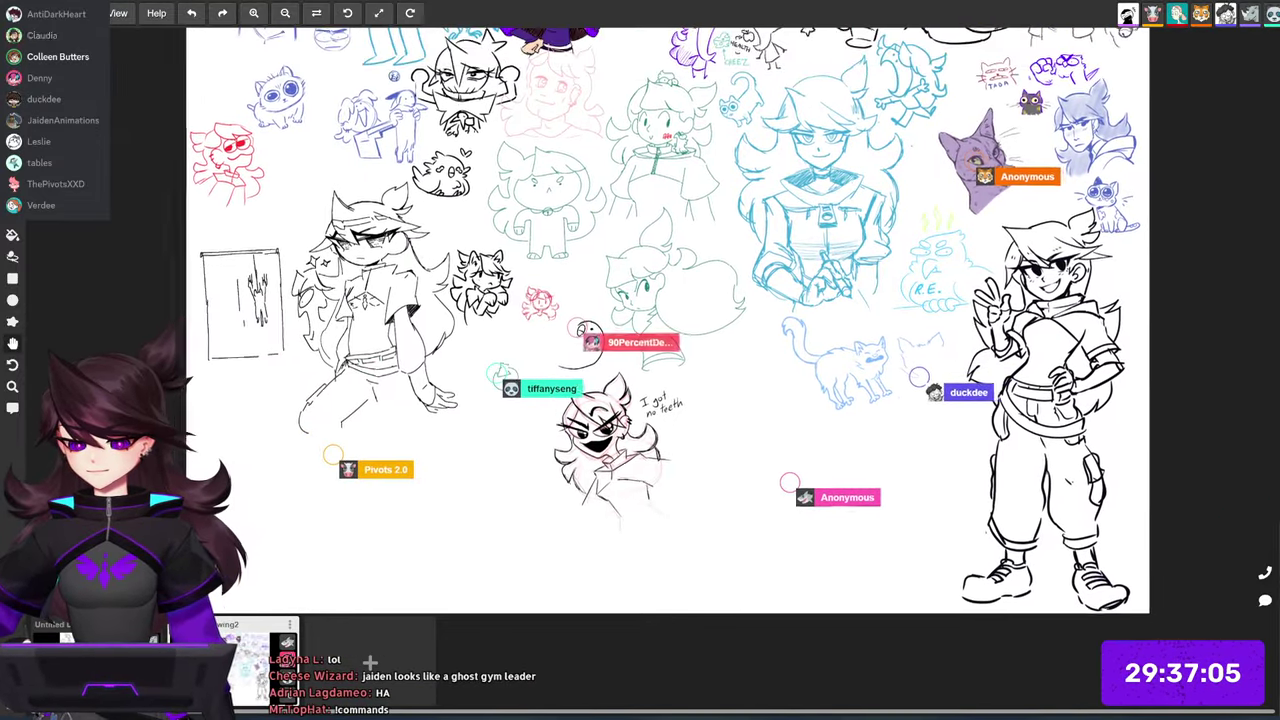
key("z")
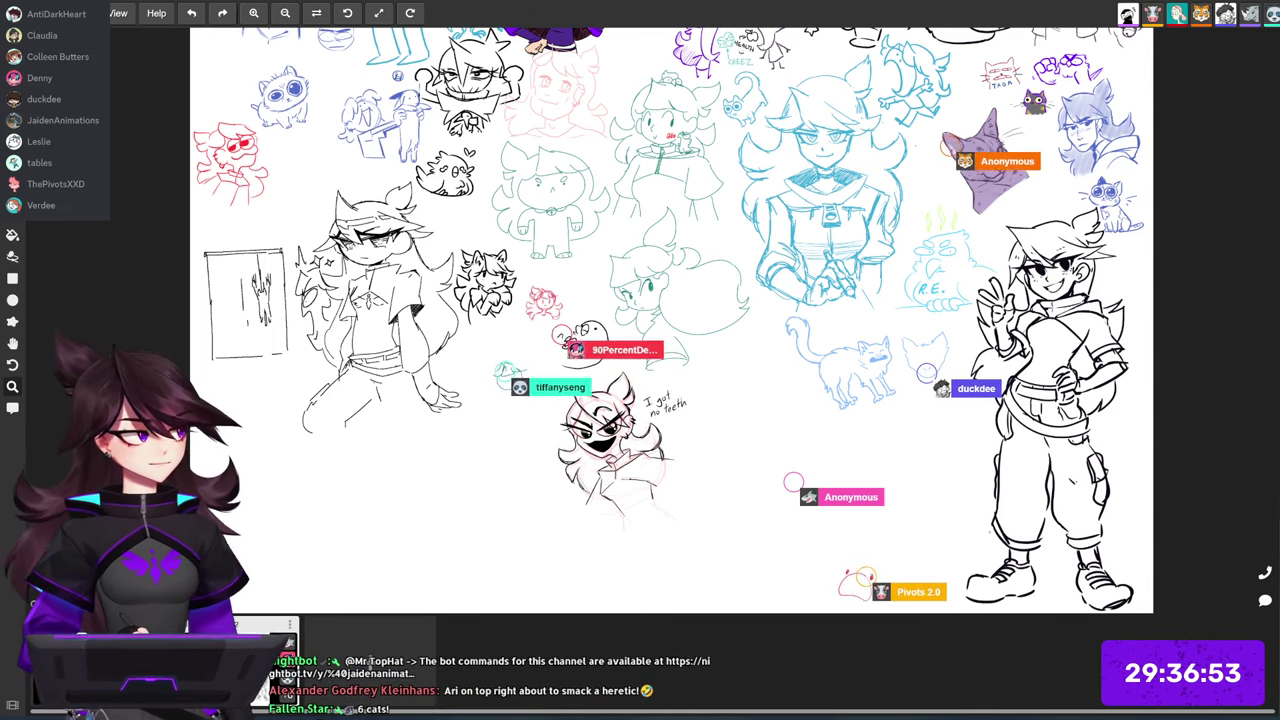
Step: Draw a second, smaller purple bird face with sparkles around it, just behind the angry bird's tail
left_click_drag(1034, 187, 854, 378)
left_click_drag(750, 325, 800, 325)
scroll(755, 347, "up", 4)
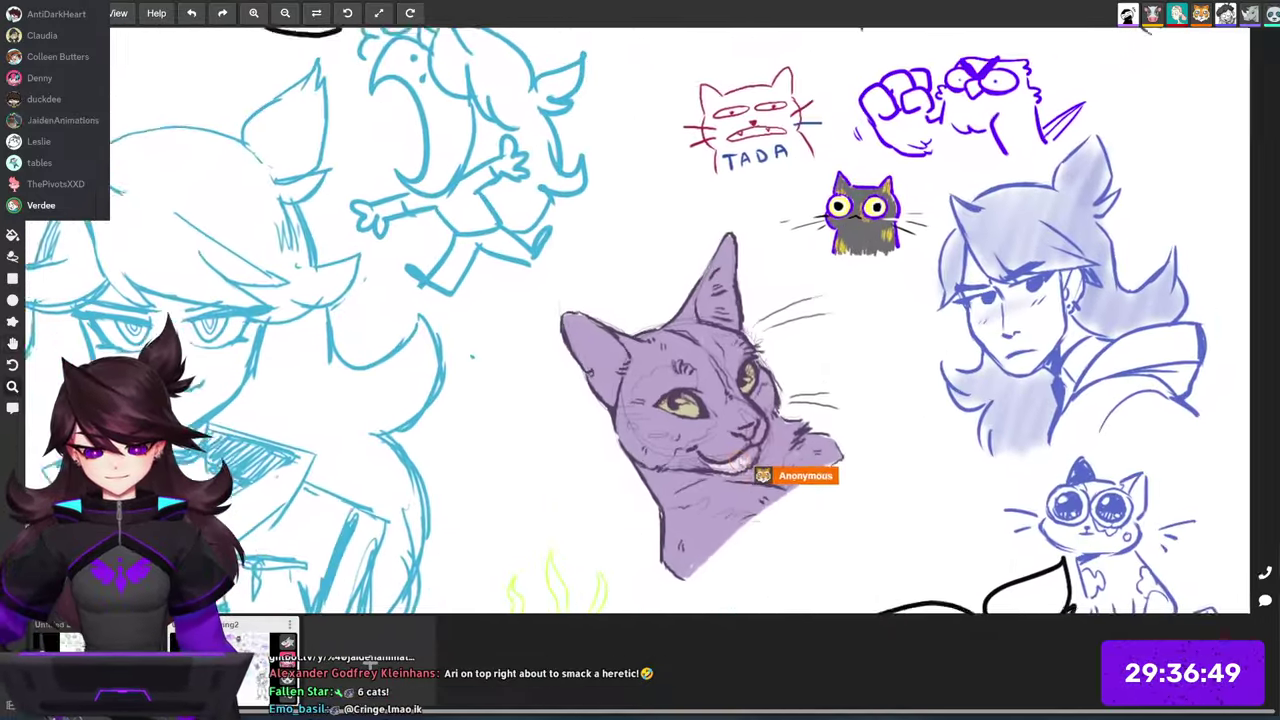
left_click_drag(983, 288, 903, 389)
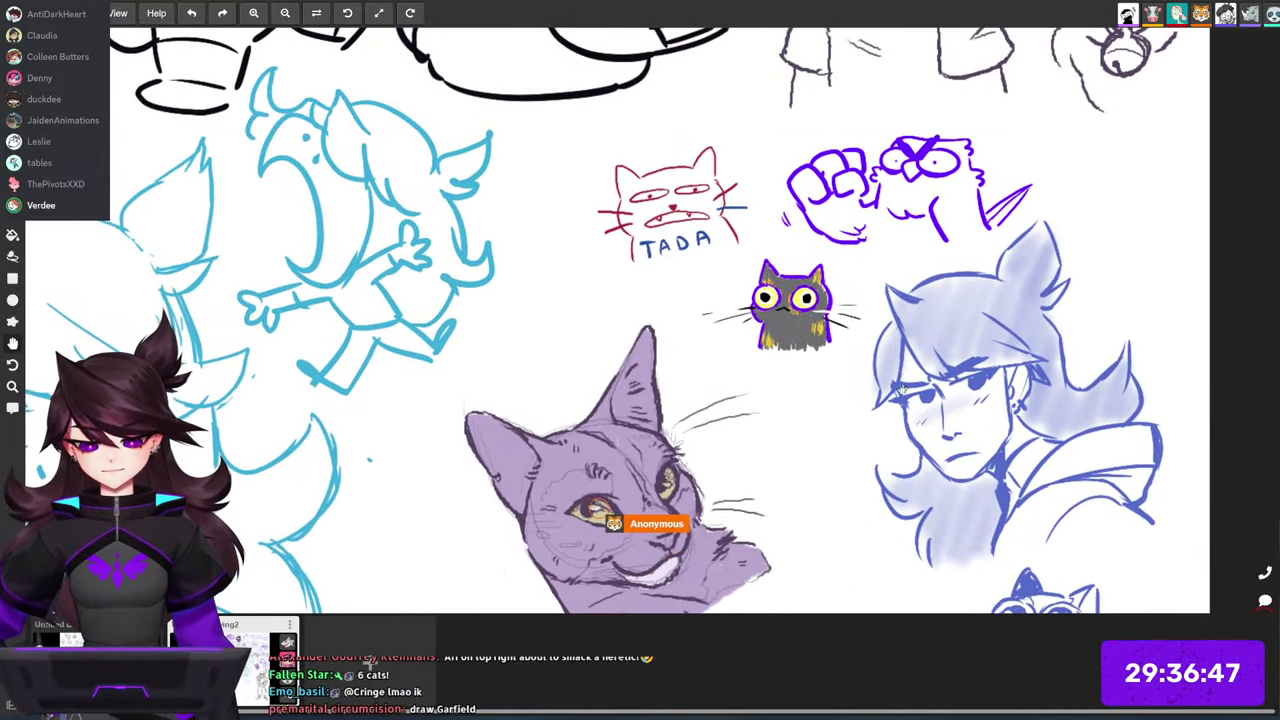
scroll(825, 373, "up", 3)
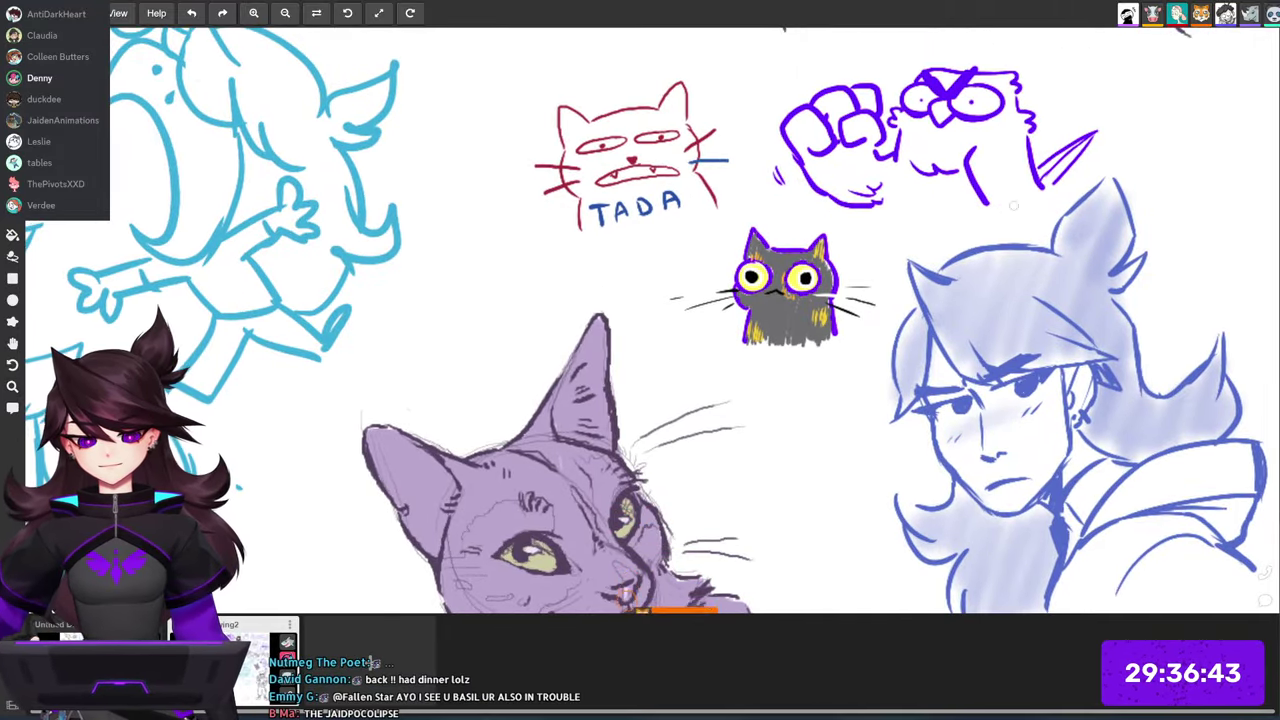
left_click_drag(960, 118, 918, 286)
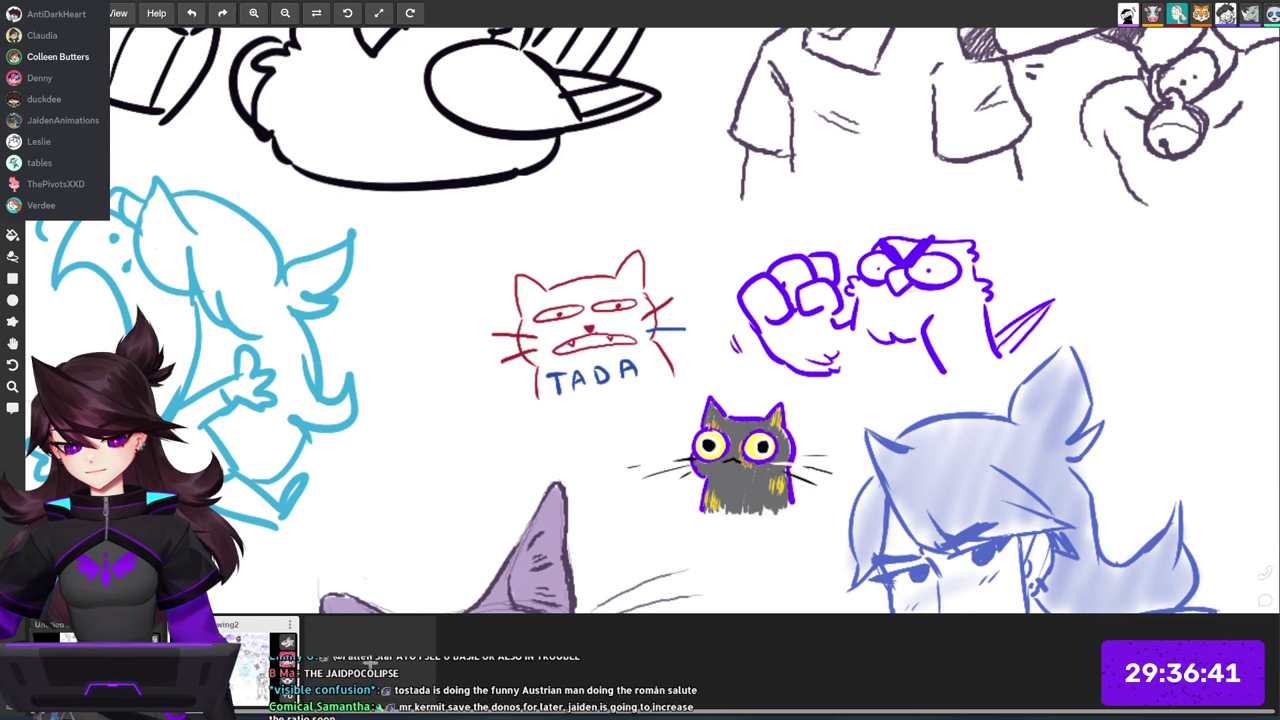
left_click_drag(1124, 282, 866, 280)
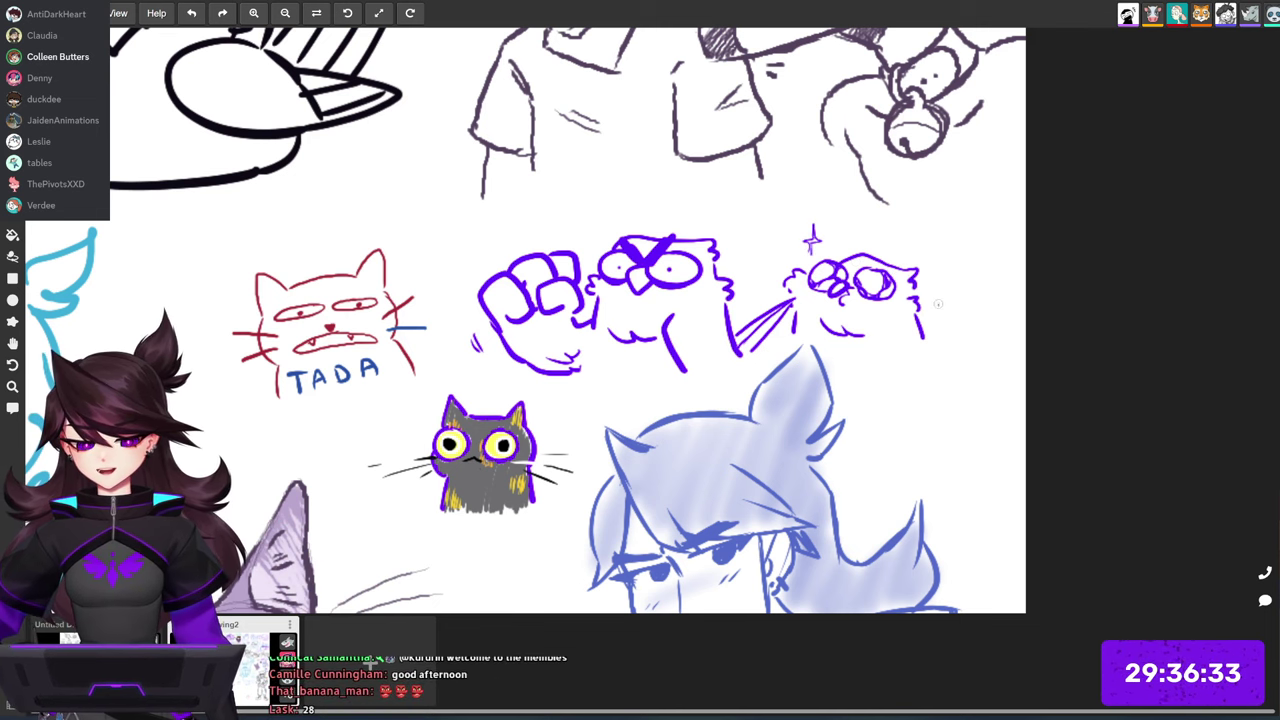
left_click_drag(943, 284, 943, 296)
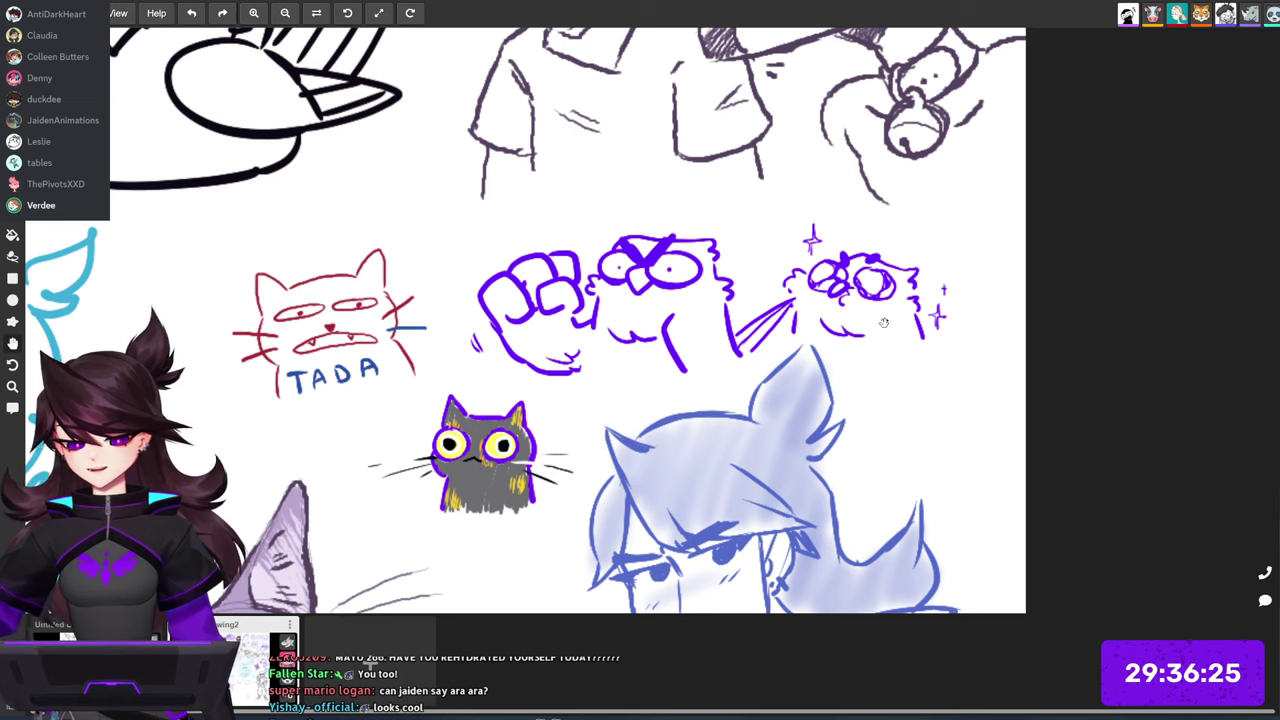
Step: Draw a small purple cat face with two round eyes and a pointed ear between the purple cat painting and the blue portrait
left_click_drag(884, 323, 918, 198)
left_click_drag(922, 318, 993, 232)
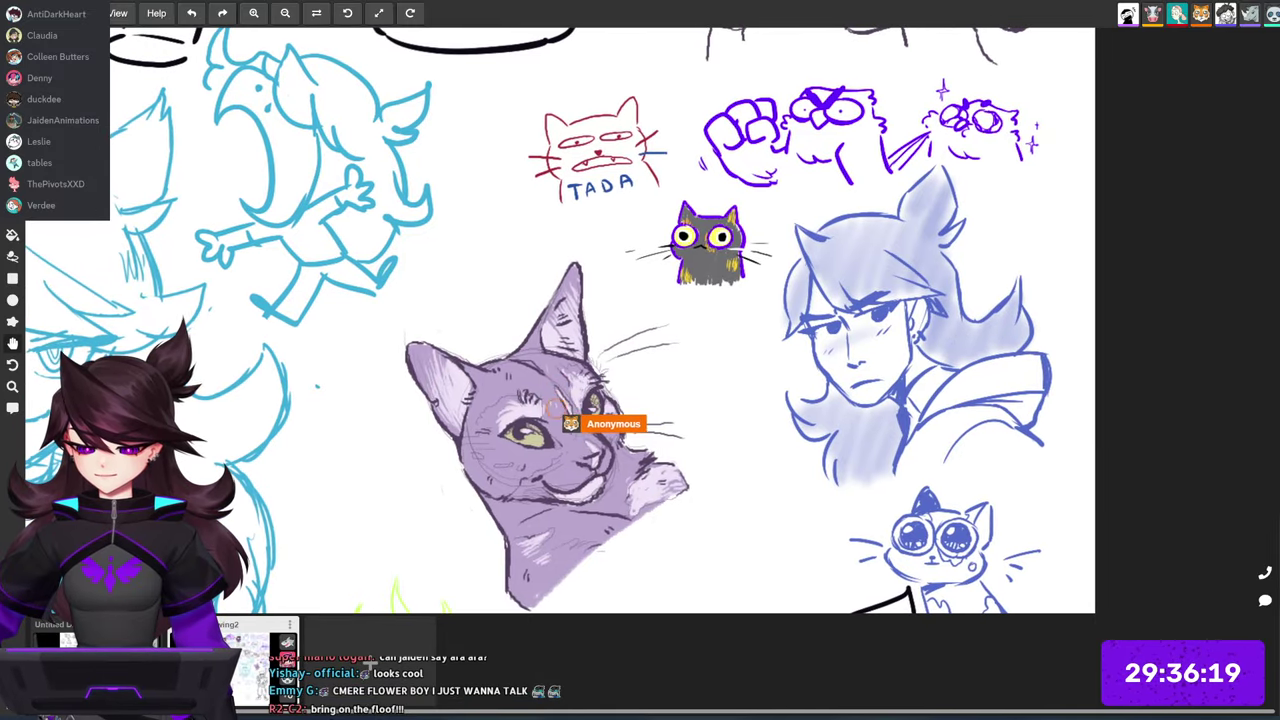
left_click_drag(766, 408, 857, 326)
left_click_drag(709, 380, 946, 343)
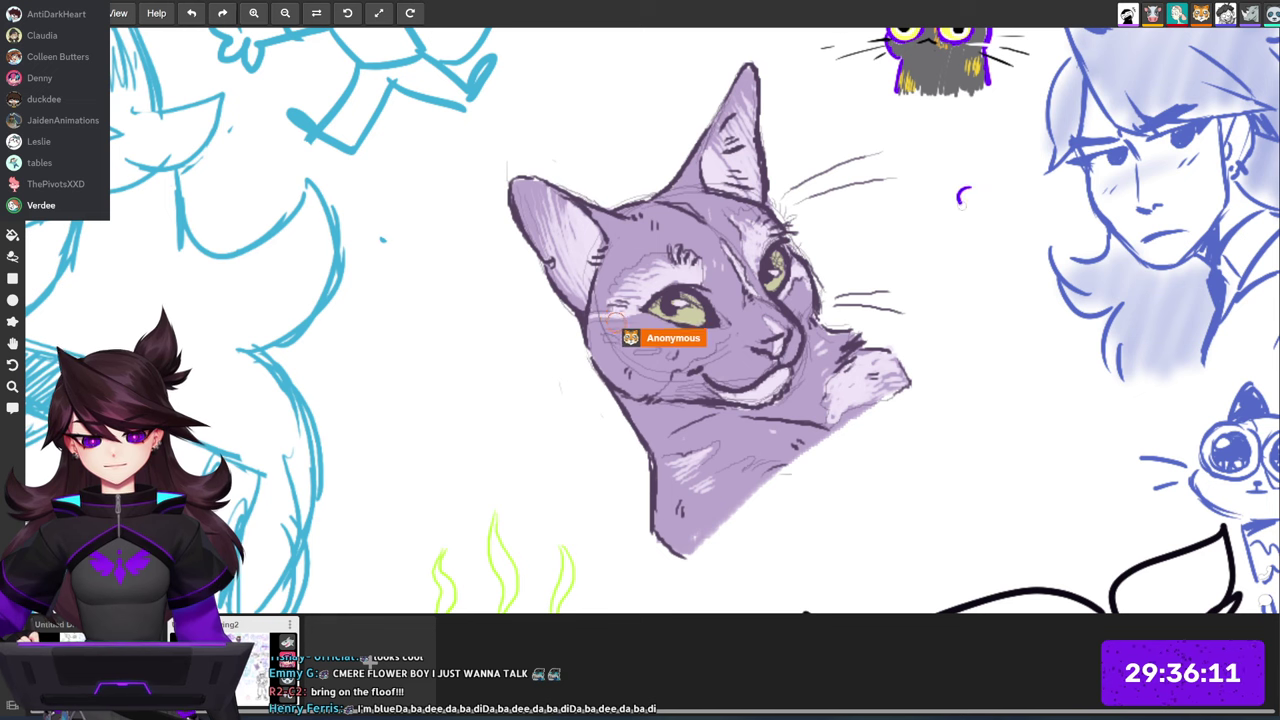
mouse_move(962, 205)
left_mouse_down()
mouse_move(1005, 185)
mouse_move(1017, 198)
mouse_move(973, 212)
mouse_move(1003, 223)
left_mouse_up()
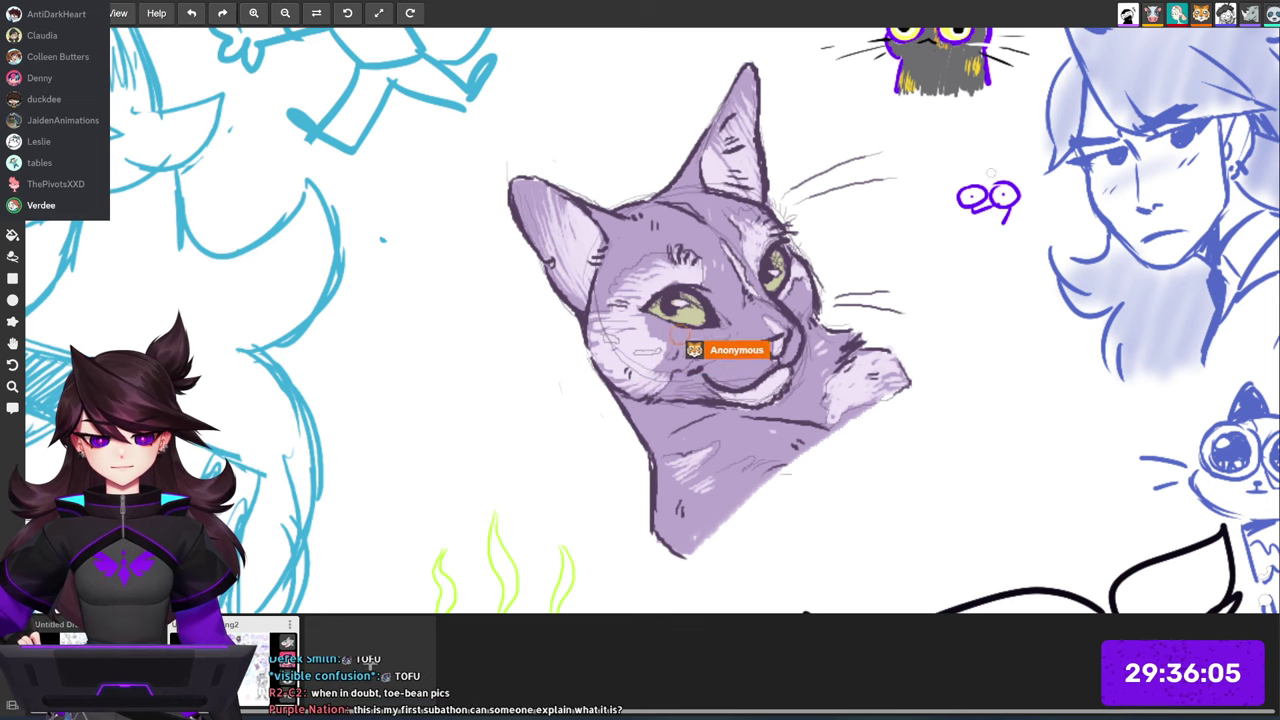
mouse_move(989, 174)
left_mouse_down()
mouse_move(975, 167)
mouse_move(975, 183)
left_mouse_up()
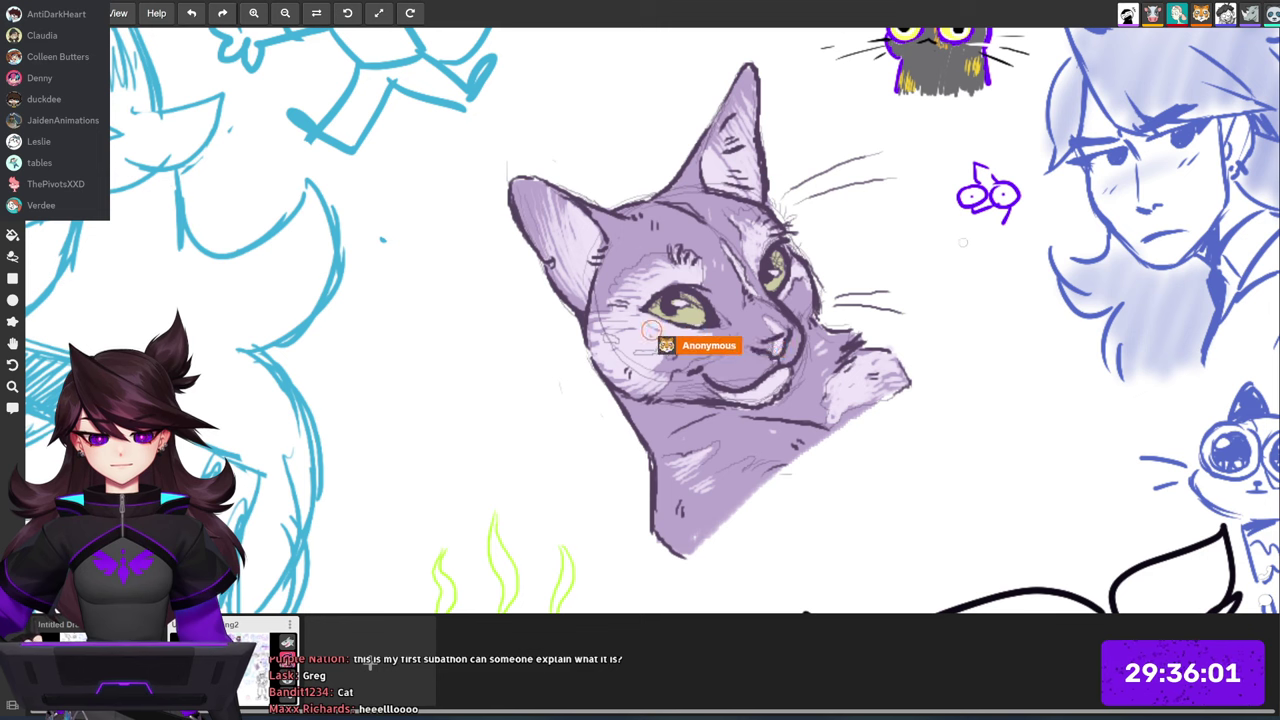
Step: Letter "TOSTADA CAT!!" in purple under the small cat face, and finish the doodle with its second ear and arms
mouse_move(962, 241)
left_mouse_down()
mouse_move(973, 237)
mouse_move(967, 250)
left_mouse_up()
left_click_drag(977, 240, 979, 239)
mouse_move(995, 238)
left_mouse_down()
mouse_move(989, 248)
mouse_move(1003, 236)
mouse_move(1011, 250)
left_mouse_up()
left_click_drag(1003, 246, 1015, 250)
mouse_move(1028, 251)
left_mouse_down()
mouse_move(1038, 243)
mouse_move(989, 269)
mouse_move(1016, 258)
mouse_move(1010, 272)
left_mouse_up()
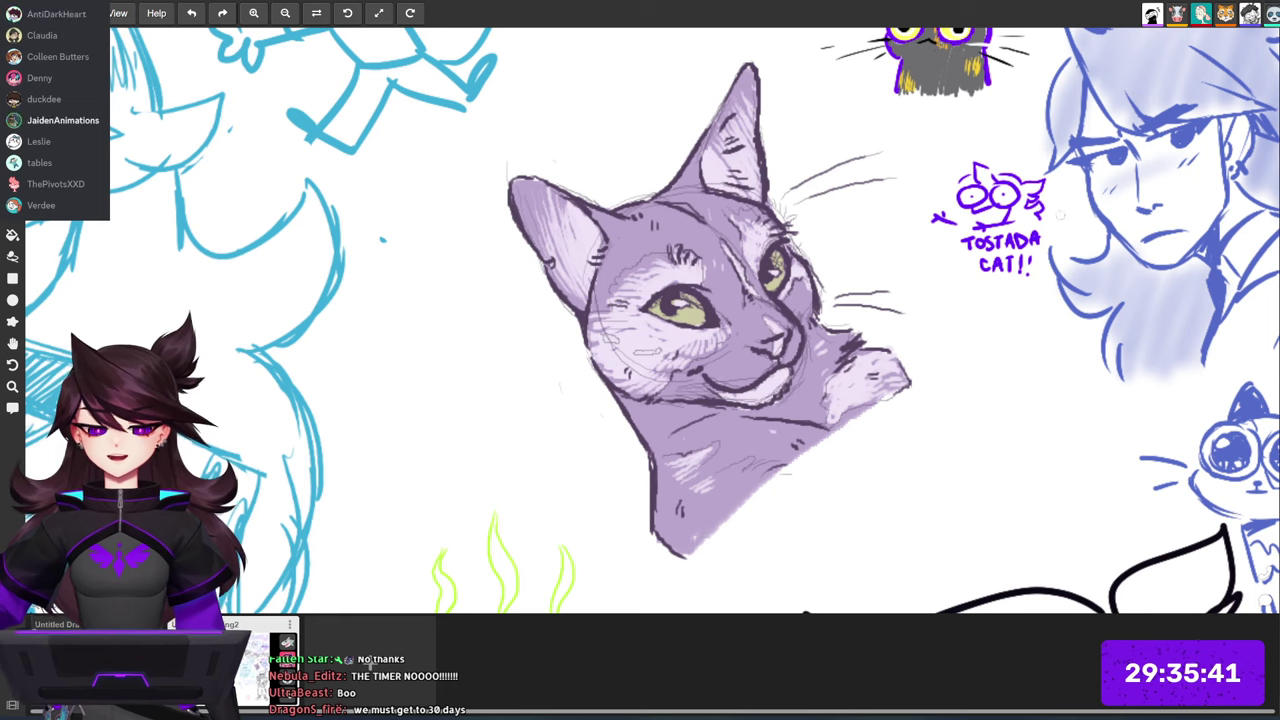
Step: Add a curved purple mark above the small cat's raised arm, and review the purple cat painting and neighbouring sketches
left_click_drag(1073, 195, 940, 195)
left_click_drag(1130, 240, 943, 194)
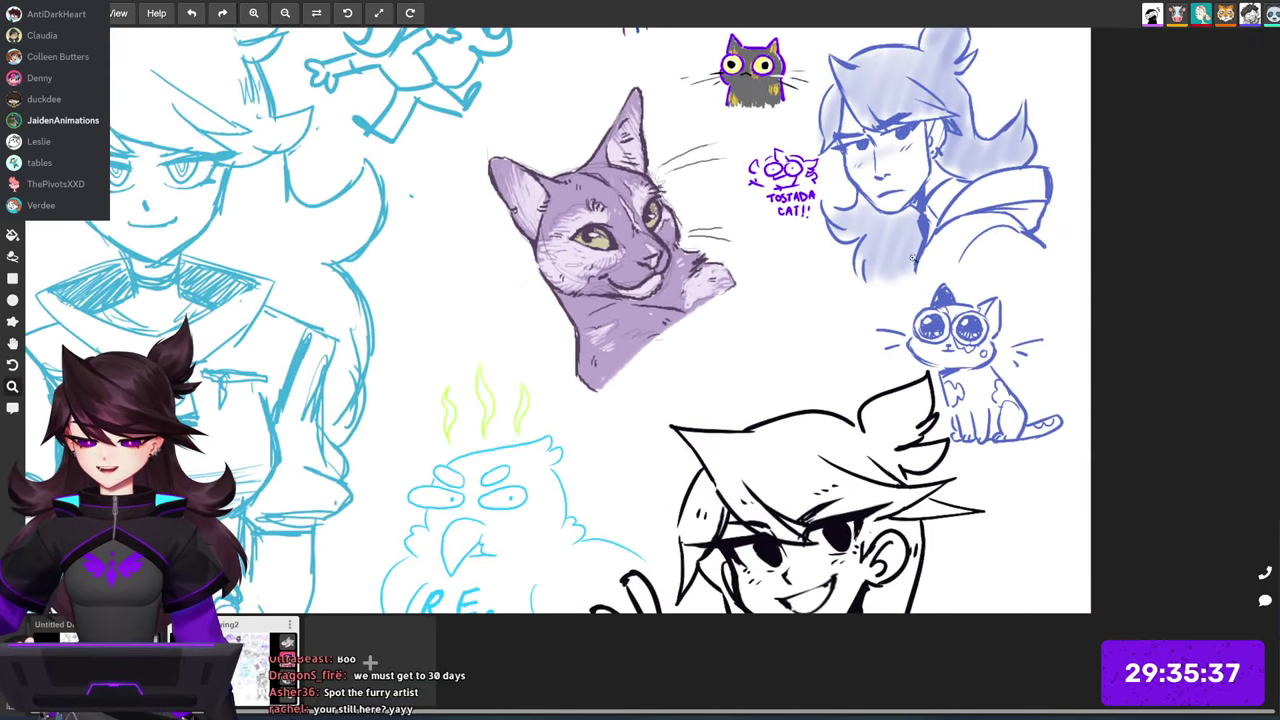
key("space")
mouse_move(861, 345)
left_mouse_down()
mouse_move(867, 307)
mouse_move(947, 289)
left_mouse_up()
scroll(939, 272, "up", 2)
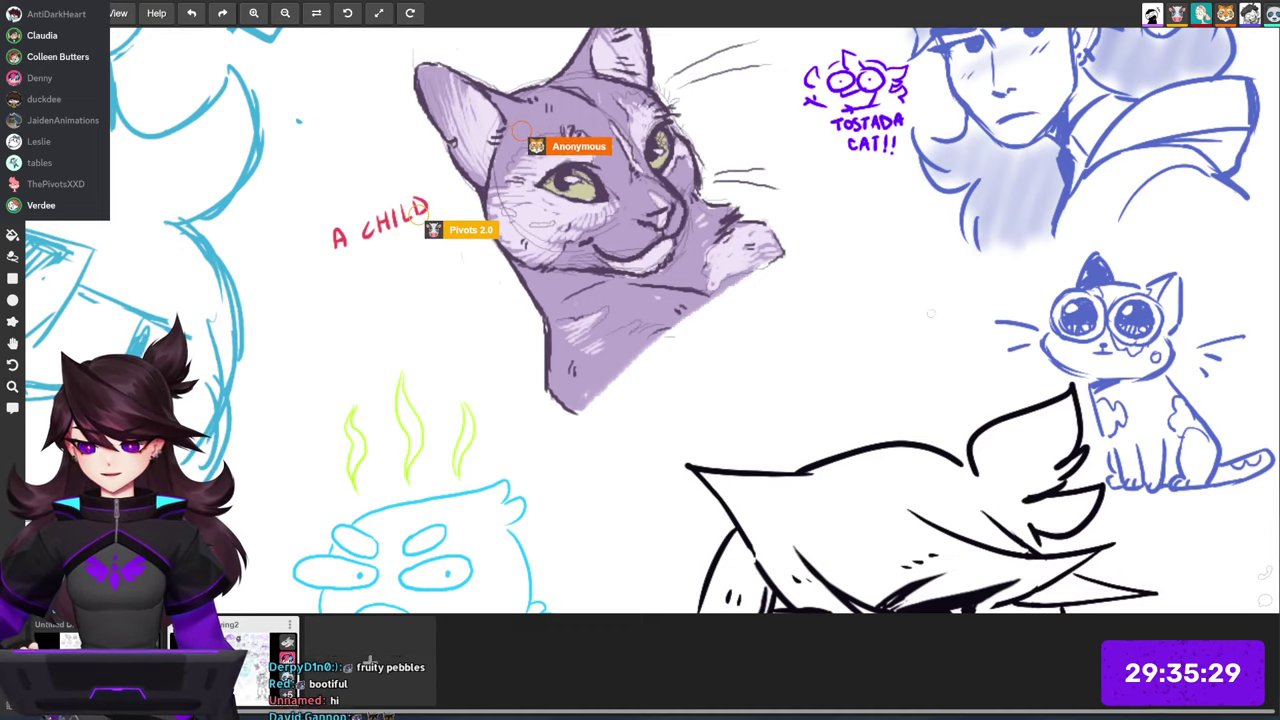
scroll(892, 314, "down", 3)
left_click_drag(1041, 268, 1012, 304)
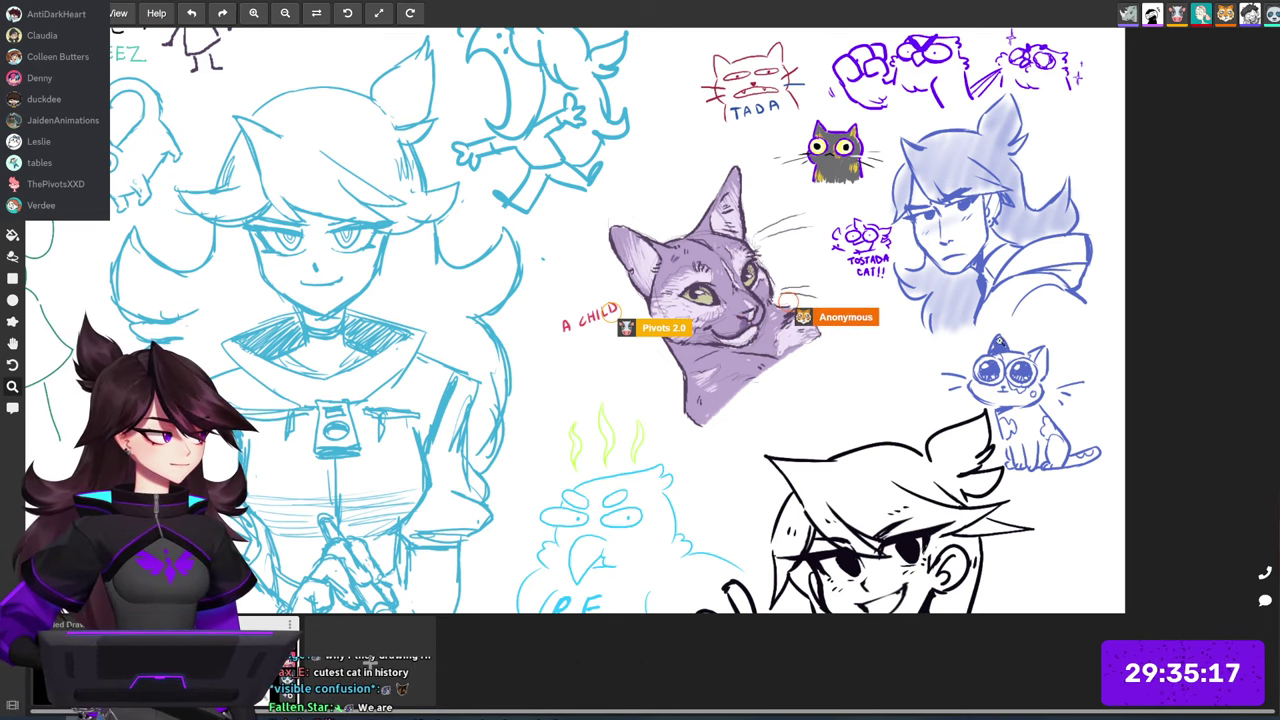
key("space")
mouse_move(1000, 342)
left_mouse_down()
mouse_move(987, 331)
mouse_move(1005, 350)
left_mouse_up()
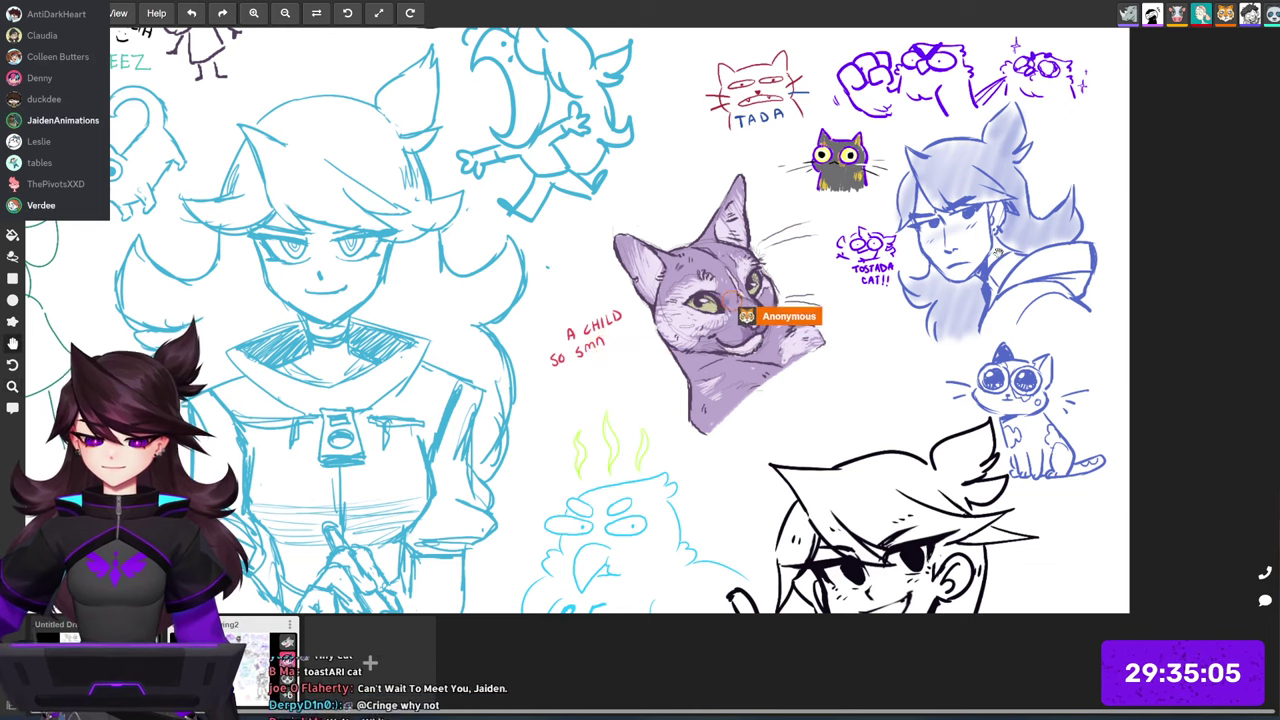
Step: Draw a small purple bird head with a long pointed beak, feather crest and round eye below the large purple portrait's collar
key("space")
left_click_drag(1023, 266, 956, 495)
scroll(528, 320, "up", 6)
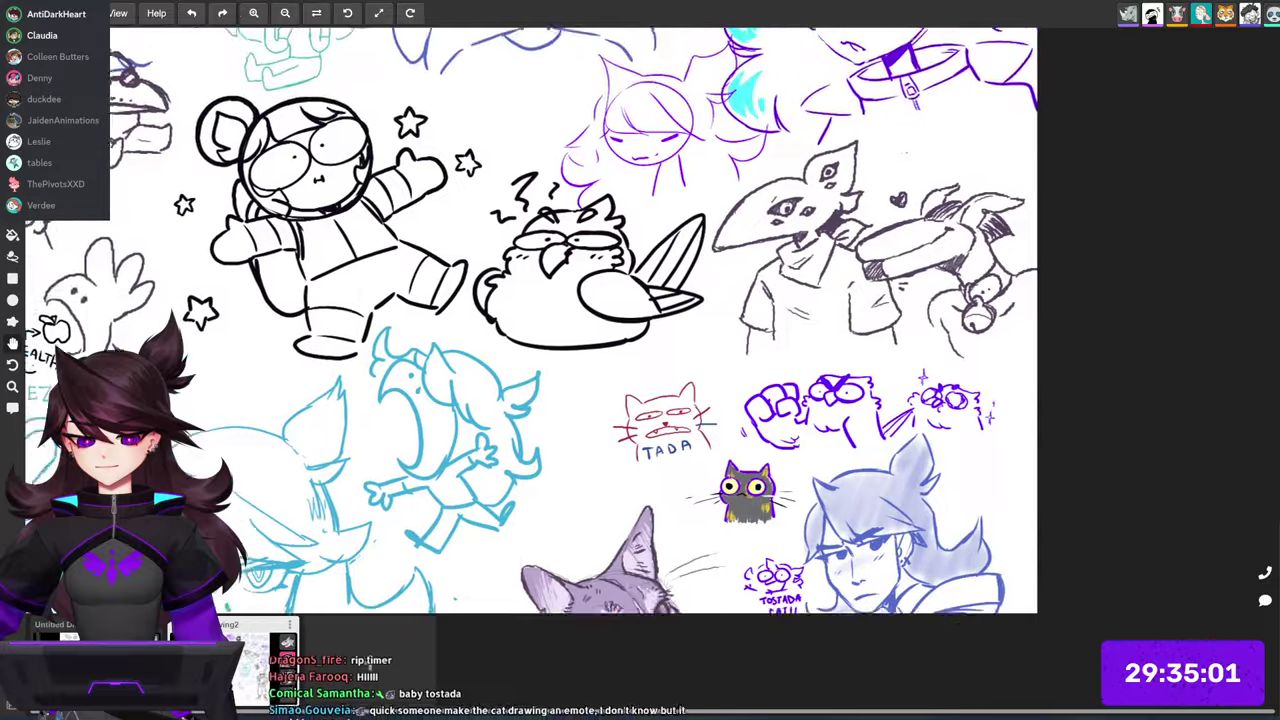
scroll(528, 320, "right", 1)
scroll(885, 400, "up", 5)
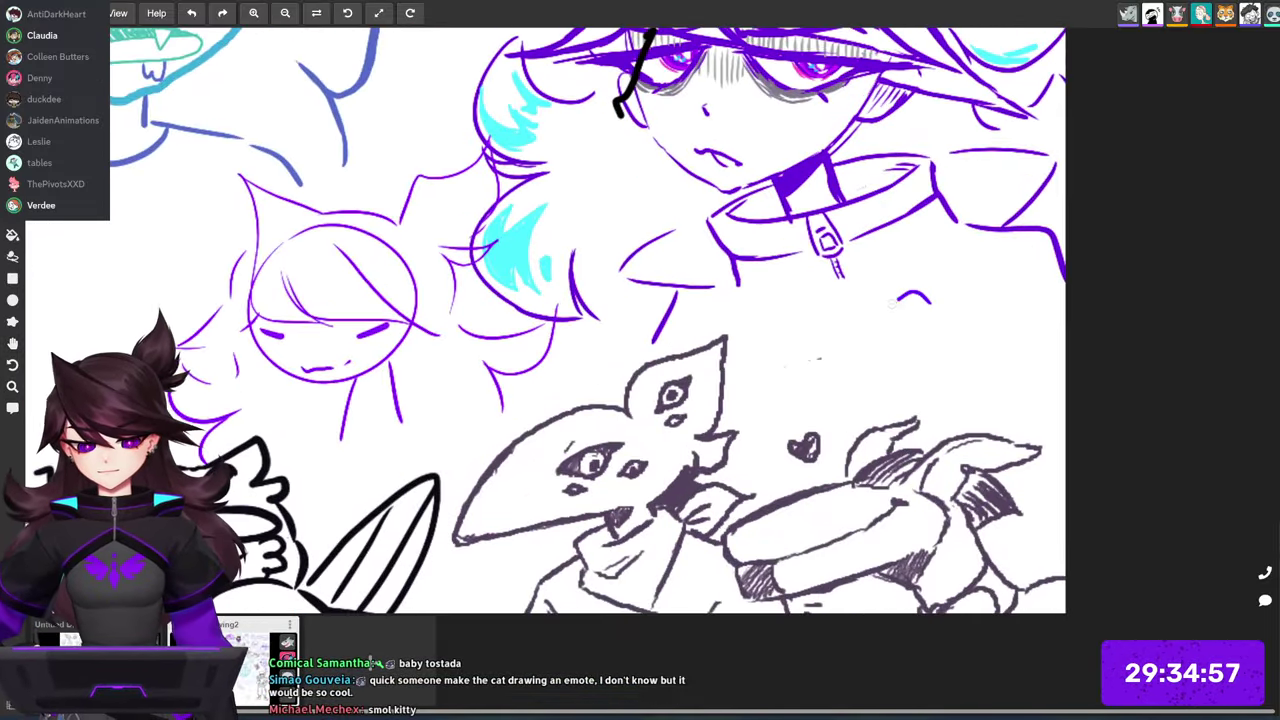
left_click_drag(931, 299, 878, 317)
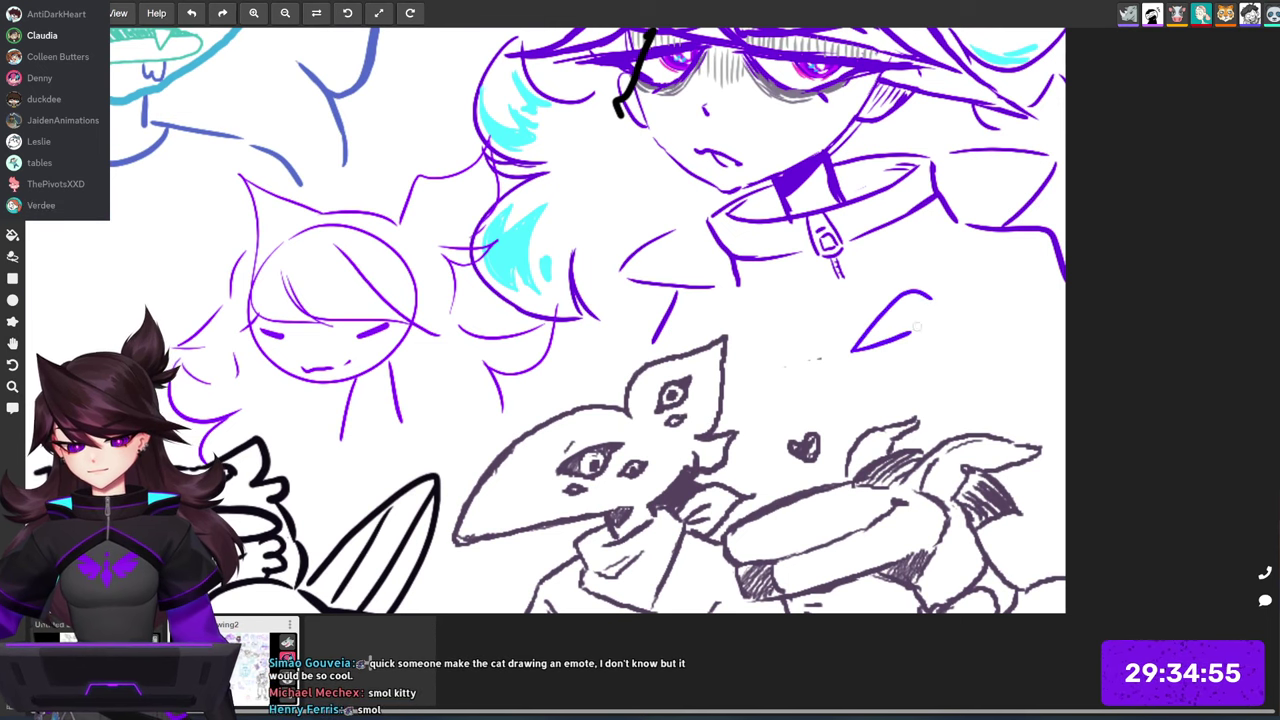
left_click_drag(965, 292, 958, 313)
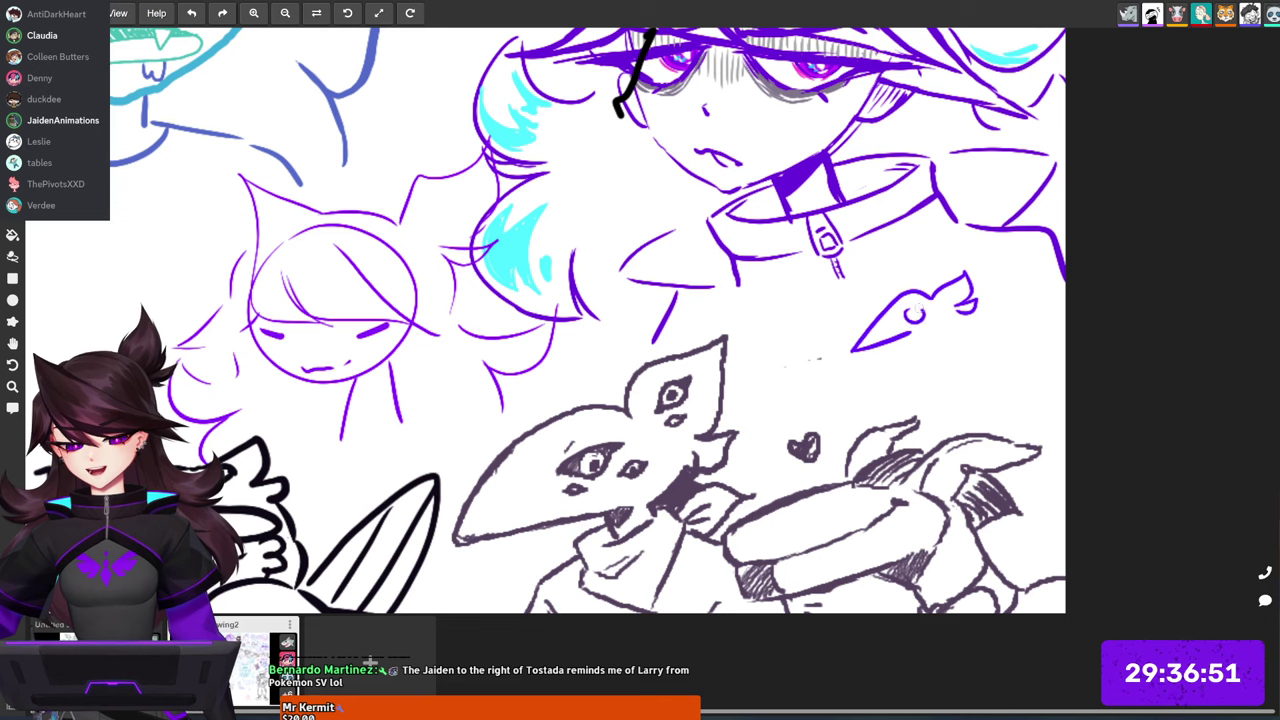
Step: Fill in the small bird's eye and give it a bow tie, shoulders and arms
left_click_drag(910, 313, 939, 344)
key("ctrl+z")
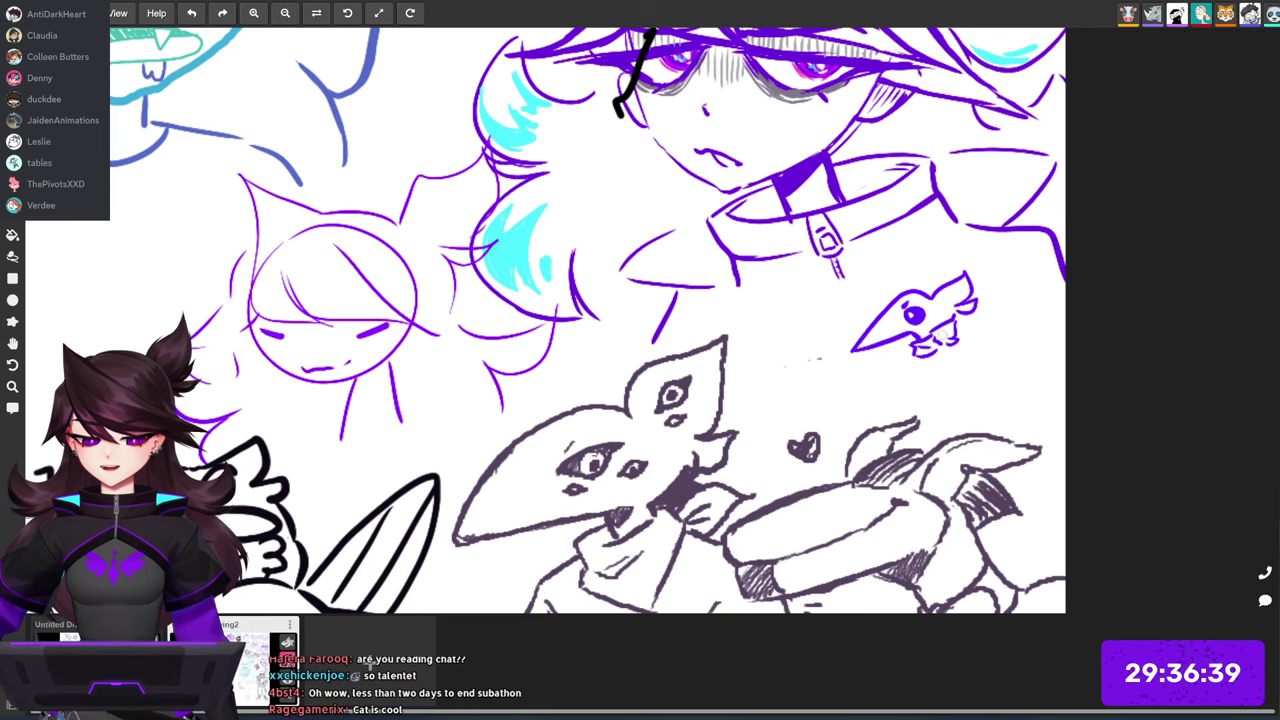
left_click_drag(911, 364, 897, 398)
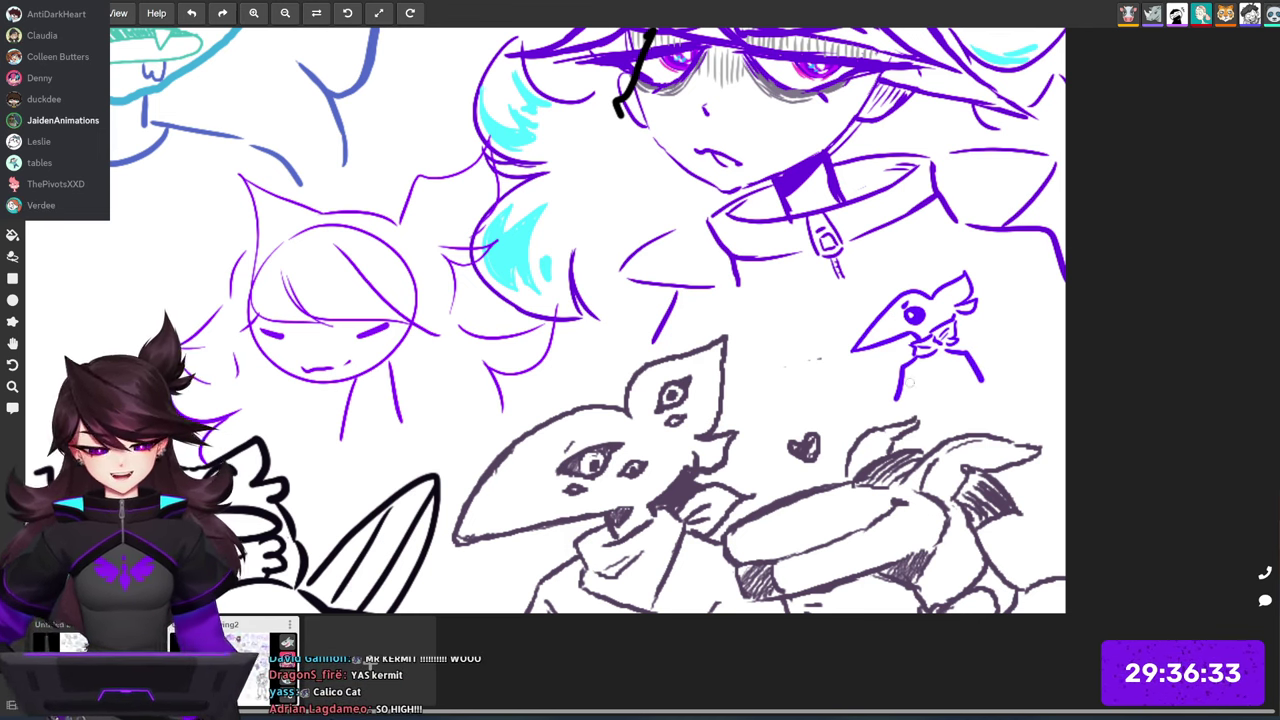
left_click_drag(956, 369, 960, 385)
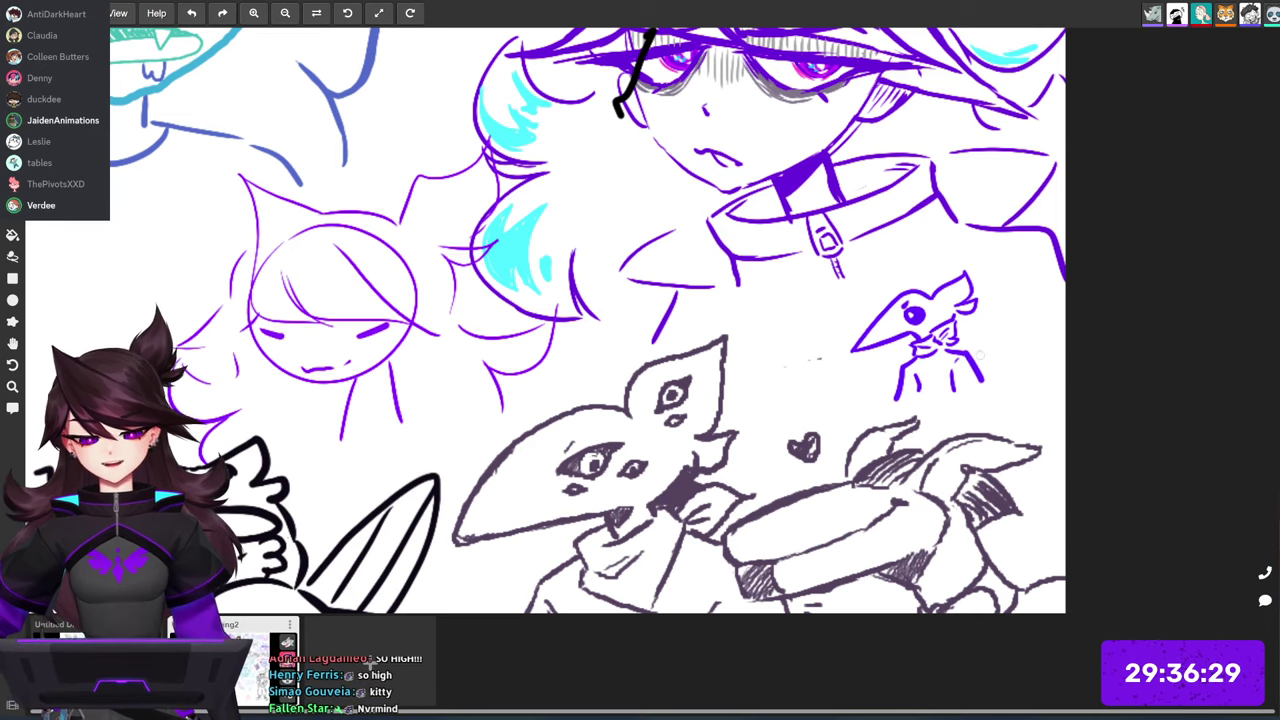
Step: Review the surrounding sketches, from the large purple portrait down to the purple cat painting and the peace-sign character
left_click_drag(994, 412, 830, 437)
left_click_drag(850, 480, 920, 332)
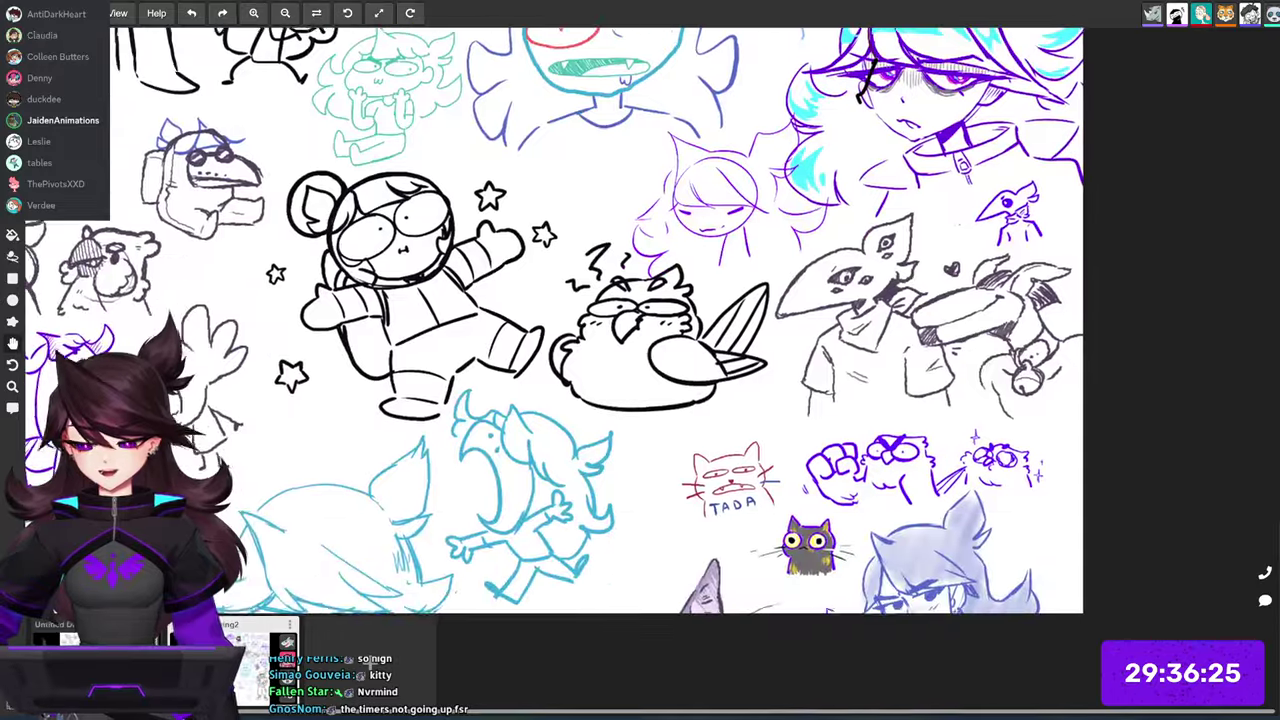
left_click_drag(952, 414, 913, 412)
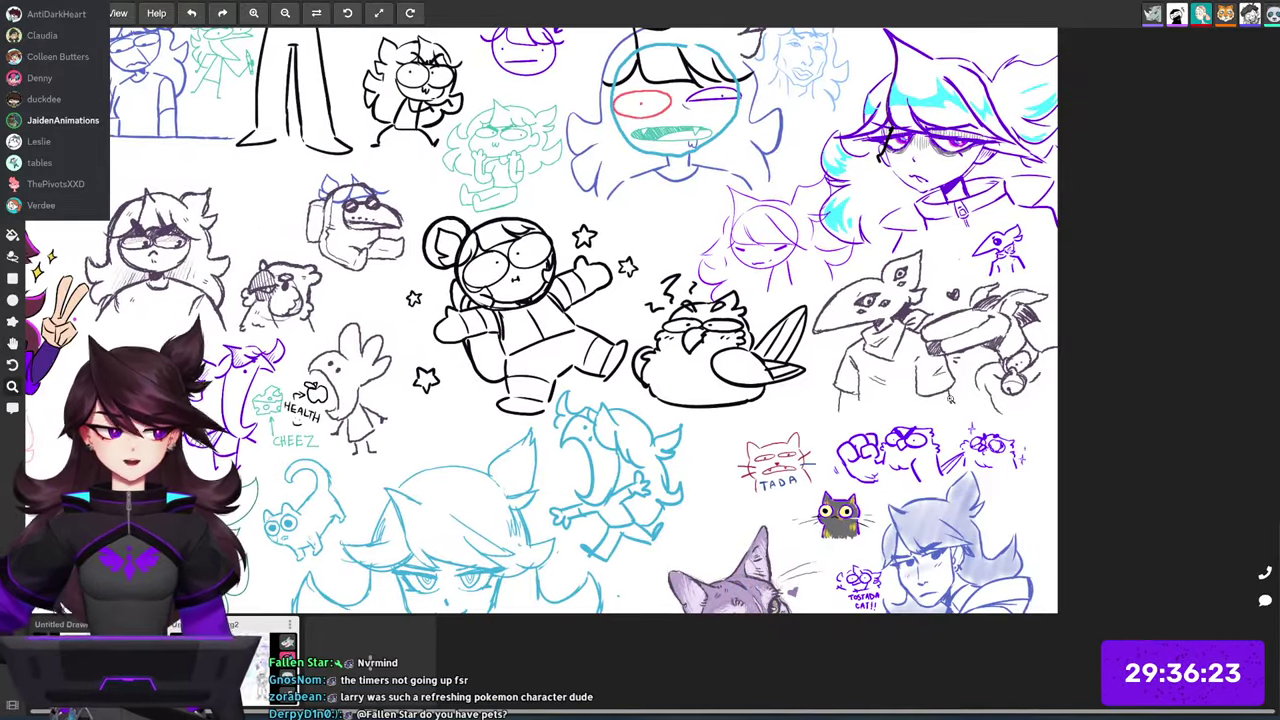
left_click_drag(889, 468, 922, 418)
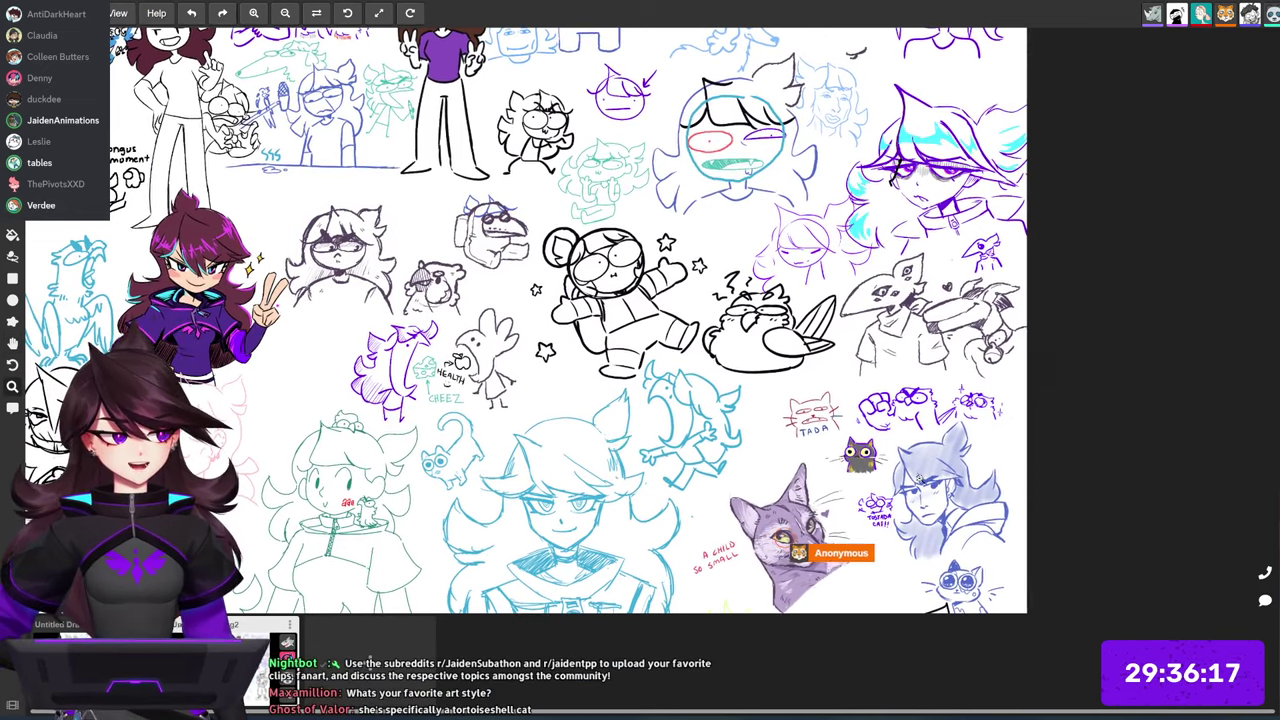
left_click_drag(905, 527, 896, 367)
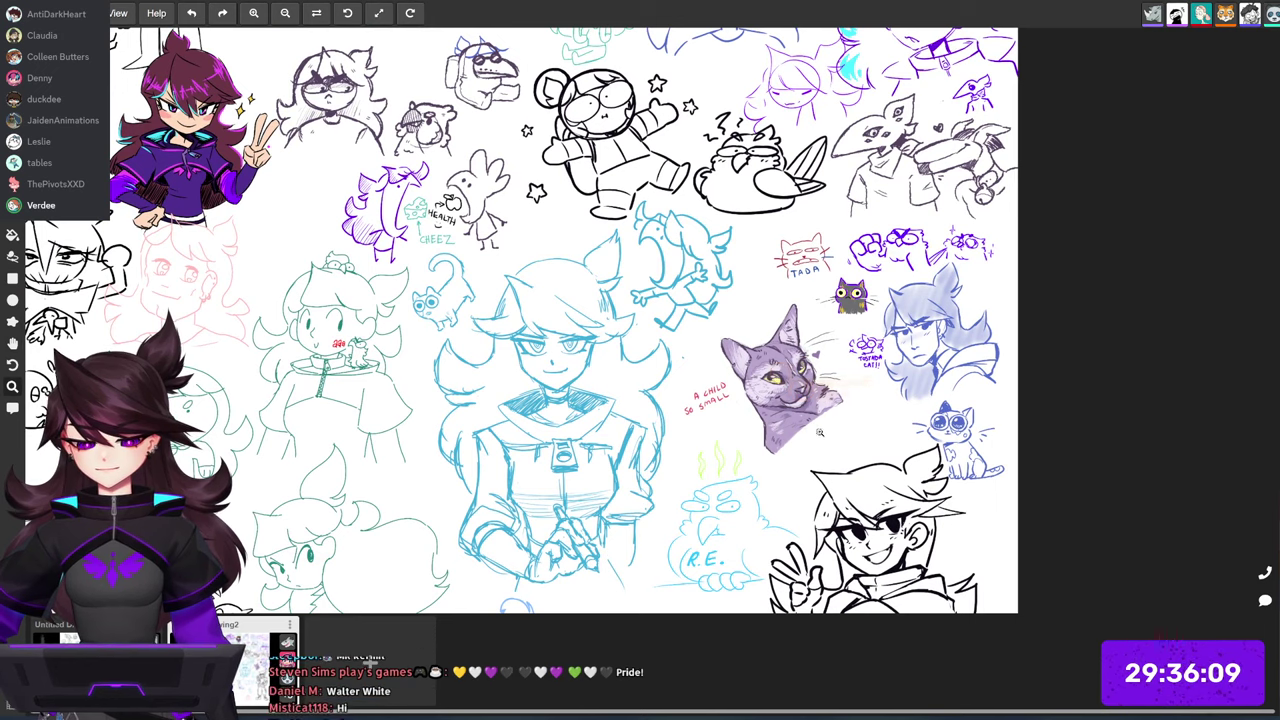
left_click_drag(820, 432, 793, 540)
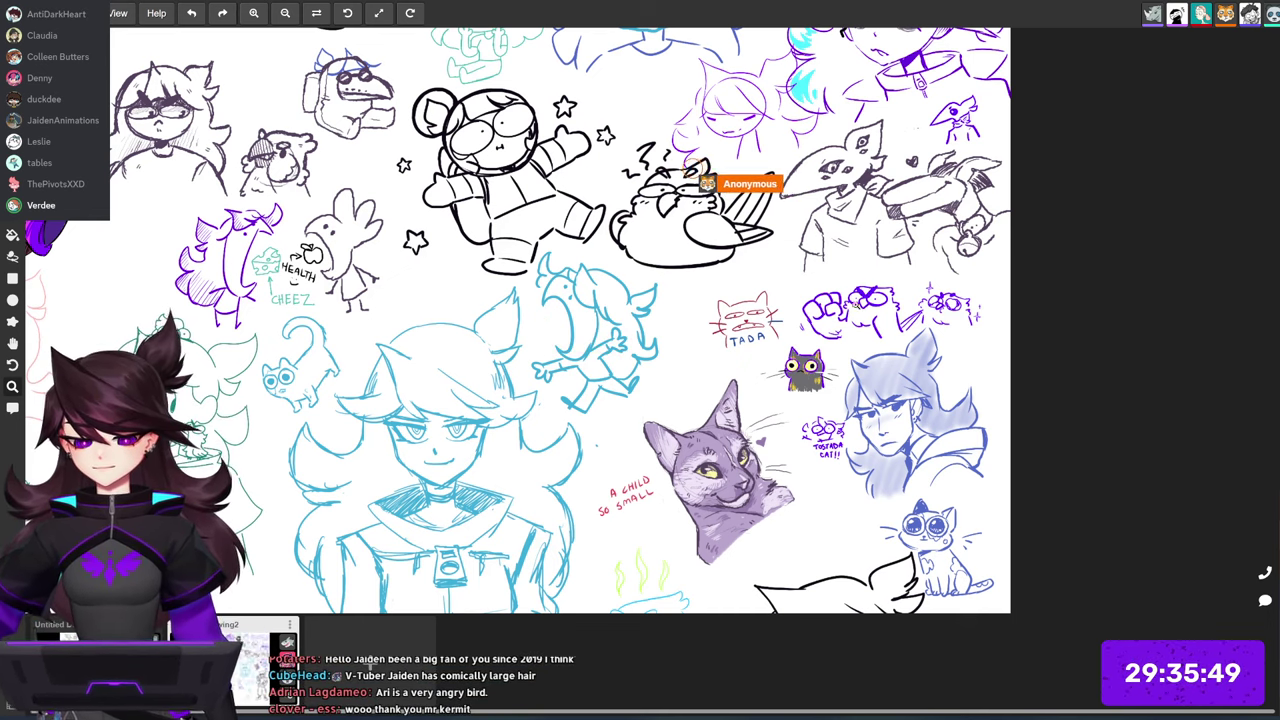
Step: Draw a small purple long-haired girl with a blank expression at the canvas edge, between the ponytailed girl and the large purple portrait
key("space")
left_click_drag(885, 174, 858, 530)
left_click_drag(934, 352, 876, 478)
key("z")
left_click_drag(817, 357, 850, 357)
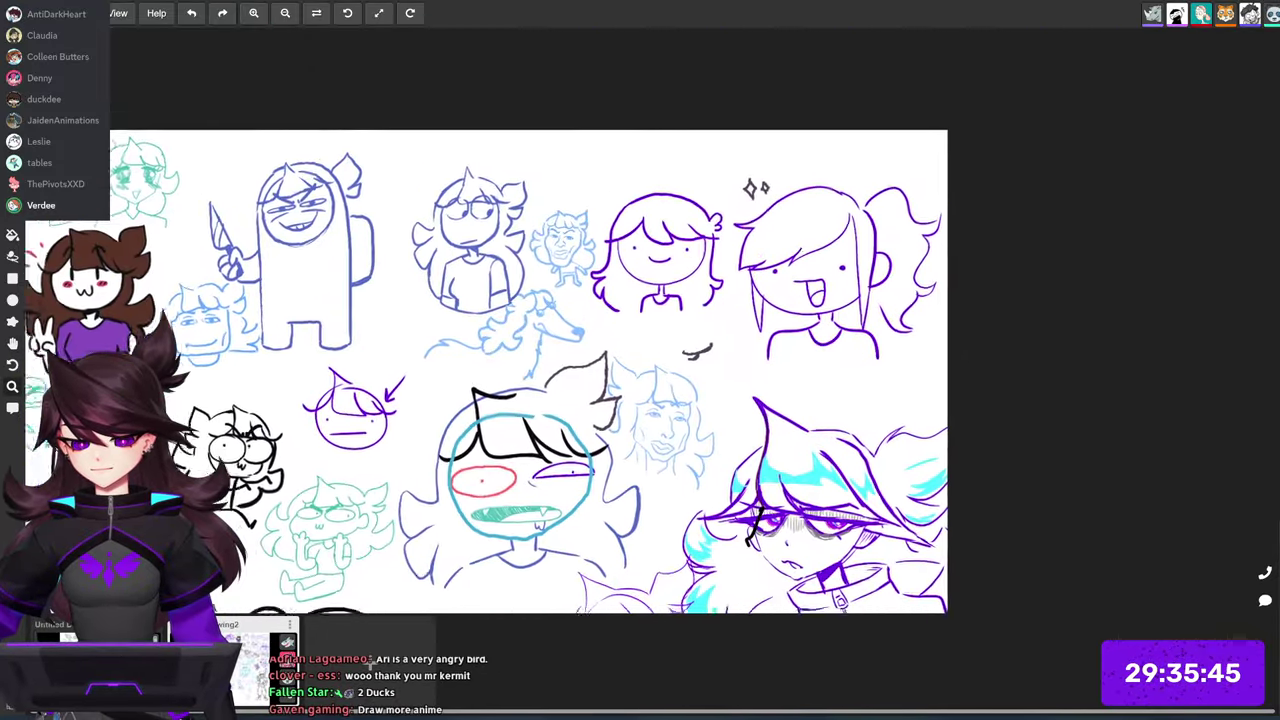
scroll(937, 328, "up", 4)
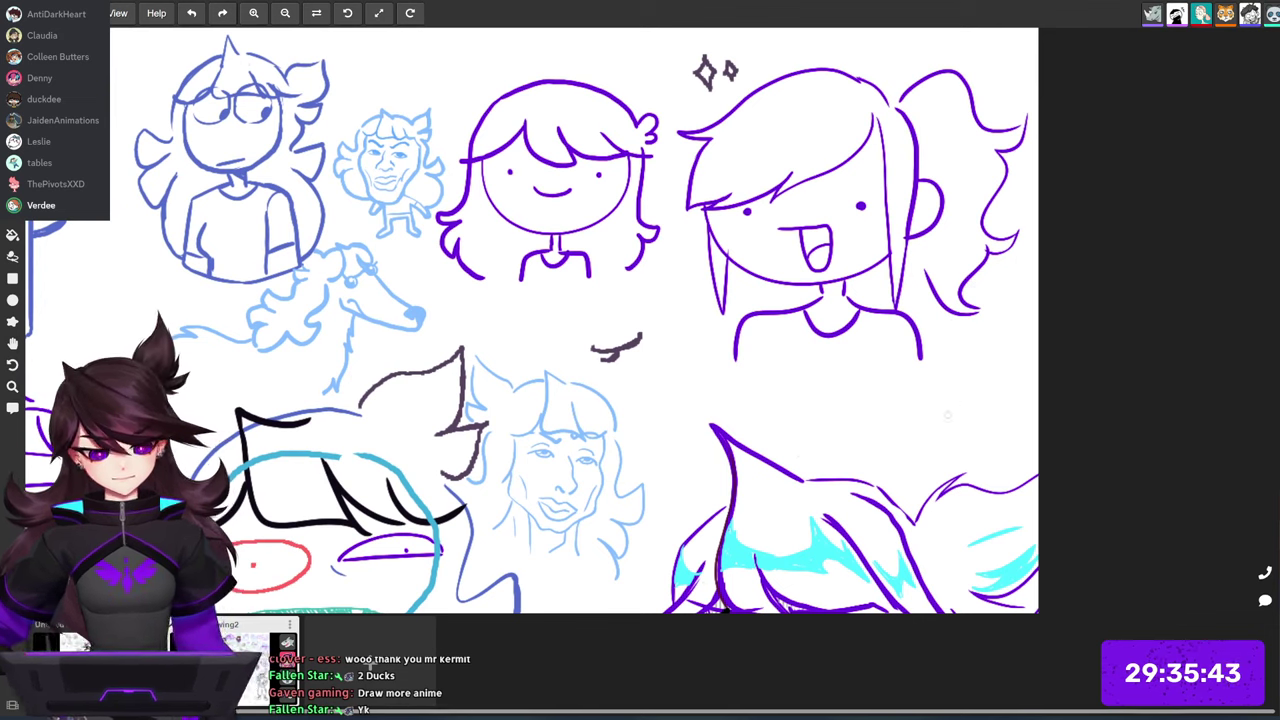
mouse_move(950, 363)
left_mouse_down()
mouse_move(947, 446)
mouse_move(932, 389)
mouse_move(942, 333)
mouse_move(946, 393)
left_mouse_up()
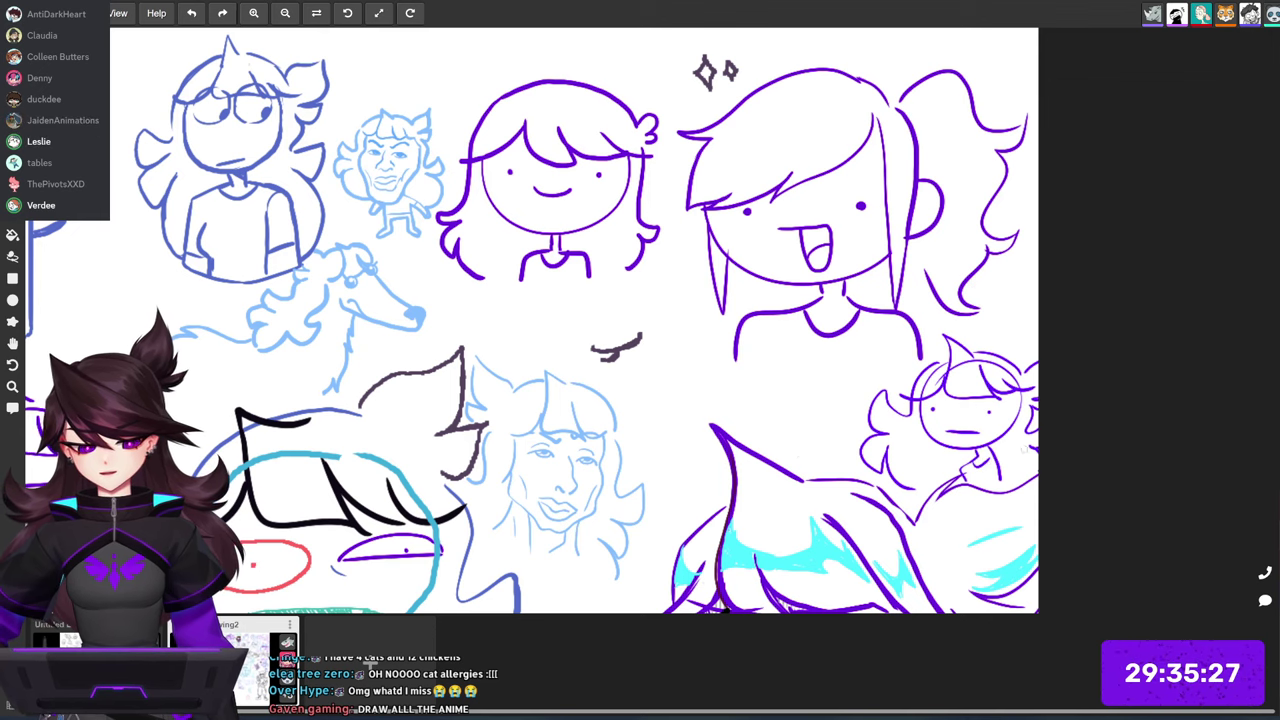
left_click_drag(1000, 480, 992, 440)
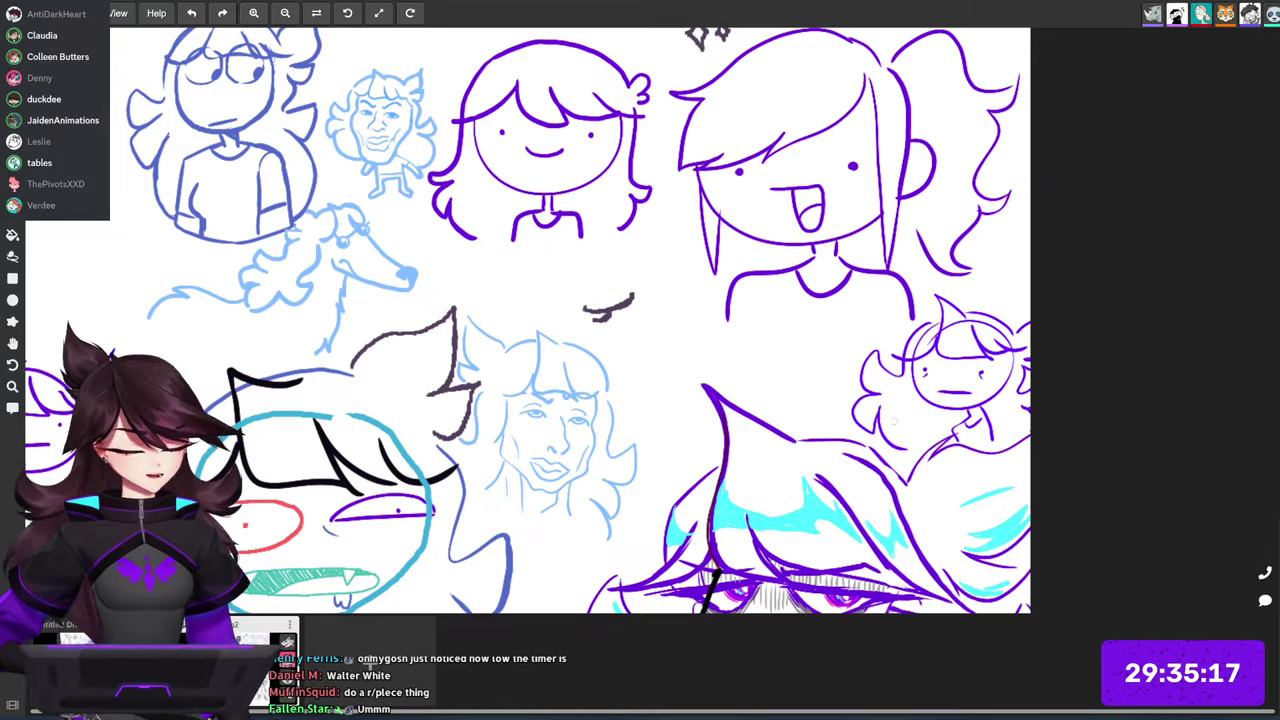
Step: Examine the cat photo and the sketches around it in the lower part of the shared canvas
scroll(894, 421, "down", 4)
mouse_move(640, 570)
left_mouse_down()
mouse_move(890, 210)
mouse_move(990, 100)
left_mouse_up()
scroll(925, 280, "down", 3)
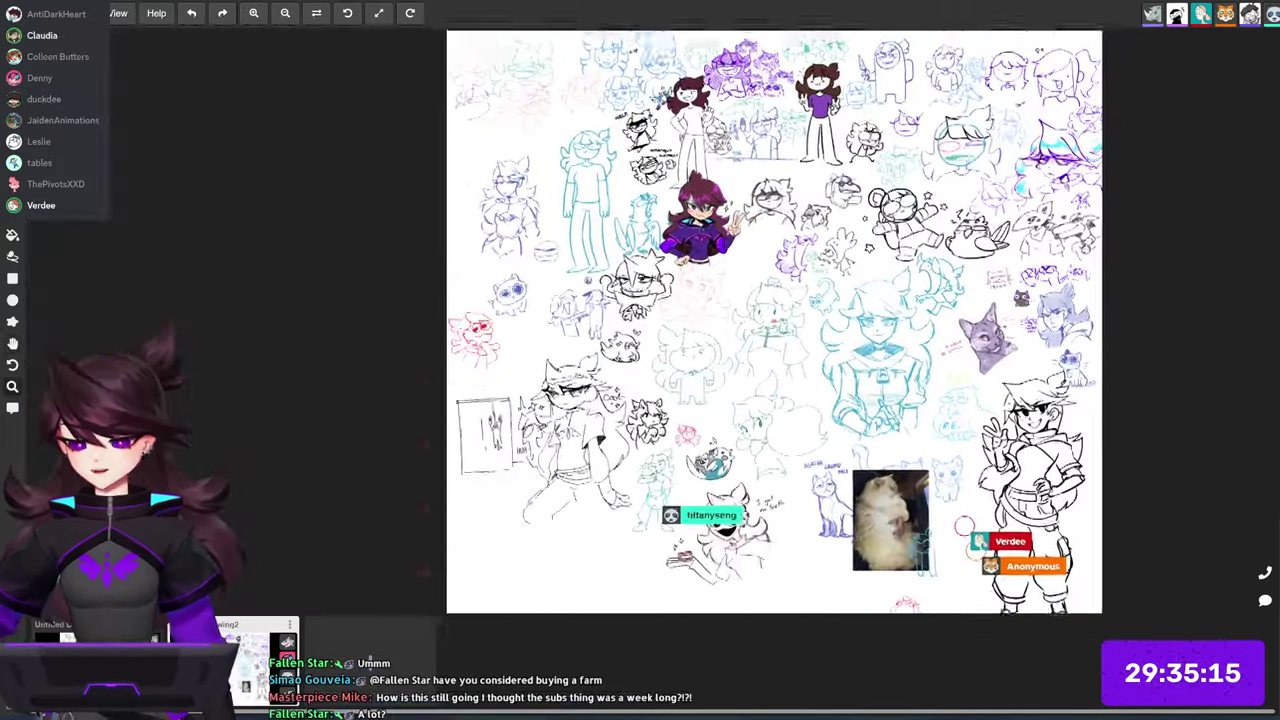
scroll(947, 577, "up", 8)
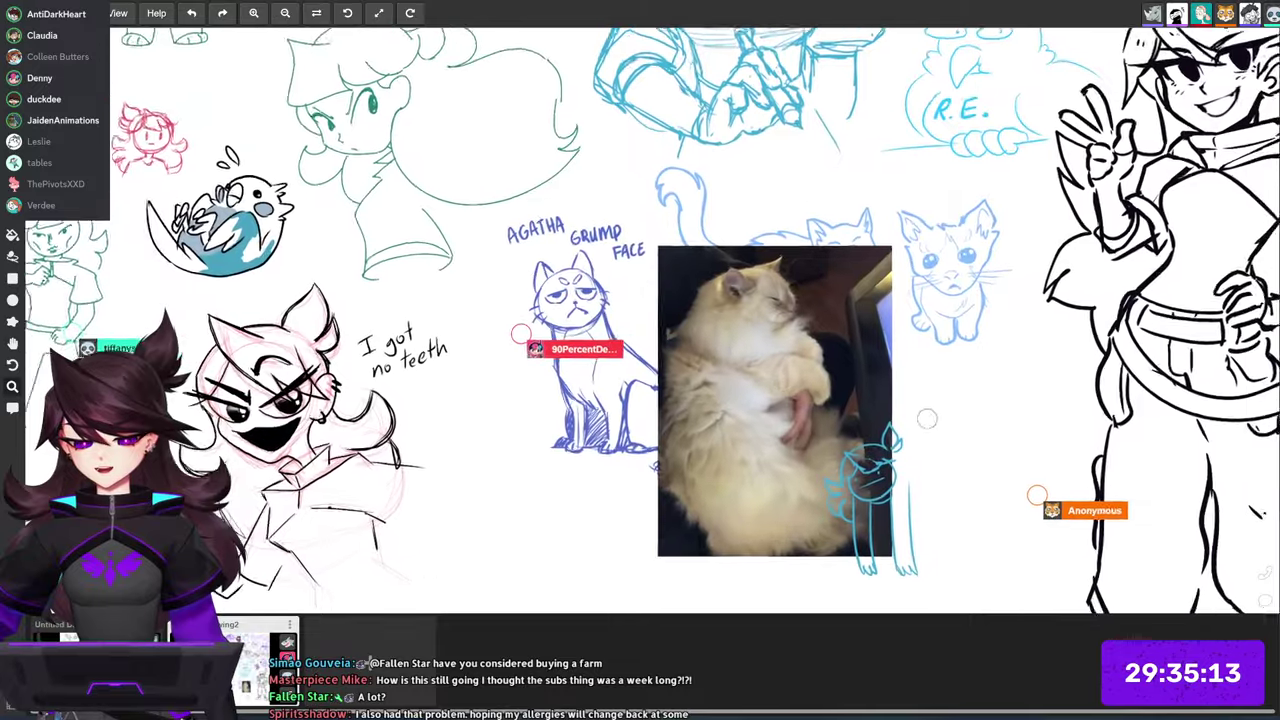
scroll(927, 418, "up", 2)
left_click_drag(967, 447, 907, 407)
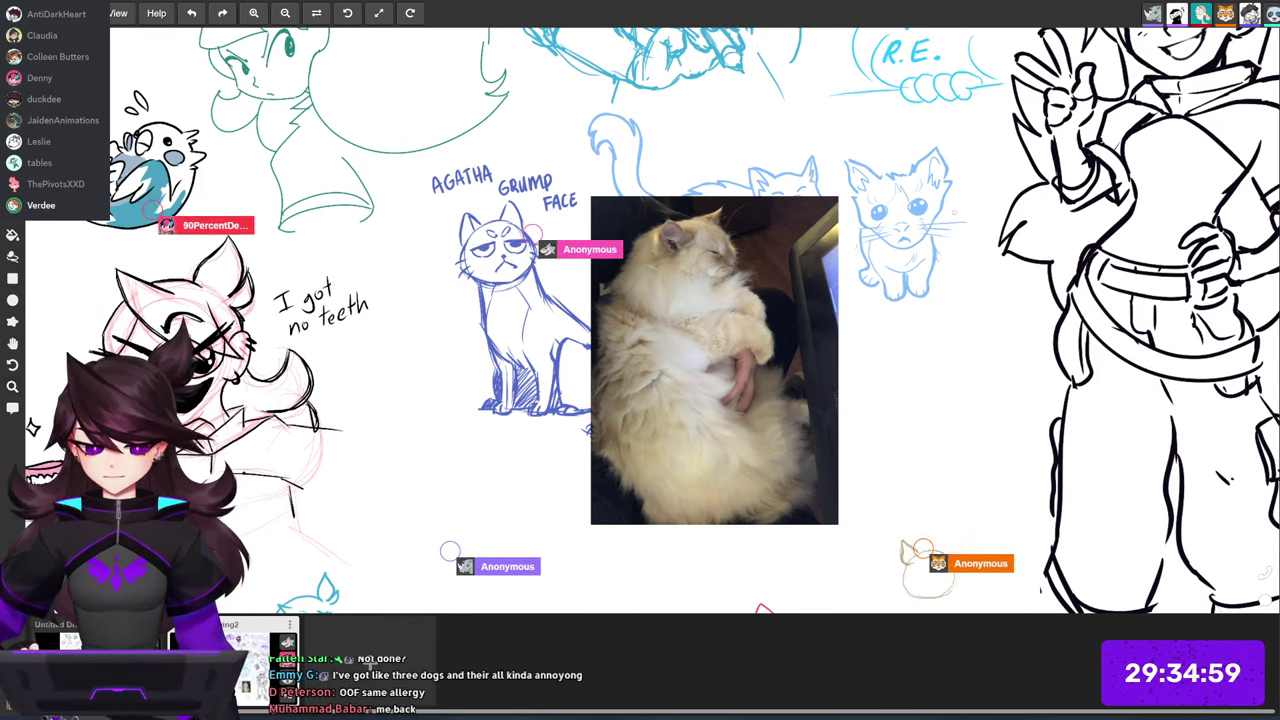
left_click_drag(814, 495, 1054, 203)
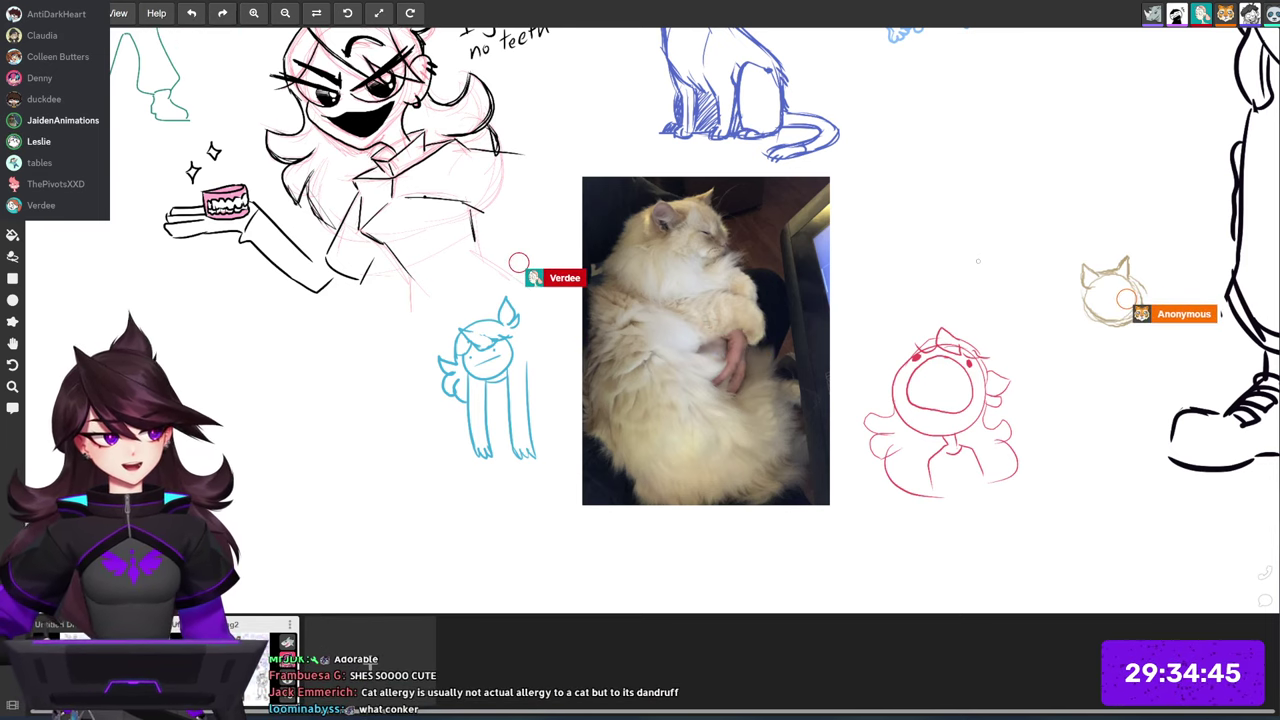
left_click_drag(755, 92, 805, 234)
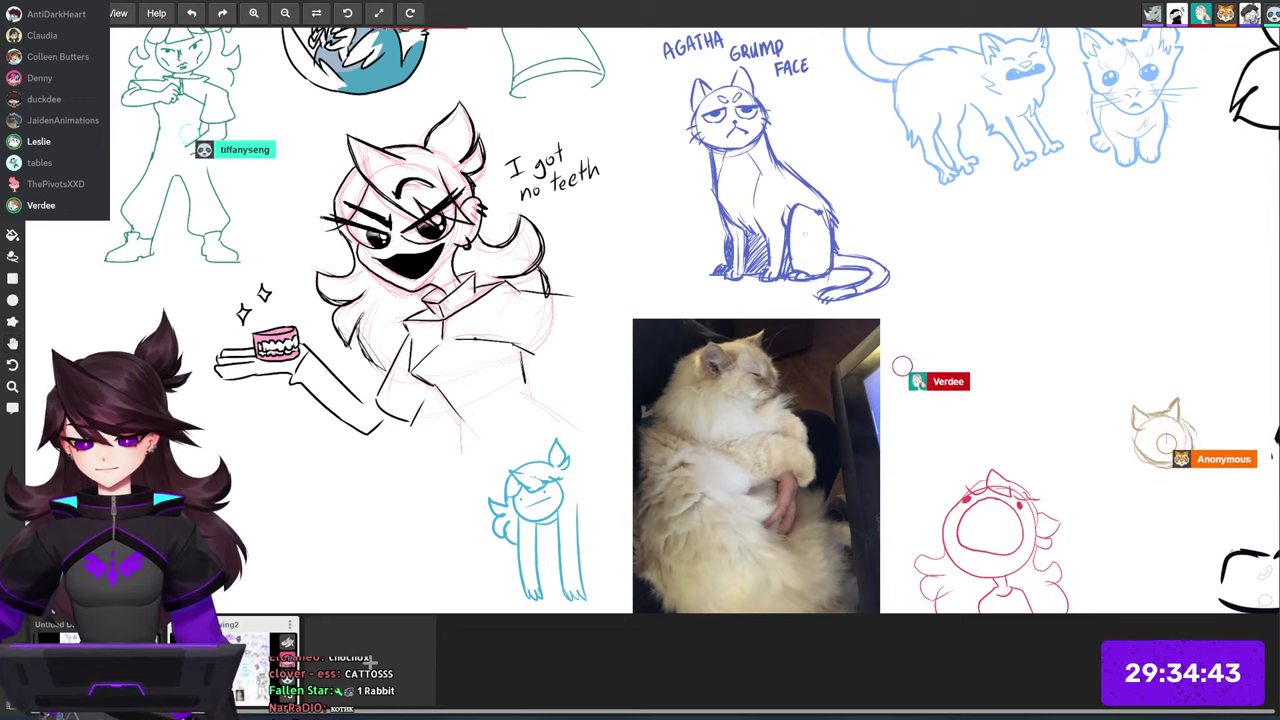
scroll(640, 320, "down", 3)
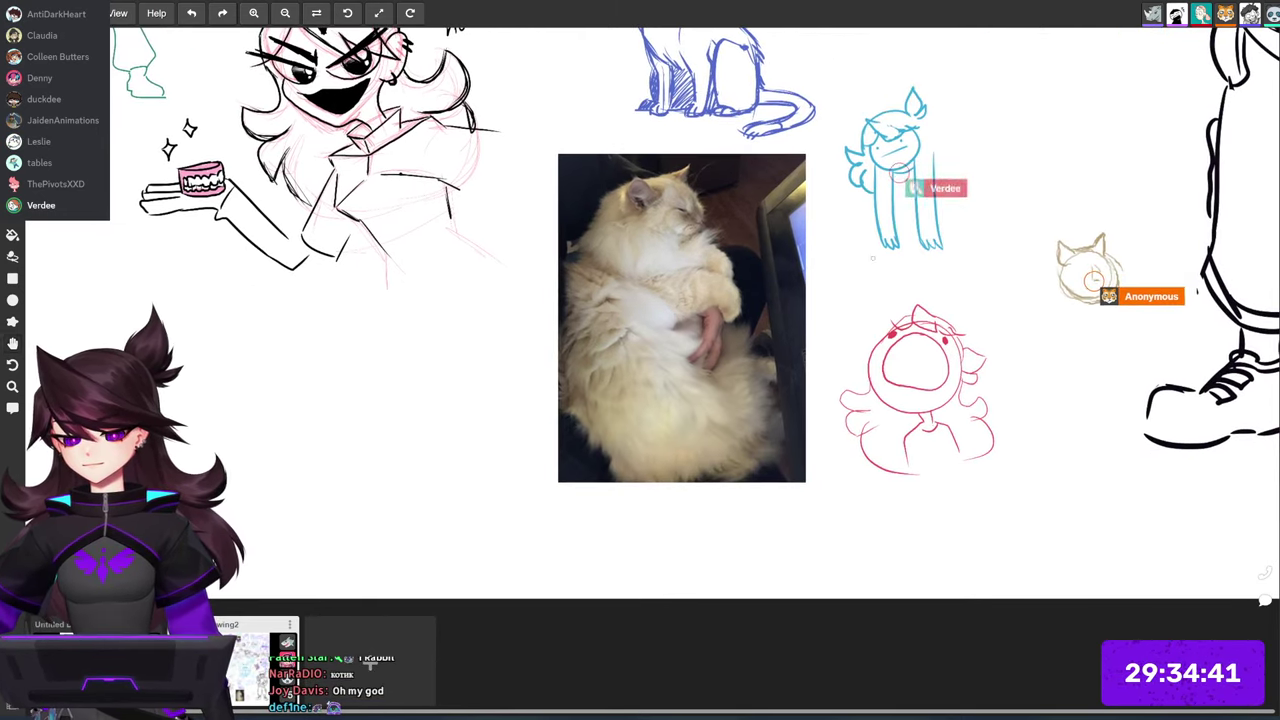
Step: Sketch a fluffy purple cat with a grumpy face, folded paws and bushy tail between the toothless girl and the cat photo
left_click_drag(873, 258, 967, 367)
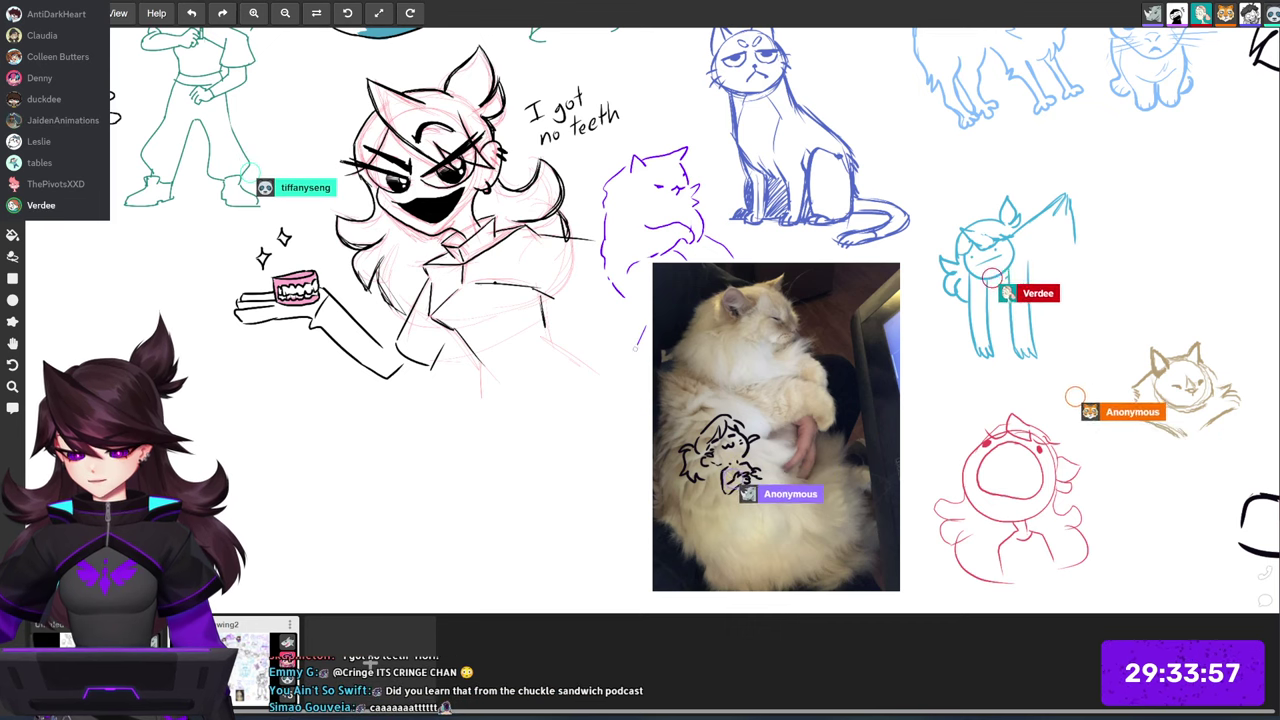
left_click_drag(645, 326, 640, 462)
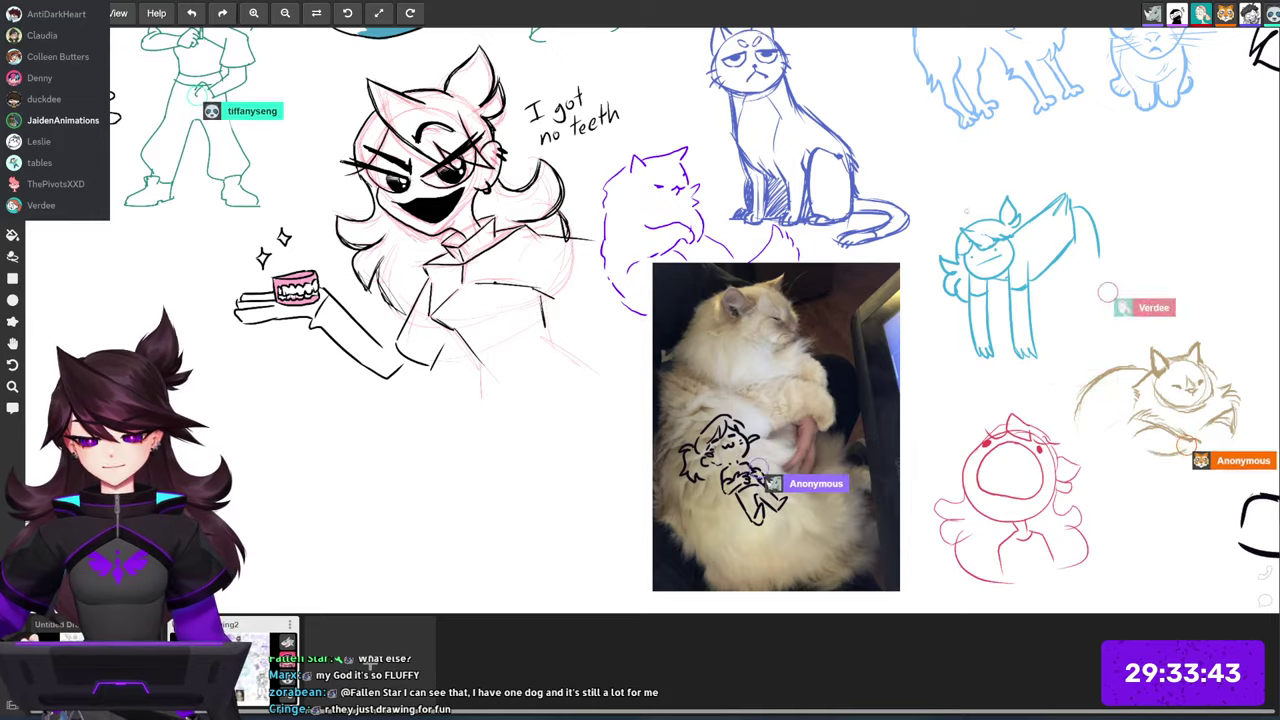
mouse_move(1034, 249)
left_mouse_down()
mouse_move(971, 264)
mouse_move(811, 450)
left_mouse_up()
mouse_move(1050, 366)
left_mouse_down()
mouse_move(915, 369)
mouse_move(943, 372)
left_mouse_up()
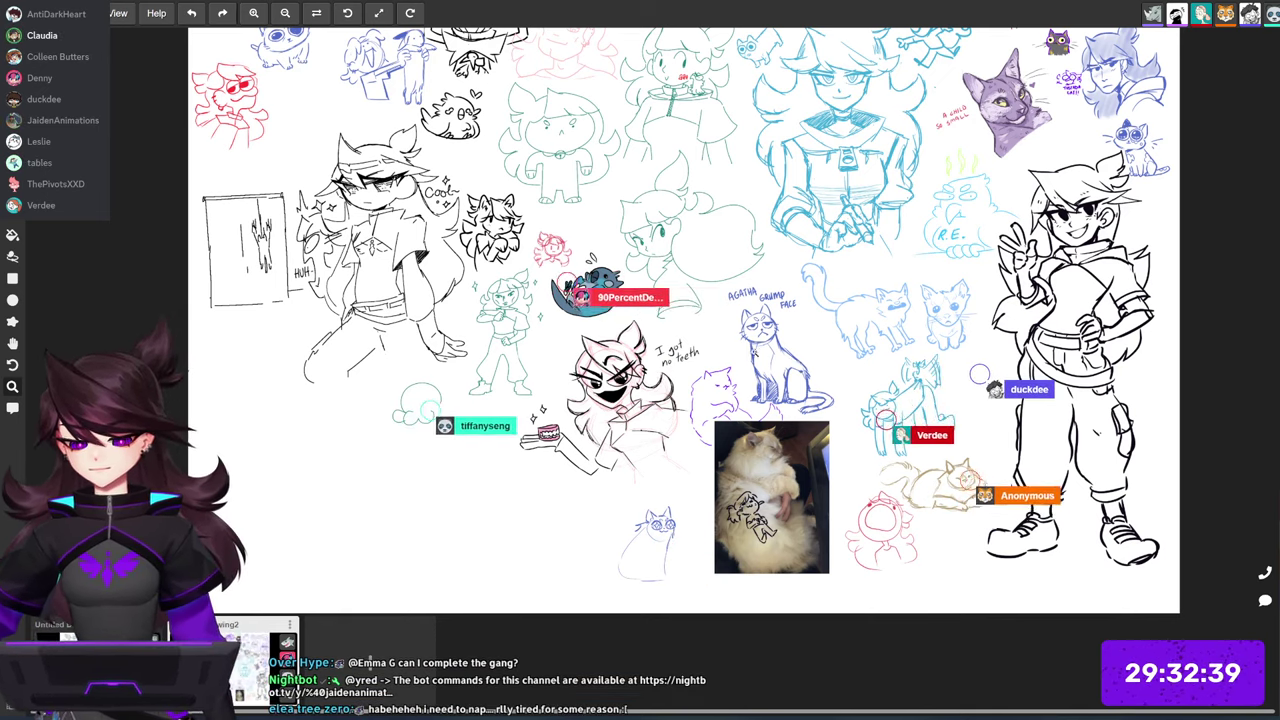
Step: Add long whiskers and loose fur strokes to the fluffy purple cat above the photo
scroll(707, 386, "up", 2)
scroll(721, 400, "up", 4)
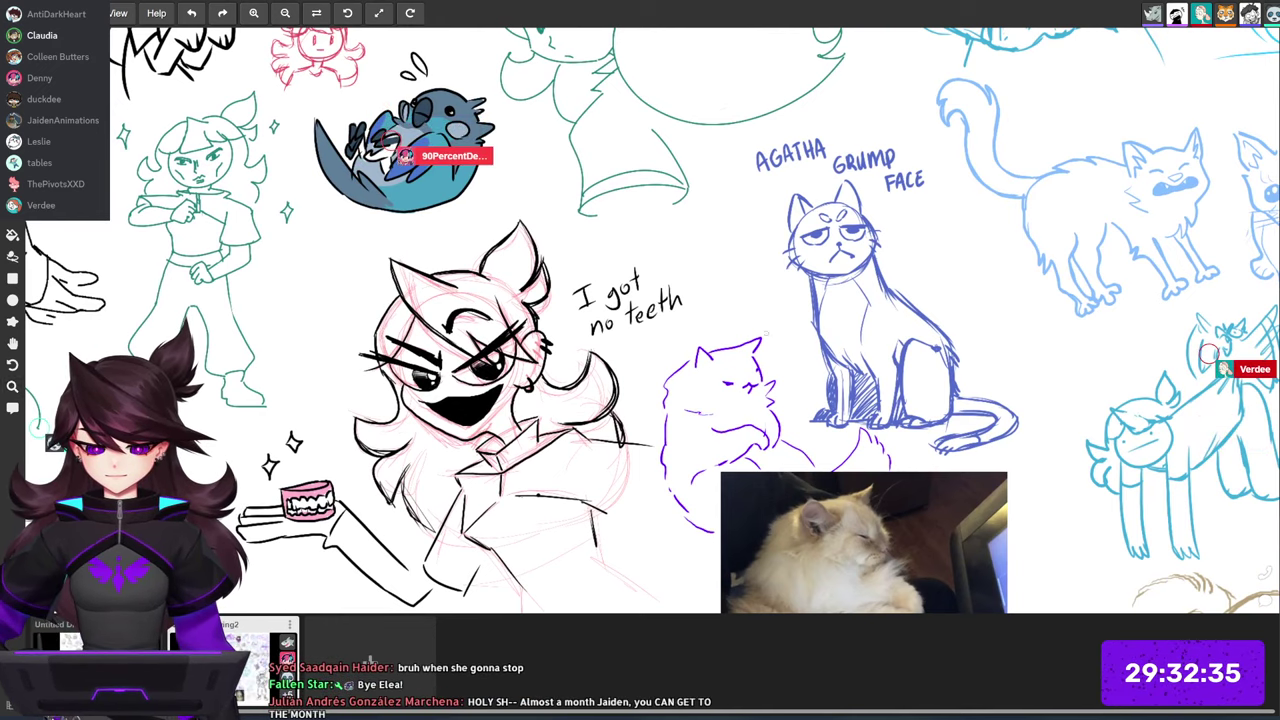
left_click_drag(725, 429, 696, 302)
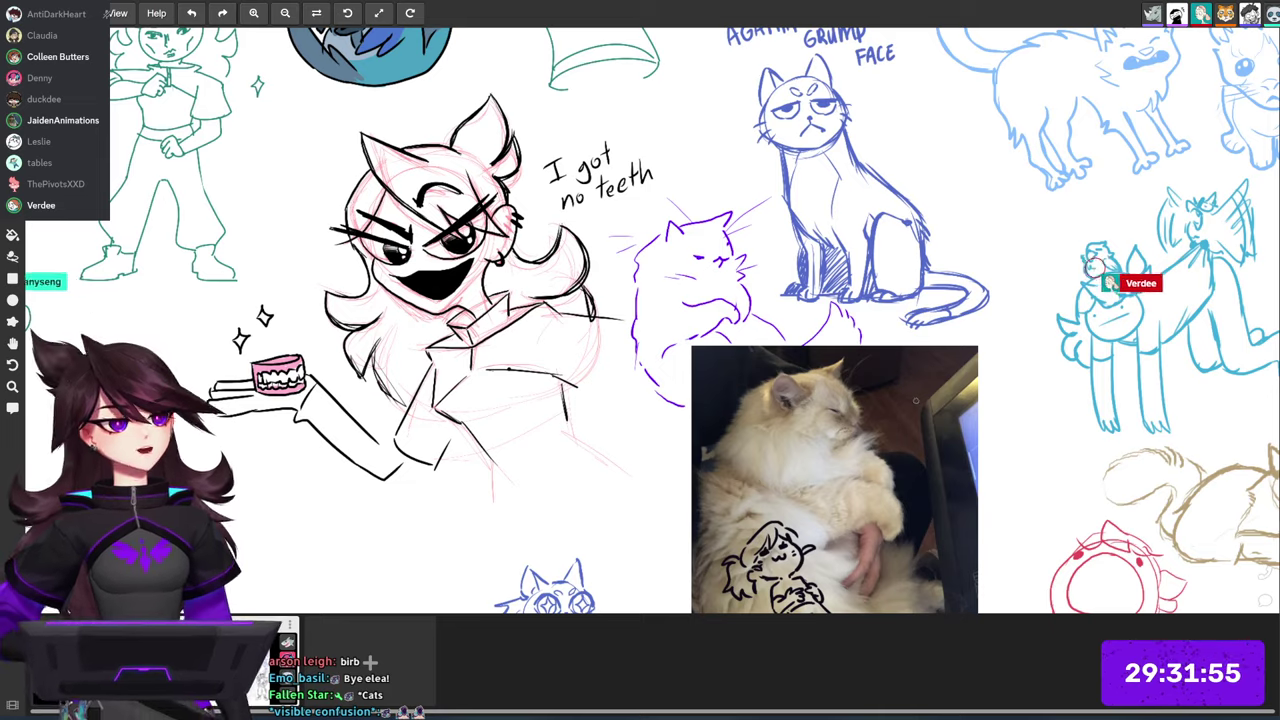
Step: Look over the finished fluffy cat and the other artists' new sketches around the cat photo
scroll(923, 406, "down", 5)
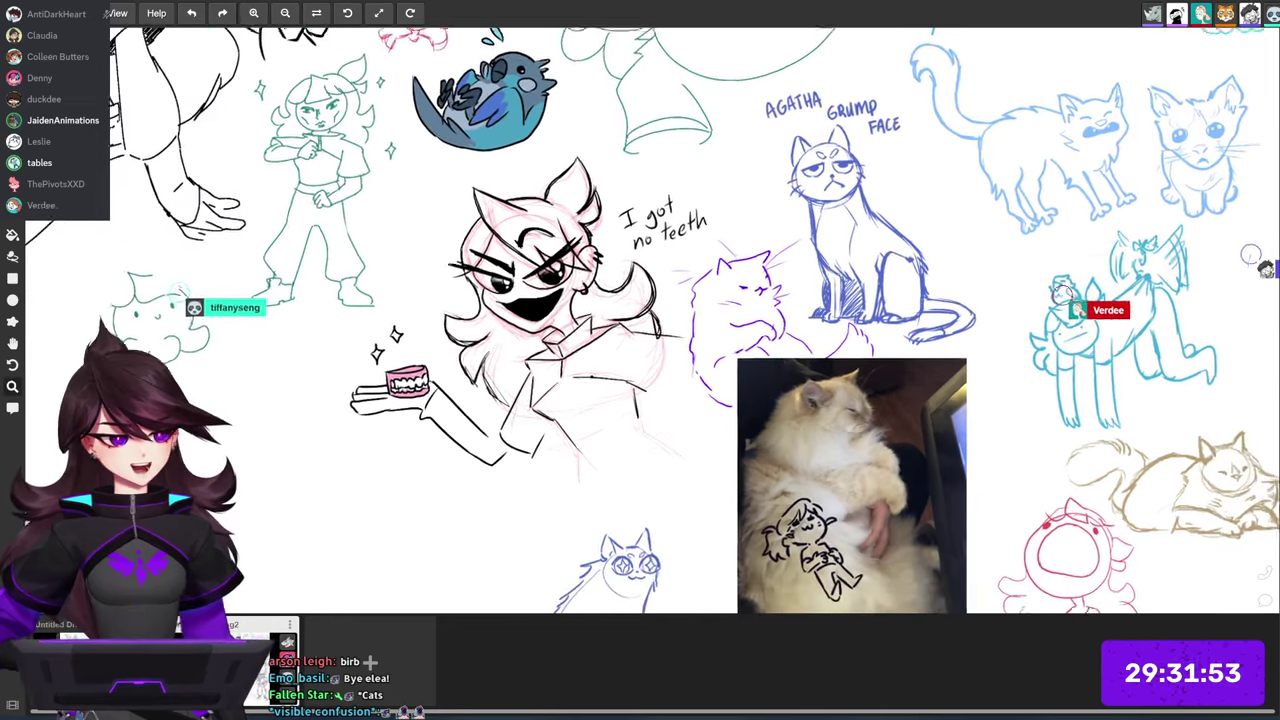
key("space")
left_click_drag(923, 396, 782, 325)
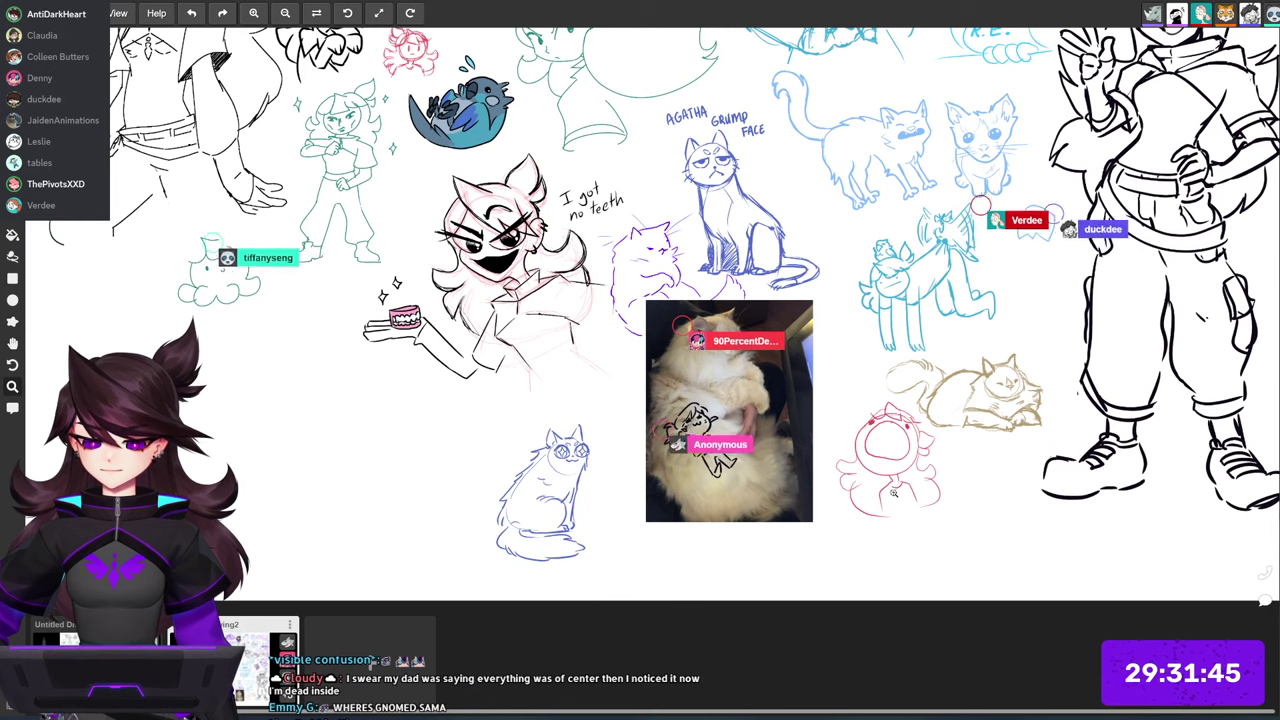
left_click_drag(902, 415, 899, 470)
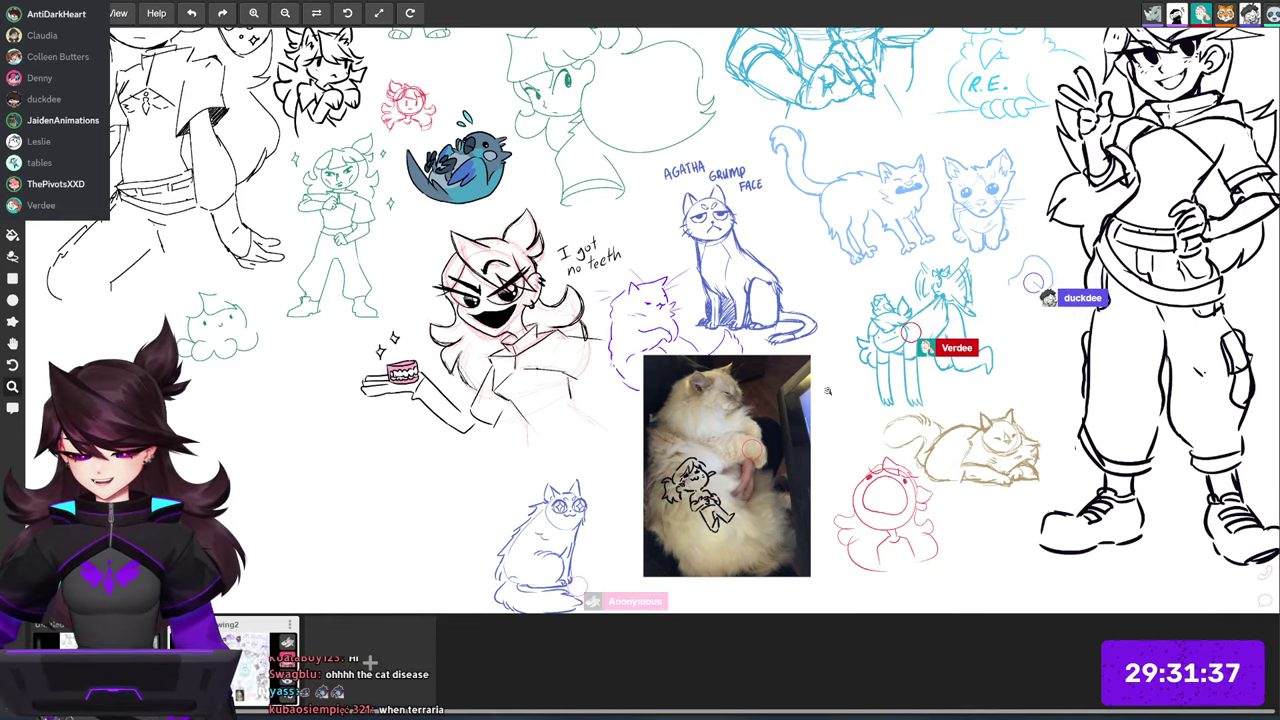
left_click_drag(859, 380, 947, 536)
mouse_move(811, 298)
left_mouse_down()
mouse_move(867, 350)
mouse_move(908, 421)
mouse_move(919, 271)
mouse_move(799, 120)
left_mouse_up()
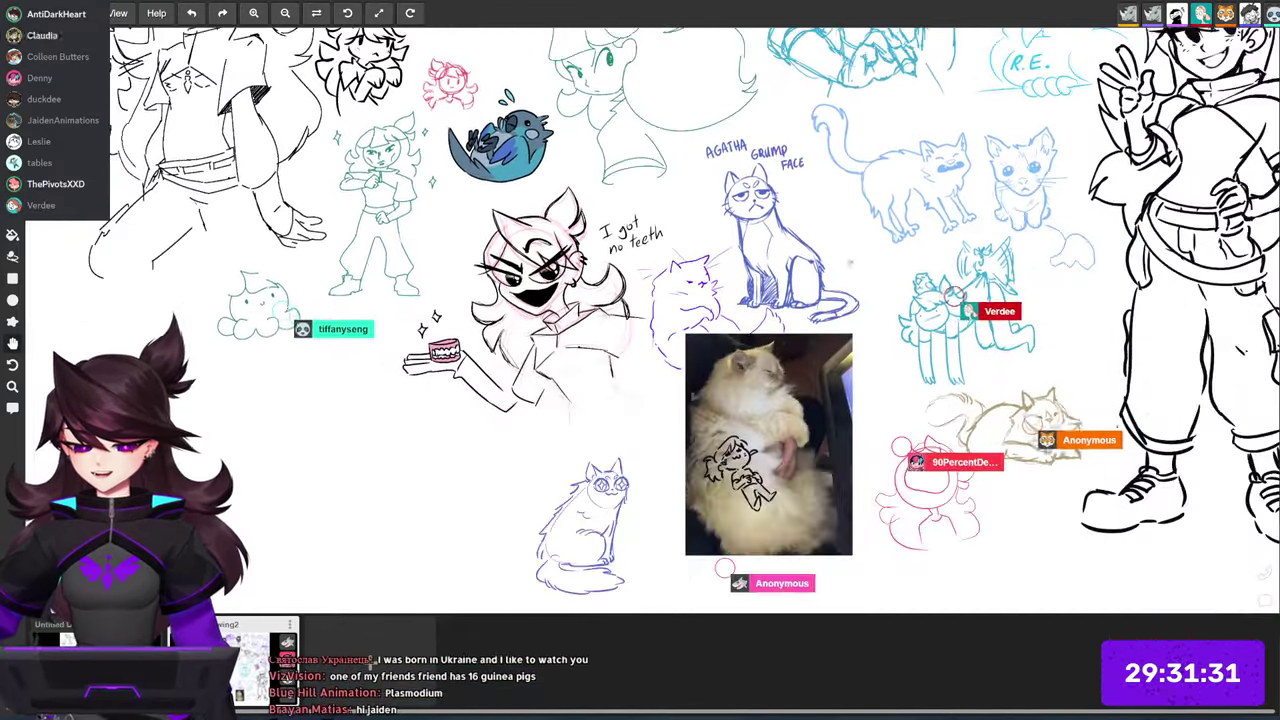
Step: Sketch a small purple lizard head with a long snout beside the large black-outlined character's trouser leg
mouse_move(1190, 379)
left_mouse_down()
mouse_move(890, 331)
mouse_move(868, 446)
mouse_move(724, 454)
mouse_move(715, 580)
mouse_move(702, 492)
left_mouse_up()
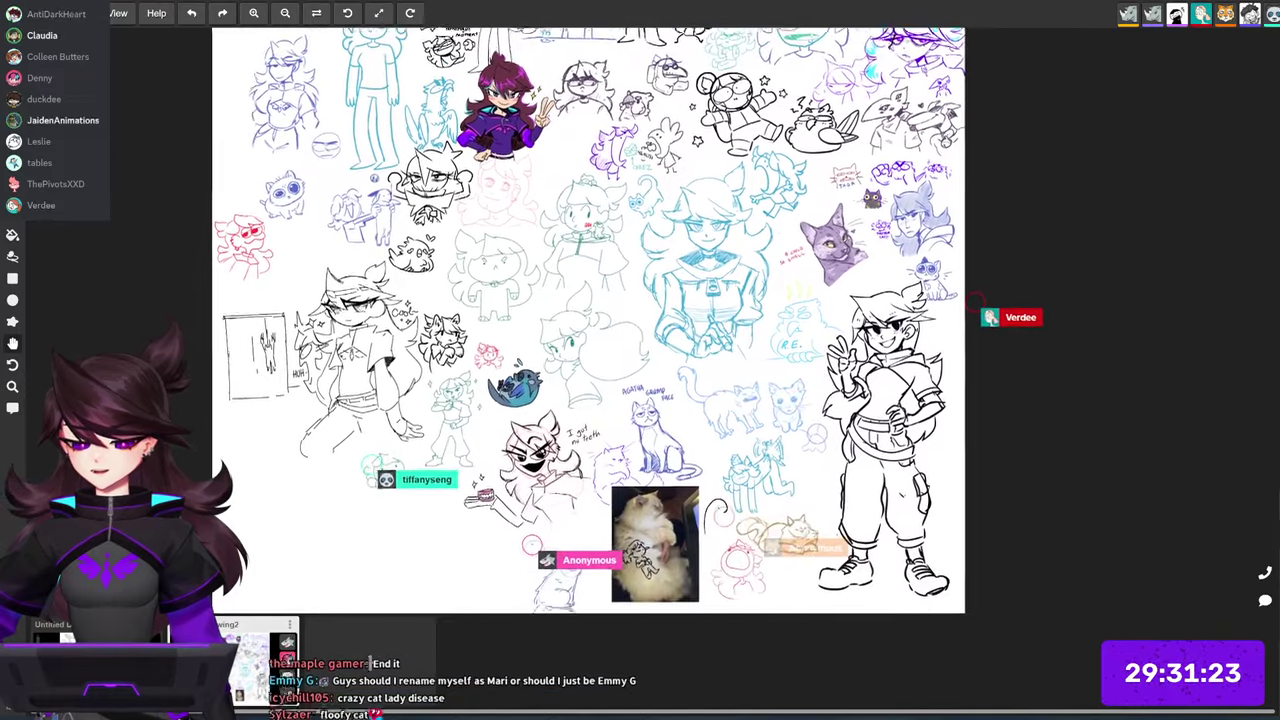
scroll(610, 320, "down", 3)
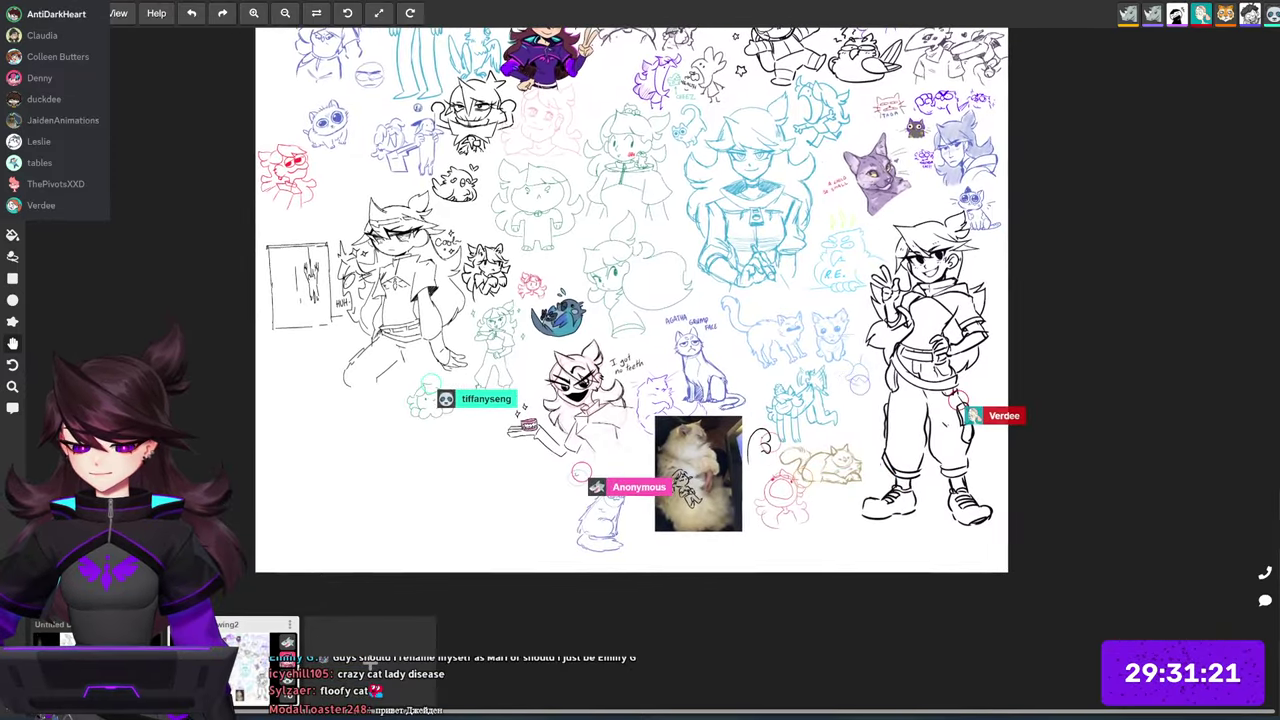
scroll(835, 495, "up", 5)
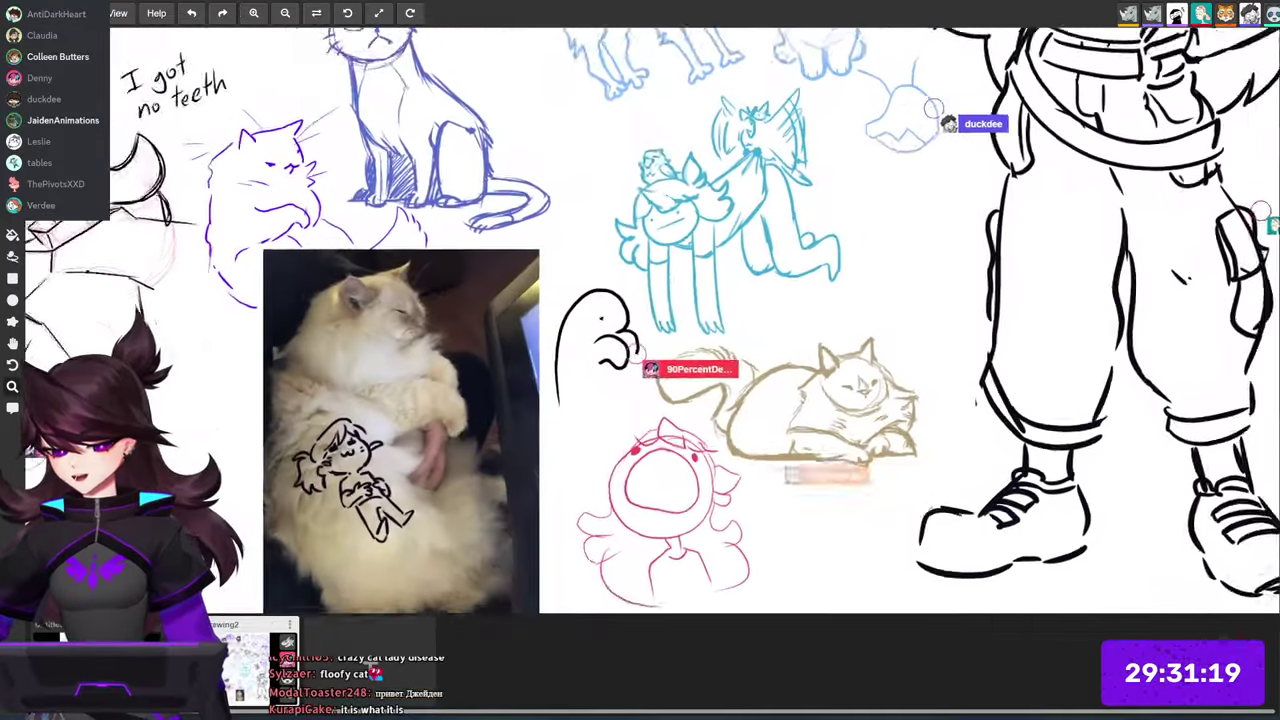
scroll(832, 473, "up", 1)
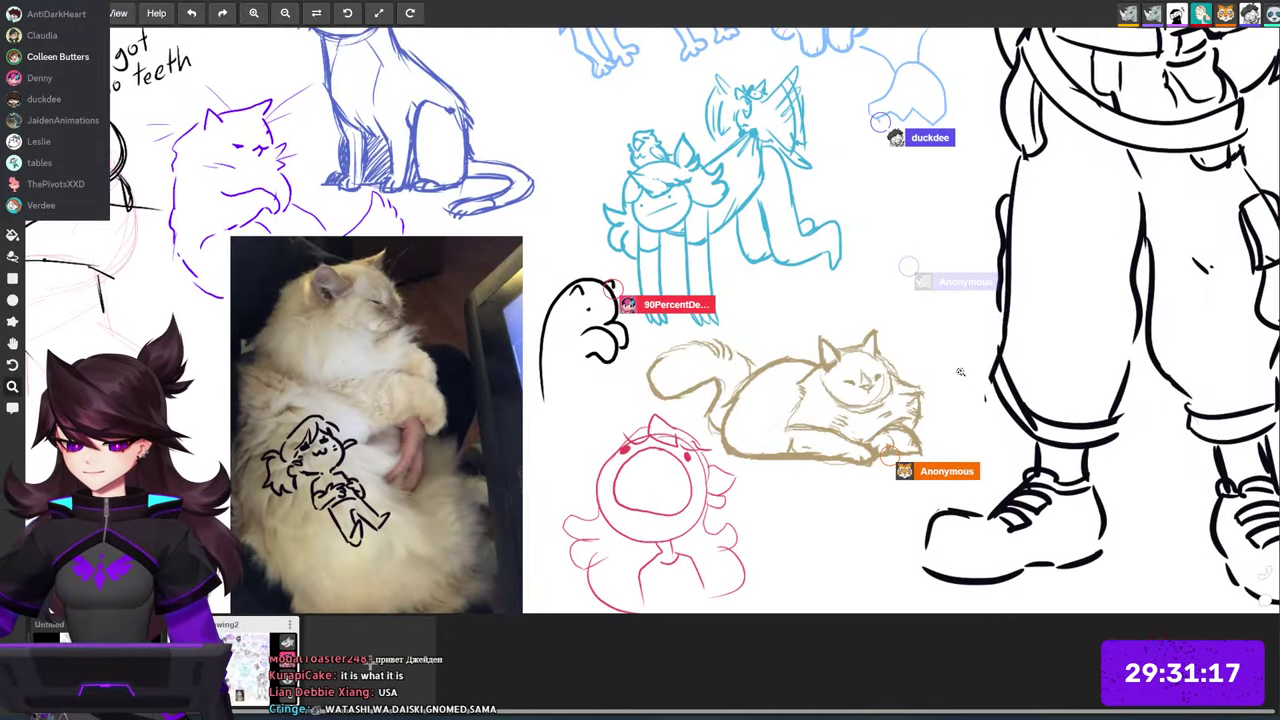
left_click_drag(971, 421, 855, 481)
left_click_drag(891, 411, 896, 427)
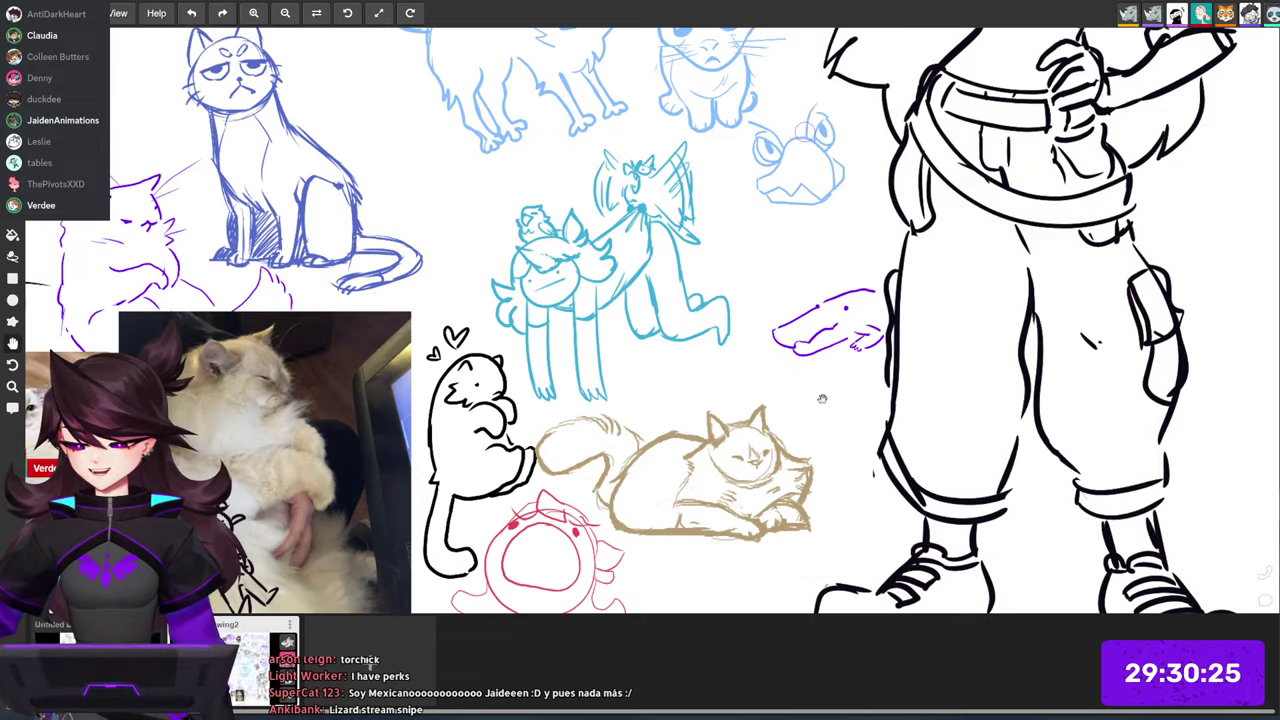
Step: Draw filled purple cat eyes with a tiny nose and mouth in the gap between the starry-eyed blue cat and the larger cat photo
left_click_drag(862, 405, 739, 286)
left_click_drag(814, 254, 786, 342)
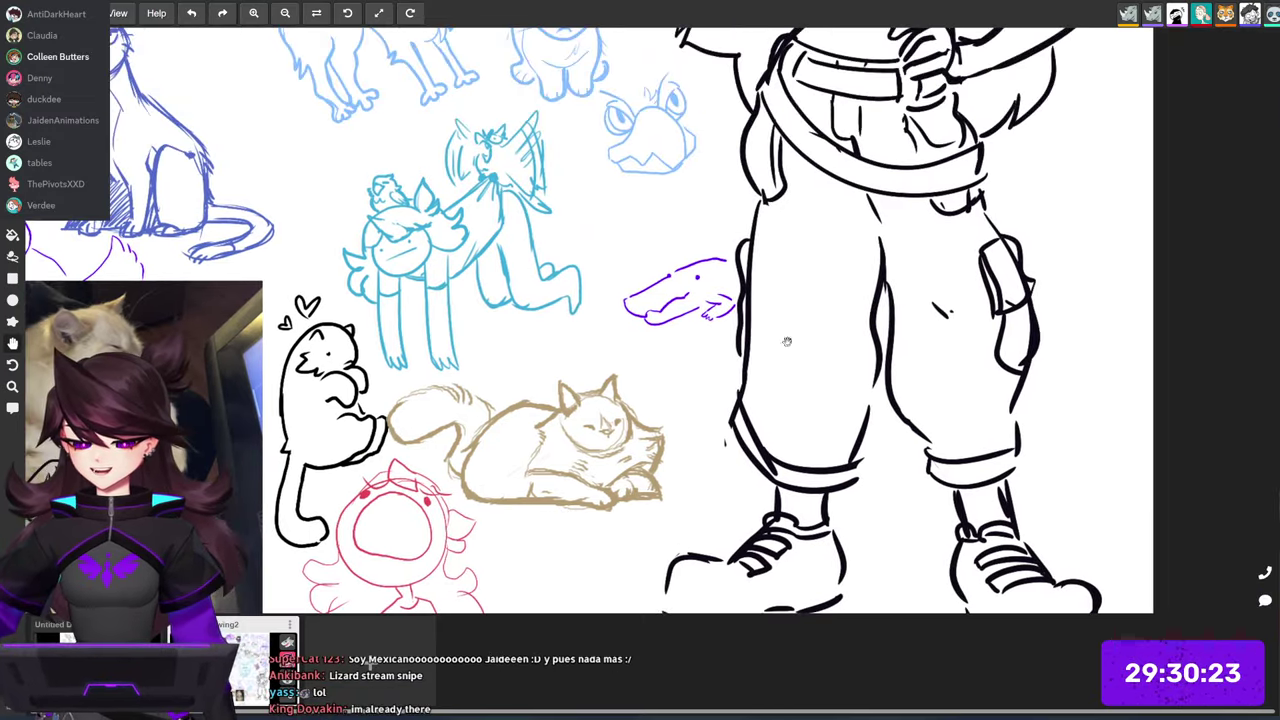
mouse_move(655, 393)
left_mouse_down()
mouse_move(798, 375)
mouse_move(895, 339)
mouse_move(866, 339)
left_mouse_up()
key("z")
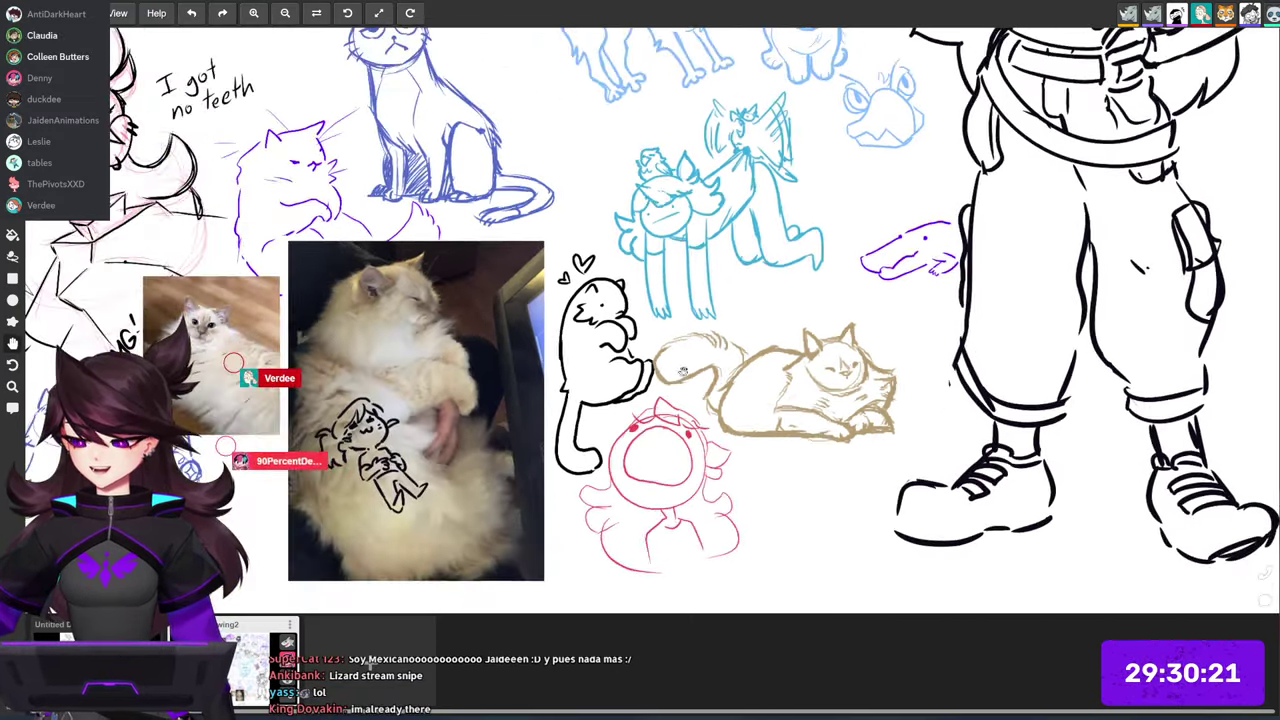
left_click_drag(330, 387, 855, 253)
left_click_drag(715, 254, 837, 251)
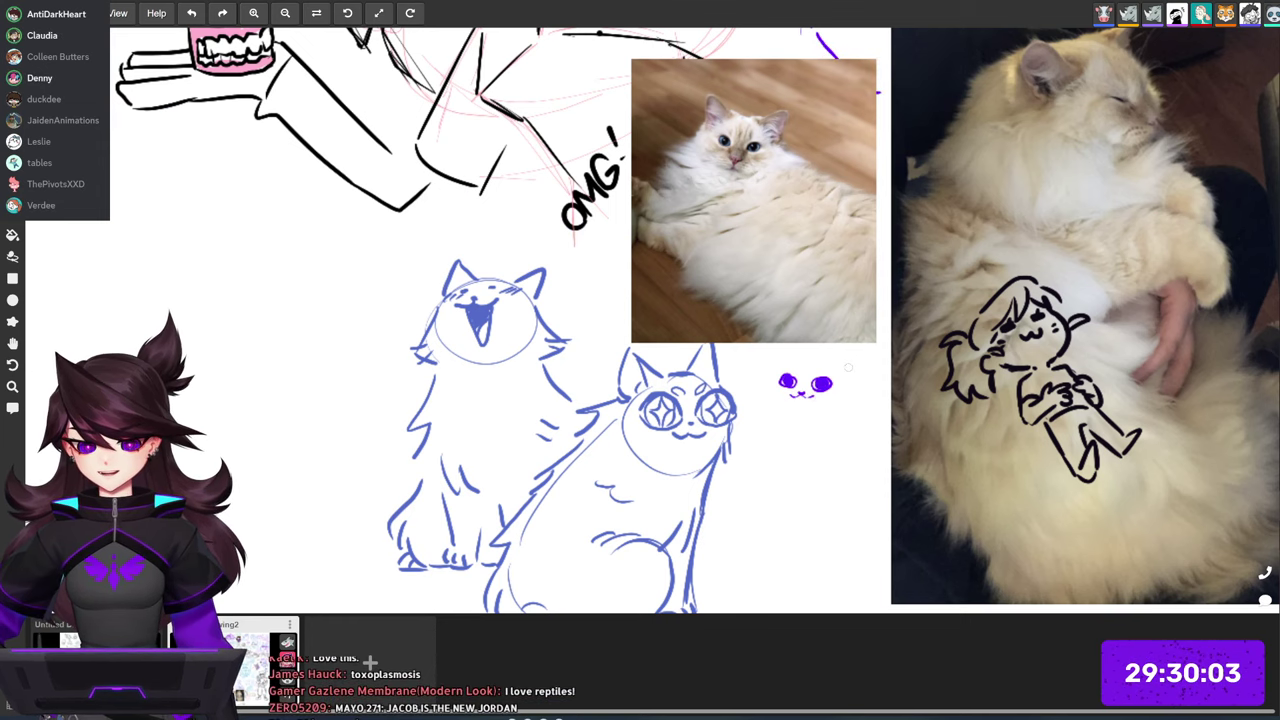
Step: Add pointed ears, a forehead tuft and fluffy cheek fur around the purple cat's eyes
scroll(848, 367, "down", 4)
left_click_drag(809, 100, 869, 355)
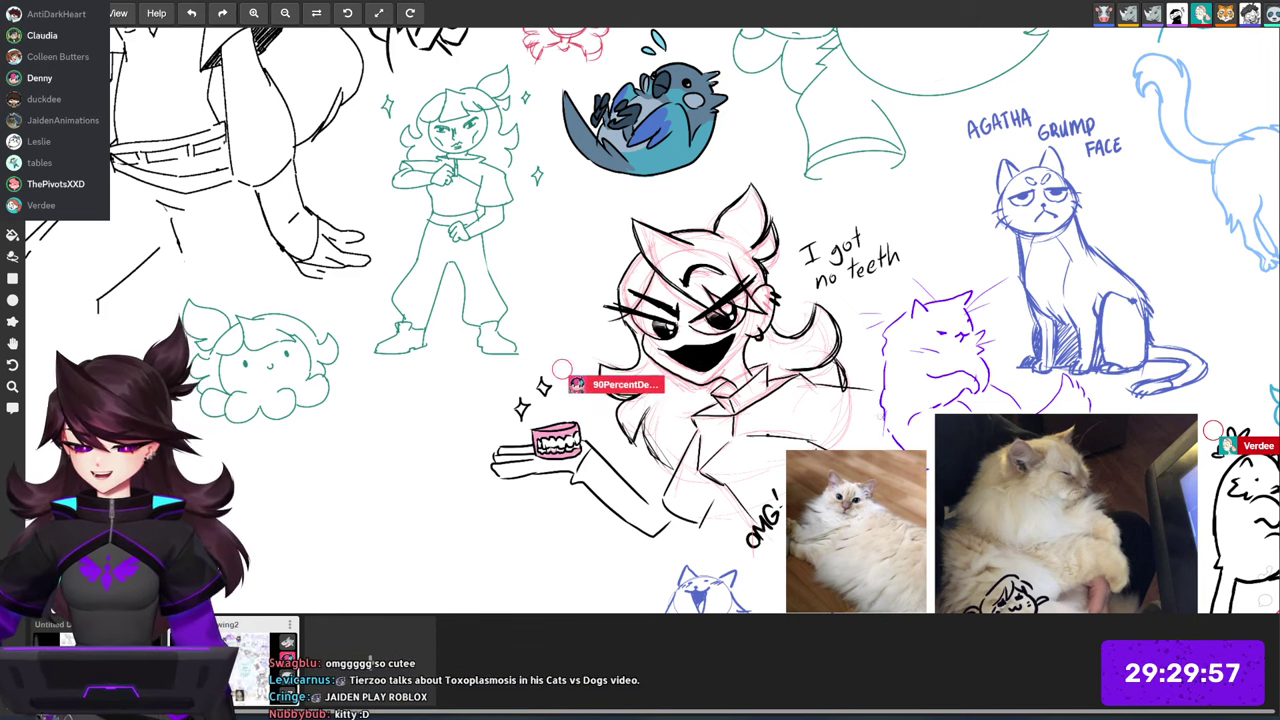
mouse_move(910, 490)
left_mouse_down()
mouse_move(853, 433)
mouse_move(792, 337)
left_mouse_up()
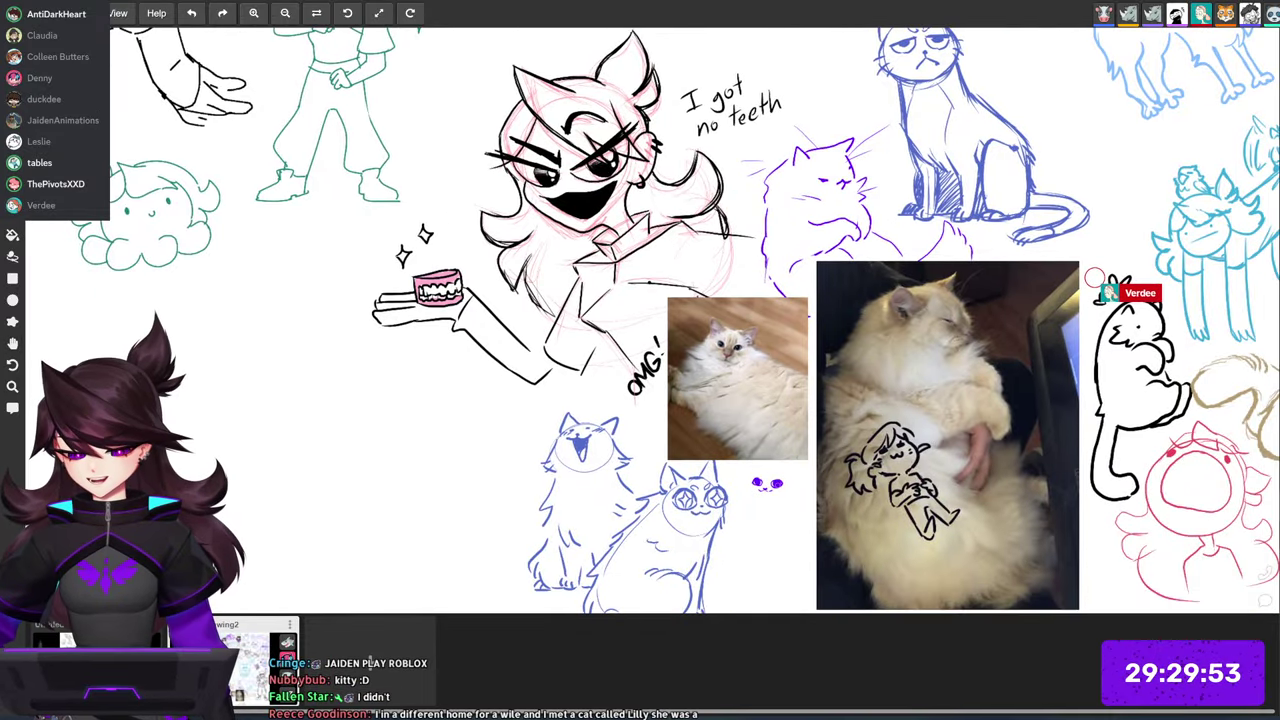
scroll(767, 484, "up", 6)
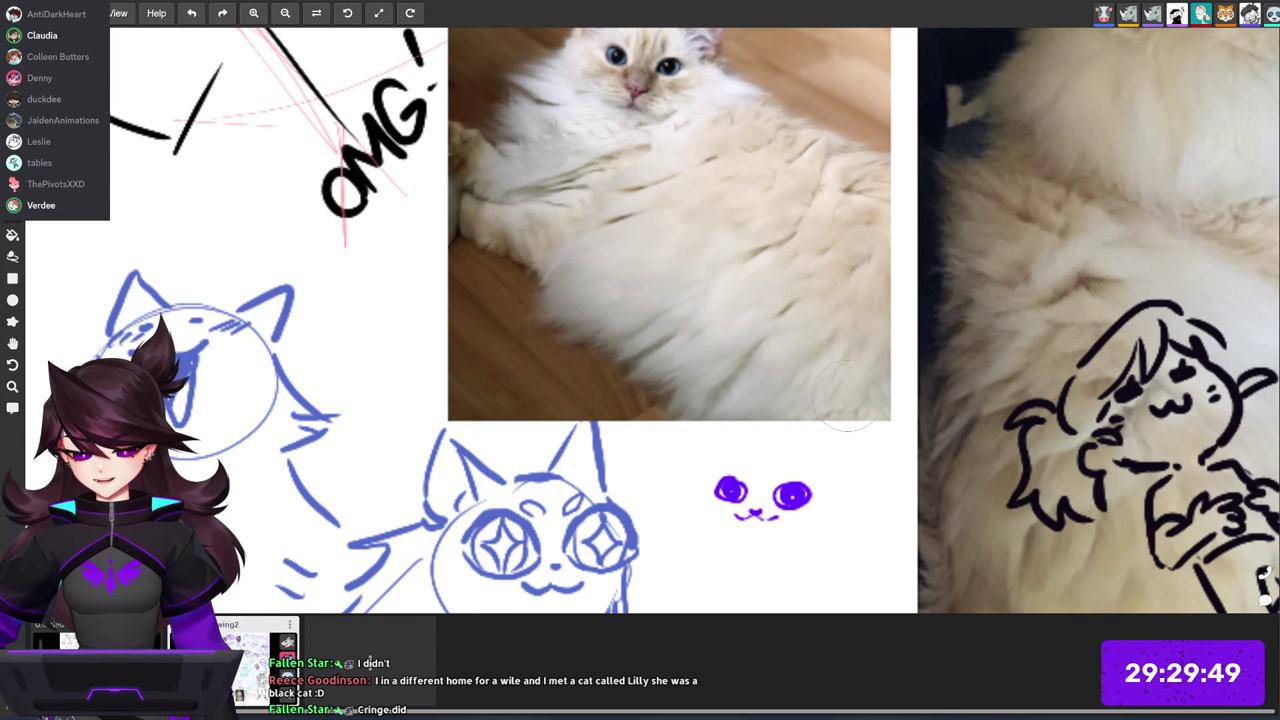
mouse_move(752, 431)
left_mouse_down()
mouse_move(703, 528)
mouse_move(665, 542)
left_mouse_up()
key("ctrl+z")
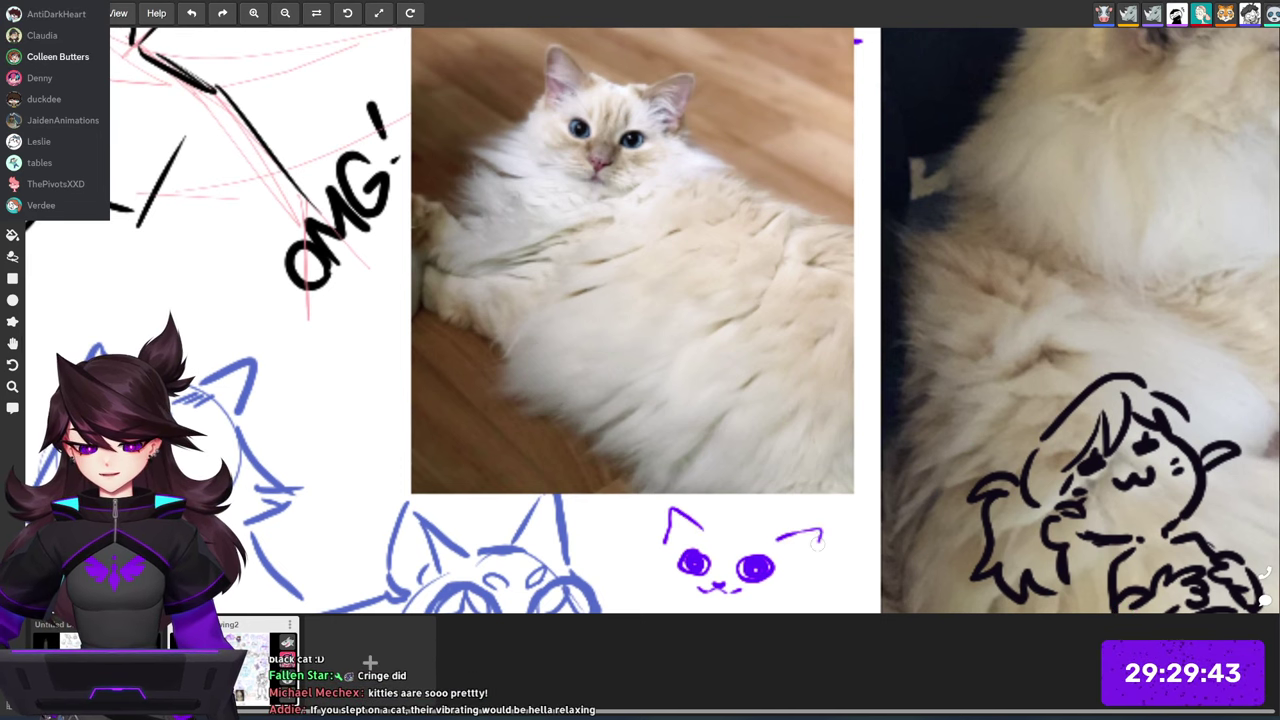
scroll(817, 541, "down", 2)
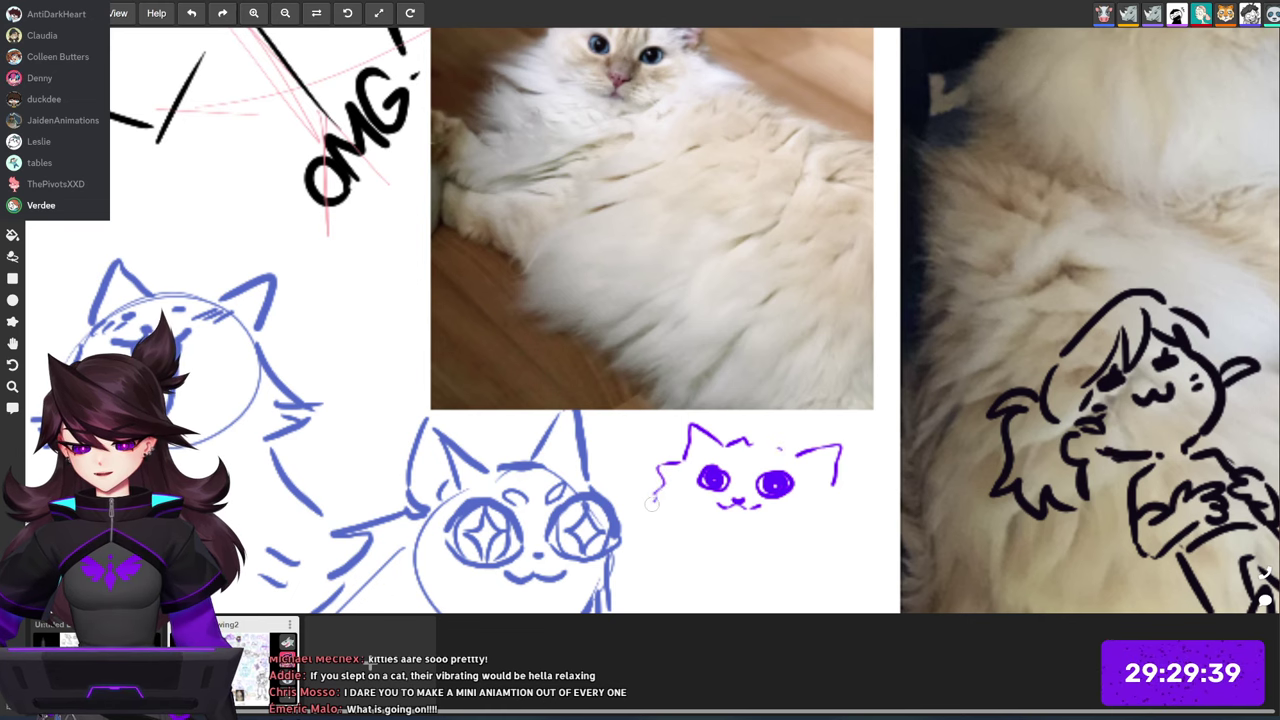
left_click_drag(652, 504, 655, 511)
left_click_drag(836, 494, 848, 508)
Step: Draw the purple cat's outstretched foreleg, raised paw and shoulder line beside the starry-eyed blue cat
left_click_drag(916, 478, 653, 345)
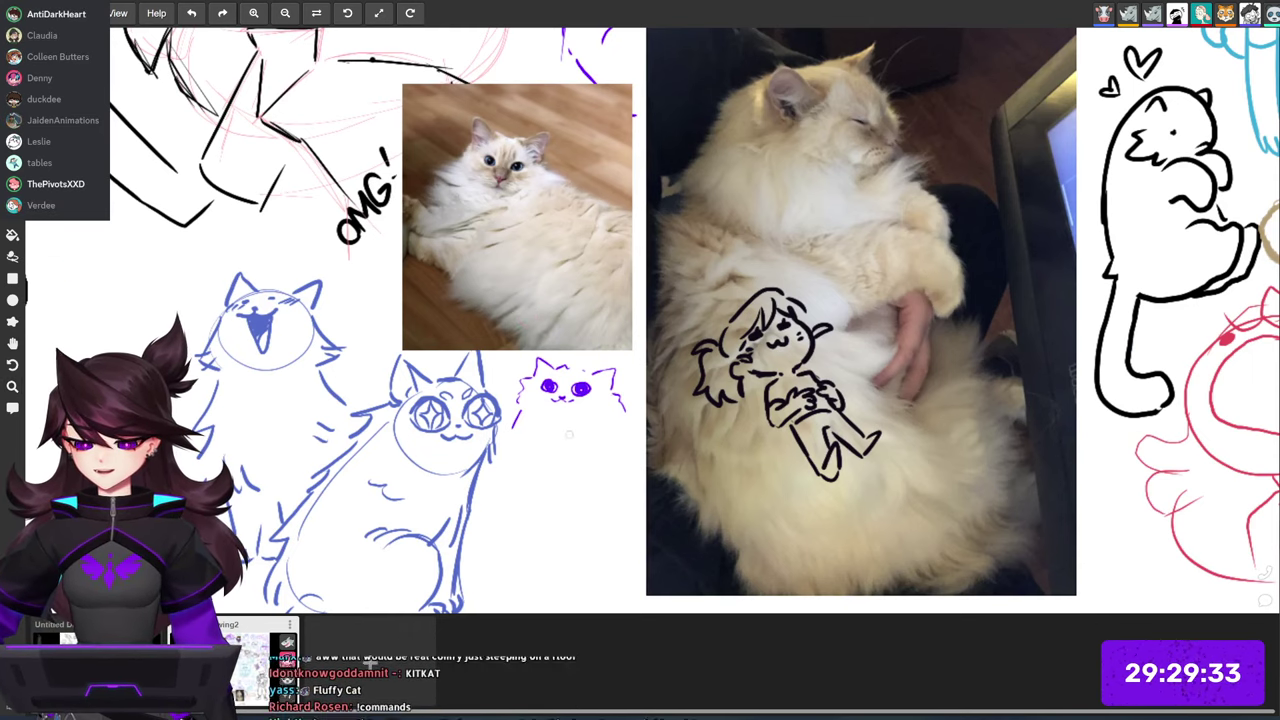
left_click_drag(568, 436, 522, 465)
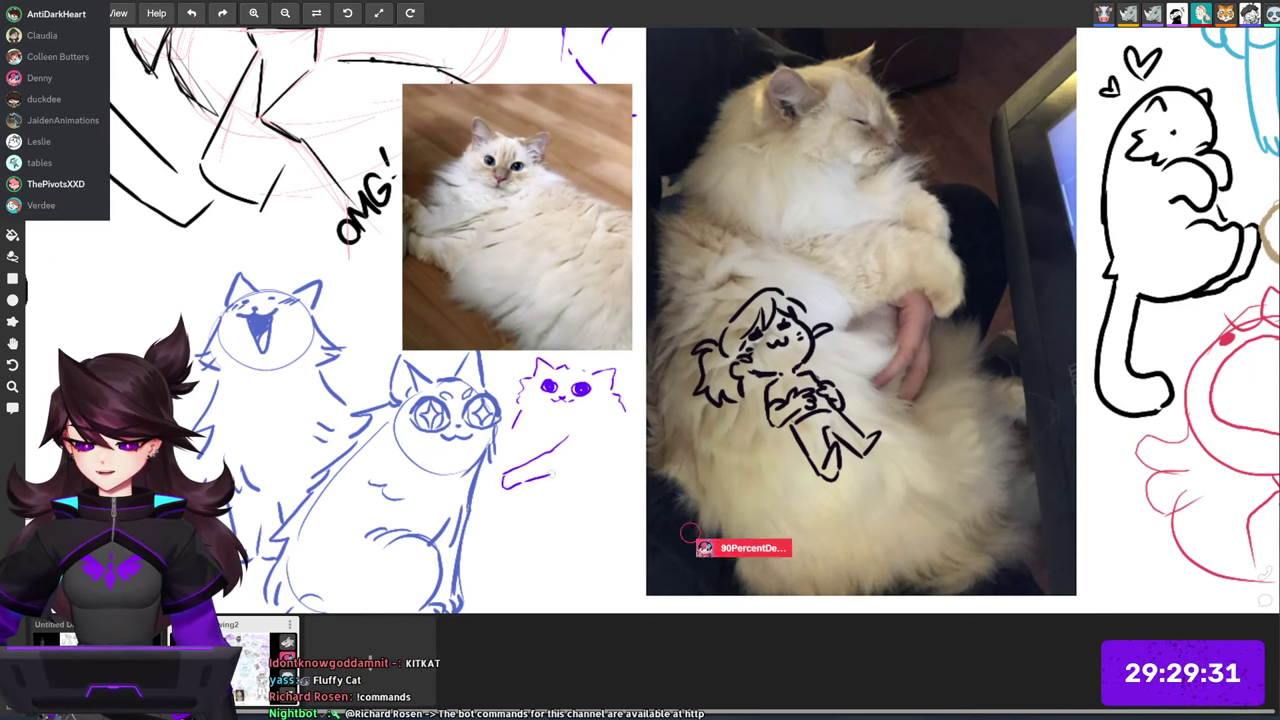
left_click_drag(628, 410, 639, 418)
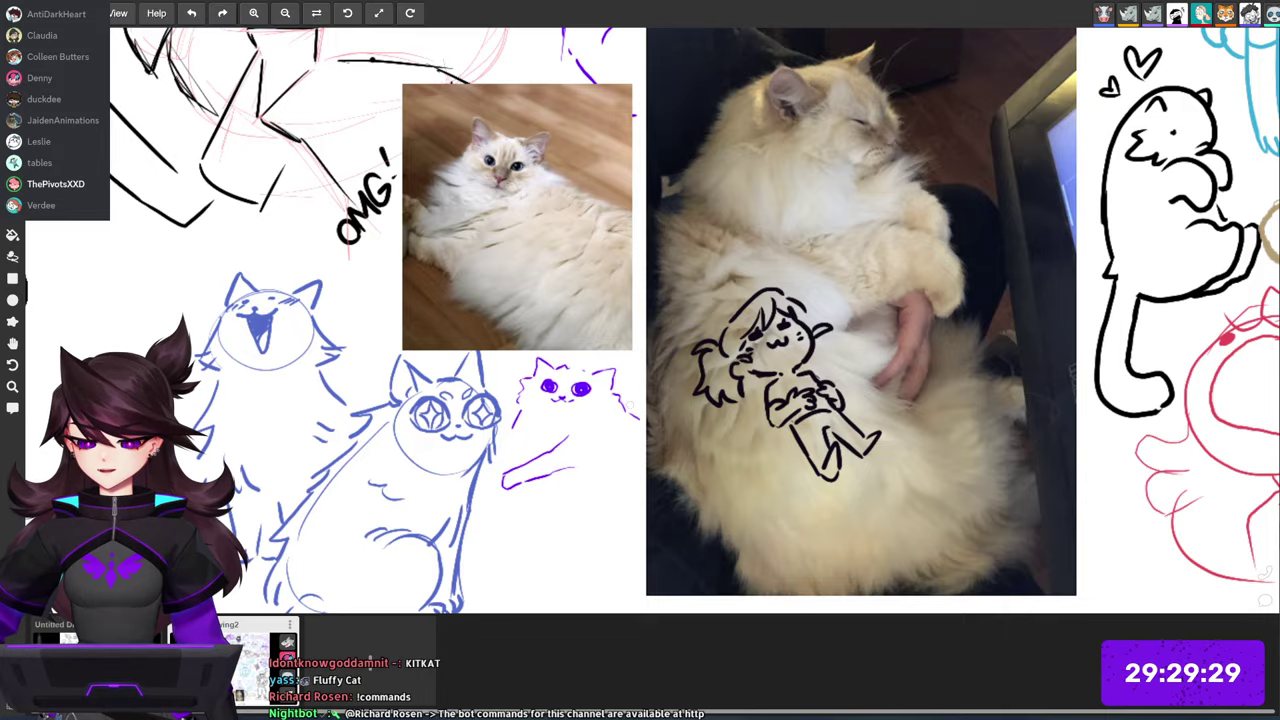
scroll(684, 393, "down", 10)
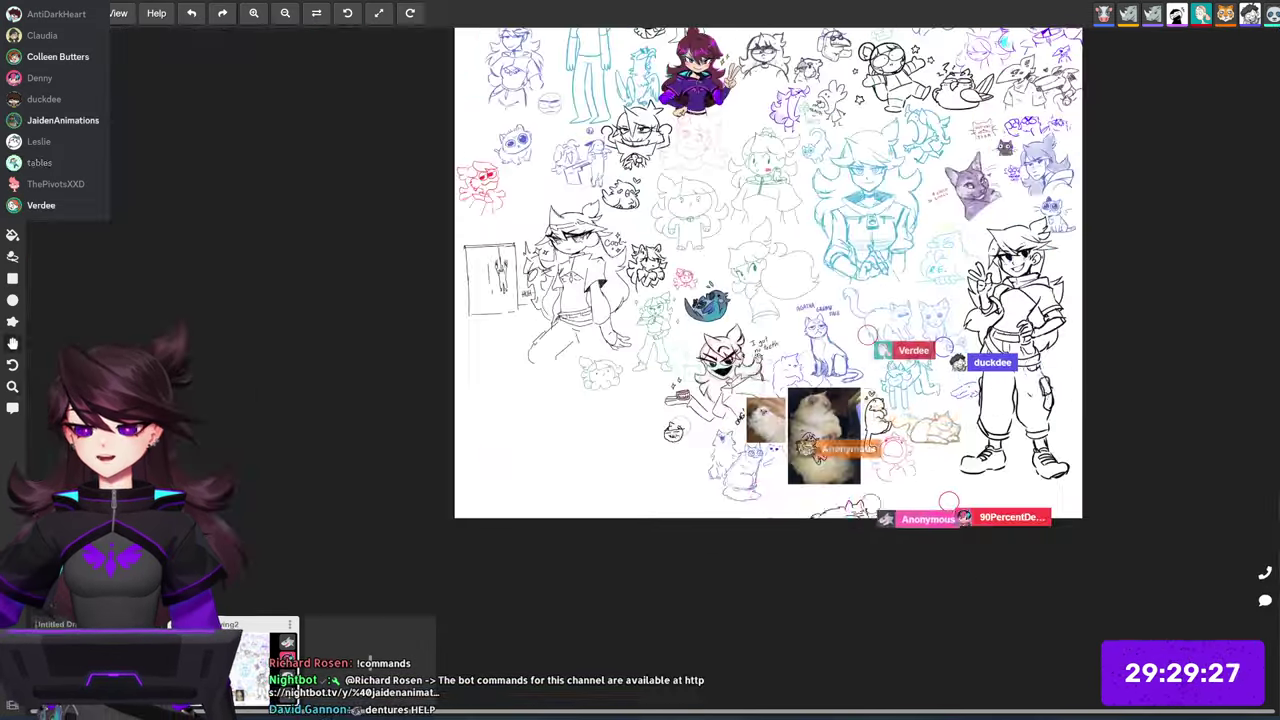
left_click_drag(684, 393, 666, 287)
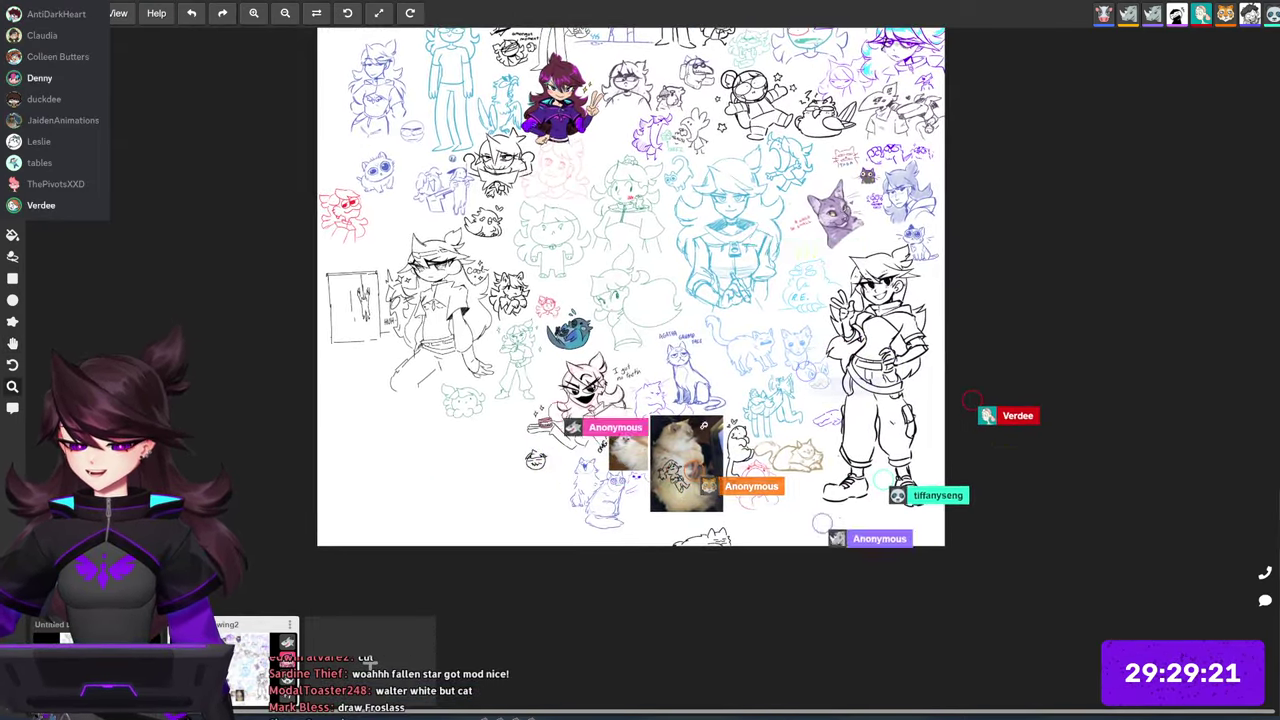
scroll(648, 462, "up", 2)
scroll(718, 372, "up", 8)
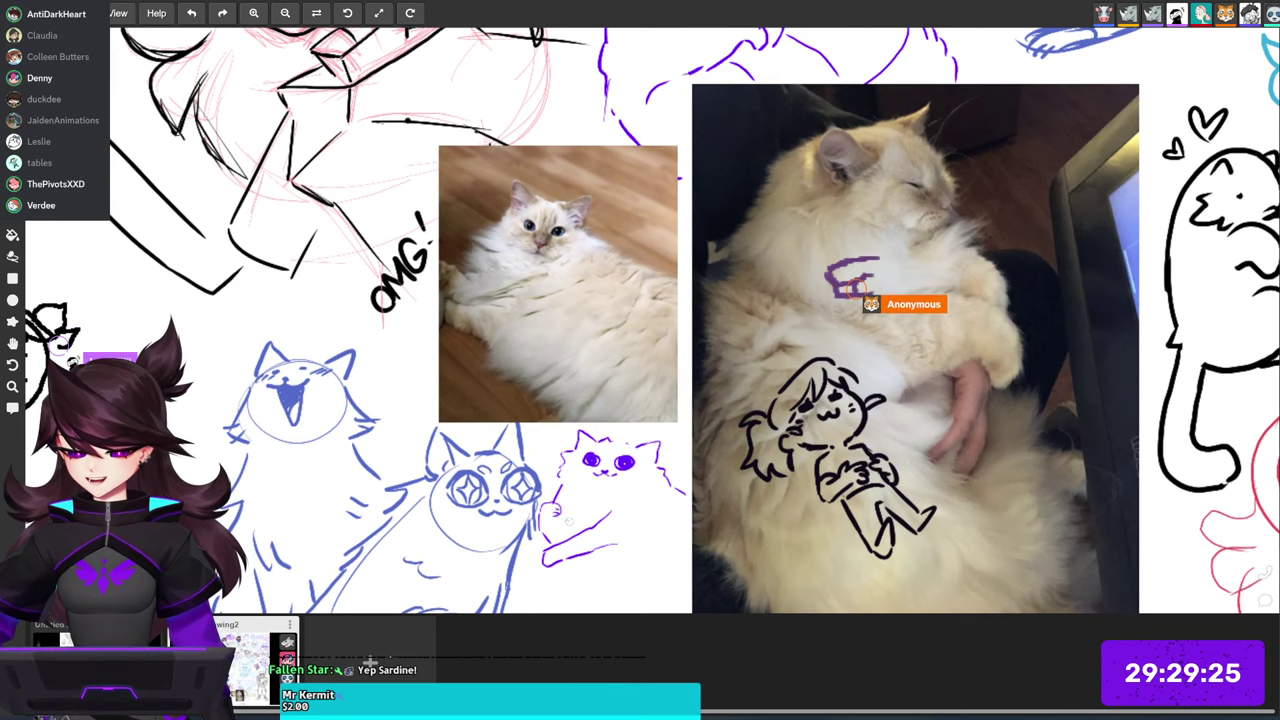
scroll(567, 520, "down", 3)
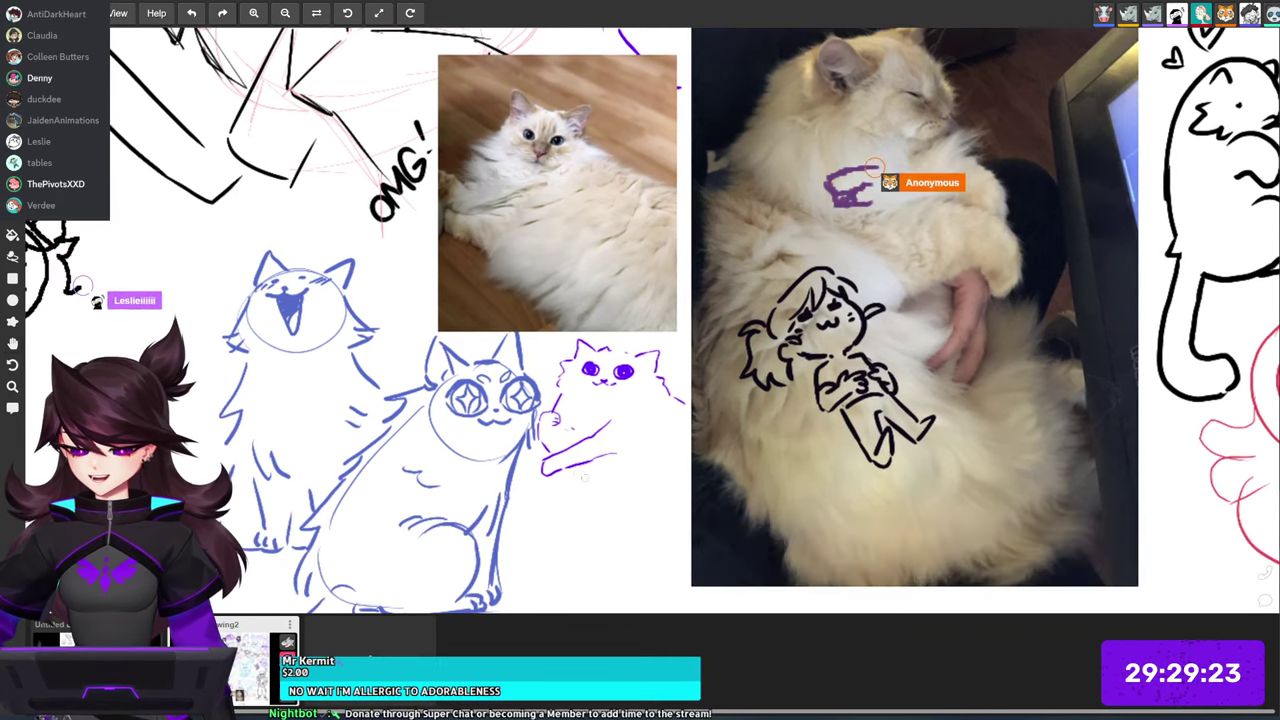
Step: Redraw the purple cat's belly line beneath its foreleg and add long whiskers to its face
left_click_drag(585, 480, 615, 502)
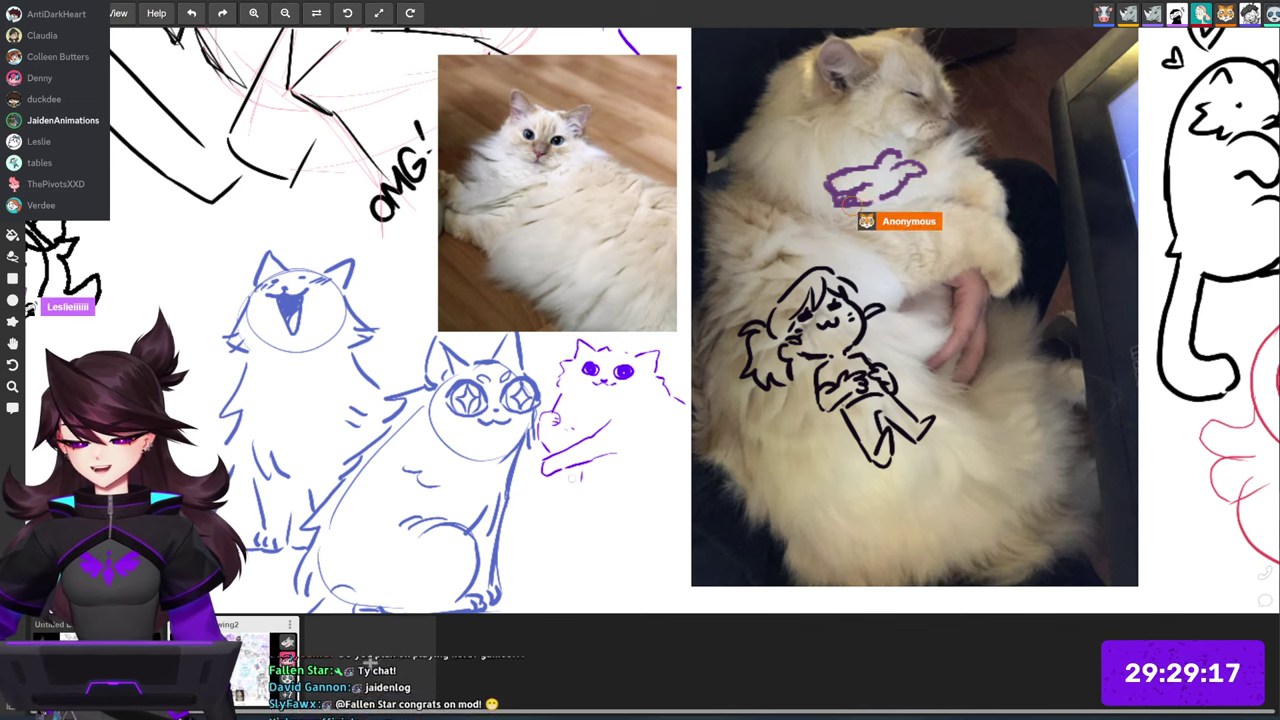
key("ctrl+z")
left_click_drag(571, 470, 590, 506)
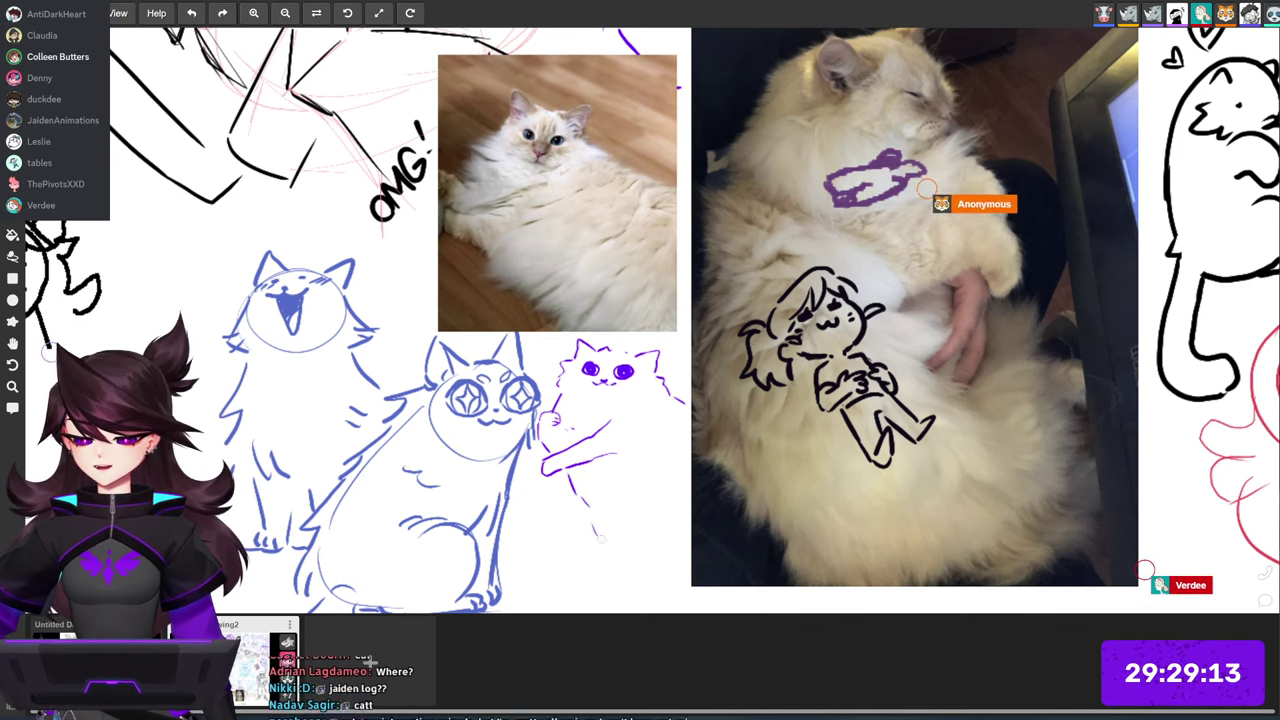
left_click_drag(821, 394, 947, 434)
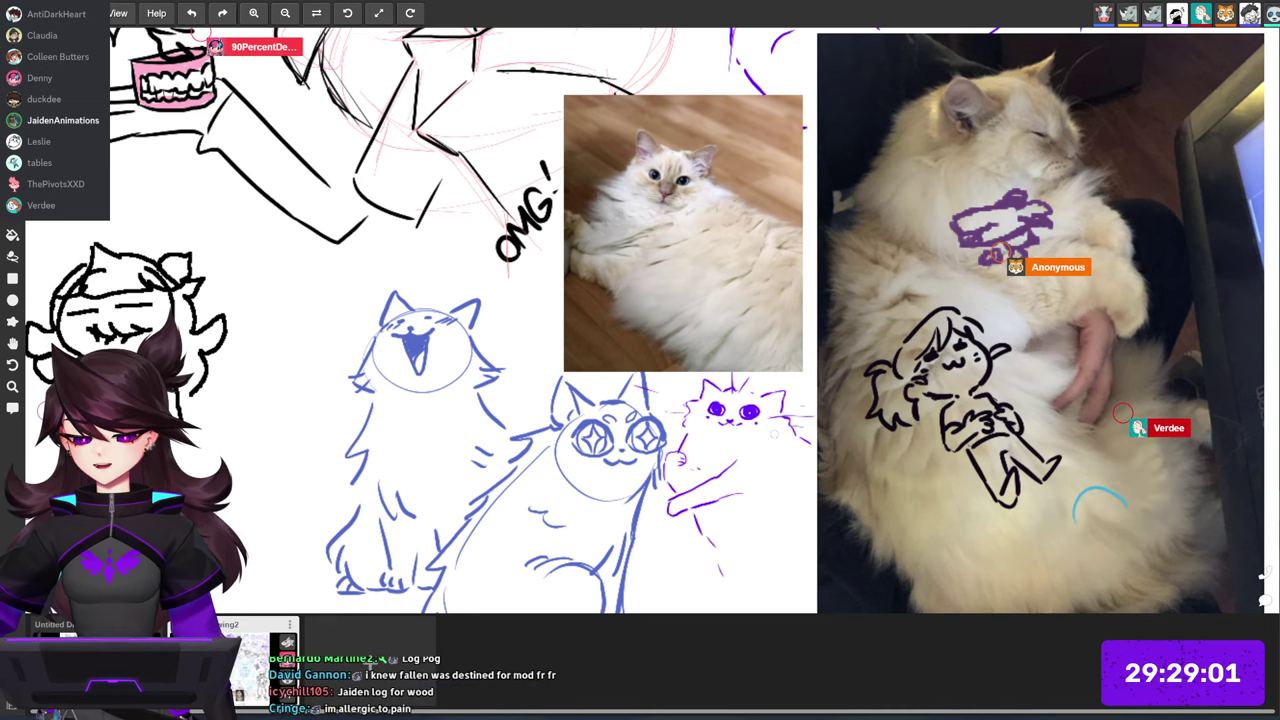
Step: Draw a round purple character head with swept bangs, dot eyes and a flat mouth between the log and the balloon
scroll(986, 438, "down", 3)
mouse_move(308, 570)
left_mouse_down()
mouse_move(335, 505)
mouse_move(877, 441)
mouse_move(1021, 479)
left_mouse_up()
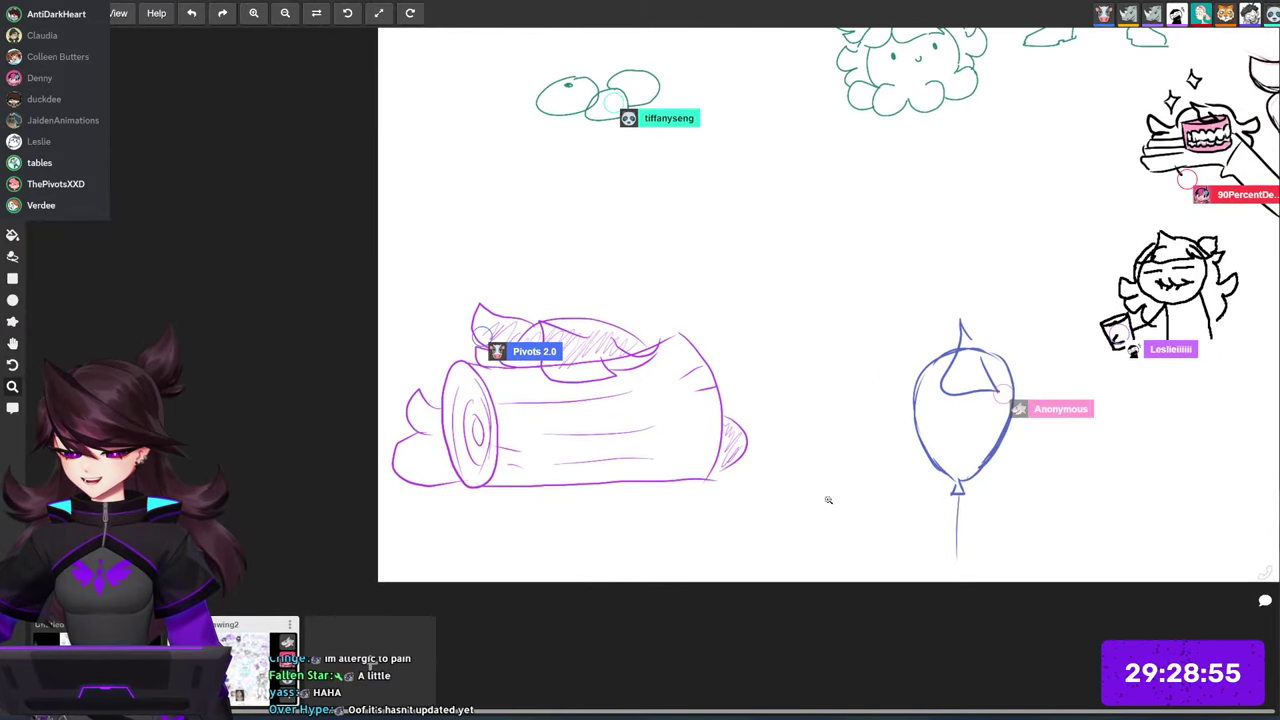
left_click_drag(829, 500, 808, 505)
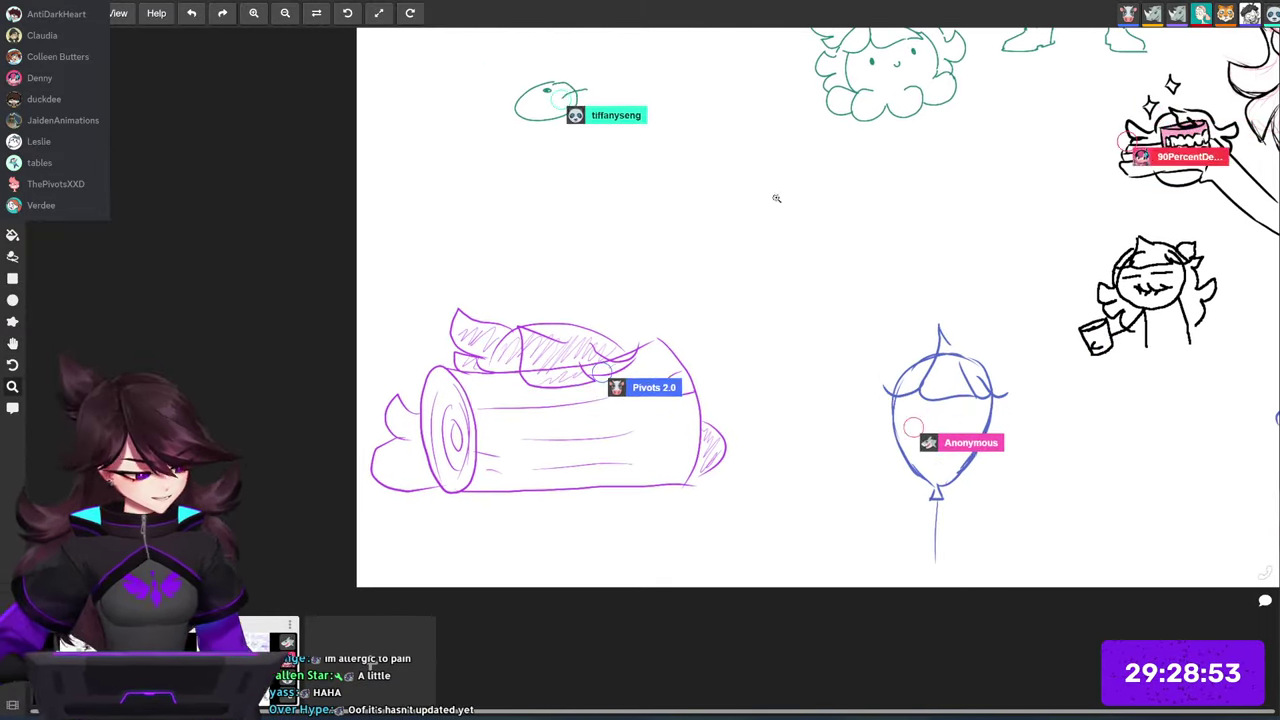
mouse_move(740, 280)
left_mouse_down()
mouse_move(775, 341)
mouse_move(716, 304)
mouse_move(794, 292)
mouse_move(728, 257)
mouse_move(771, 313)
mouse_move(800, 304)
mouse_move(697, 306)
left_mouse_up()
key("ctrl+z")
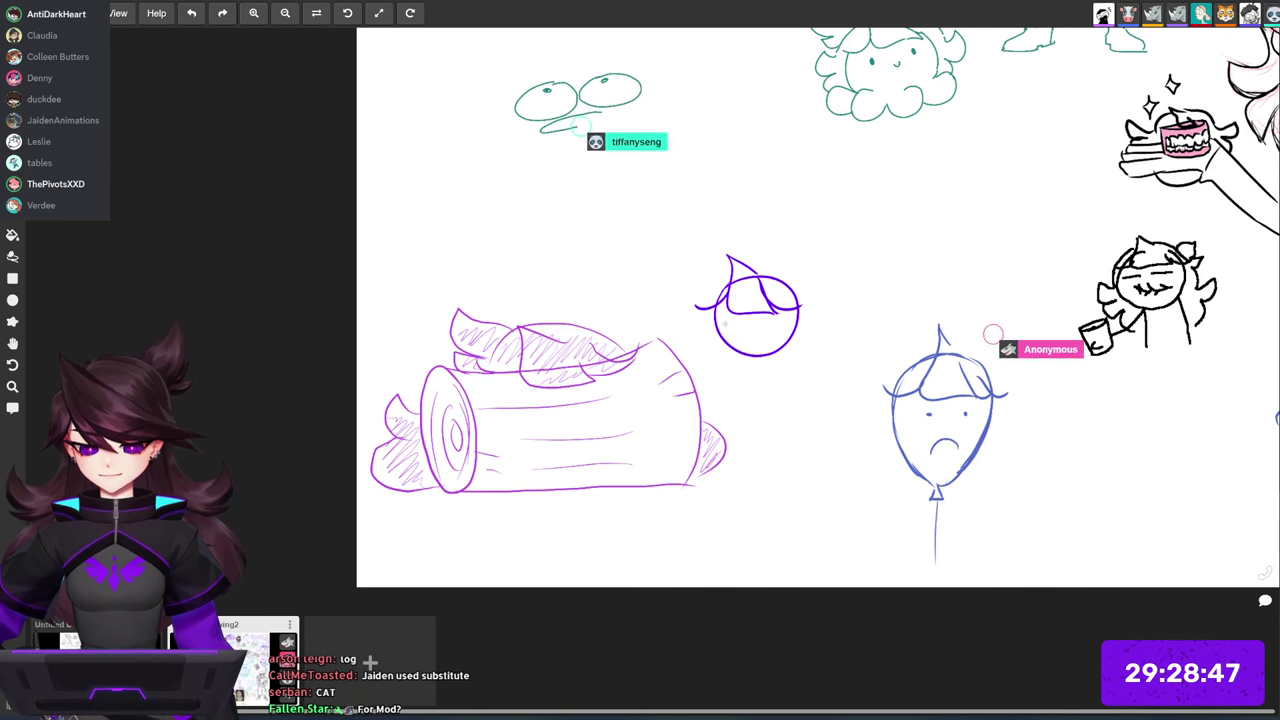
left_click(724, 325)
left_click(754, 325)
left_click_drag(722, 336, 770, 343)
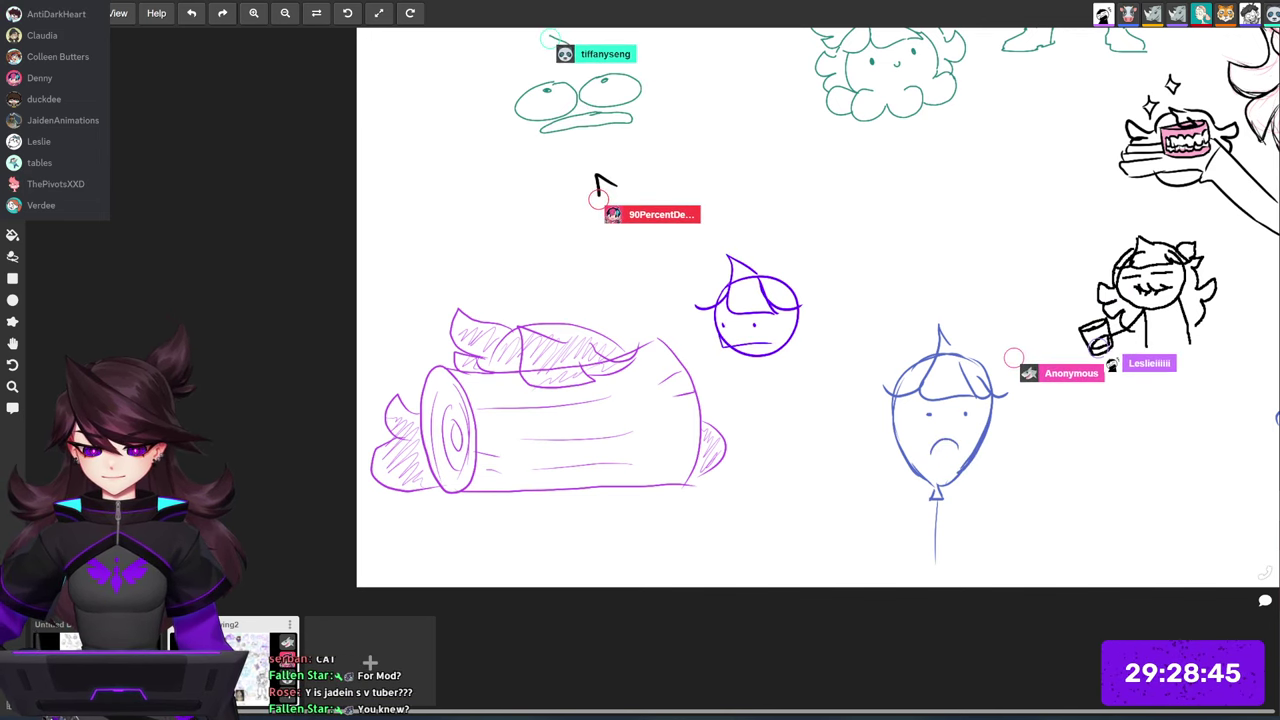
Step: Give the round-headed character wavy hair, a simple body, angry brows and a large axe with a grey blade and red edge
left_click_drag(894, 343, 947, 348)
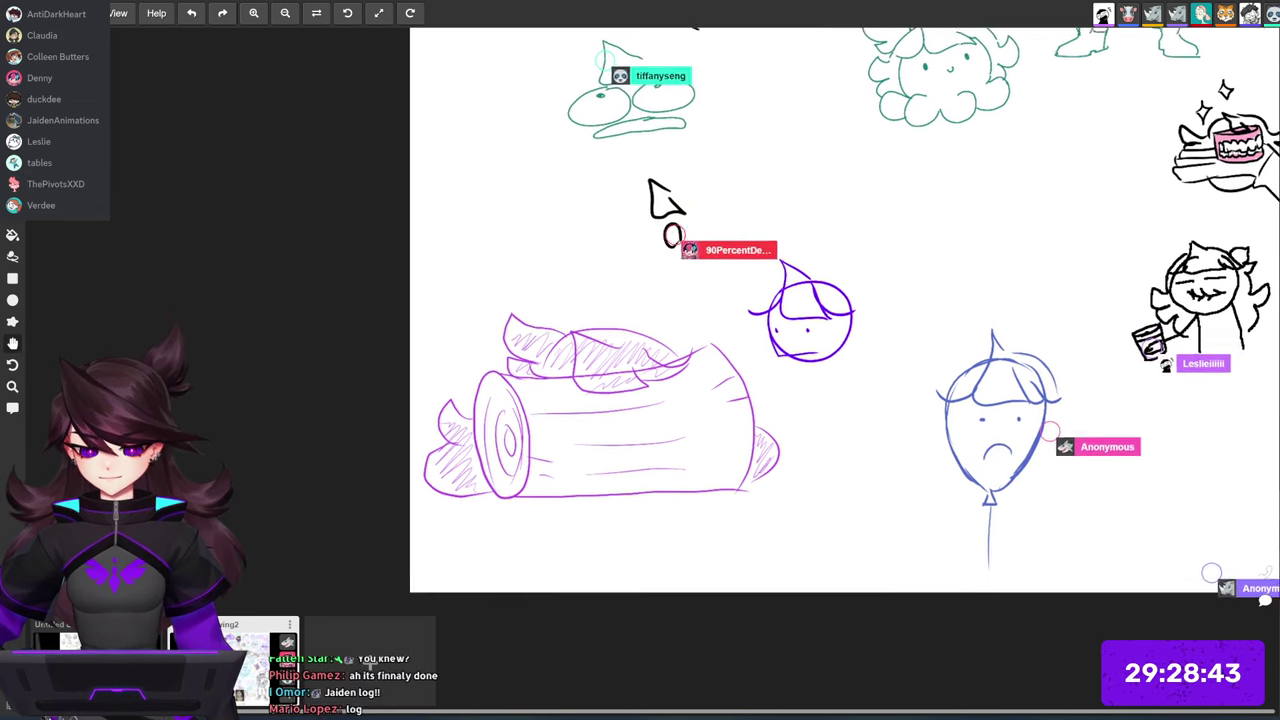
left_click_drag(753, 305, 868, 296)
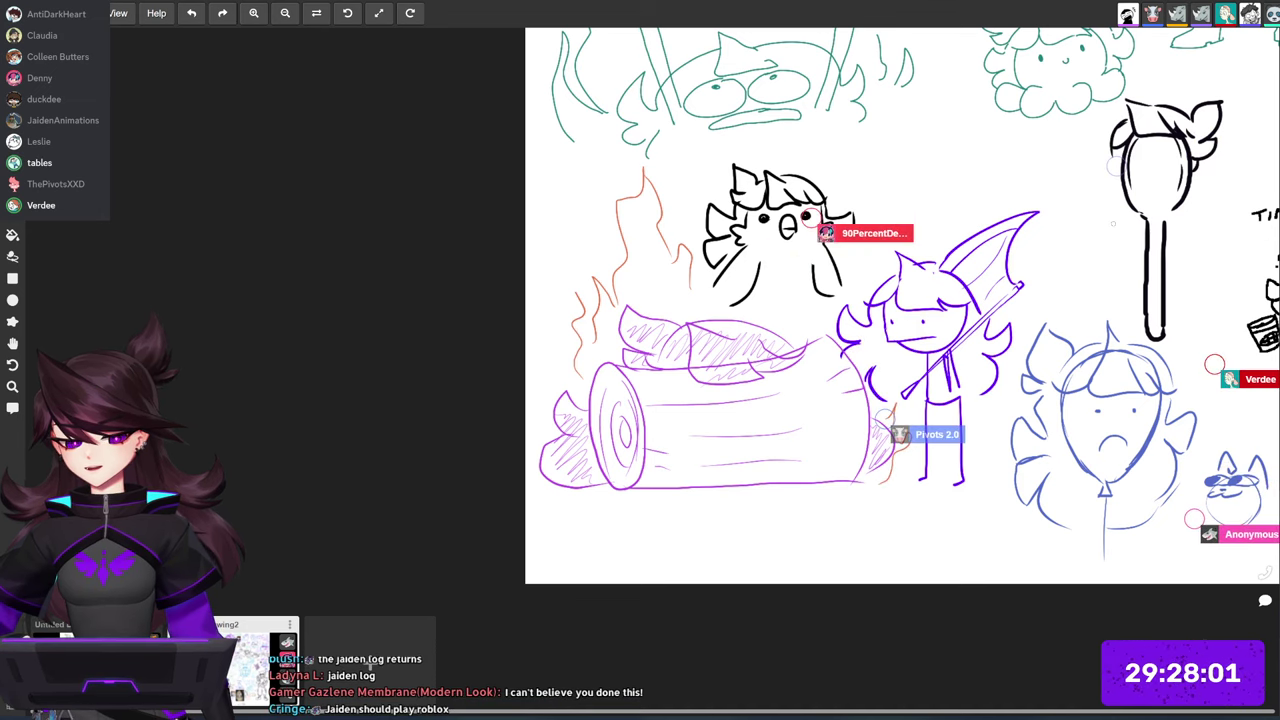
left_click_drag(872, 368, 721, 340)
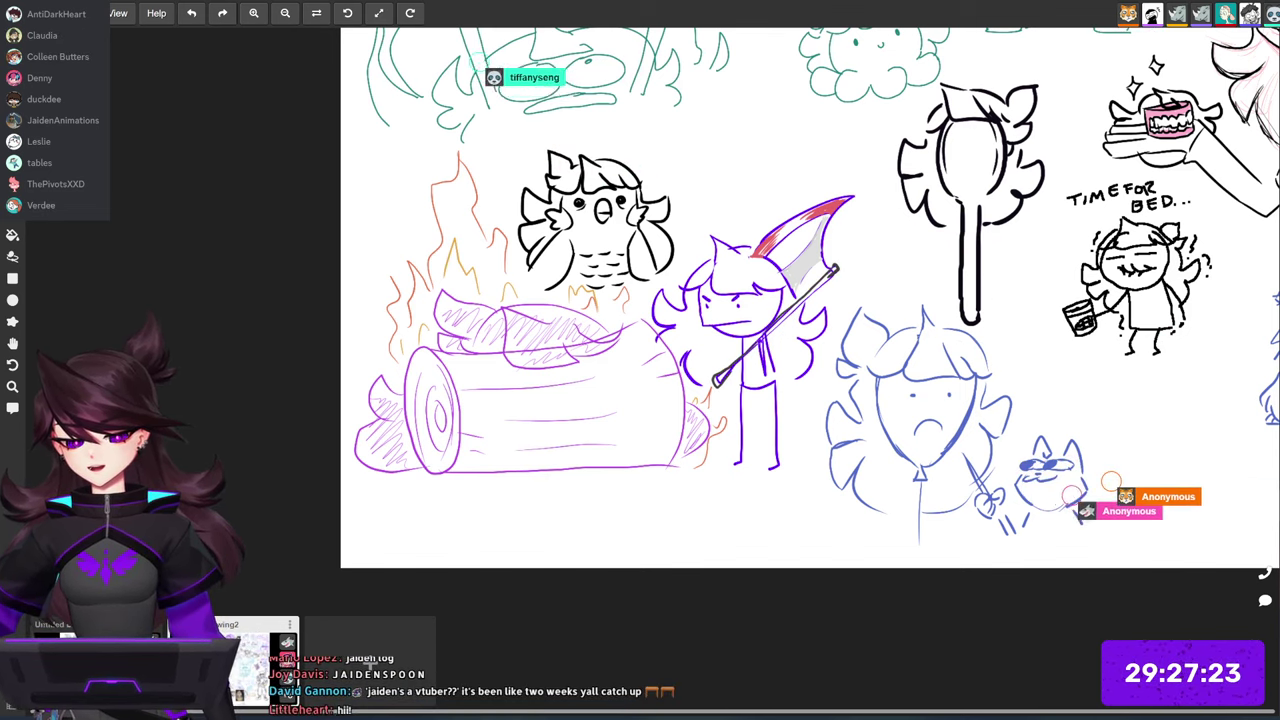
Step: Look over the whole shared canvas, check the other open drawing, and return to the doodles around the balloon character
scroll(975, 362, "down", 4)
left_click_drag(975, 362, 540, 404)
scroll(670, 375, "down", 3)
mouse_move(1105, 135)
left_mouse_down()
mouse_move(914, 183)
mouse_move(1003, 231)
mouse_move(1016, 300)
left_mouse_up()
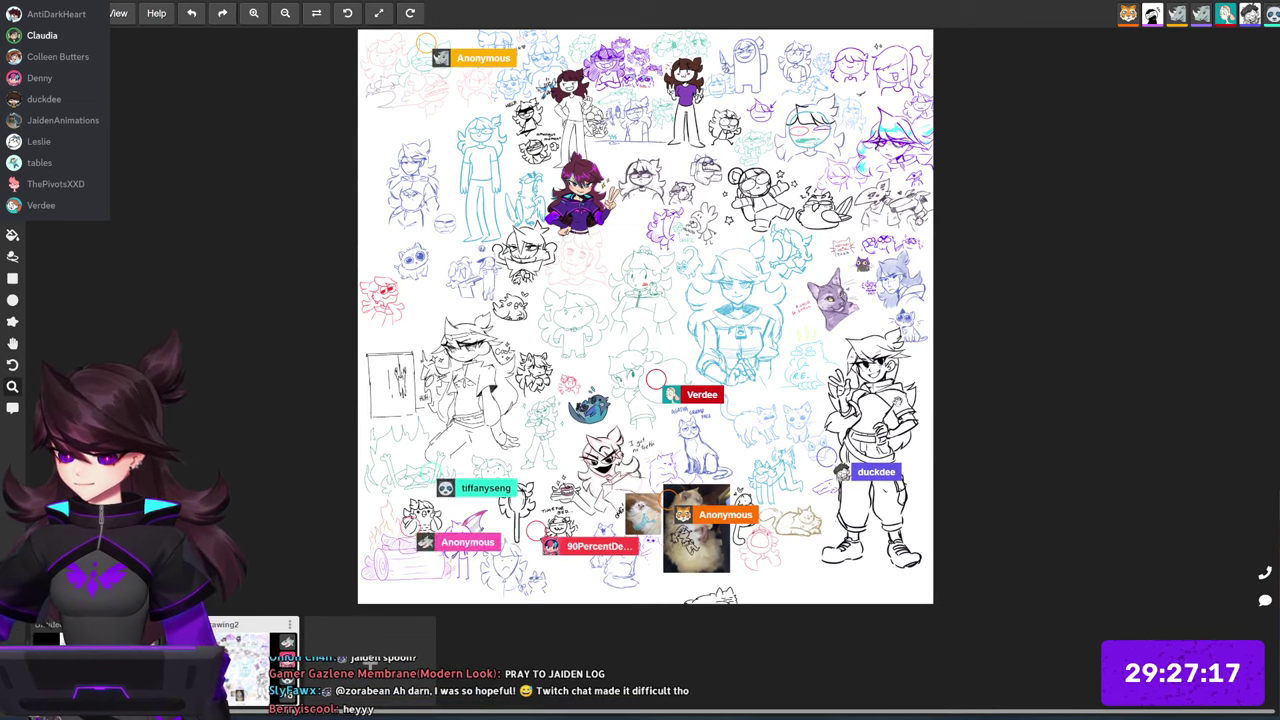
mouse_move(591, 334)
left_mouse_down()
mouse_move(599, 348)
mouse_move(586, 297)
left_mouse_up()
left_click(46, 620)
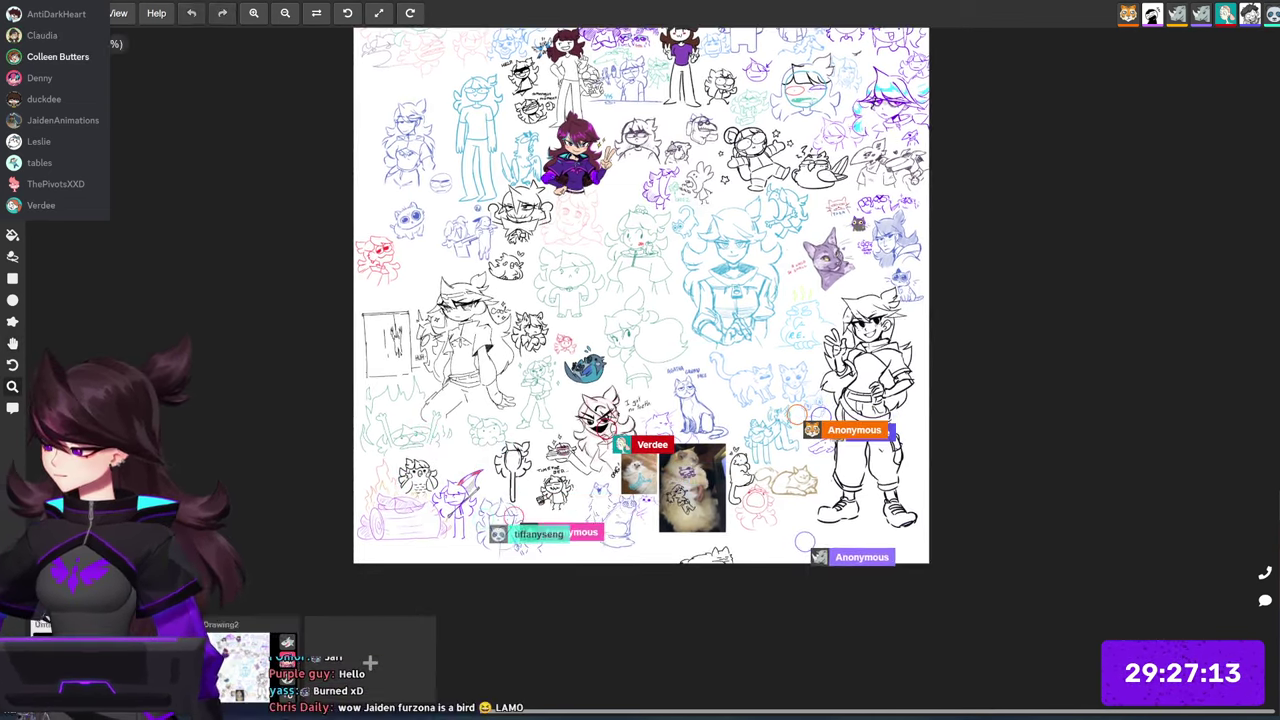
left_click_drag(834, 268, 886, 360)
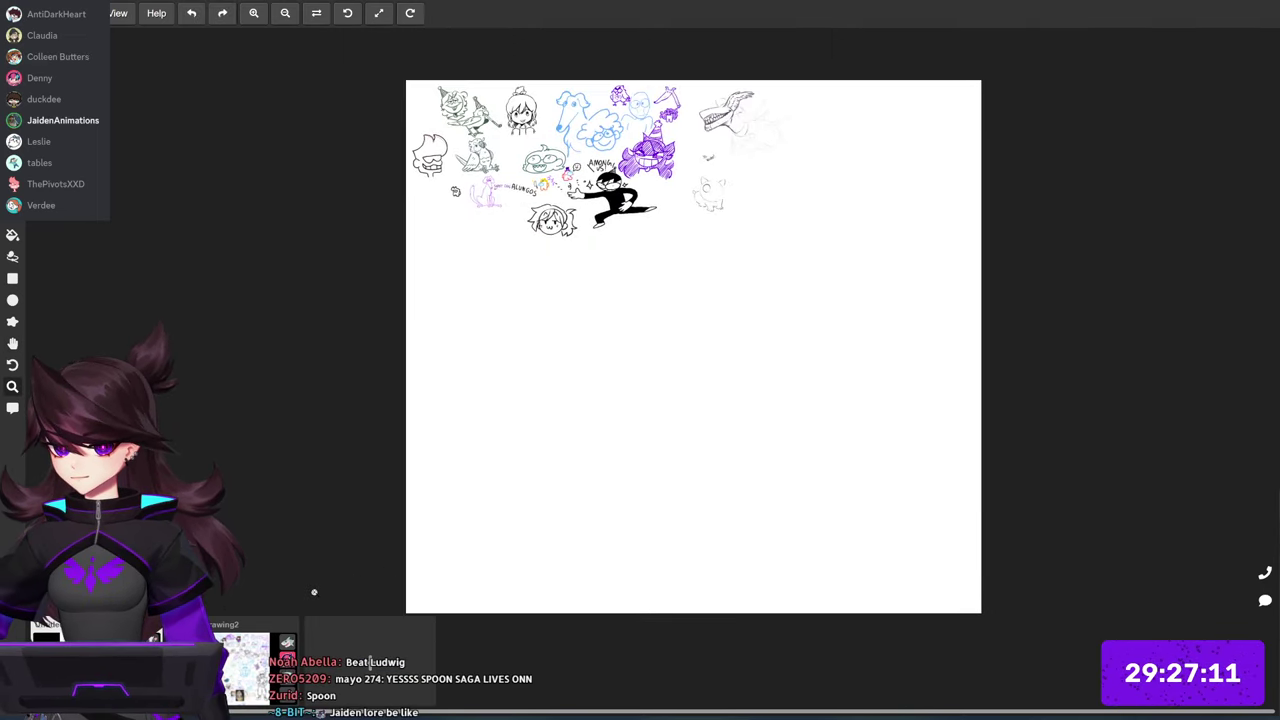
left_click(222, 624)
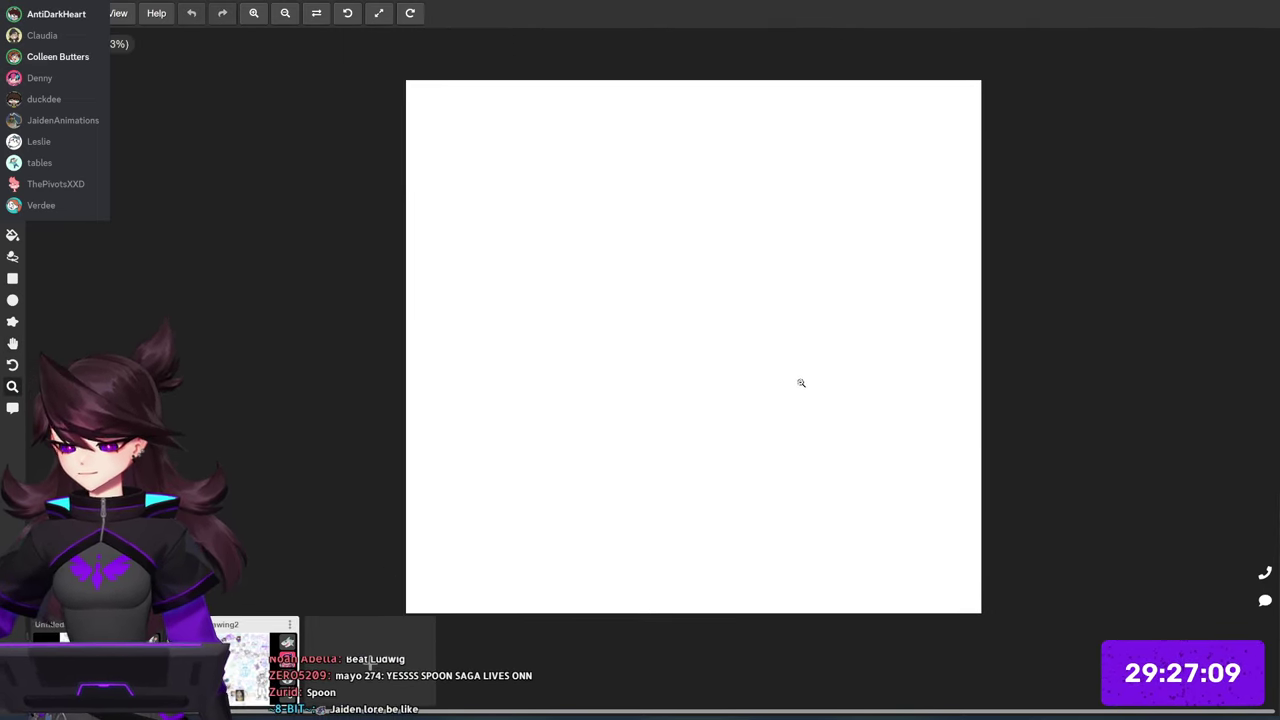
mouse_move(851, 367)
left_mouse_down()
mouse_move(811, 344)
mouse_move(819, 269)
mouse_move(797, 269)
left_mouse_up()
mouse_move(517, 537)
left_mouse_down()
mouse_move(848, 466)
mouse_move(1024, 323)
left_mouse_up()
key("z")
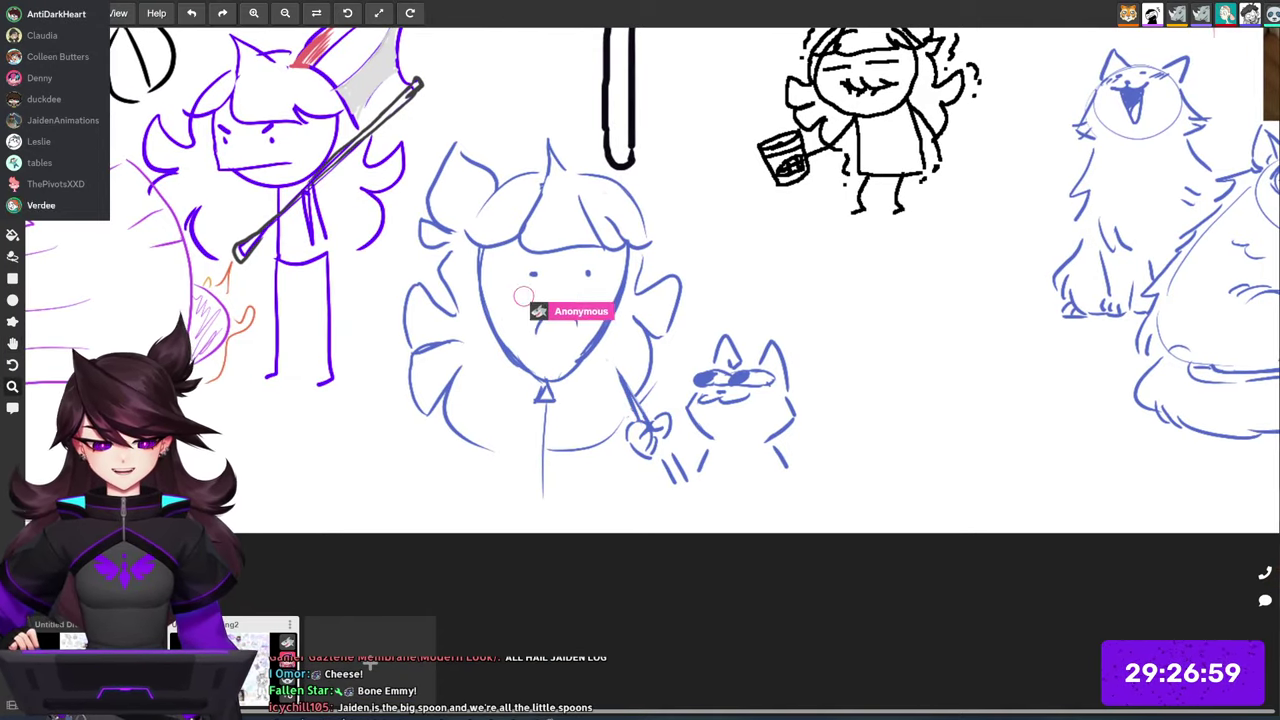
Step: Look over the doodles around the burning log, the axe-wielding figure and the balloon character
left_click_drag(955, 280, 874, 294)
key("space")
mouse_move(1002, 241)
left_mouse_down()
mouse_move(966, 405)
mouse_move(976, 412)
left_mouse_up()
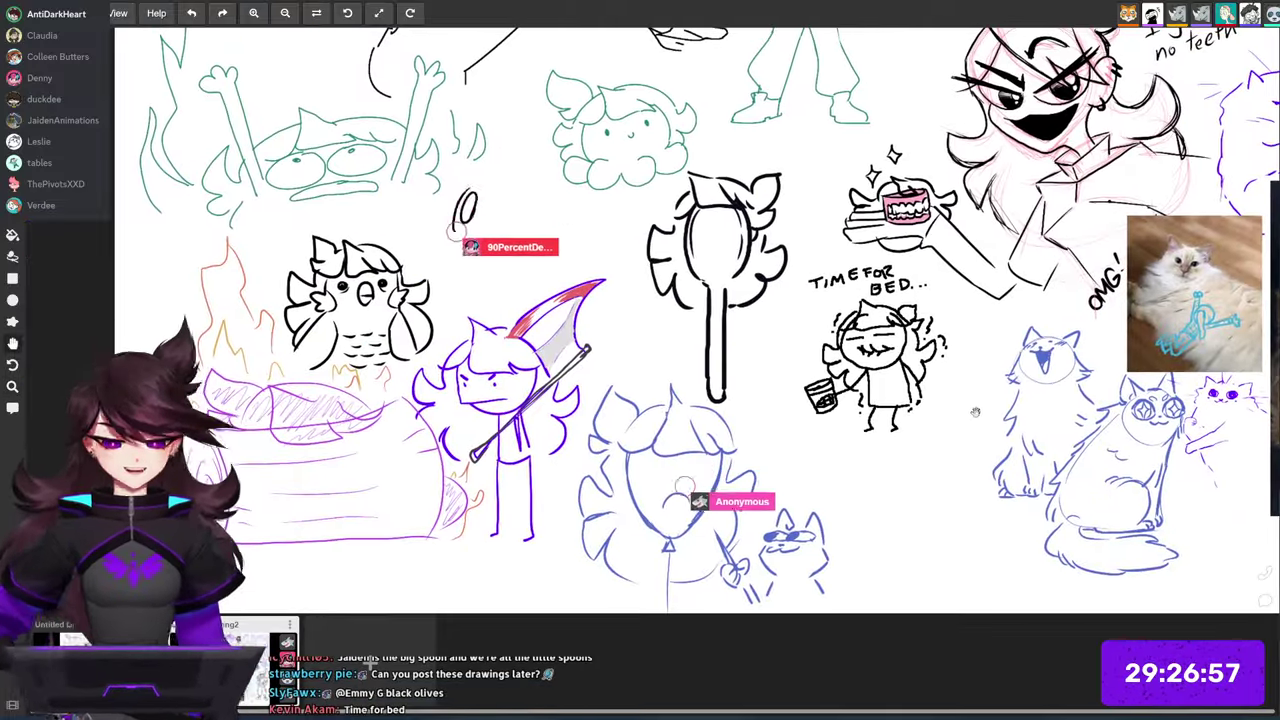
scroll(975, 411, "down", 5)
scroll(975, 411, "up", 4)
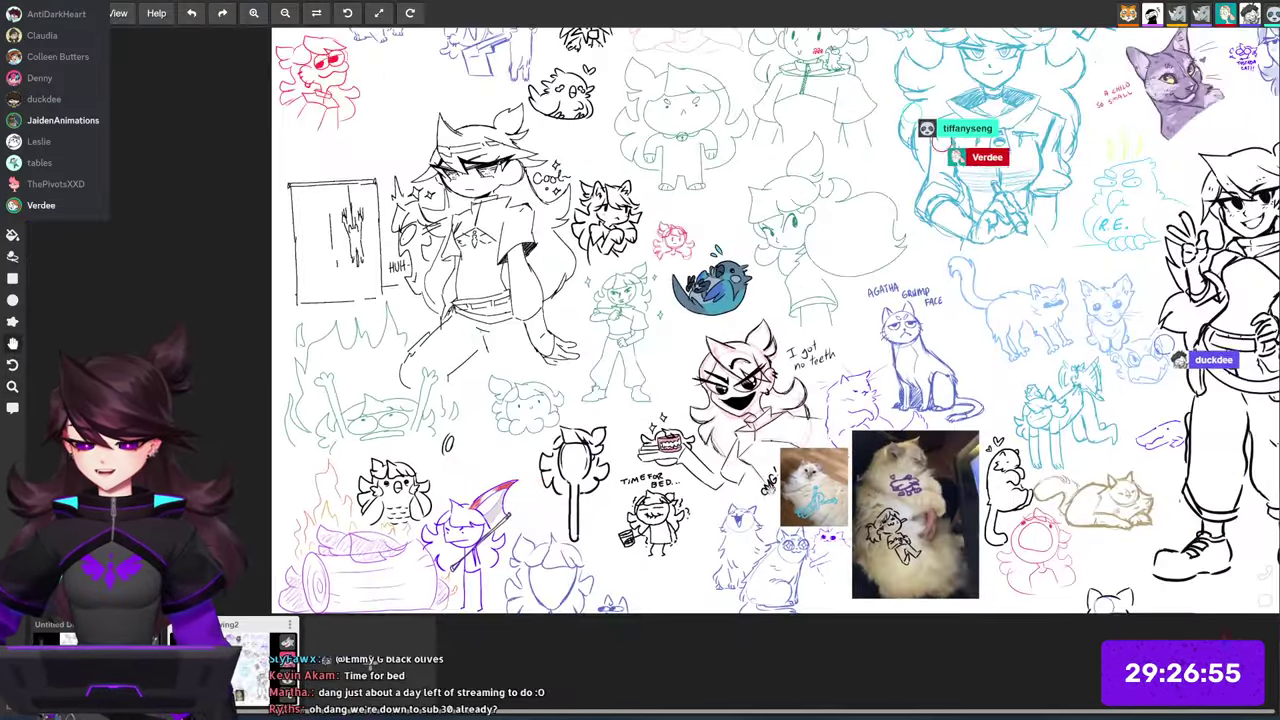
left_click_drag(800, 450, 1145, 148)
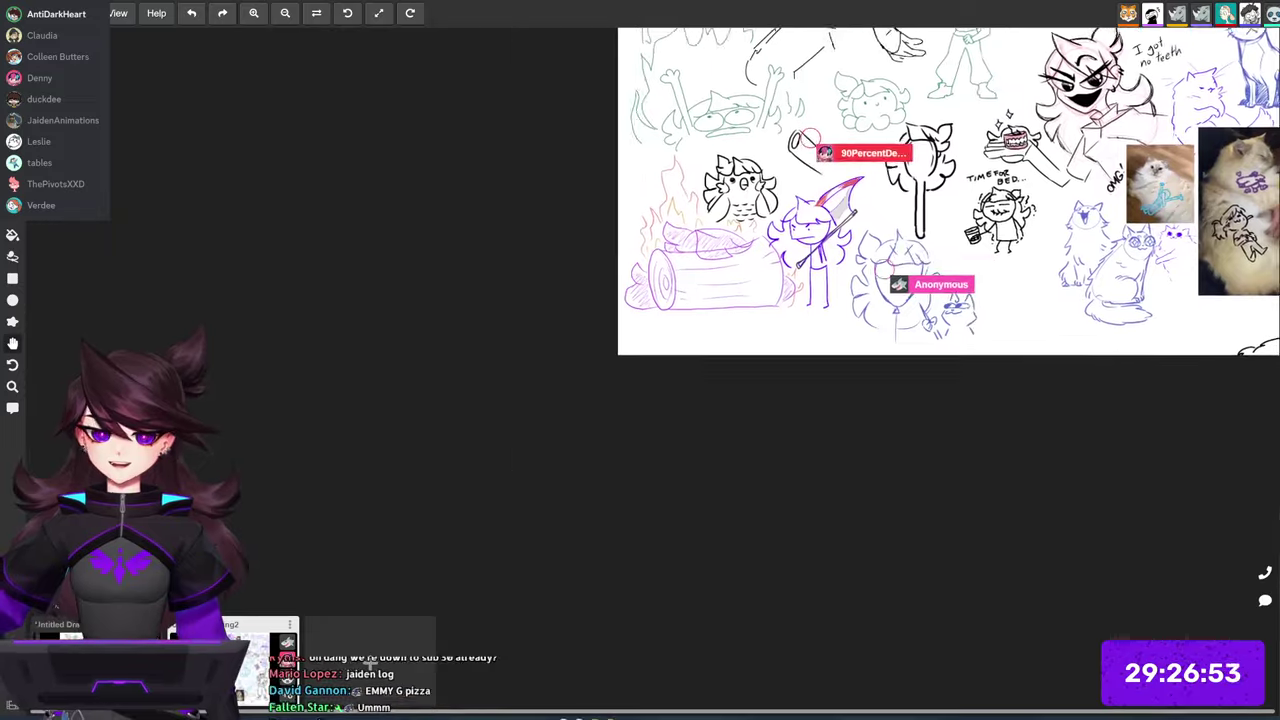
left_click_drag(753, 351, 751, 343)
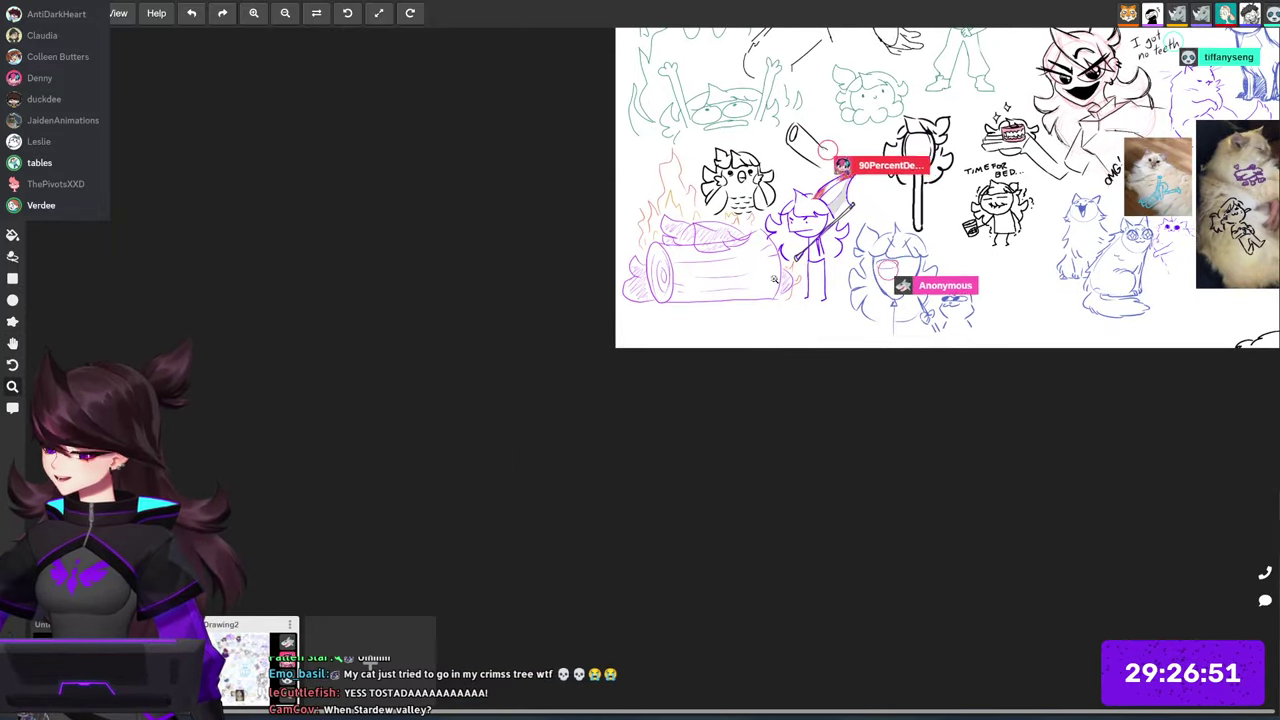
Step: Draw an angry horned bird with a beak beneath the log, plus a small round-eyed character head beside it
scroll(774, 280, "up", 5)
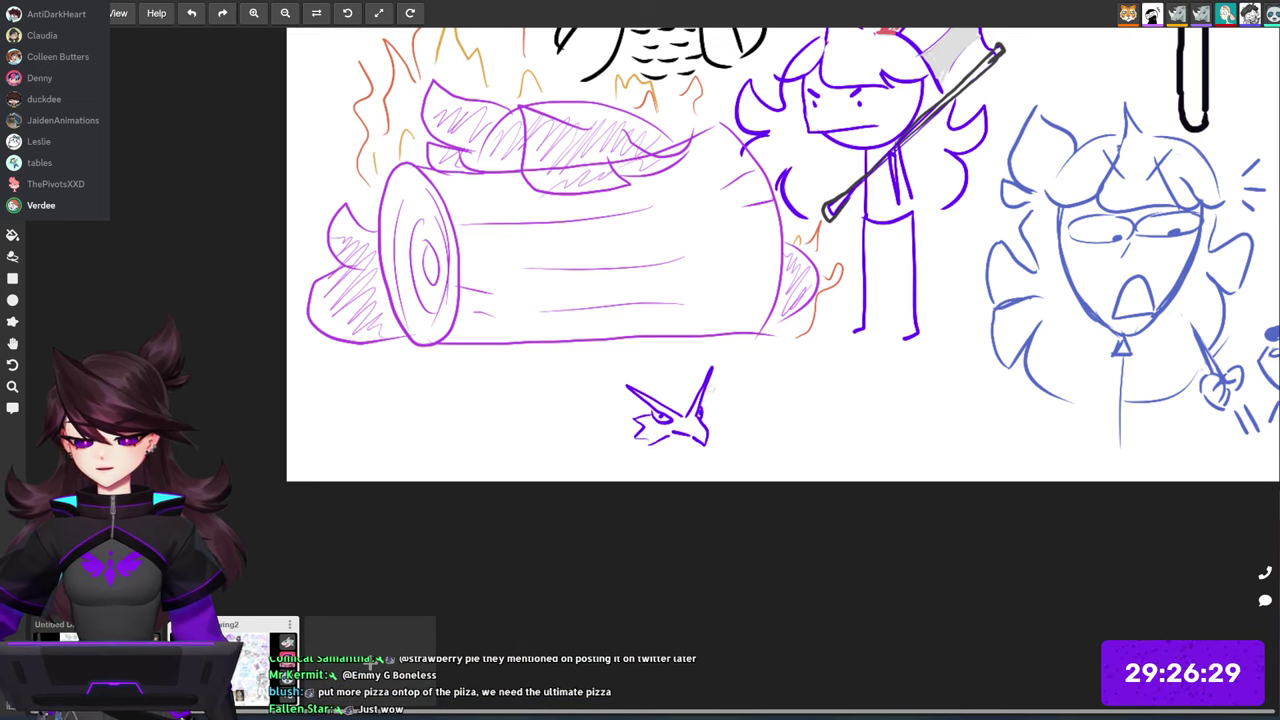
left_click_drag(625, 396, 583, 455)
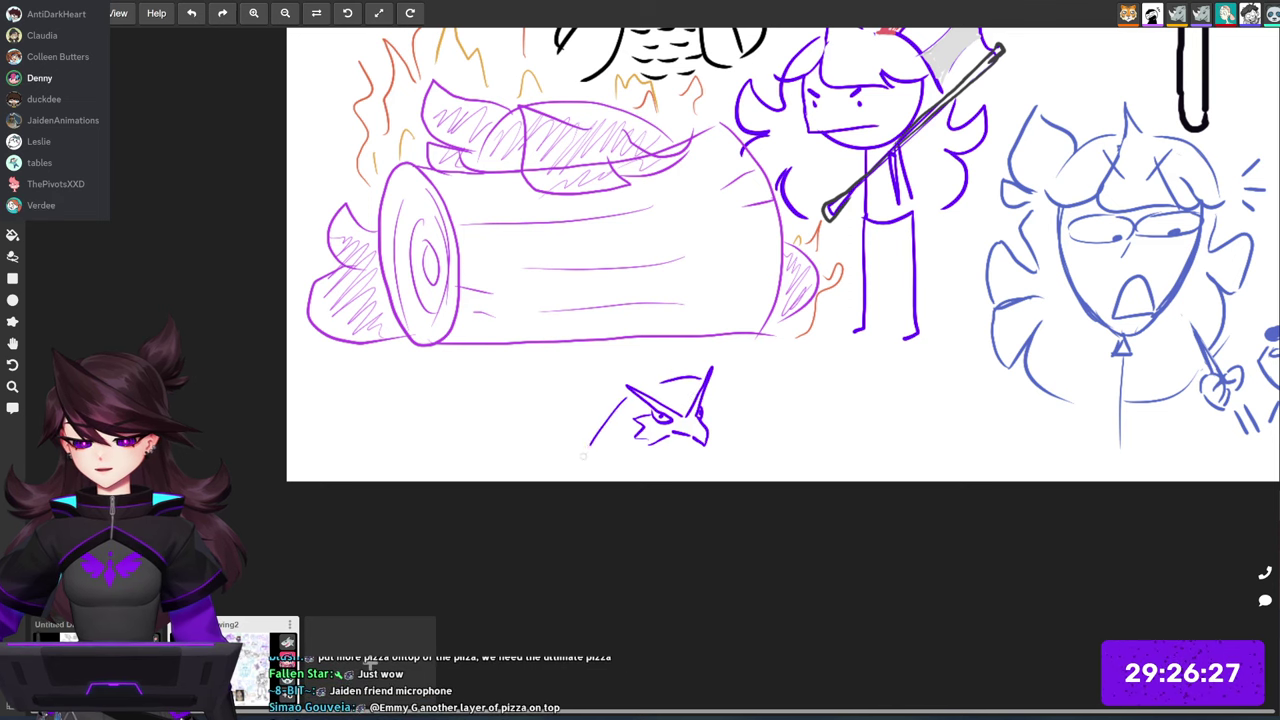
left_click_drag(758, 474, 761, 481)
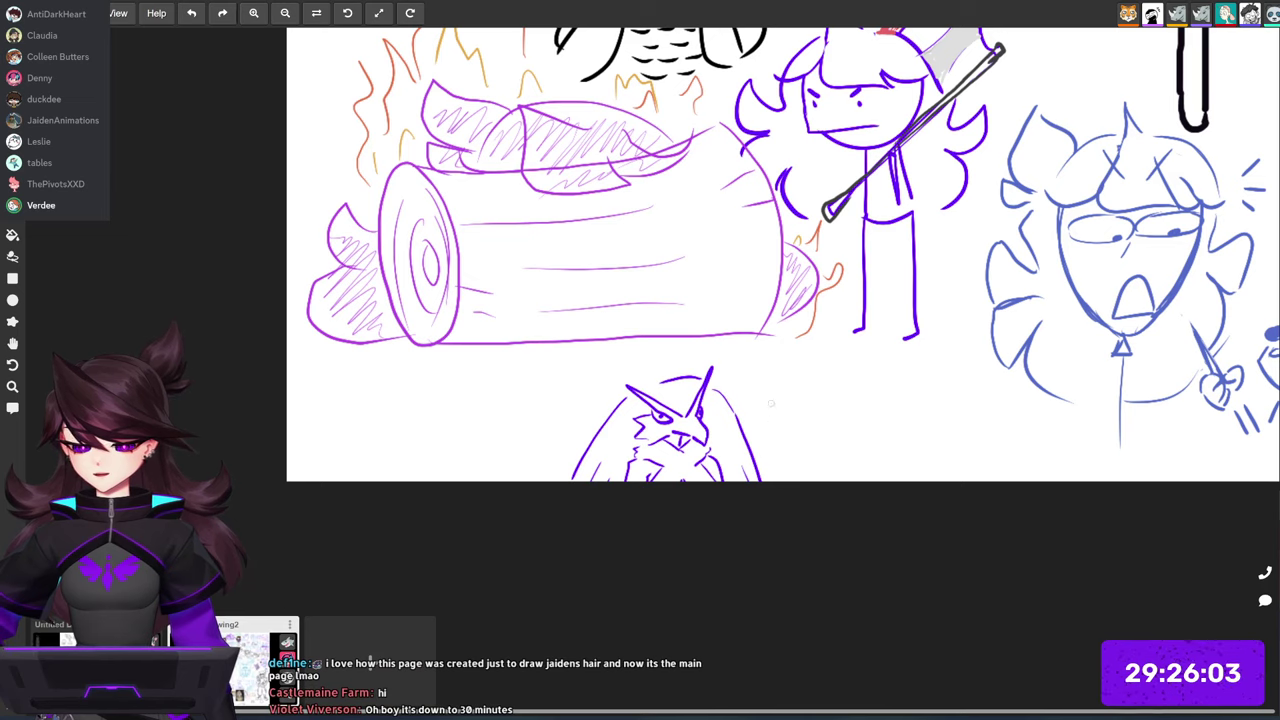
left_click_drag(794, 429, 817, 412)
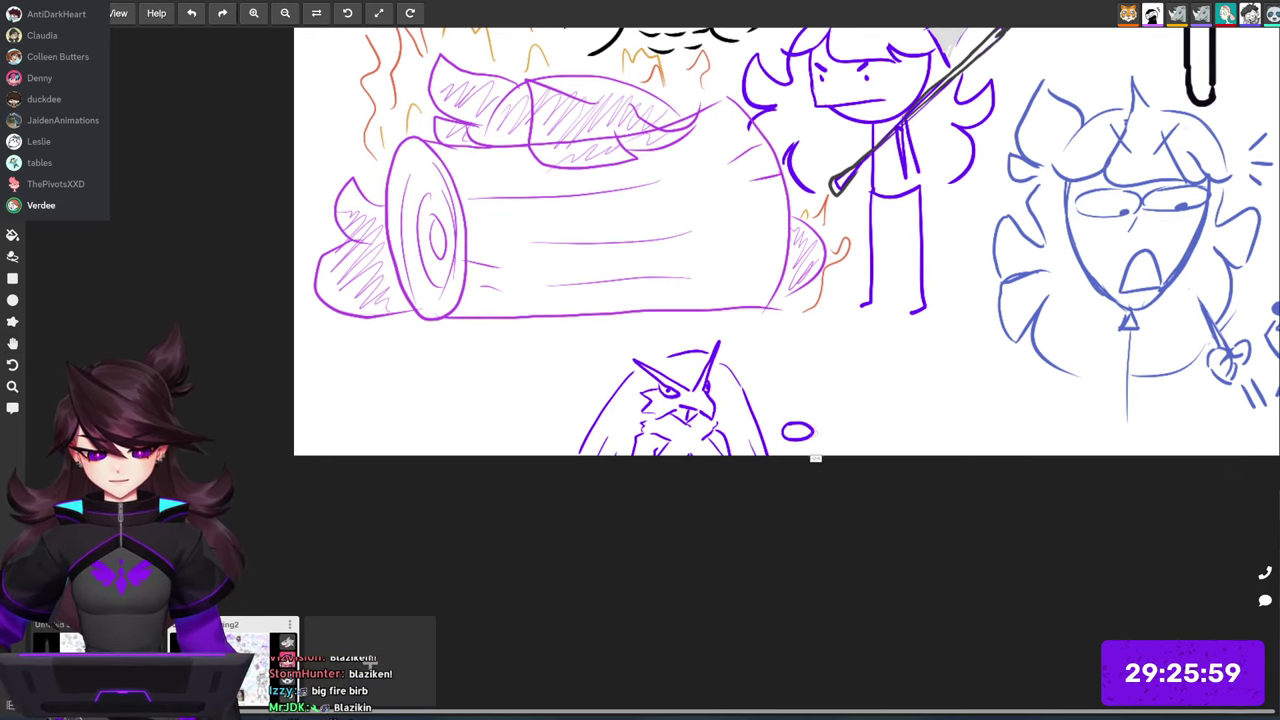
mouse_move(832, 427)
left_mouse_down()
mouse_move(838, 443)
mouse_move(828, 426)
left_mouse_up()
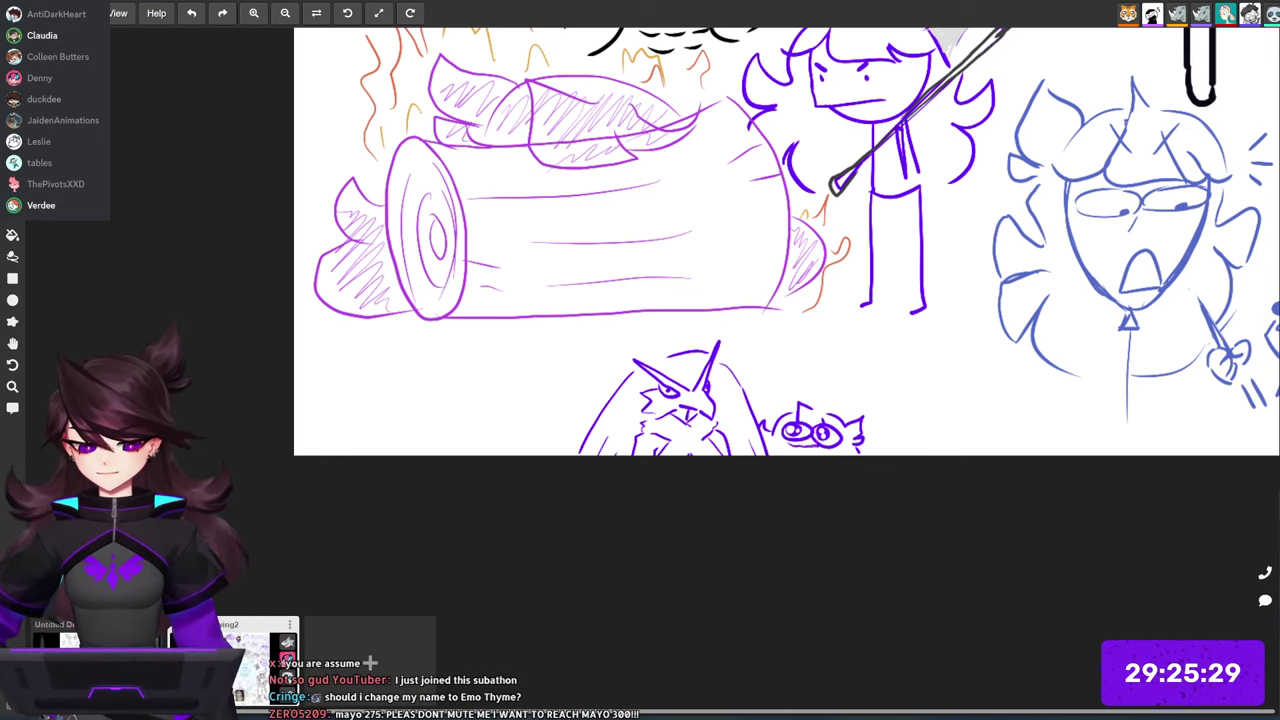
left_click_drag(897, 398, 938, 423)
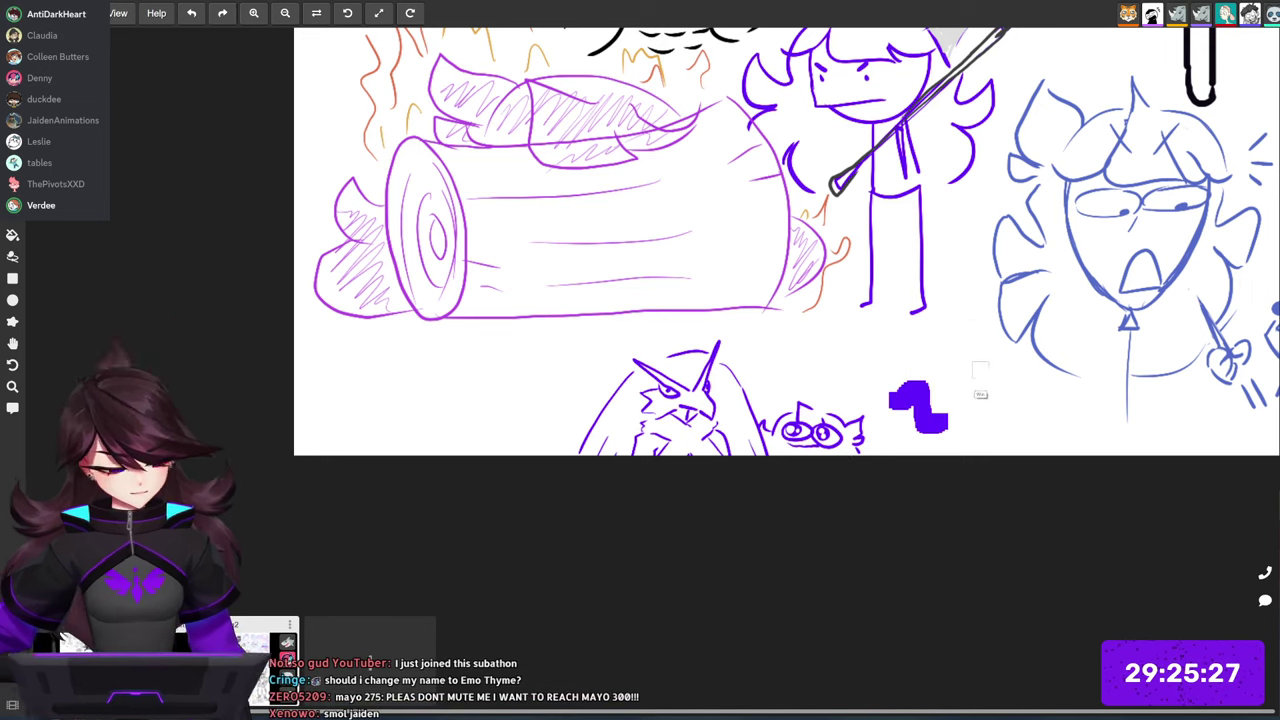
key("super+x")
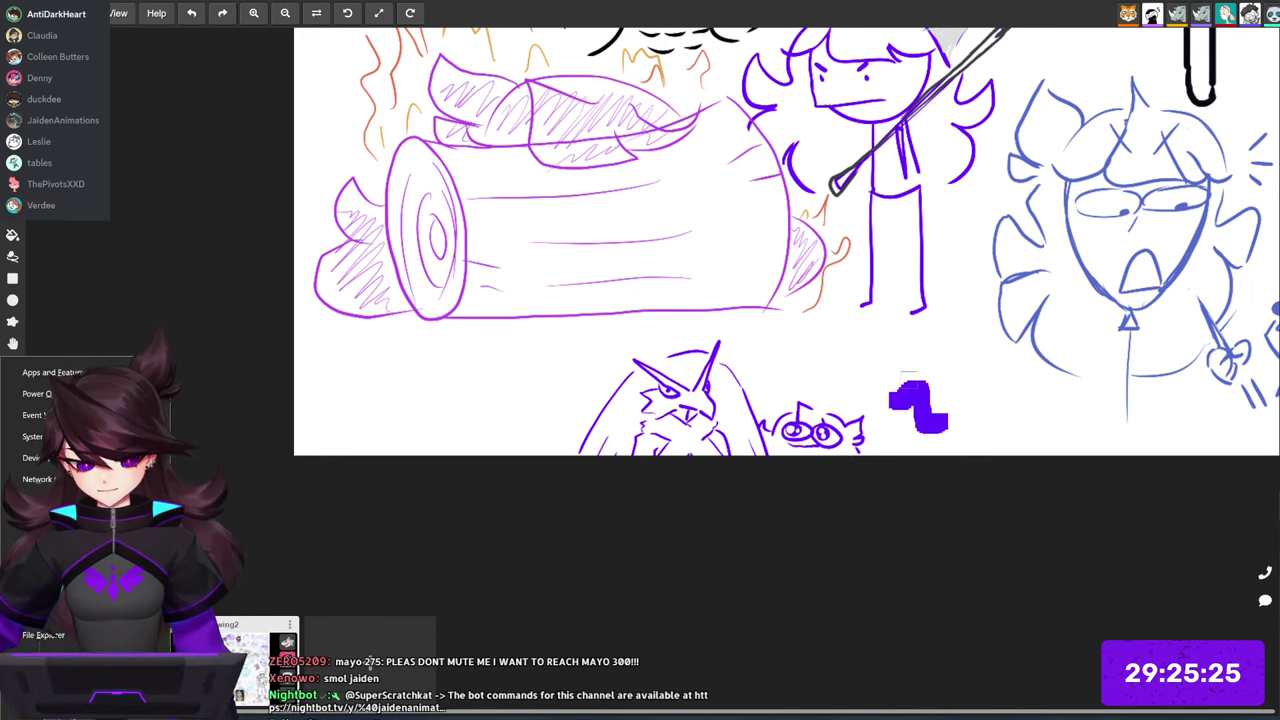
key("Escape")
key("ctrl+z")
Step: Look over the other artists' sketches across the shared canvas, examining the "I drank all the mayo" bird and the "Time for bed" doodle up close
scroll(1031, 367, "down", 6)
left_click_drag(1031, 367, 597, 517)
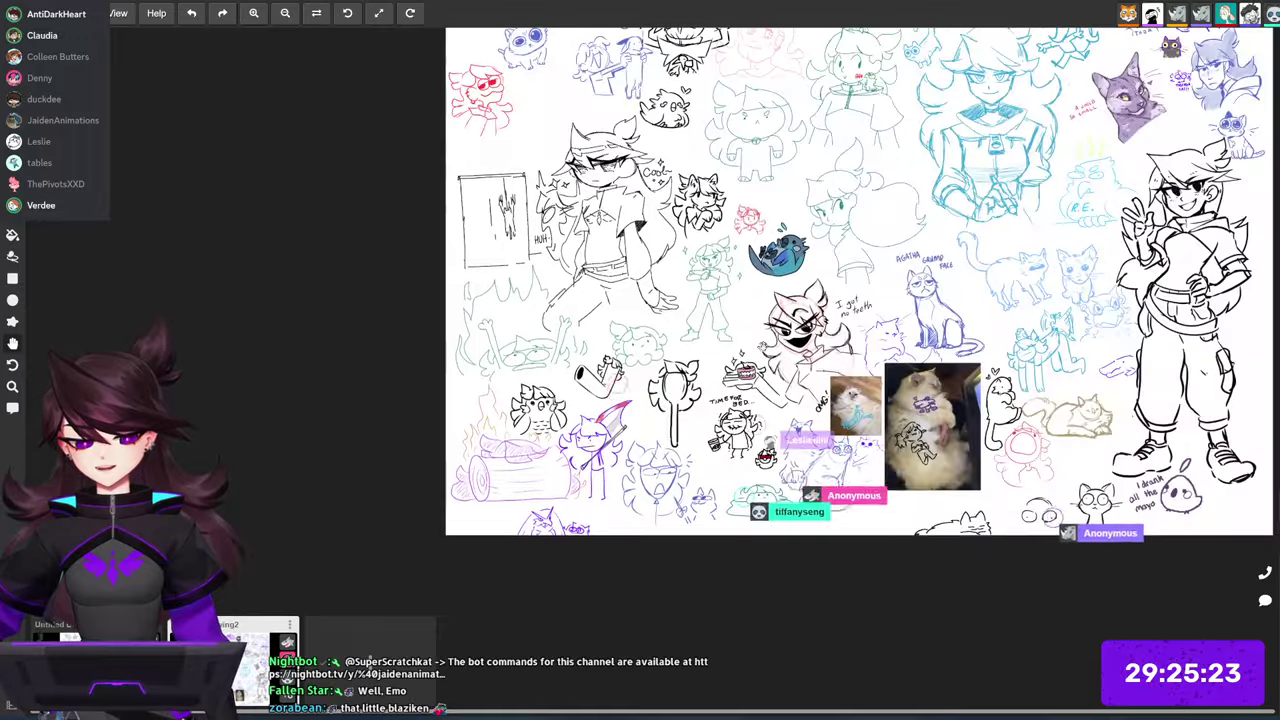
left_click_drag(859, 300, 637, 361)
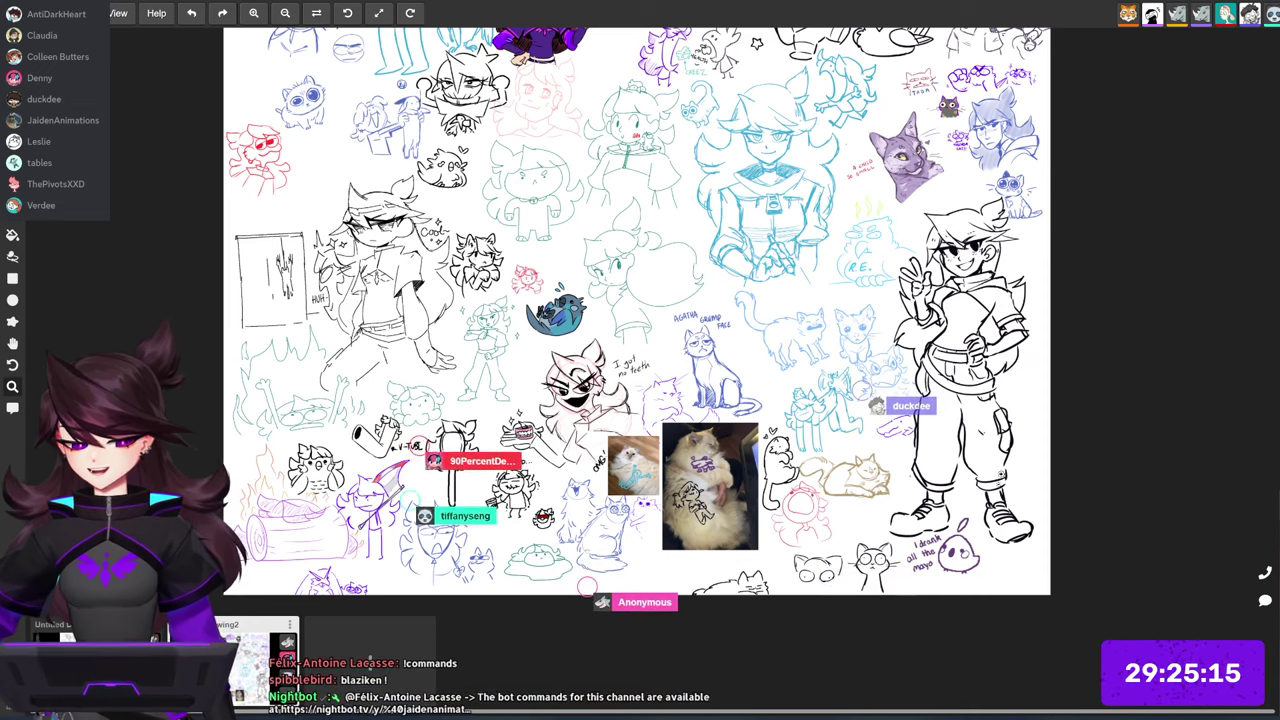
left_click_drag(960, 548, 793, 408)
scroll(795, 410, "up", 8)
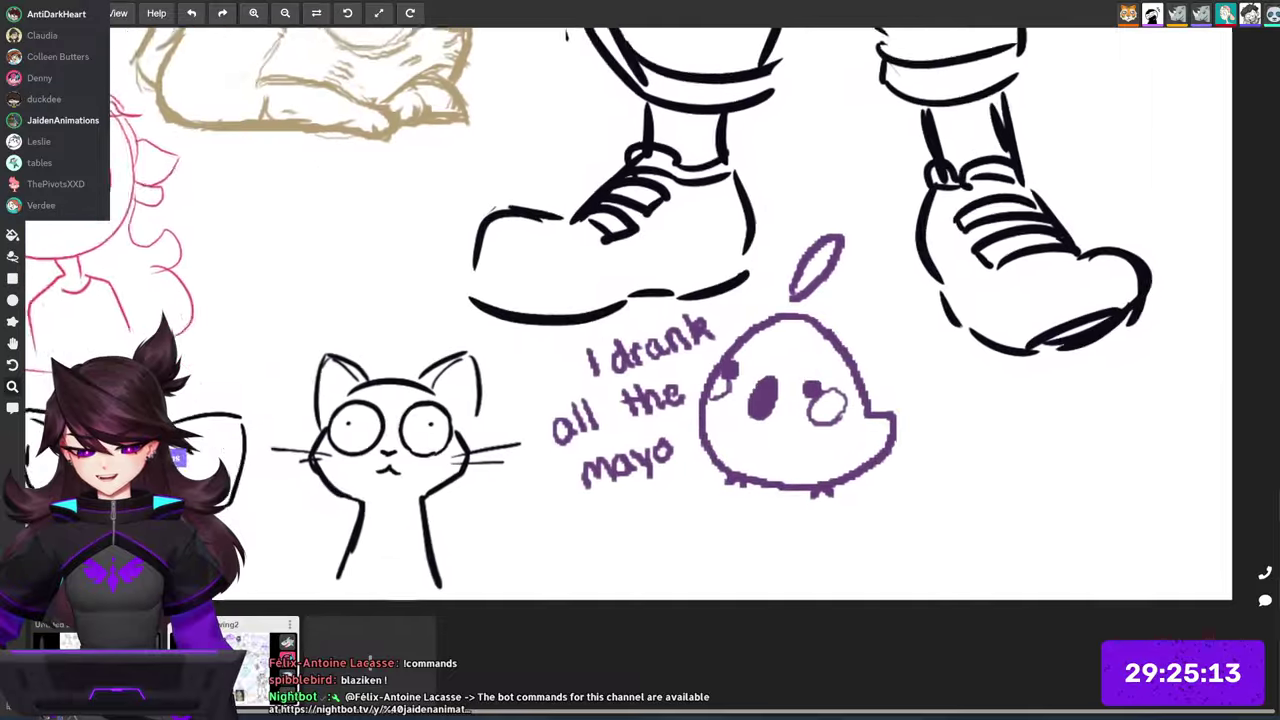
left_click_drag(1045, 450, 1089, 452)
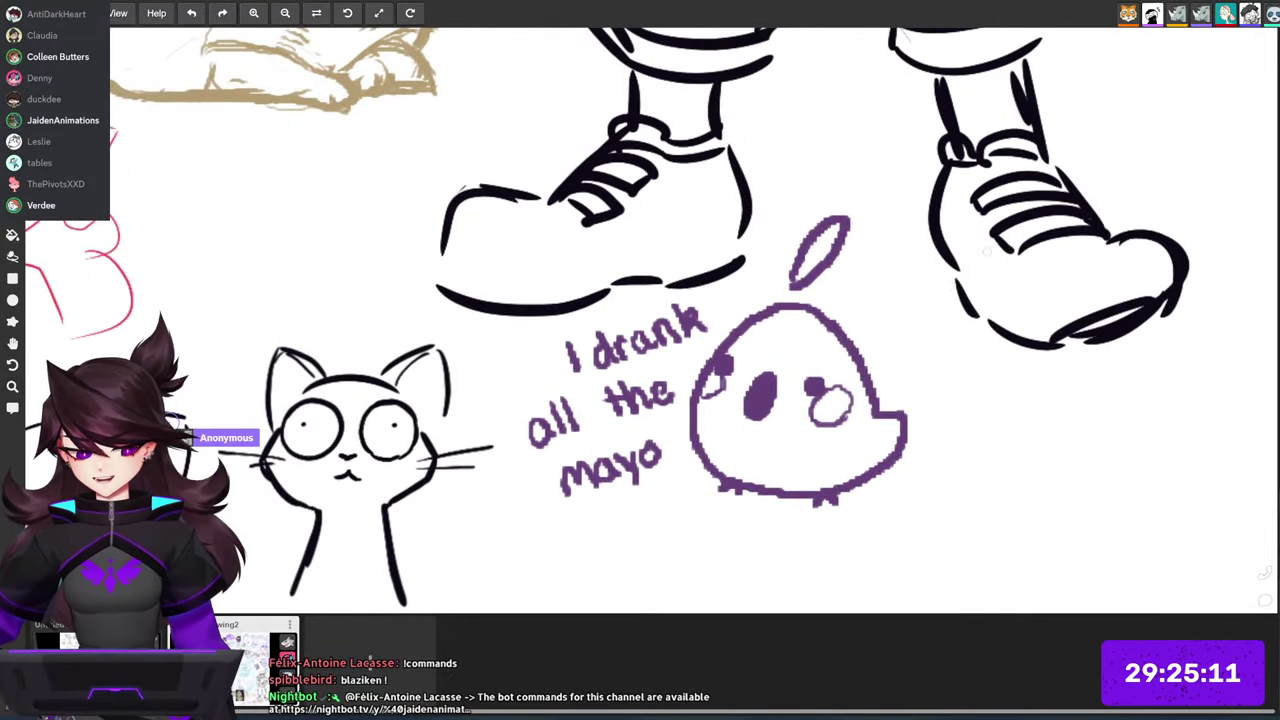
scroll(993, 465, "down", 8)
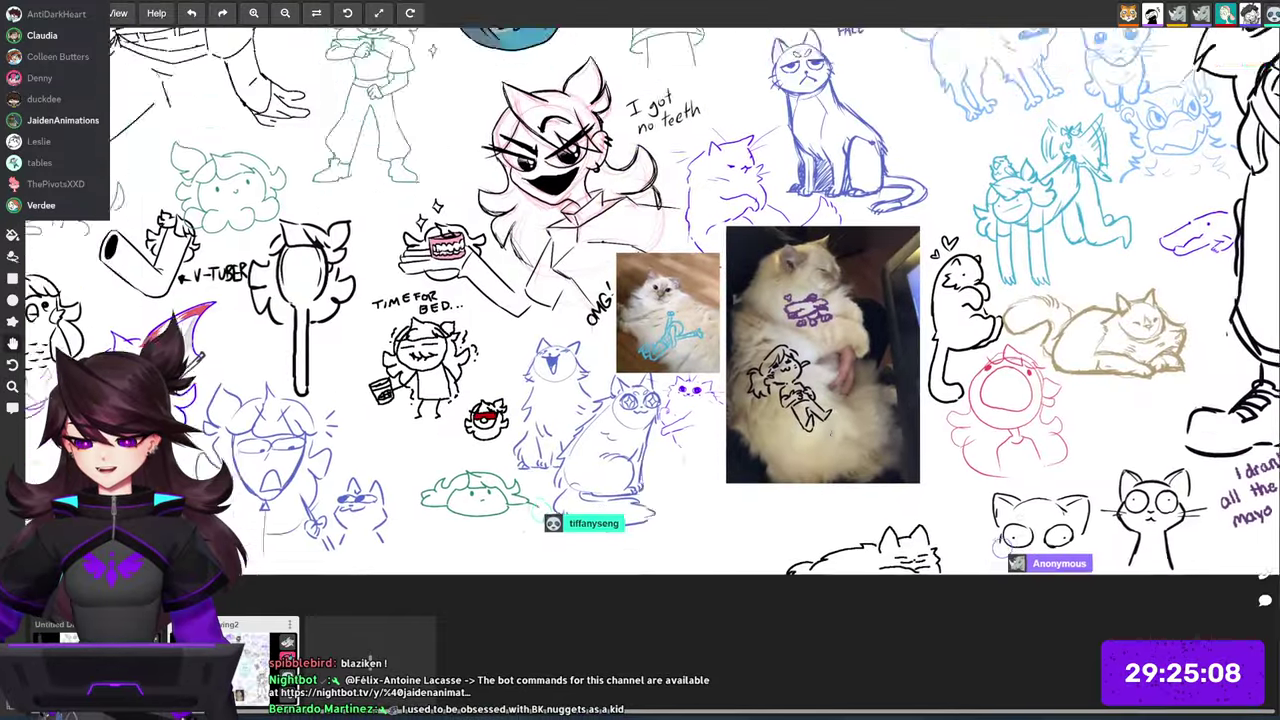
left_click_drag(596, 518, 886, 549)
scroll(836, 409, "up", 5)
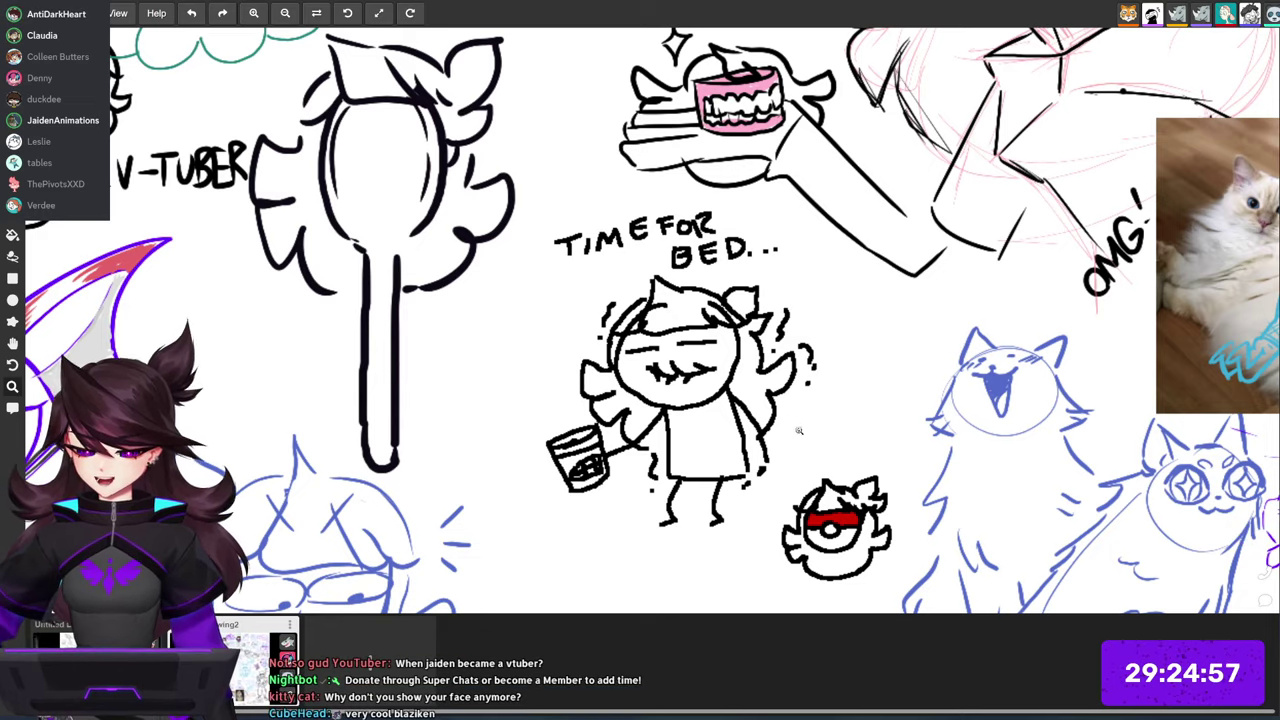
scroll(810, 440, "down", 5)
left_click_drag(866, 495, 795, 425)
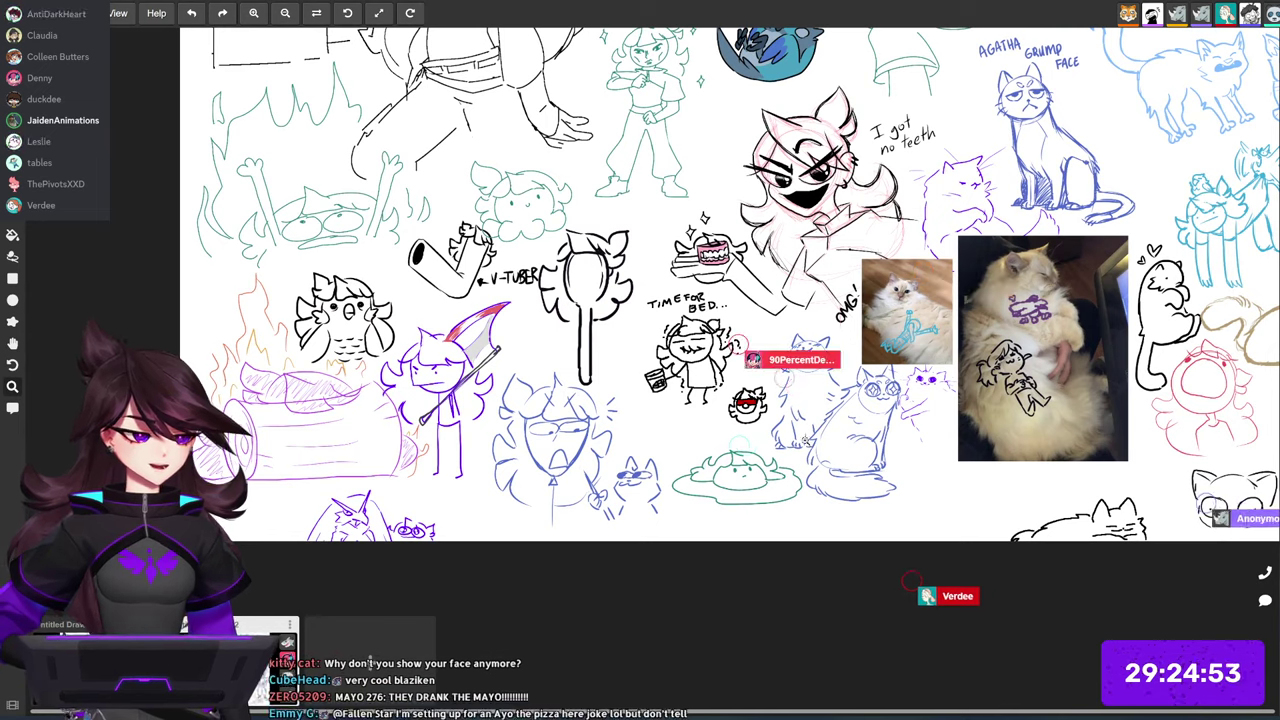
scroll(579, 468, "right", 3)
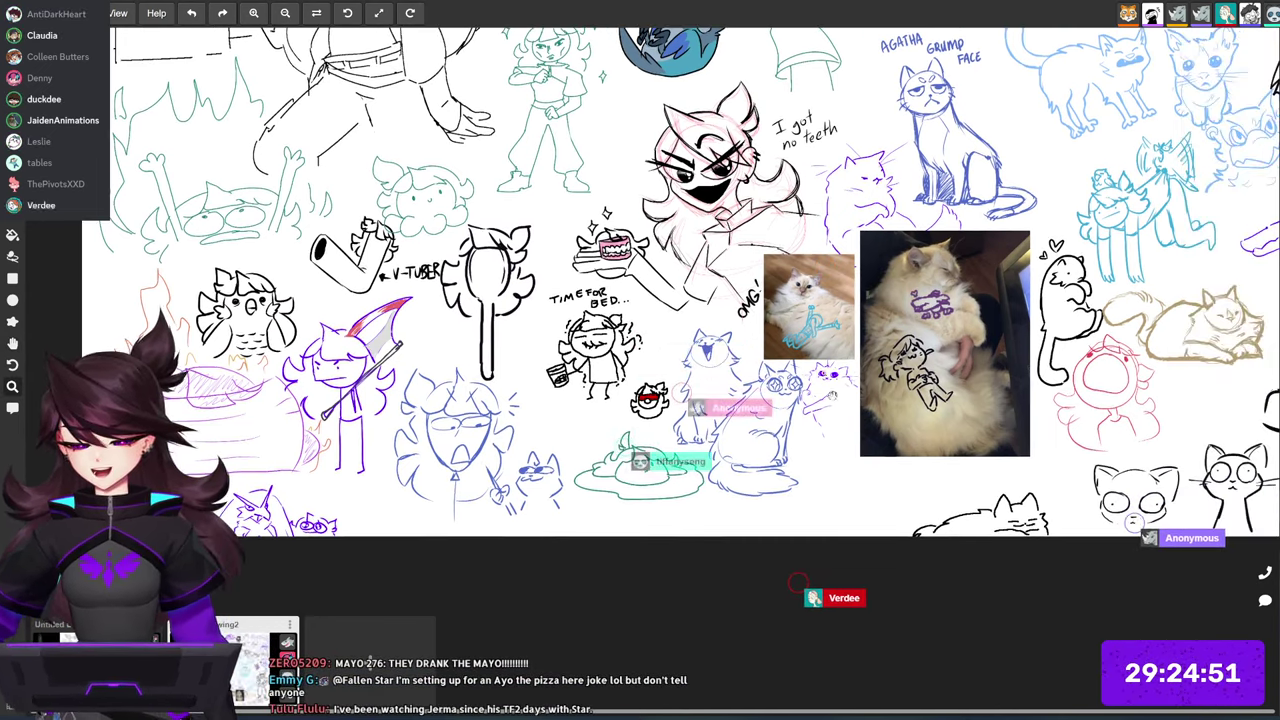
scroll(579, 468, "up", 2)
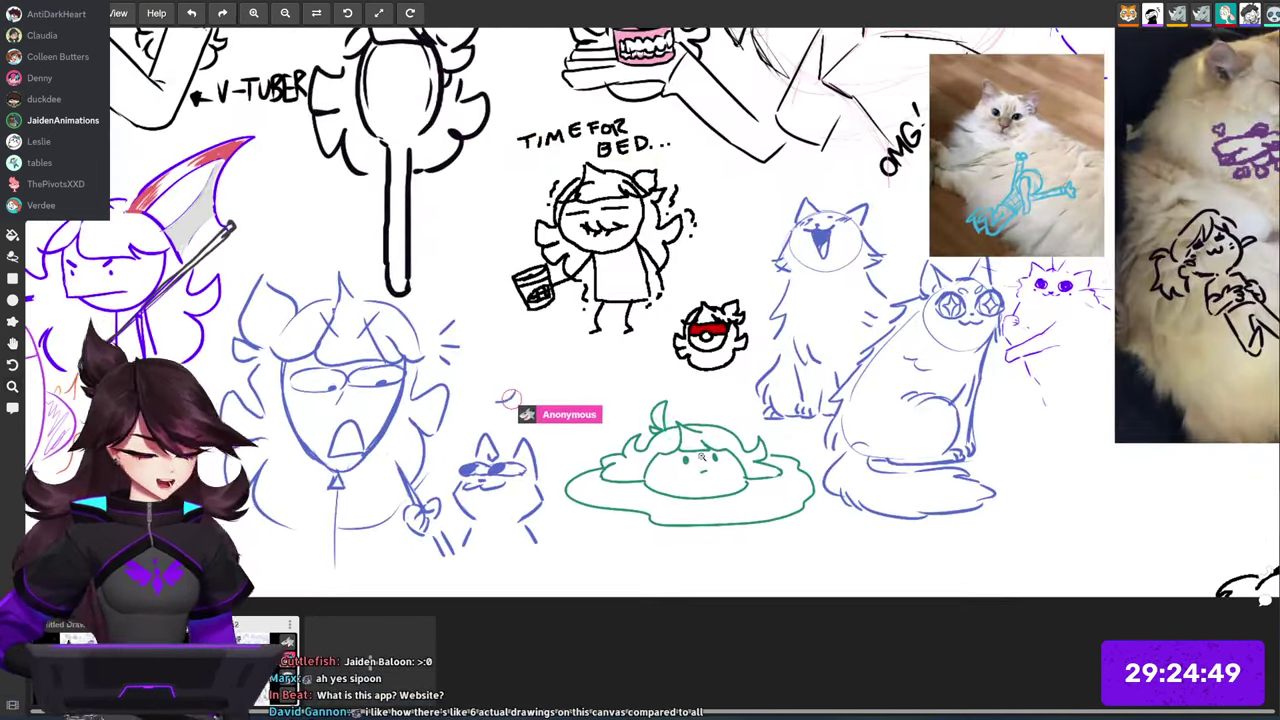
Step: Draw a round purple head with dot eyes, a wrinkled mouth and swept bangs below the axe-wielding figure, near the canvas edge
scroll(579, 468, "up", 1)
left_click_drag(260, 538, 846, 246)
left_click_drag(846, 246, 1024, 279)
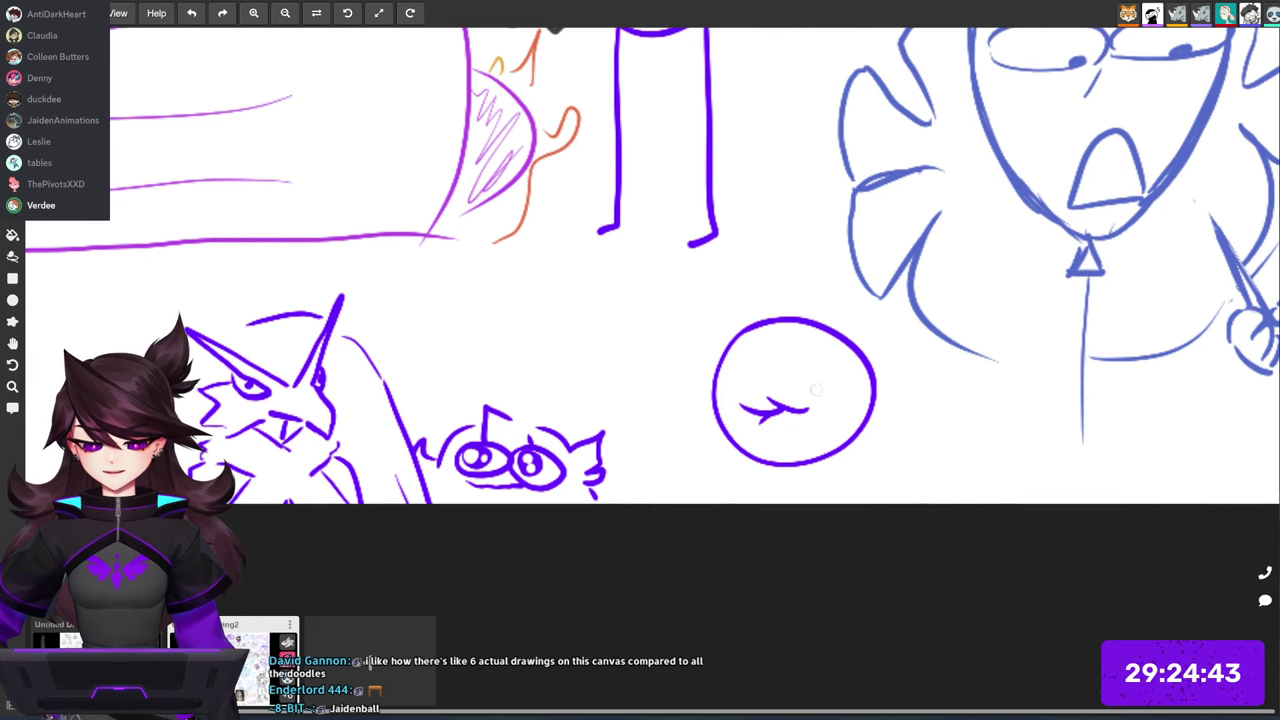
left_click_drag(820, 403, 822, 384)
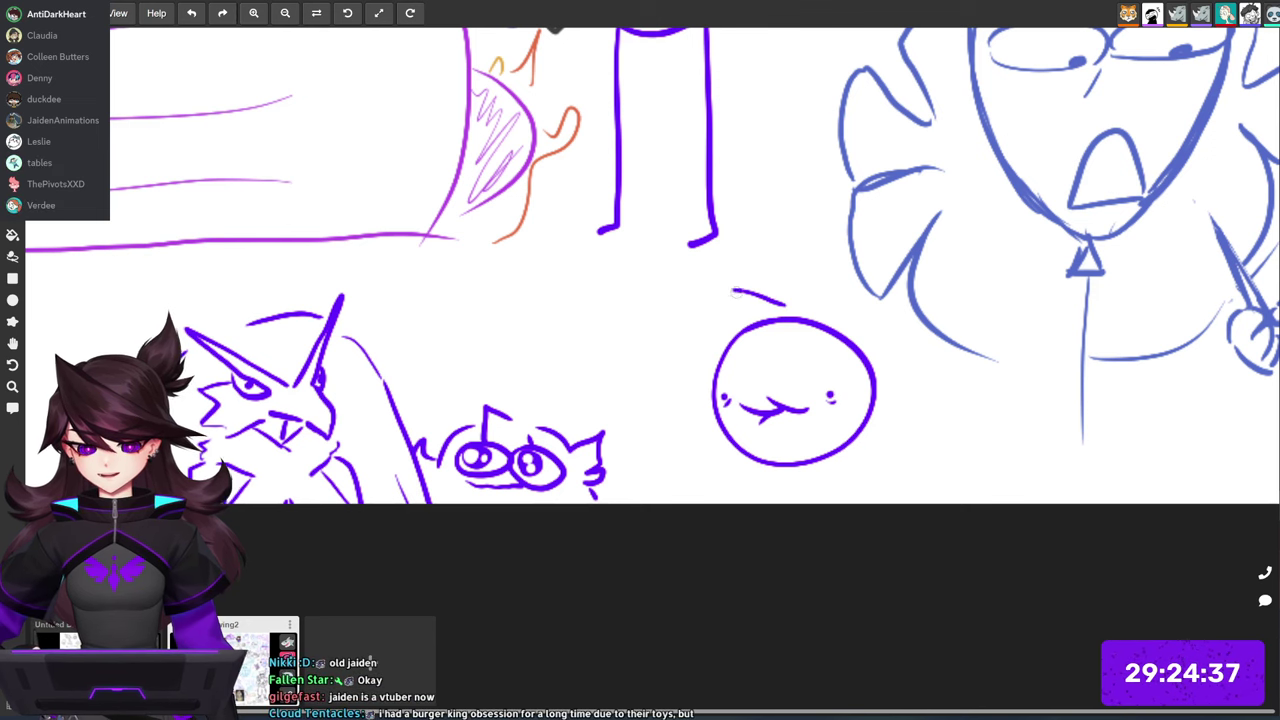
mouse_move(799, 338)
left_mouse_down()
mouse_move(828, 386)
mouse_move(884, 376)
left_mouse_up()
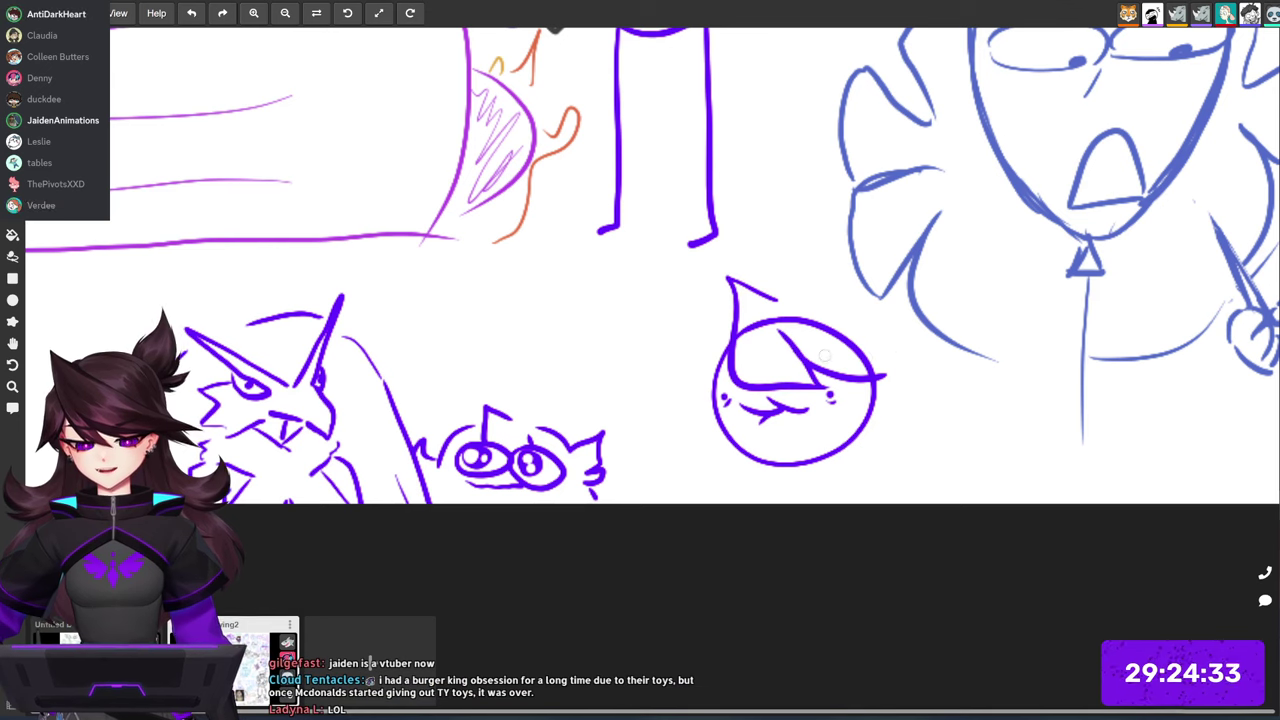
left_click_drag(678, 382, 729, 366)
Step: Give the wrinkled round-headed character wavy side hair, a ponytail tuft and body lines running down to the canvas edge
mouse_move(817, 461)
left_mouse_down()
mouse_move(823, 503)
mouse_move(884, 502)
left_mouse_up()
left_click_drag(810, 467, 757, 490)
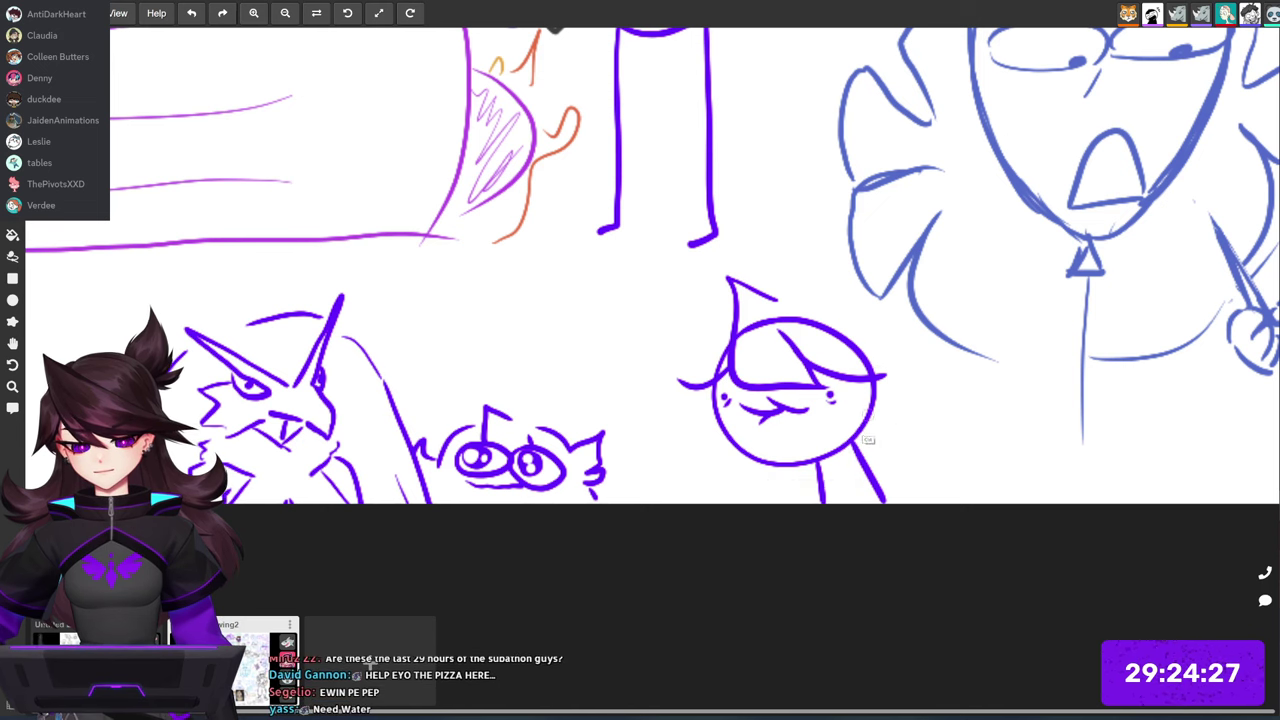
key("ctrl+z")
left_click_drag(823, 487, 825, 502)
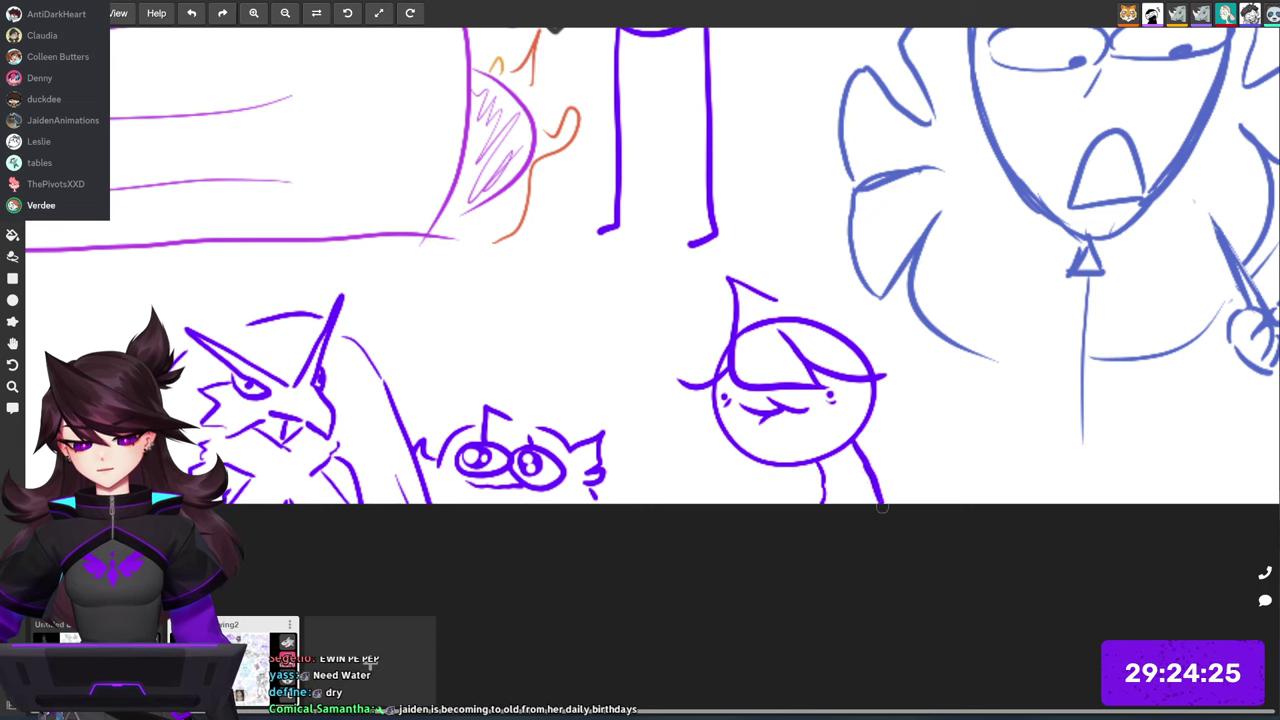
mouse_move(856, 461)
left_mouse_down()
mouse_move(845, 490)
mouse_move(854, 483)
mouse_move(809, 474)
mouse_move(777, 485)
left_mouse_up()
key("ctrl+z")
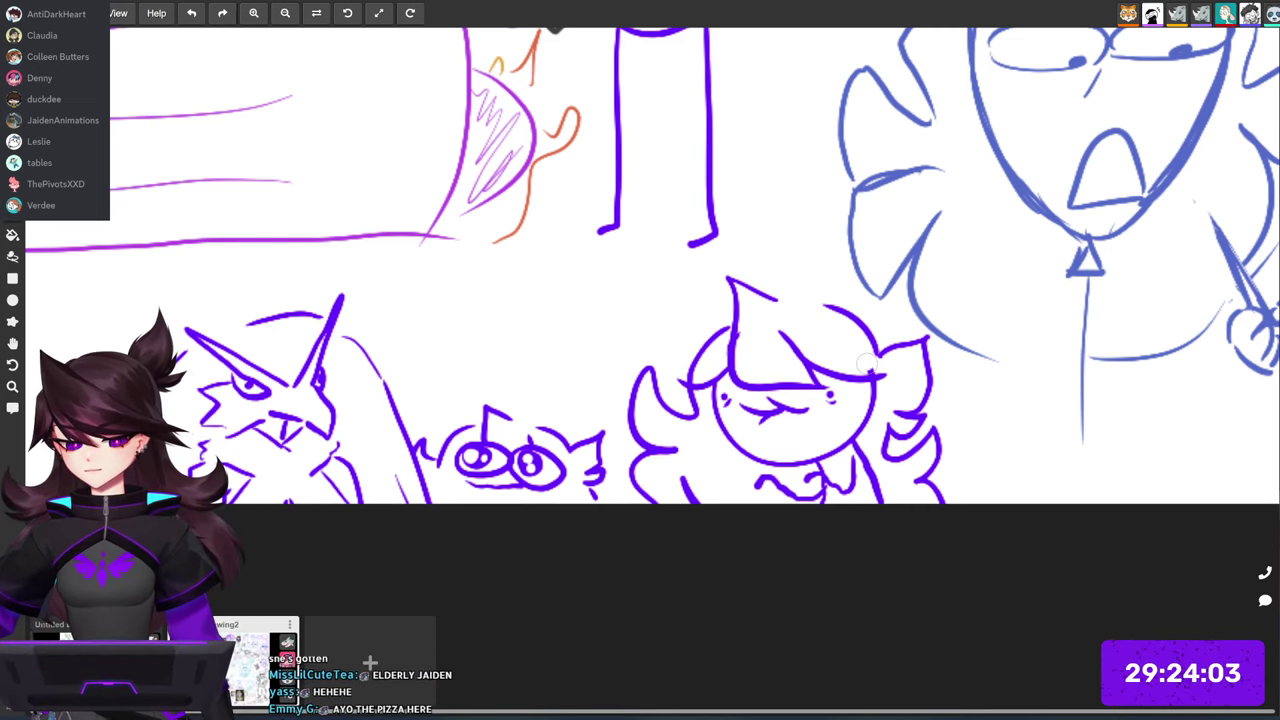
Step: Draw a small angry purple bird figure between the green standing character and the "I got no teeth" portrait
scroll(912, 352, "down", 6)
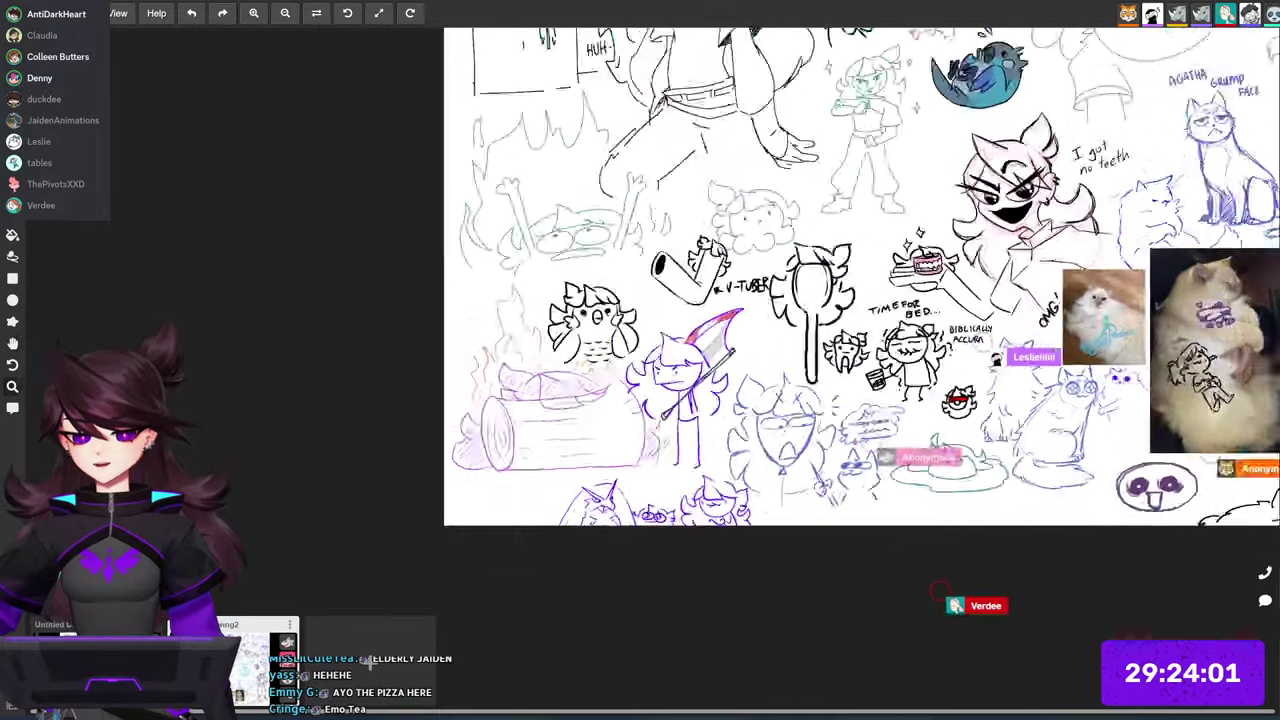
scroll(785, 377, "up", 5)
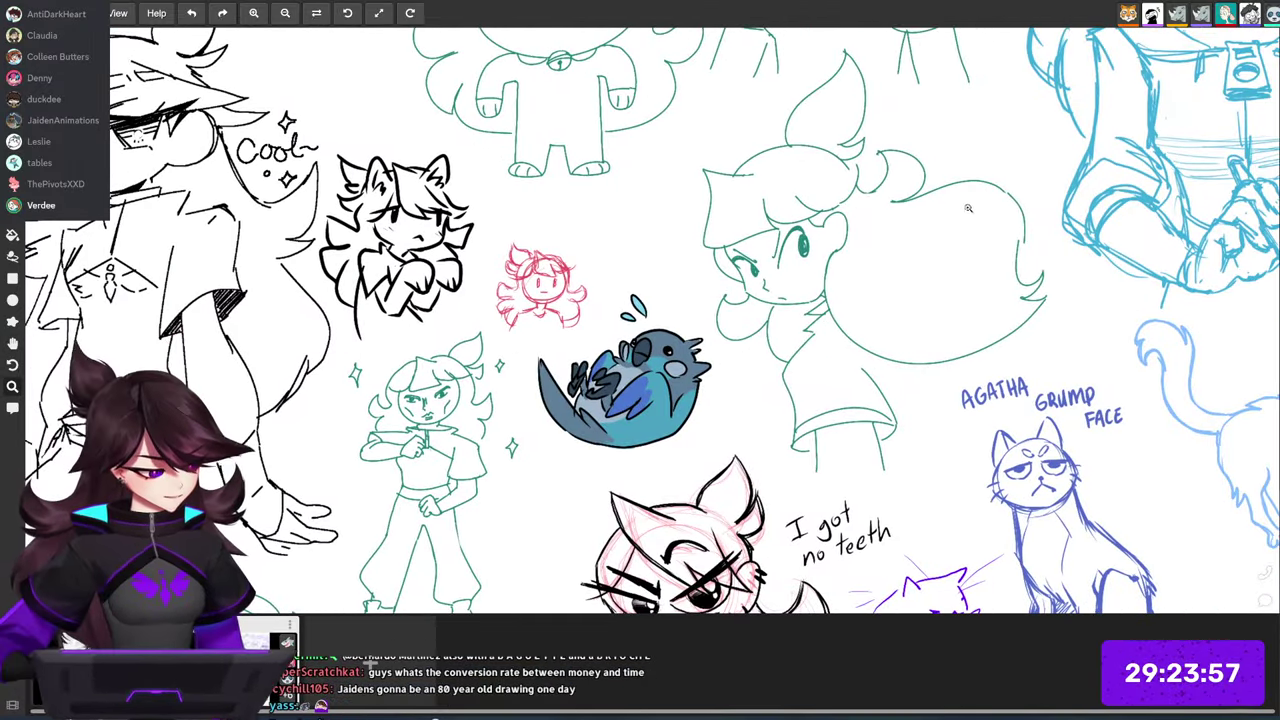
key("space")
left_click_drag(900, 500, 1095, 325)
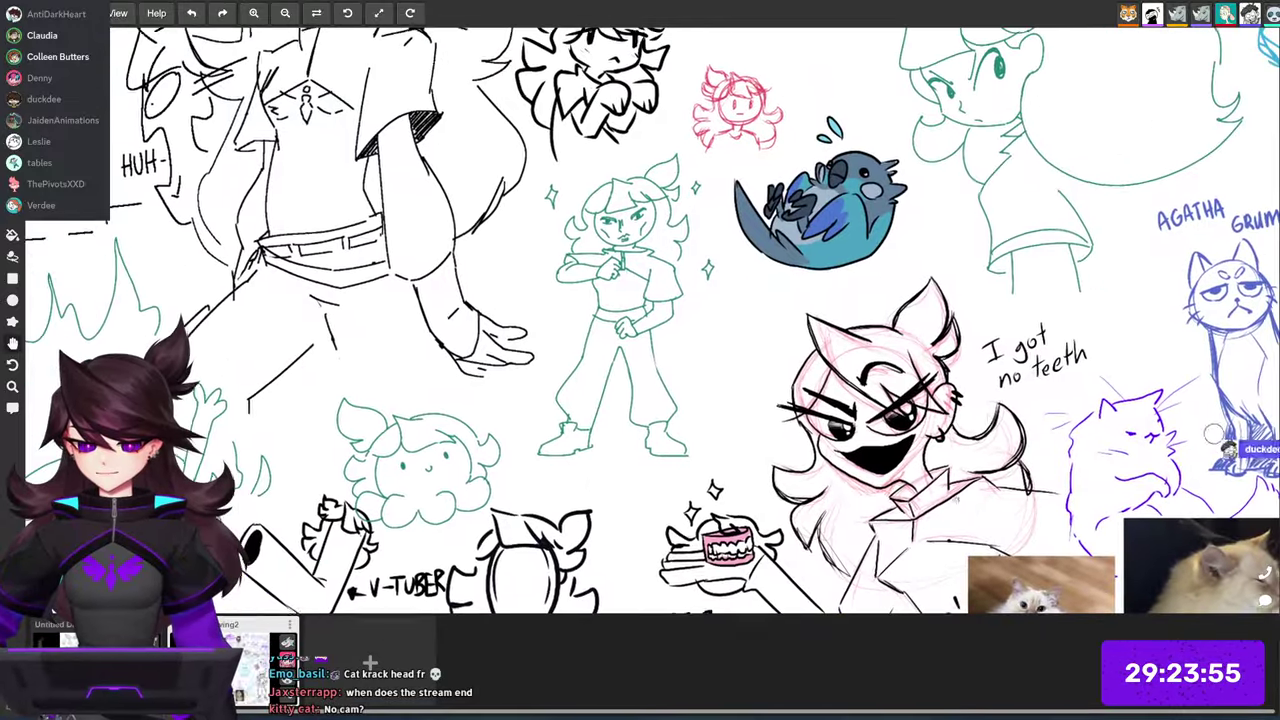
scroll(831, 355, "up", 3)
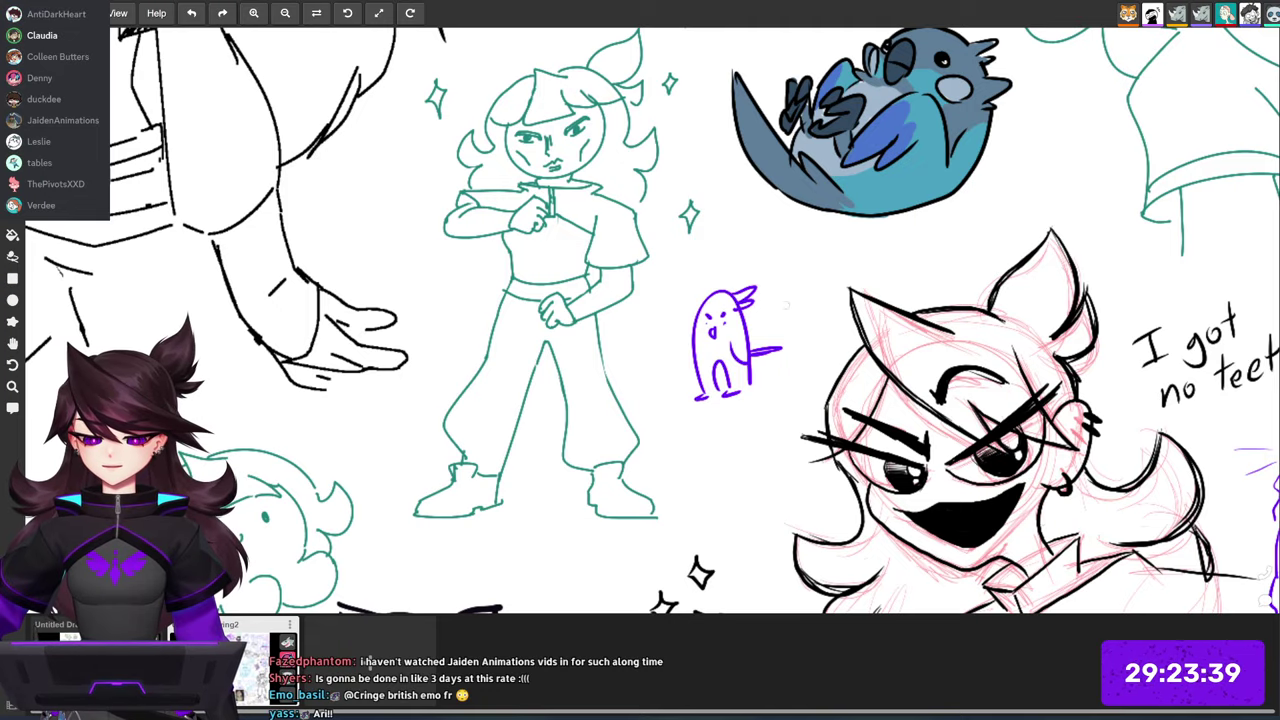
Step: Draw a round purple creature with ringed eyes, a hatched strip on its head and a curled tail beneath the fried-egg character
scroll(786, 305, "down", 4)
mouse_move(1162, 562)
left_mouse_down()
mouse_move(945, 437)
mouse_move(754, 251)
mouse_move(733, 274)
left_mouse_up()
scroll(945, 437, "down", 2)
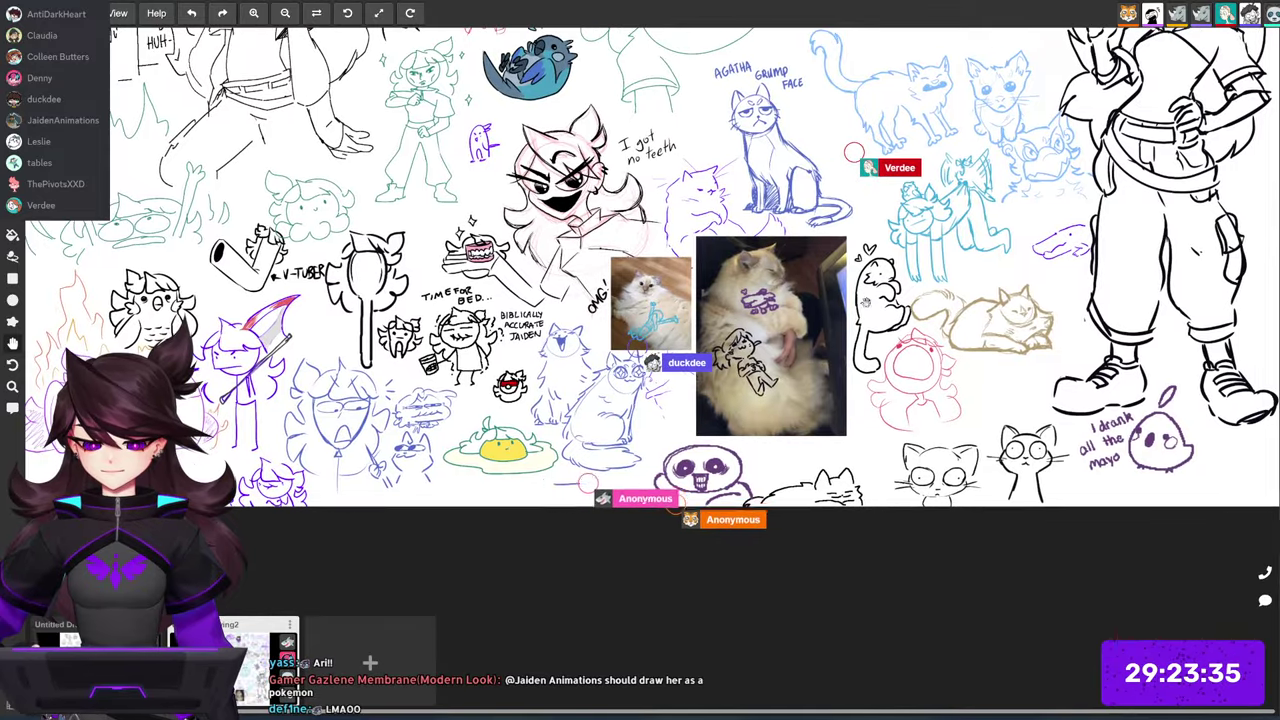
left_click_drag(866, 302, 850, 316)
left_click_drag(622, 338, 667, 410)
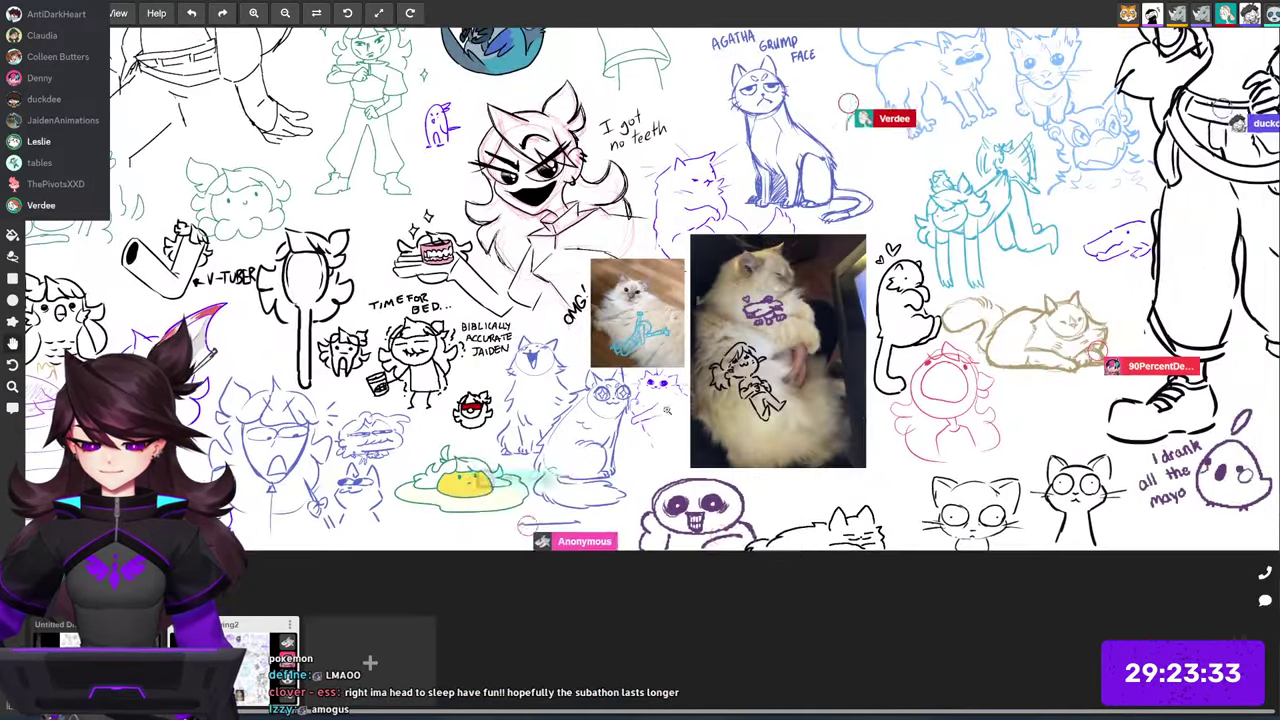
scroll(666, 409, "up", 4)
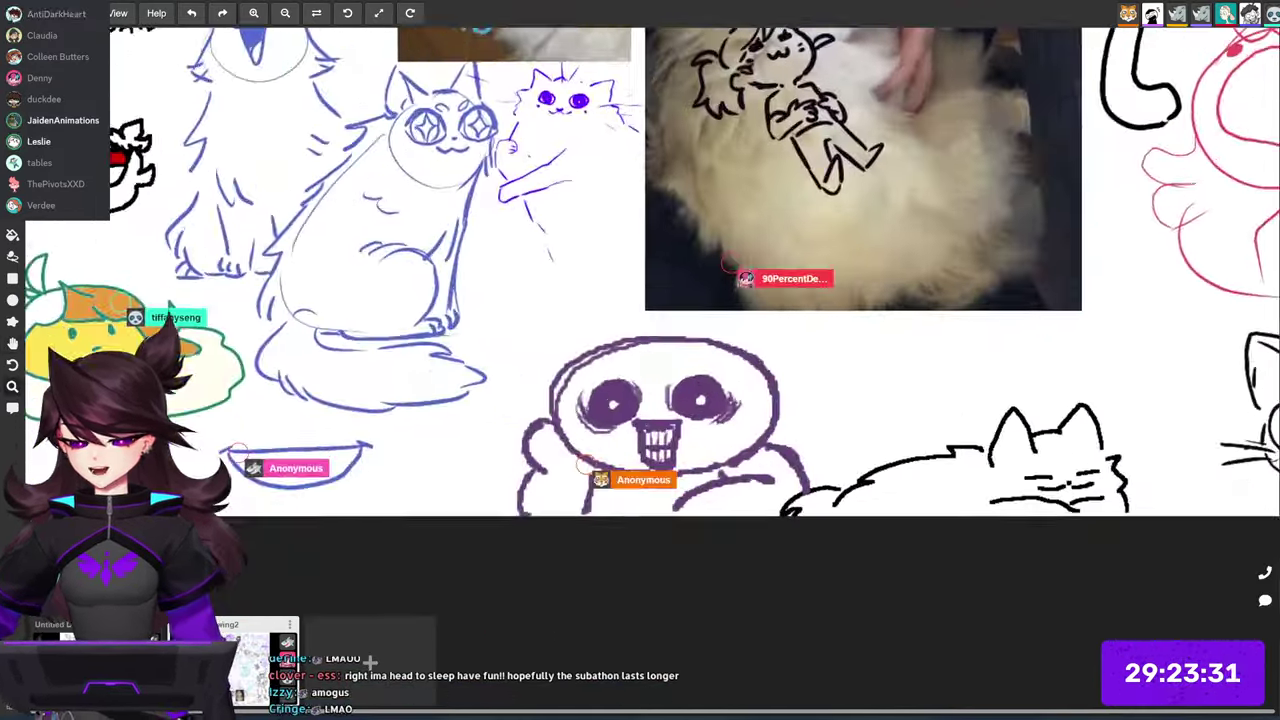
left_click_drag(866, 446, 875, 447)
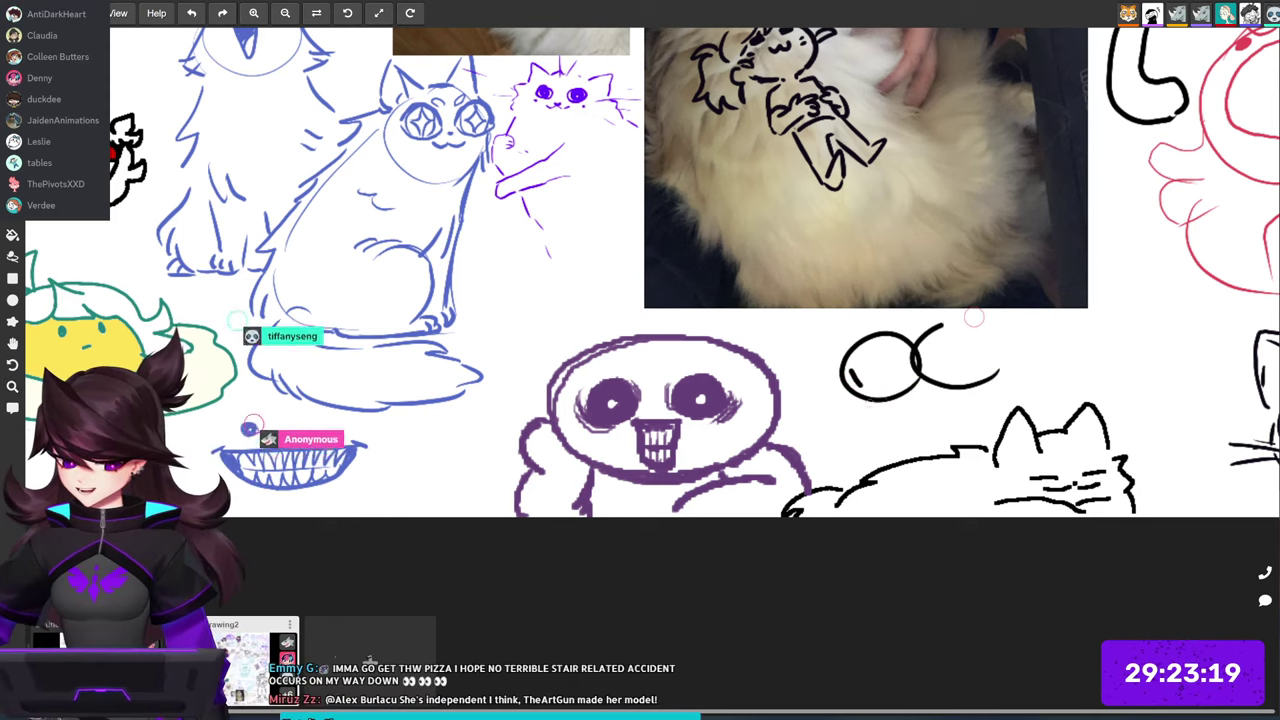
left_click_drag(437, 446, 798, 405)
left_click_drag(715, 363, 1233, 357)
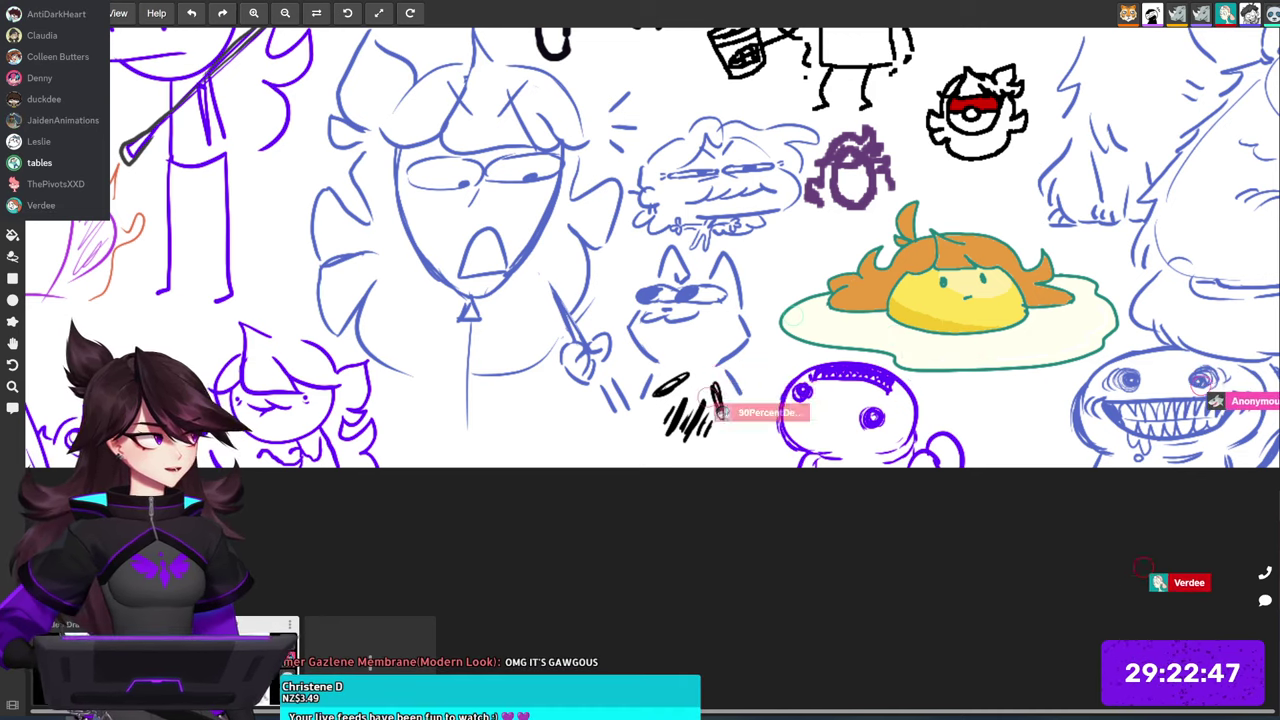
Step: Look over the other artists' doodles around the fried-egg character and across the rest of the shared canvas
left_click_drag(760, 260, 525, 276)
left_click_drag(695, 345, 726, 368)
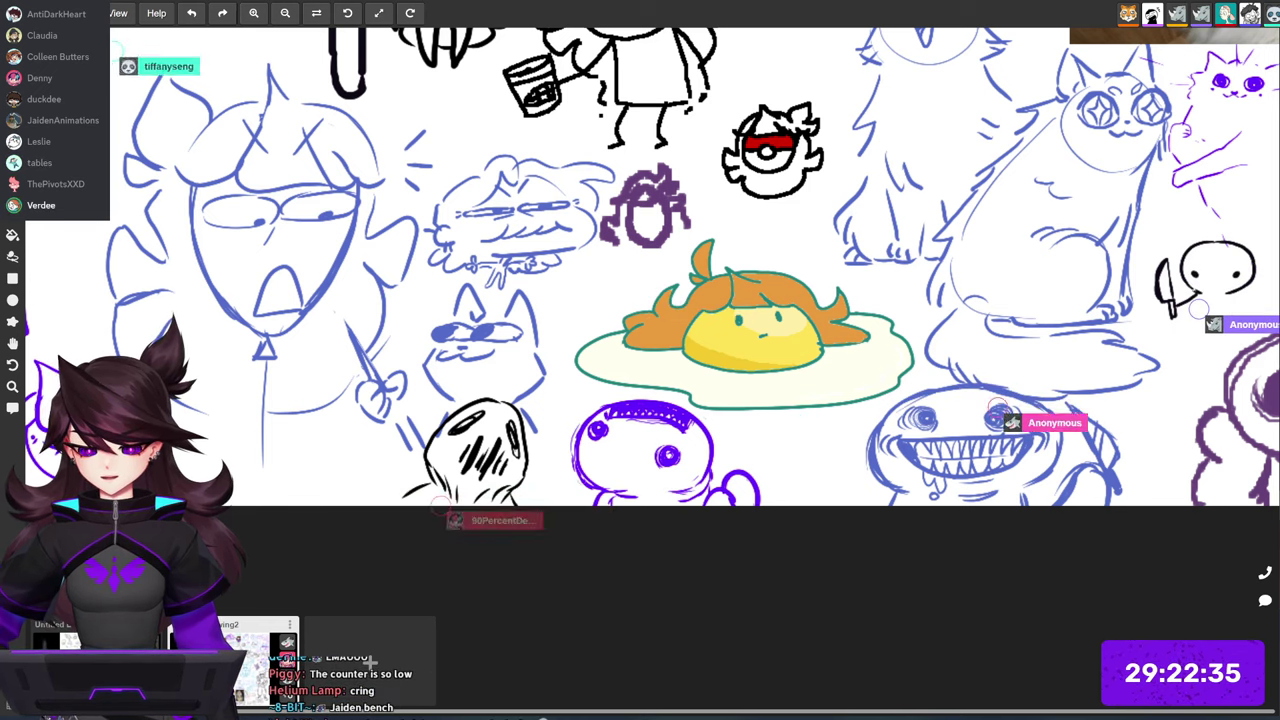
scroll(890, 383, "down", 2)
left_click_drag(989, 310, 909, 374)
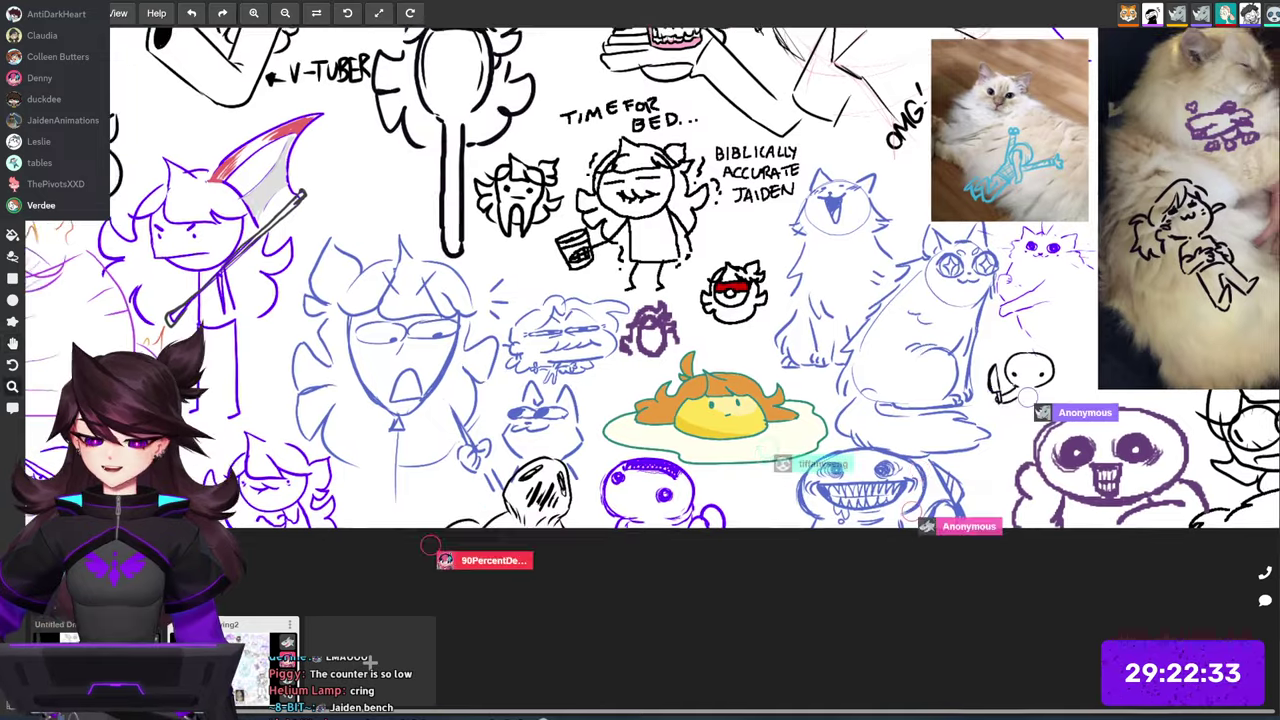
scroll(909, 374, "down", 2)
left_click_drag(1002, 298, 817, 342)
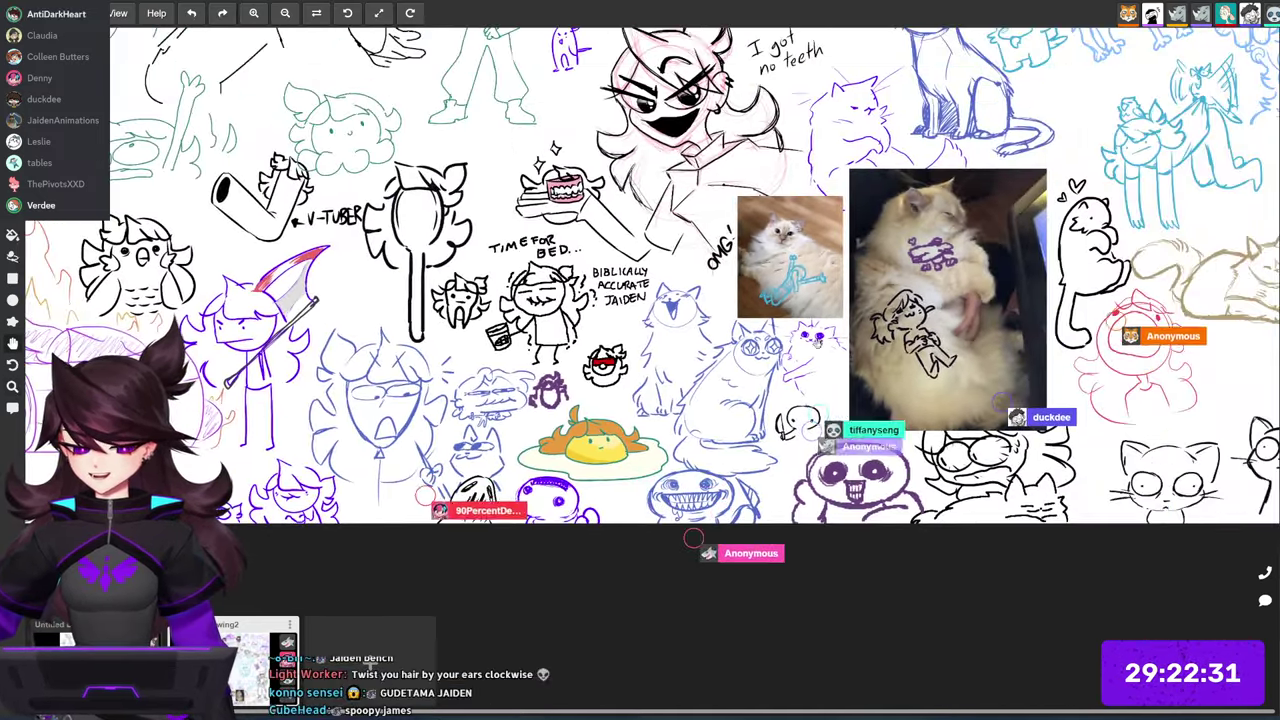
left_click_drag(1041, 195, 983, 300)
scroll(983, 300, "down", 5)
left_click_drag(1075, 201, 878, 322)
scroll(669, 531, "up", 5)
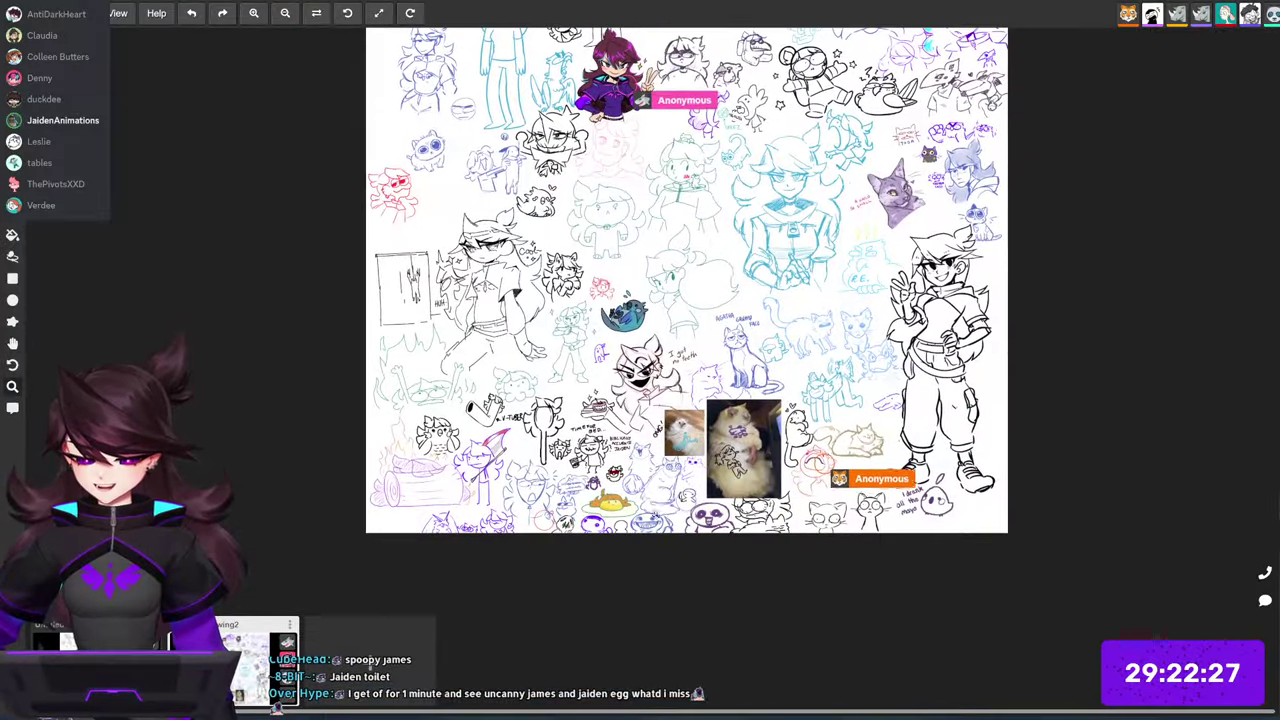
scroll(636, 352, "up", 6)
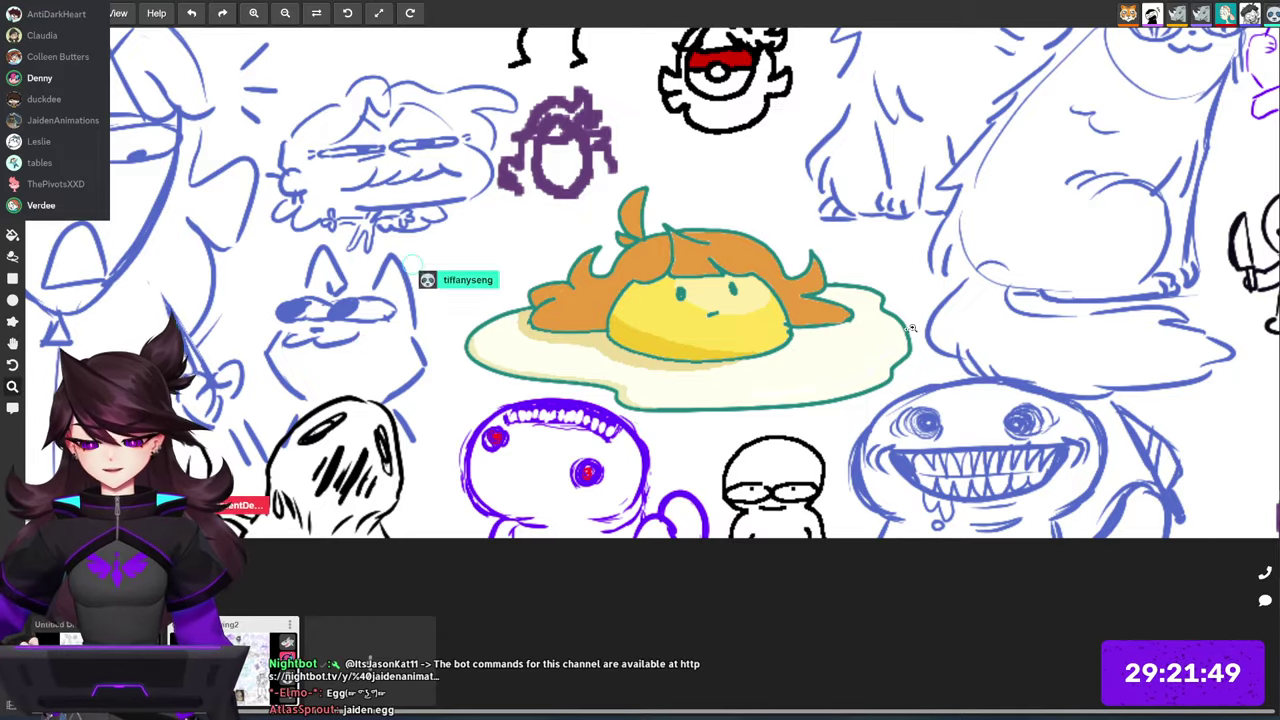
scroll(910, 328, "down", 5)
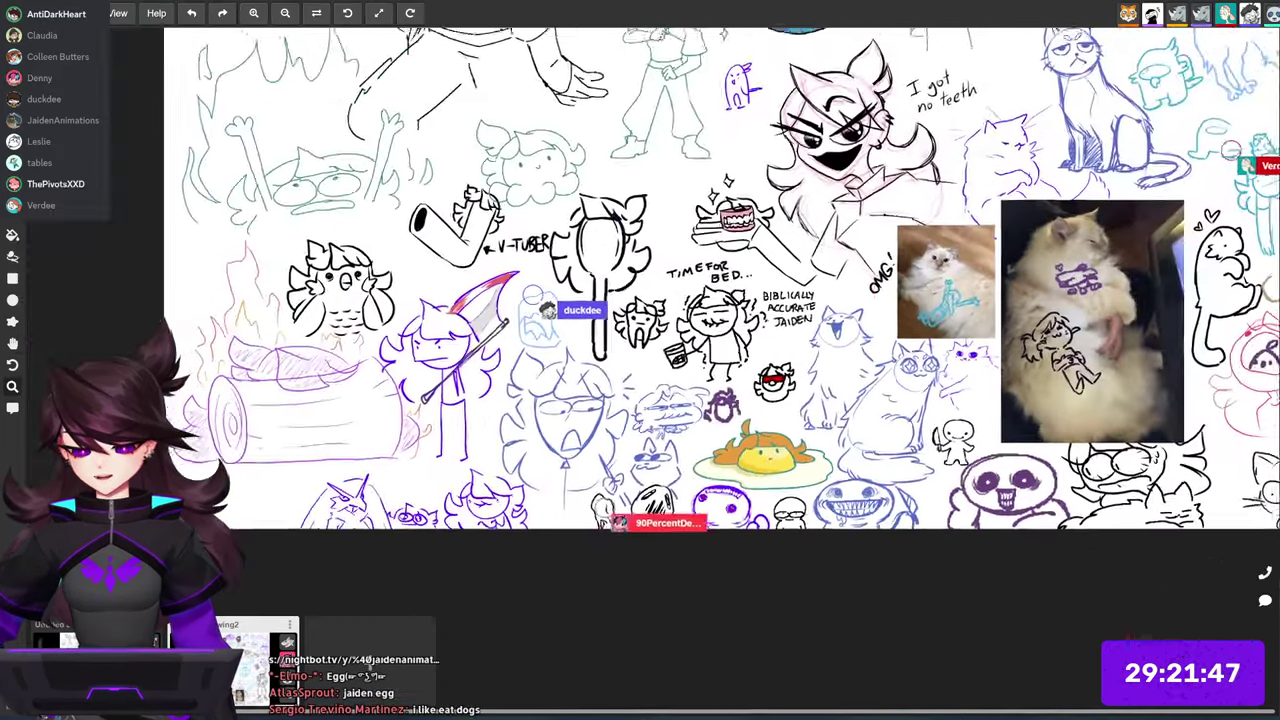
scroll(905, 410, "down", 1)
left_click_drag(905, 410, 835, 489)
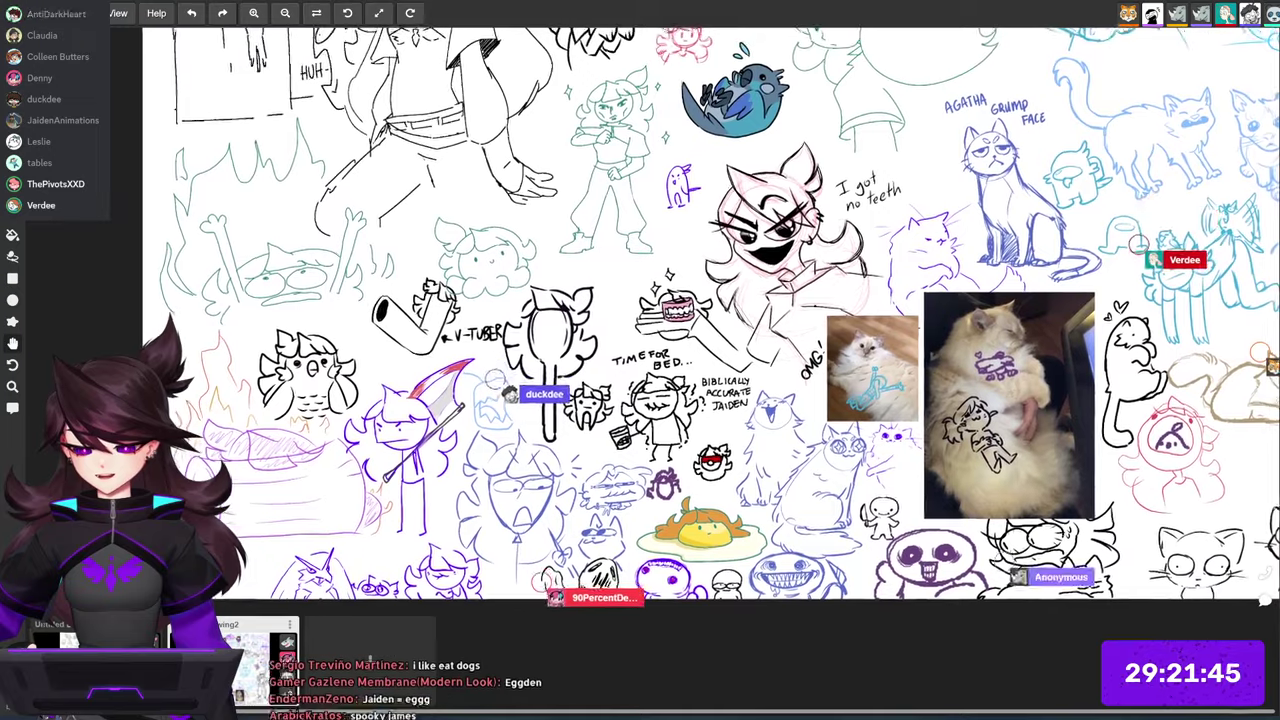
scroll(1020, 300, "down", 1)
left_click_drag(1022, 300, 810, 372)
scroll(927, 328, "down", 2)
scroll(710, 540, "up", 2)
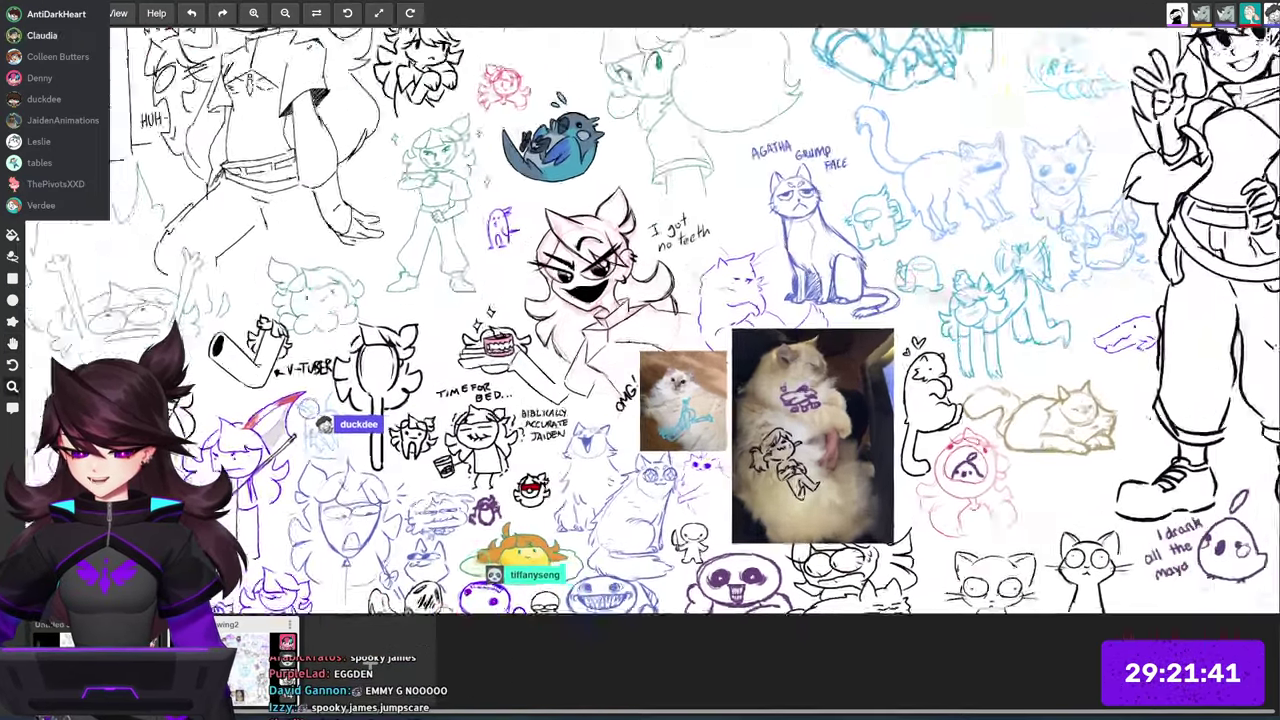
scroll(900, 307, "up", 5)
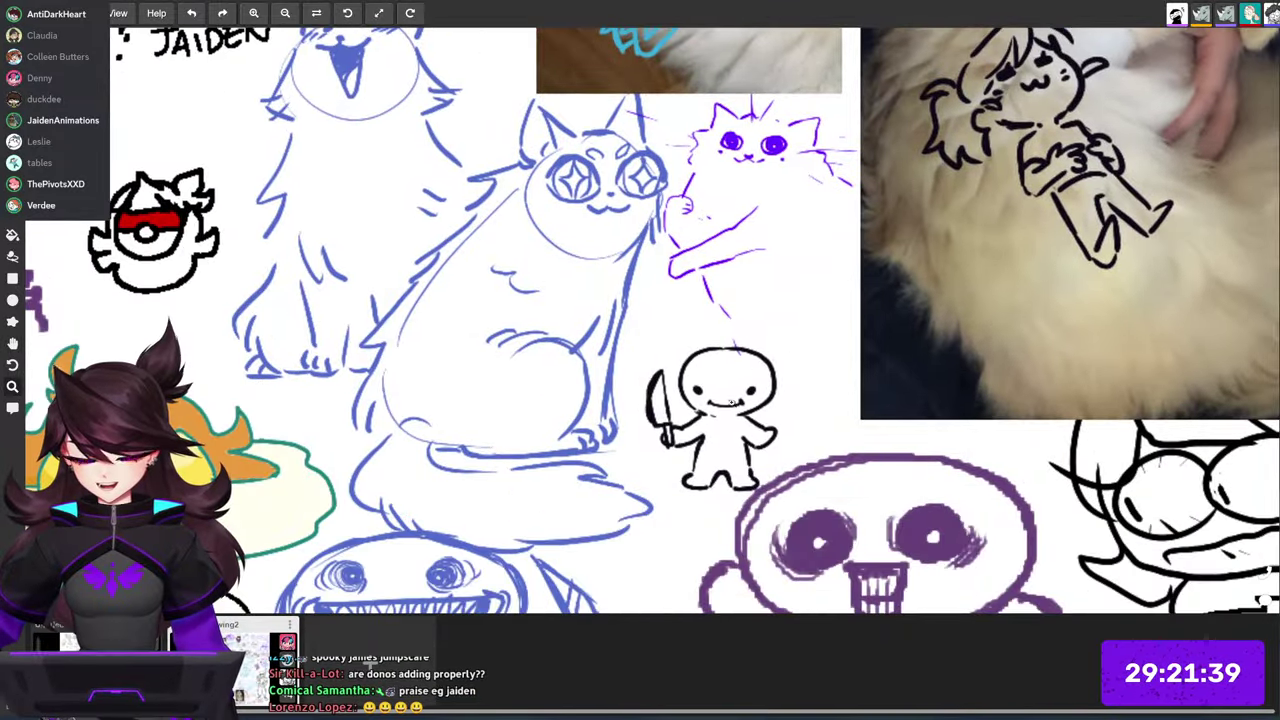
scroll(712, 530, "down", 6)
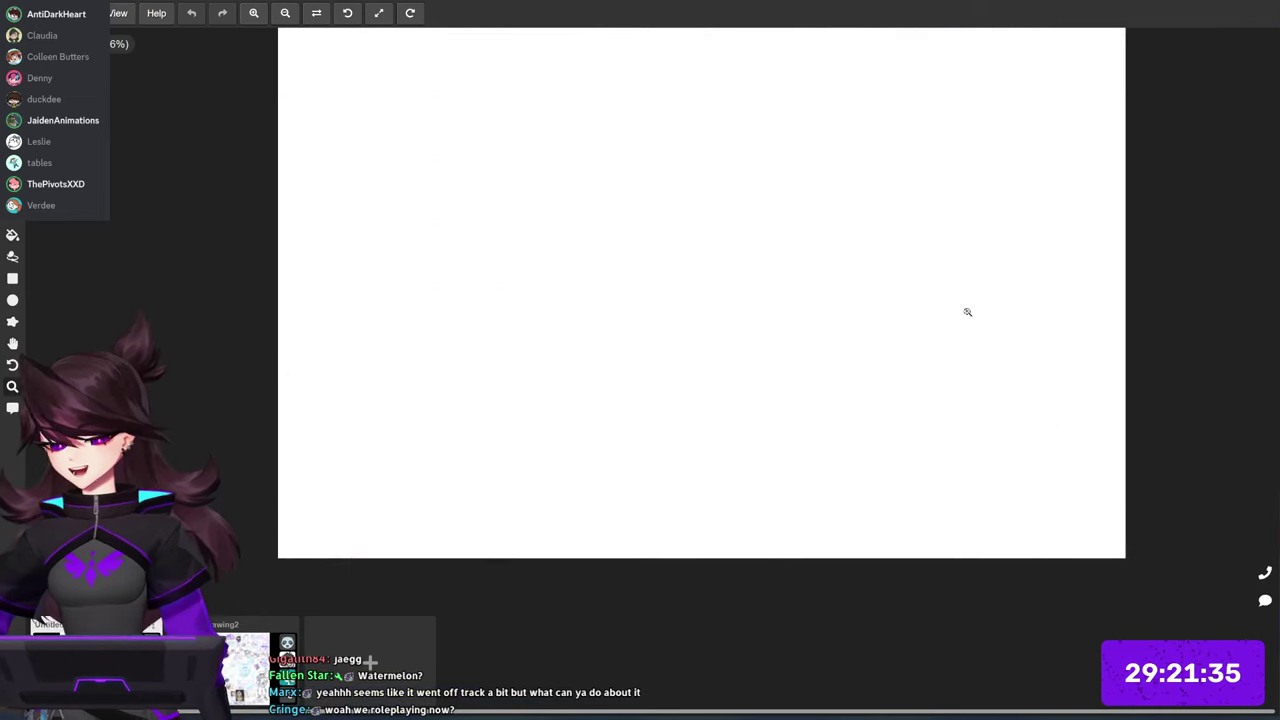
Step: Draw a small purple long-haired character with dot eyes and a wavy mouth sitting on the large red waving character's head
left_click_drag(986, 290, 950, 375)
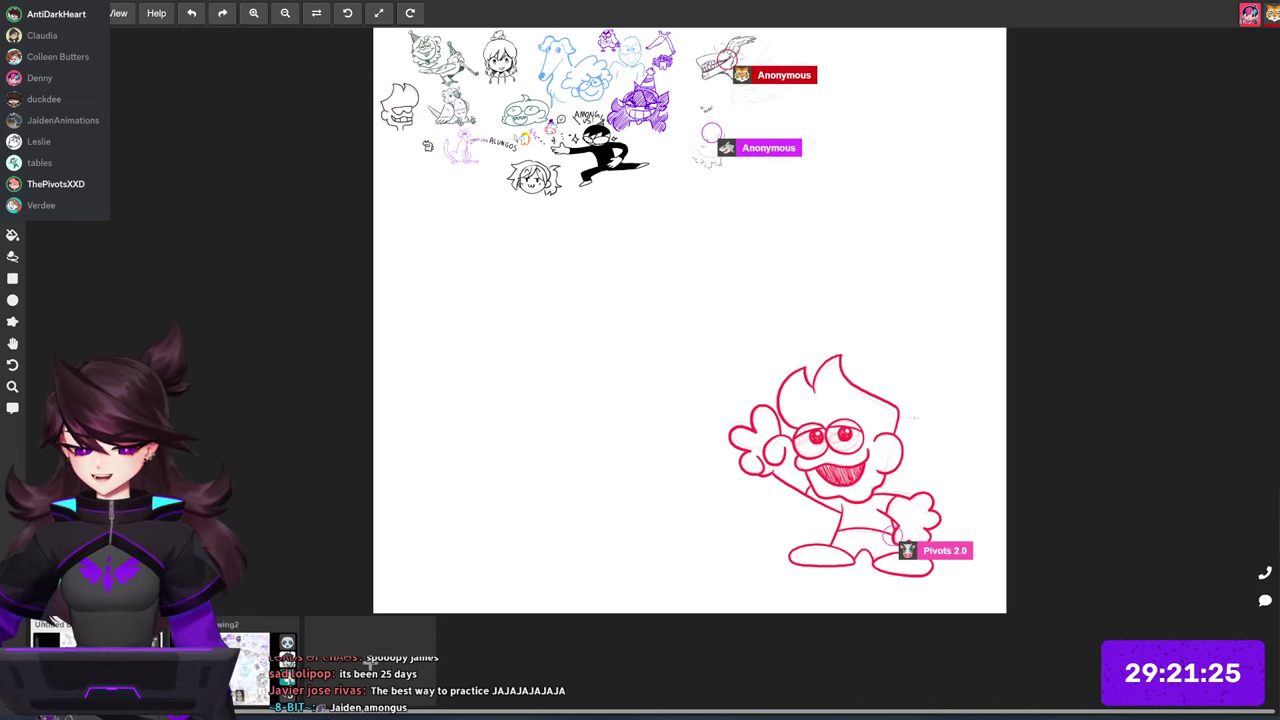
scroll(923, 331, "up", 2)
scroll(863, 473, "up", 3)
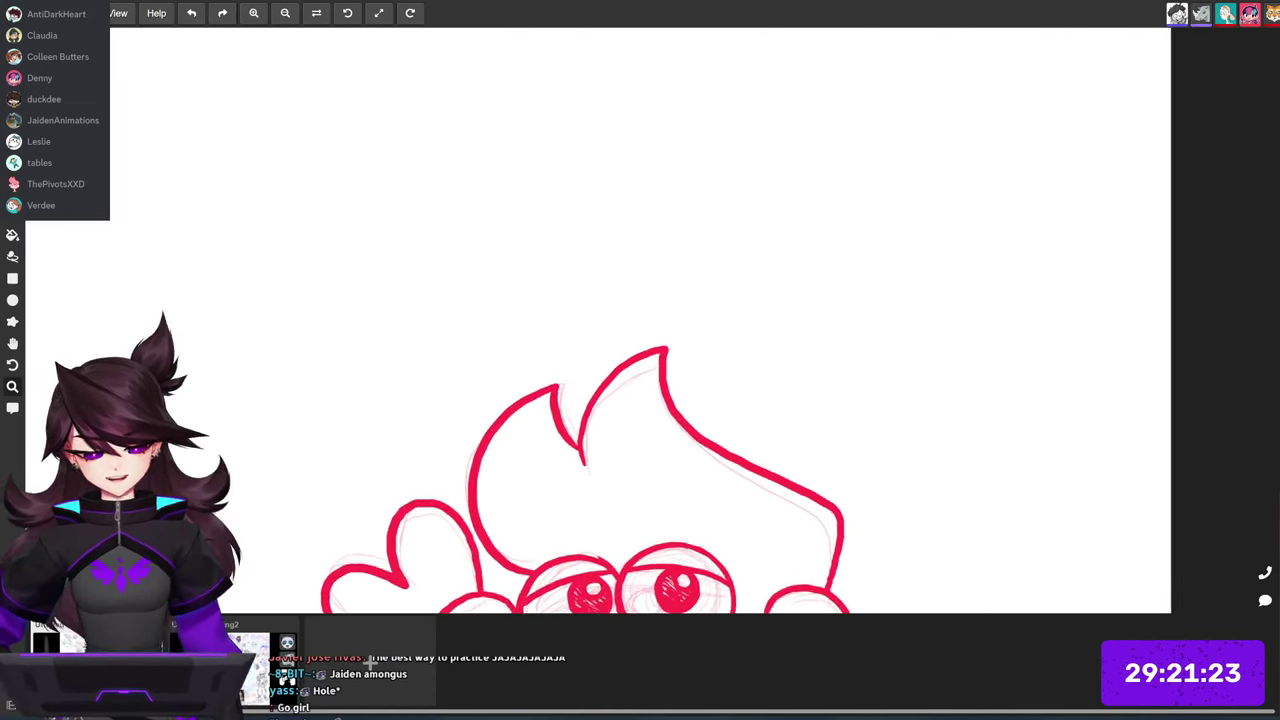
mouse_move(869, 343)
left_mouse_down()
mouse_move(914, 323)
mouse_move(886, 330)
mouse_move(888, 307)
mouse_move(897, 381)
mouse_move(916, 401)
left_mouse_up()
key("ctrl+z")
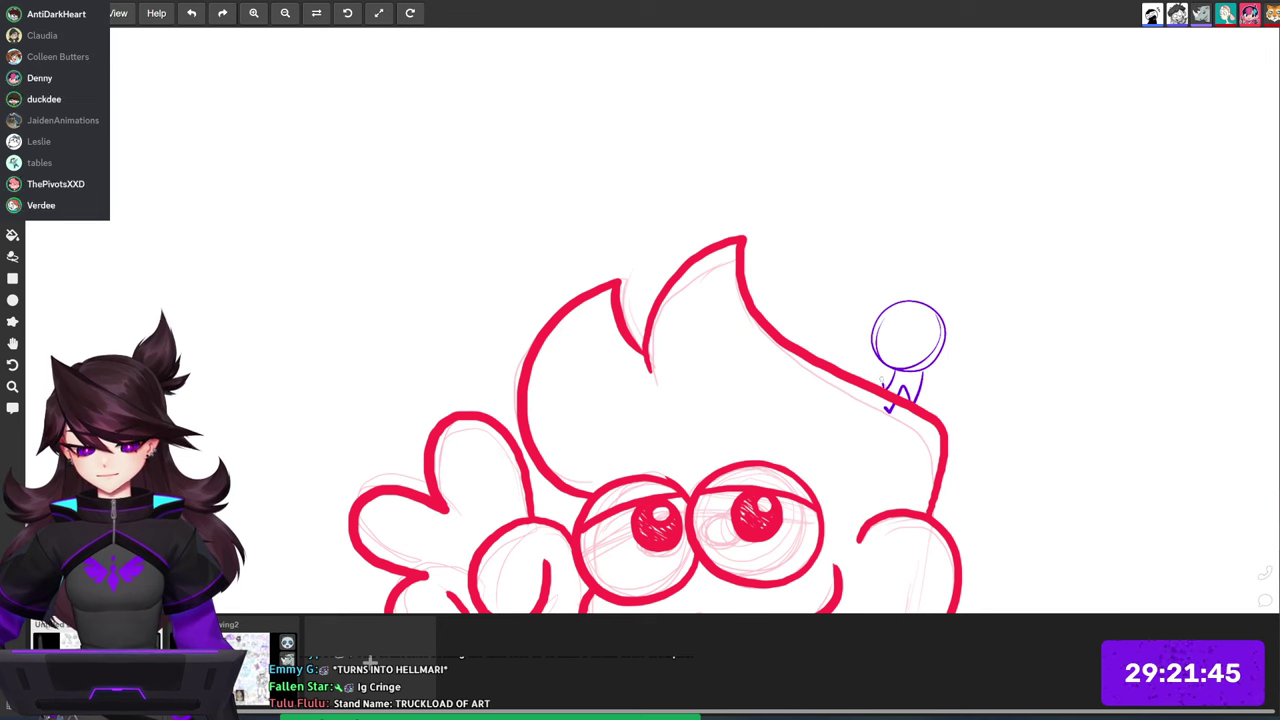
mouse_move(914, 298)
left_mouse_down()
mouse_move(903, 288)
mouse_move(926, 336)
left_mouse_up()
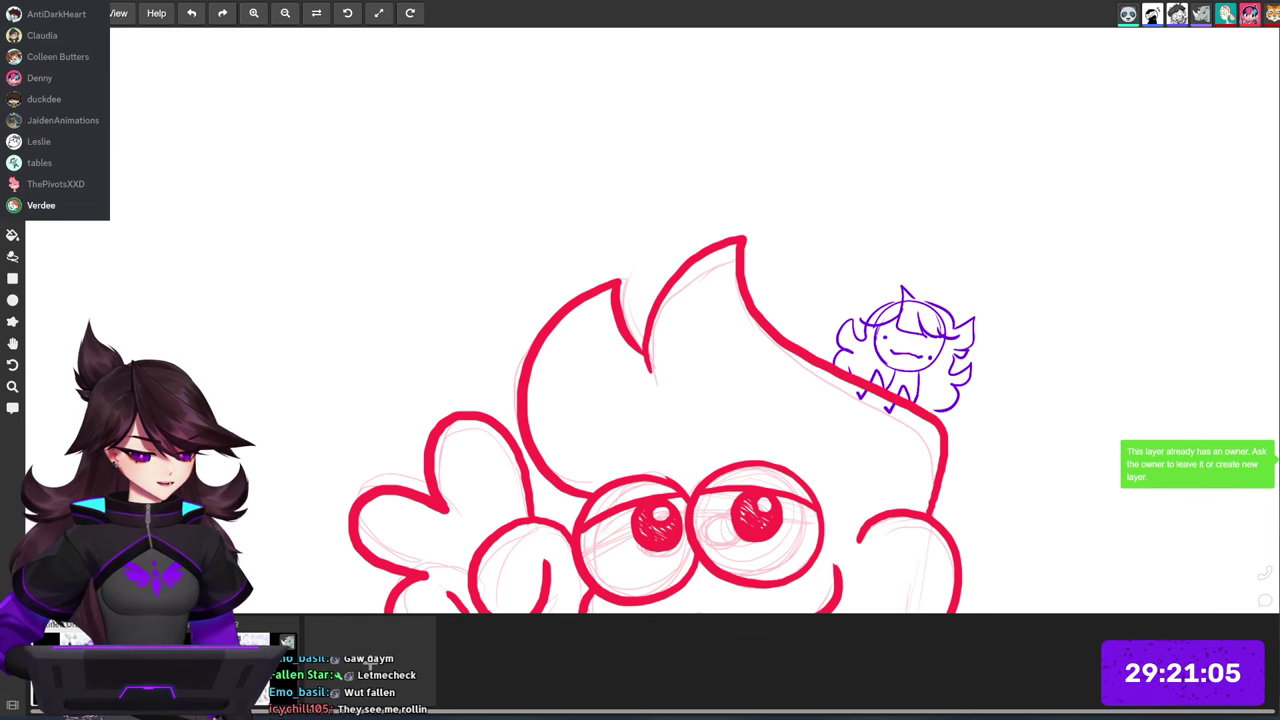
Step: Add a tiny purple bird on the long-haired character's head and shade her hair with diagonal hatching
left_click_drag(1073, 298, 882, 325)
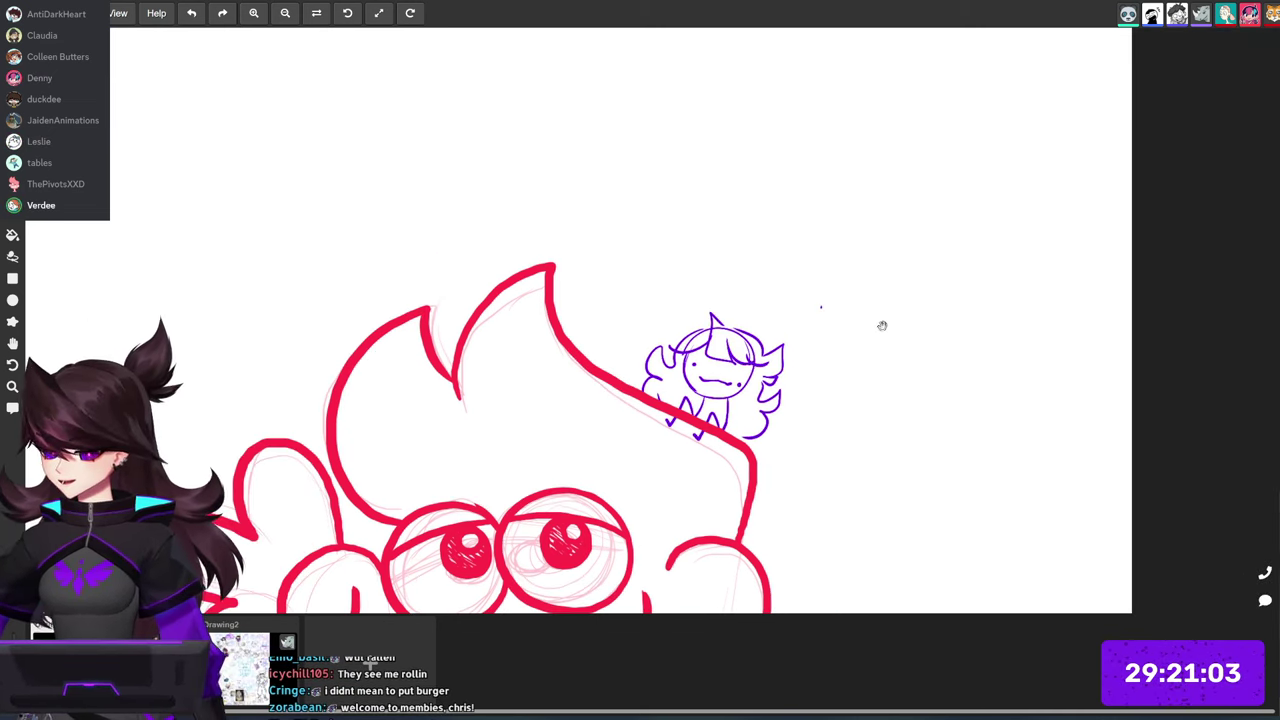
left_click_drag(788, 336, 911, 249)
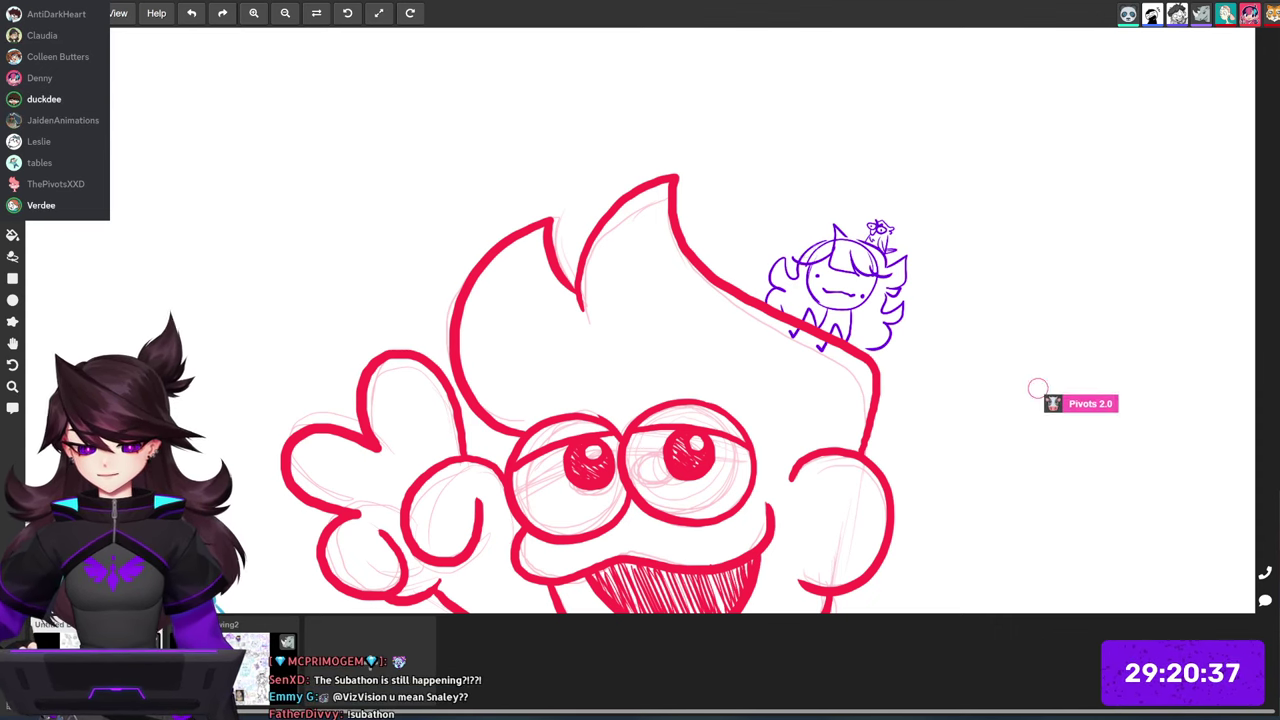
left_click_drag(843, 244, 1074, 172)
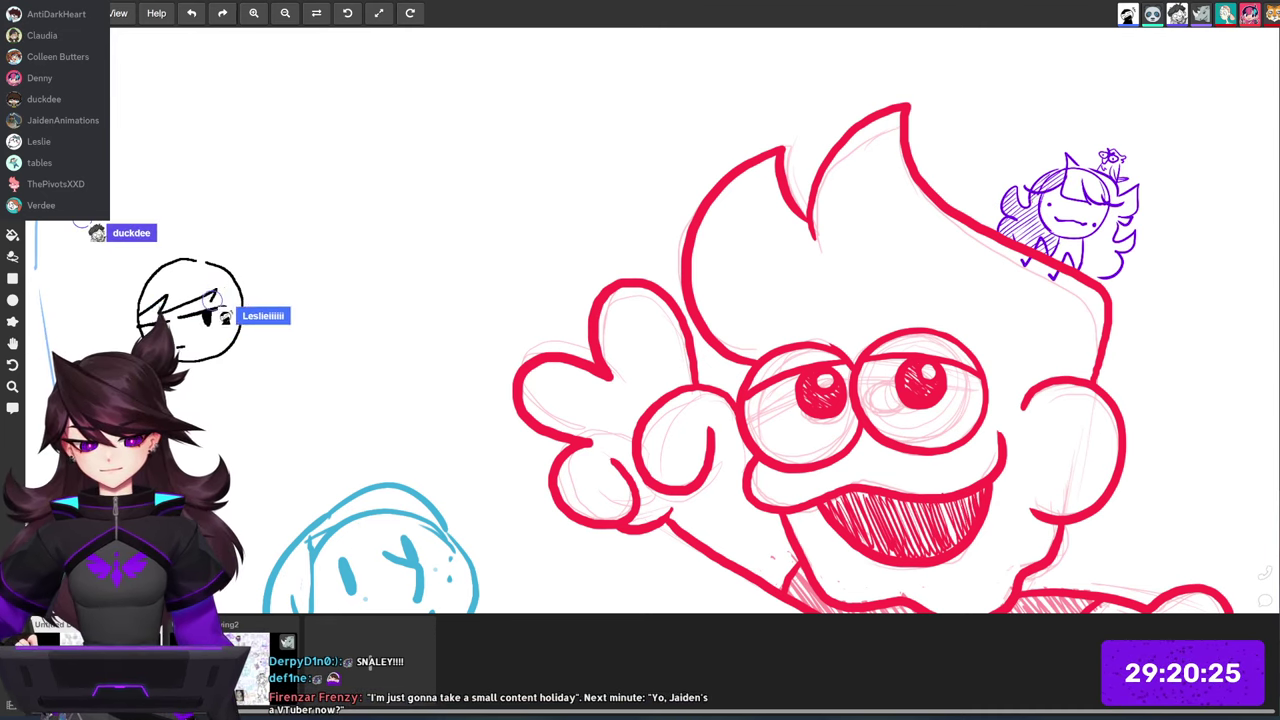
mouse_move(1058, 203)
left_mouse_down()
mouse_move(978, 127)
mouse_move(1028, 110)
left_mouse_up()
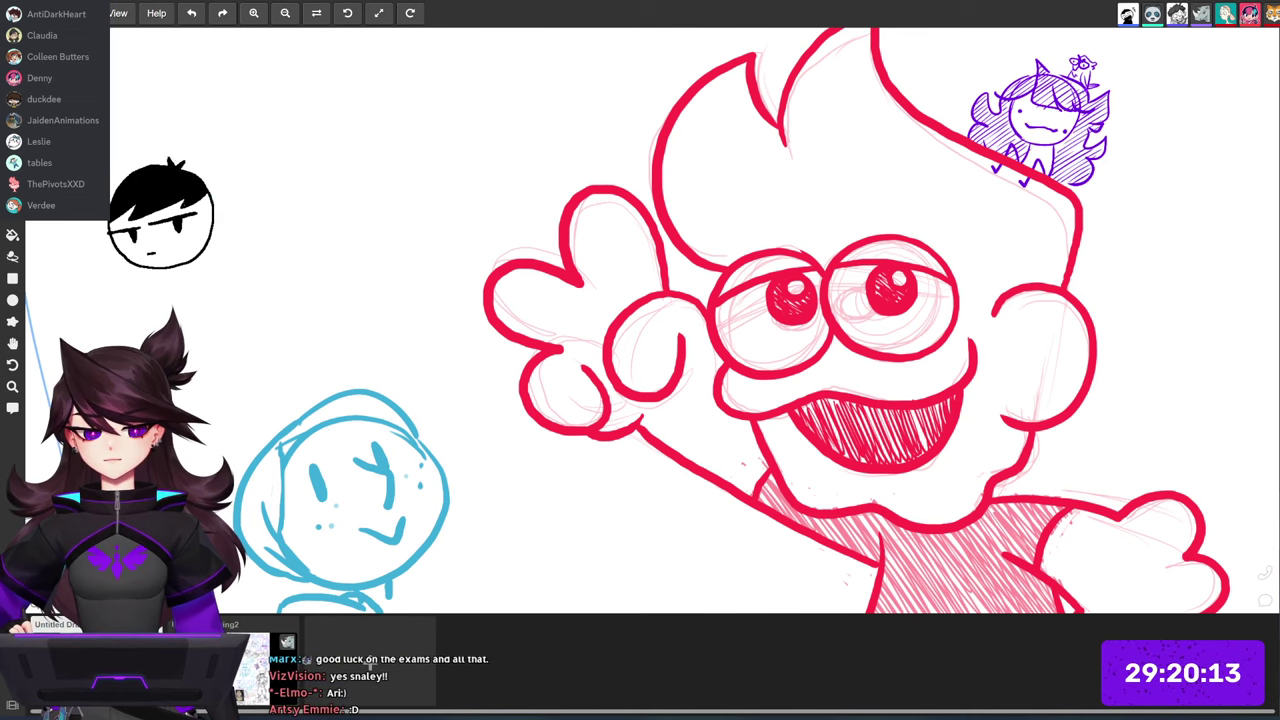
Step: Look over the whole canvas to examine the other artists' sketches around the red waving character
left_click_drag(1115, 207, 927, 282)
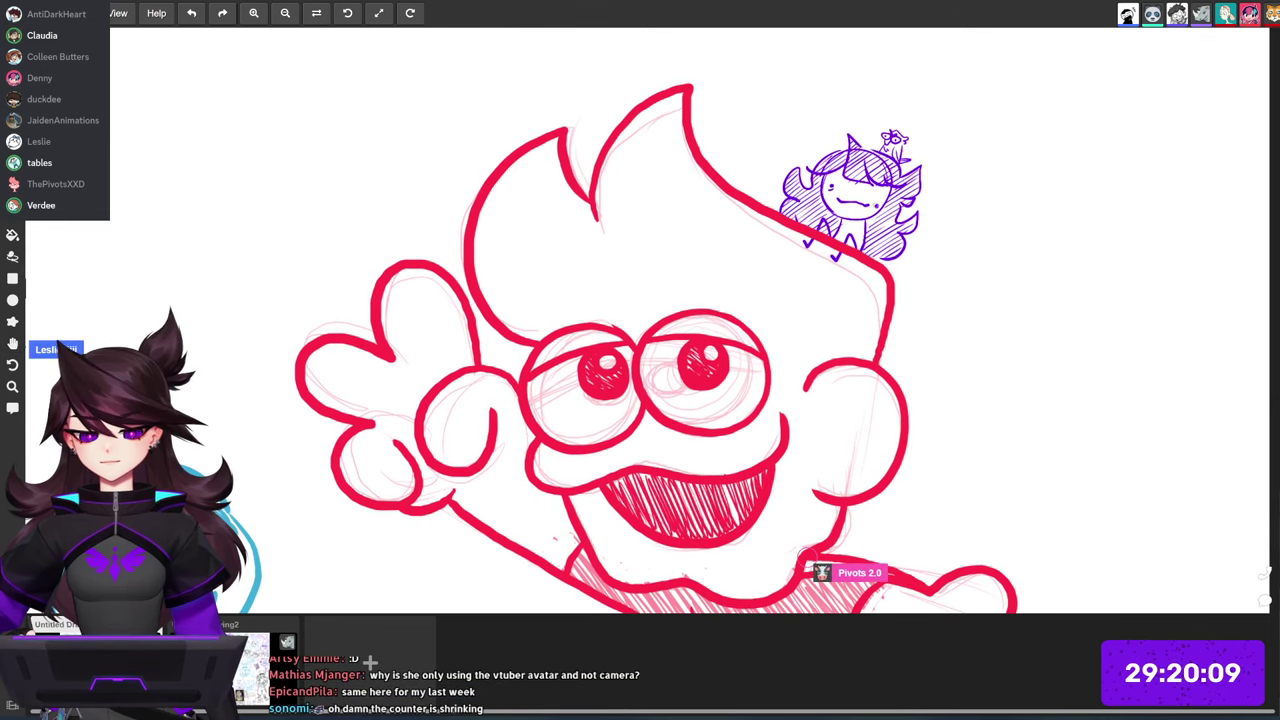
scroll(933, 345, "down", 1)
scroll(930, 370, "down", 4)
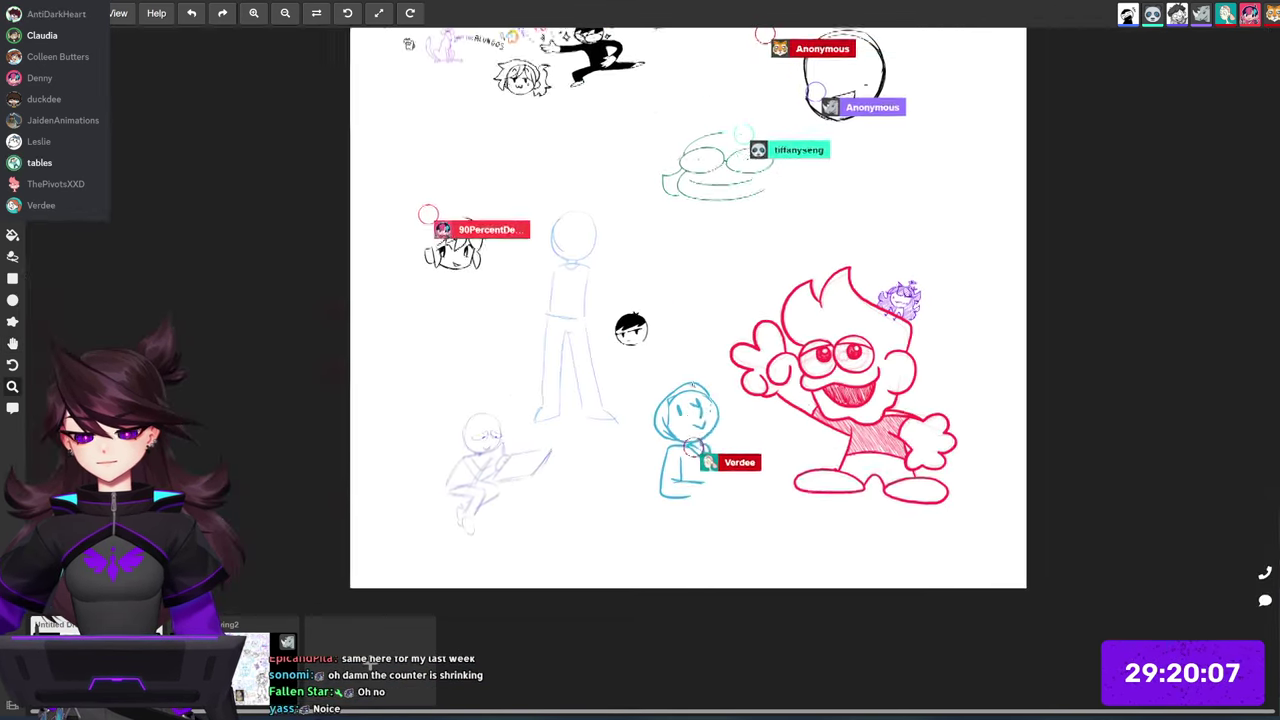
left_click_drag(1023, 277, 929, 323)
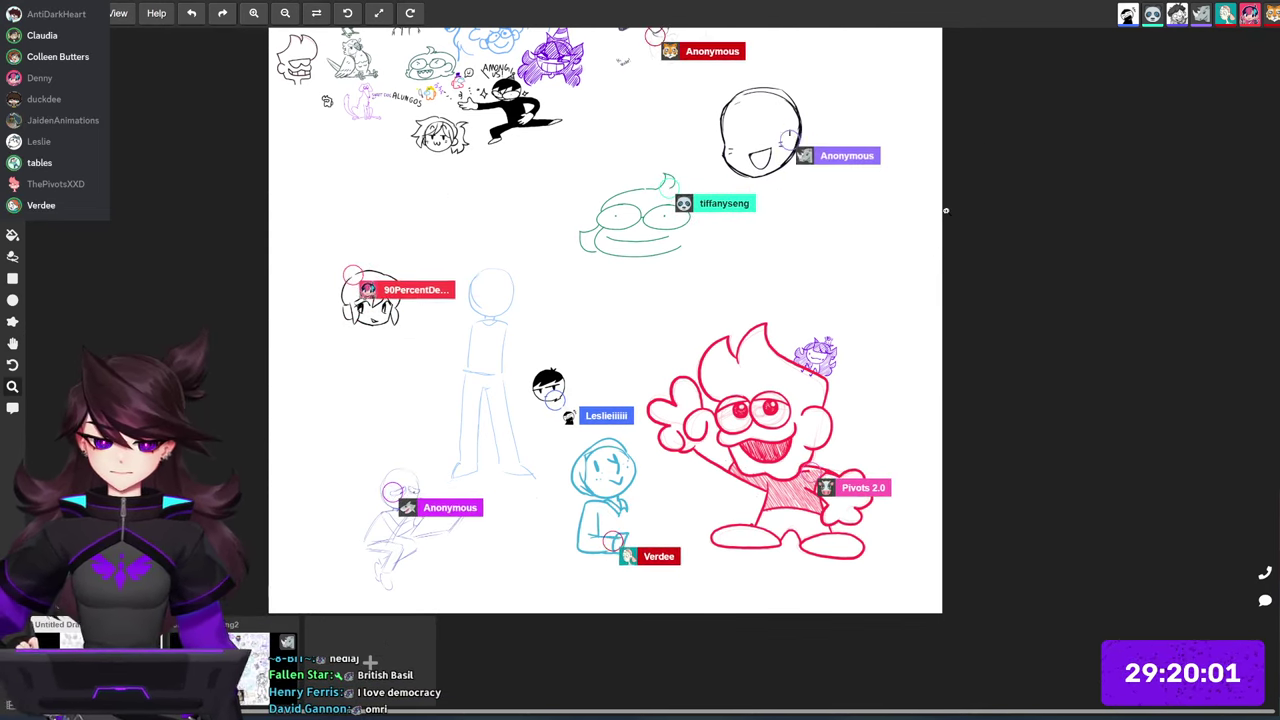
scroll(844, 400, "down", 1)
left_click_drag(824, 376, 846, 350)
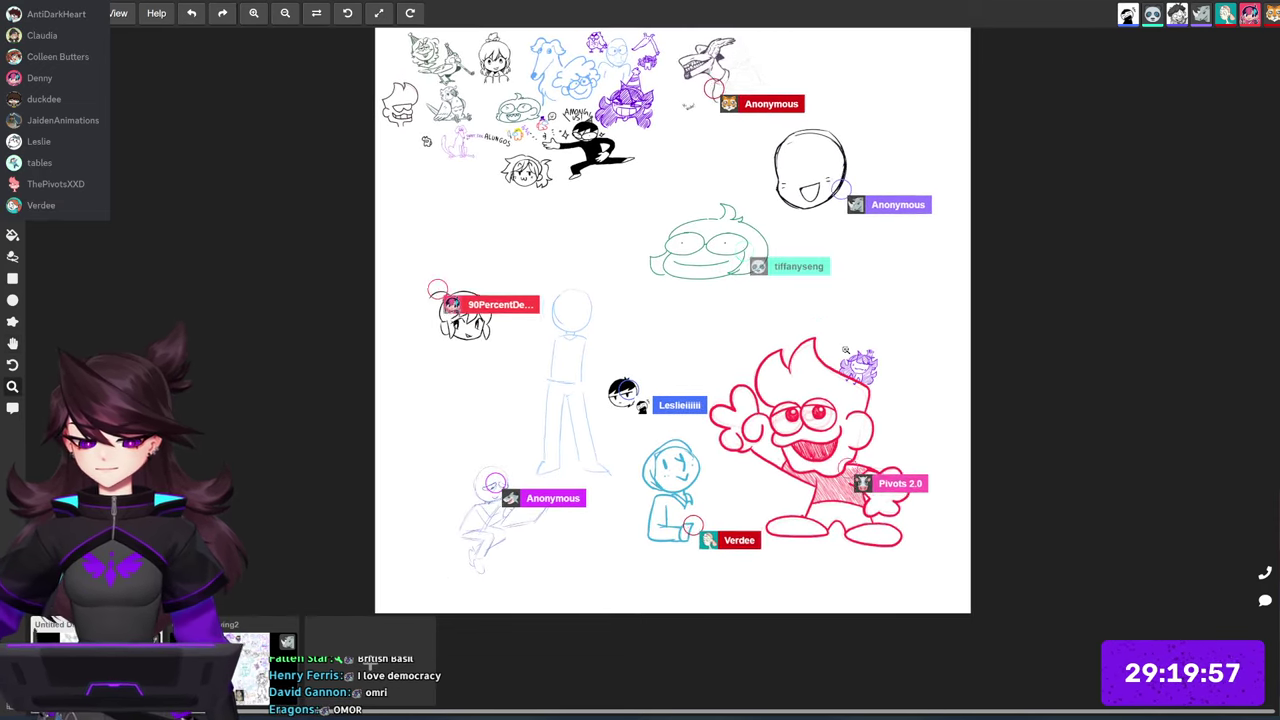
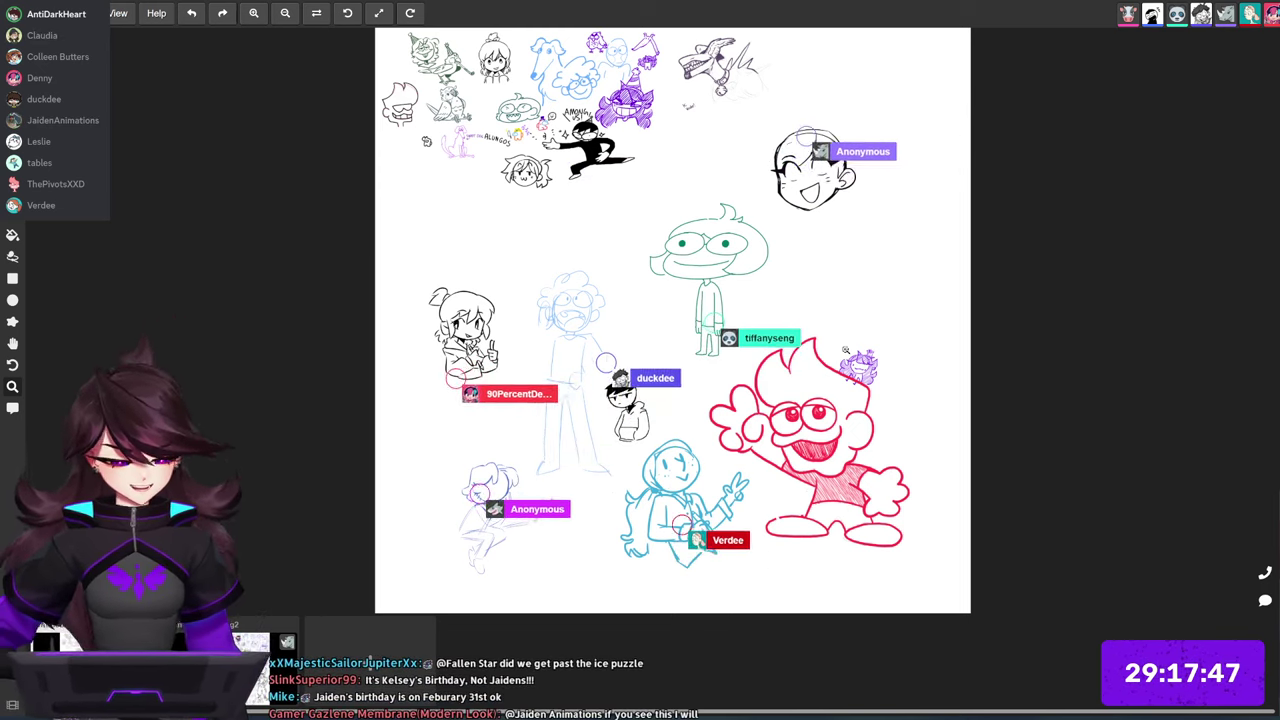
left_click_drag(846, 350, 877, 345)
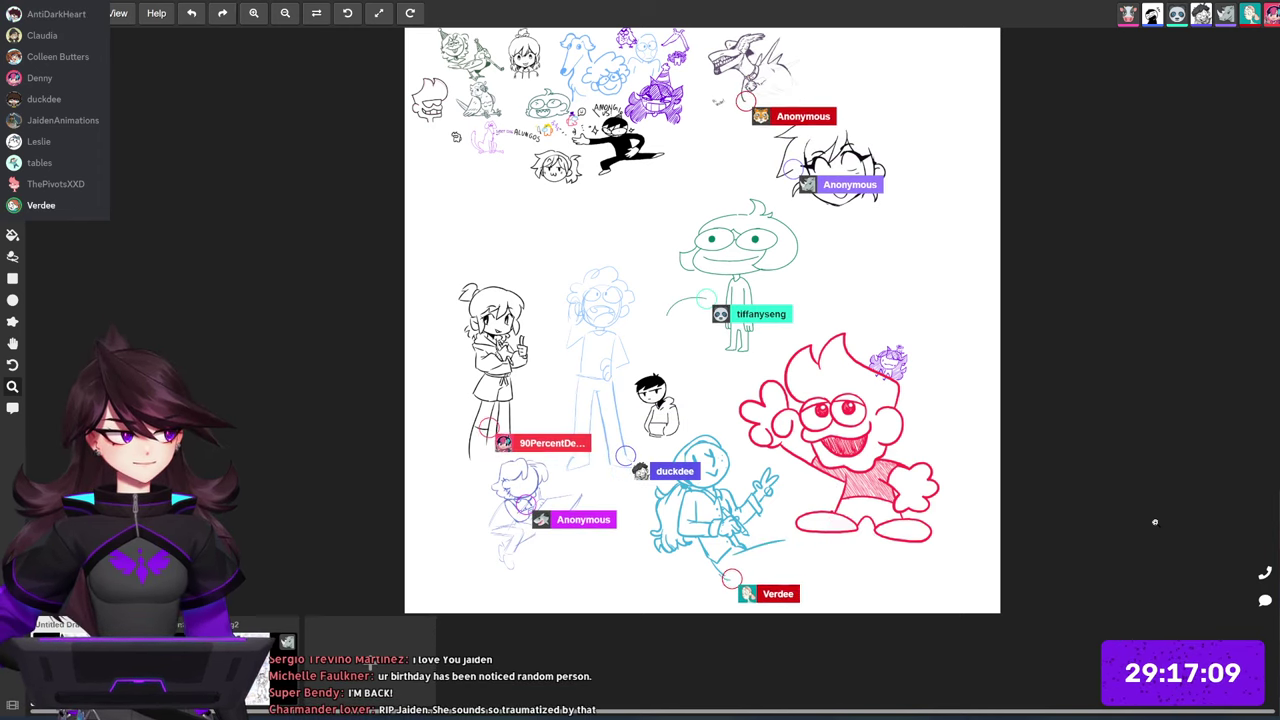
left_click_drag(909, 283, 920, 297)
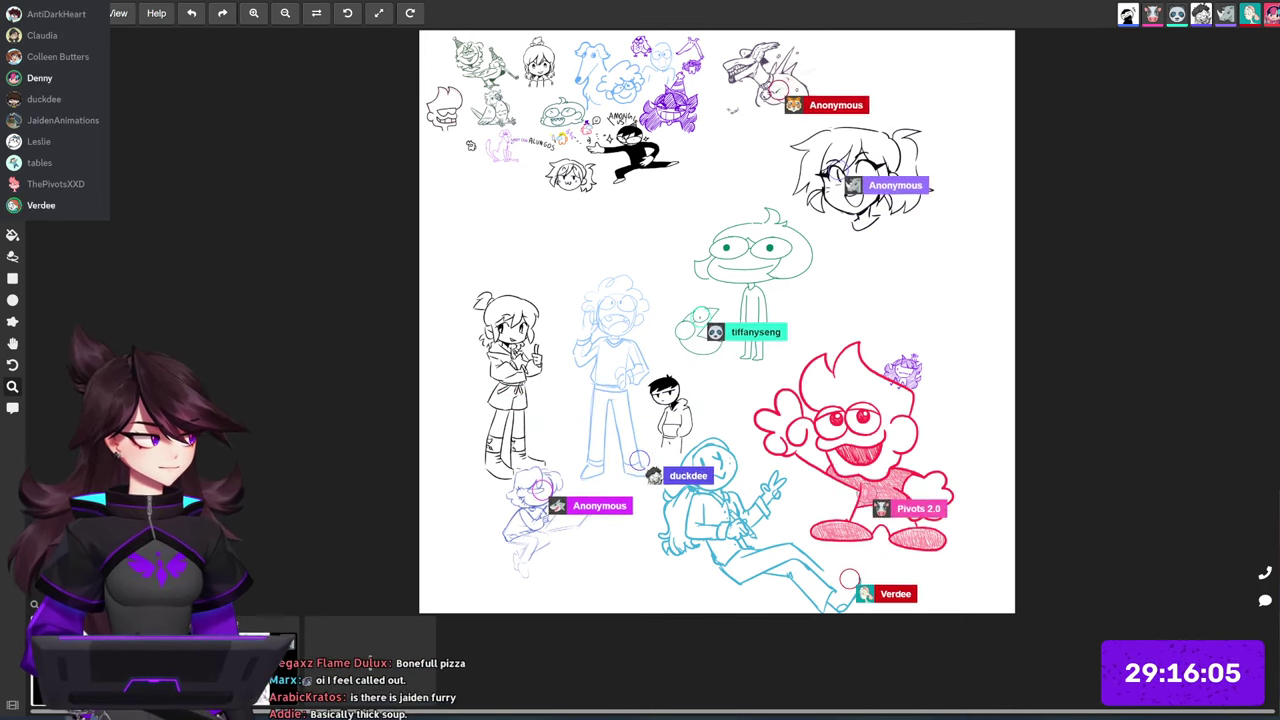
Step: Start a purple cat head beside the hatched long-haired character by drawing two pointed ears with swept bangs between them
left_click(1203, 214)
key("space")
left_click_drag(1203, 214, 1178, 109)
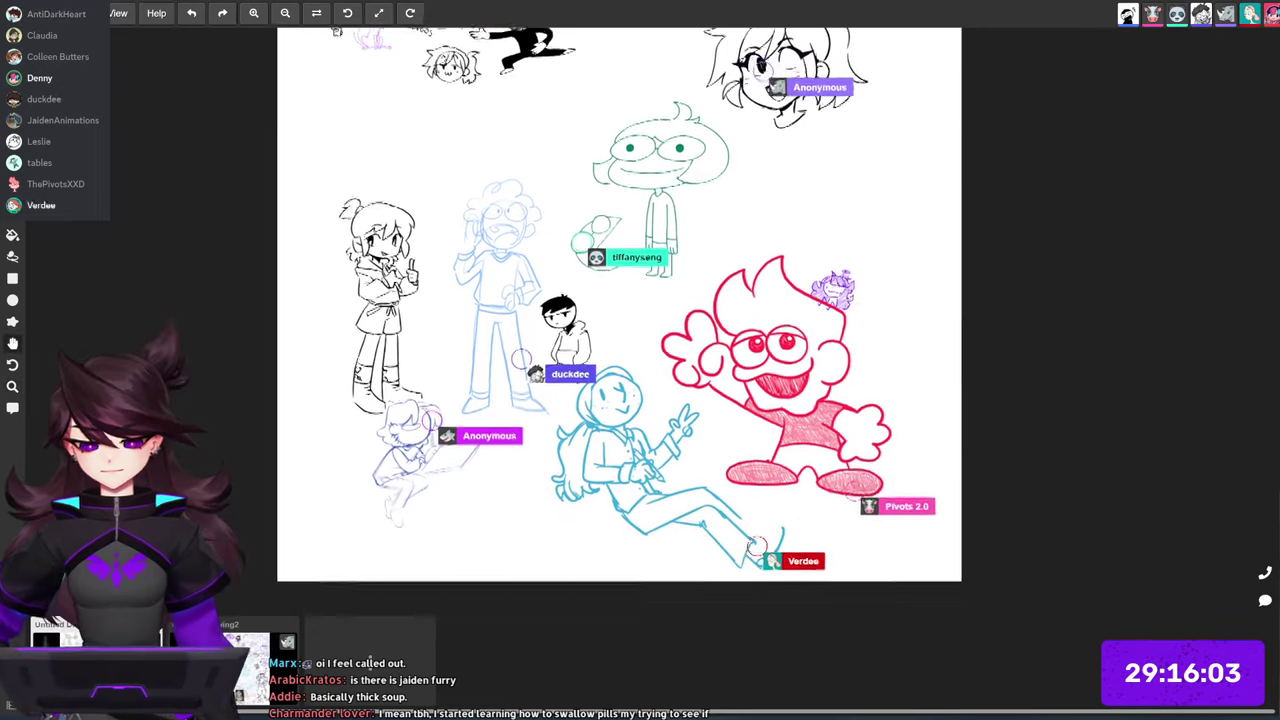
scroll(868, 303, "up", 5)
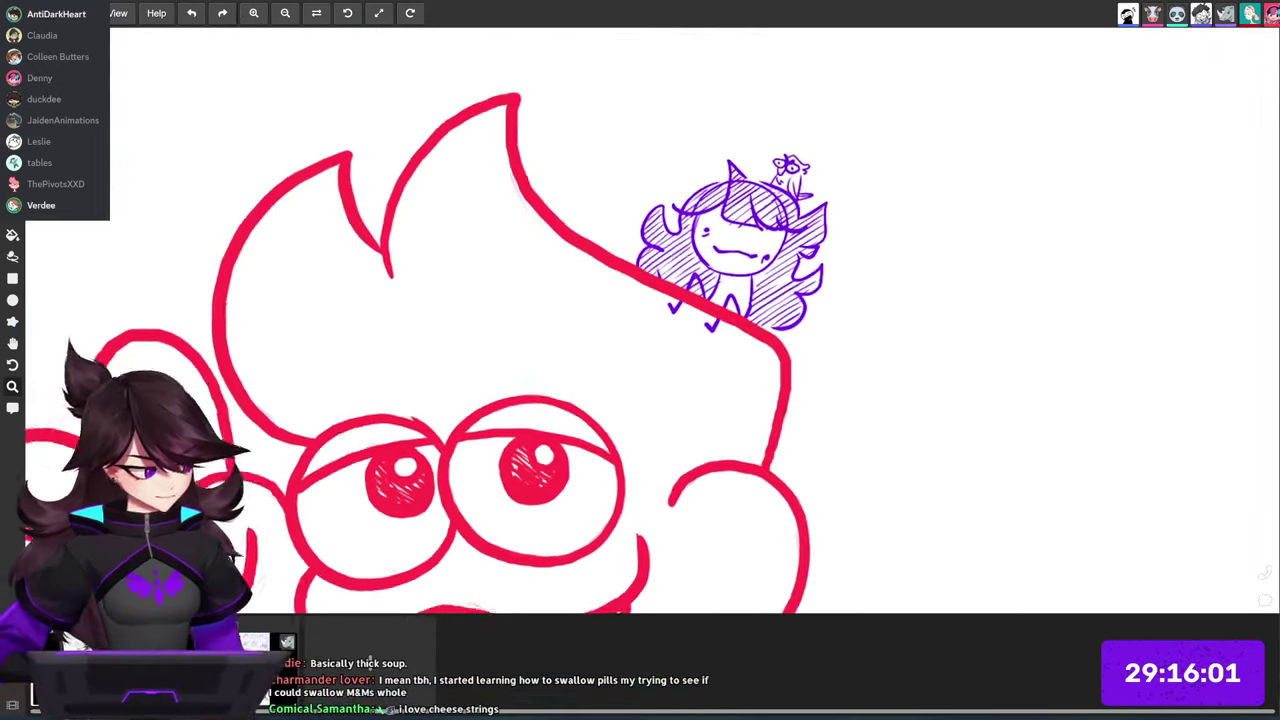
scroll(868, 303, "up", 1)
key("space")
left_click_drag(946, 292, 766, 326)
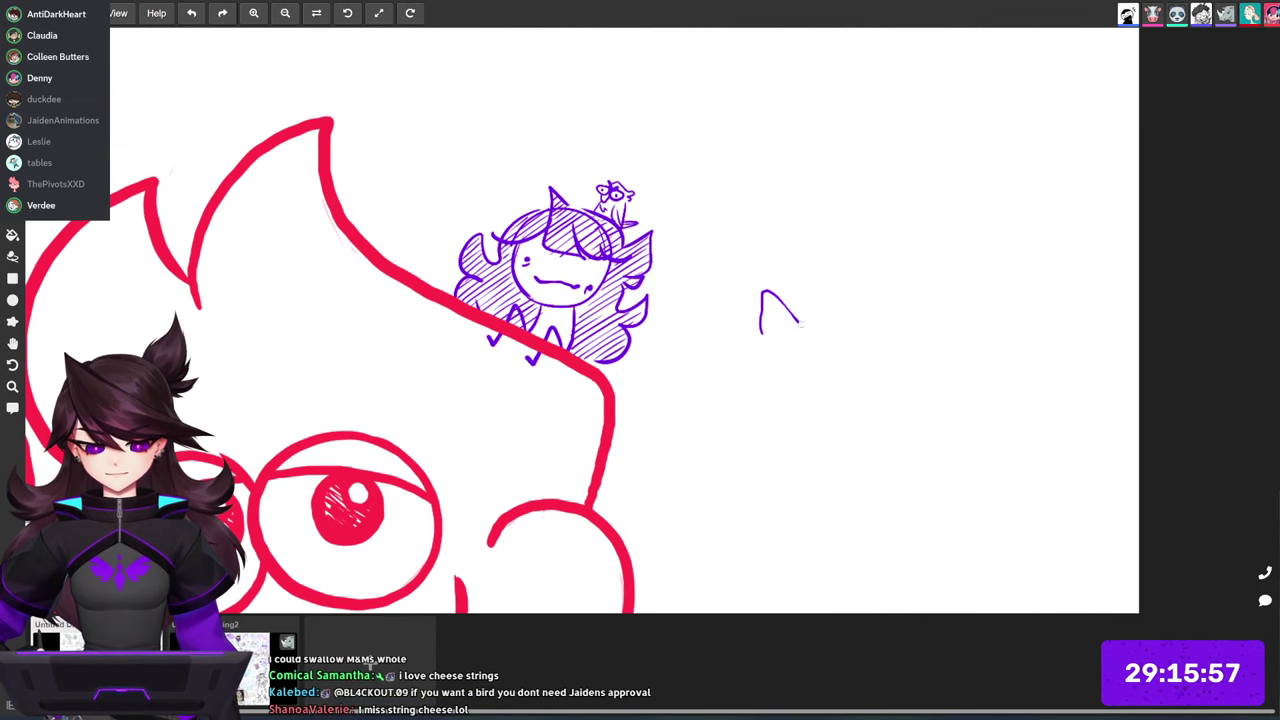
left_click_drag(817, 312, 809, 360)
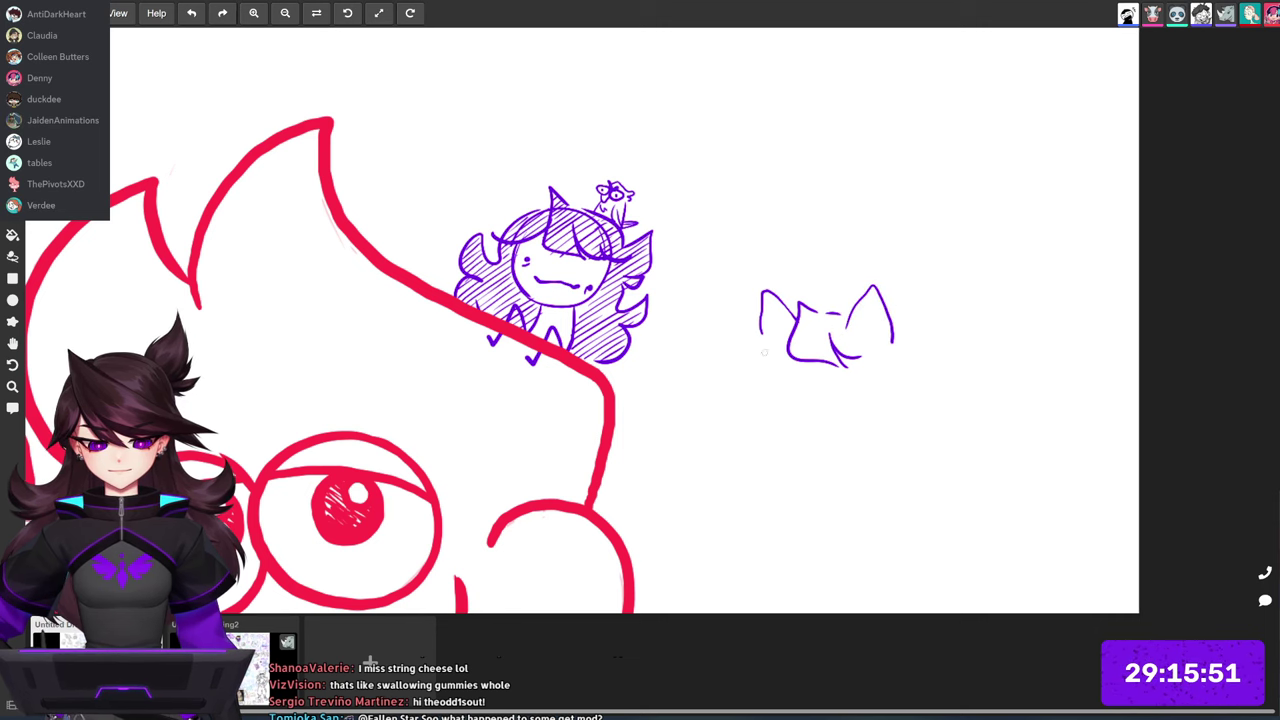
Step: Give the purple cat fluffy cheek outlines on both sides, two dot eyes and a small frowning mouth
left_click_drag(762, 342, 725, 386)
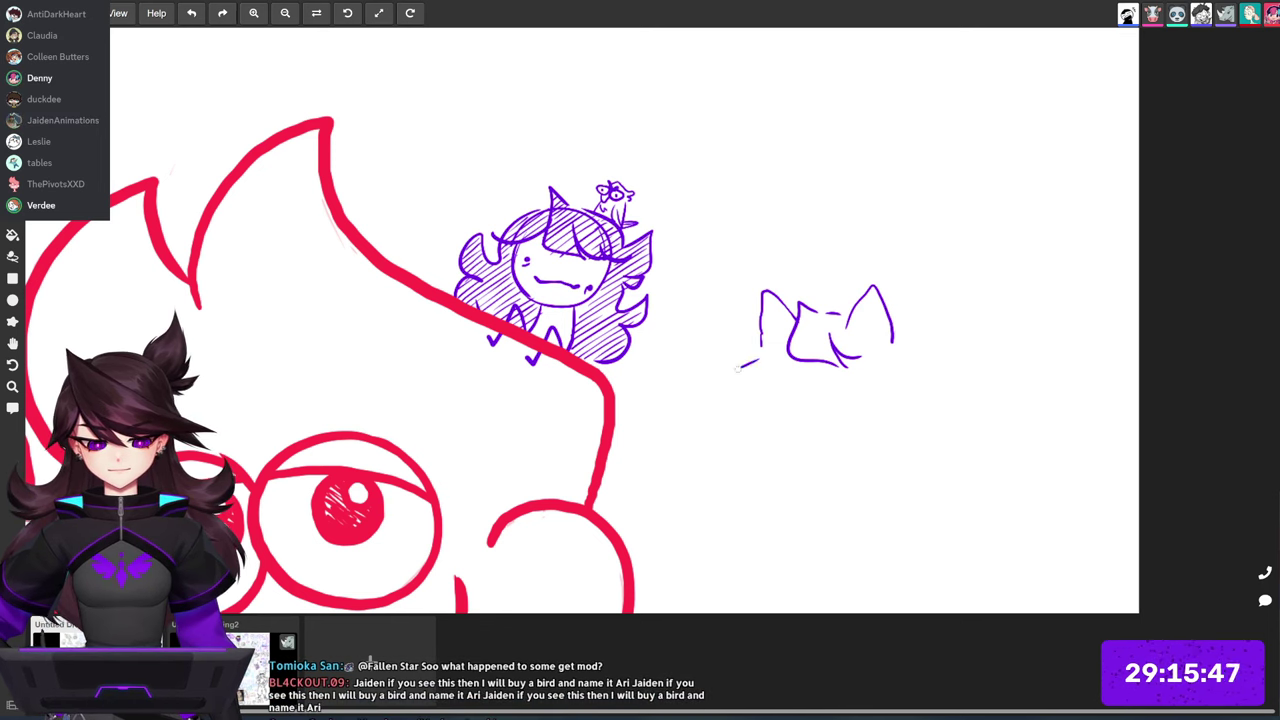
mouse_move(737, 368)
left_mouse_down()
mouse_move(748, 399)
mouse_move(735, 400)
left_mouse_up()
left_click_drag(896, 368, 907, 412)
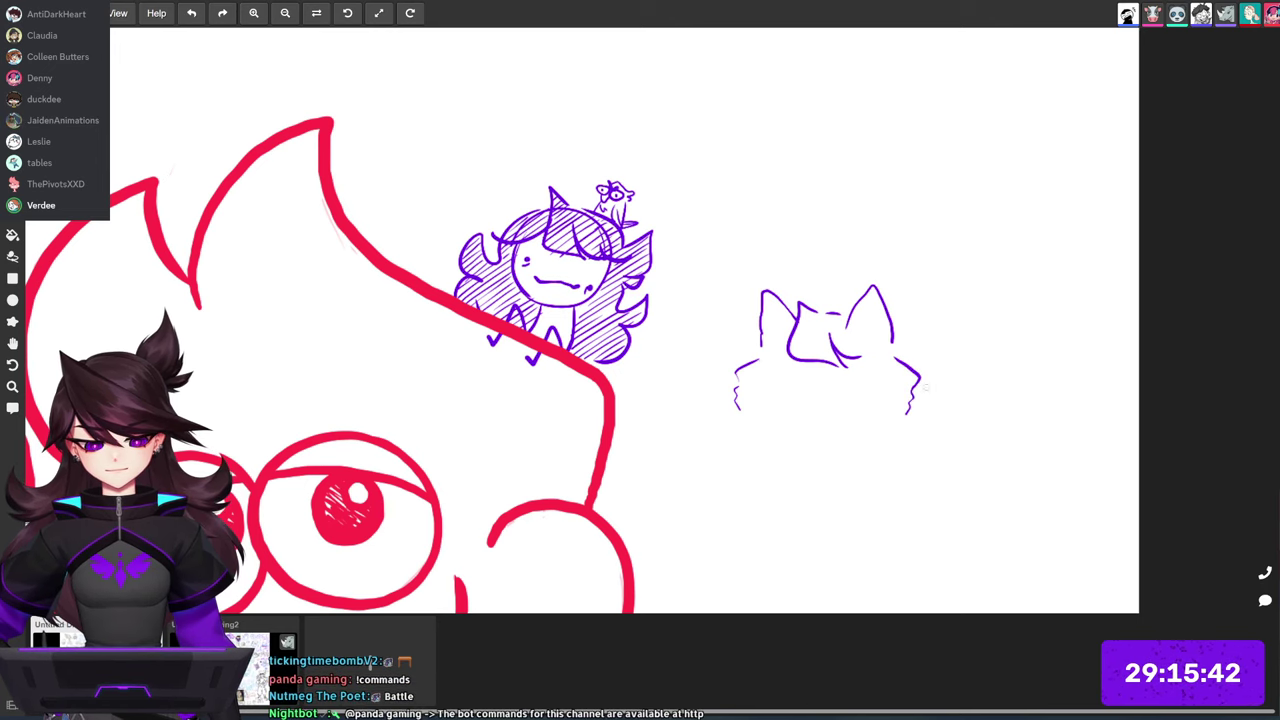
left_click(778, 384)
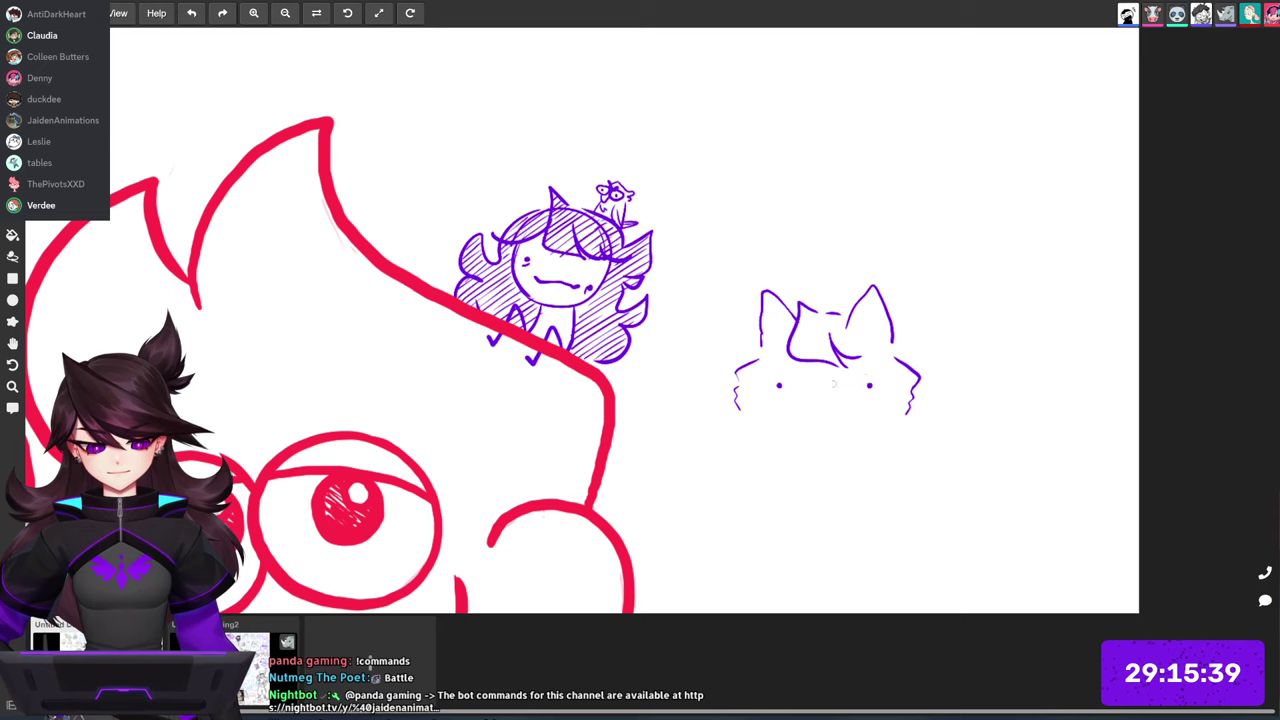
left_click(854, 386)
left_click_drag(802, 405, 823, 404)
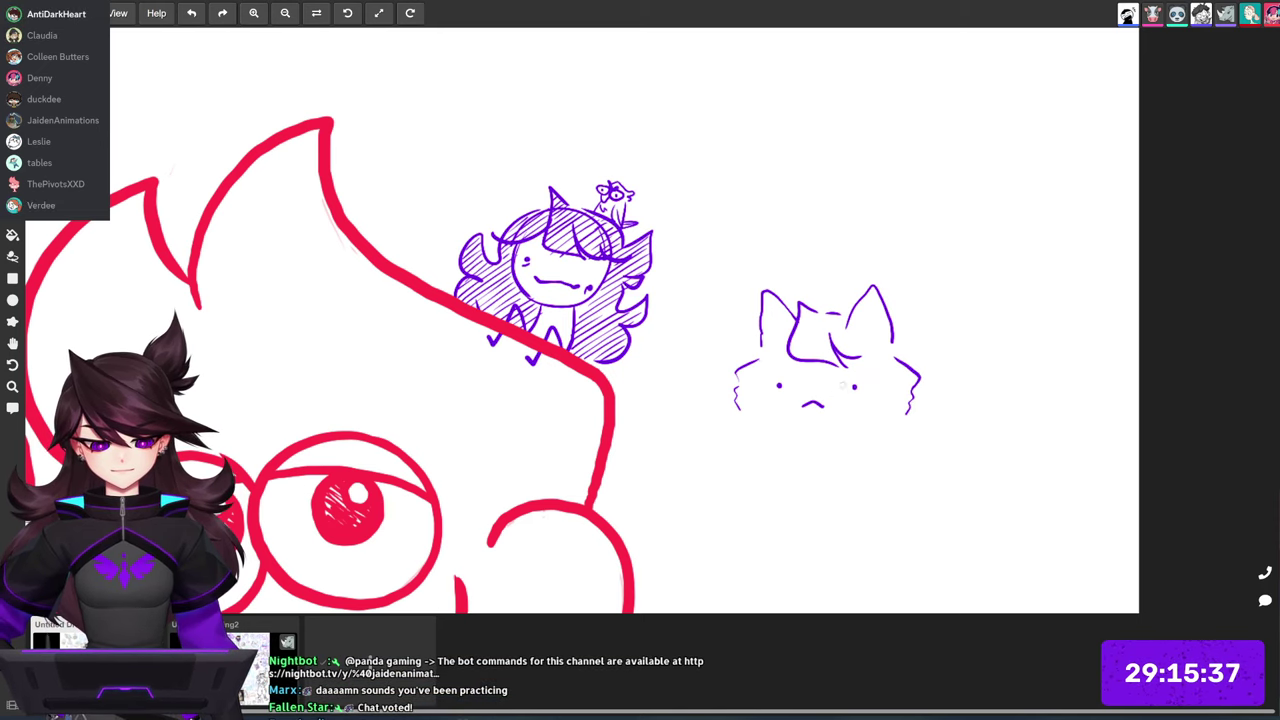
Step: Add a spiky hair tuft beside the cat's ear, whiskers on both cheeks and short fur strokes inside the ears
mouse_move(893, 332)
left_mouse_down()
mouse_move(940, 342)
mouse_move(915, 370)
left_mouse_up()
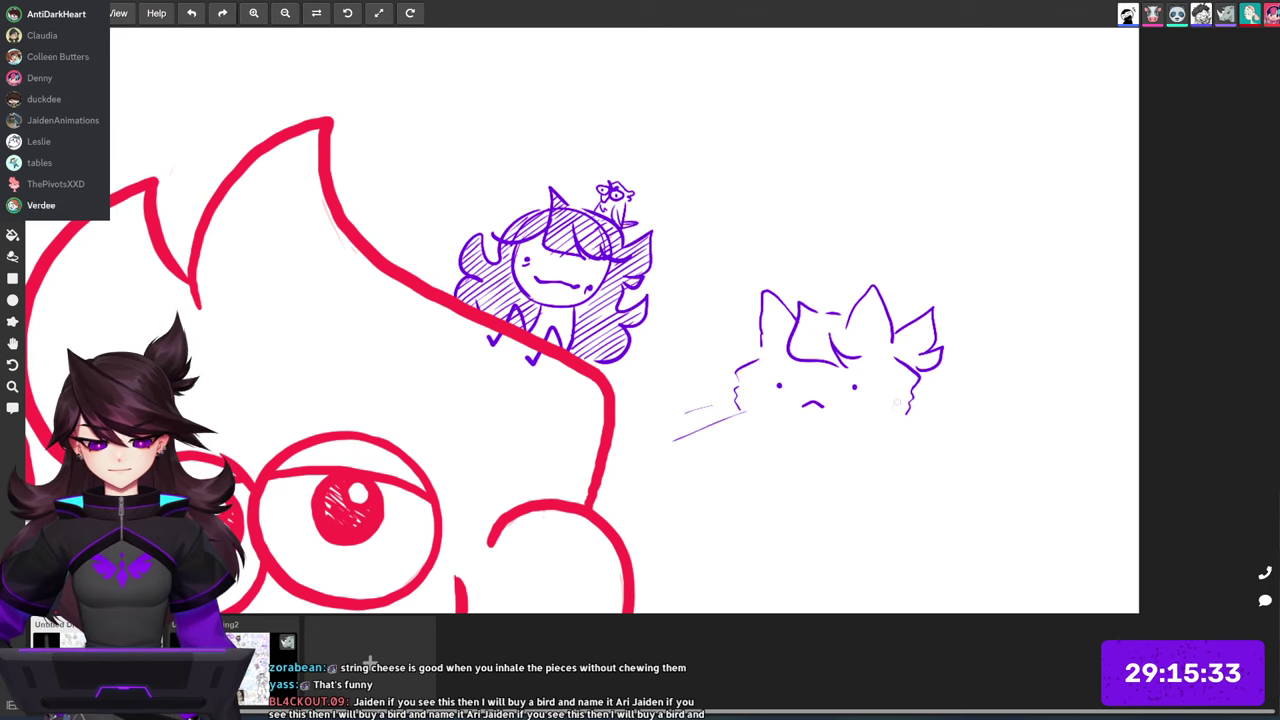
left_click_drag(905, 423, 942, 442)
left_click_drag(860, 328, 866, 340)
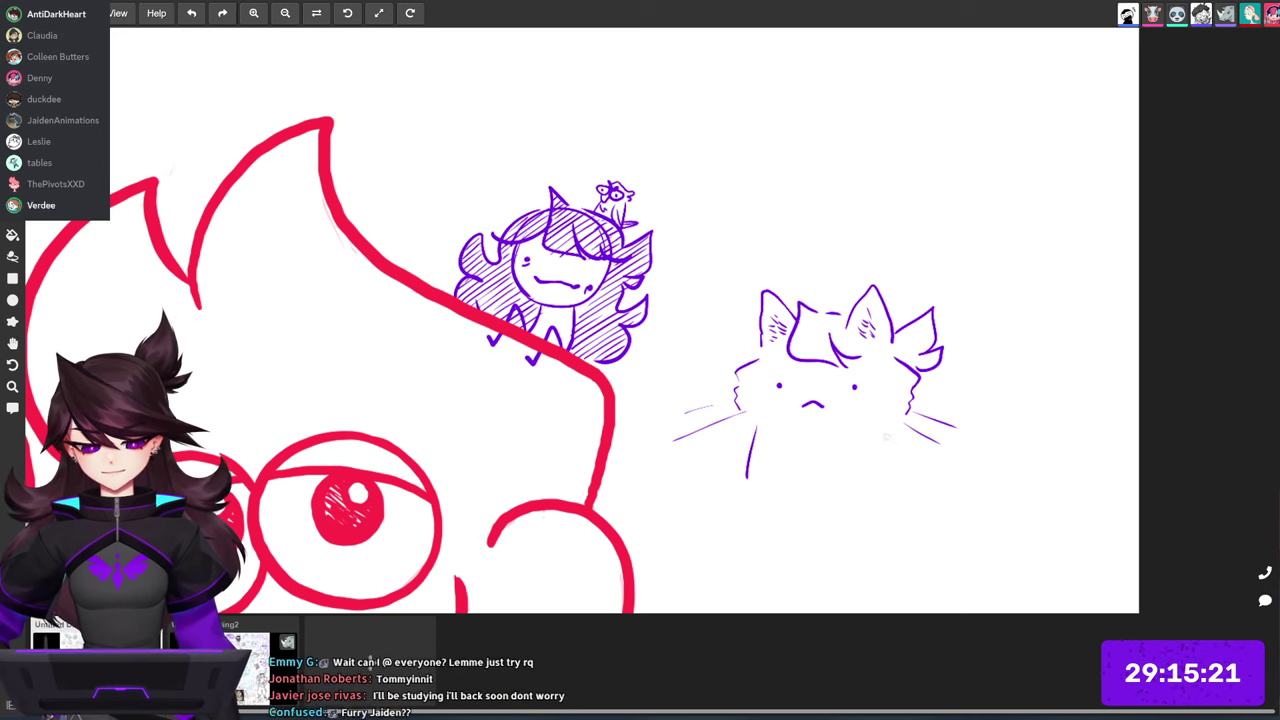
Step: Draw both sides of the purple cat's body, an extra cheek whisker and light strokes above its head
mouse_move(889, 432)
left_mouse_down()
mouse_move(898, 485)
mouse_move(909, 437)
mouse_move(855, 383)
left_mouse_up()
key("space")
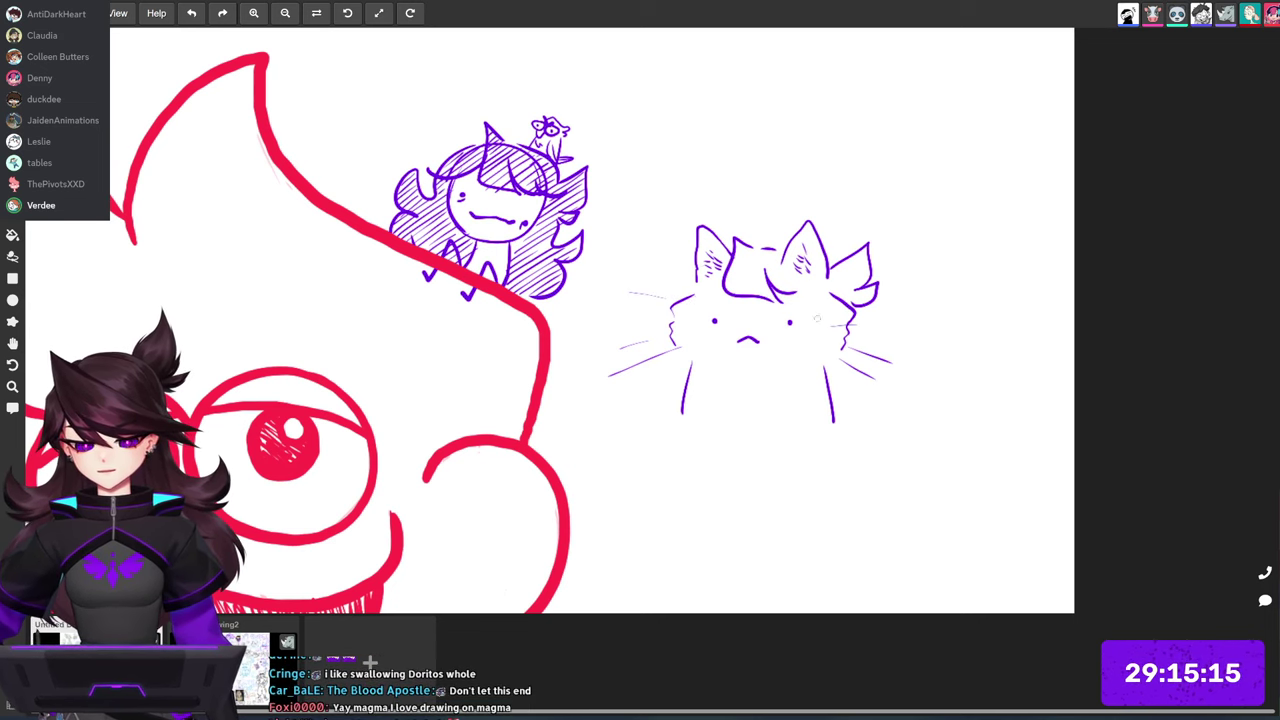
left_click_drag(759, 245, 732, 183)
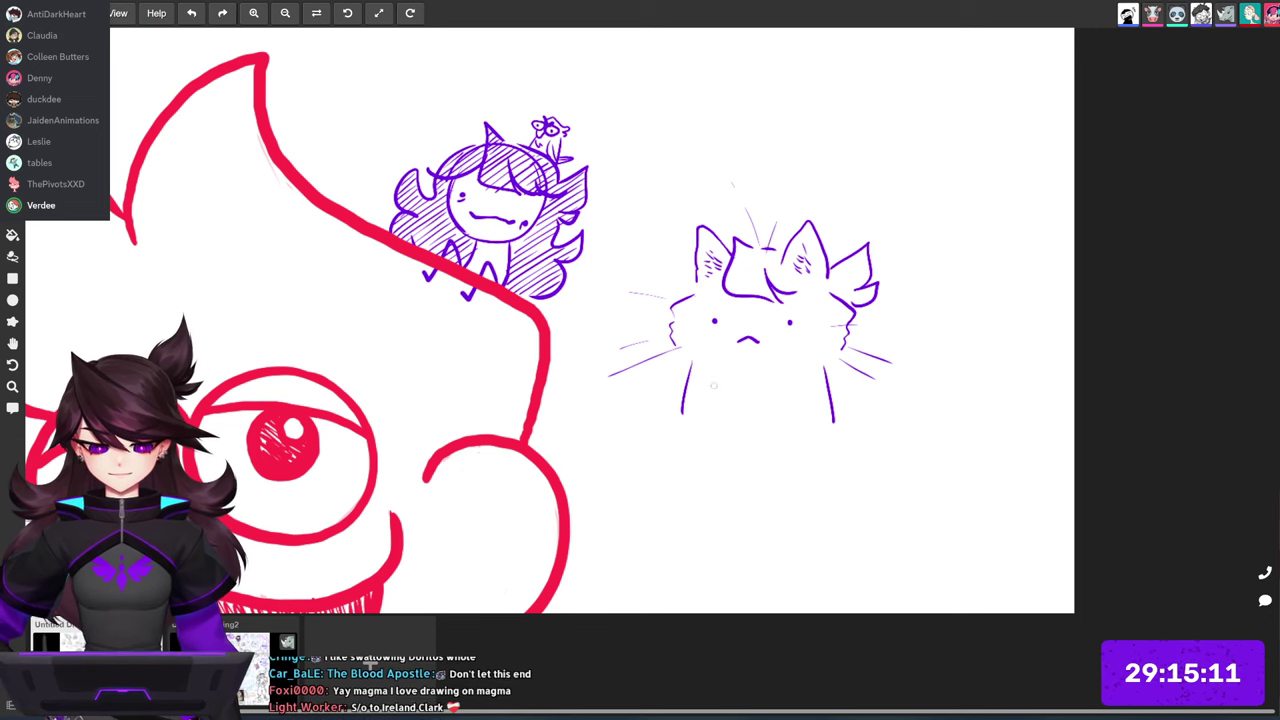
Step: Finish the purple cat's body with small chest fur tufts, a redrawn side line and a curled striped tail
left_click_drag(740, 404, 773, 406)
left_click_drag(823, 359, 827, 380)
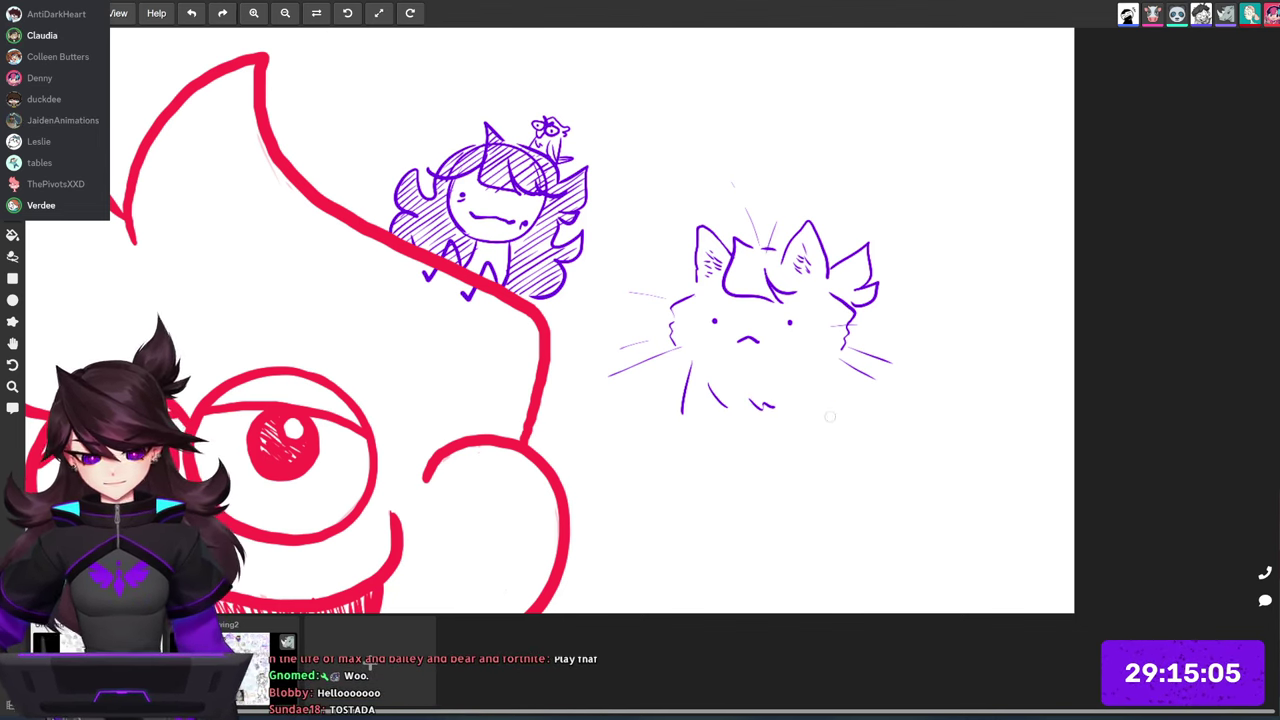
left_click_drag(831, 358, 842, 412)
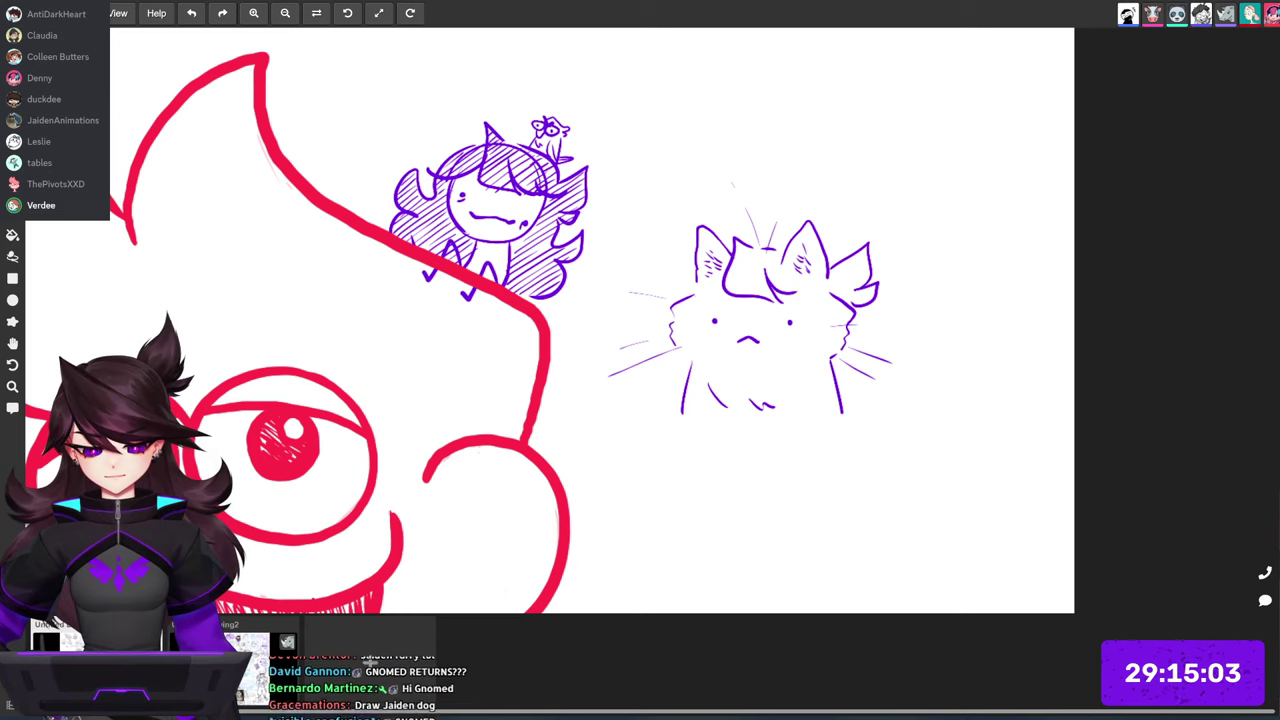
left_click_drag(900, 350, 852, 412)
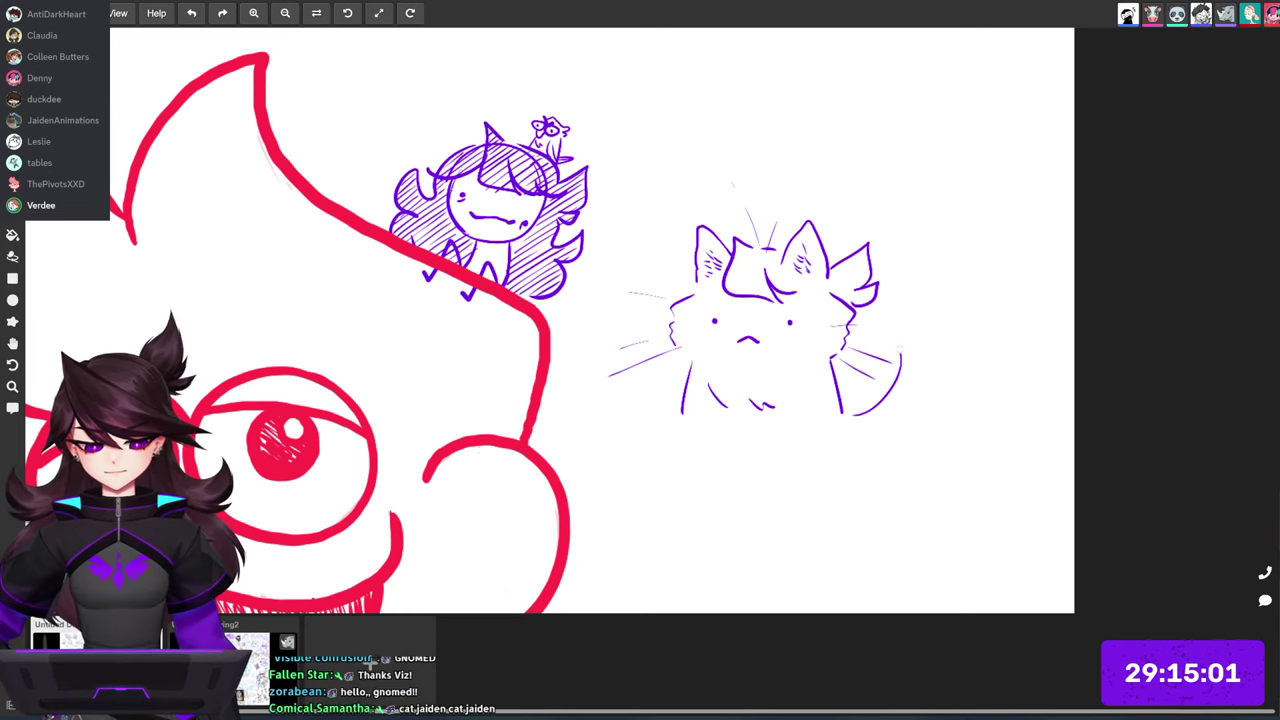
mouse_move(887, 318)
left_mouse_down()
mouse_move(918, 321)
mouse_move(928, 343)
mouse_move(926, 389)
mouse_move(898, 423)
left_mouse_up()
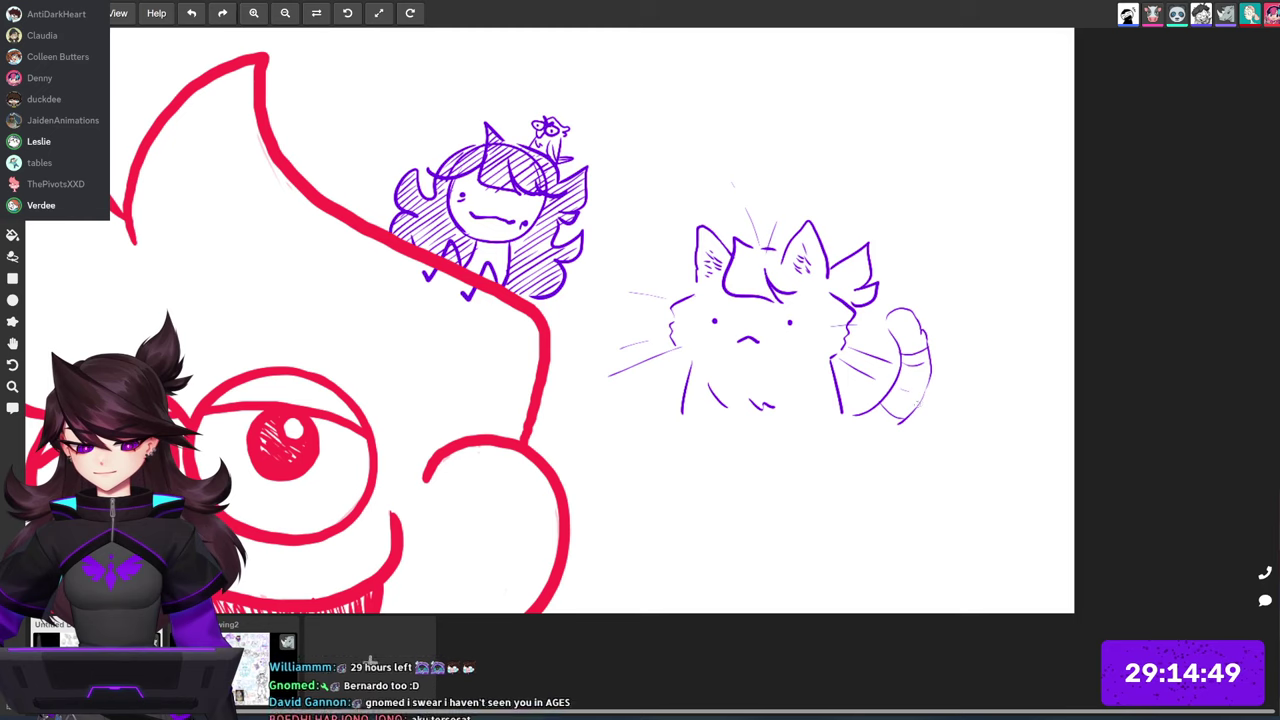
Step: Look over the whole shared canvas to examine the other artists' sketches around the purple doodles
scroll(921, 399, "down", 5)
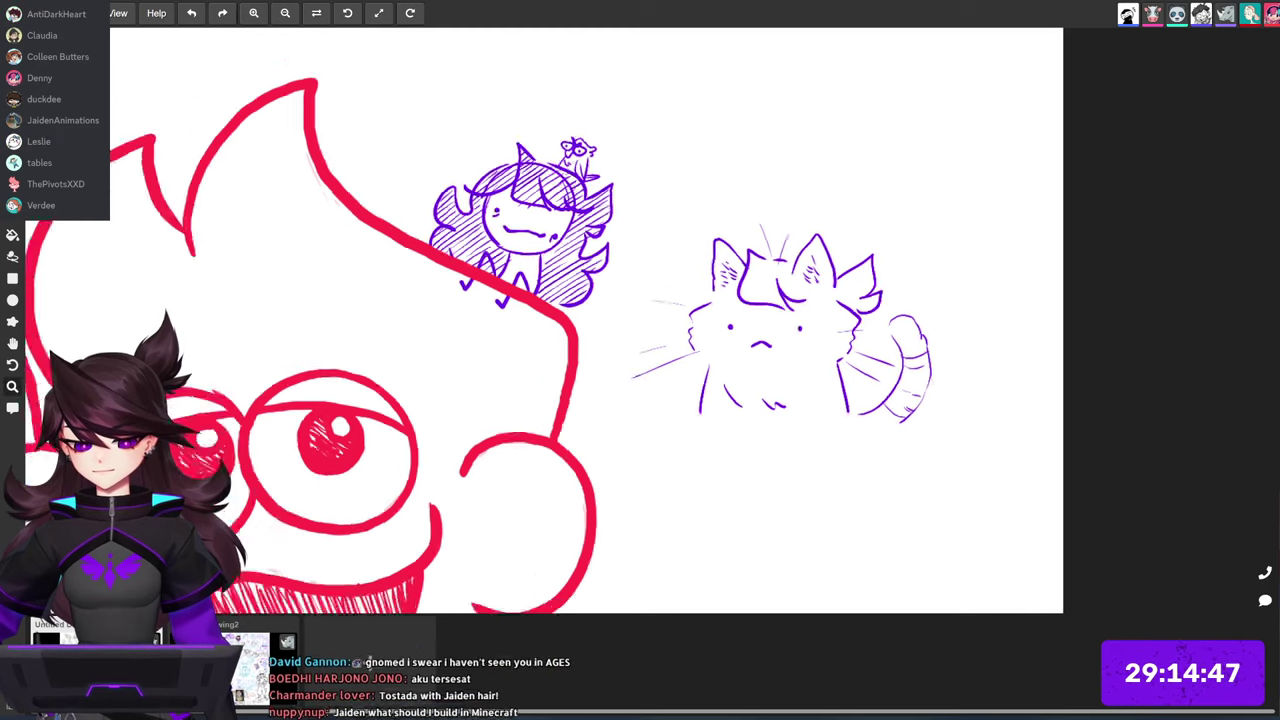
left_click_drag(890, 387, 770, 443)
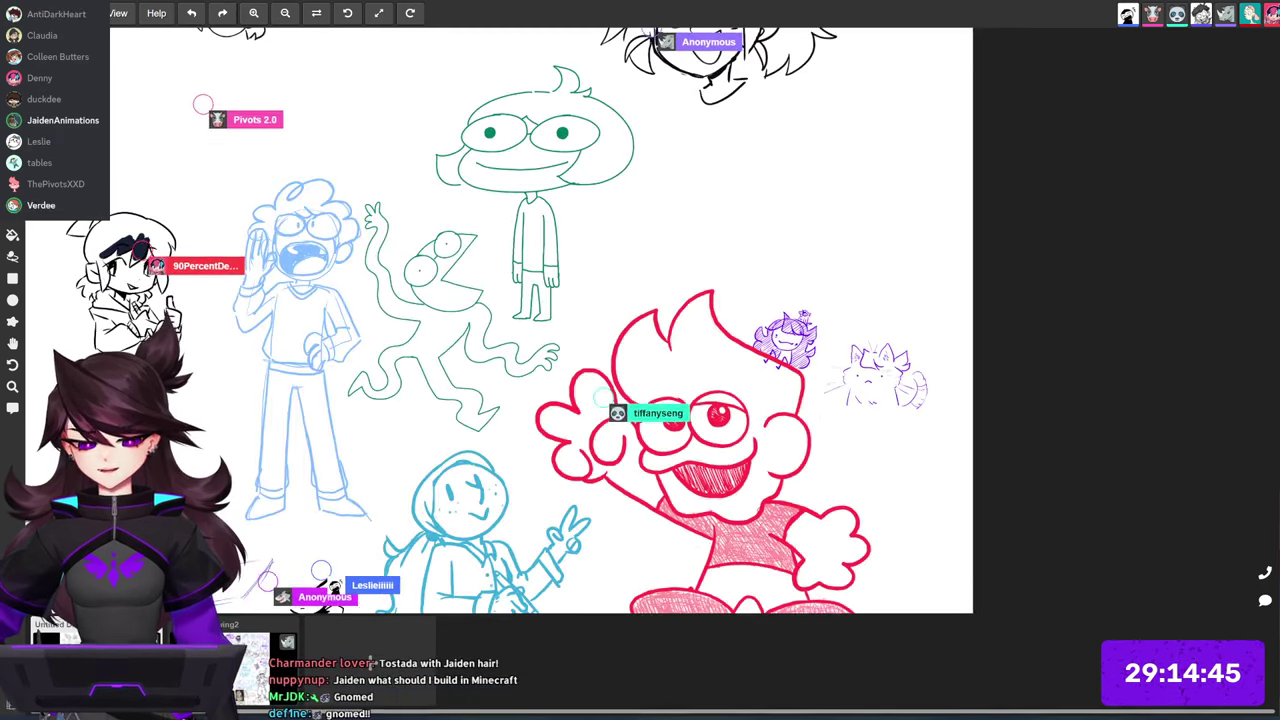
scroll(900, 400, "down", 4)
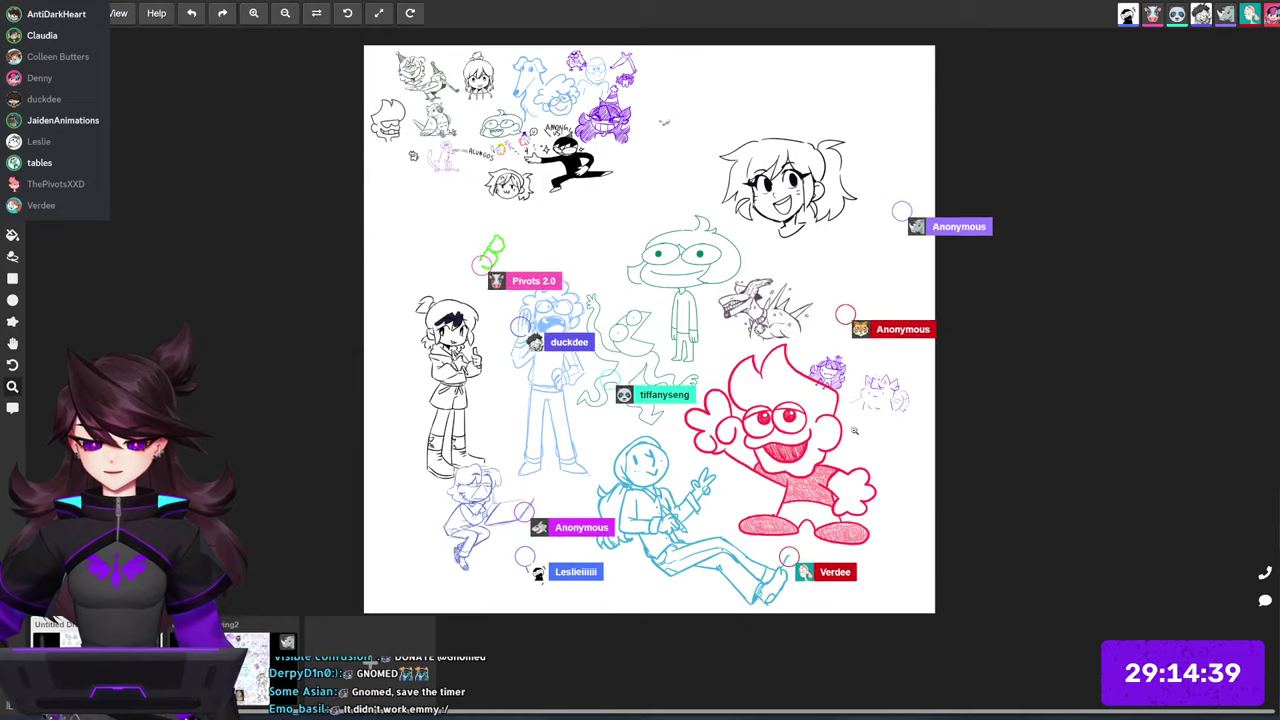
left_click_drag(783, 308, 925, 308)
scroll(780, 310, "down", 5)
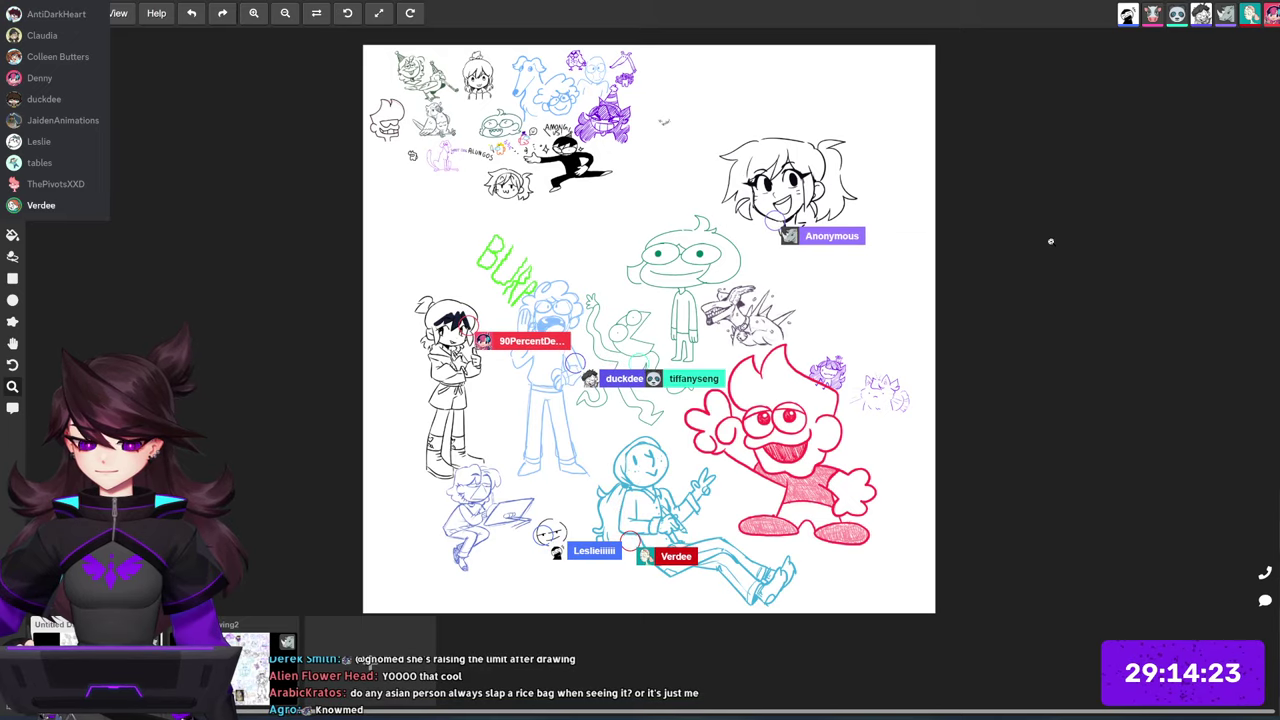
scroll(880, 396, "up", 3)
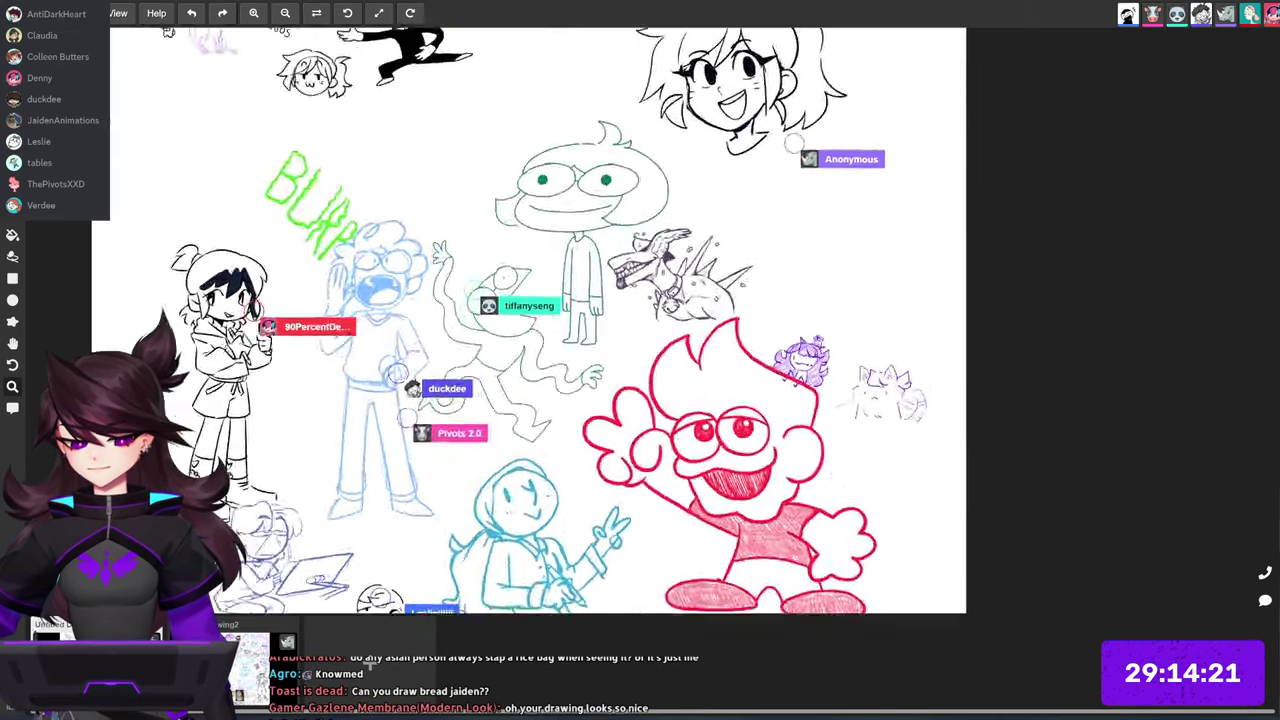
scroll(880, 396, "up", 3)
scroll(880, 396, "down", 5)
scroll(880, 396, "up", 1)
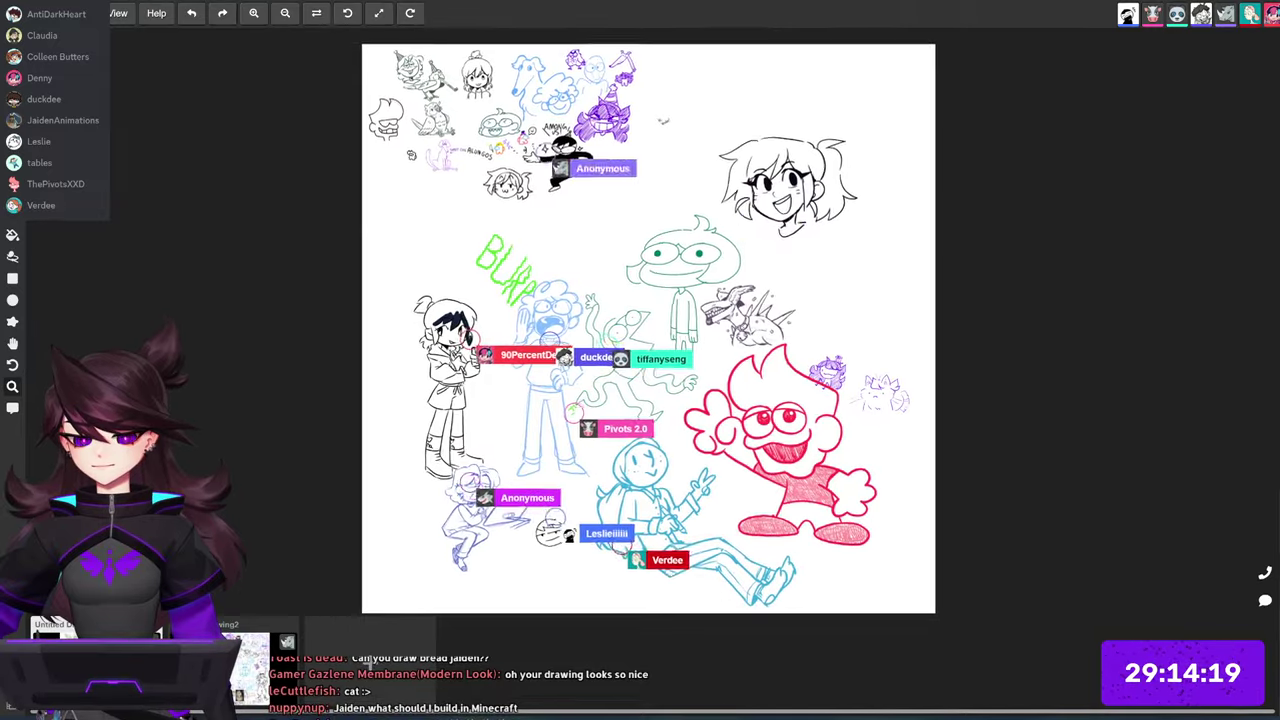
left_click_drag(976, 434, 1005, 428)
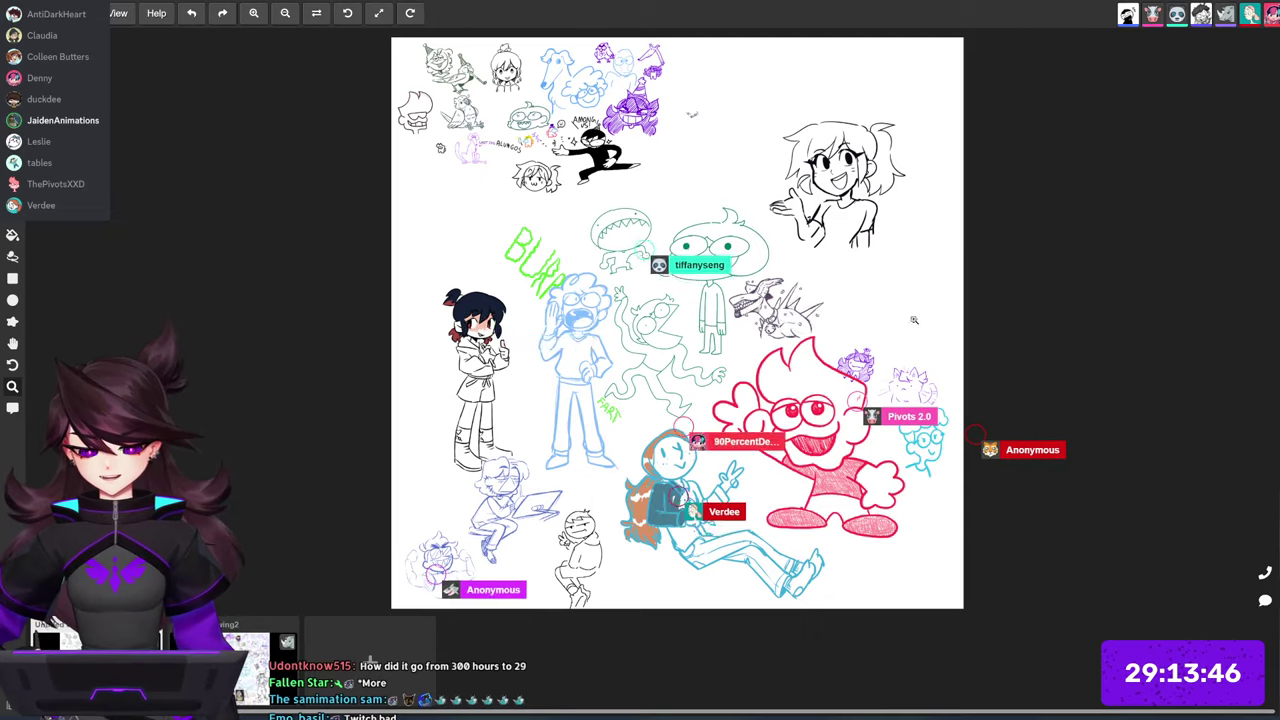
Step: Draw a small purple long-snouted dog with feathery ears, a round eye and a collar above the hatched long-haired character
scroll(822, 338, "up", 2)
scroll(829, 343, "up", 5)
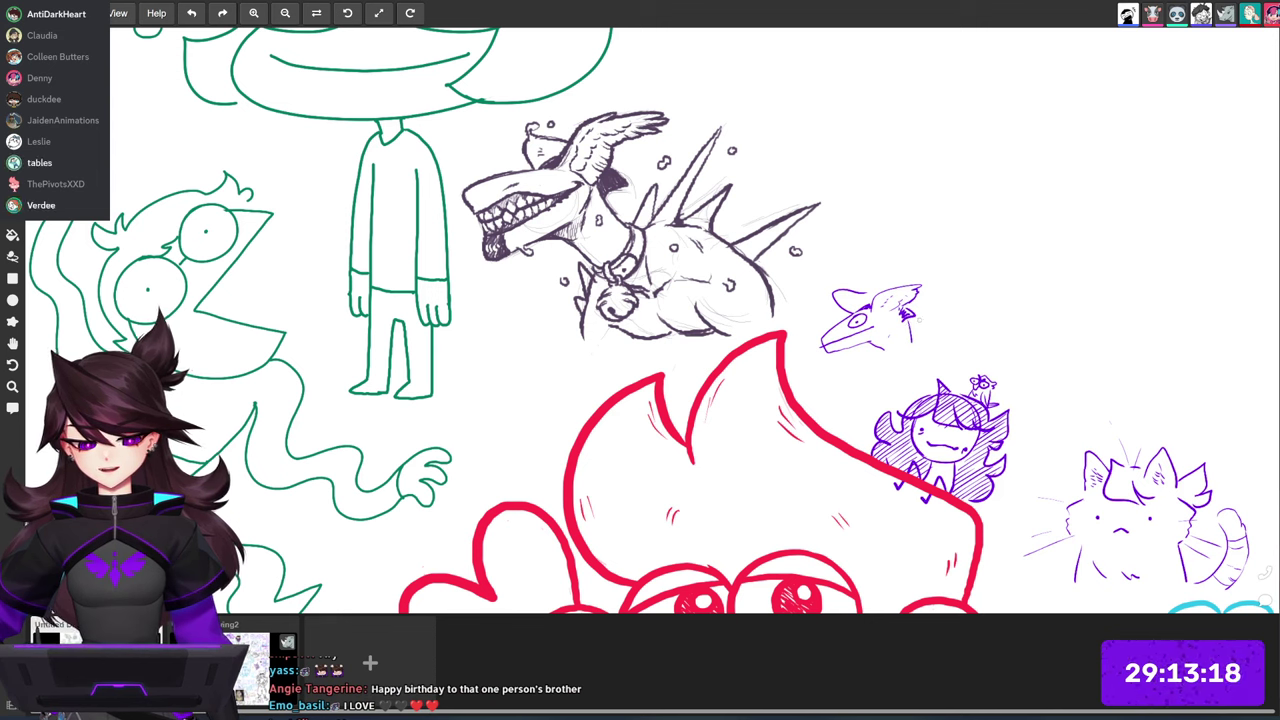
left_click_drag(901, 319, 911, 343)
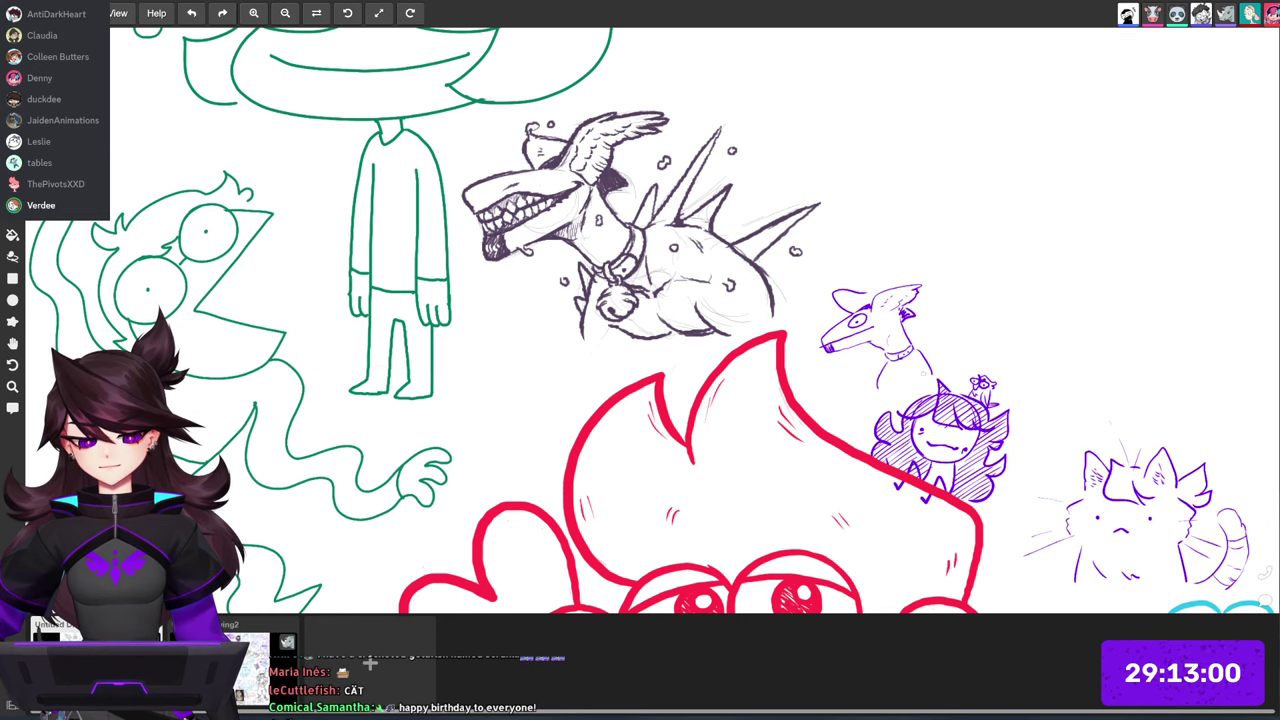
scroll(915, 430, "down", 3)
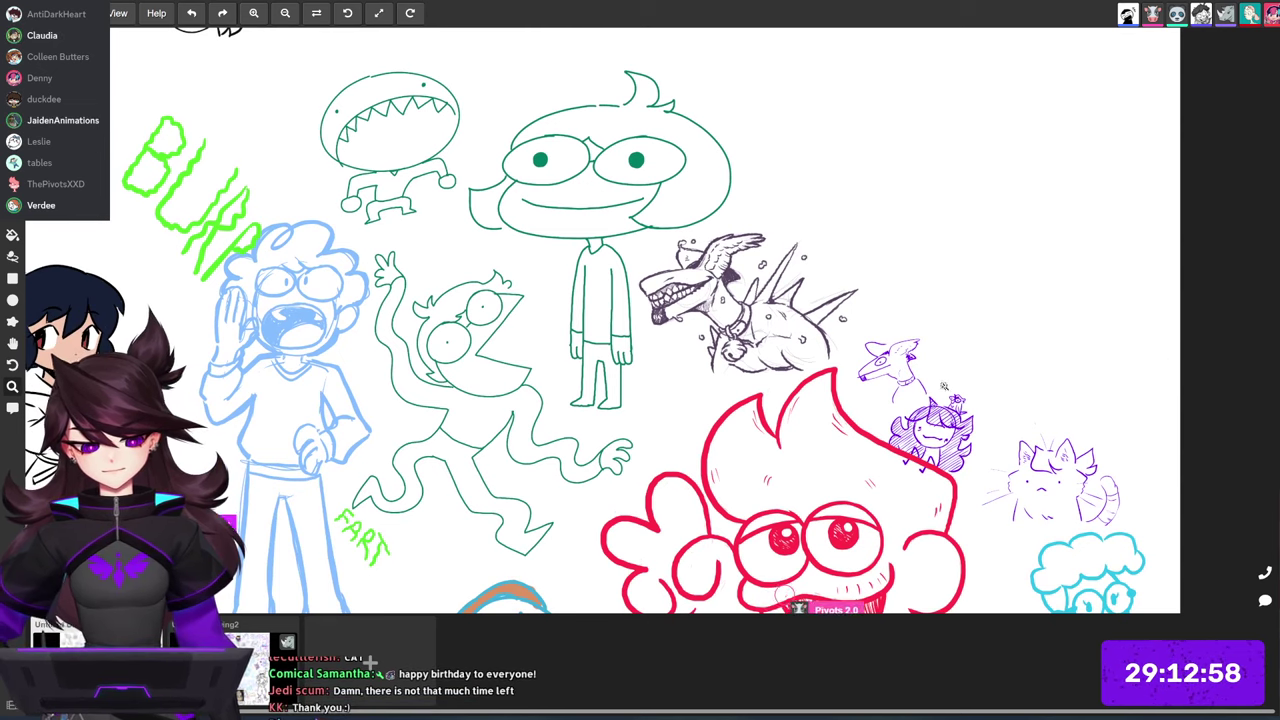
scroll(920, 385, "up", 5)
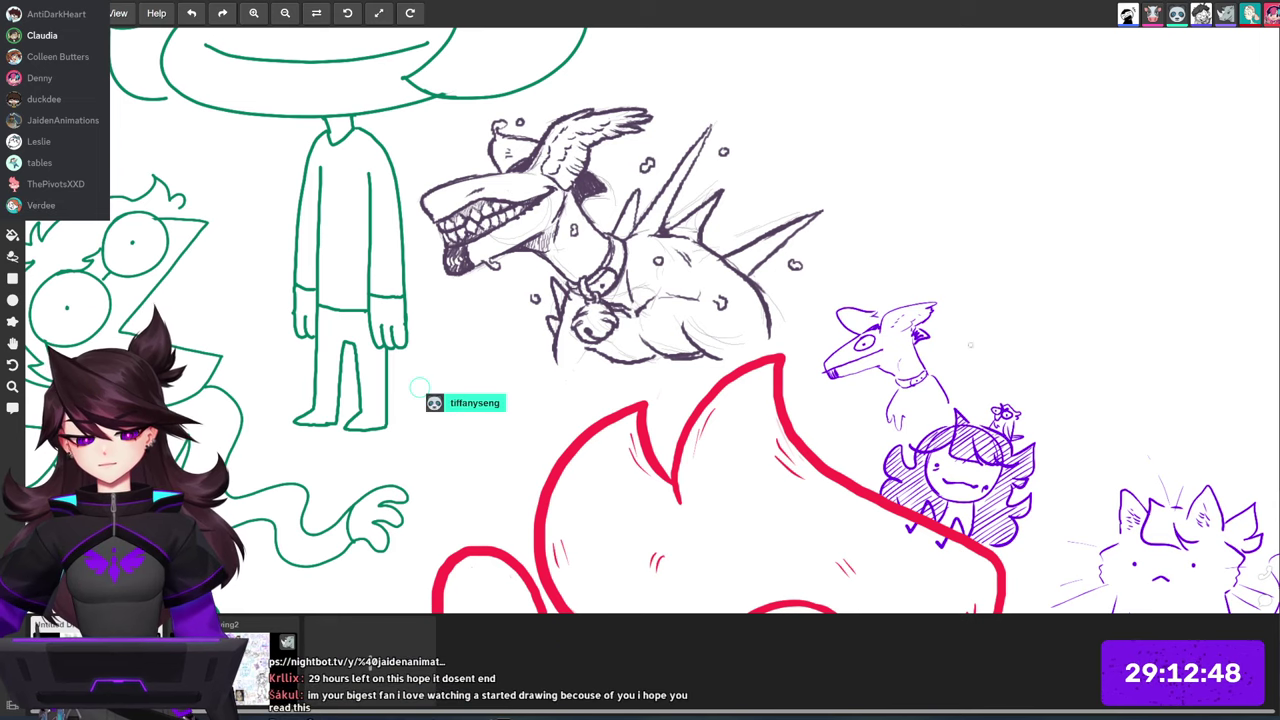
left_click_drag(975, 393, 902, 393)
Step: Draw a front-facing purple dog with a square head, side eyes, upright ears and a hatched muzzle beside the long-snouted dog
scroll(1000, 356, "down", 2)
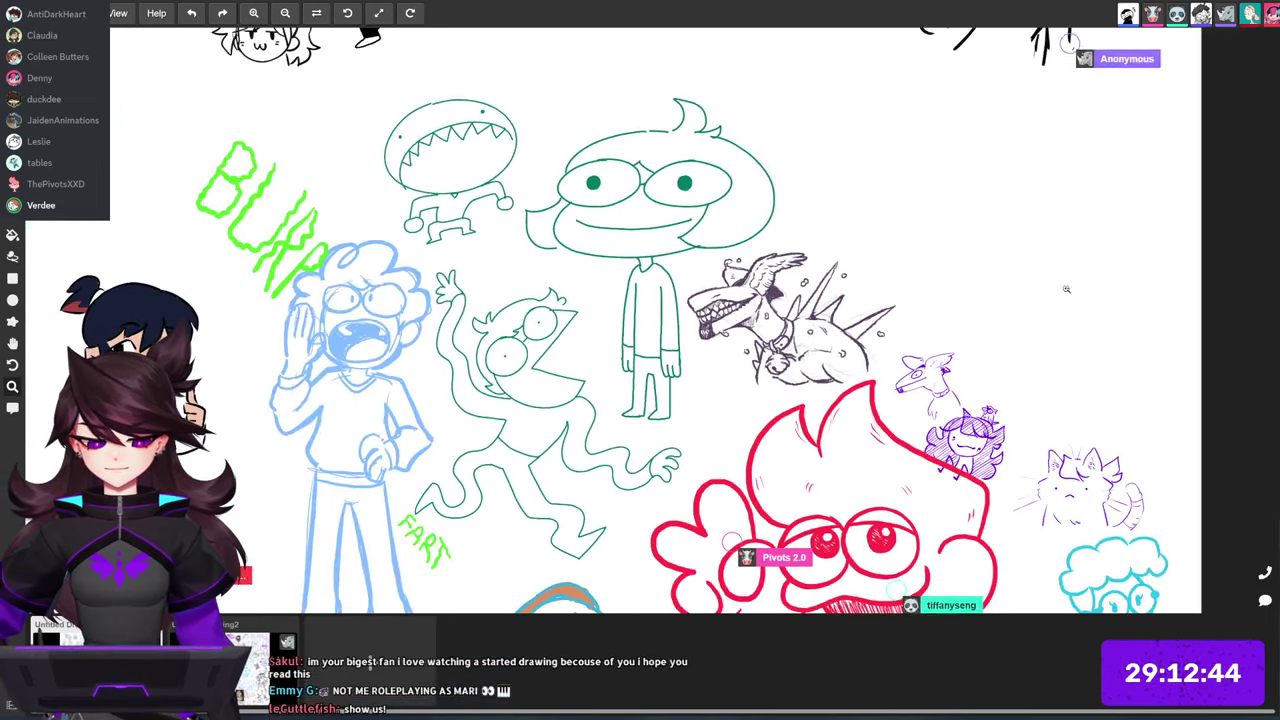
scroll(1000, 356, "down", 4)
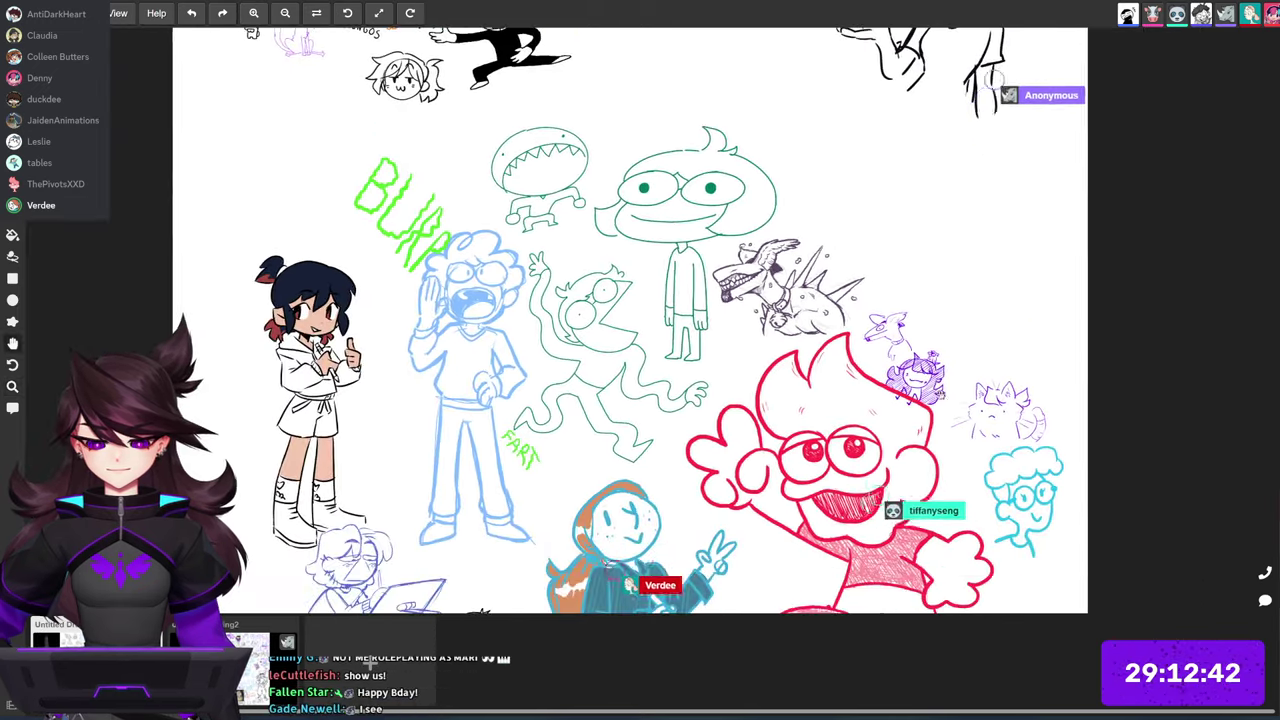
scroll(976, 409, "down", 4)
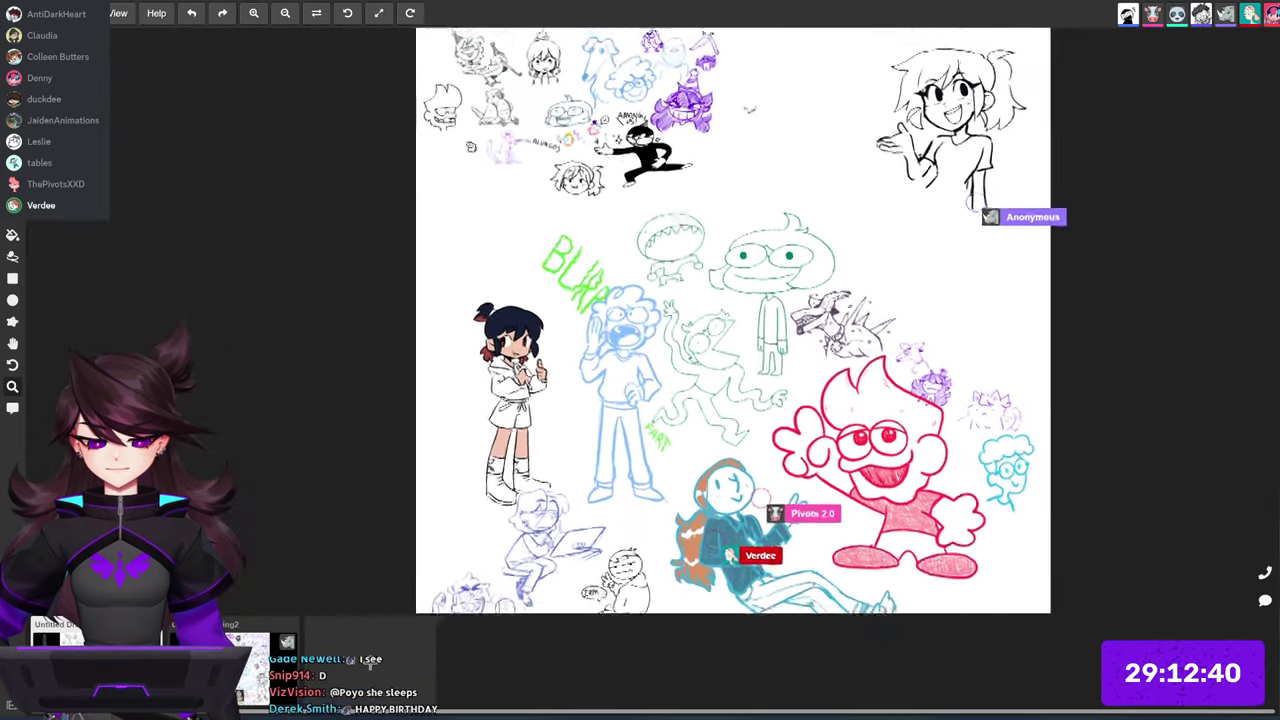
key("space")
left_click_drag(749, 330, 733, 306)
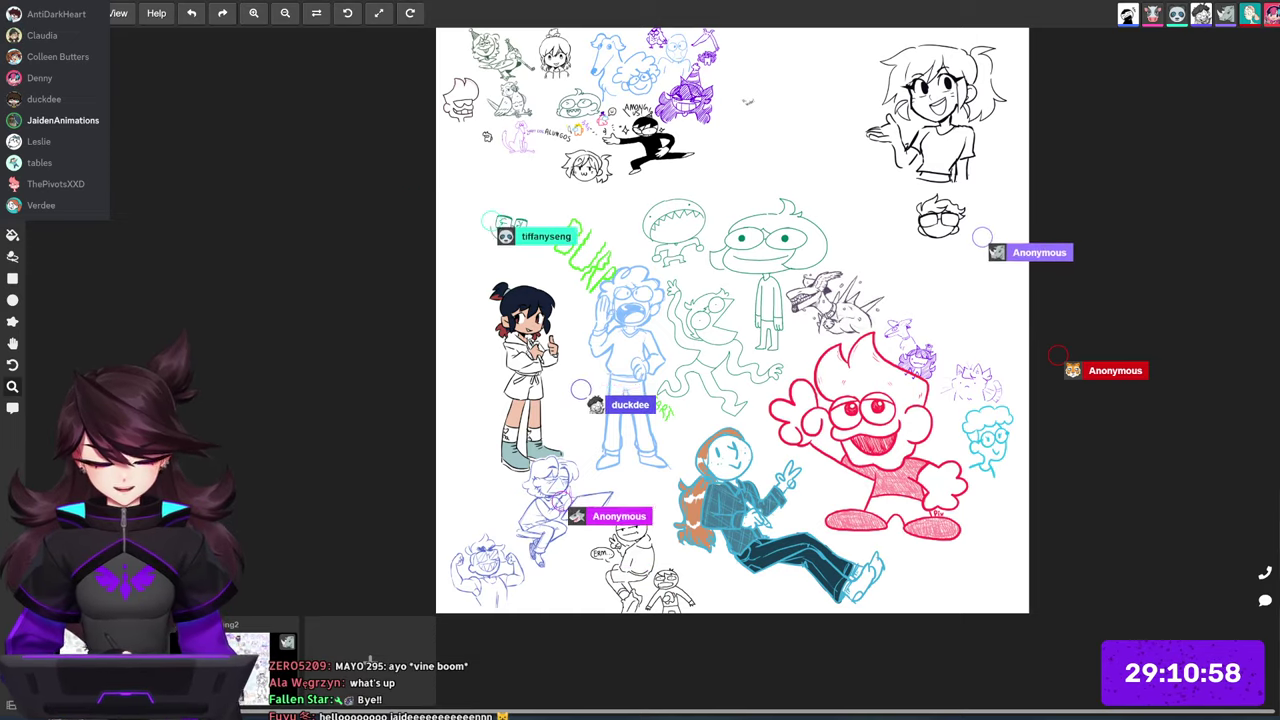
scroll(907, 335, "up", 9)
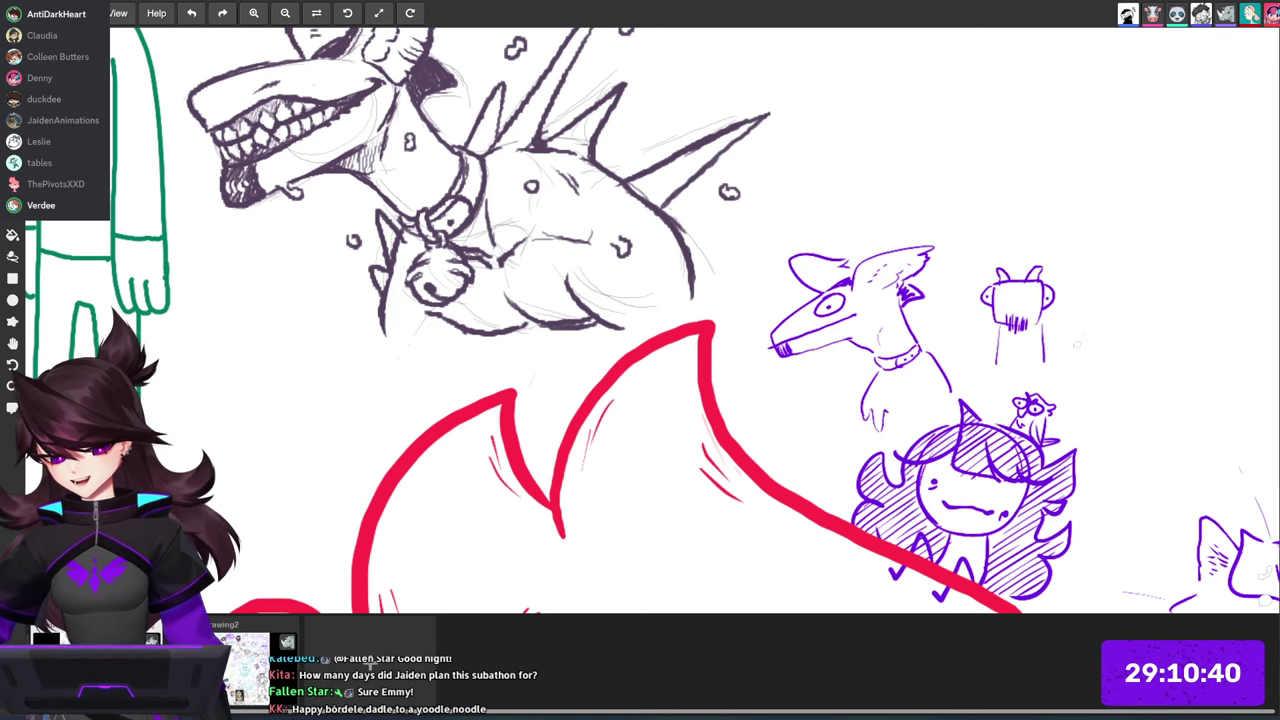
Step: Extend the square-headed dog's neck and close it off with a dotted collar
scroll(640, 320, "down", 2)
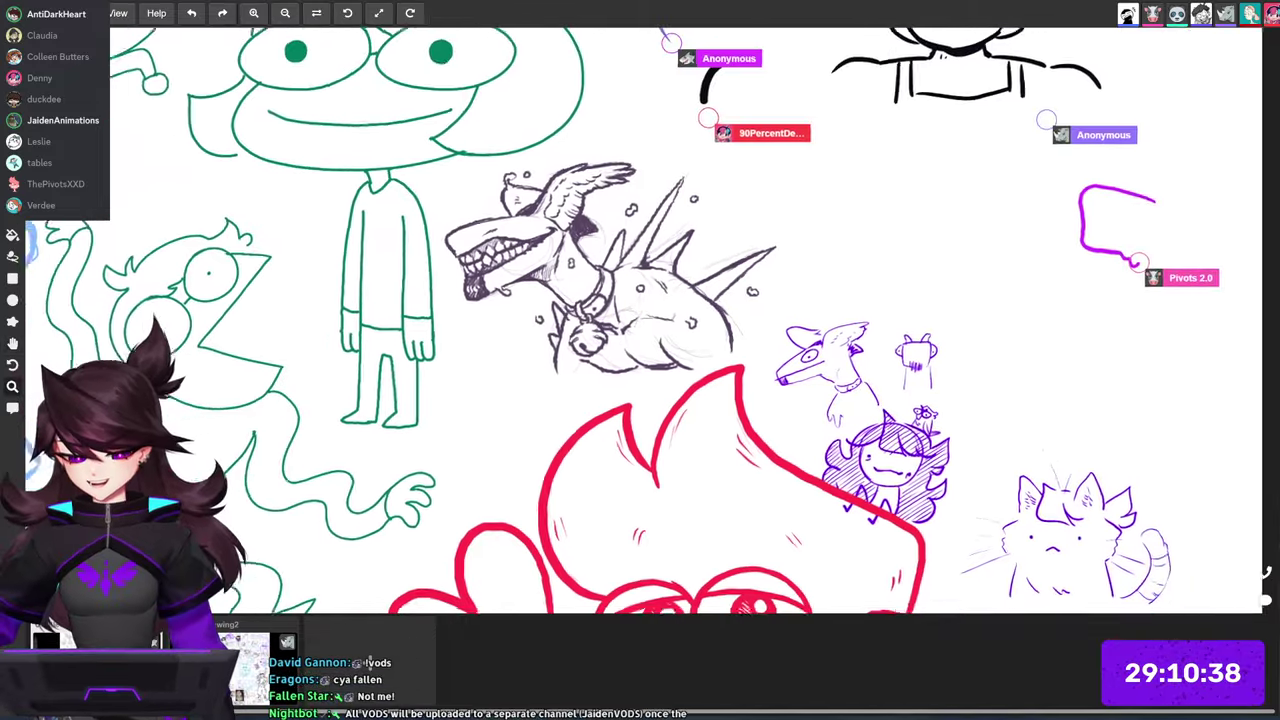
scroll(940, 368, "down", 2)
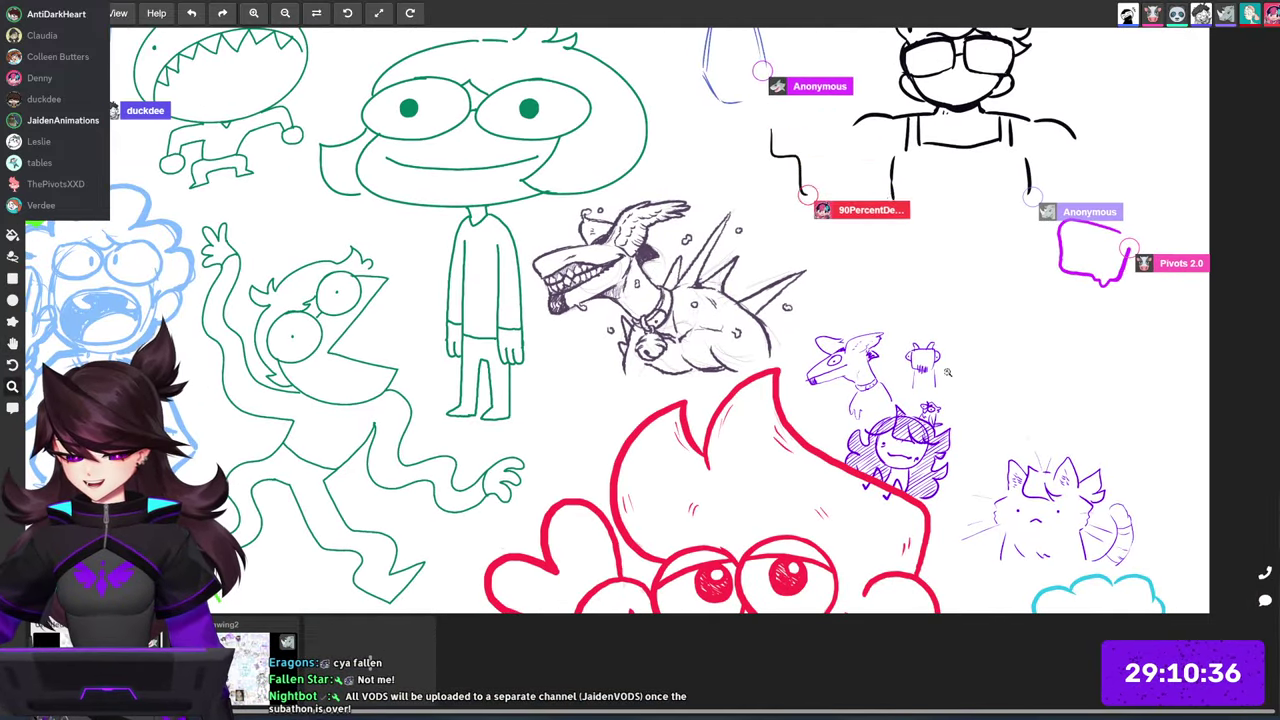
scroll(948, 372, "down", 2)
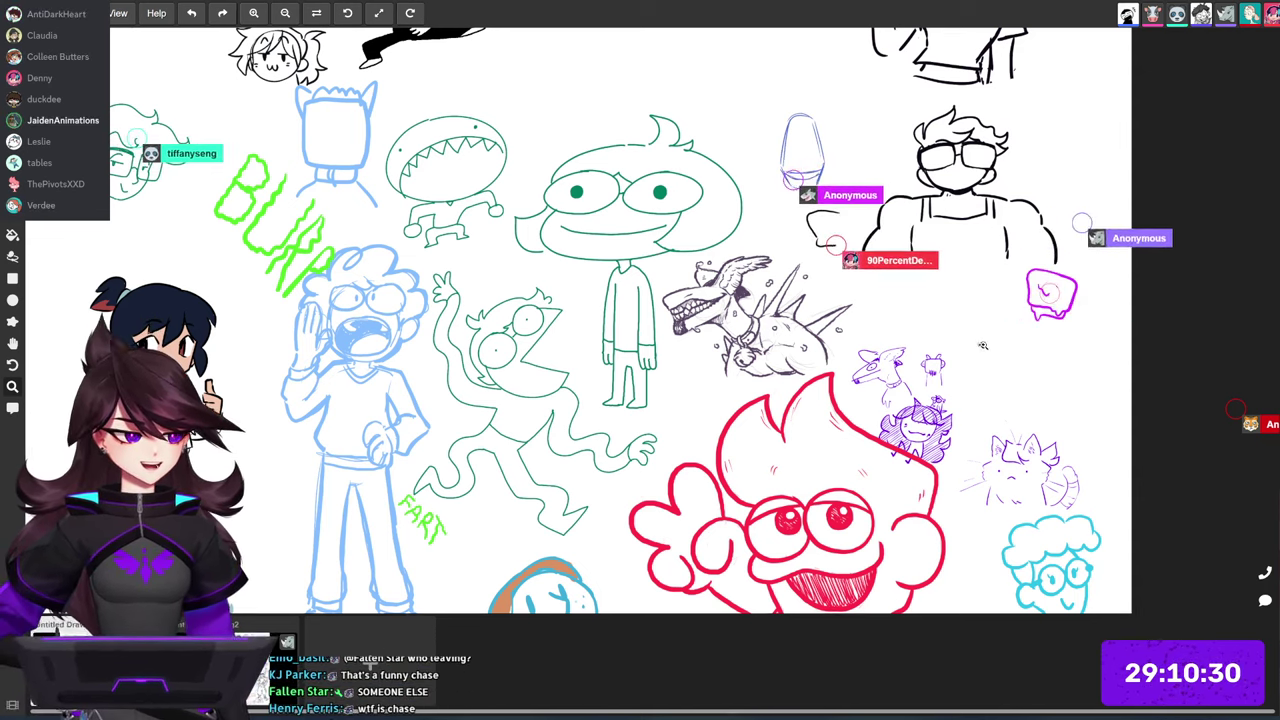
scroll(982, 345, "up", 5)
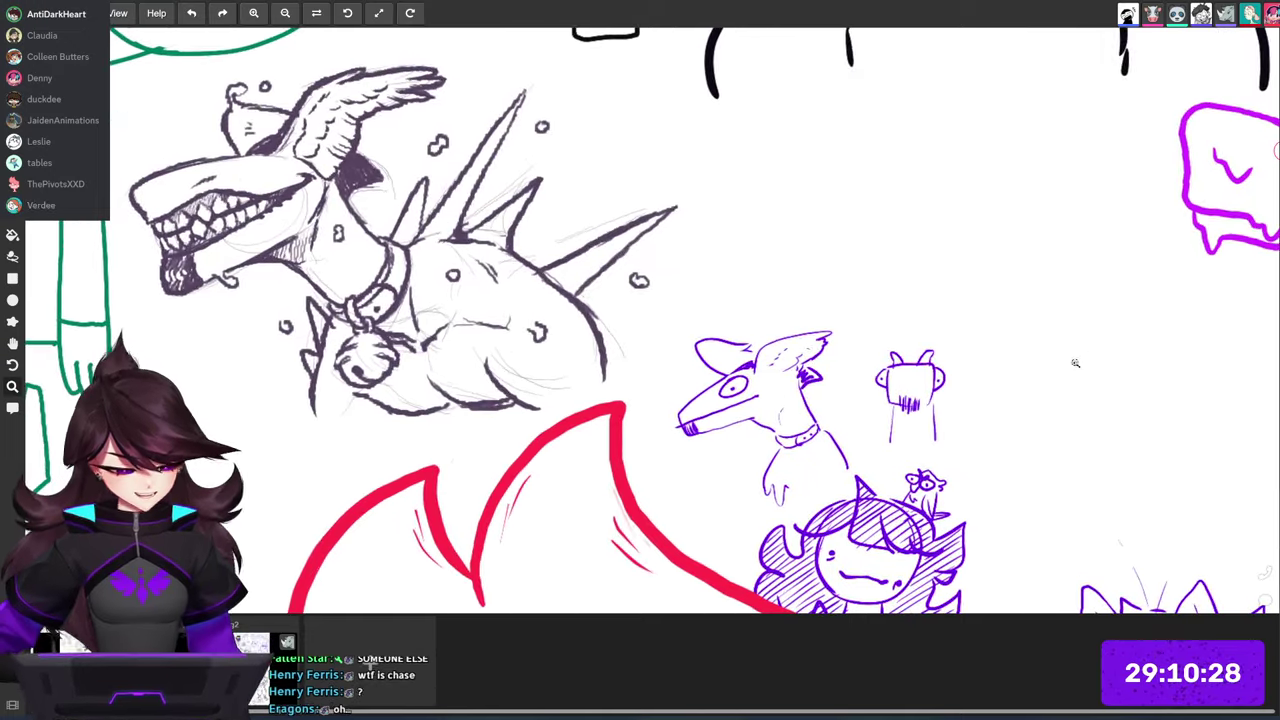
left_click_drag(957, 423, 891, 374)
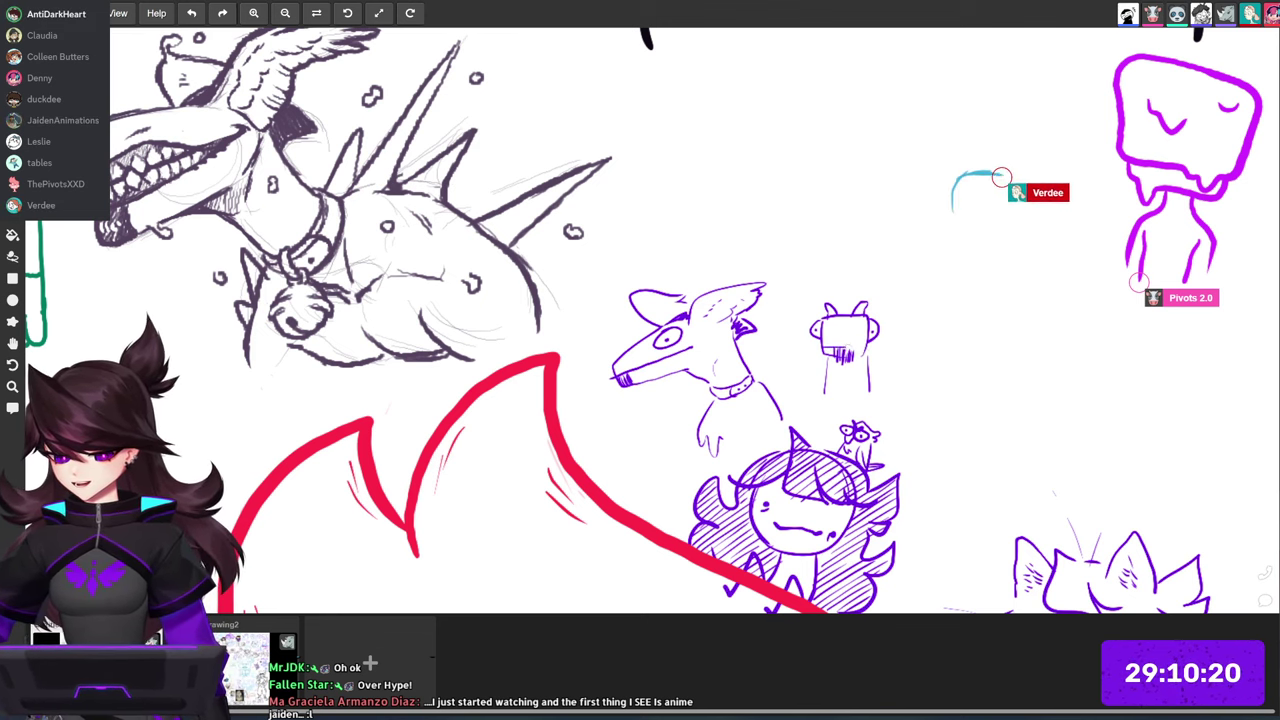
scroll(1008, 380, "down", 3)
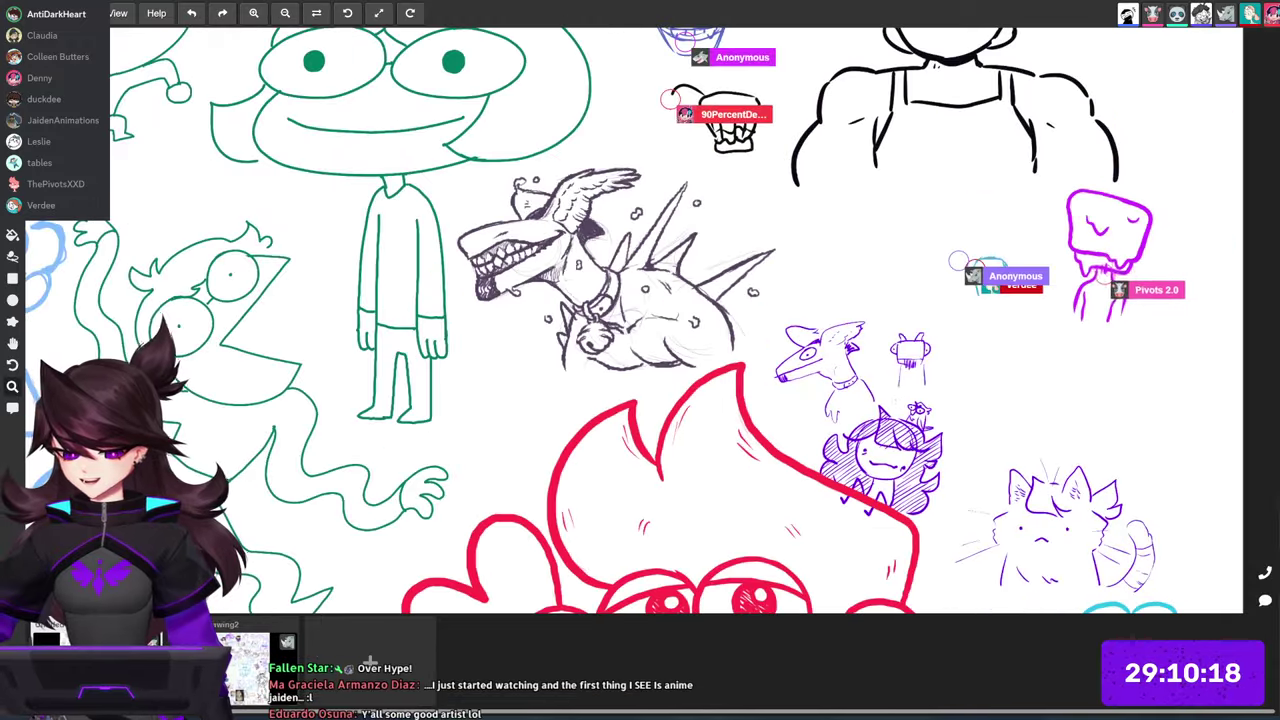
scroll(925, 386, "up", 4)
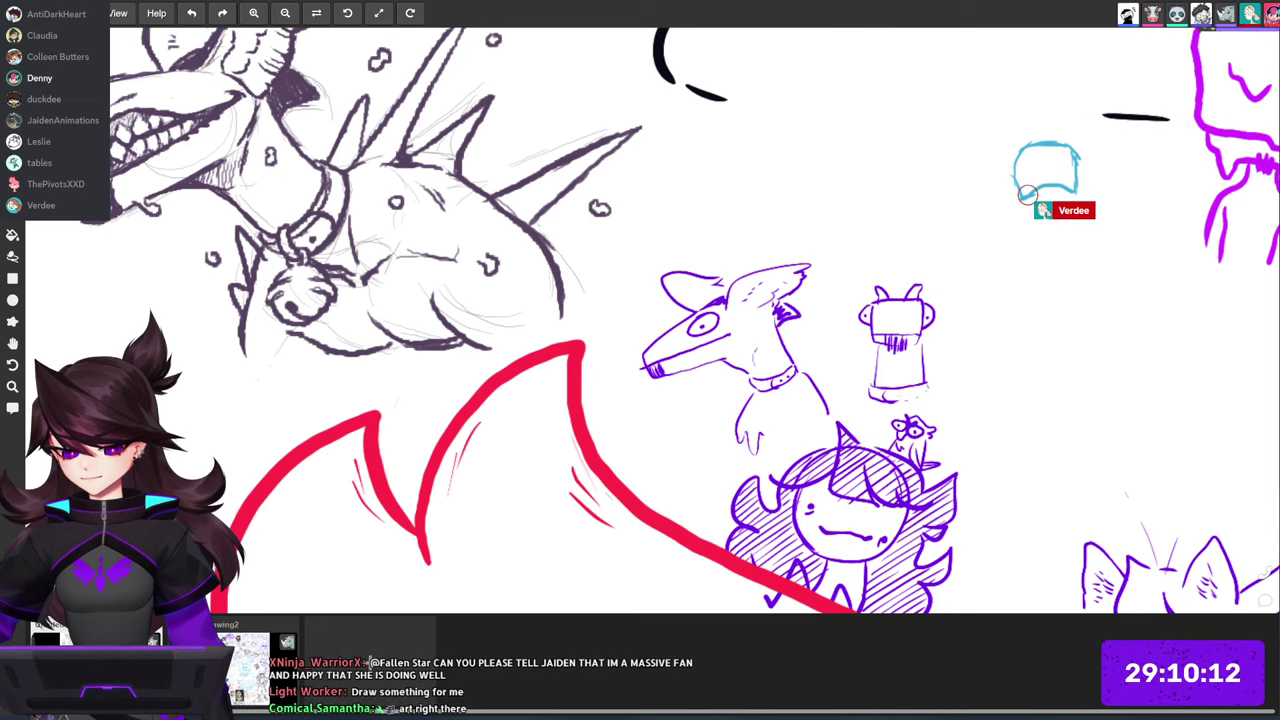
Step: Draw a purple dog with a long tapering snout, dark nose and thin neck lines above the square-headed dog
scroll(968, 415, "down", 4)
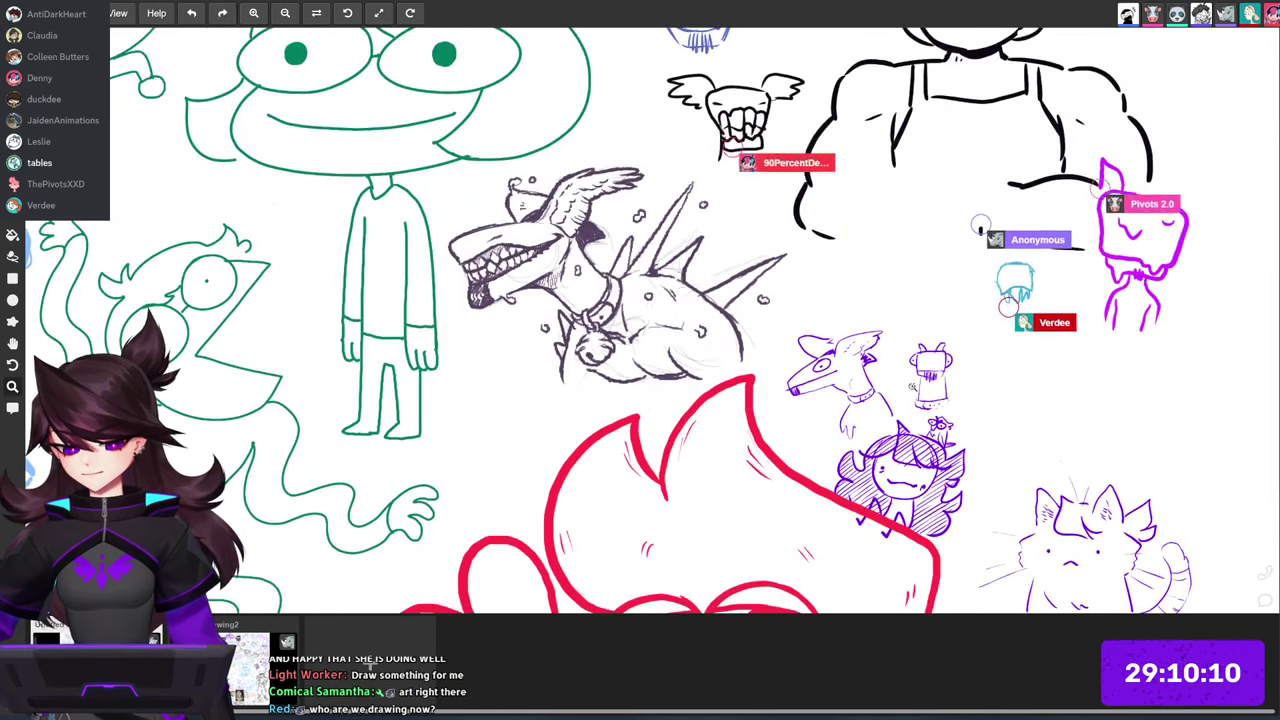
scroll(973, 427, "down", 2)
scroll(964, 438, "up", 1)
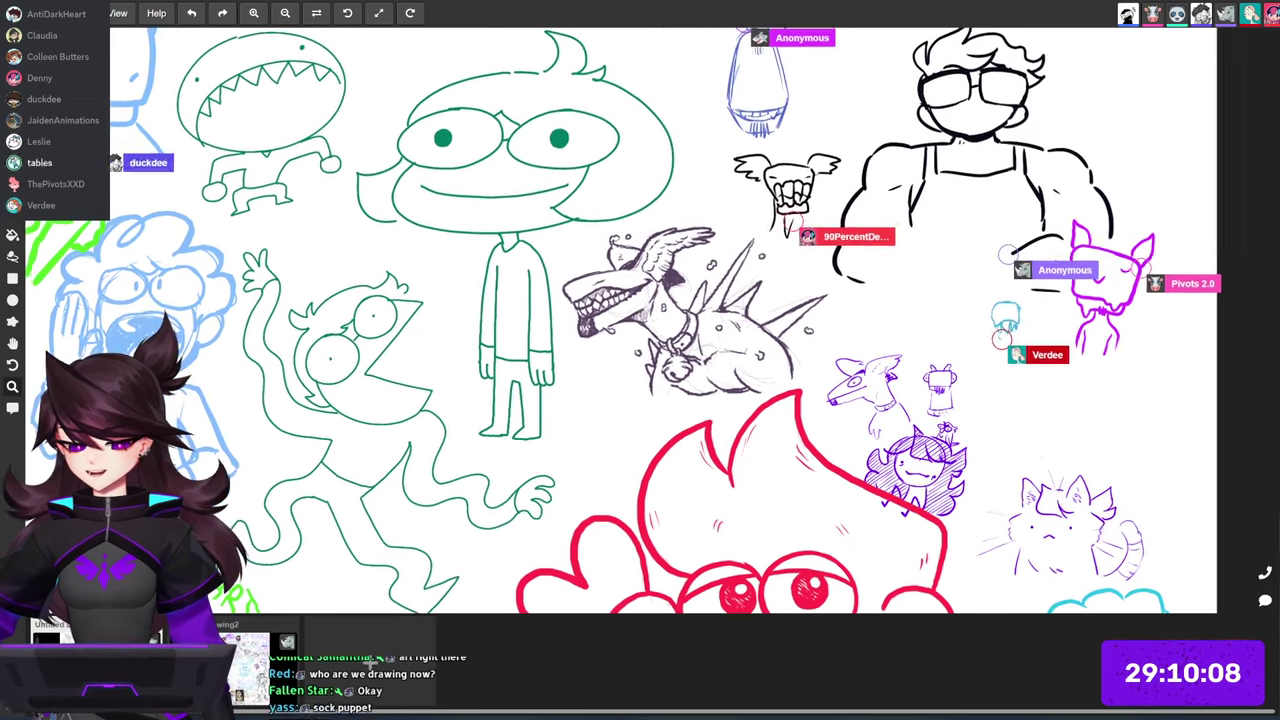
scroll(964, 438, "down", 3)
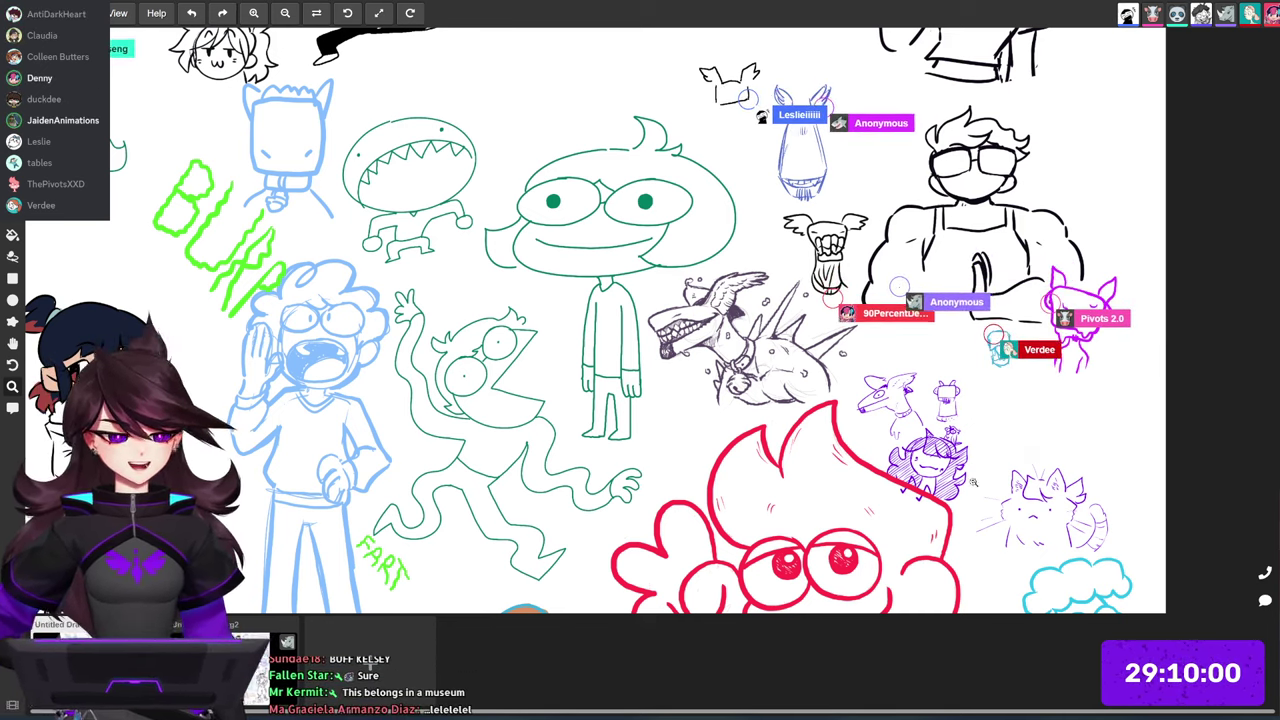
scroll(983, 452, "down", 3)
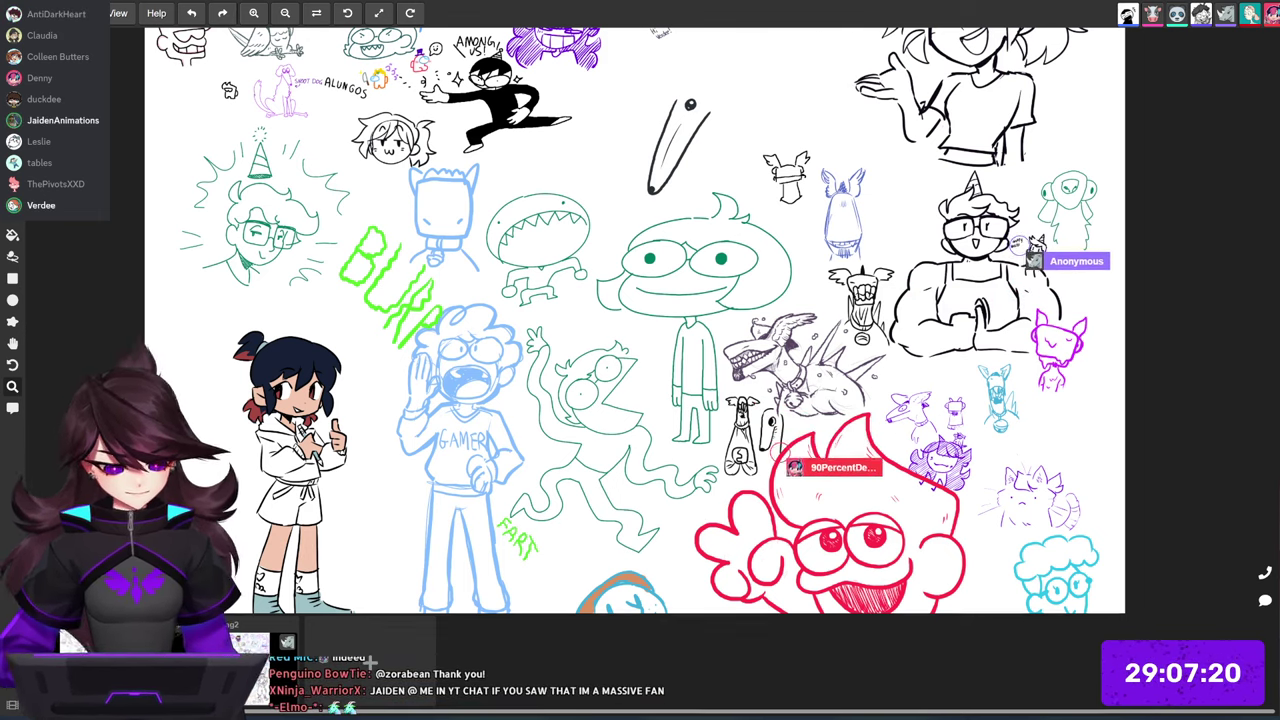
scroll(967, 389, "up", 1)
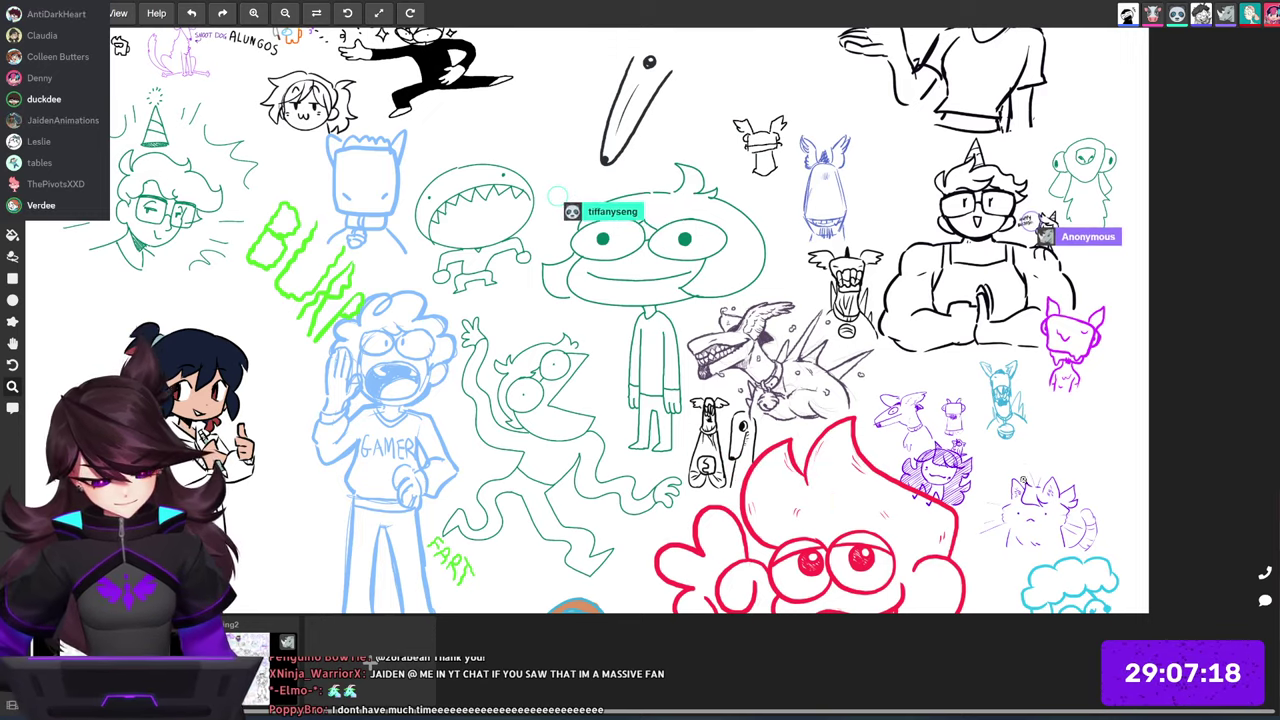
scroll(1028, 466, "up", 2)
scroll(1030, 470, "up", 3)
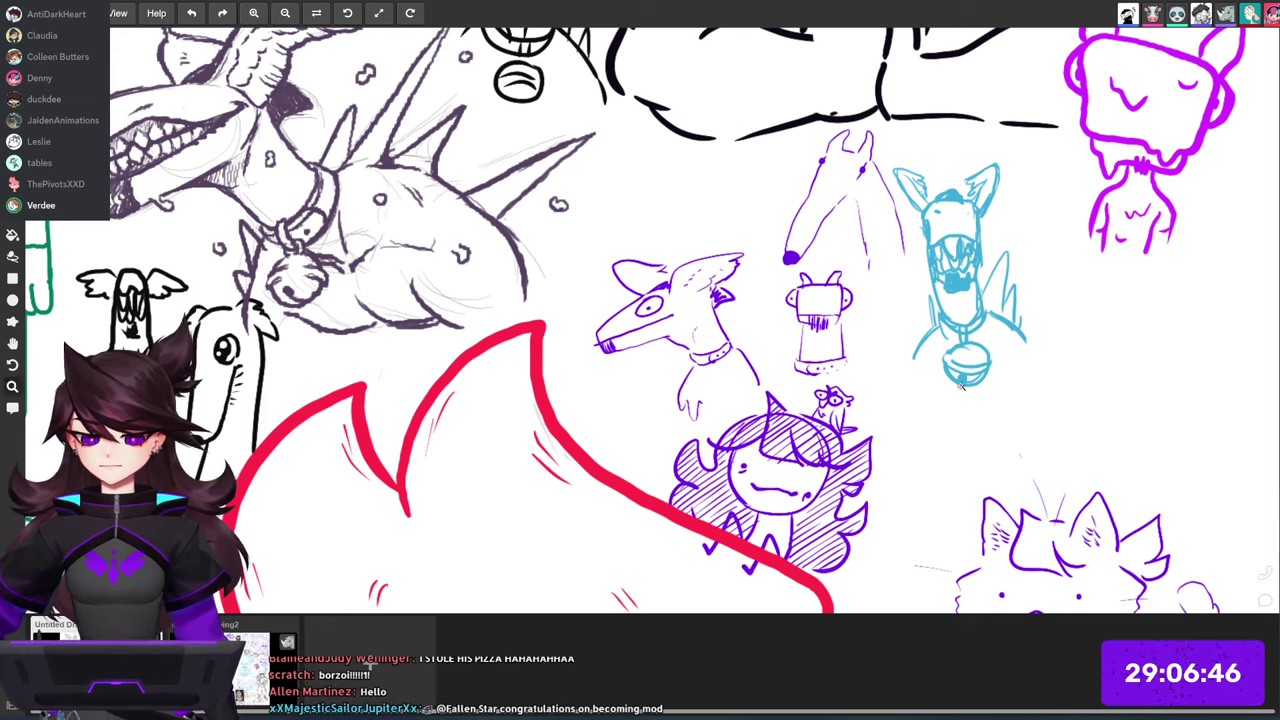
Step: Sign the purple doodles with the artist's handle beside the hatched long-haired character
key("z")
left_click_drag(956, 405, 936, 402)
scroll(640, 320, "down", 2)
scroll(640, 320, "down", 2)
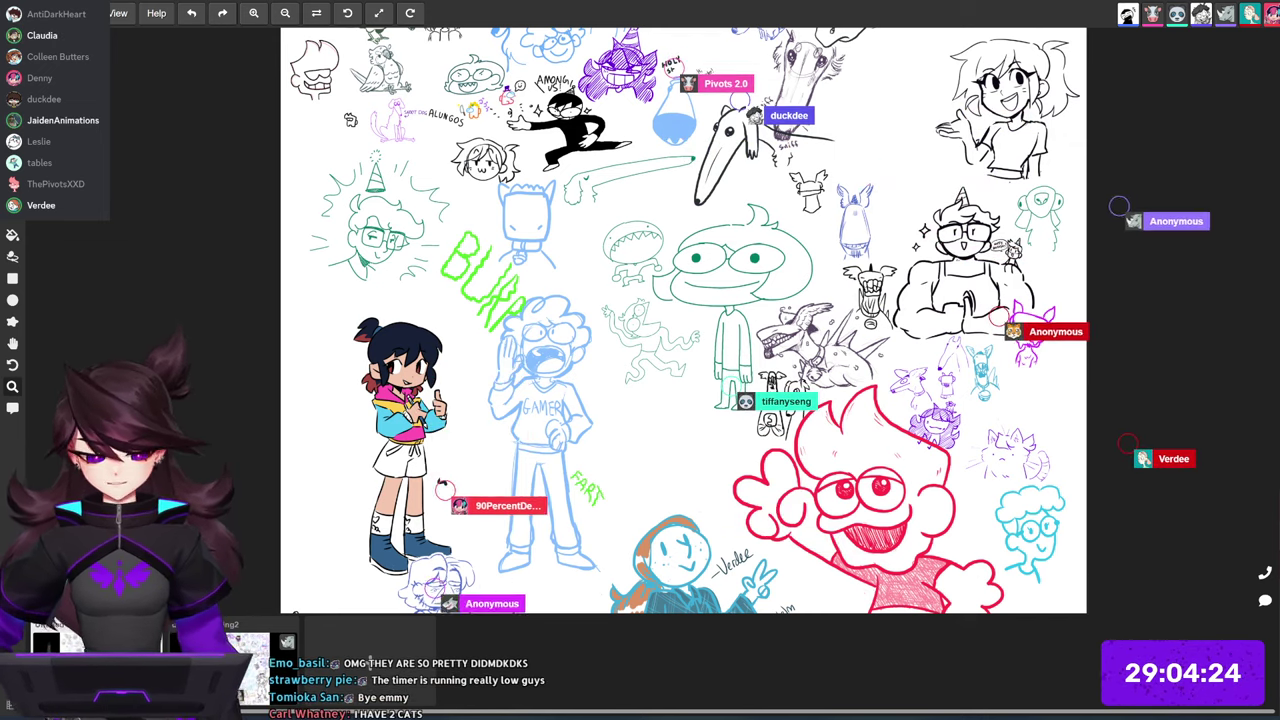
scroll(934, 409, "up", 1)
scroll(955, 415, "up", 5)
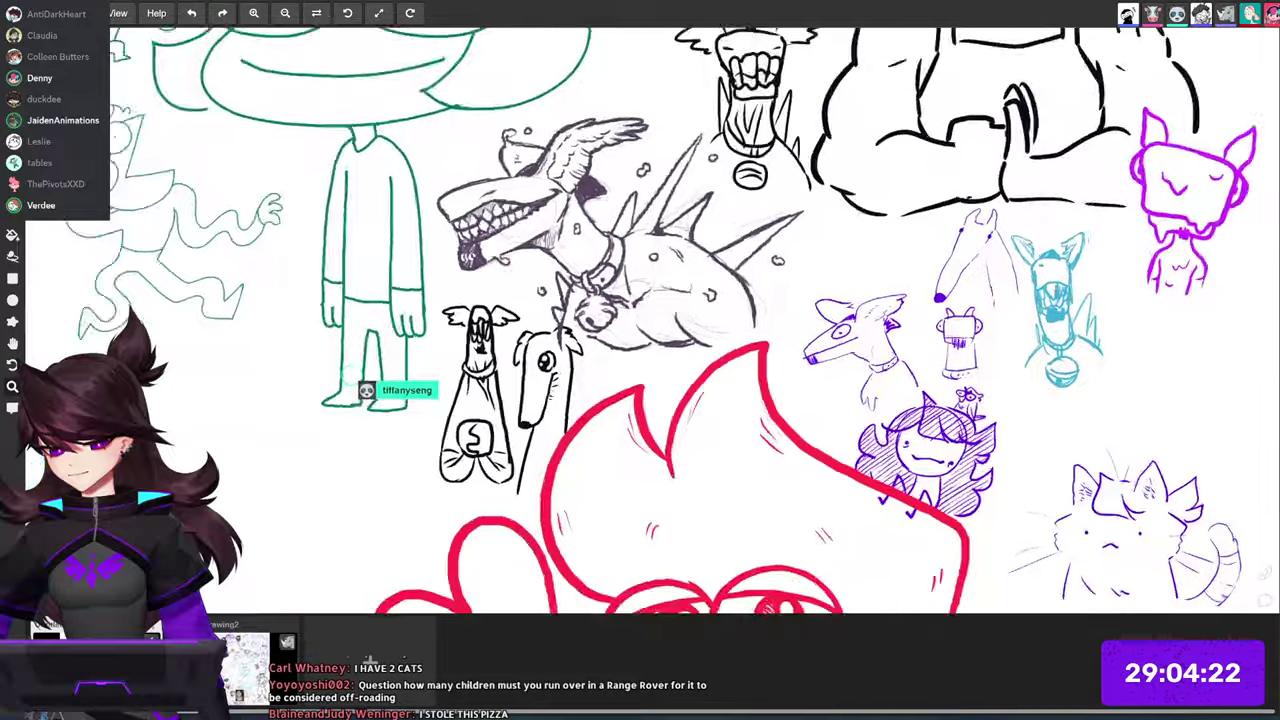
left_click_drag(988, 418, 822, 369)
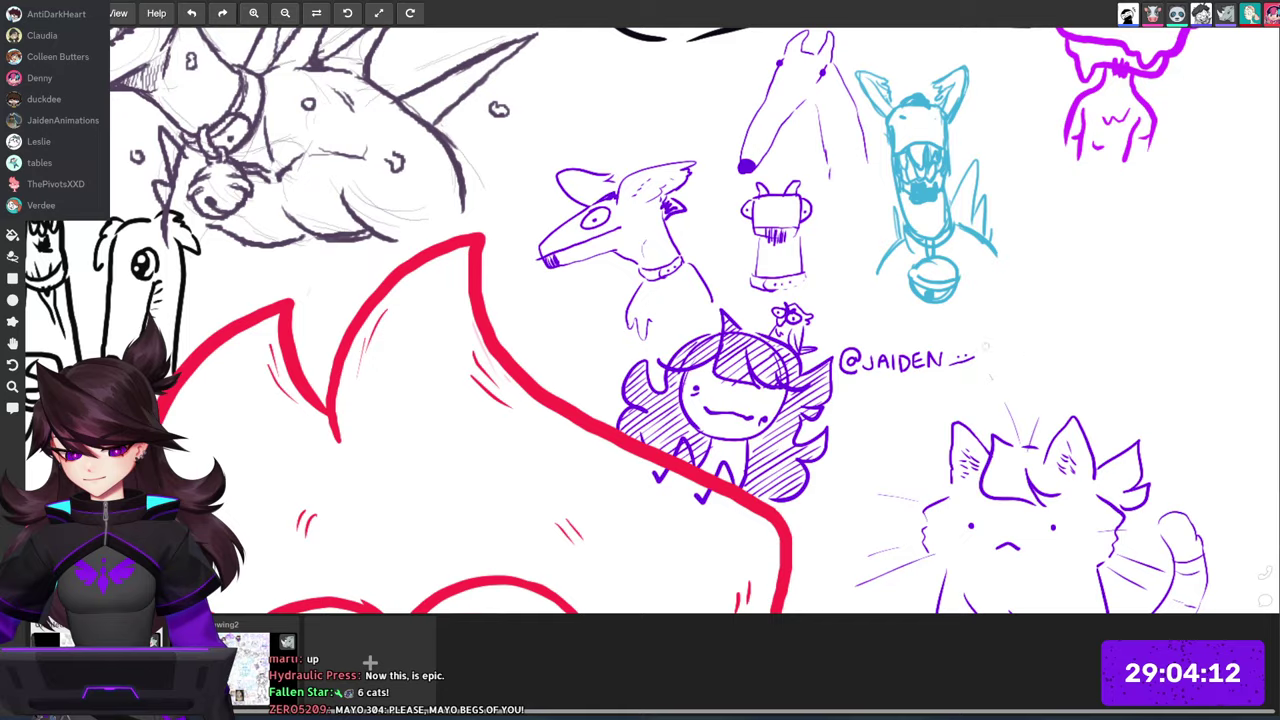
Step: Look over the whole shared canvas and inspect the long-snouted dog sketches along its upper part
scroll(981, 416, "down", 10)
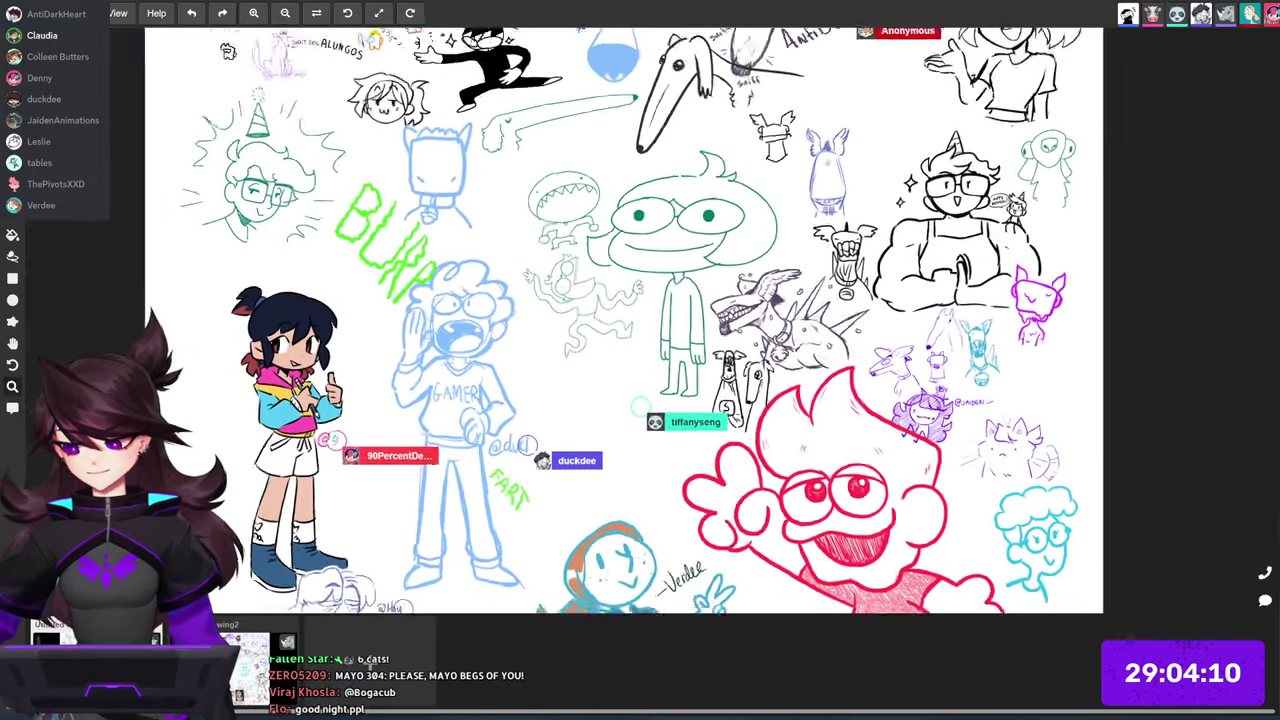
scroll(915, 416, "down", 3)
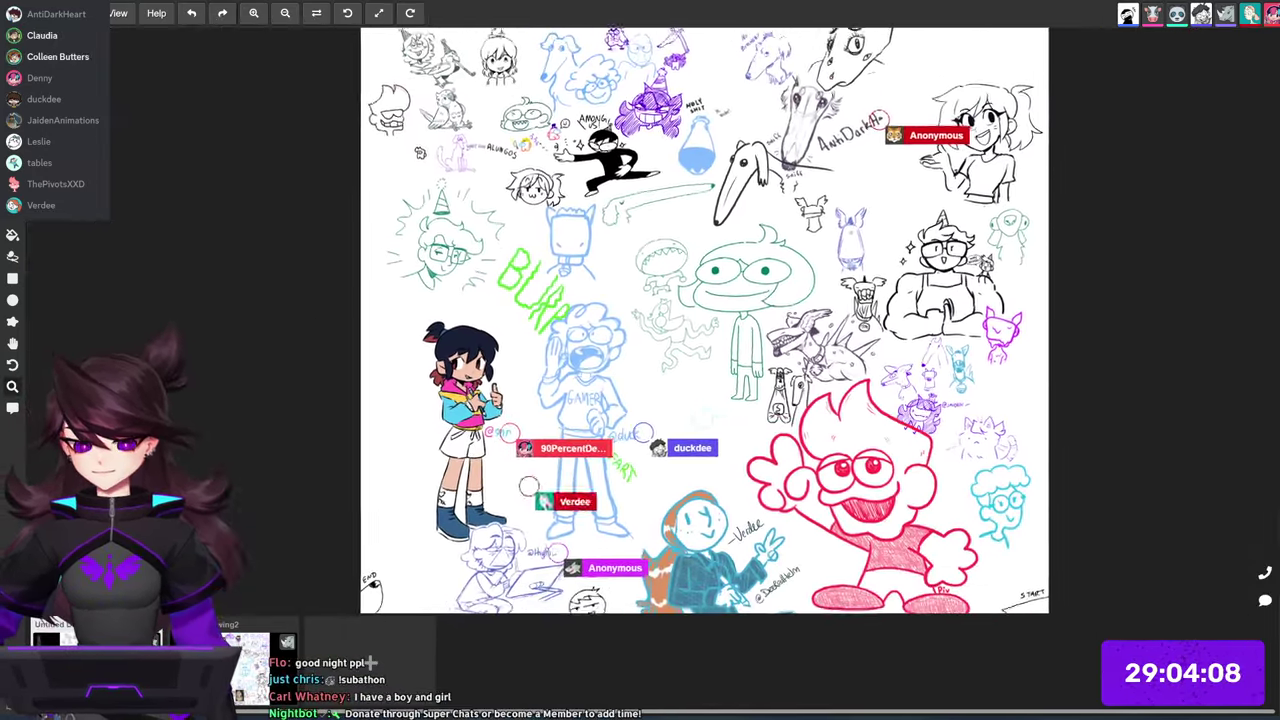
left_click_drag(714, 340, 726, 296)
scroll(930, 270, "down", 1)
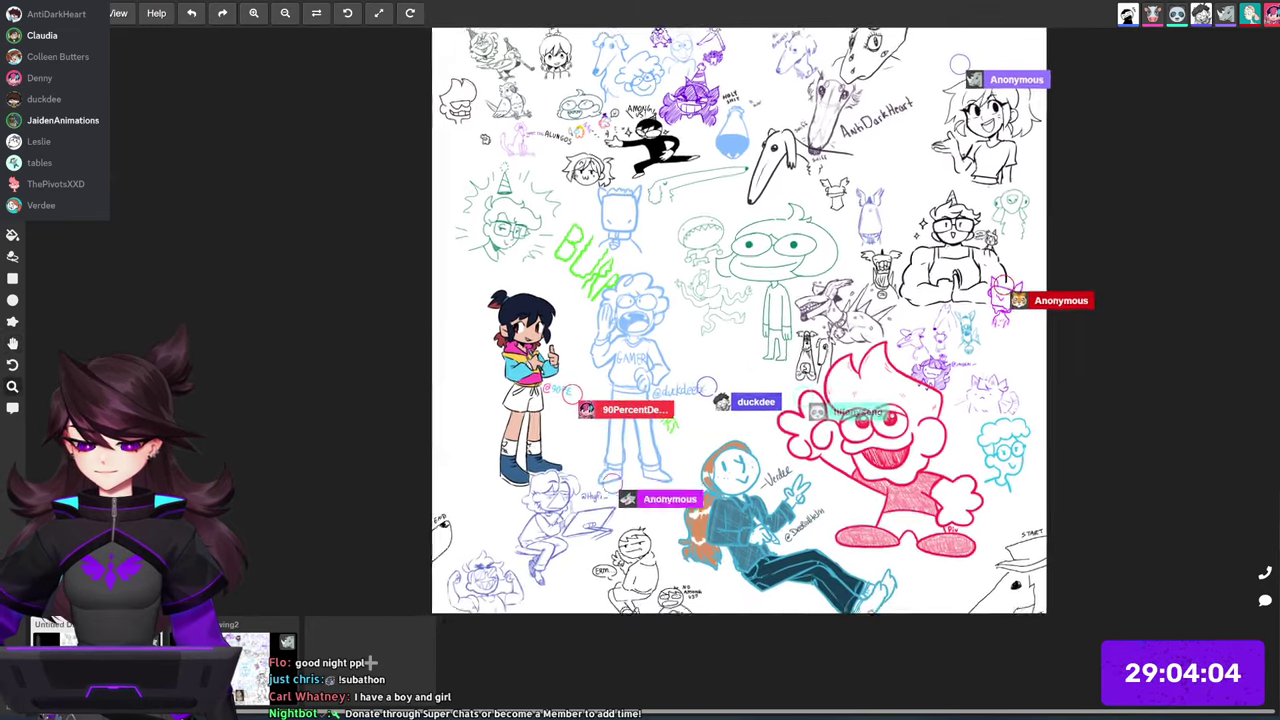
left_click_drag(930, 270, 896, 275)
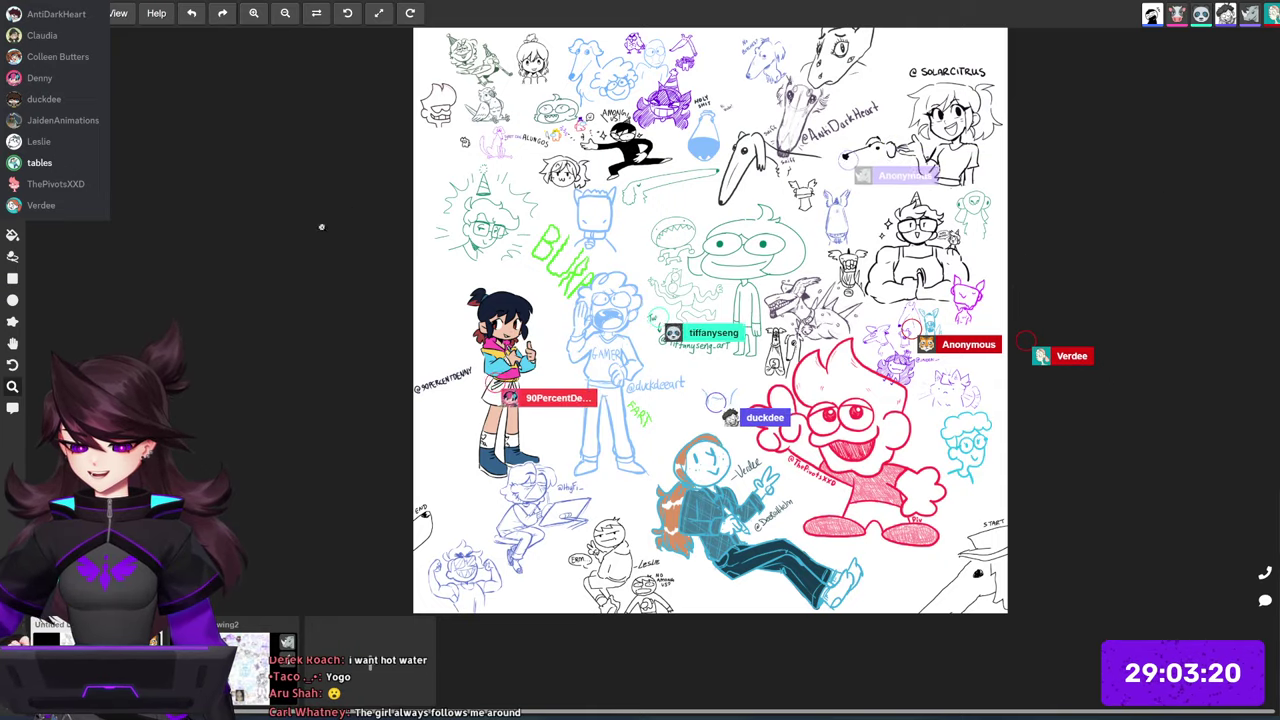
scroll(705, 128, "up", 7)
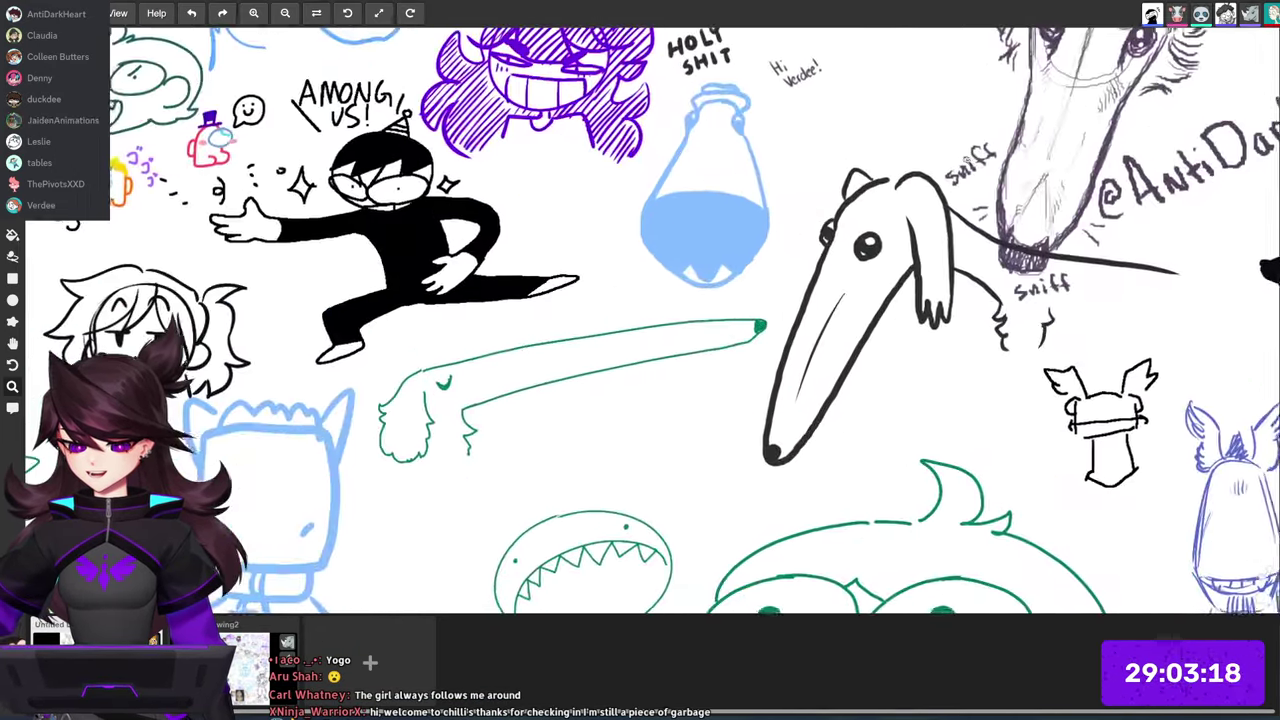
left_click_drag(907, 124, 672, 337)
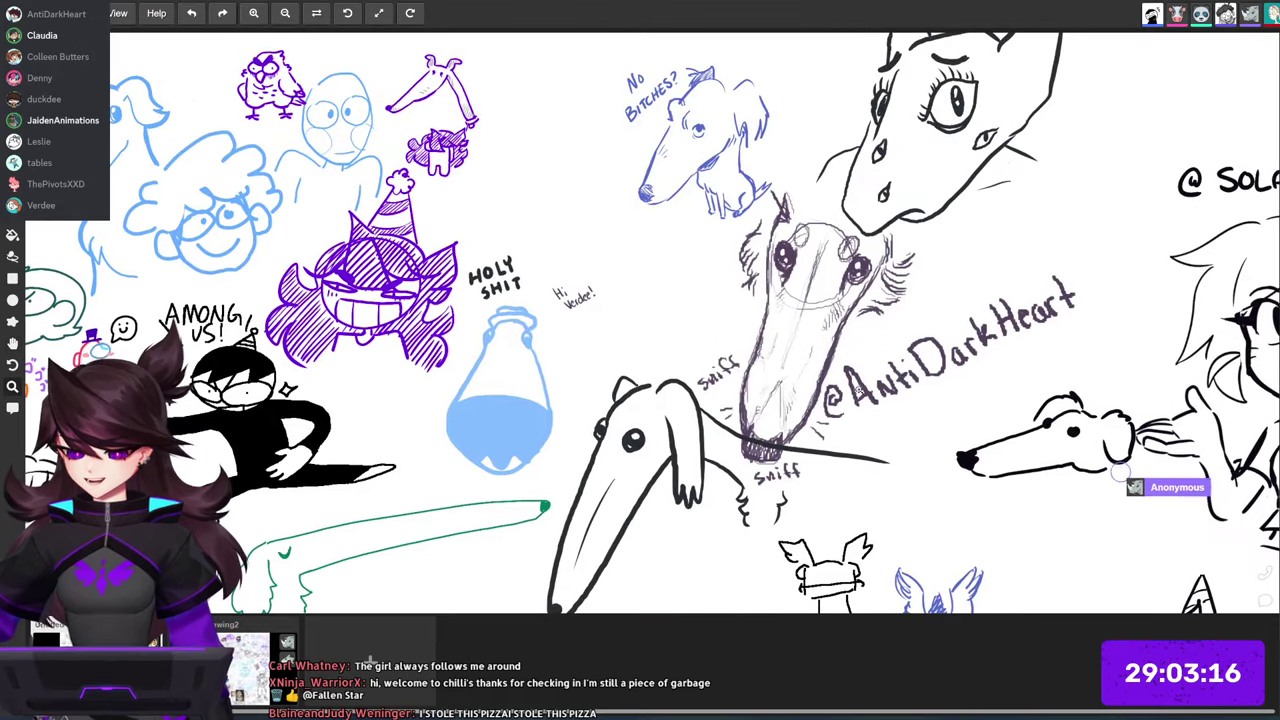
scroll(637, 367, "down", 6)
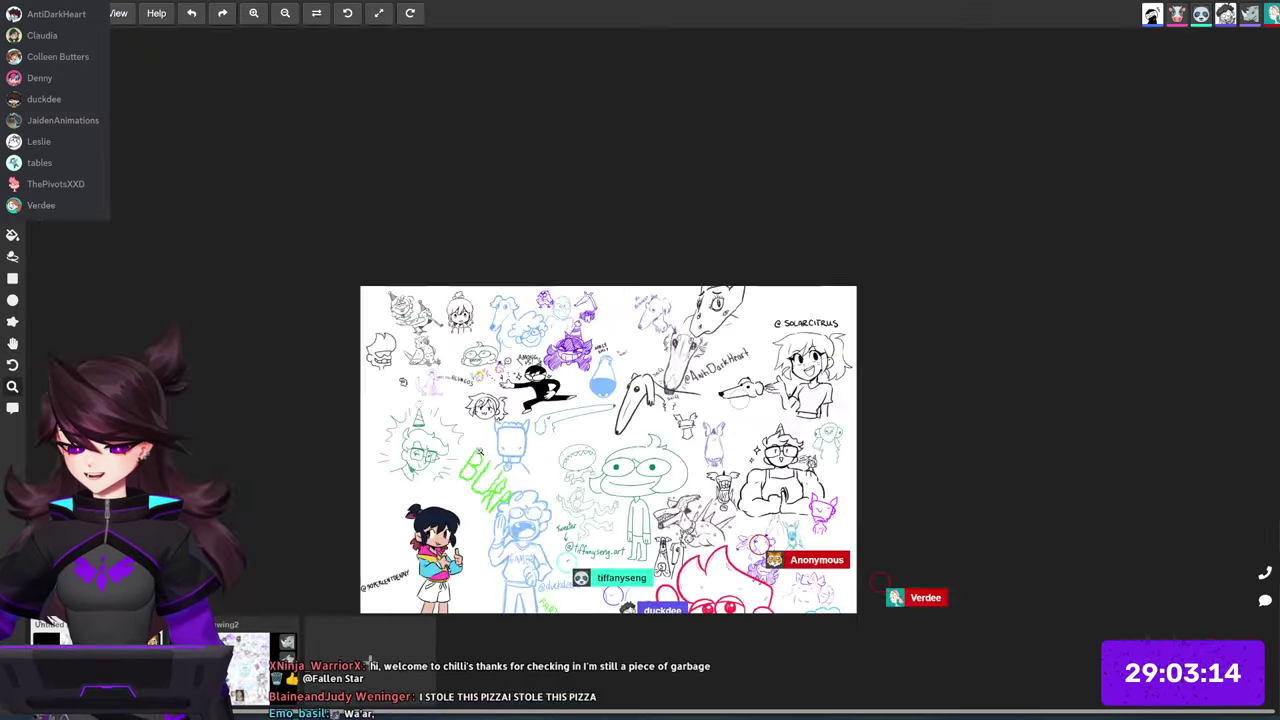
left_click_drag(687, 483, 691, 305)
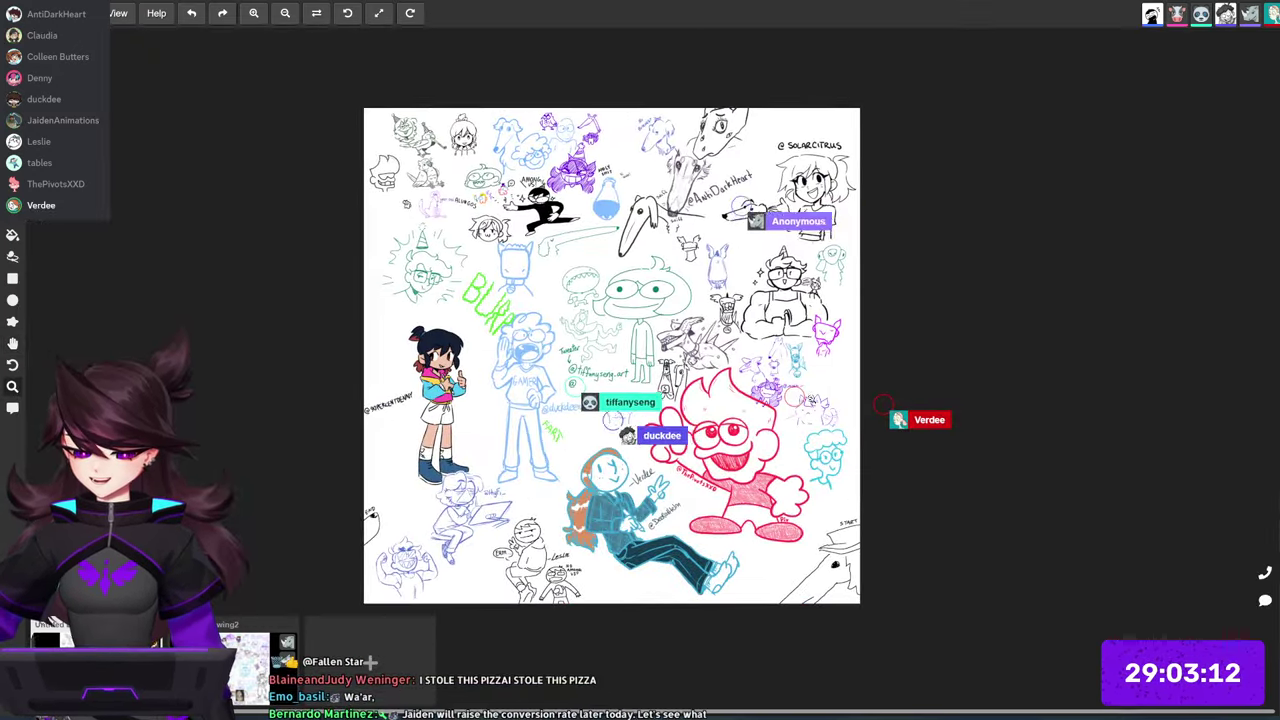
Step: Examine the signed full-body character drawings across the middle and lower half of the canvas
scroll(775, 455, "up", 3)
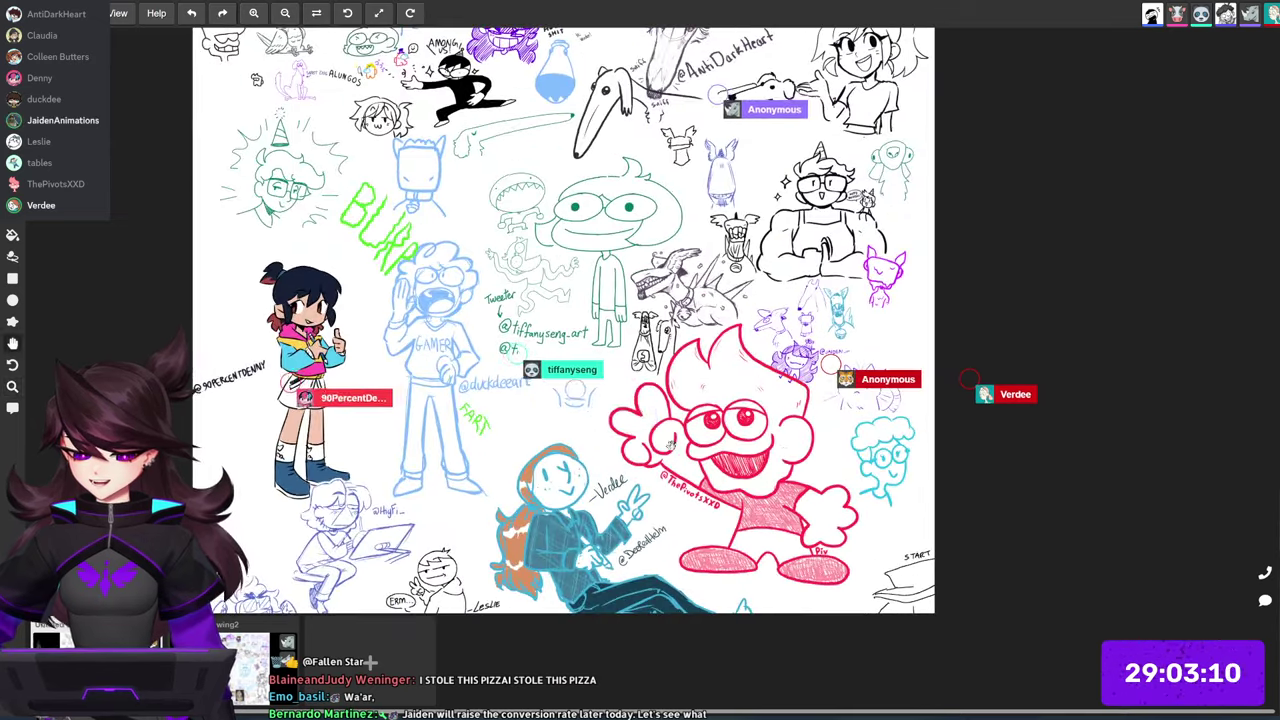
mouse_move(671, 444)
left_mouse_down()
mouse_move(720, 368)
mouse_move(732, 410)
mouse_move(753, 362)
left_mouse_up()
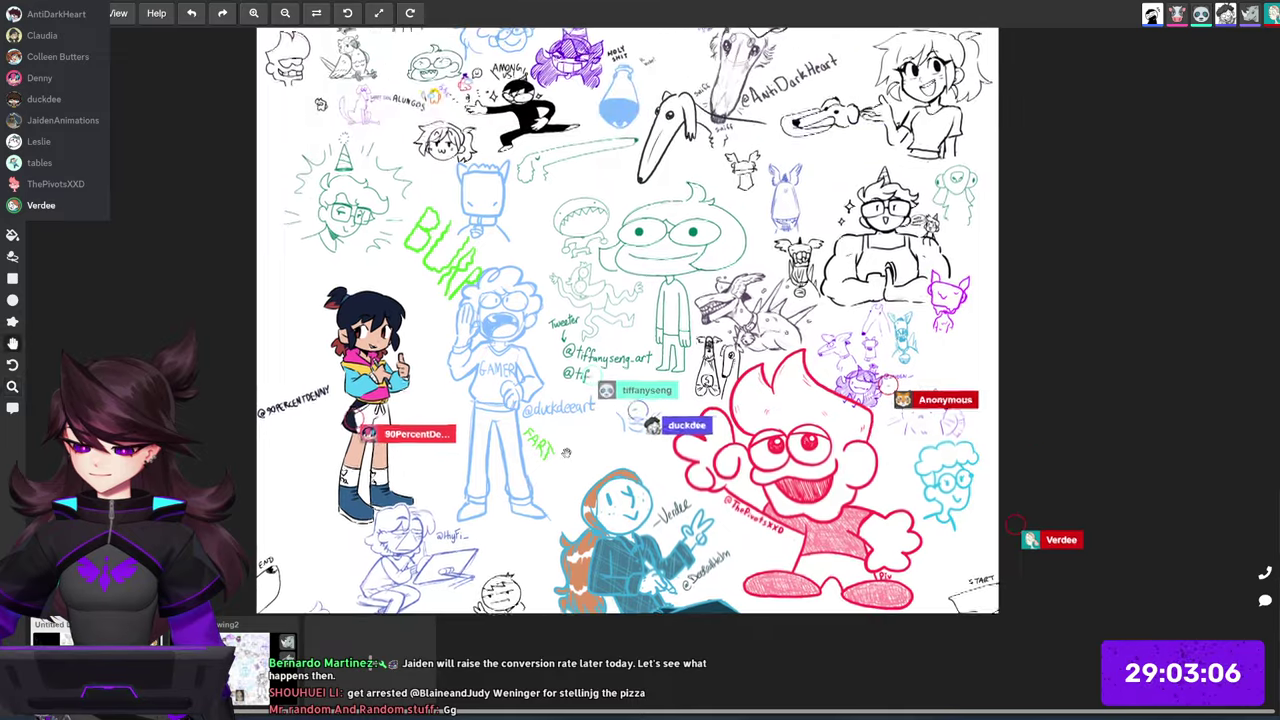
scroll(566, 452, "up", 4)
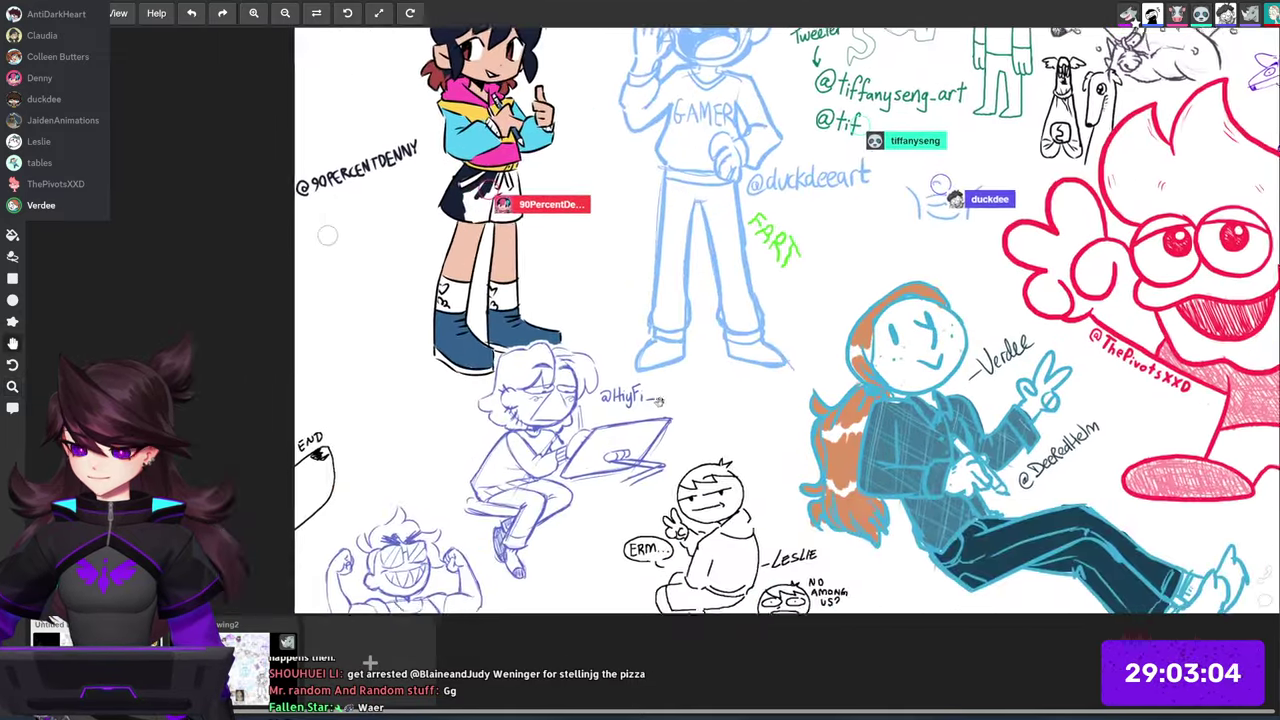
left_click_drag(659, 401, 666, 390)
mouse_move(749, 287)
left_mouse_down()
mouse_move(690, 381)
mouse_move(631, 431)
left_mouse_up()
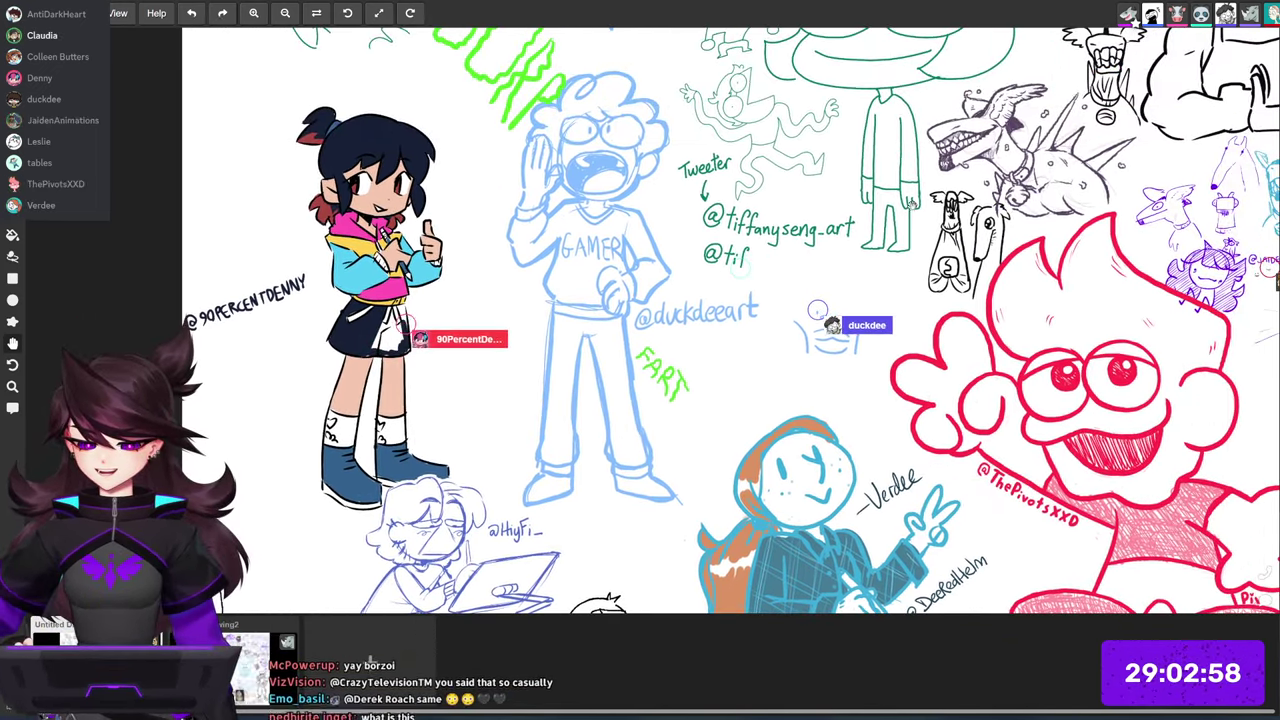
mouse_move(912, 202)
left_mouse_down()
mouse_move(843, 306)
mouse_move(799, 332)
left_mouse_up()
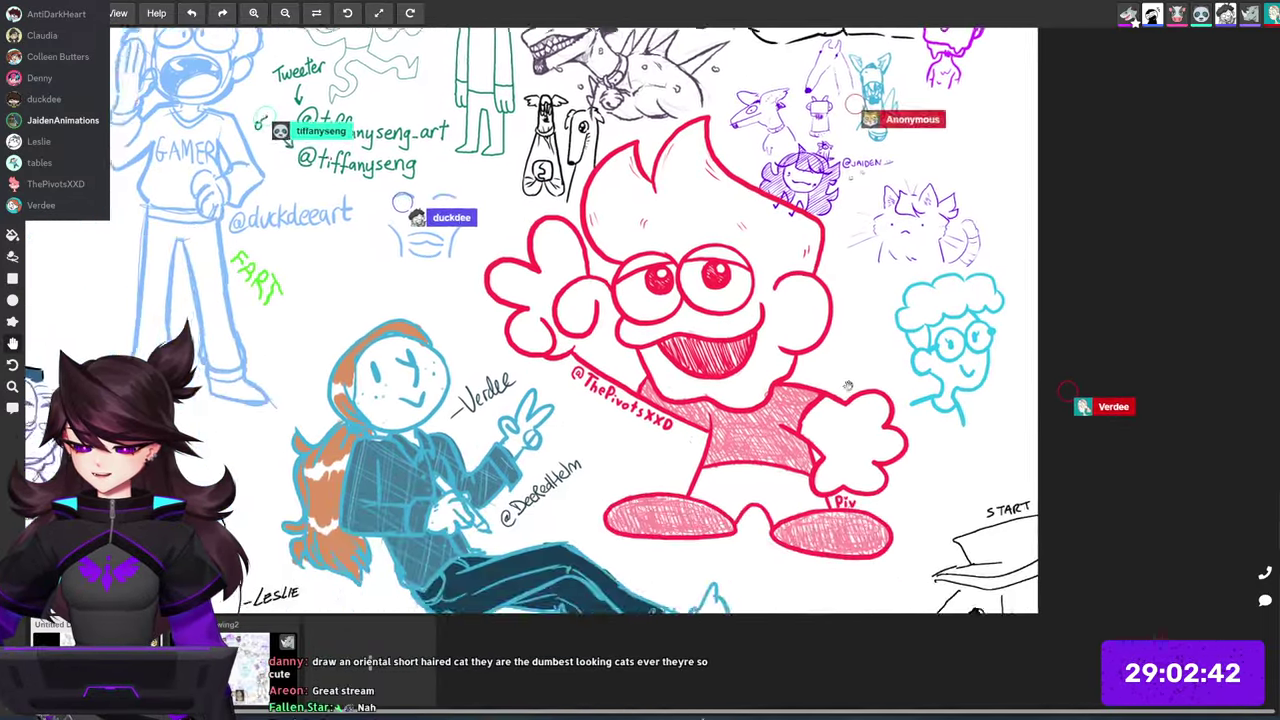
left_click_drag(571, 504, 759, 529)
left_click_drag(672, 482, 589, 535)
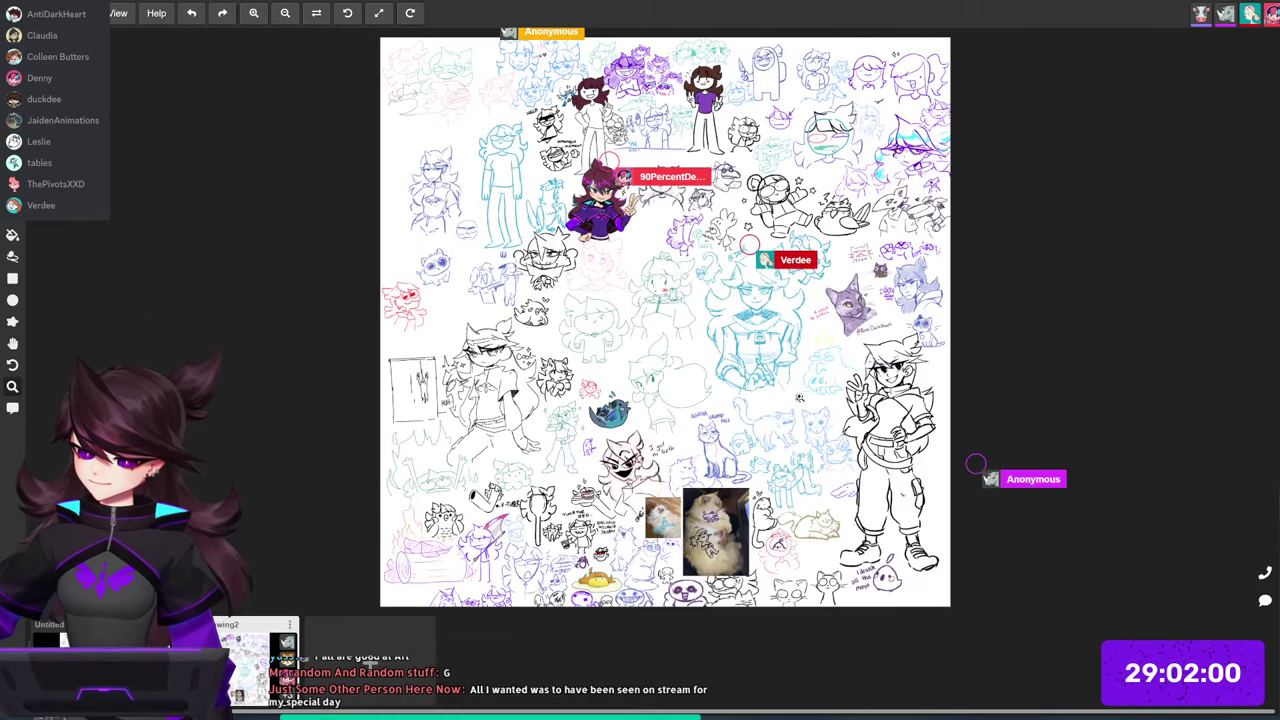
Step: Survey the crowded second canvas, examining the cat photos and the small sketches along its lower edge
mouse_move(846, 320)
left_mouse_down()
mouse_move(889, 339)
mouse_move(1140, 355)
mouse_move(966, 355)
left_mouse_up()
scroll(873, 315, "down", 5)
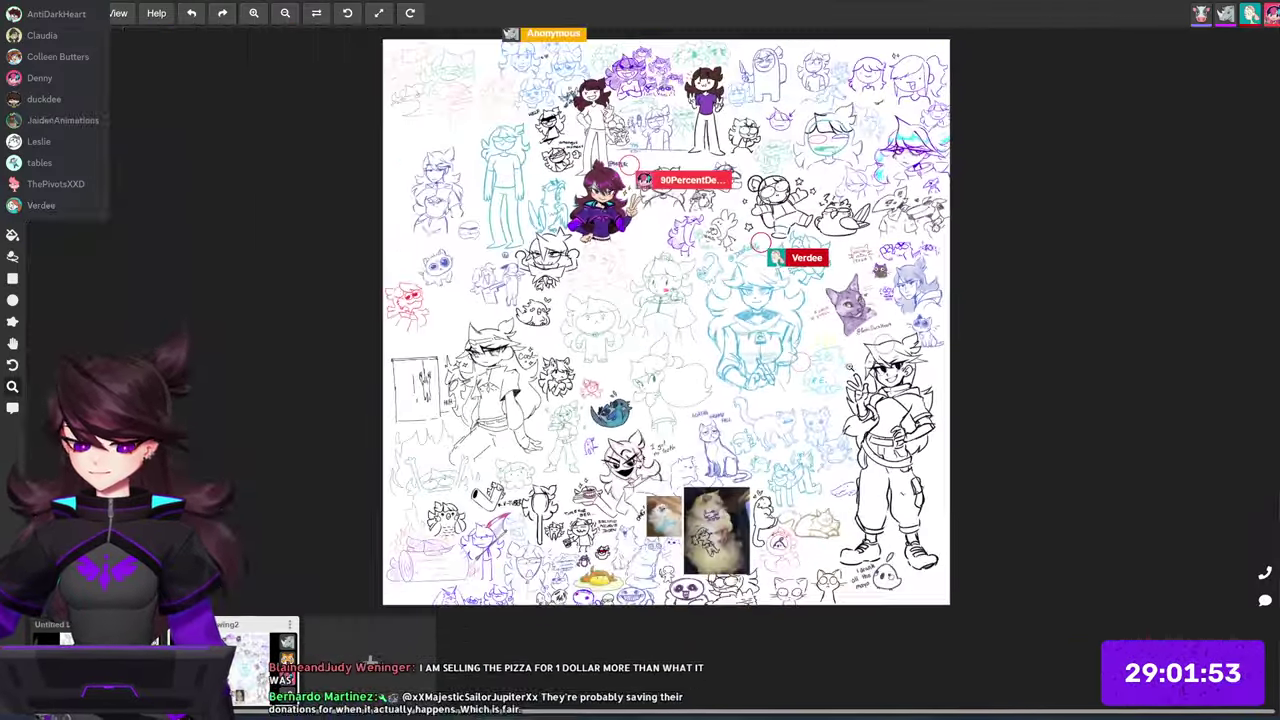
left_click_drag(849, 366, 851, 365)
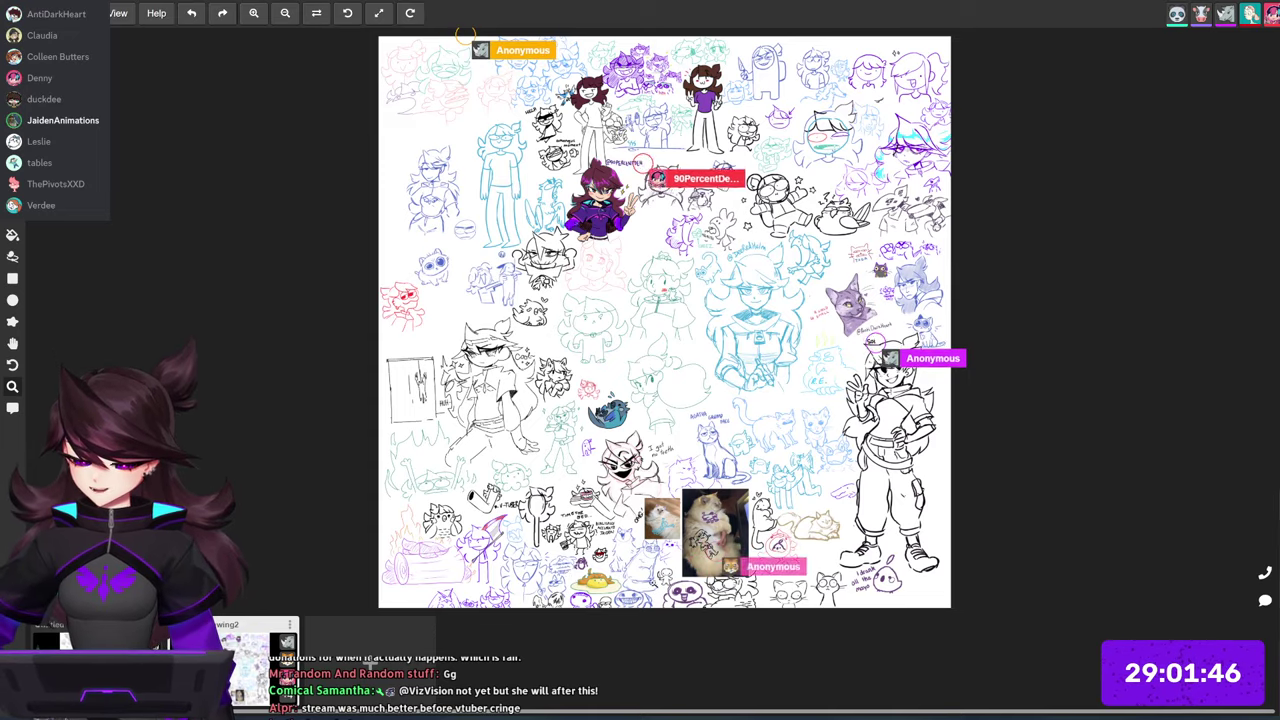
left_click_drag(617, 598, 813, 564)
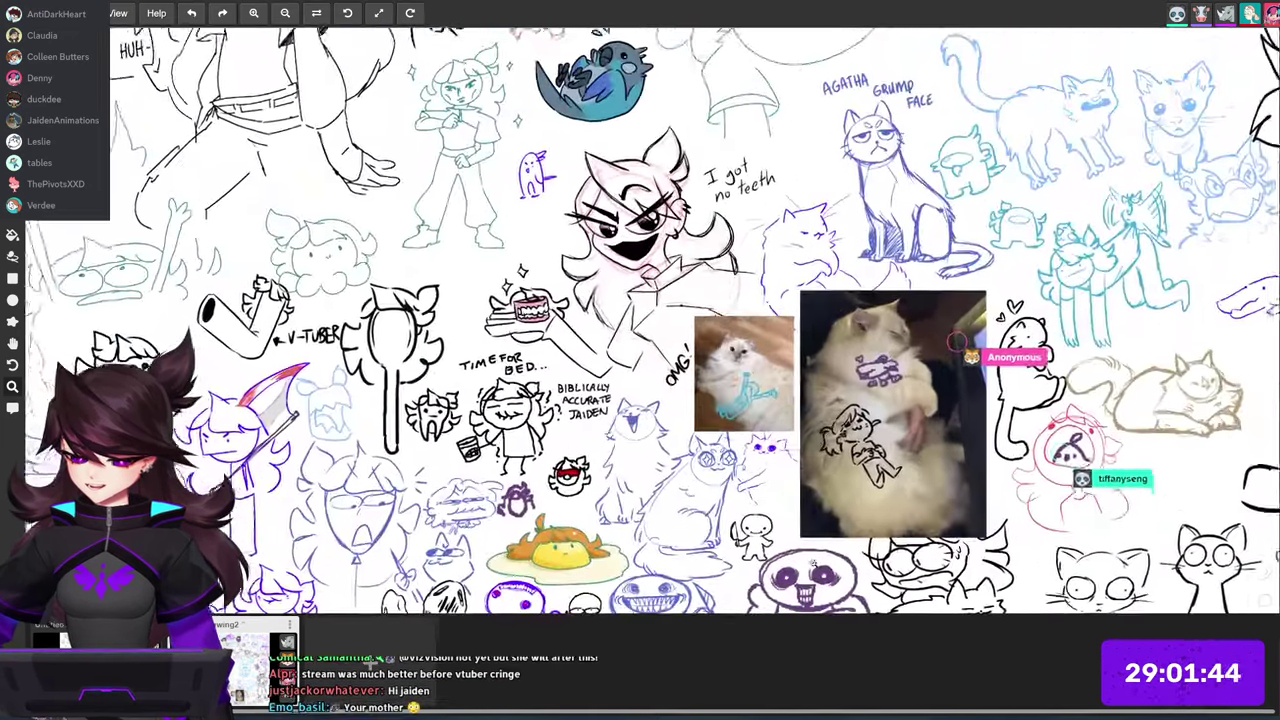
scroll(808, 467, "down", 1)
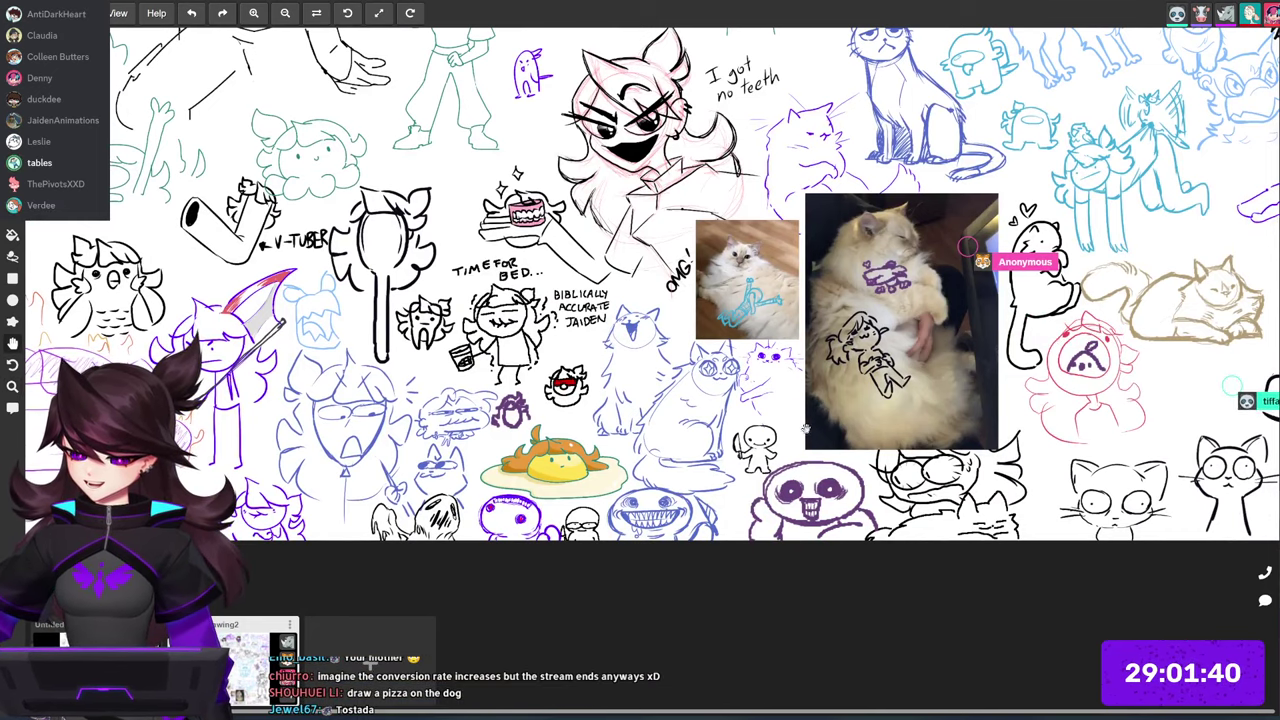
scroll(800, 428, "up", 1)
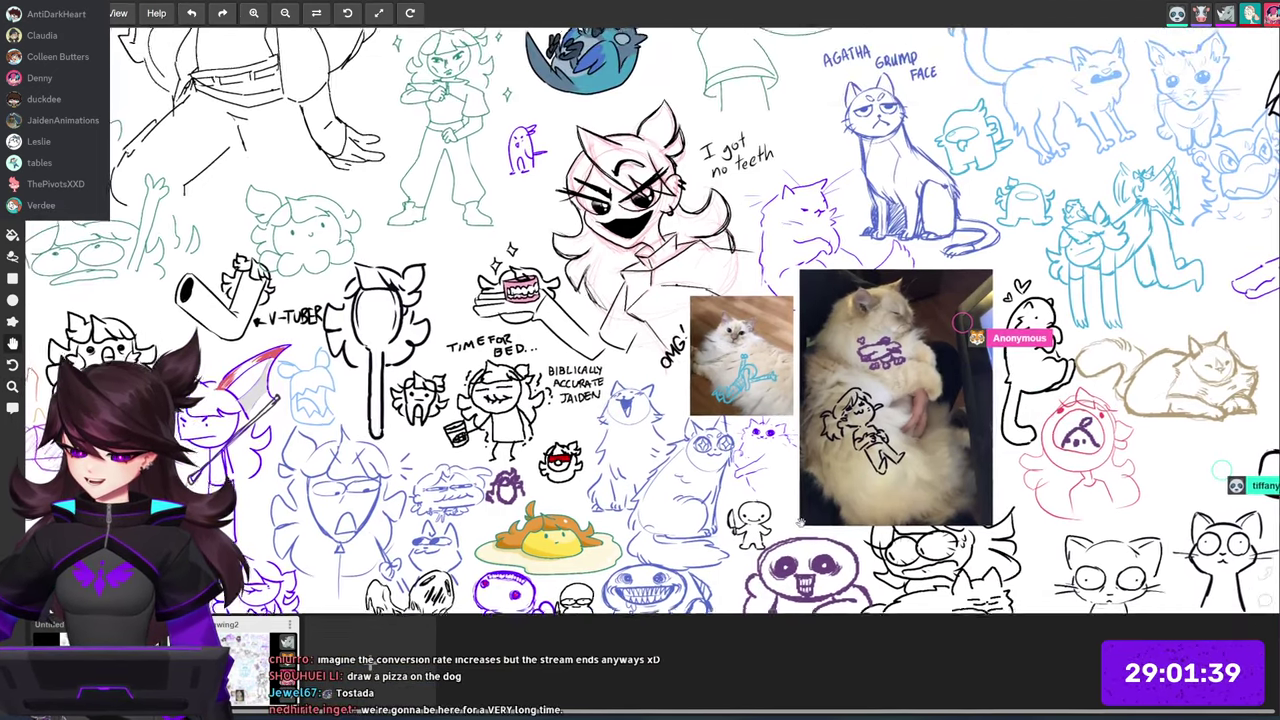
left_click_drag(801, 522, 800, 548)
scroll(822, 451, "down", 5)
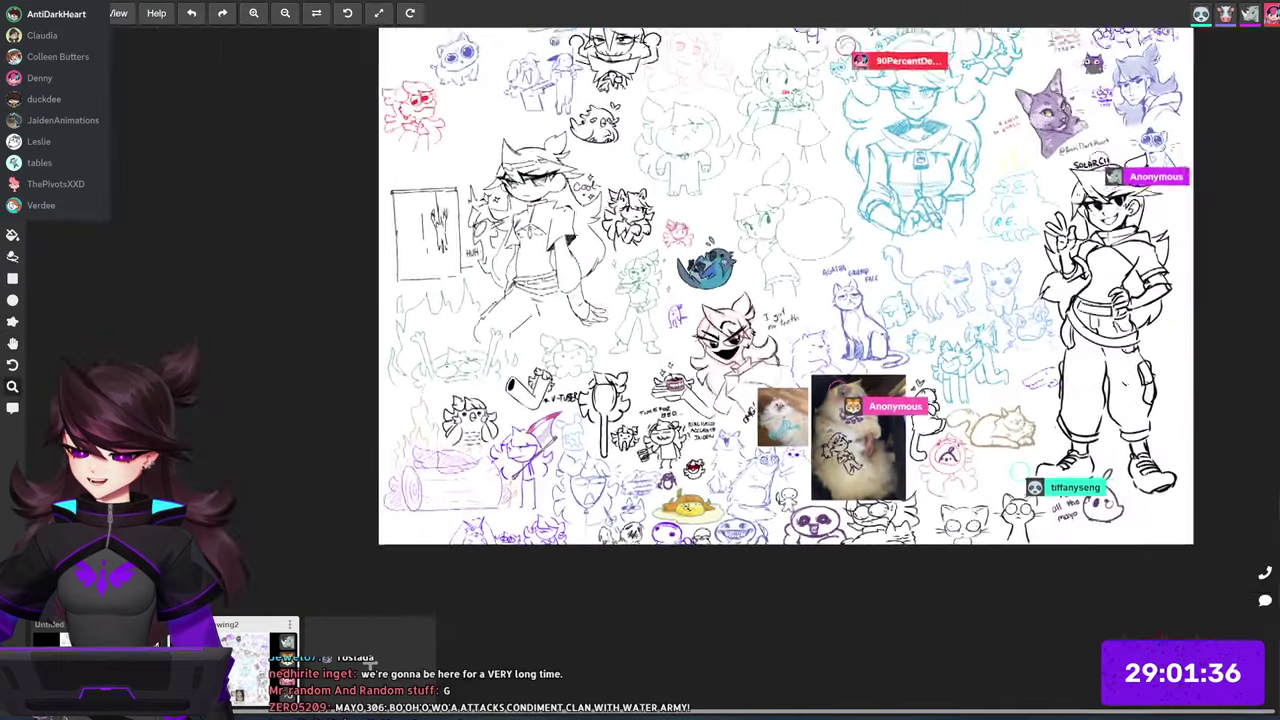
left_click_drag(822, 451, 780, 535)
scroll(751, 396, "down", 2)
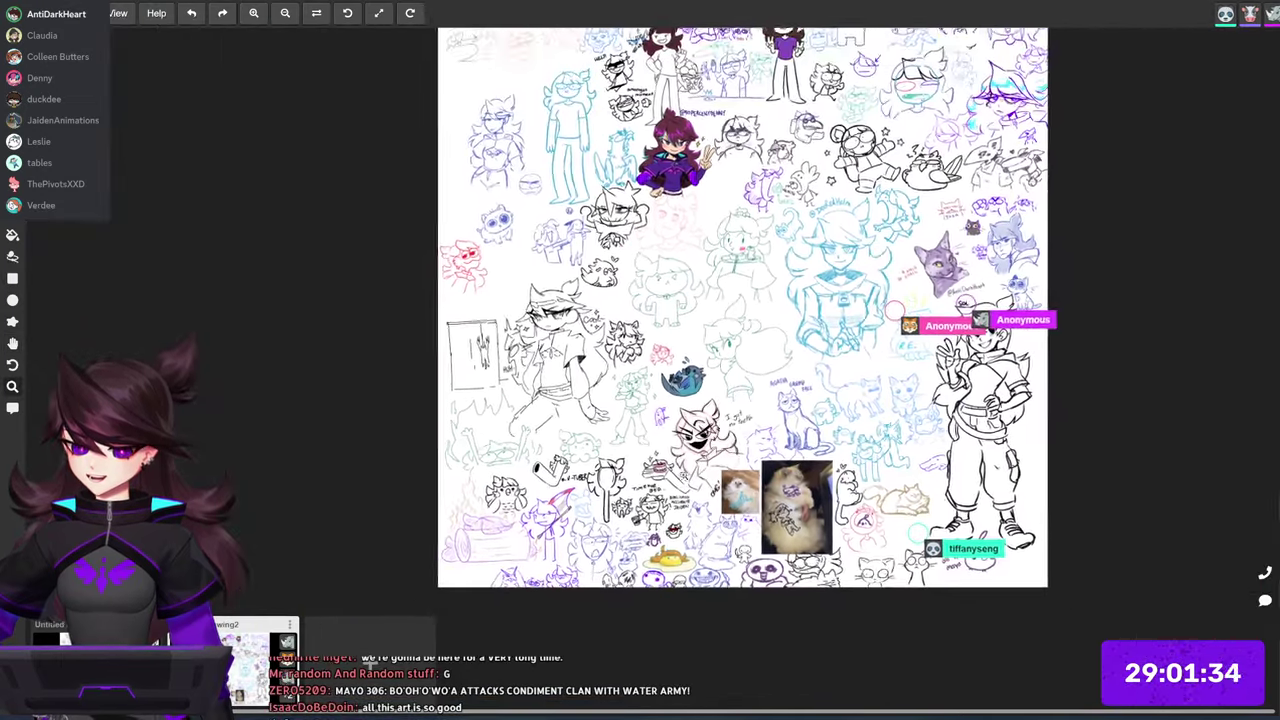
left_click_drag(752, 394, 717, 436)
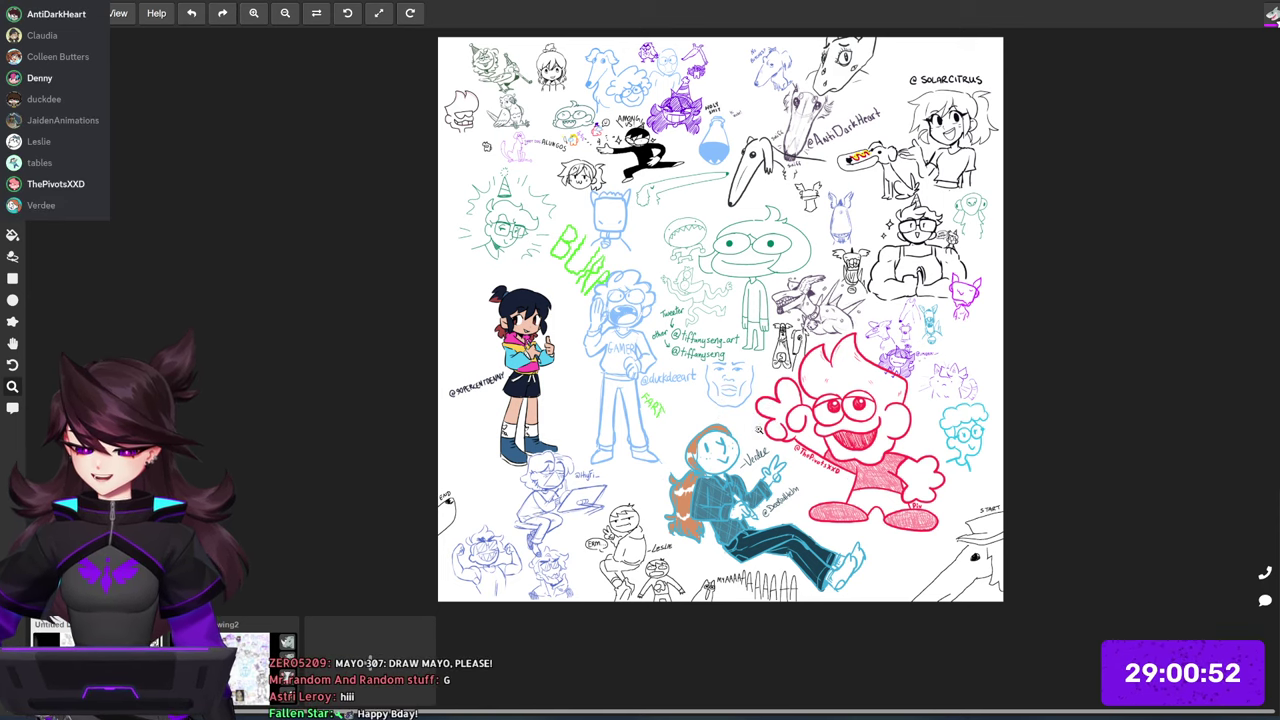
Step: Switch from the first canvas back to the second drawing and review its character and cat sketches
key("space")
left_click_drag(756, 427, 718, 436)
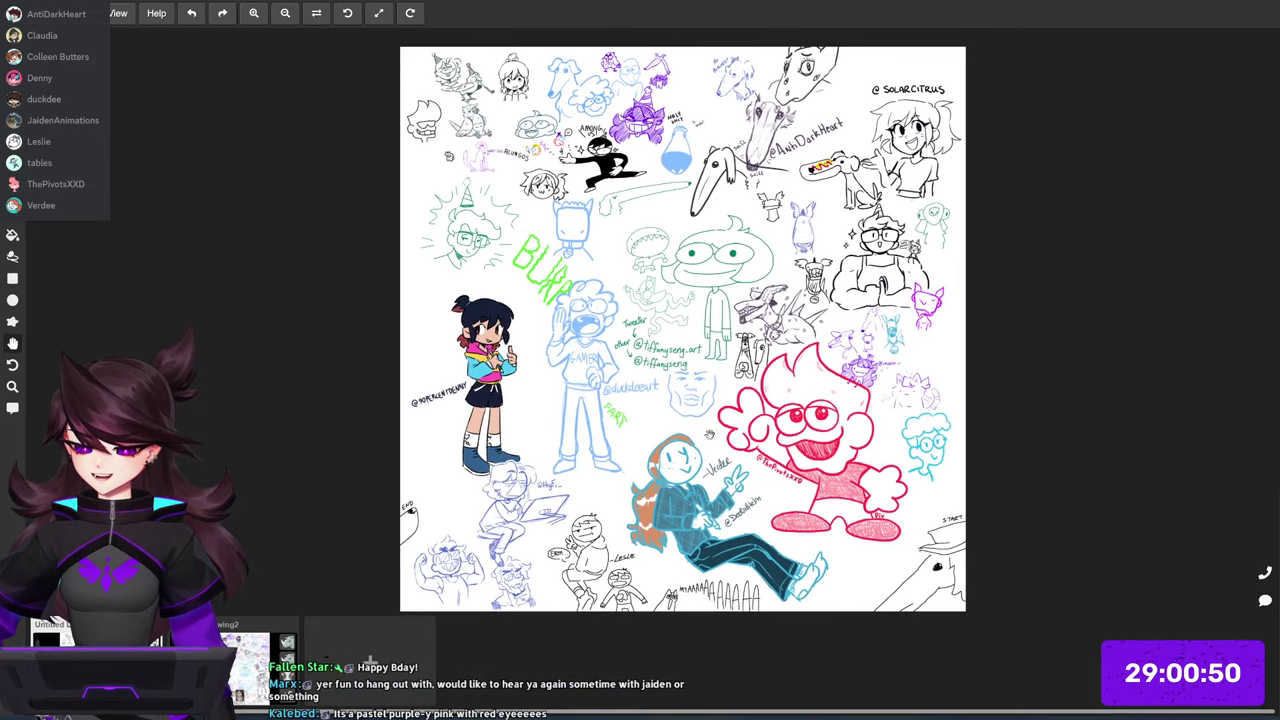
left_click(243, 659)
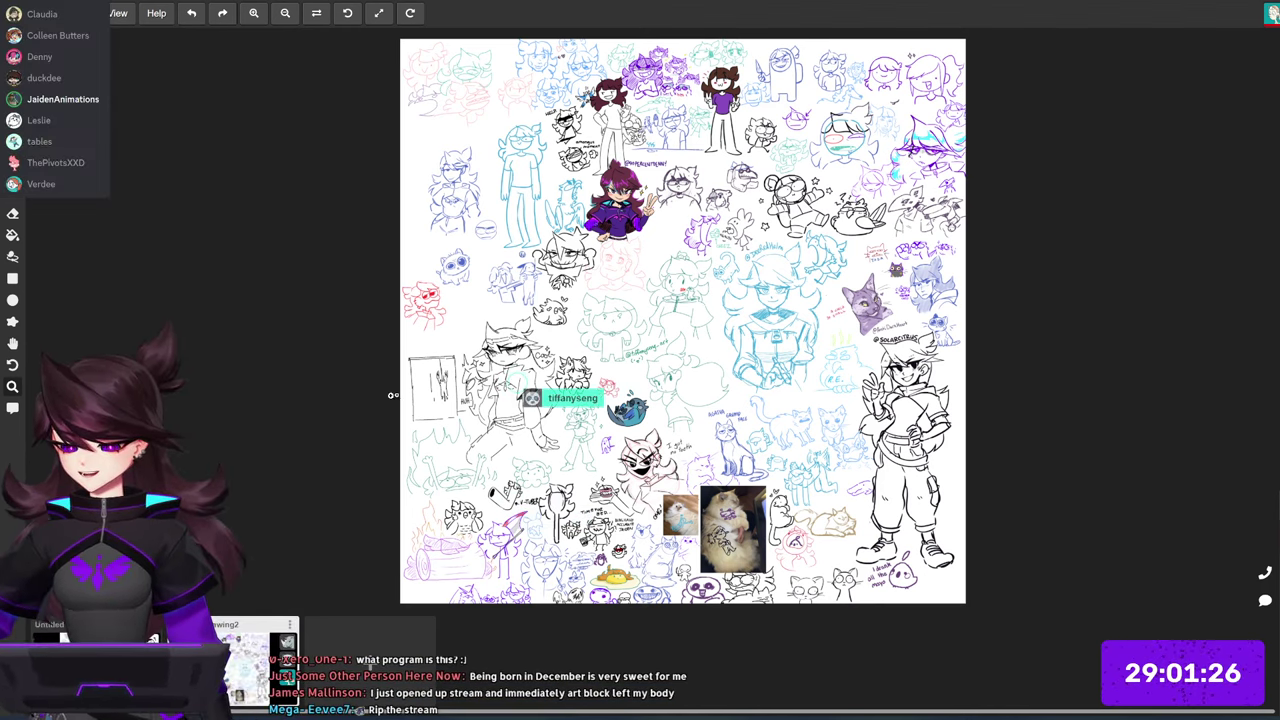
scroll(392, 395, "up", 2)
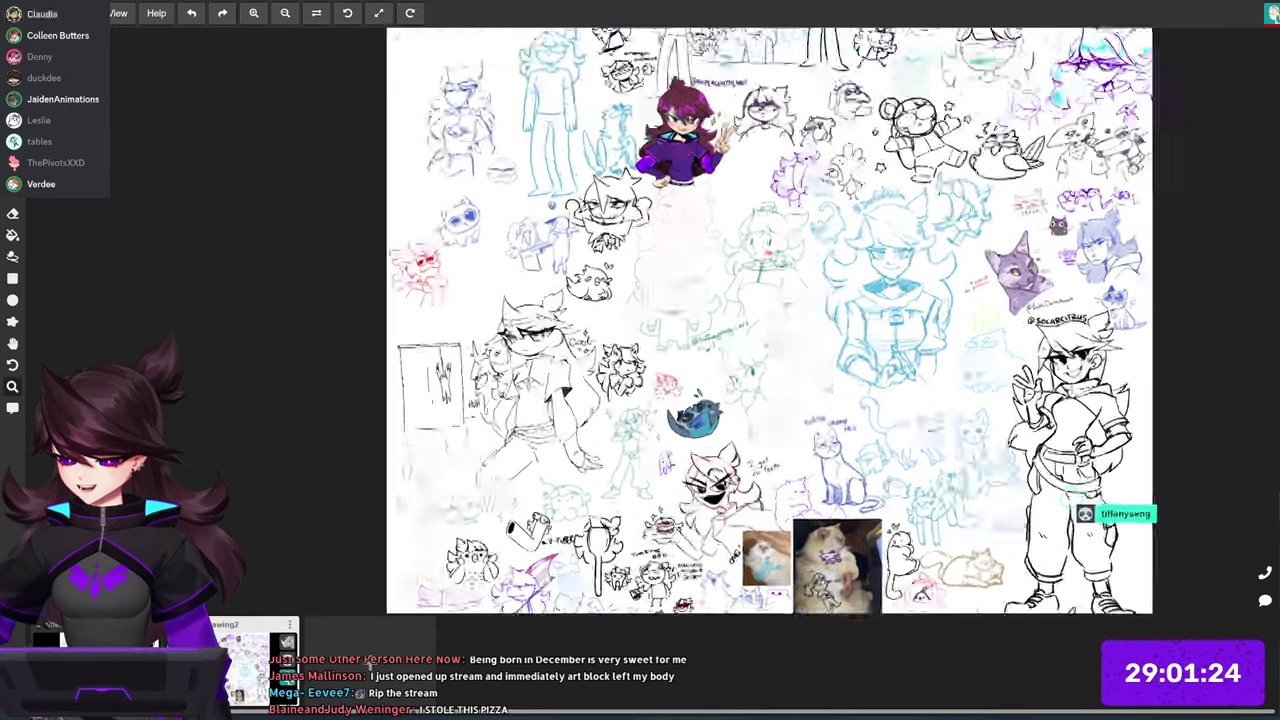
scroll(441, 391, "up", 5)
scroll(441, 391, "down", 3)
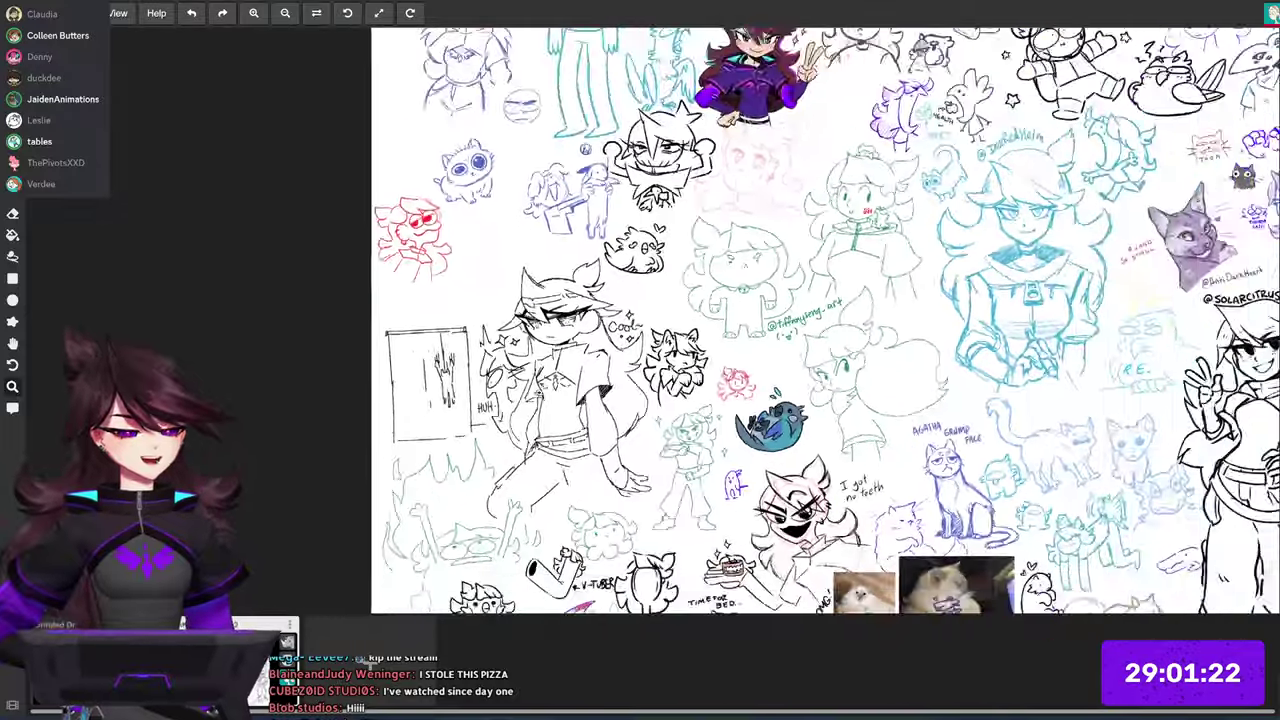
scroll(413, 365, "down", 3)
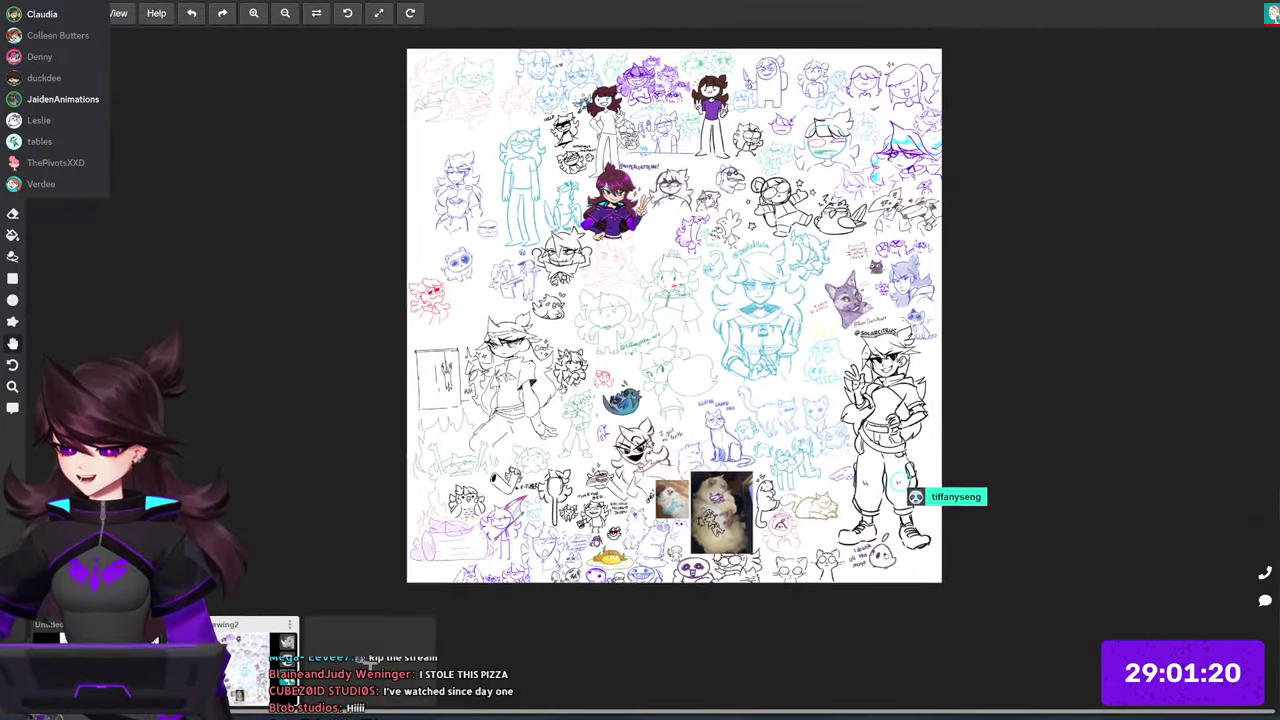
scroll(674, 315, "up", 2)
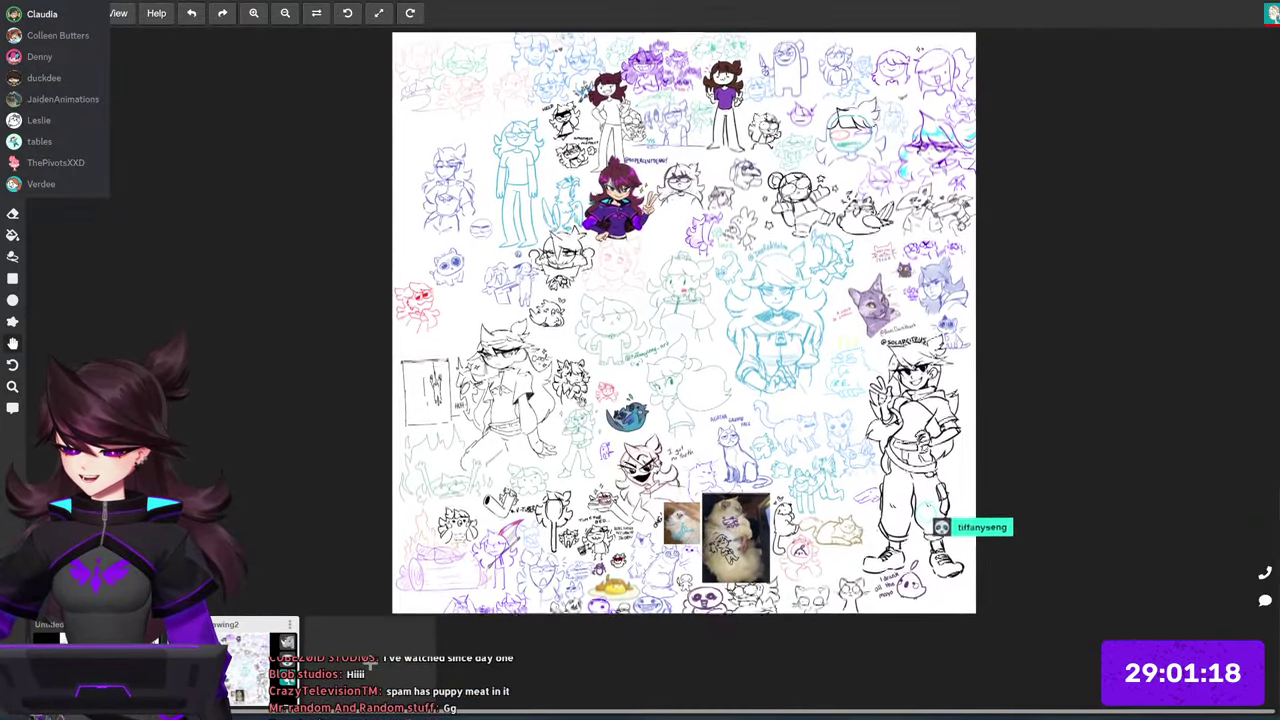